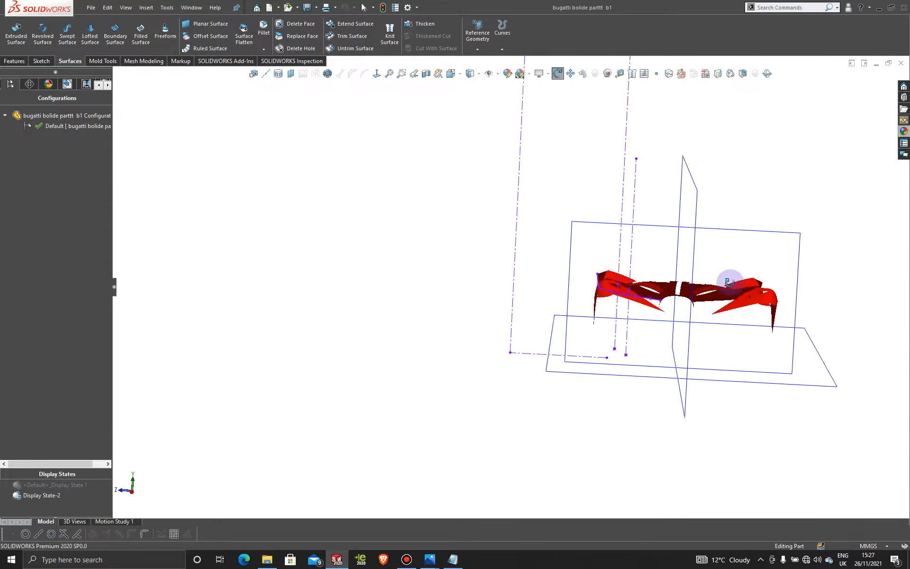
# Step: Activate the <Default>_Display State 1 display state for the car body part
pyautogui.scroll(-5, 677, 315)
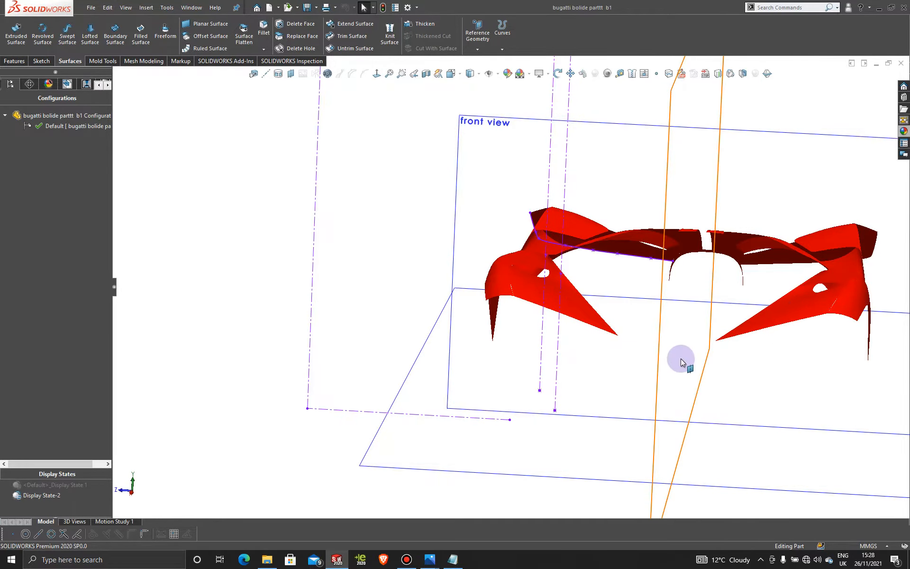
pyautogui.moveTo(682, 360); pyautogui.dragTo(636, 339, button='middle')
pyautogui.scroll(3, 550, 300)
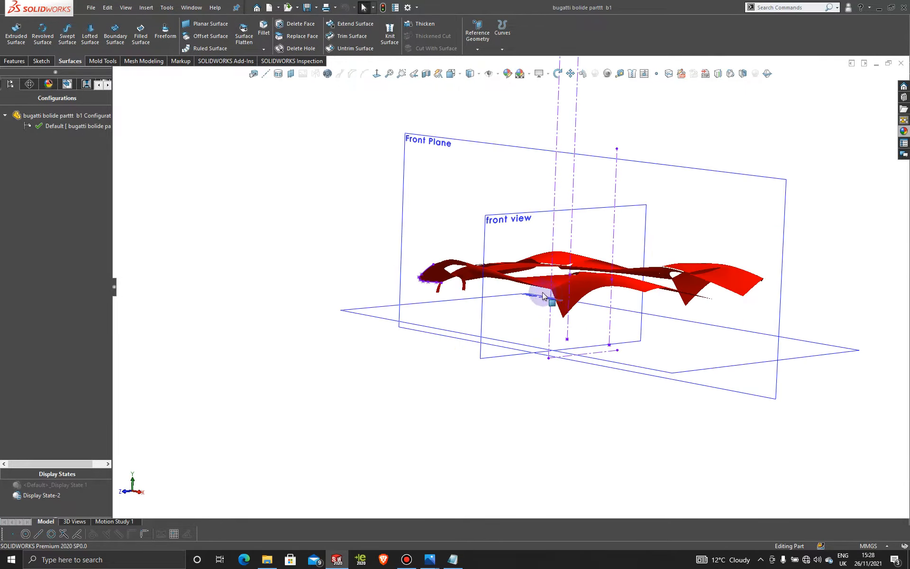
pyautogui.moveTo(546, 298); pyautogui.dragTo(660, 309, button='middle')
pyautogui.scroll(-3, 403, 335)
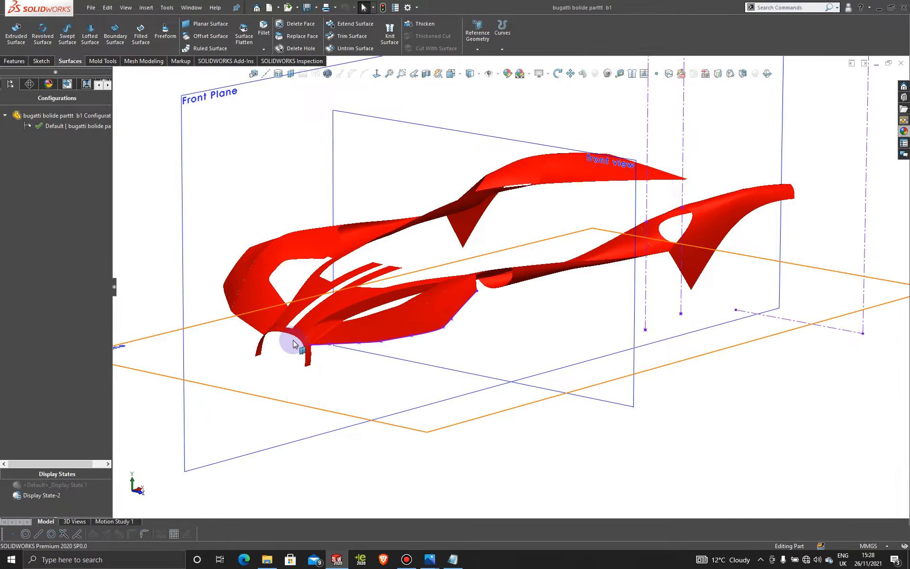
pyautogui.scroll(-3, 332, 353)
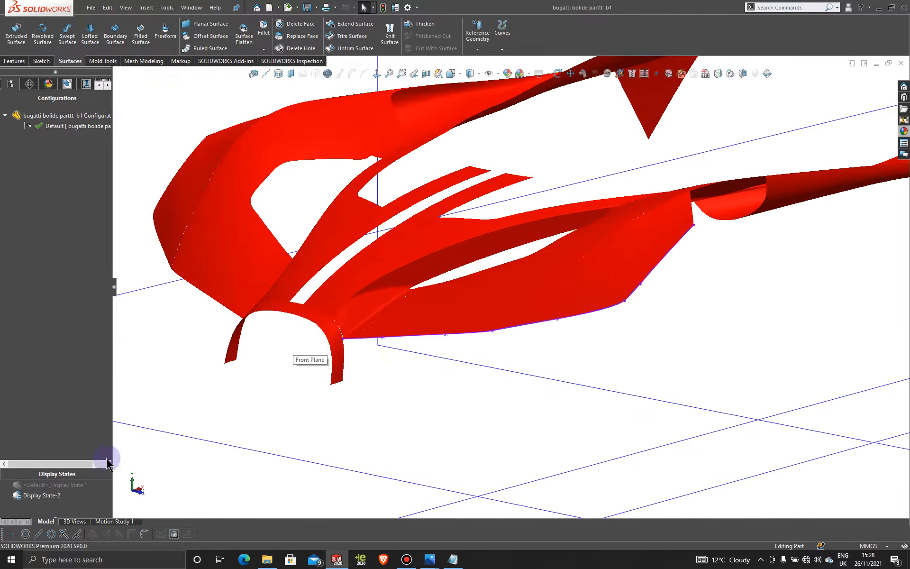
pyautogui.doubleClick(67, 485)
pyautogui.scroll(3, 340, 431)
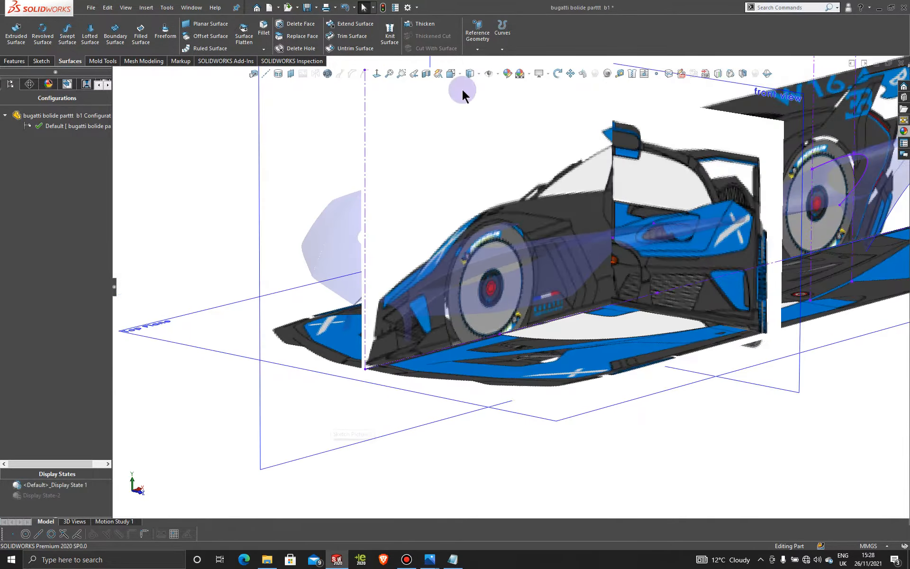
# Step: Remove the blue glass appearance from the part so the body surfaces lose their transparent look
pyautogui.click(49, 84)
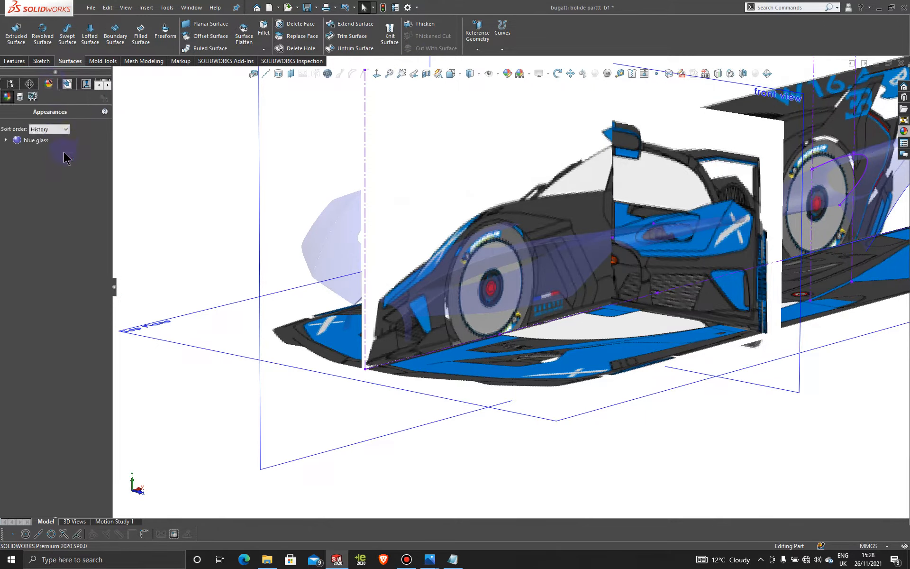
pyautogui.rightClick(32, 141)
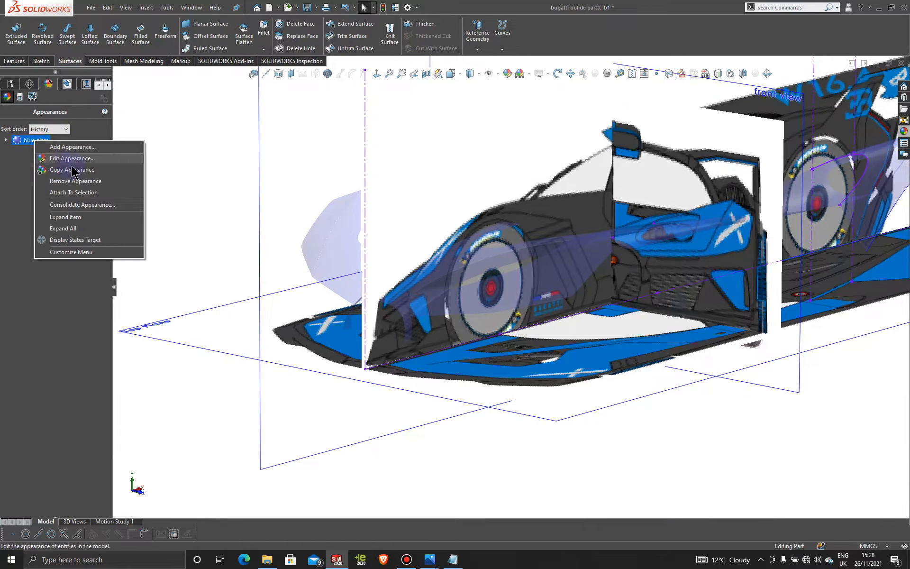
pyautogui.click(94, 181)
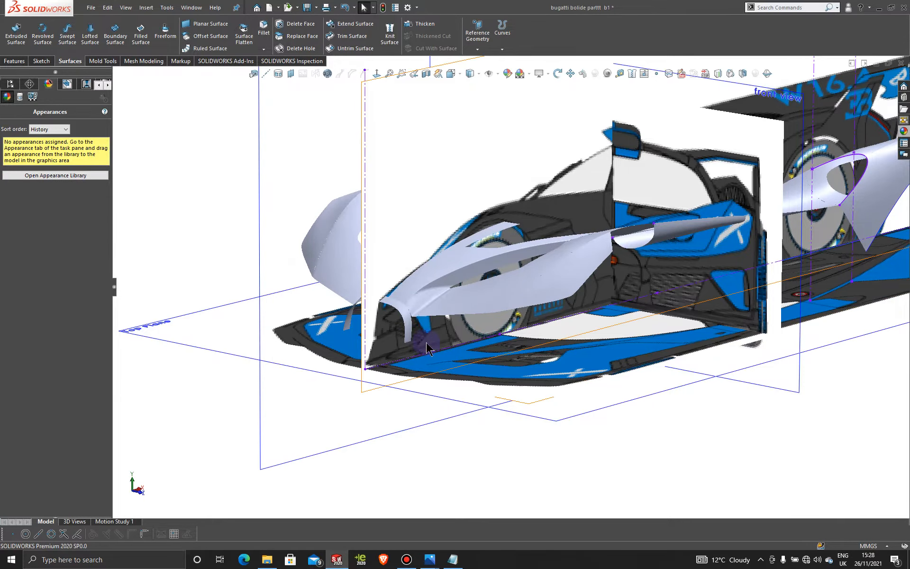
# Step: Start a new sketch on the Front Plane, viewed square-on at the car's nose
pyautogui.moveTo(428, 350); pyautogui.dragTo(374, 331, button='middle')
pyautogui.scroll(3, 208, 279)
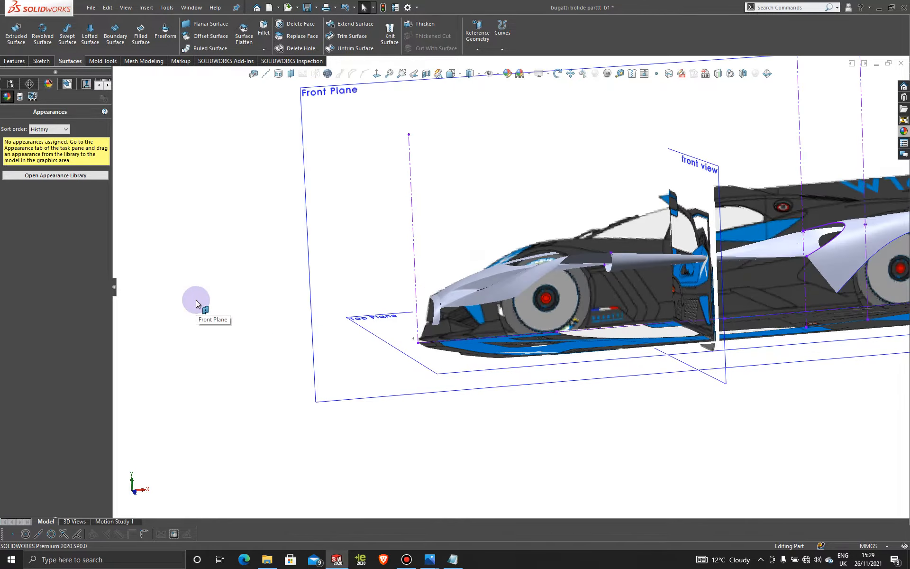
pyautogui.click(309, 248)
pyautogui.scroll(1, 295, 238)
pyautogui.click(311, 222)
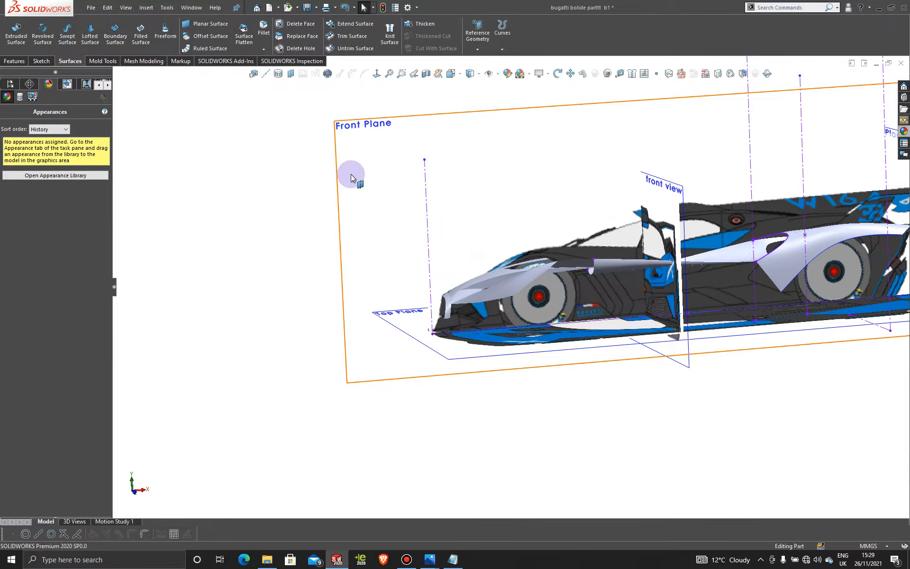
pyautogui.click(351, 174)
pyautogui.click(395, 150)
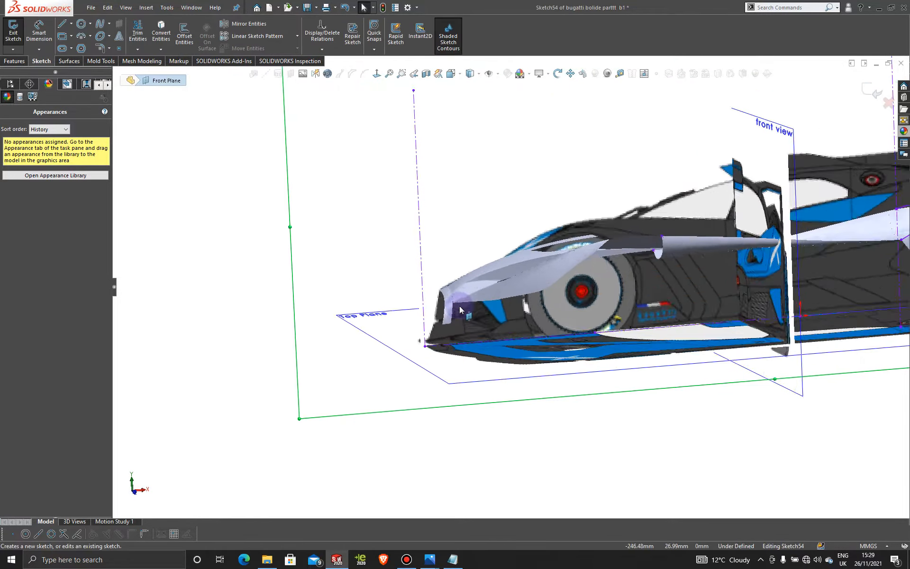
pyautogui.click(378, 74)
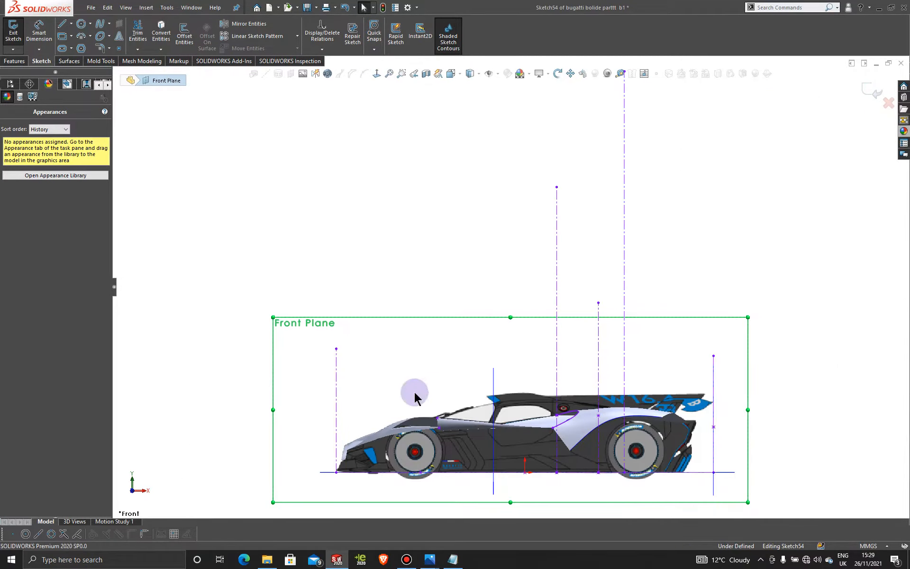
pyautogui.scroll(-6, 369, 444)
pyautogui.scroll(-1, 362, 447)
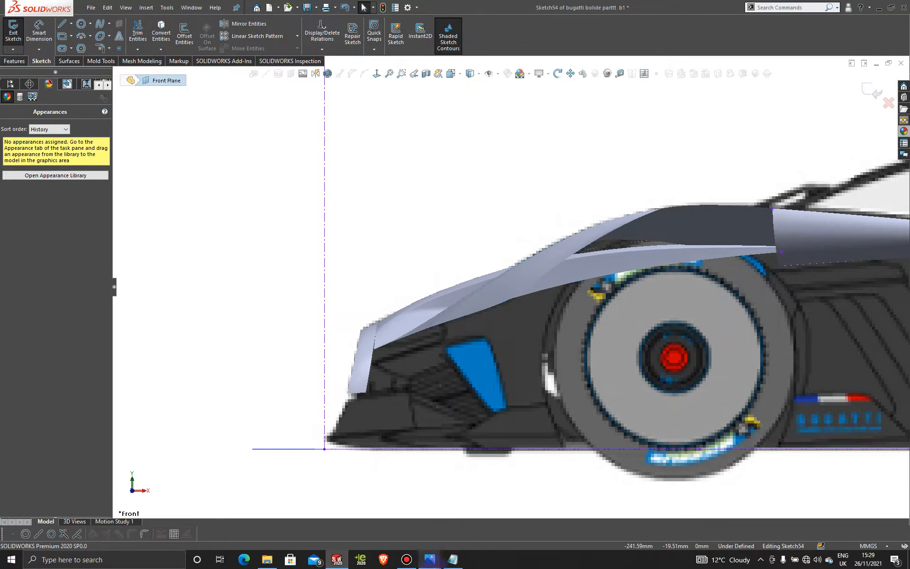
# Step: Switch to the Photos app, examine the enlarged side-view reference picture of the car, and return to SOLIDWORKS
pyautogui.moveTo(429, 560)
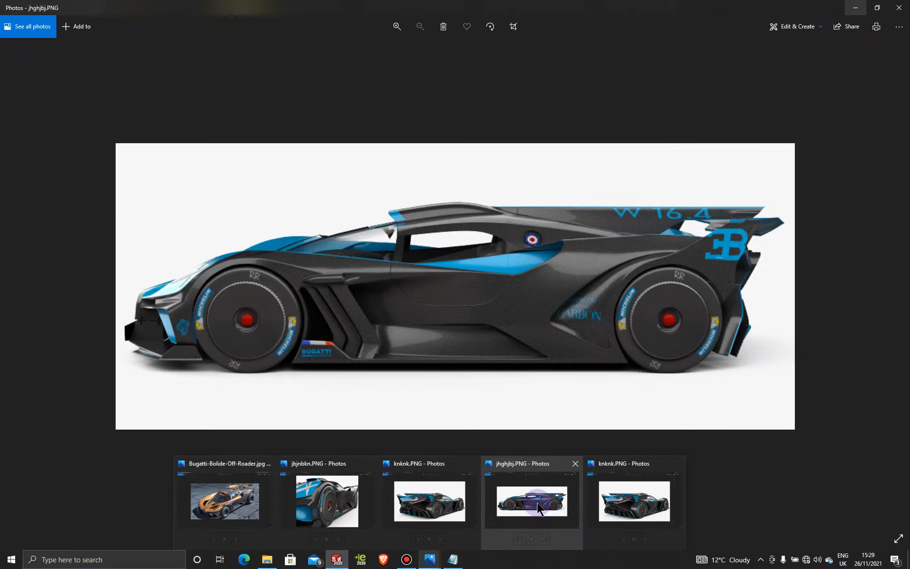
pyautogui.click(536, 503)
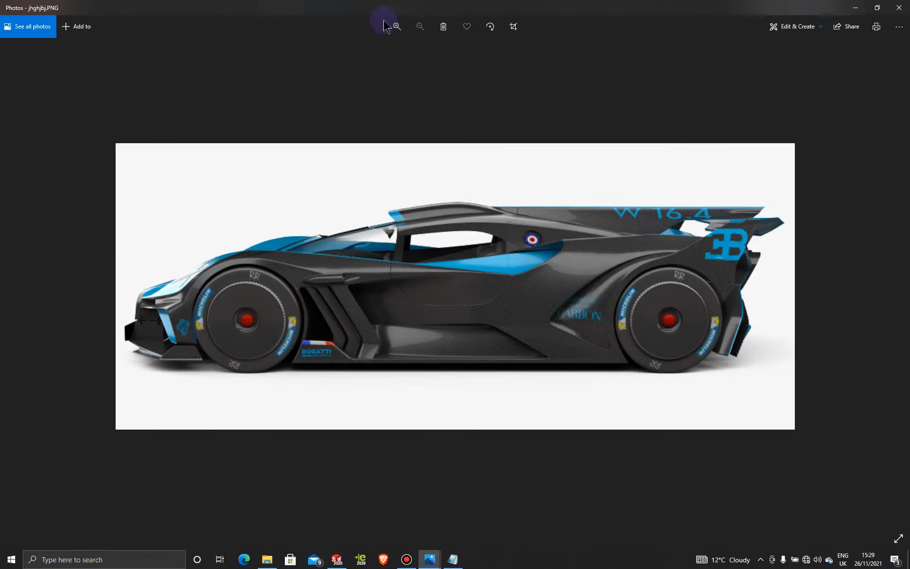
pyautogui.click(397, 26)
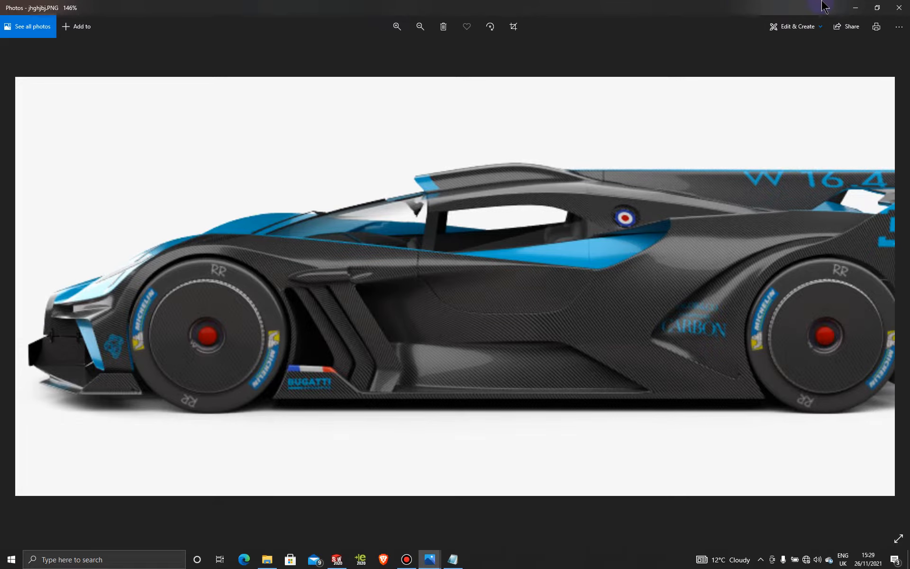
pyautogui.click(855, 7)
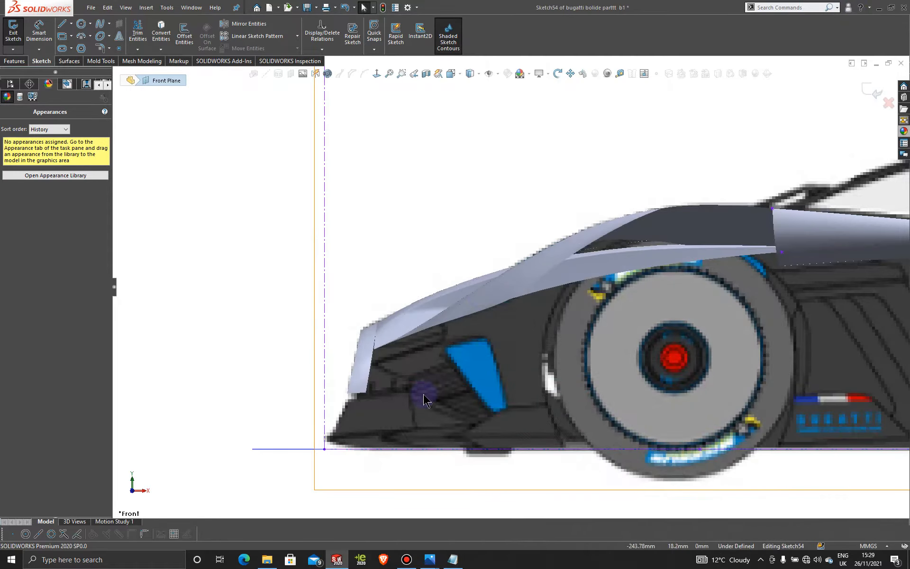
# Step: Sketch a horizontal centerline at a height of about 20 mm from behind the nose to the front wheel's edge, and exit the sketch
pyautogui.click(71, 23)
pyautogui.click(84, 47)
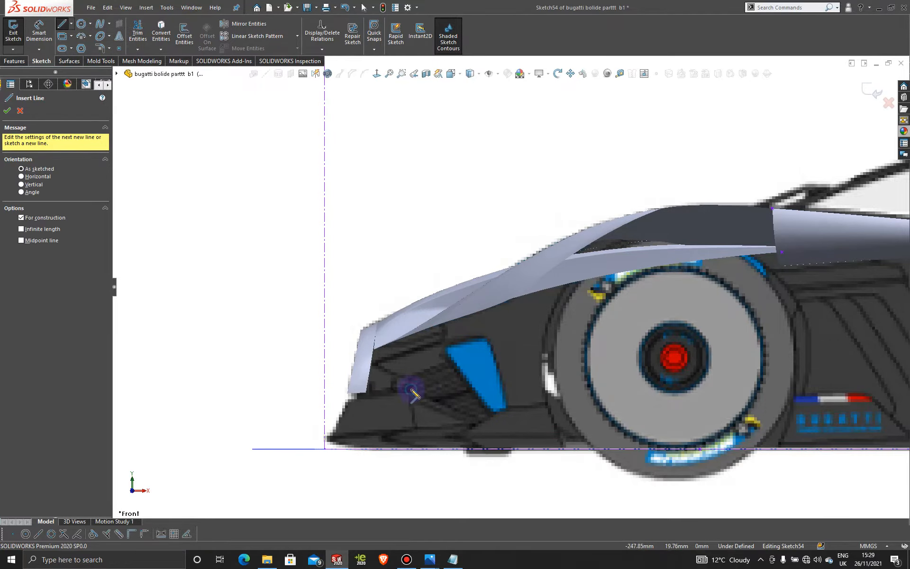
pyautogui.click(411, 390)
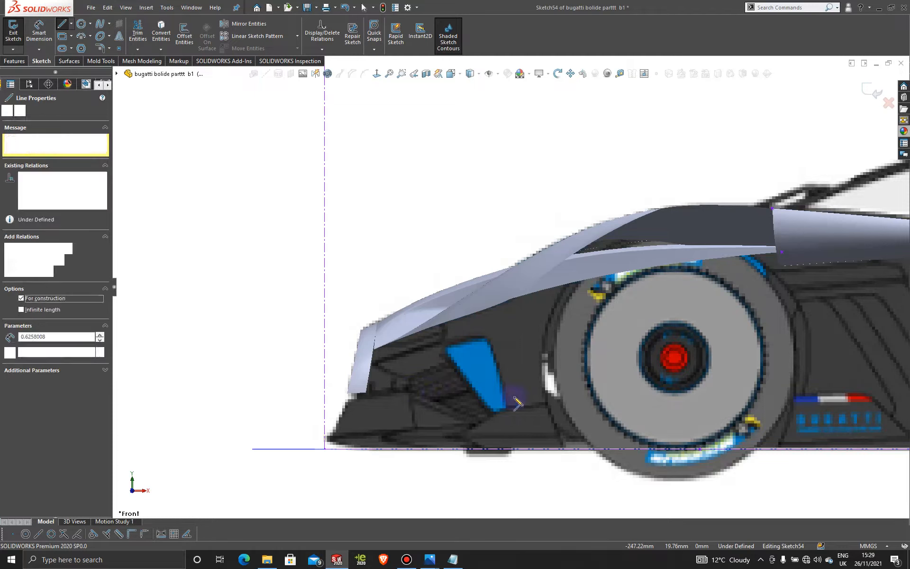
pyautogui.click(550, 389)
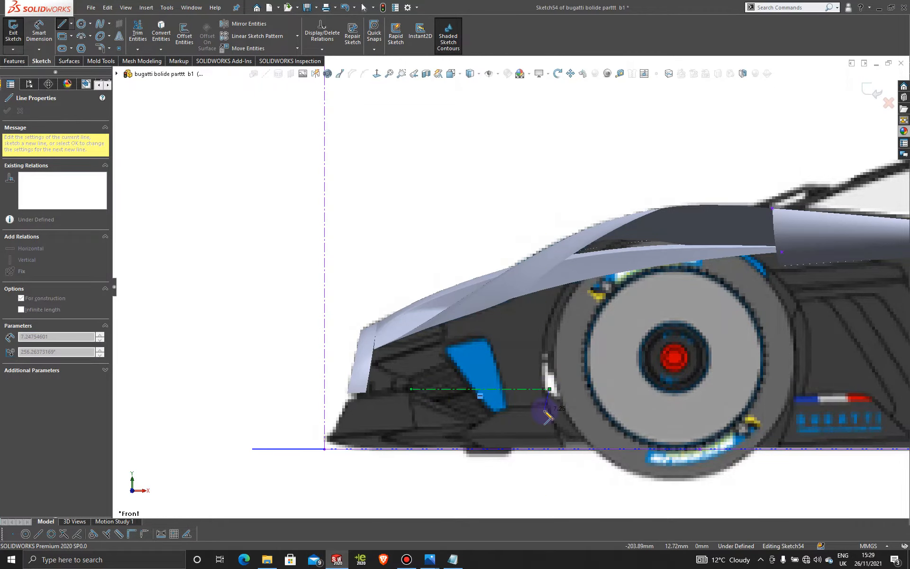
pyautogui.click(549, 389)
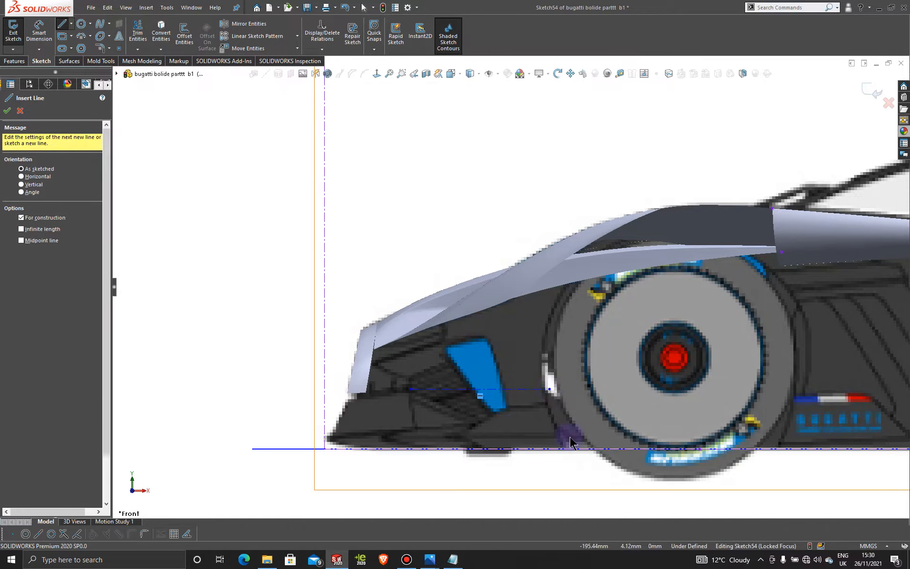
pyautogui.press('Escape')
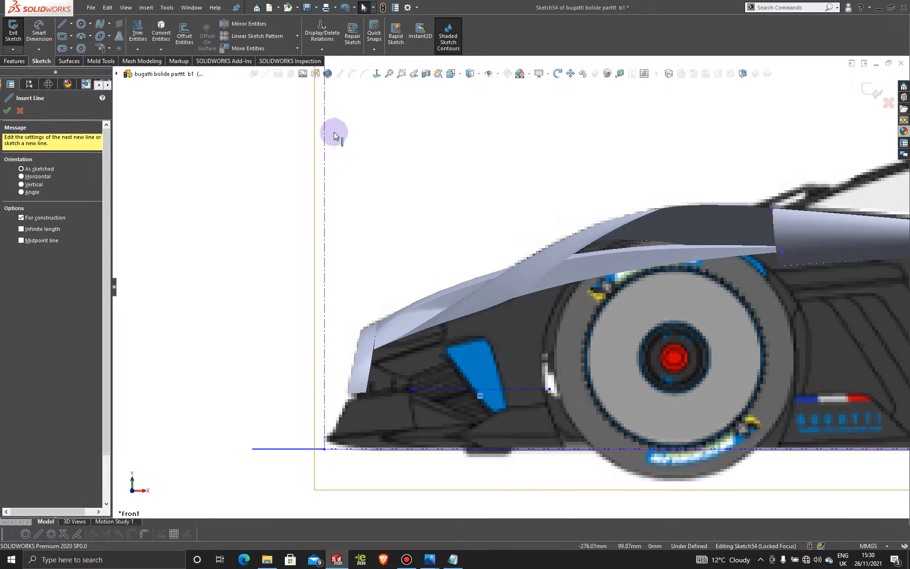
pyautogui.click(872, 90)
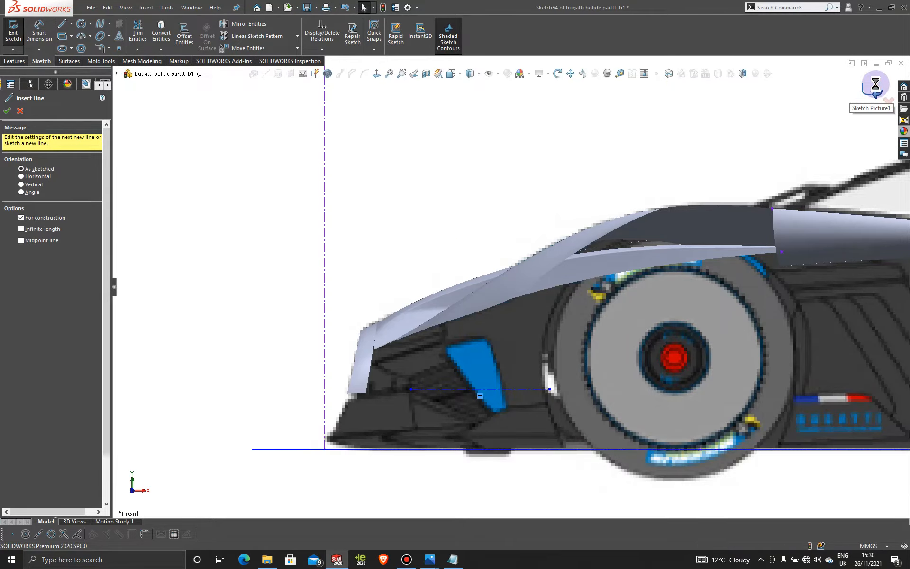
# Step: Create a reference plane perpendicular to the horizontal centerline and coincident with its endpoint nearest the nose
pyautogui.click(292, 74)
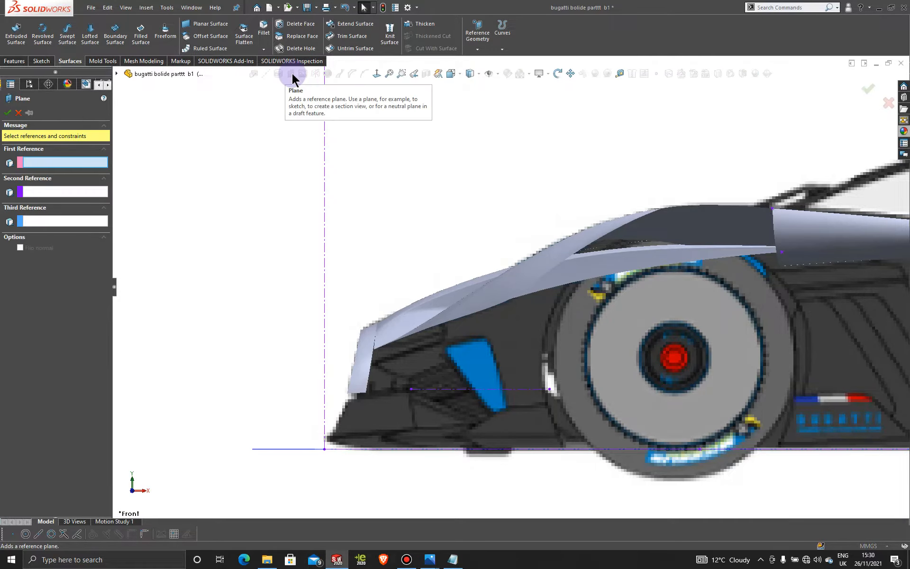
pyautogui.click(465, 388)
pyautogui.click(410, 389)
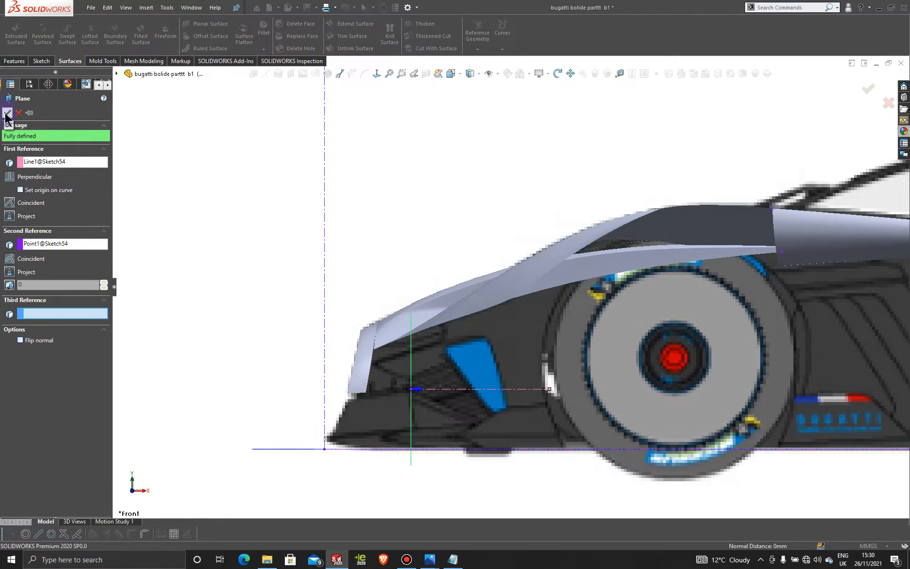
pyautogui.click(7, 114)
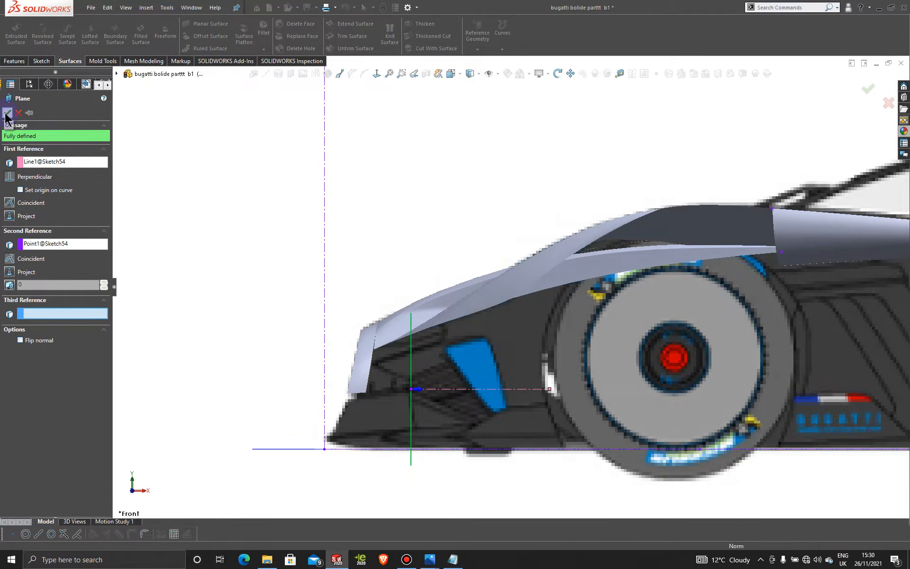
pyautogui.click(259, 319)
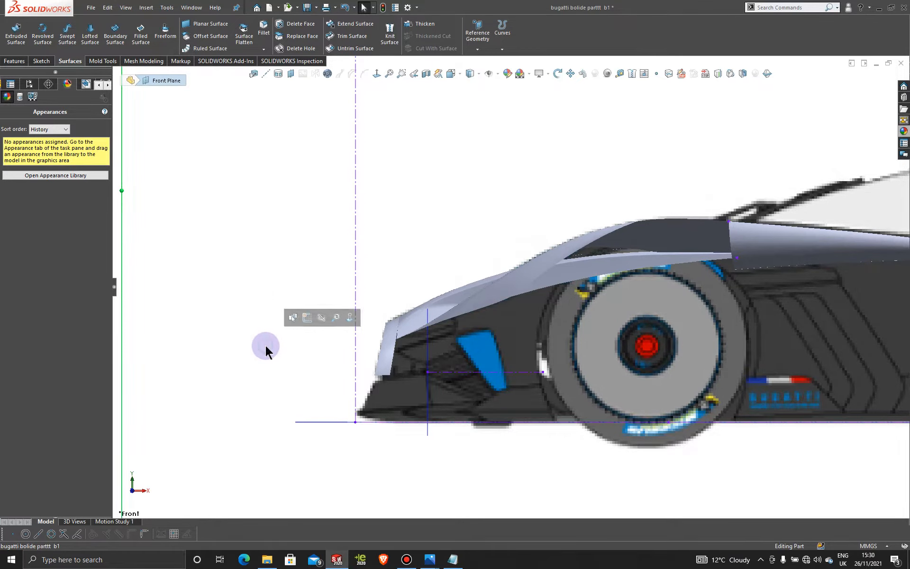
# Step: Start a new sketch on Plane2, the reference plane at the nose, viewed square-on
pyautogui.moveTo(266, 345); pyautogui.dragTo(494, 403, button='middle')
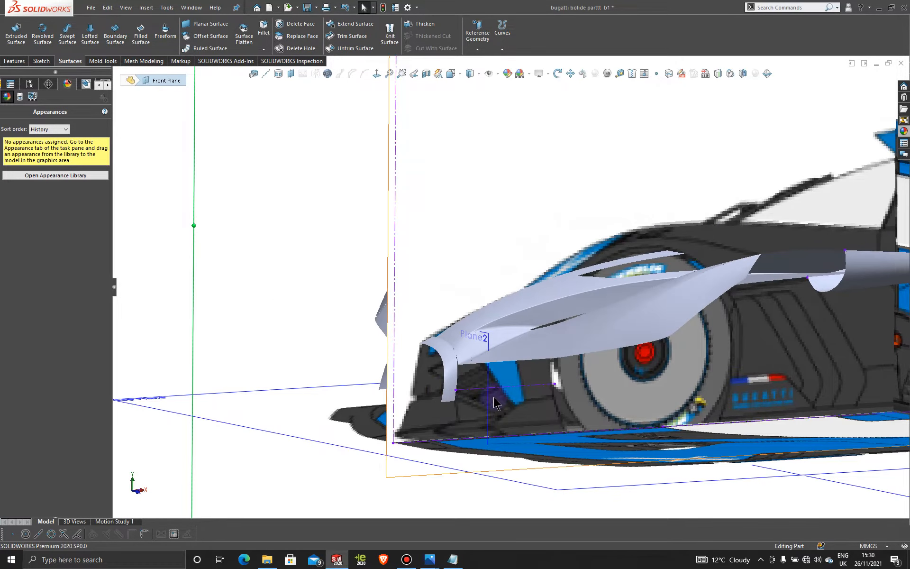
pyautogui.click(489, 395)
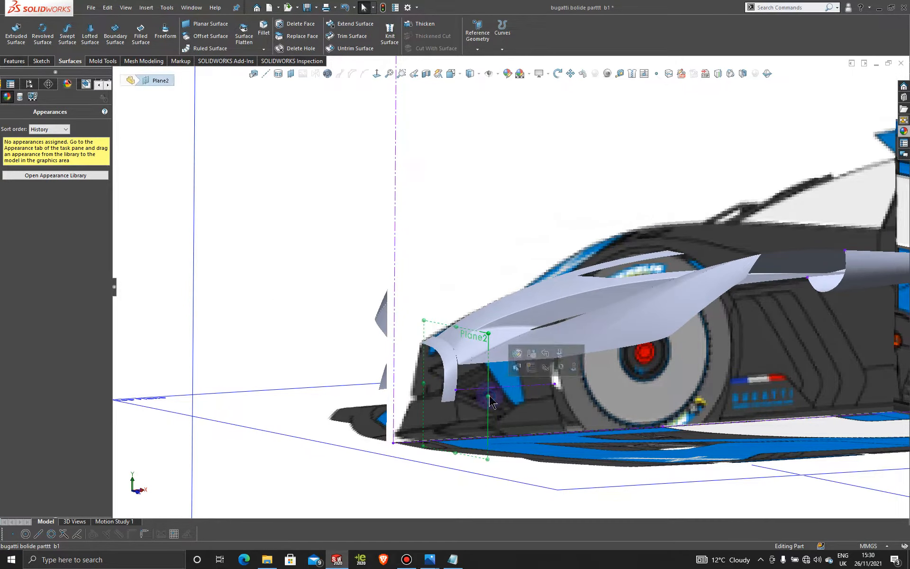
pyautogui.click(531, 368)
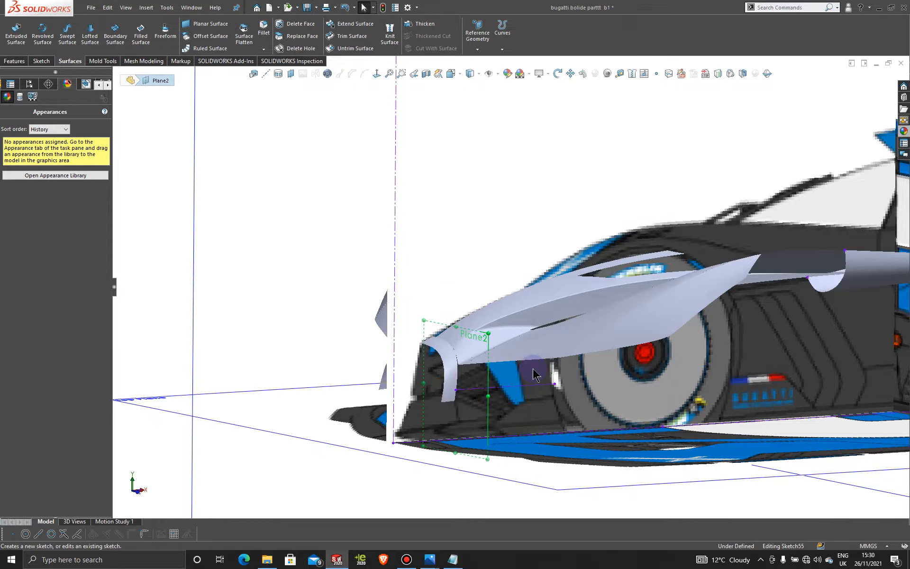
pyautogui.click(375, 74)
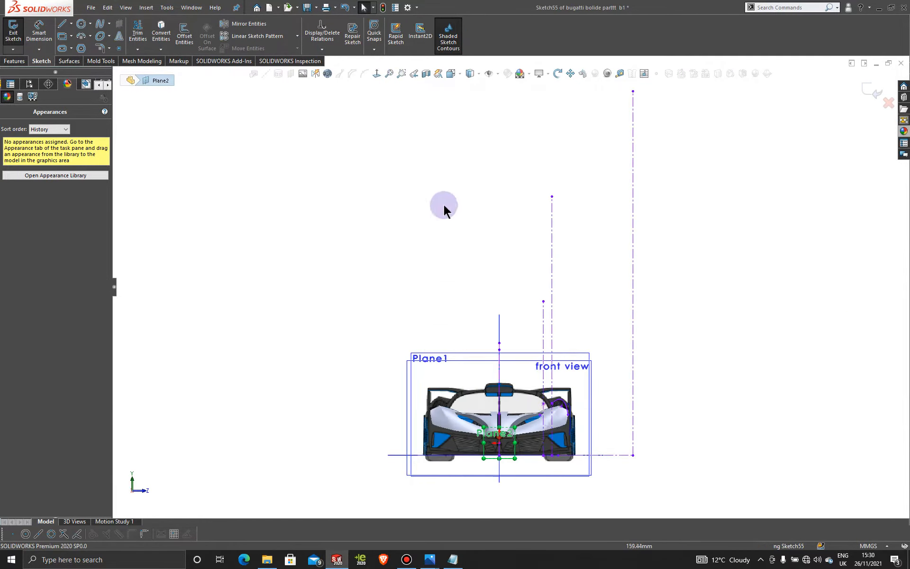
# Step: Convert the lower side edges of the nose opening, one on each side of the car, into curves on the Plane2 sketch
pyautogui.scroll(-10, 499, 456)
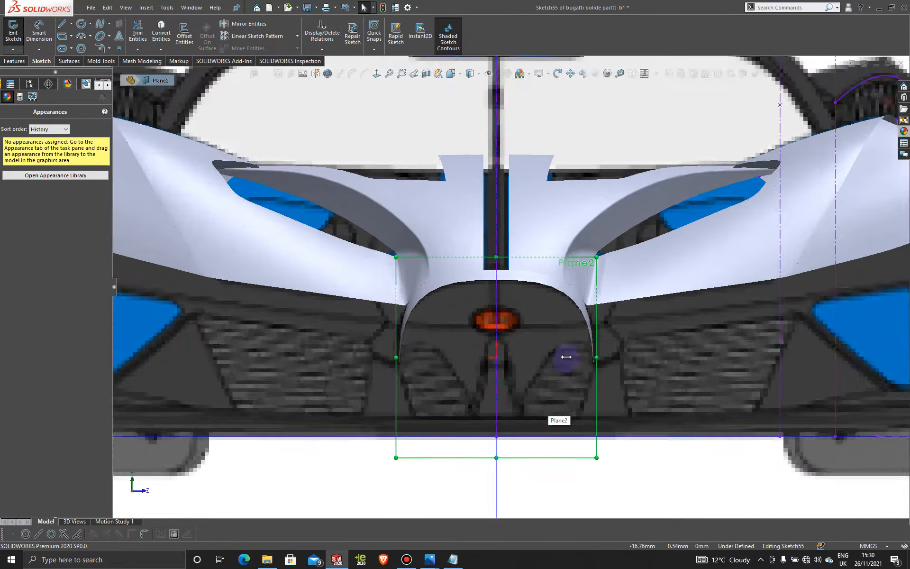
pyautogui.scroll(-2, 567, 357)
pyautogui.moveTo(559, 310); pyautogui.dragTo(550, 322, button='middle')
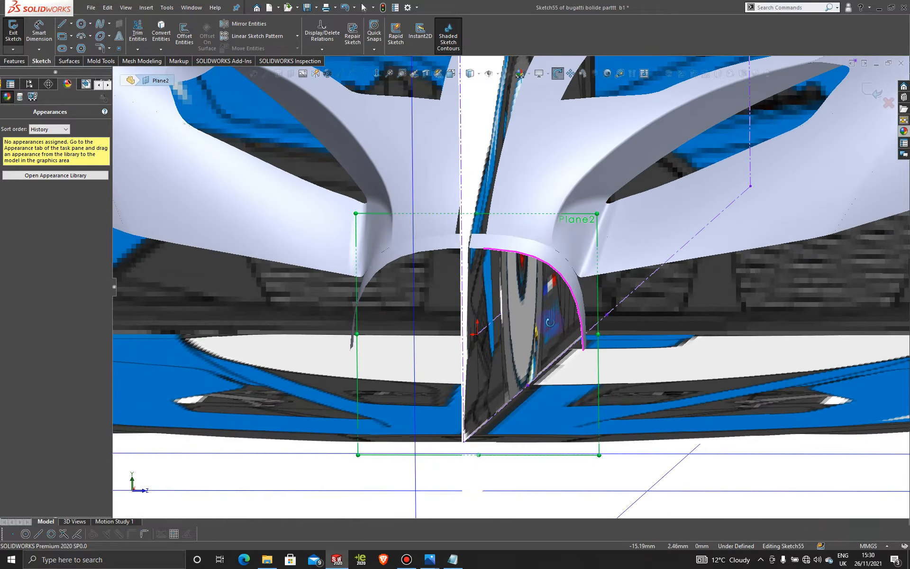
pyautogui.click(160, 37)
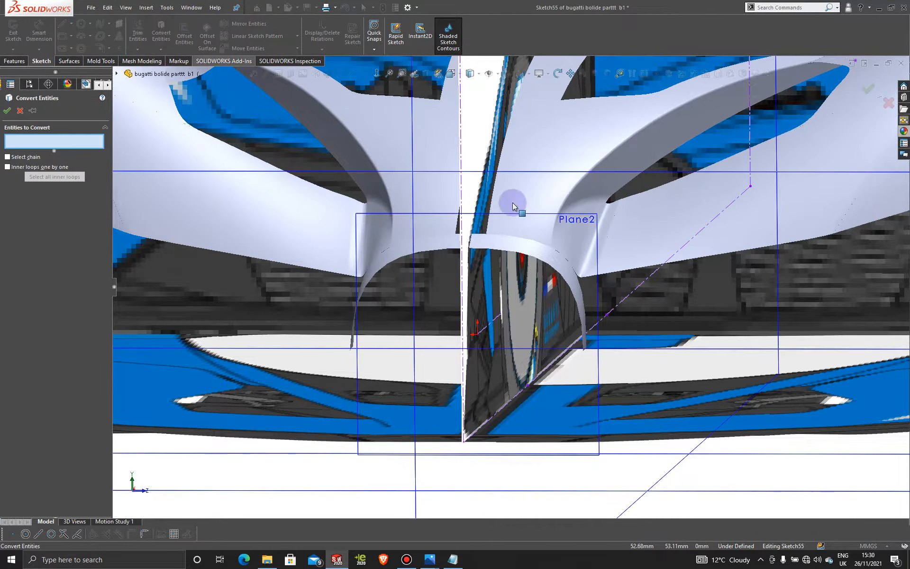
pyautogui.click(584, 297)
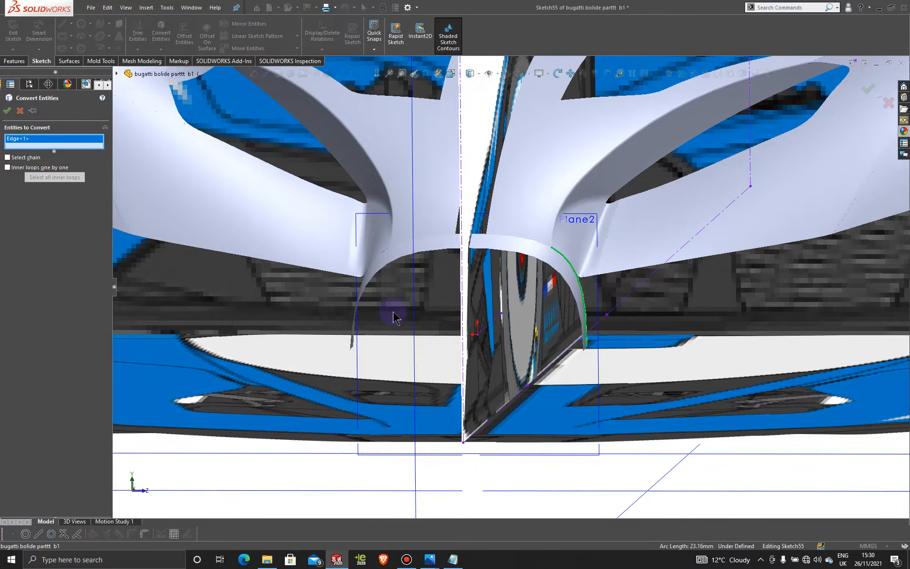
pyautogui.moveTo(396, 314); pyautogui.dragTo(368, 291, button='middle')
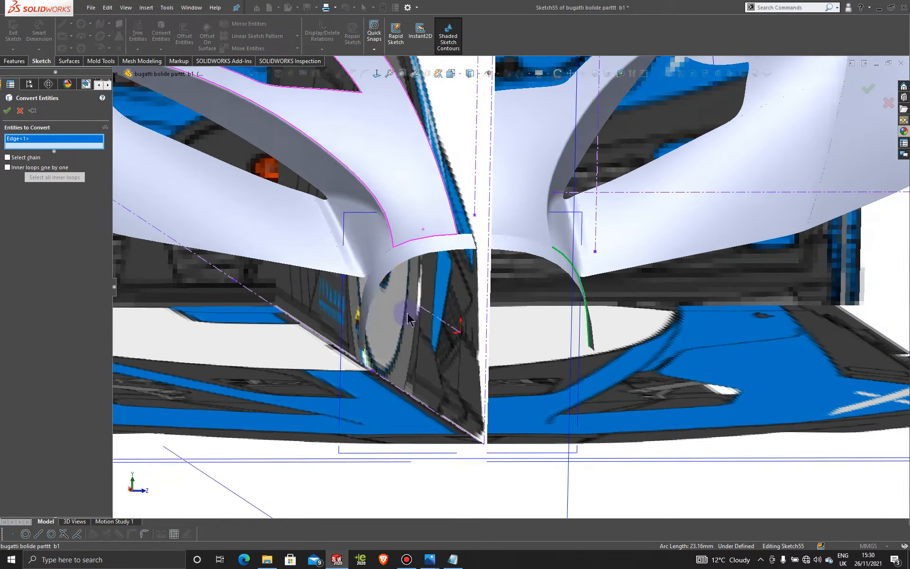
pyautogui.click(365, 290)
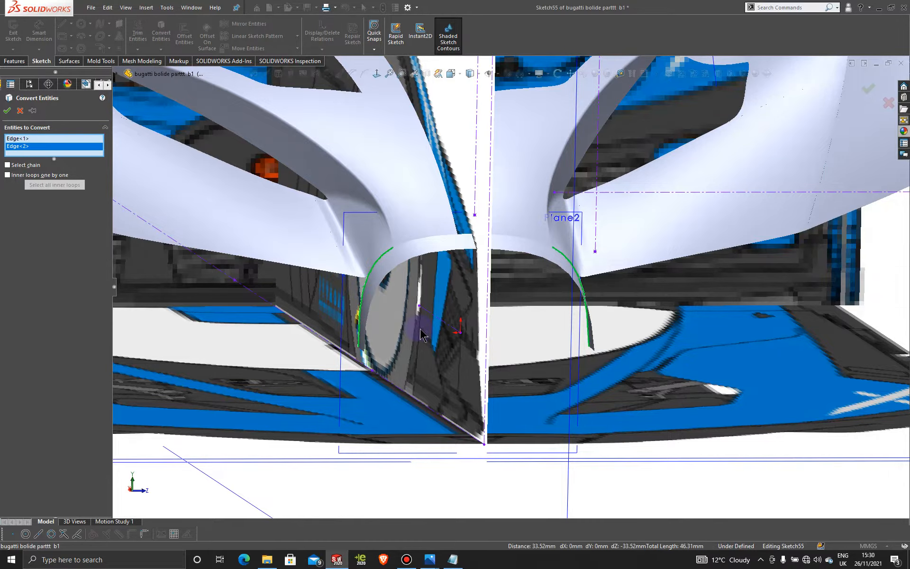
pyautogui.moveTo(364, 290); pyautogui.dragTo(332, 308, button='middle')
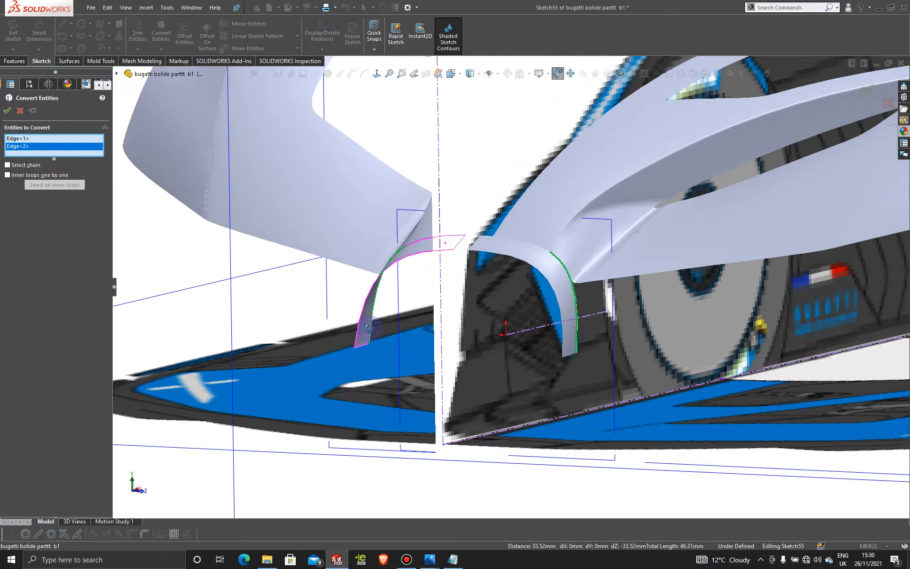
pyautogui.click(7, 111)
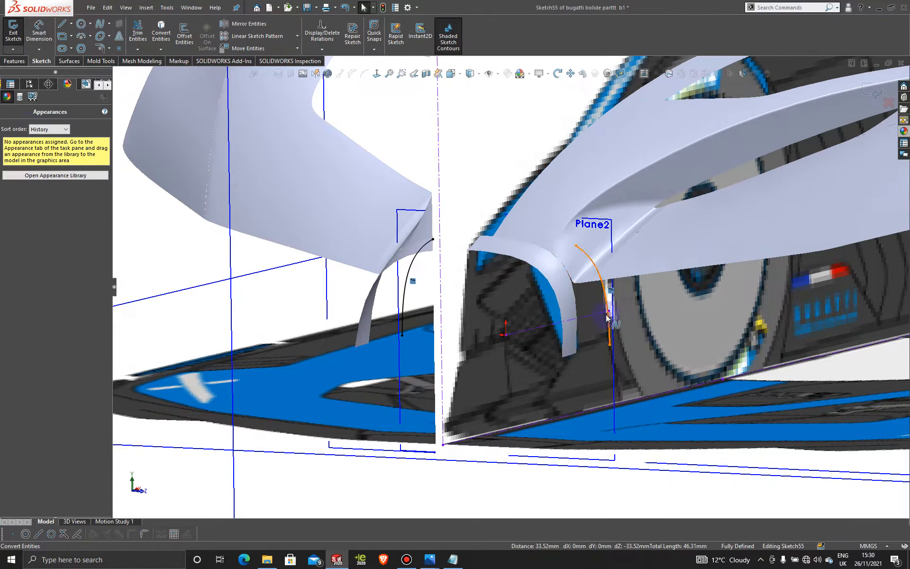
# Step: Offset both converted nose curves outward by 2.50 mm in the Plane2 sketch
pyautogui.moveTo(575, 368); pyautogui.dragTo(608, 347, button='middle')
pyautogui.scroll(3, 590, 380)
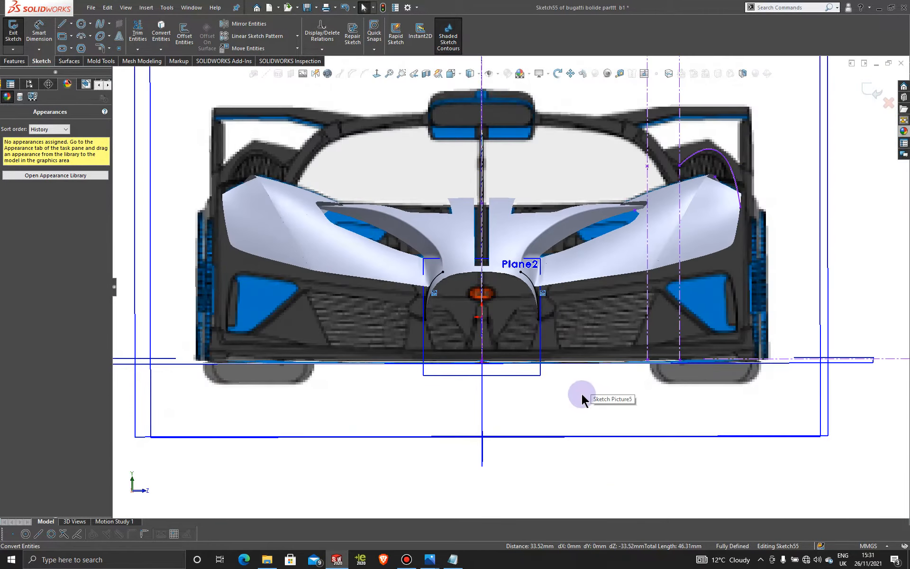
pyautogui.scroll(2, 559, 388)
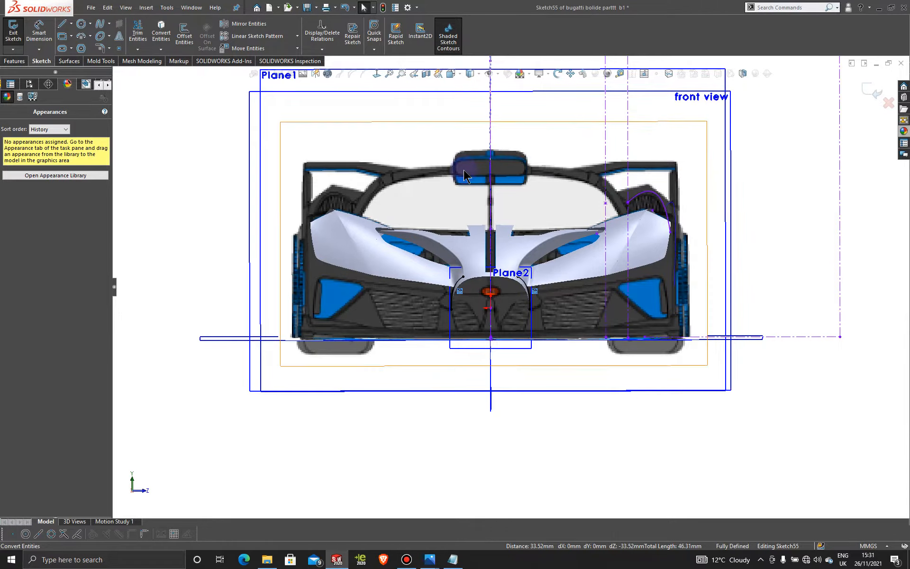
pyautogui.press('space')
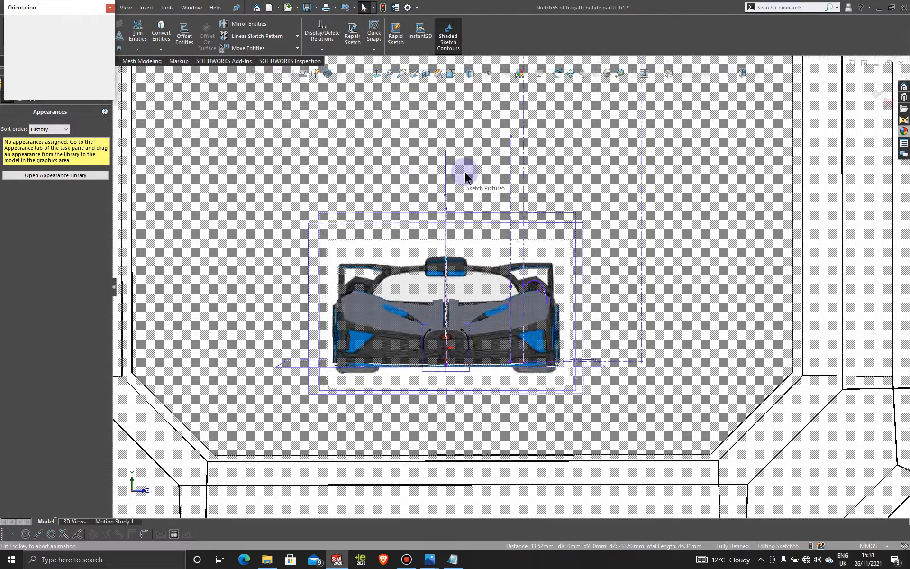
pyautogui.click(412, 308)
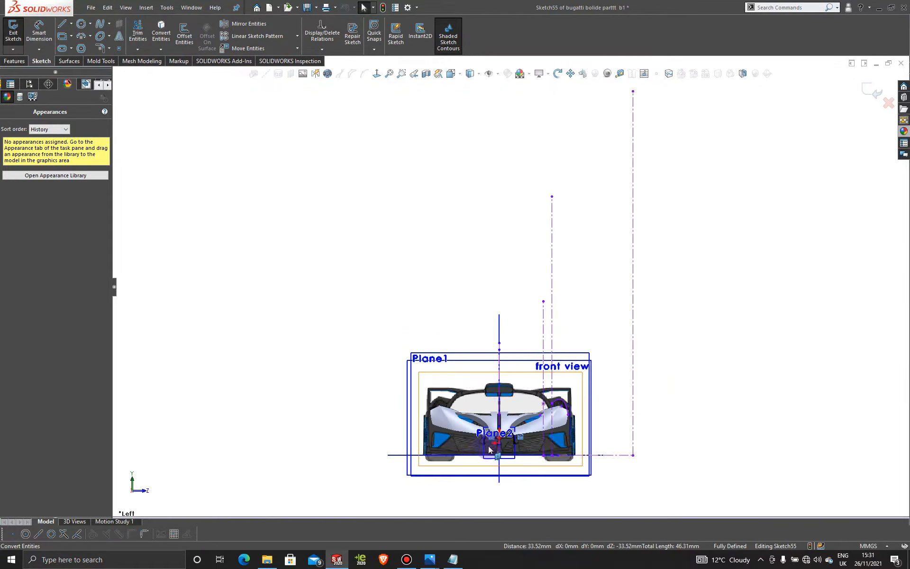
pyautogui.scroll(-5, 503, 443)
pyautogui.scroll(-3, 555, 405)
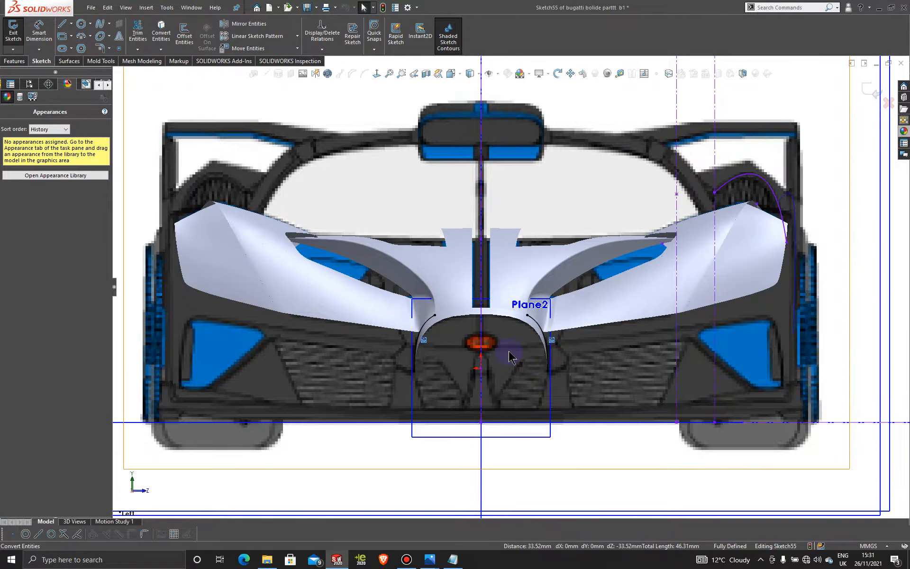
pyautogui.scroll(-2, 512, 374)
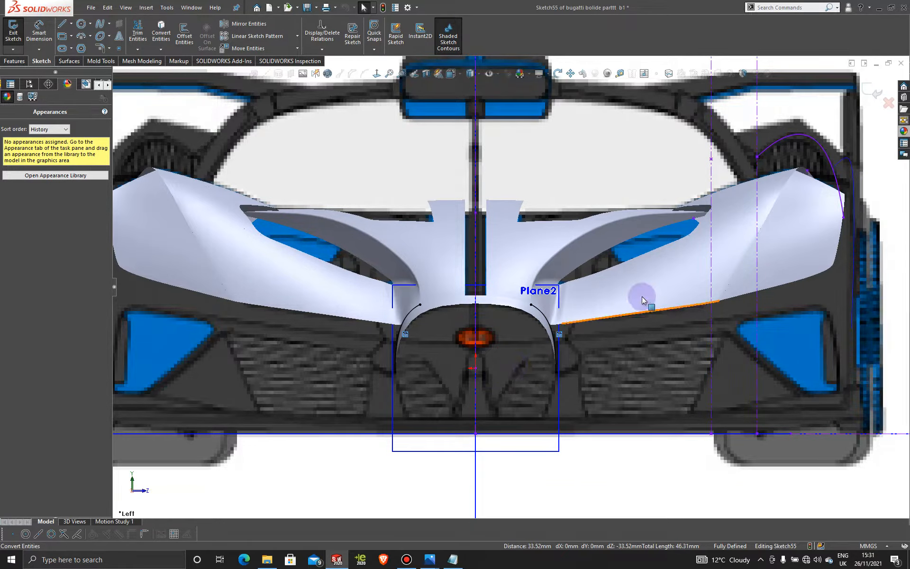
pyautogui.scroll(-1, 481, 349)
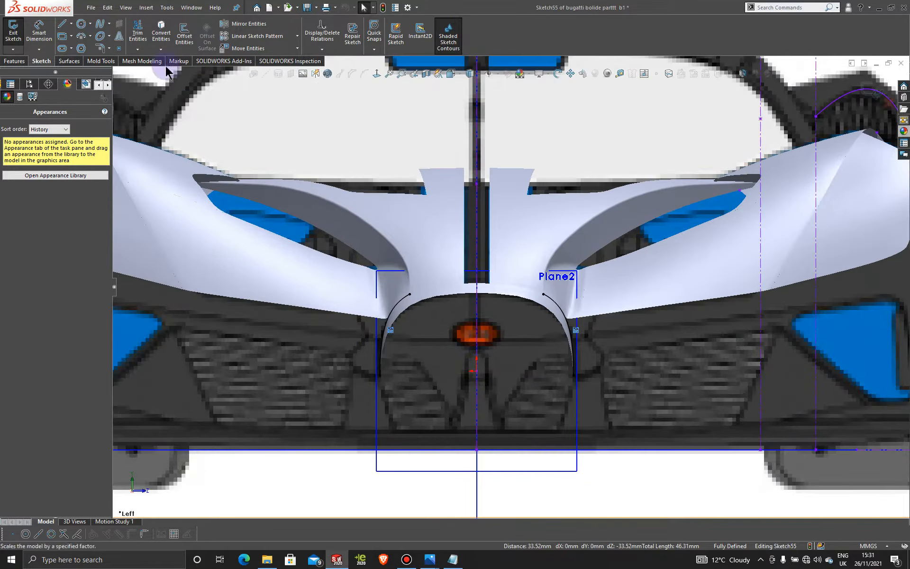
pyautogui.click(184, 35)
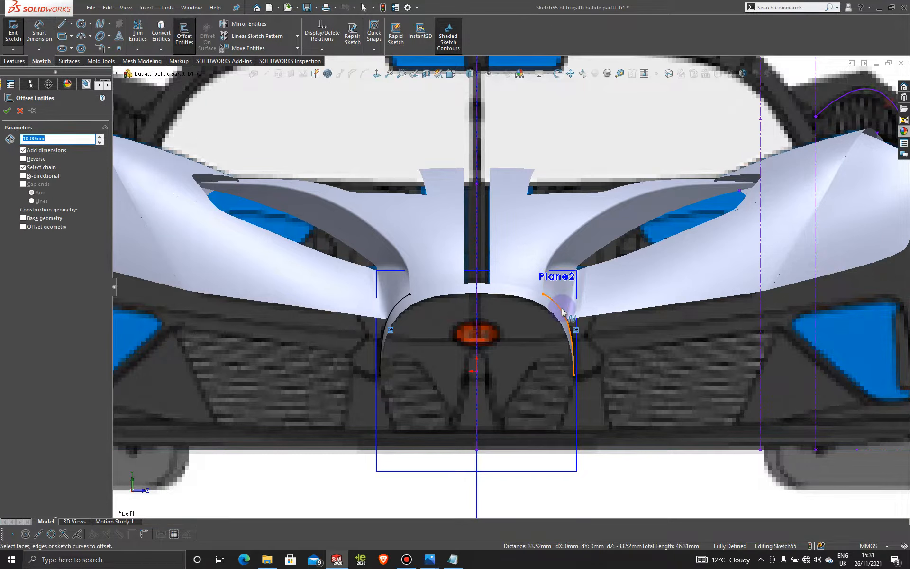
pyautogui.click(563, 311)
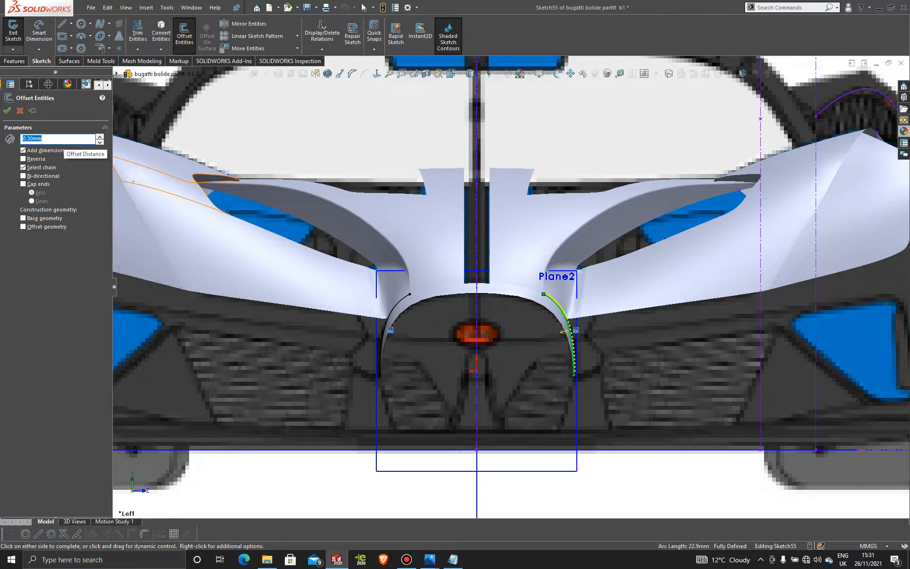
pyautogui.click(63, 143)
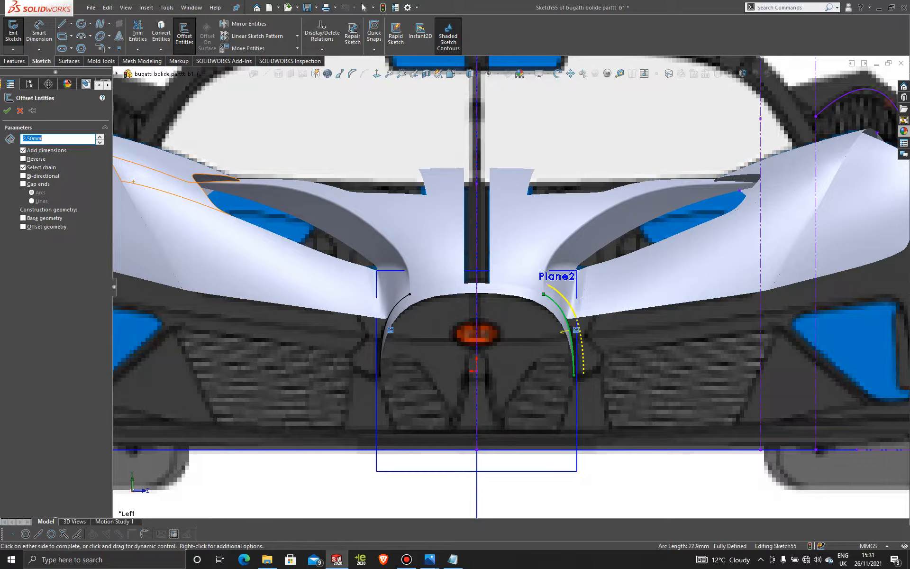
pyautogui.click(391, 314)
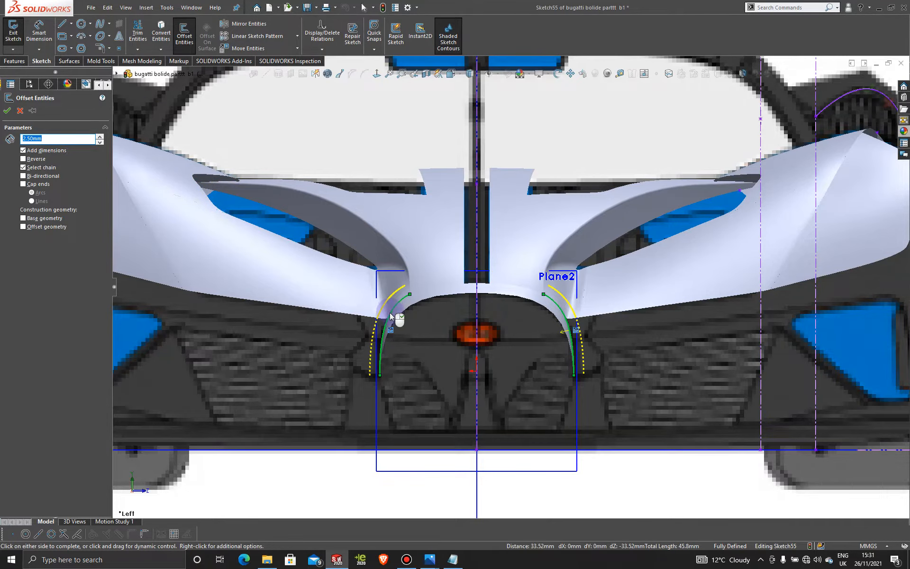
pyautogui.click(6, 112)
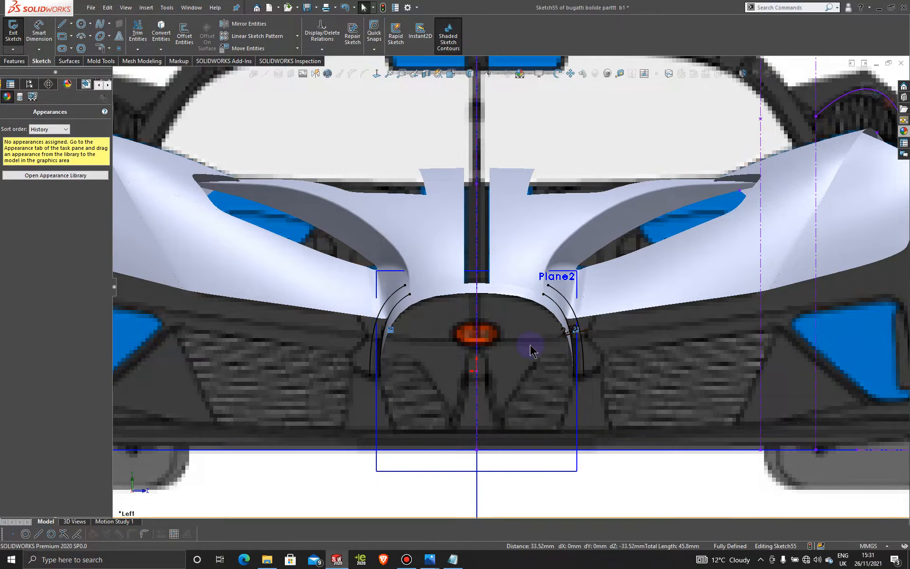
# Step: Trim away the two inner converted curves, keeping only the outer offset curves, and exit the sketch
pyautogui.moveTo(532, 348)
pyautogui.mouseDown(button='middle')
pyautogui.moveTo(524, 342)
pyautogui.moveTo(506, 363)
pyautogui.moveTo(540, 360)
pyautogui.mouseUp(button='middle')
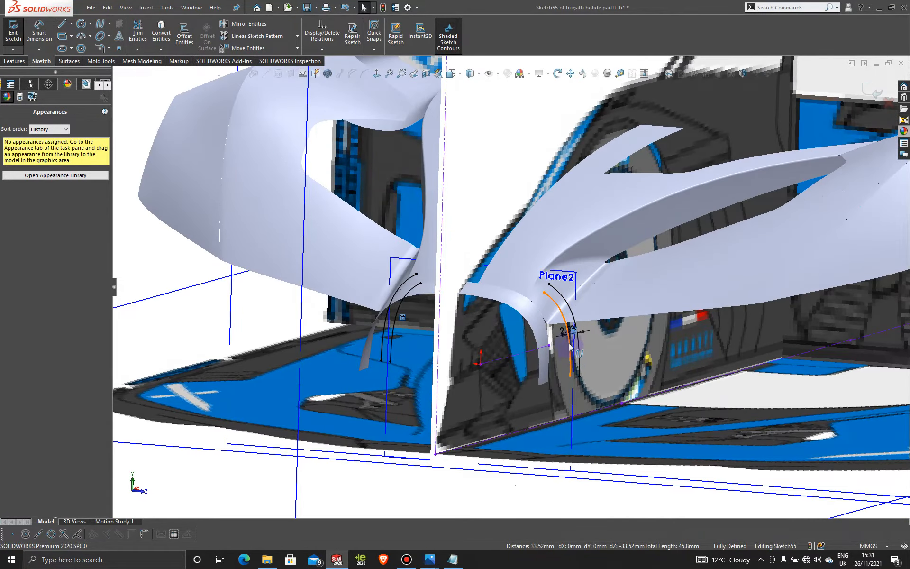
pyautogui.click(136, 28)
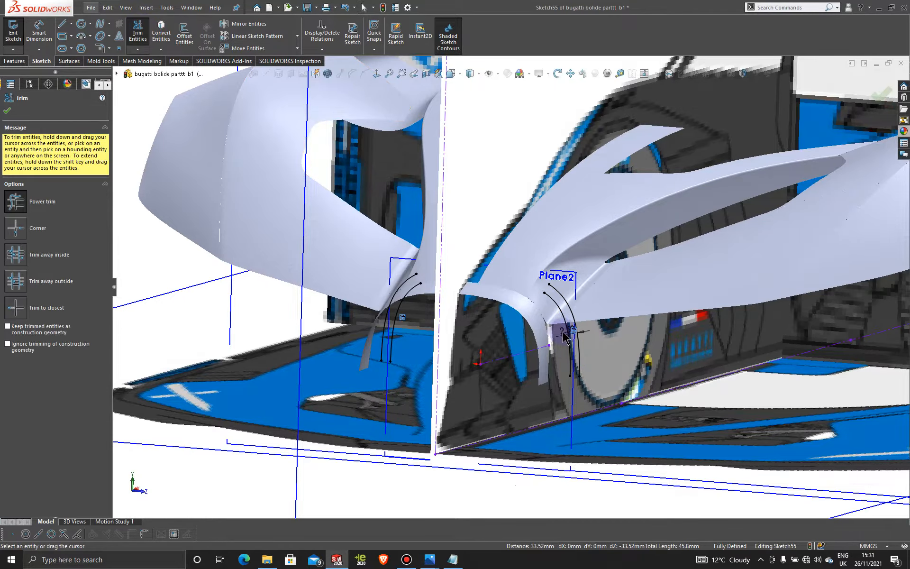
pyautogui.click(398, 325)
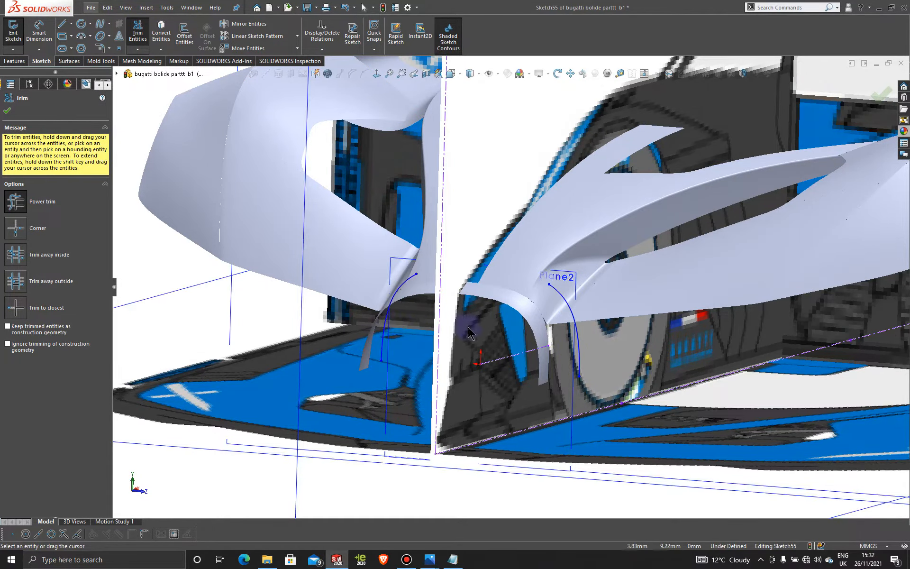
pyautogui.moveTo(468, 332); pyautogui.dragTo(767, 156, button='middle')
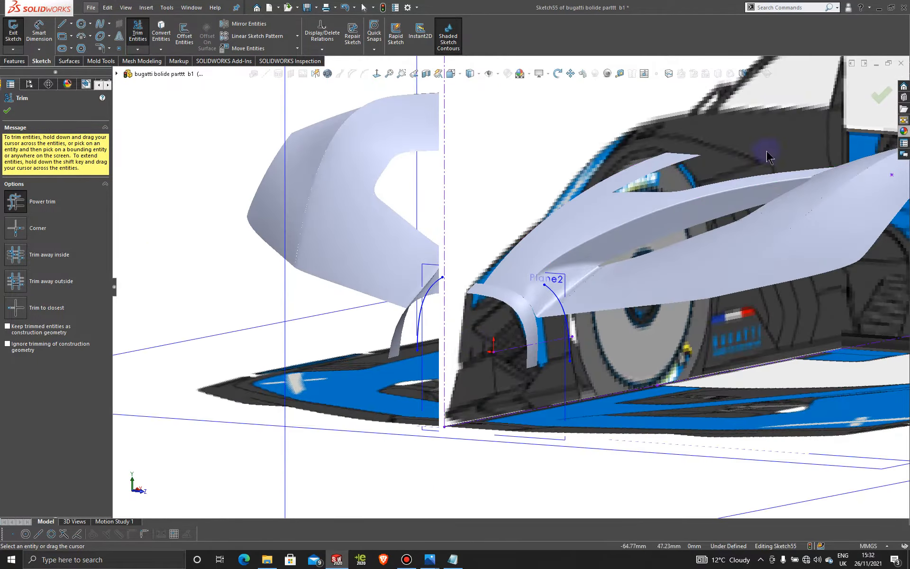
pyautogui.scroll(-4, 583, 299)
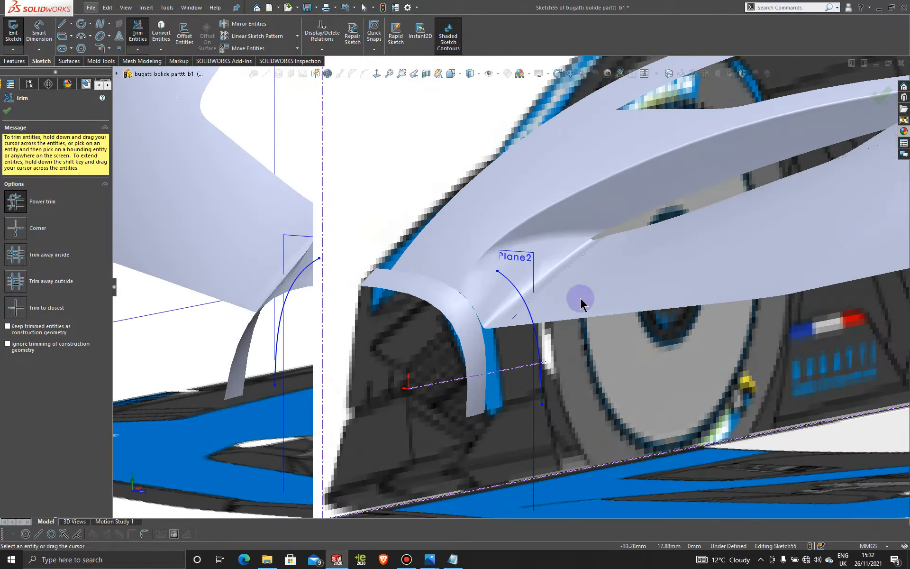
pyautogui.click(8, 113)
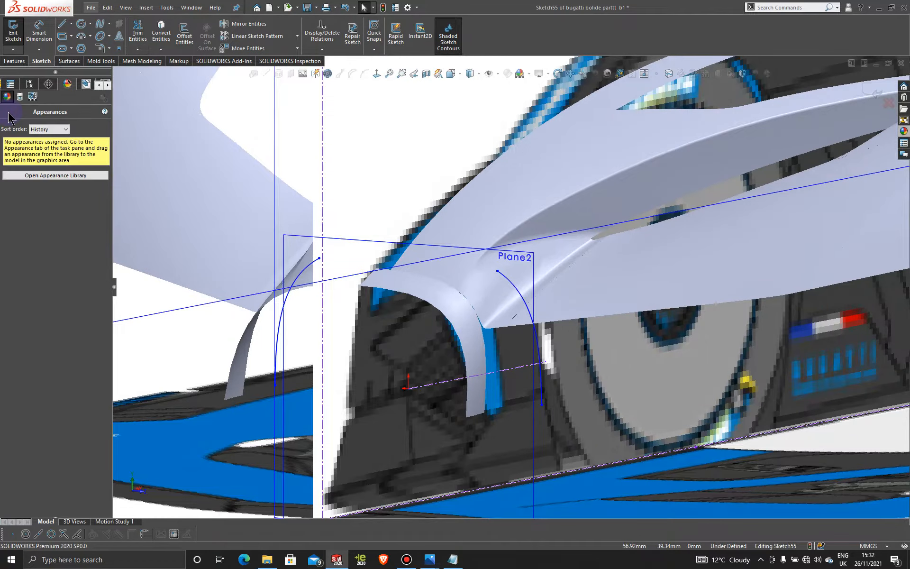
pyautogui.click(74, 63)
pyautogui.click(874, 89)
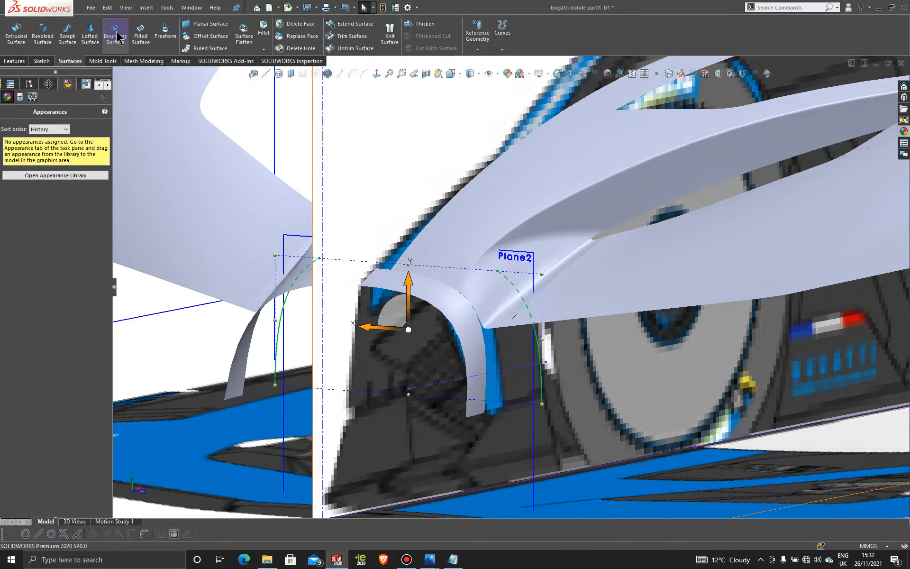
# Step: Start a Boundary Surface with the nose strip's side edge and the offset curve on the same side as Direction 1 profiles
pyautogui.scroll(2, 297, 155)
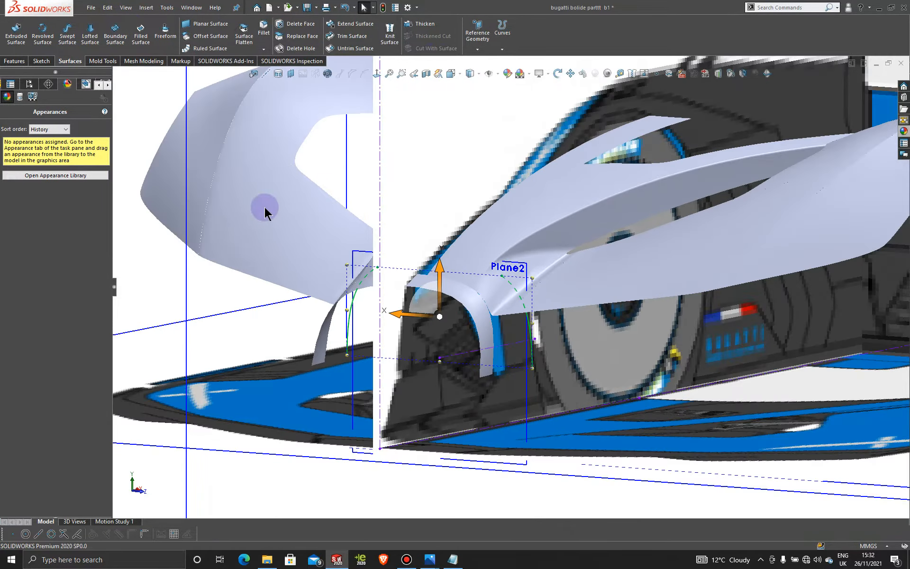
pyautogui.click(153, 110)
pyautogui.scroll(-2, 523, 337)
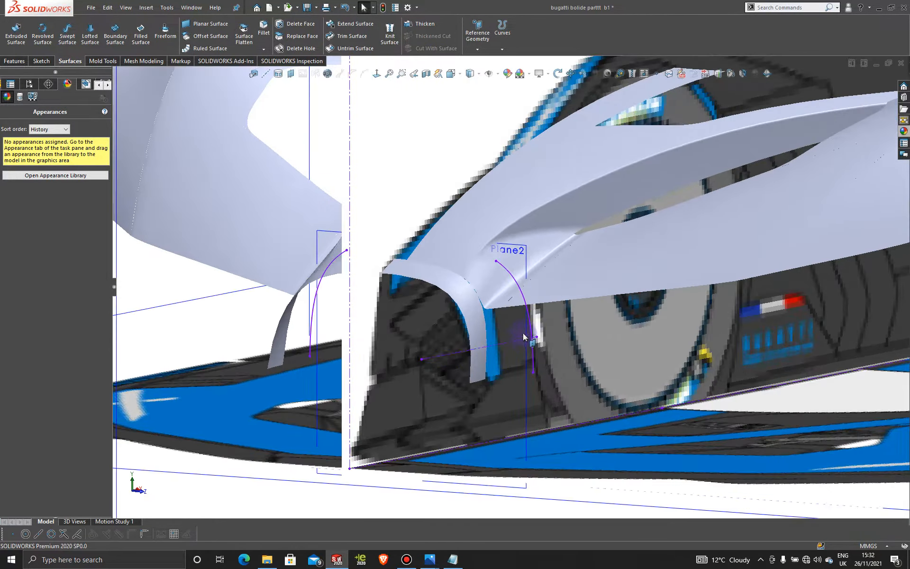
pyautogui.click(116, 33)
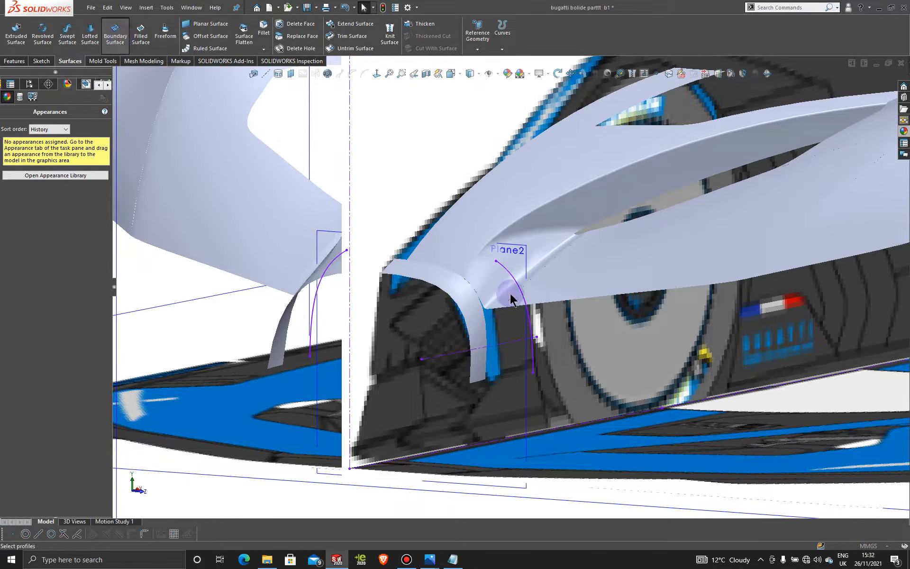
pyautogui.click(489, 336)
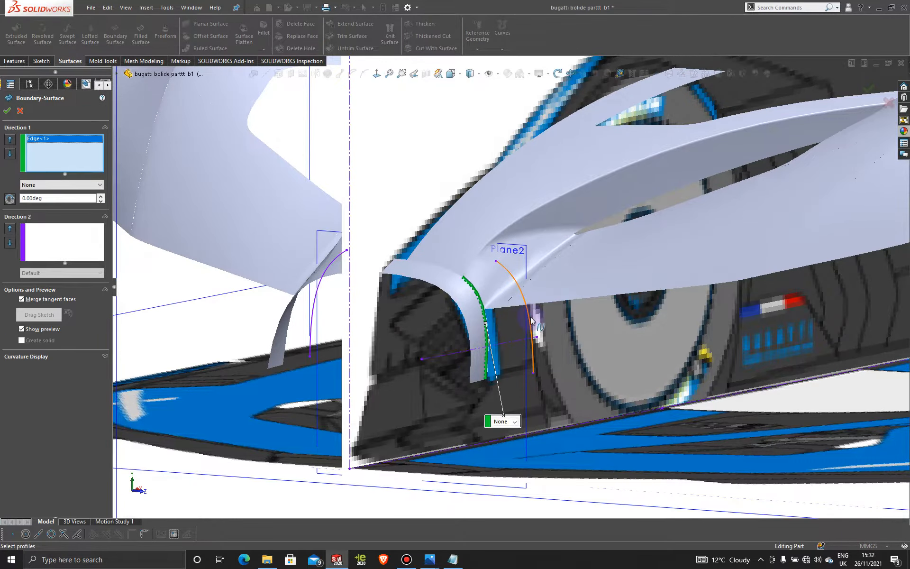
pyautogui.click(531, 317)
pyautogui.click(556, 350)
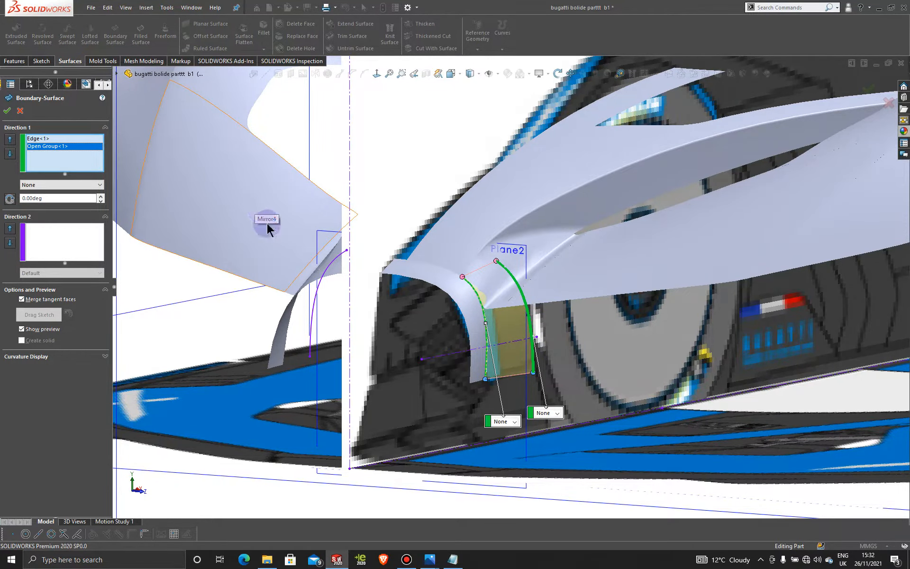
# Step: Set the boundary condition of the nose strip's edge to Tangency To Face
pyautogui.click(514, 422)
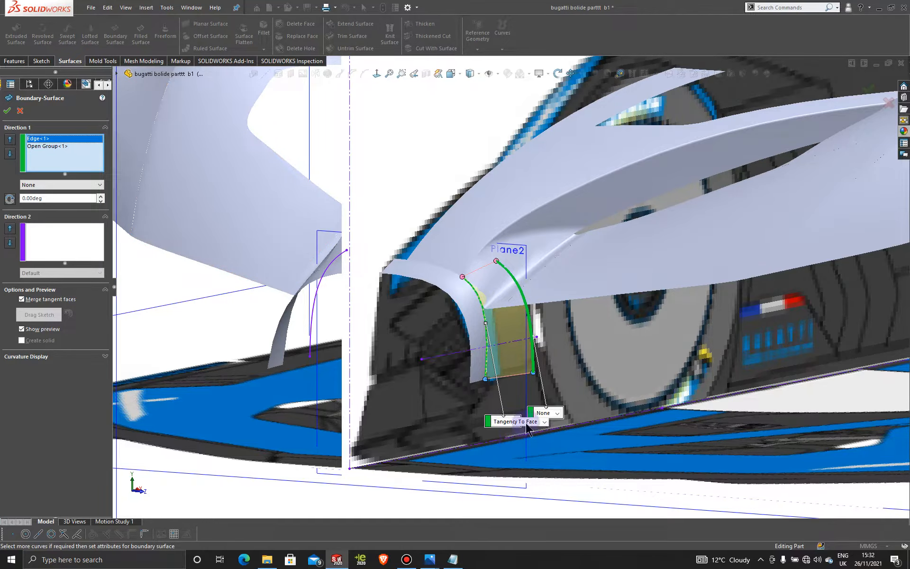
pyautogui.click(514, 421)
pyautogui.click(512, 432)
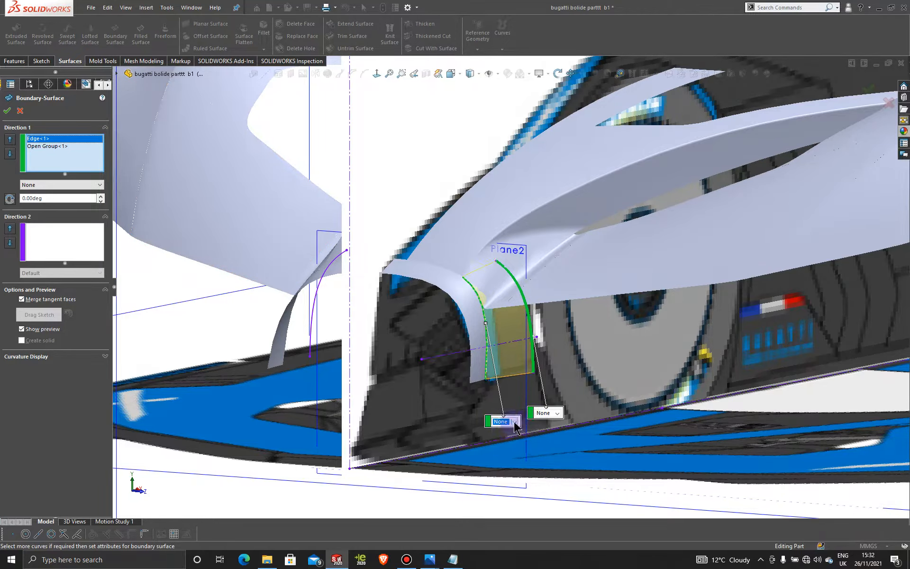
pyautogui.click(514, 422)
pyautogui.click(518, 442)
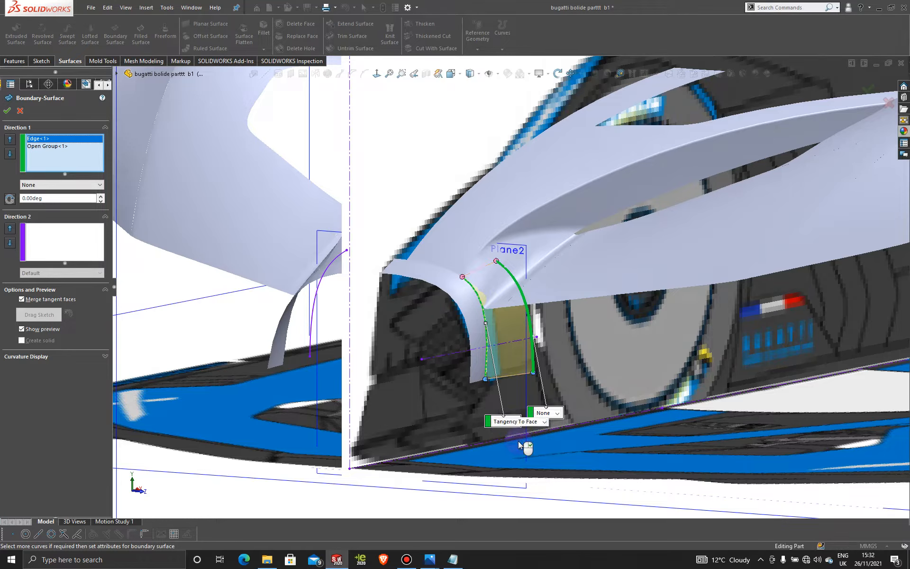
# Step: Try Curvature To Face on the nose strip's edge, set its boundary condition to None and accept the boundary surface
pyautogui.click(544, 421)
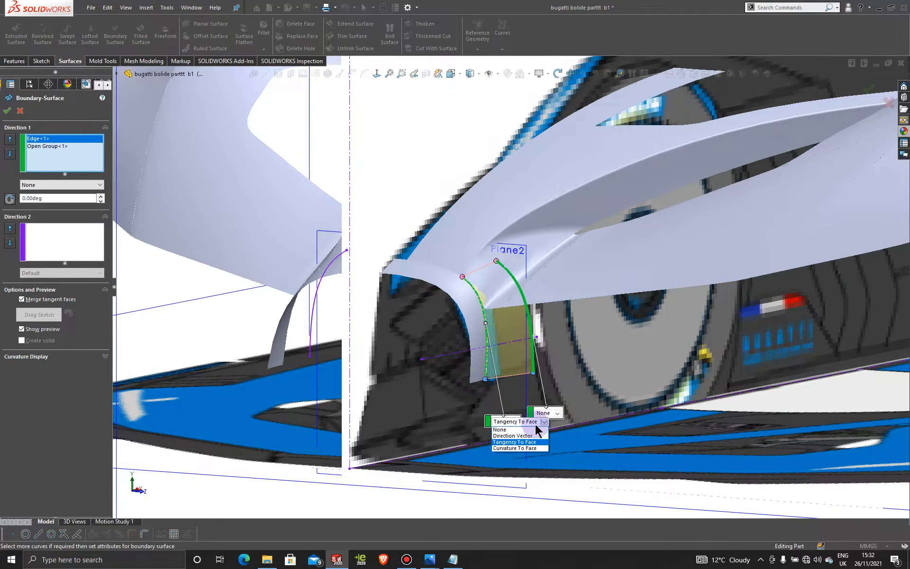
pyautogui.click(514, 448)
pyautogui.click(529, 423)
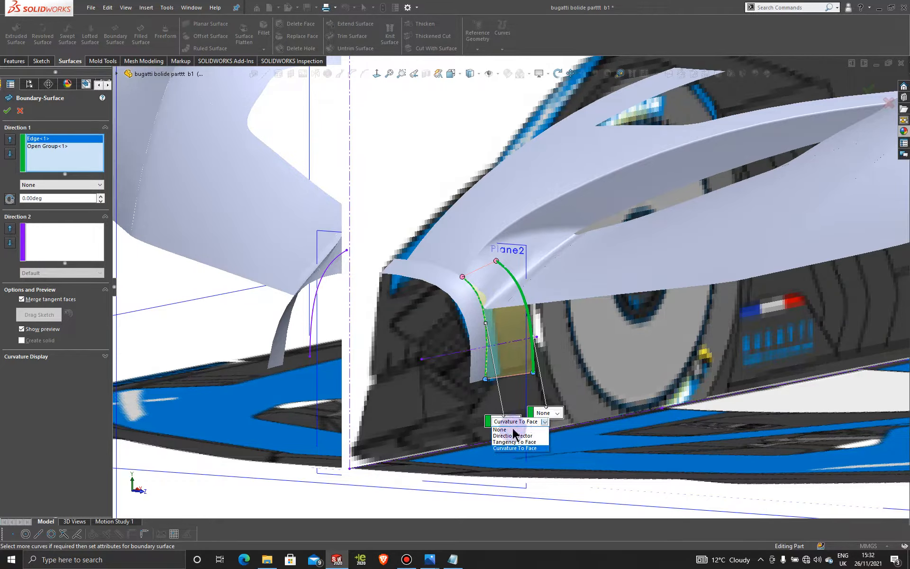
pyautogui.click(517, 429)
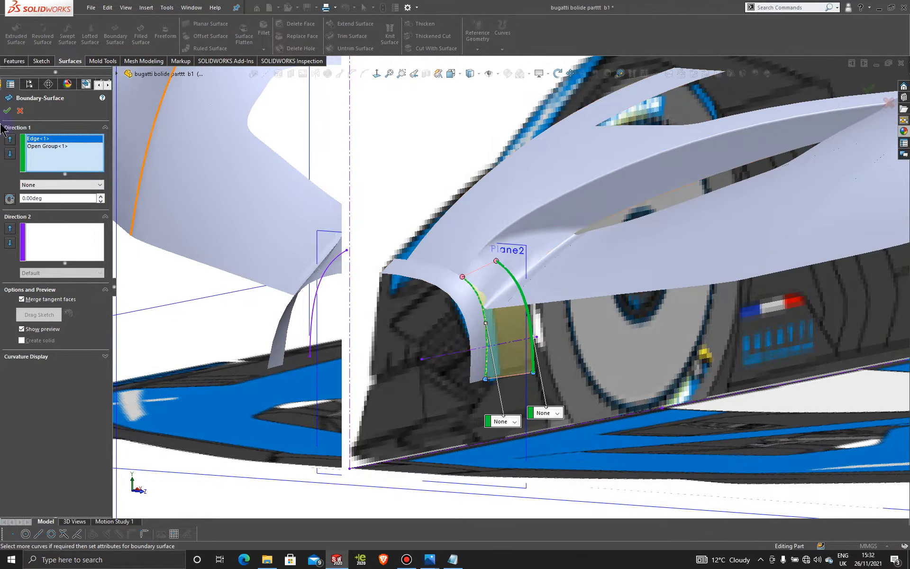
pyautogui.click(7, 111)
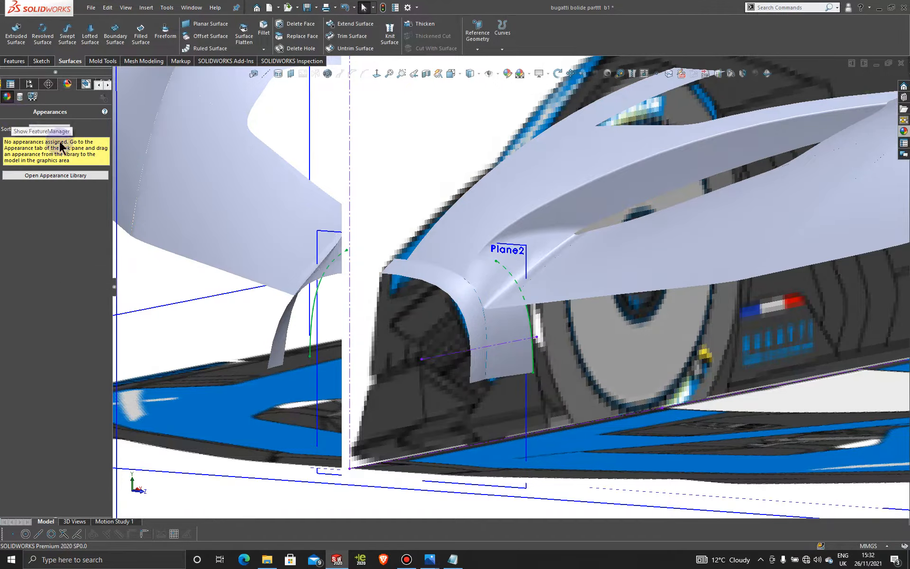
# Step: Expand Boundary-Surface8 in the feature tree and show its absorbed offset-curve sketch, Sketch55
pyautogui.moveTo(463, 312); pyautogui.dragTo(522, 303, button='middle')
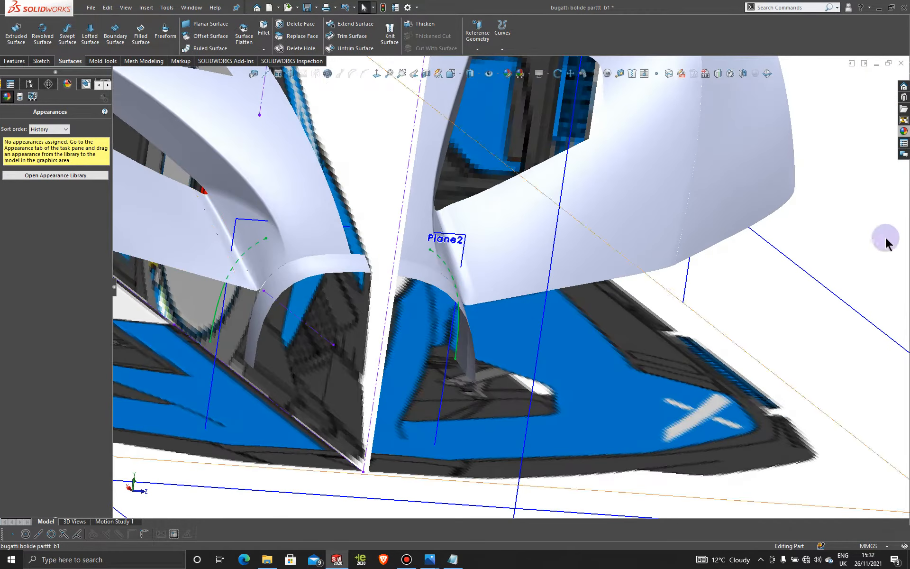
pyautogui.scroll(-2, 375, 239)
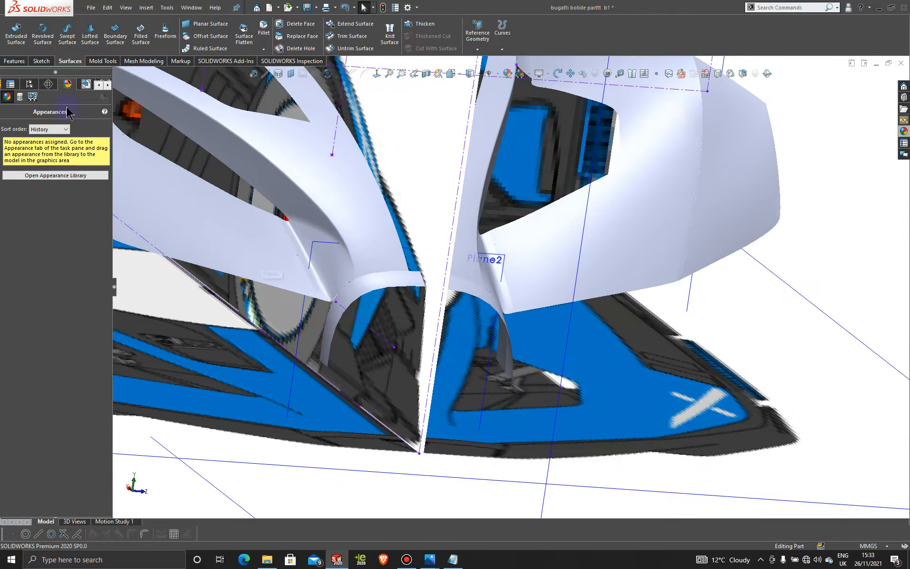
pyautogui.click(99, 86)
pyautogui.click(12, 85)
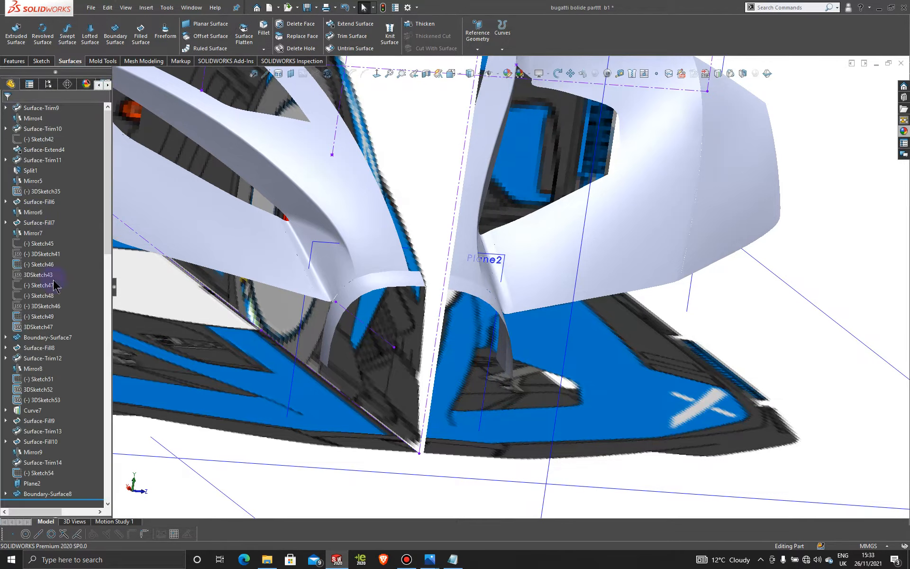
pyautogui.scroll(-15, 71, 425)
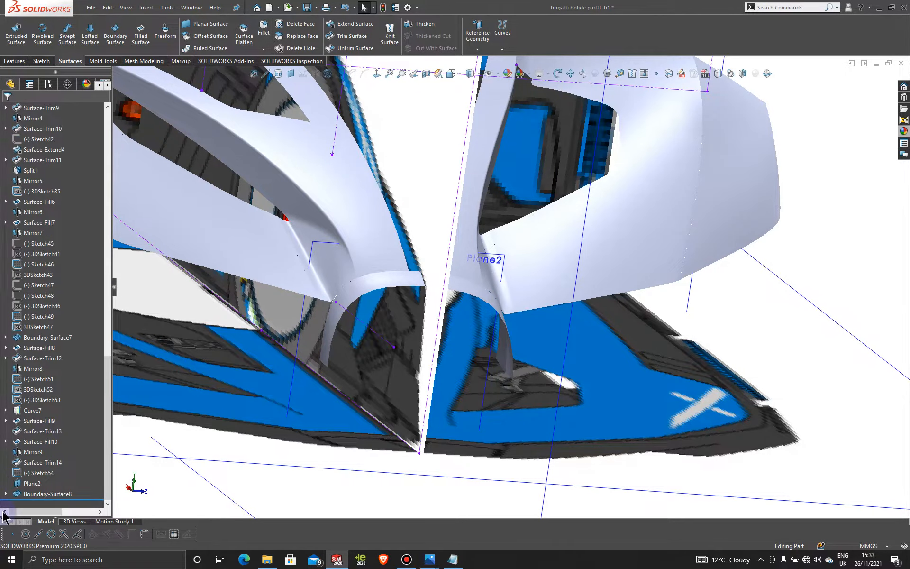
pyautogui.click(5, 494)
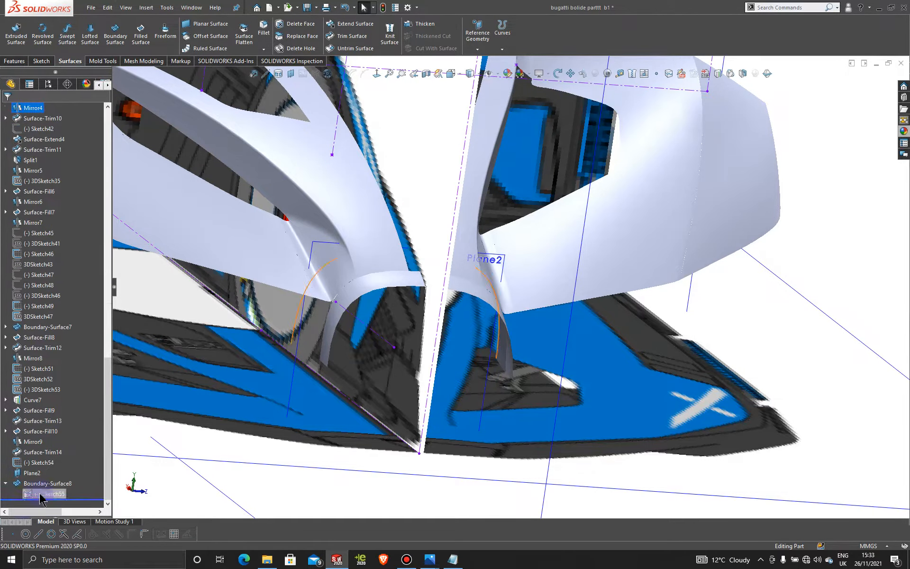
pyautogui.click(43, 494)
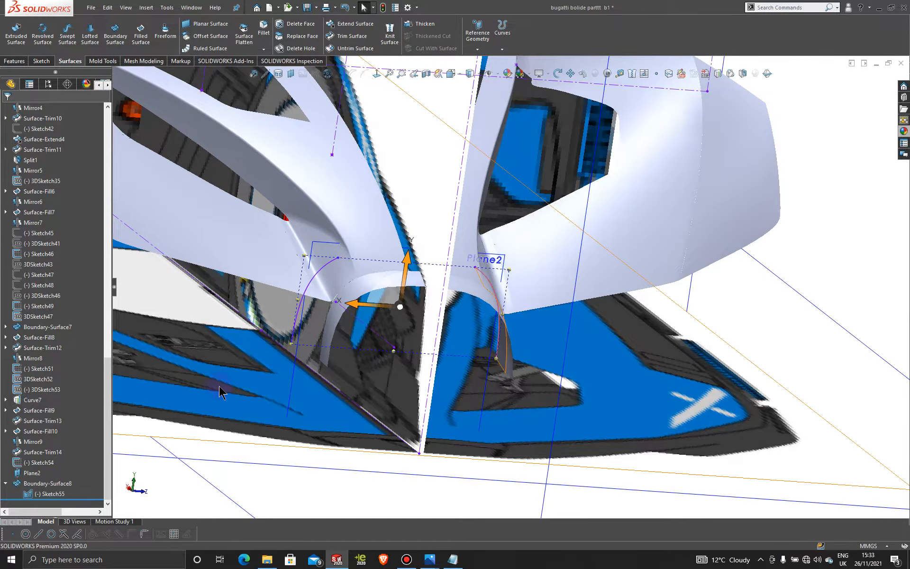
pyautogui.click(838, 231)
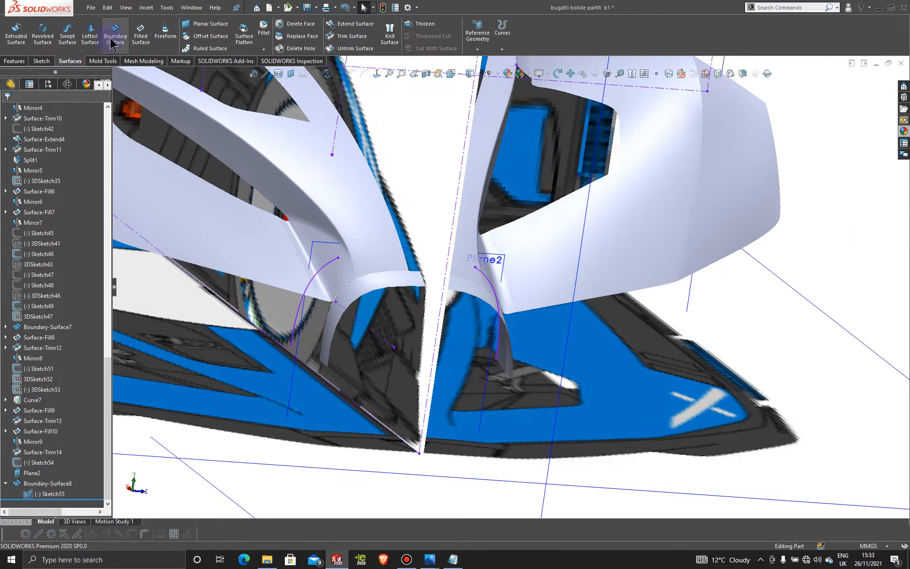
# Step: Create a Boundary Surface between the opposite nose strip's side edge and the offset curve on that side
pyautogui.click(323, 337)
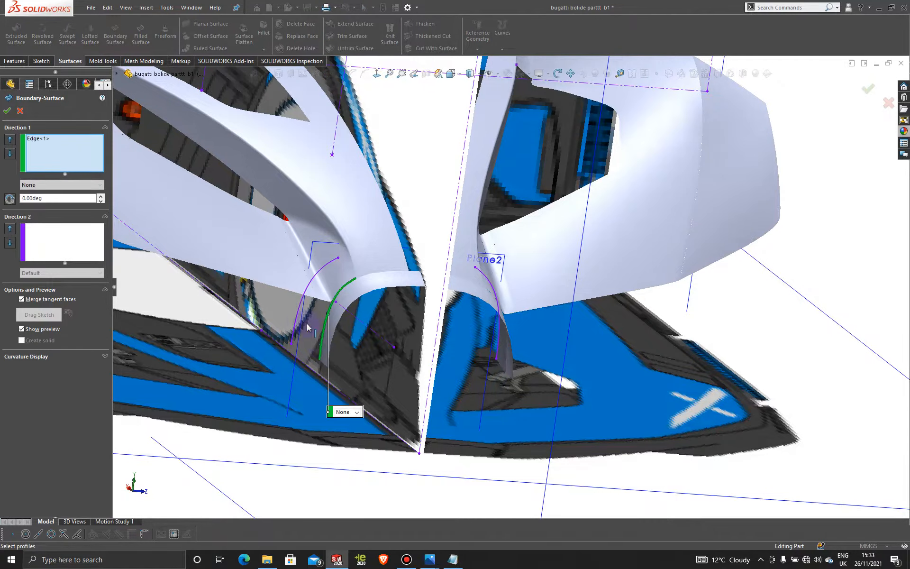
pyautogui.click(294, 321)
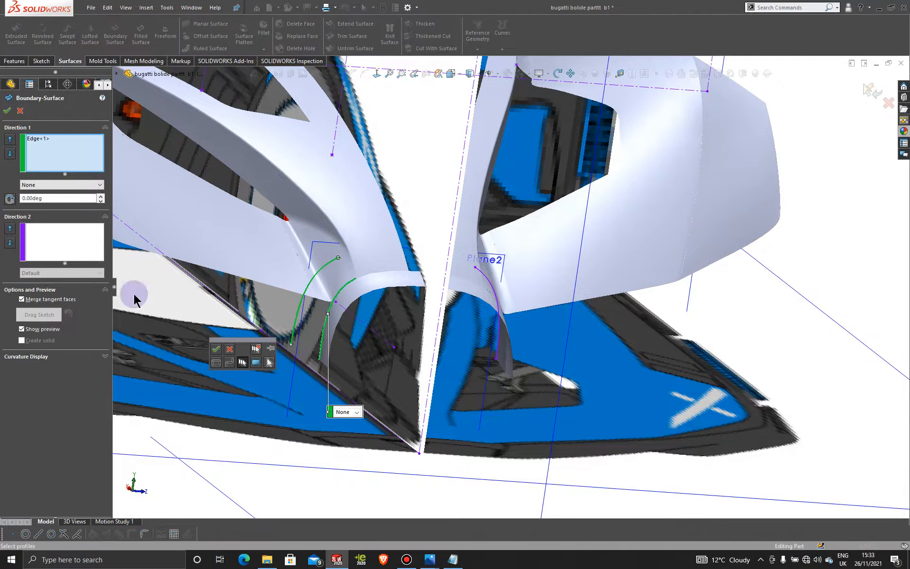
pyautogui.click(215, 351)
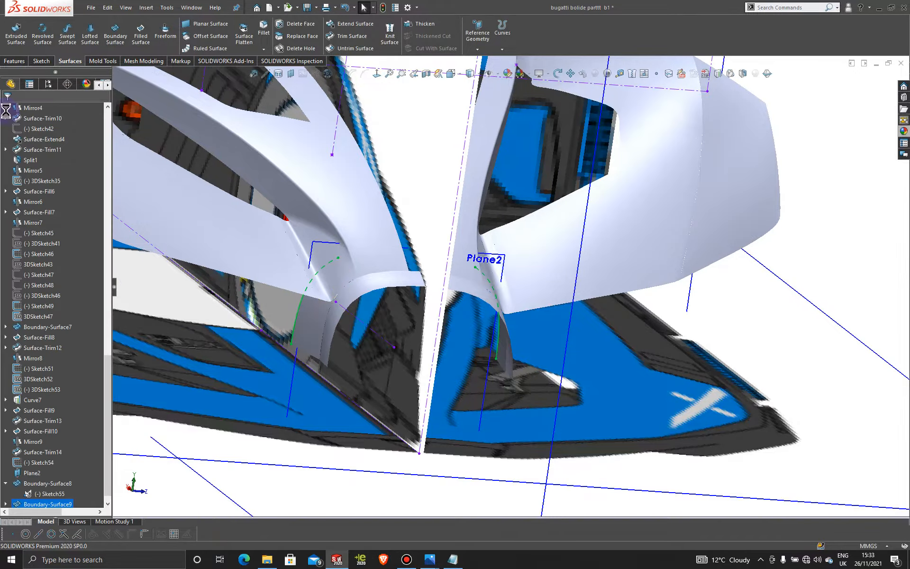
# Step: Apply a transparent appearance from the appearance library to the whole part
pyautogui.moveTo(531, 309)
pyautogui.mouseDown(button='middle')
pyautogui.moveTo(470, 304)
pyautogui.moveTo(406, 266)
pyautogui.moveTo(330, 269)
pyautogui.moveTo(409, 323)
pyautogui.moveTo(557, 342)
pyautogui.mouseUp(button='middle')
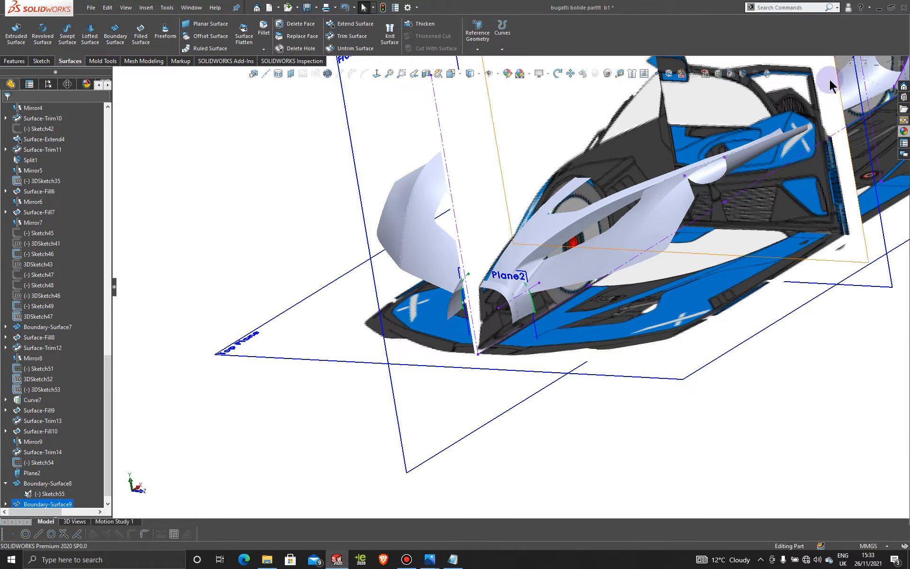
pyautogui.scroll(5, 819, 236)
pyautogui.scroll(-4, 750, 223)
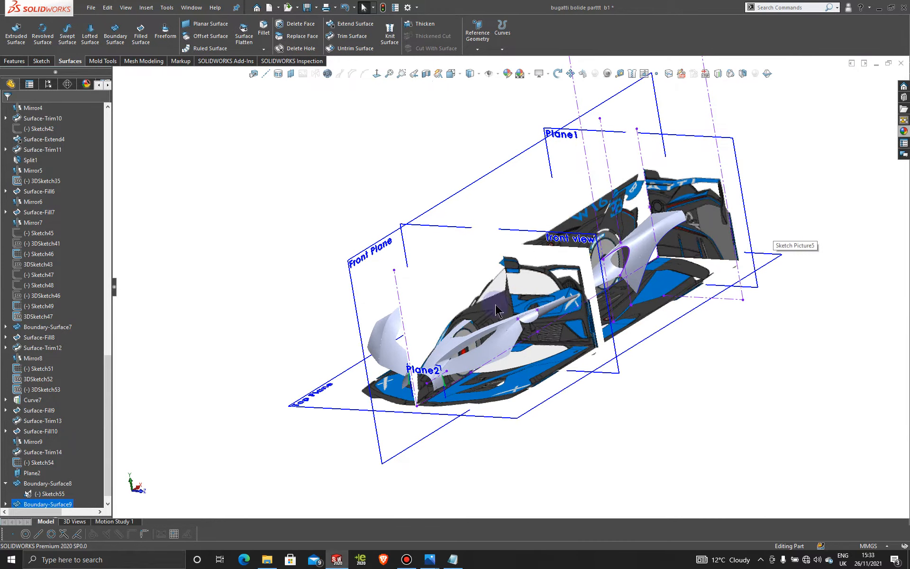
pyautogui.scroll(-4, 405, 388)
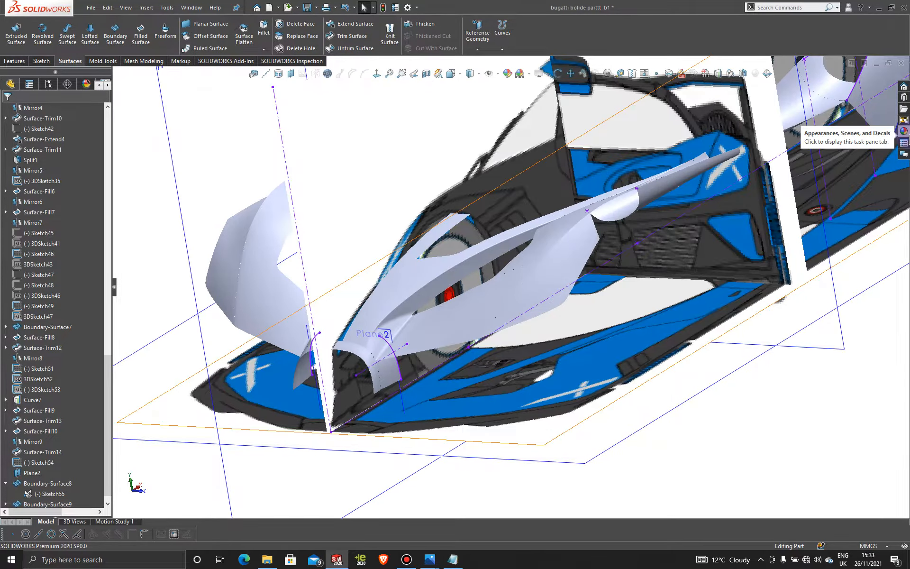
pyautogui.click(904, 132)
pyautogui.moveTo(875, 228); pyautogui.dragTo(465, 312)
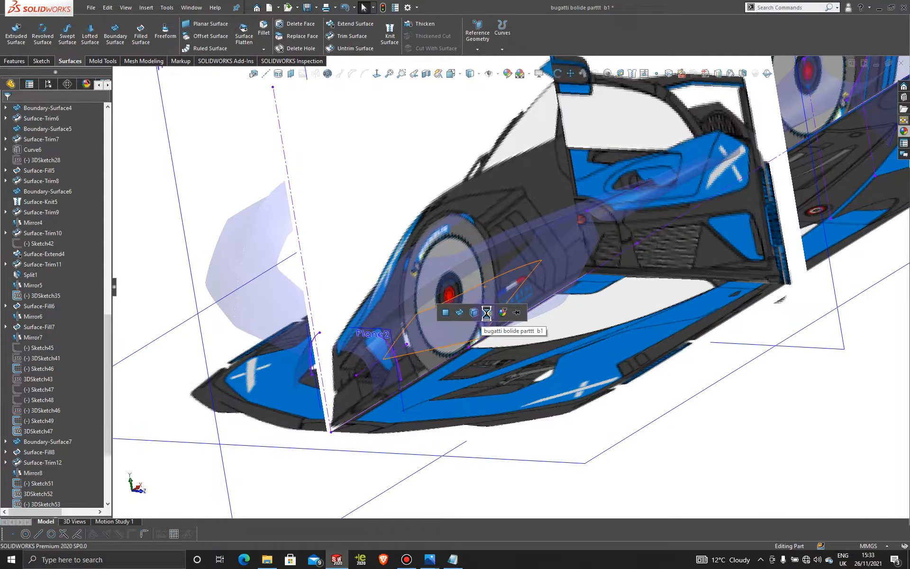
pyautogui.click(487, 313)
# Step: Hide the offset-curve sketch, Sketch55, beside the nose opening
pyautogui.scroll(2, 660, 434)
pyautogui.scroll(-5, 484, 379)
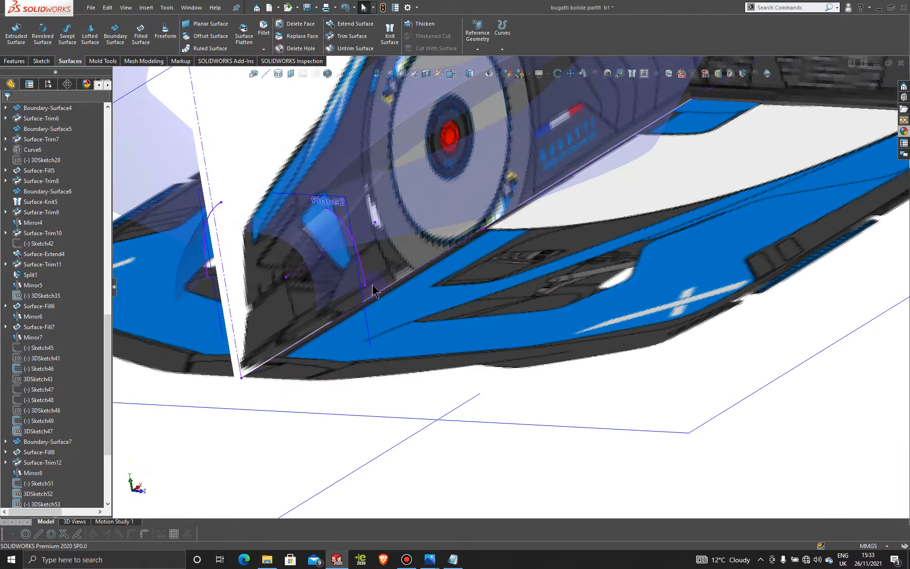
pyautogui.rightClick(364, 262)
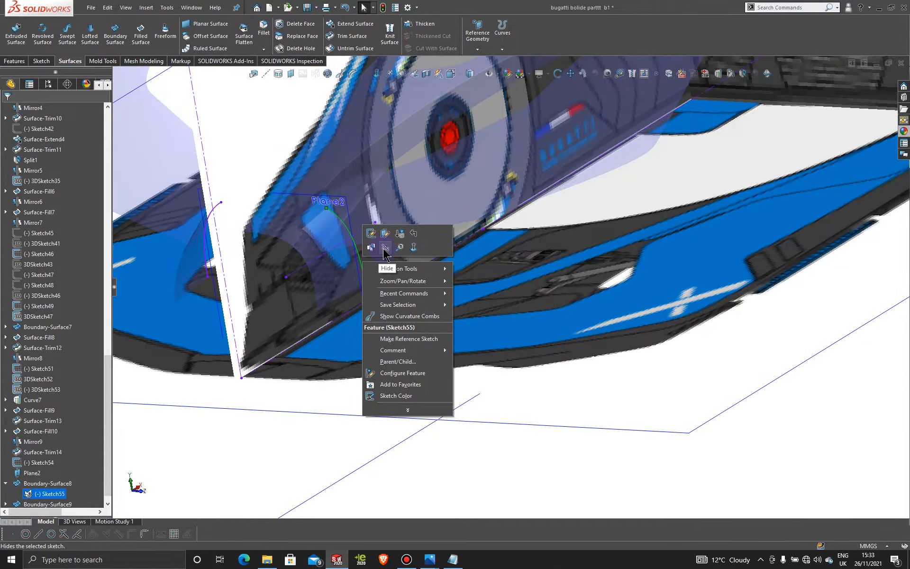
pyautogui.click(385, 248)
# Step: Start a new sketch on the Front Plane and orient the view normal to it
pyautogui.scroll(3, 407, 271)
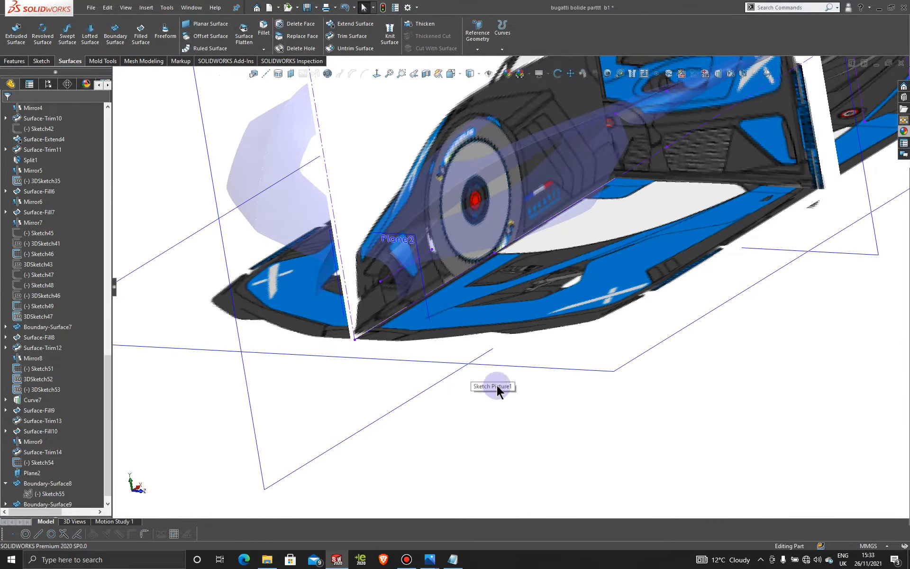
pyautogui.scroll(3, 519, 412)
pyautogui.moveTo(515, 397); pyautogui.dragTo(498, 380, button='middle')
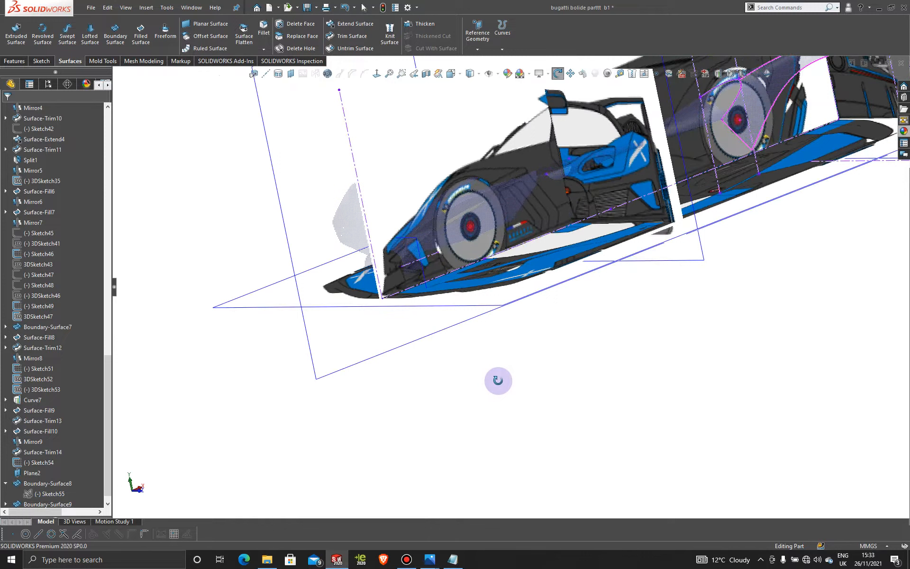
pyautogui.click(281, 216)
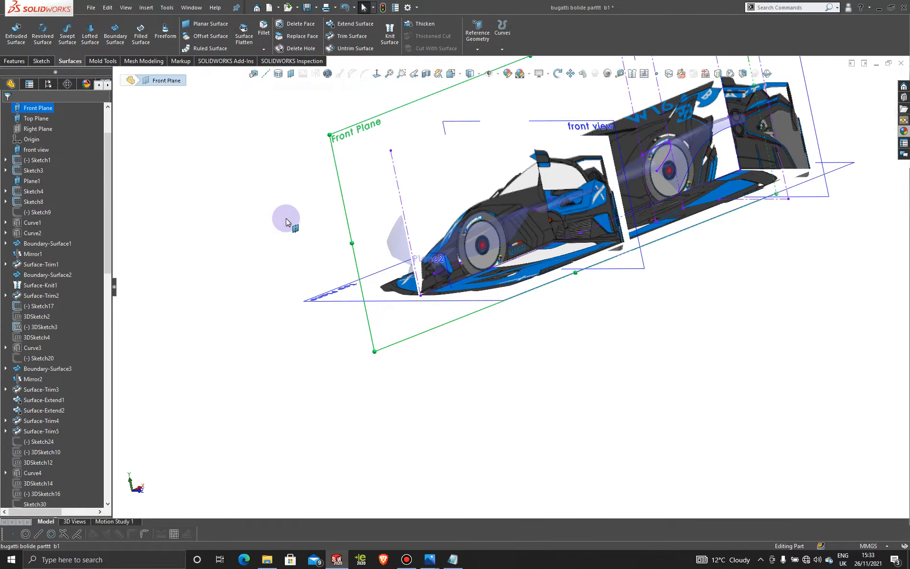
pyautogui.click(337, 166)
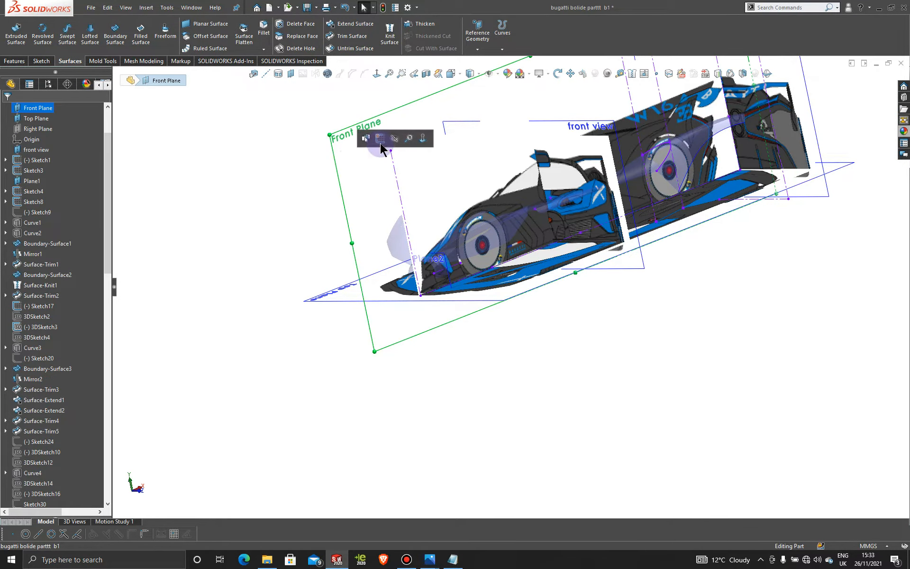
pyautogui.click(380, 143)
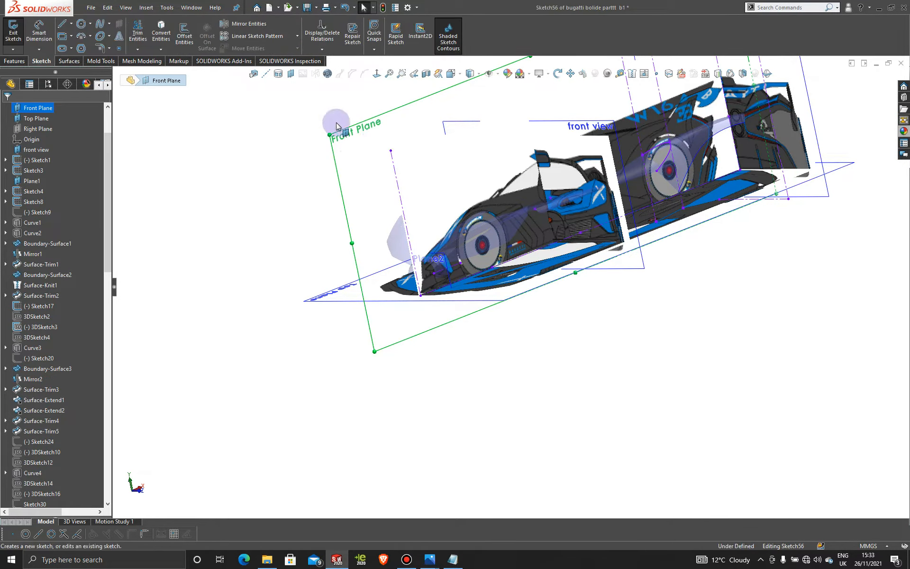
pyautogui.click(375, 76)
# Step: Sketch a line about 28 mm long, rising about 4.5°, from the nose surface's lower front corner to just past Plane2
pyautogui.scroll(-5, 384, 391)
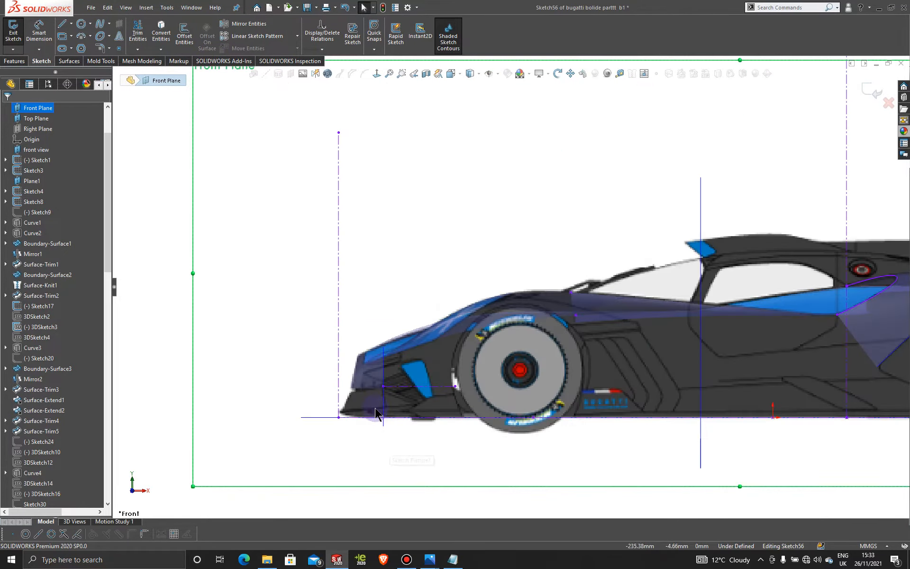
pyautogui.scroll(-4, 424, 356)
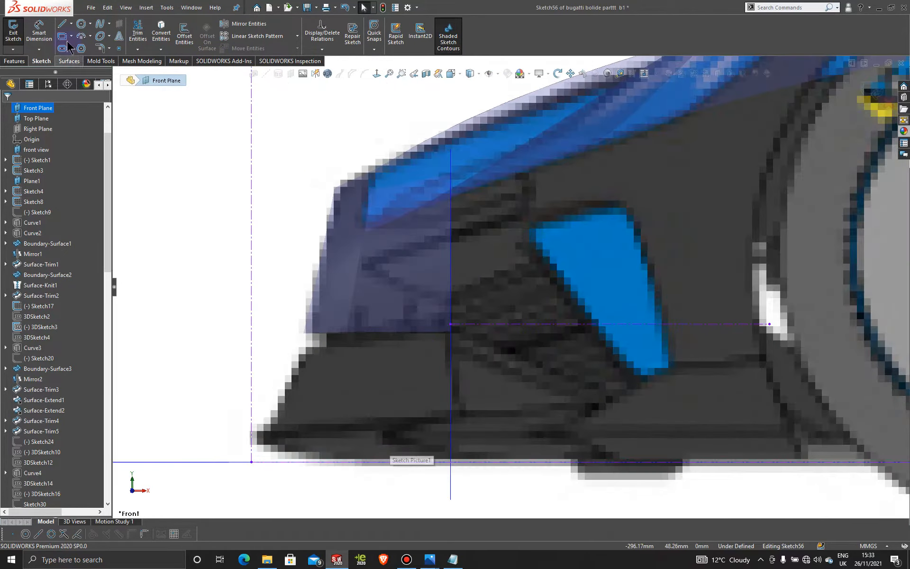
pyautogui.click(63, 23)
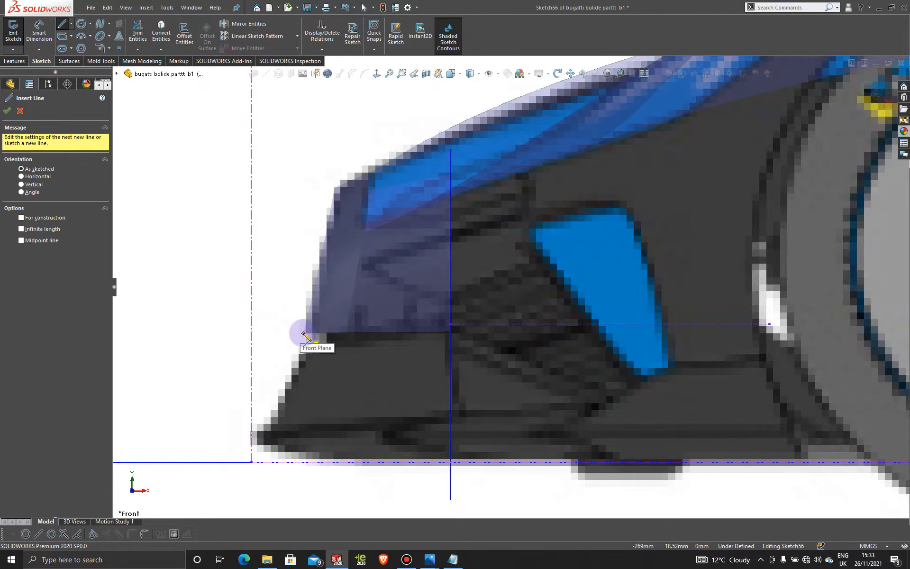
pyautogui.moveTo(304, 333); pyautogui.dragTo(450, 324)
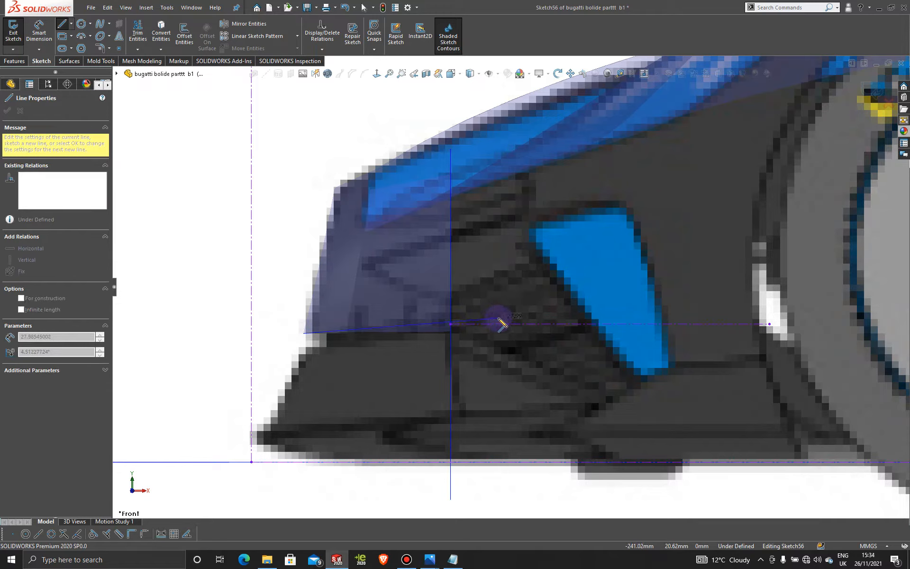
pyautogui.moveTo(498, 318); pyautogui.dragTo(498, 319)
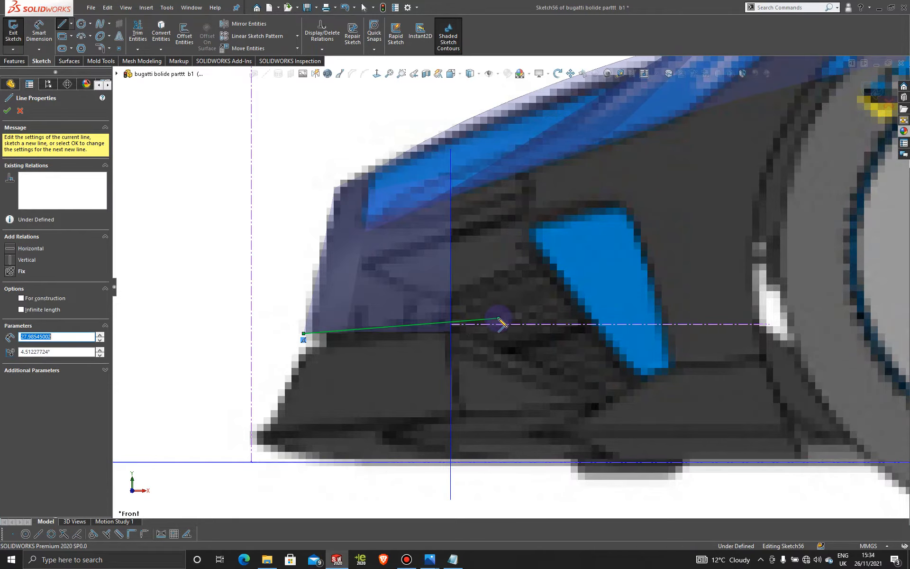
pyautogui.press('Escape')
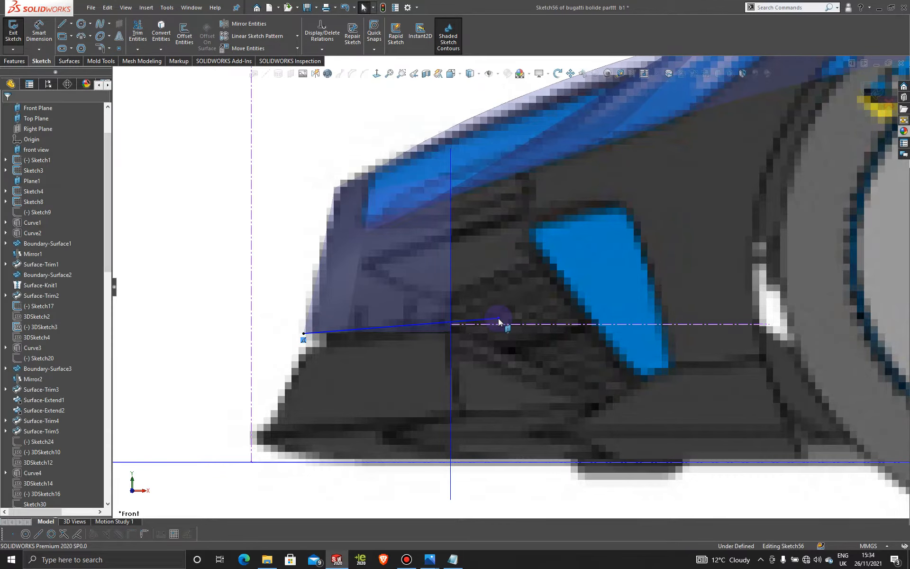
# Step: Trim the thin lower strips off the first side boundary surface and adjoining nose surface, using the Sketch56 line as trim tool with Remove selections
pyautogui.scroll(-2, 499, 318)
pyautogui.click(69, 61)
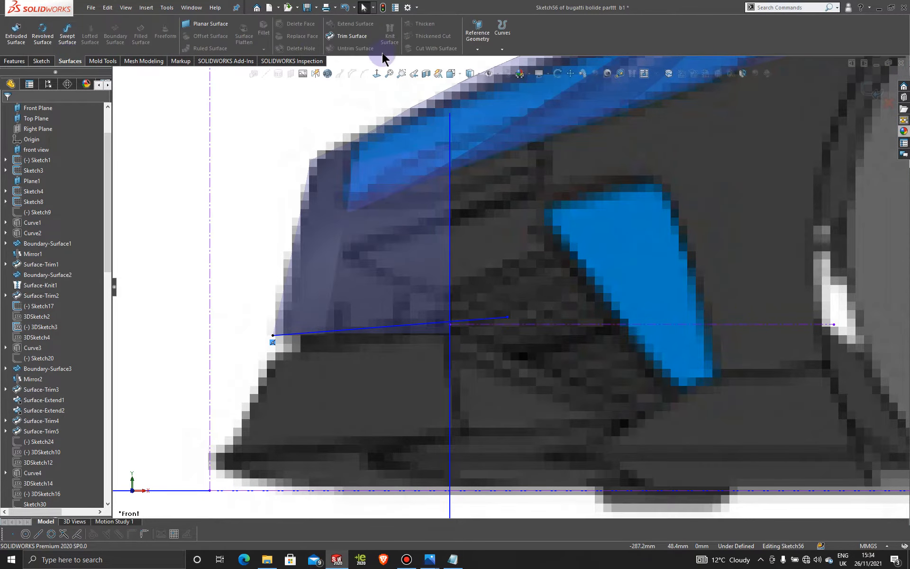
pyautogui.click(334, 37)
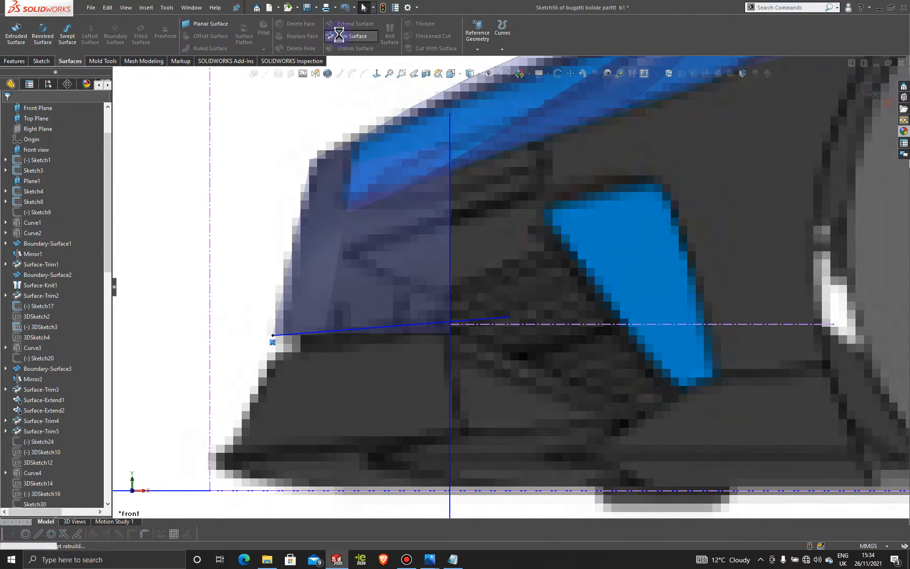
pyautogui.click(423, 329)
pyautogui.click(424, 329)
pyautogui.scroll(-2, 326, 355)
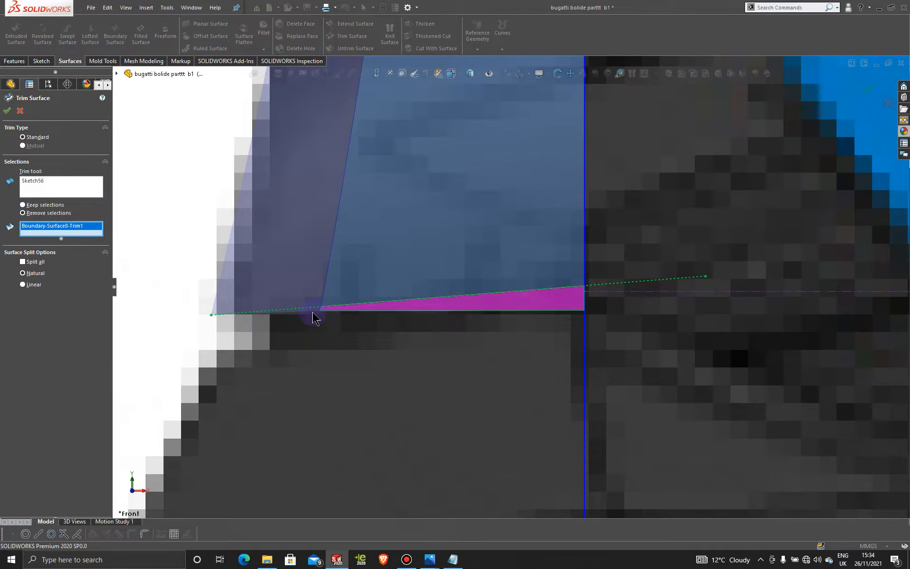
pyautogui.click(309, 312)
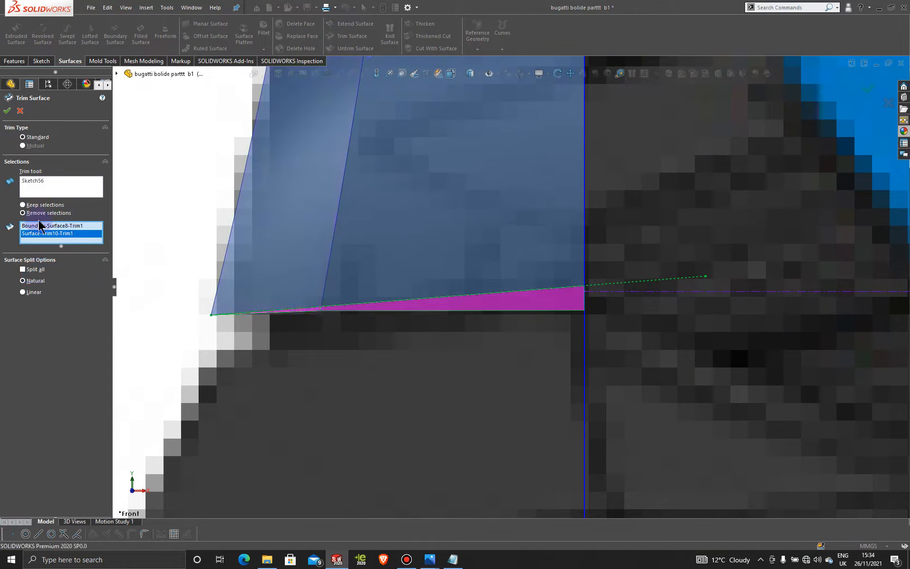
pyautogui.click(7, 112)
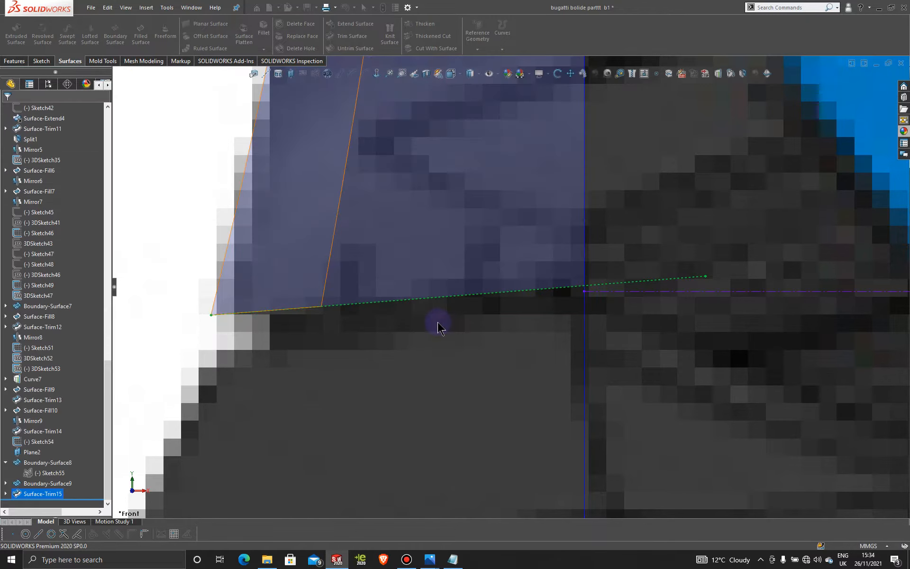
# Step: Show Sketch56, the line sketch absorbed by the last surface trim
pyautogui.scroll(3, 469, 340)
pyautogui.scroll(2, 469, 340)
pyautogui.click(328, 249)
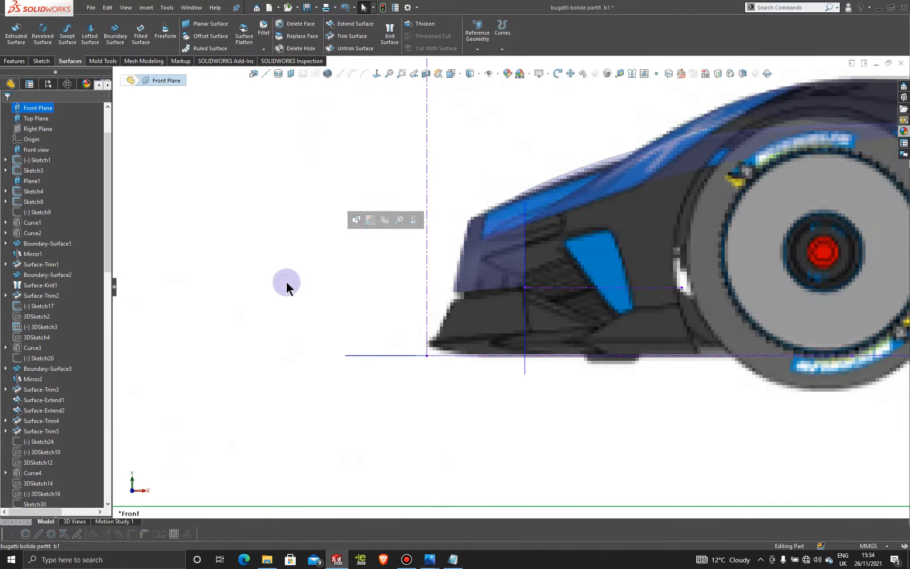
pyautogui.scroll(-11, 76, 447)
pyautogui.scroll(-10, 75, 452)
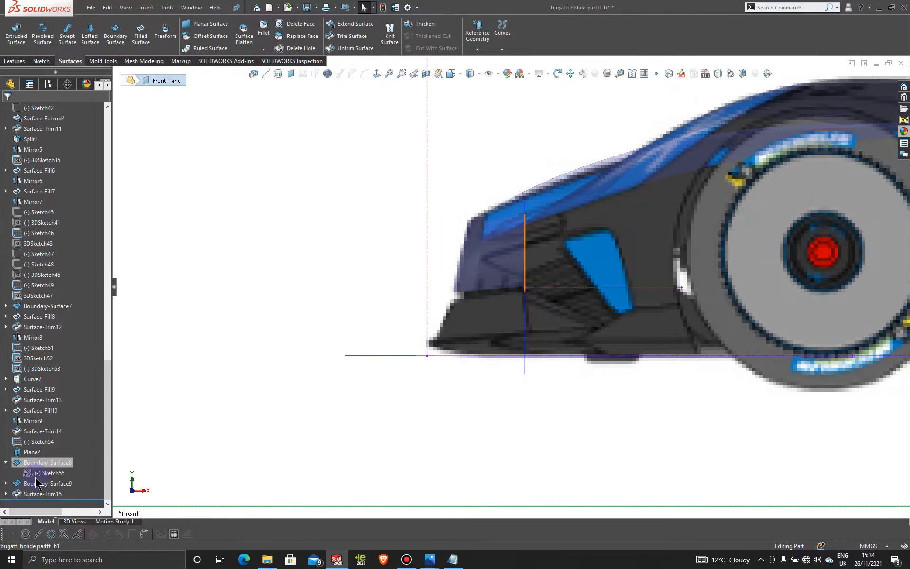
pyautogui.click(6, 494)
pyautogui.click(43, 493)
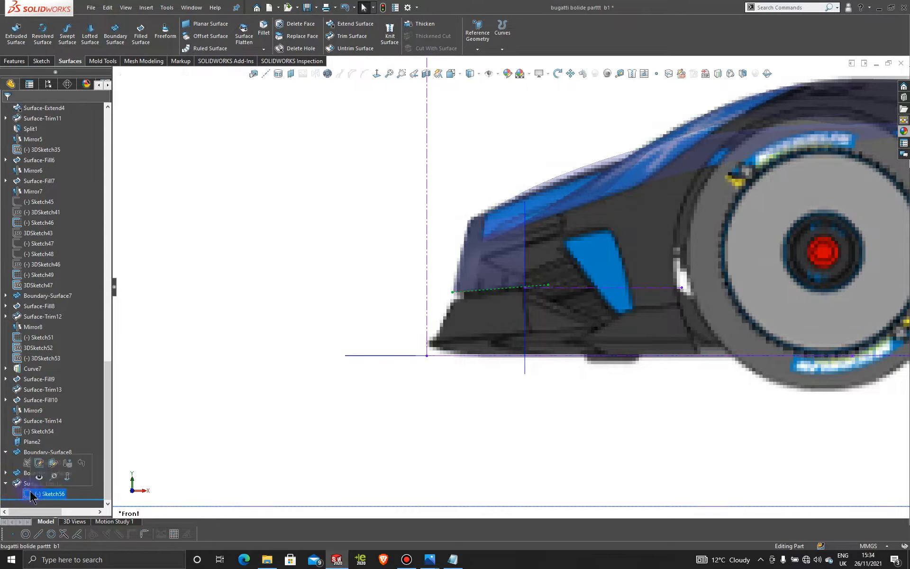
pyautogui.click(254, 301)
pyautogui.click(254, 301)
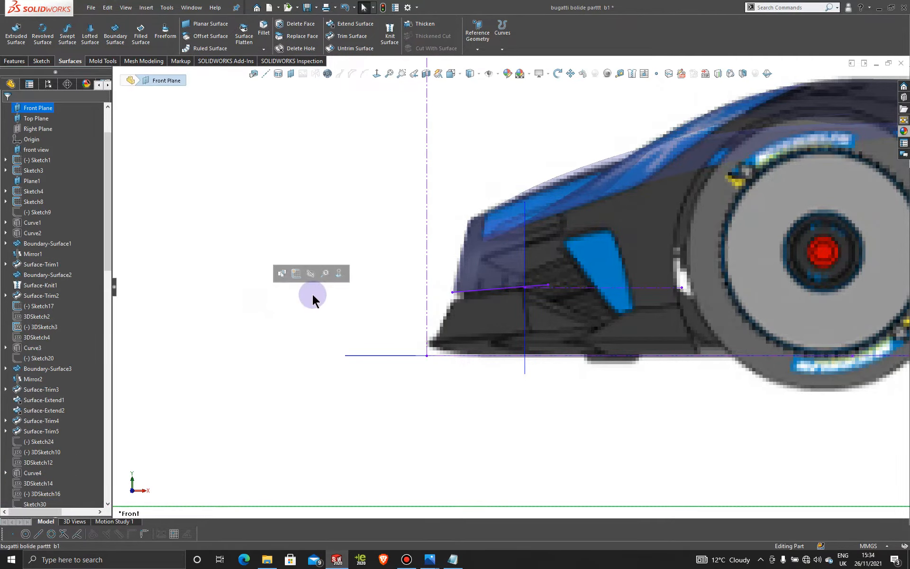
# Step: Trim the lower slivers off the opposite nose surface and its side boundary surface, replacing the Front Plane trim tool with Sketch56
pyautogui.moveTo(311, 297); pyautogui.dragTo(681, 342, button='middle')
pyautogui.scroll(-9, 639, 323)
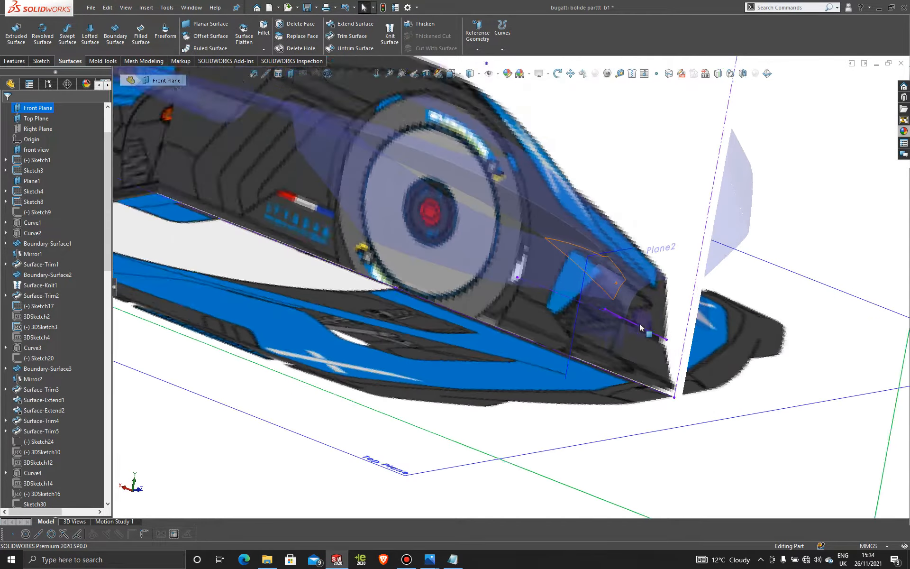
pyautogui.moveTo(576, 326); pyautogui.dragTo(585, 320, button='middle')
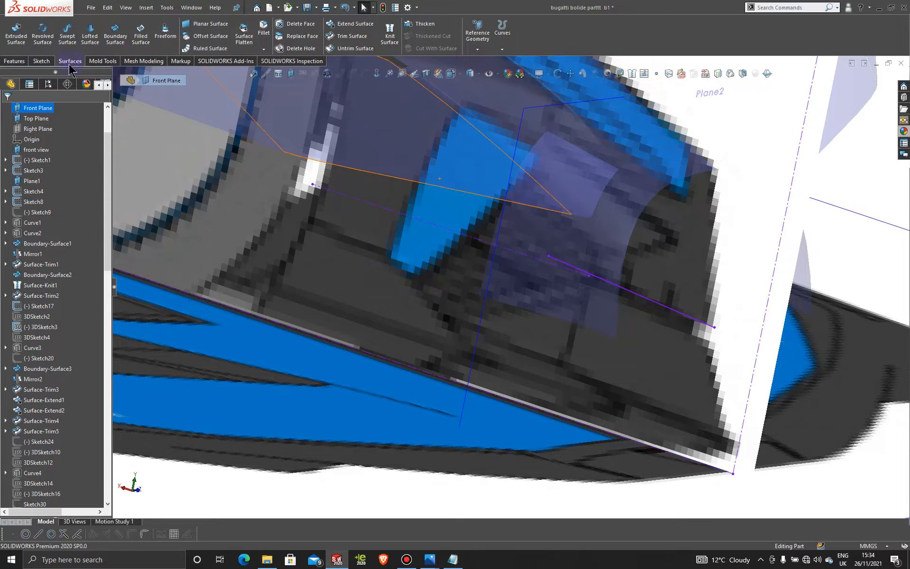
pyautogui.click(344, 38)
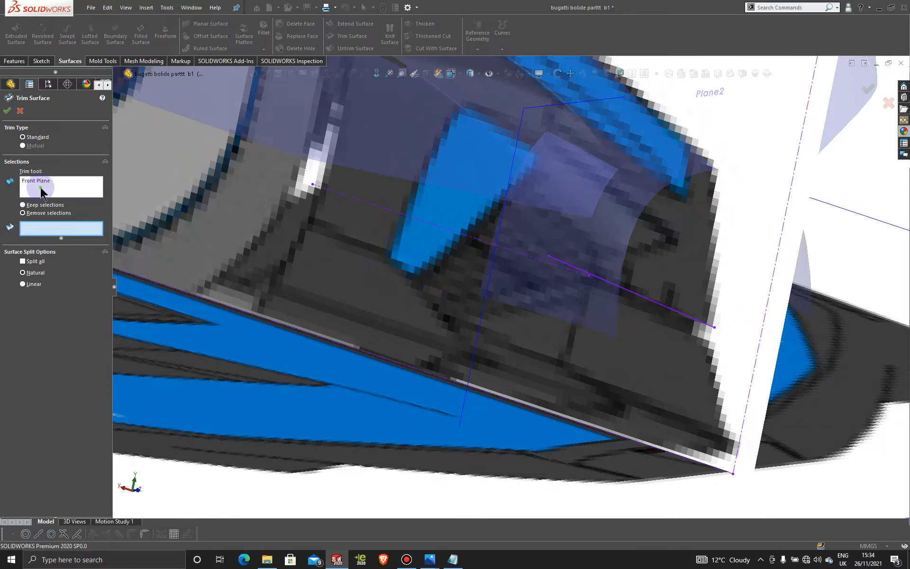
pyautogui.rightClick(121, 187)
pyautogui.click(119, 194)
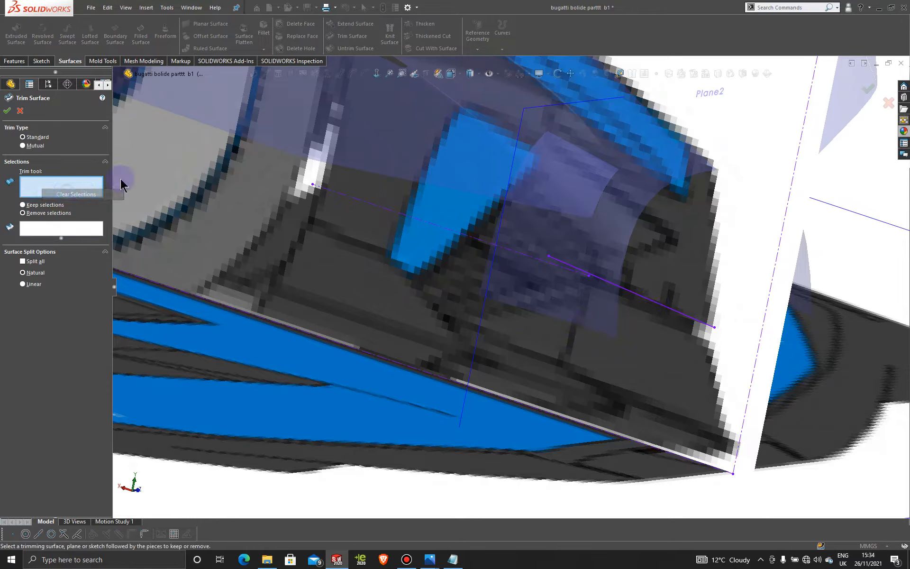
pyautogui.click(648, 302)
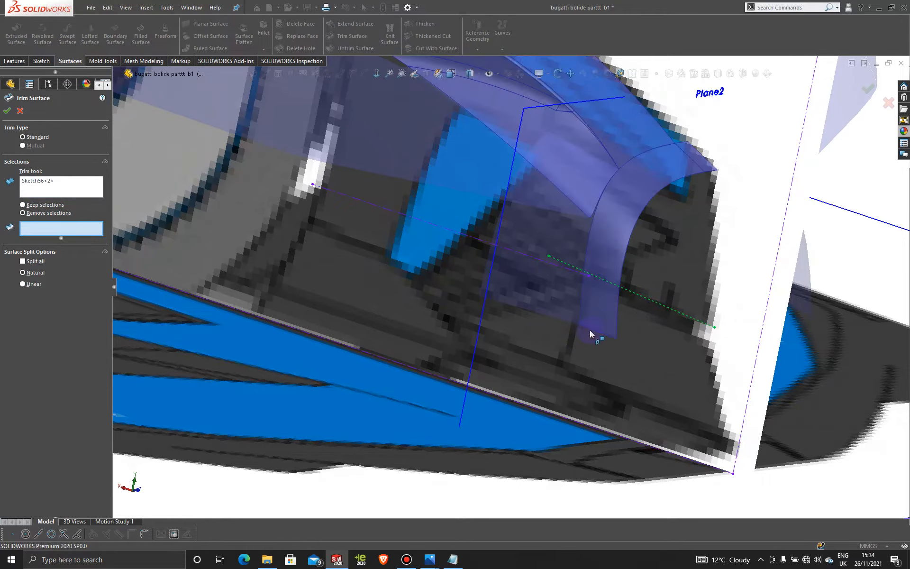
pyautogui.scroll(-6, 589, 330)
pyautogui.click(563, 300)
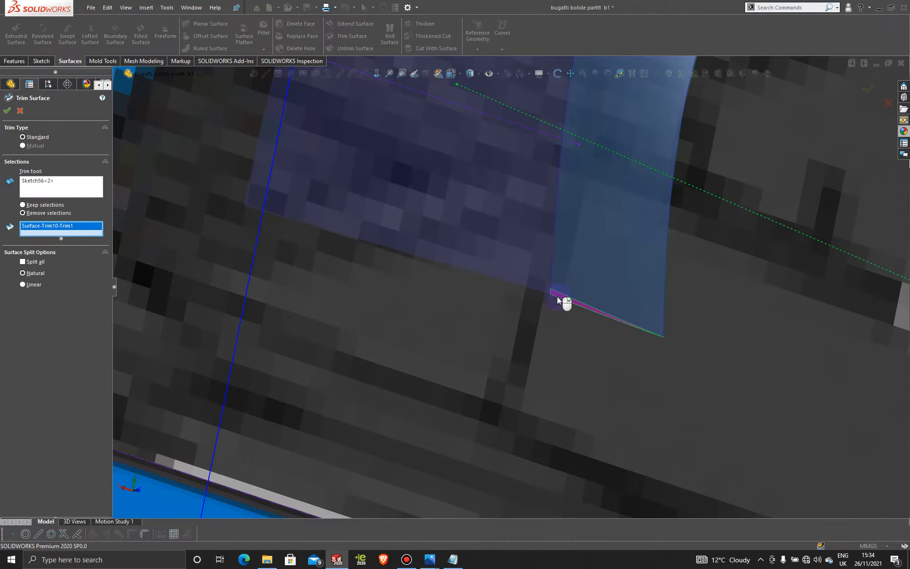
pyautogui.click(521, 287)
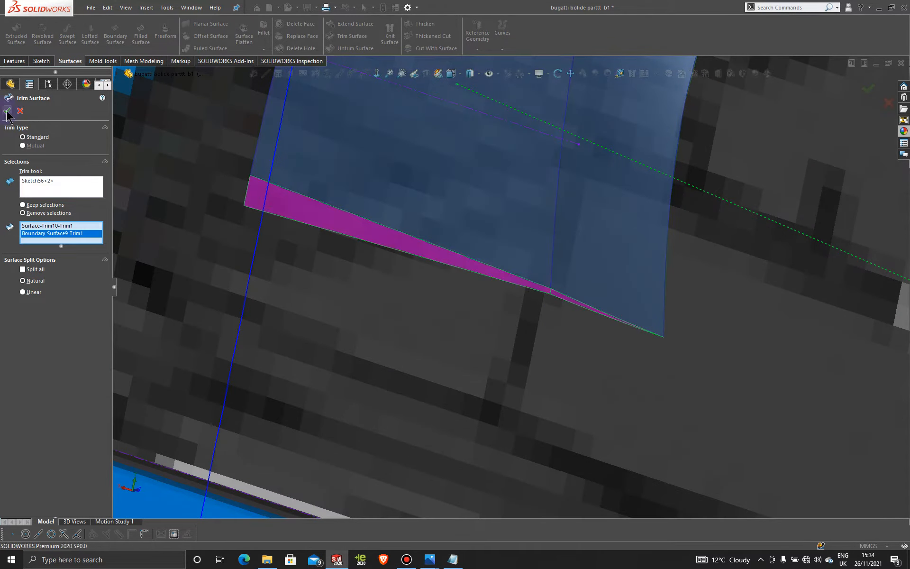
# Step: Remove the blue glass appearance from the part
pyautogui.scroll(6, 613, 284)
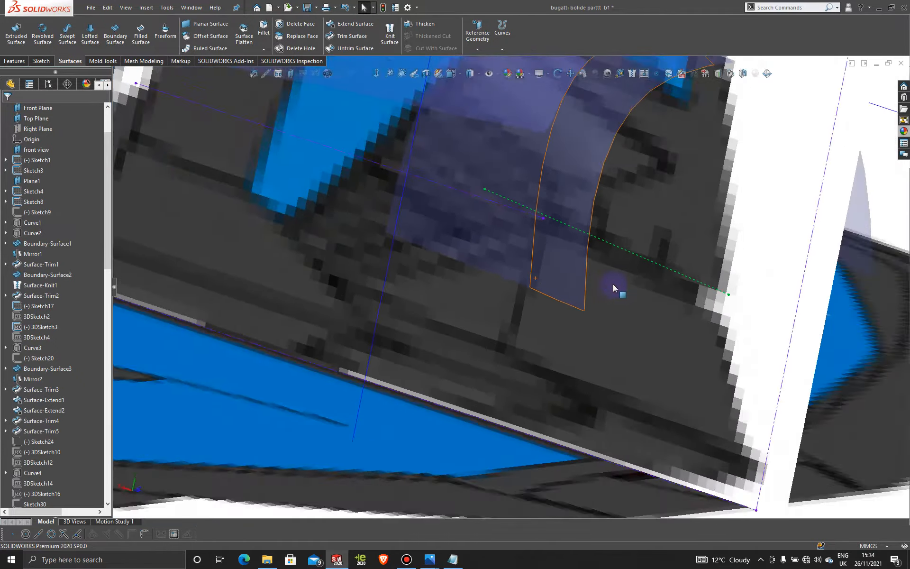
pyautogui.scroll(3, 613, 284)
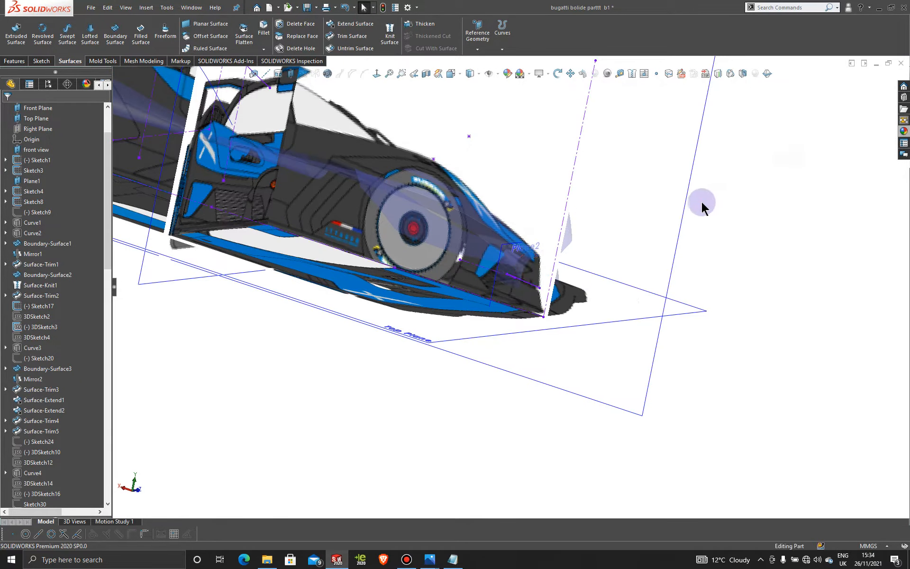
pyautogui.moveTo(701, 203); pyautogui.dragTo(514, 233, button='middle')
pyautogui.scroll(3, 424, 244)
pyautogui.scroll(-4, 249, 214)
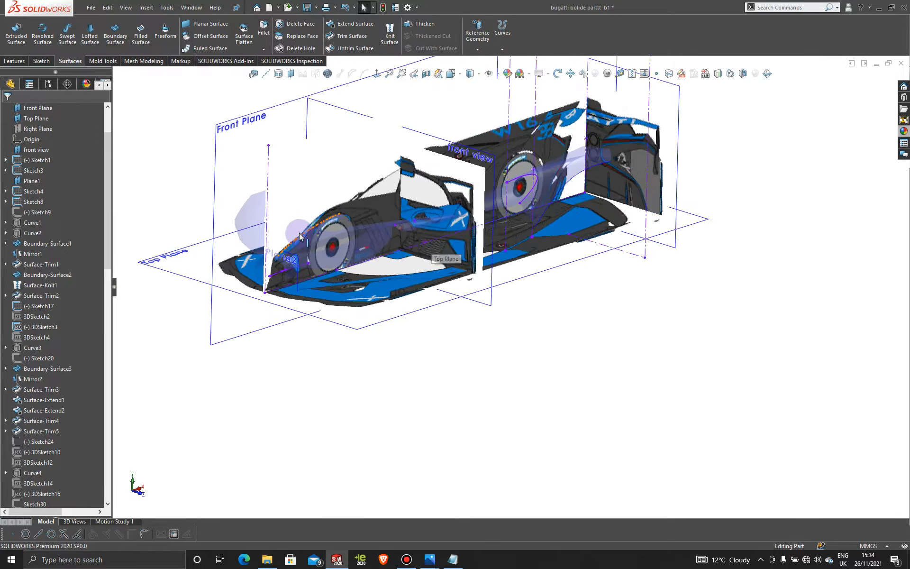
pyautogui.scroll(-2, 404, 292)
pyautogui.scroll(-2, 405, 295)
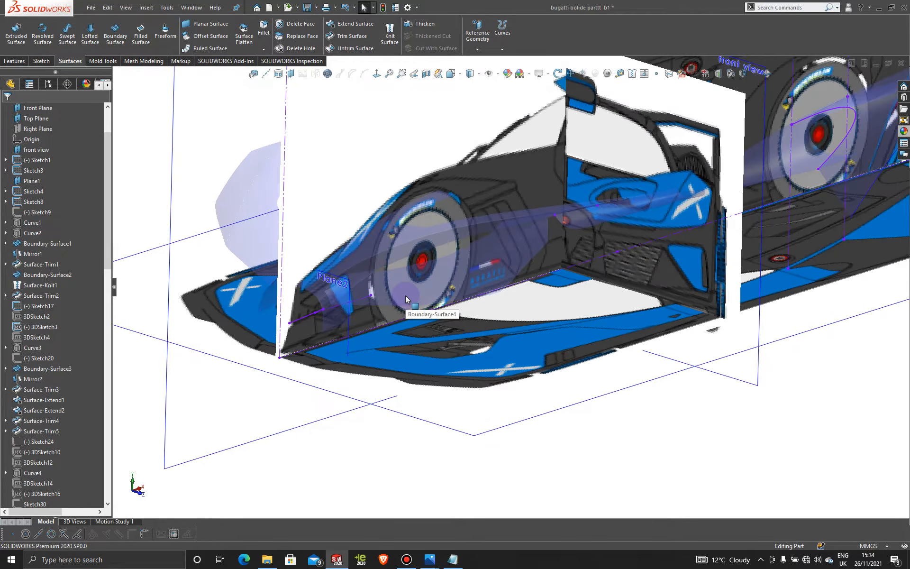
pyautogui.click(86, 84)
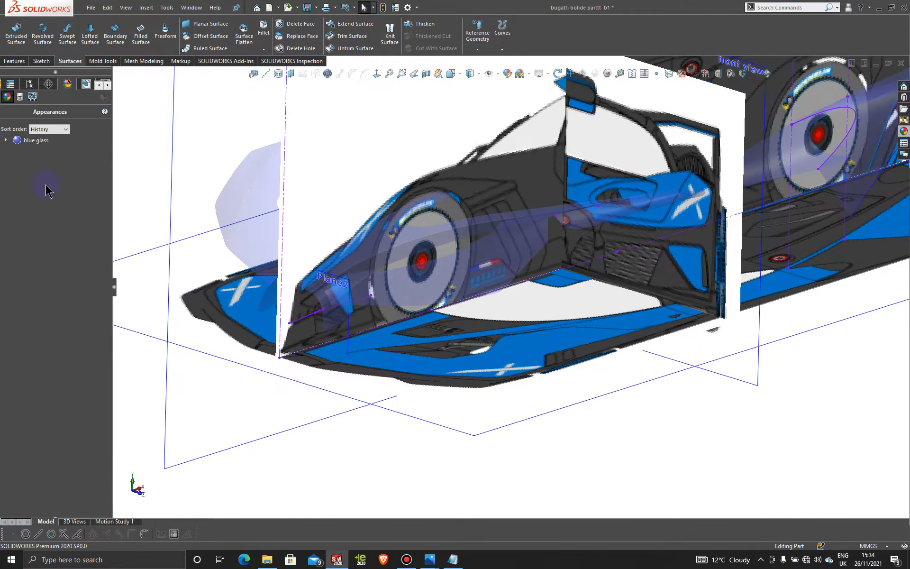
pyautogui.rightClick(30, 139)
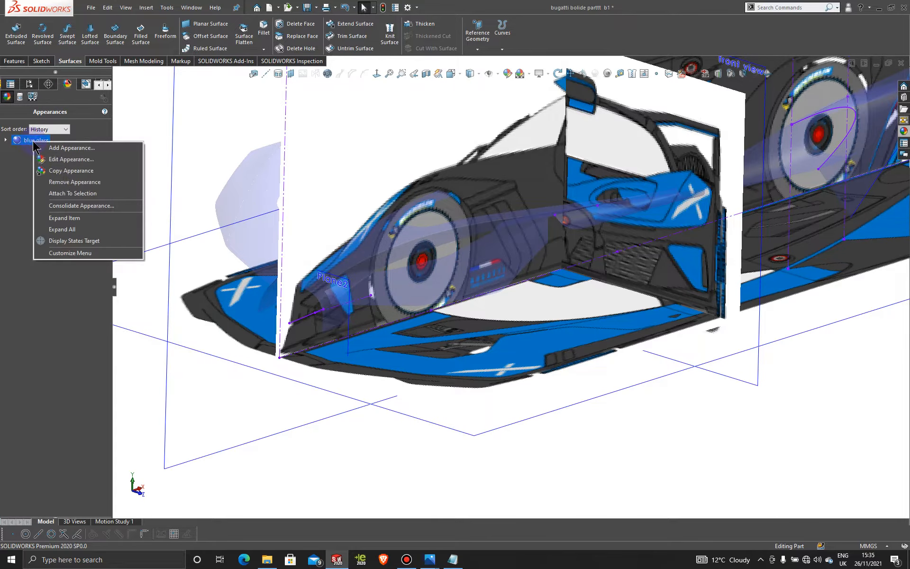
pyautogui.click(71, 182)
# Step: Examine the car's nose on the model and in the side-view reference photo jhghjbj.PNG in Photos, and return to SOLIDWORKS
pyautogui.moveTo(282, 264); pyautogui.dragTo(423, 399, button='middle')
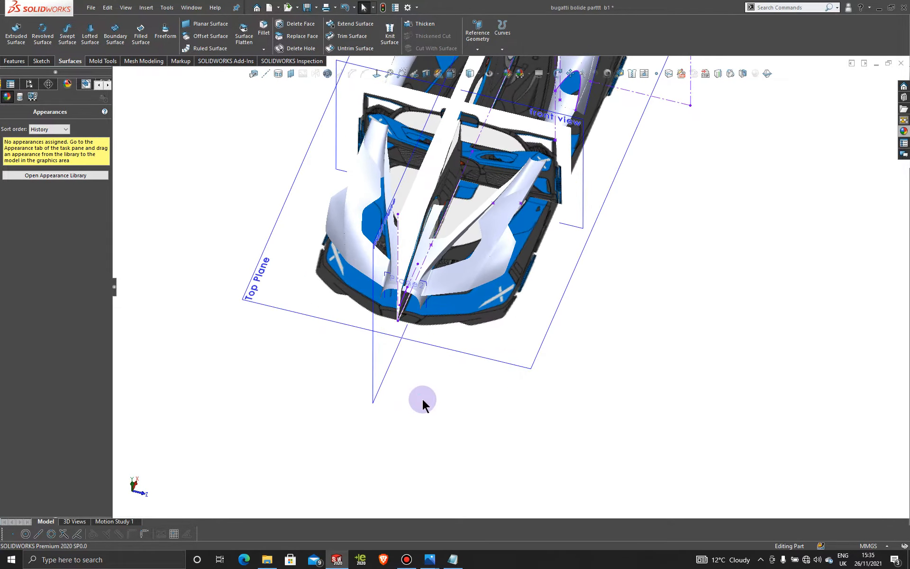
pyautogui.scroll(-3, 423, 338)
pyautogui.scroll(-1, 423, 339)
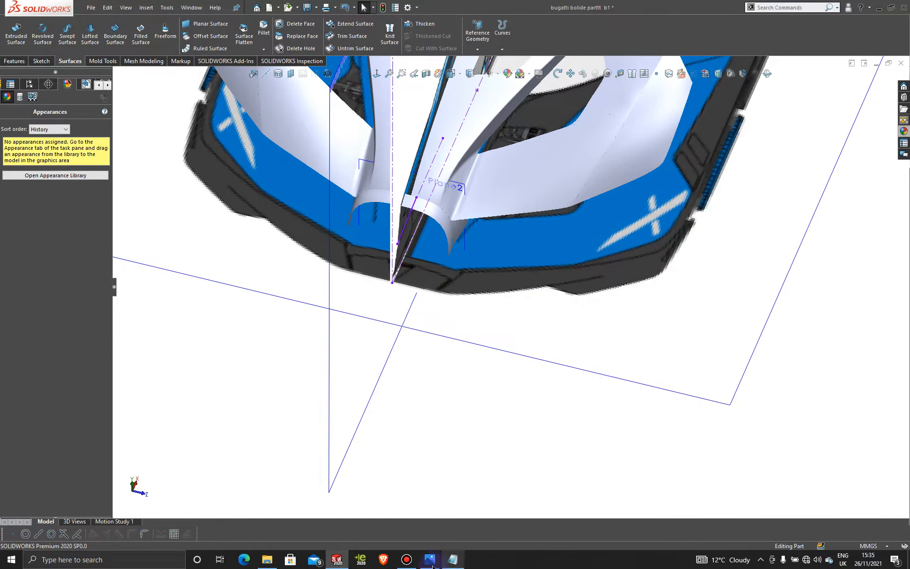
pyautogui.moveTo(428, 565)
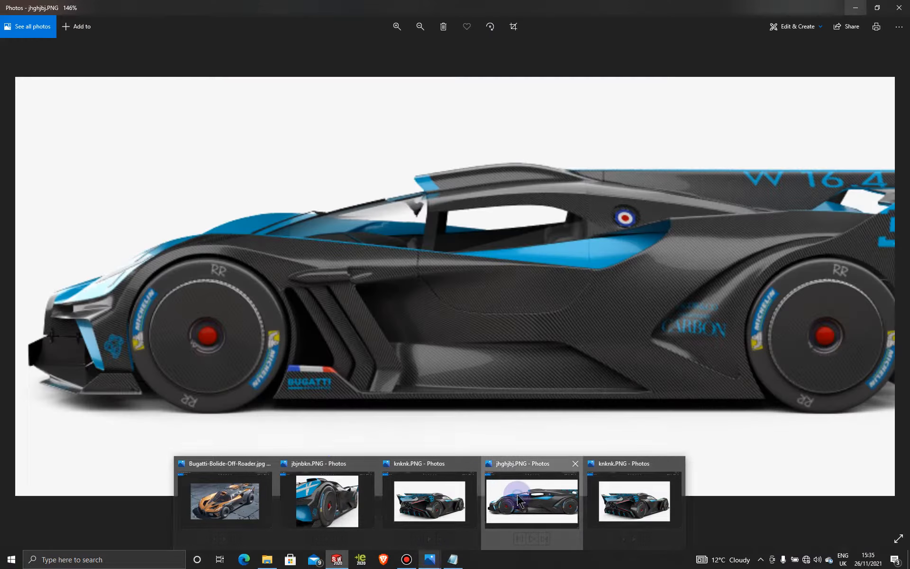
pyautogui.click(514, 496)
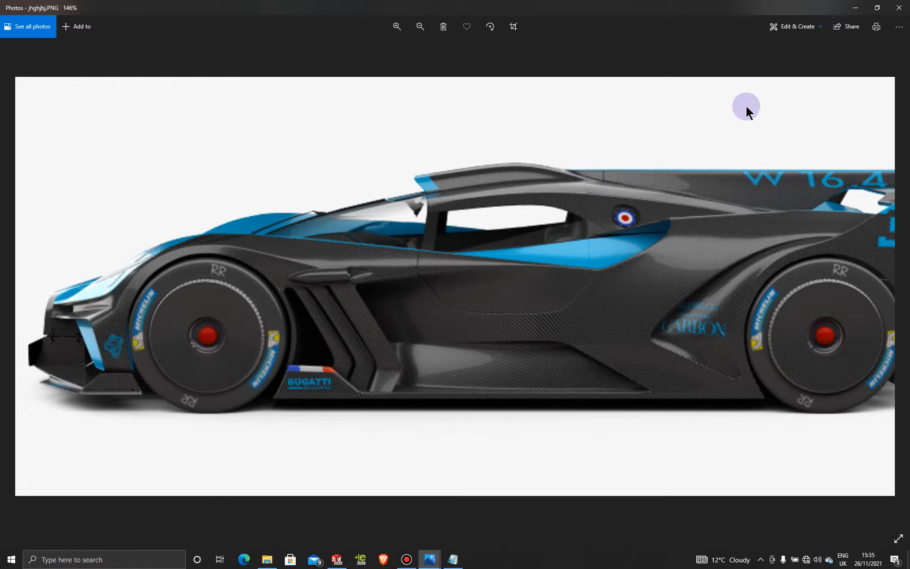
pyautogui.click(856, 9)
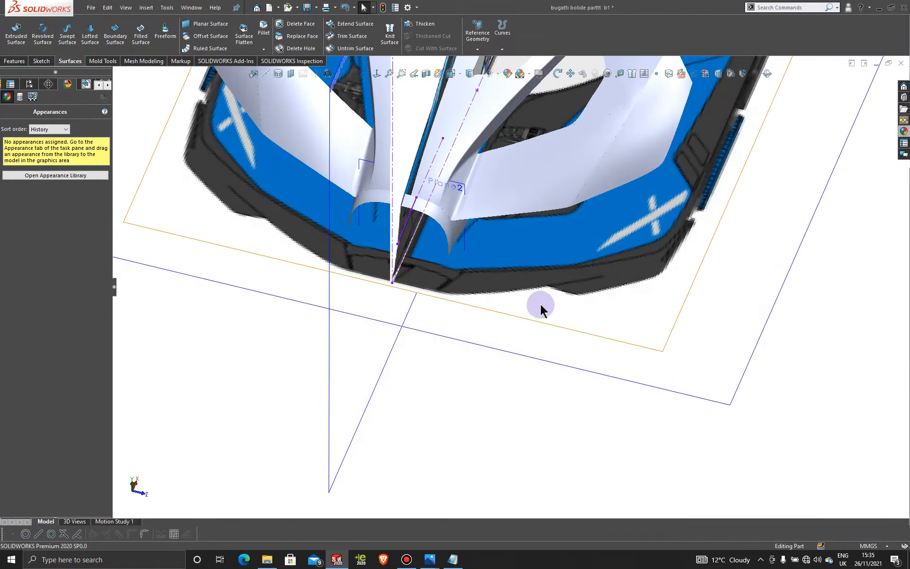
# Step: Start a new sketch on the front view plane and orient the view normal to it
pyautogui.scroll(3, 541, 305)
pyautogui.moveTo(540, 306); pyautogui.dragTo(524, 223, button='middle')
pyautogui.scroll(5, 524, 223)
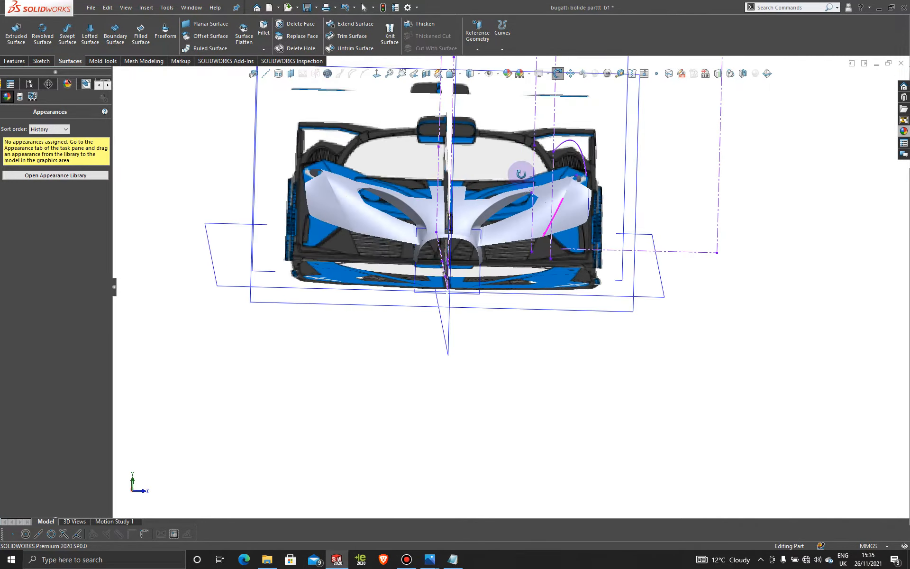
pyautogui.moveTo(590, 311); pyautogui.dragTo(512, 311, button='middle')
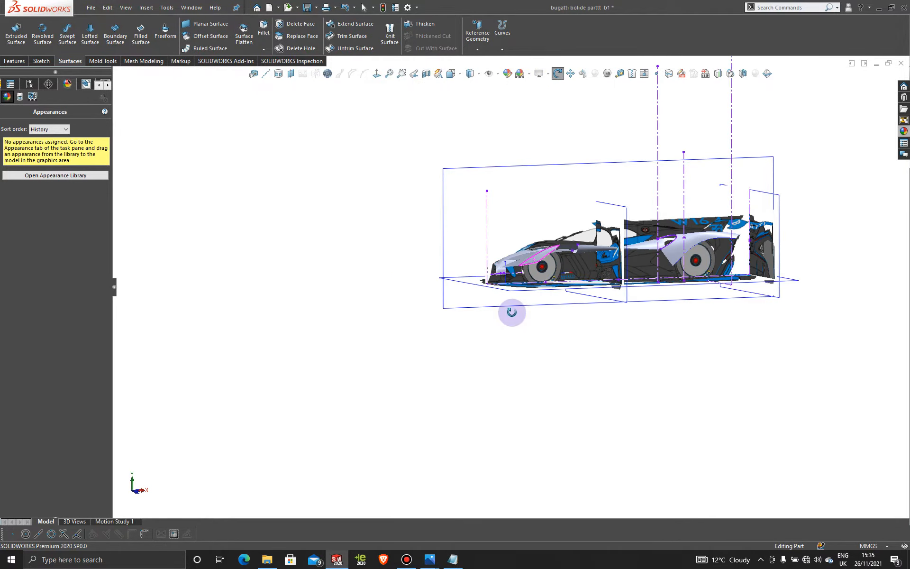
pyautogui.click(627, 301)
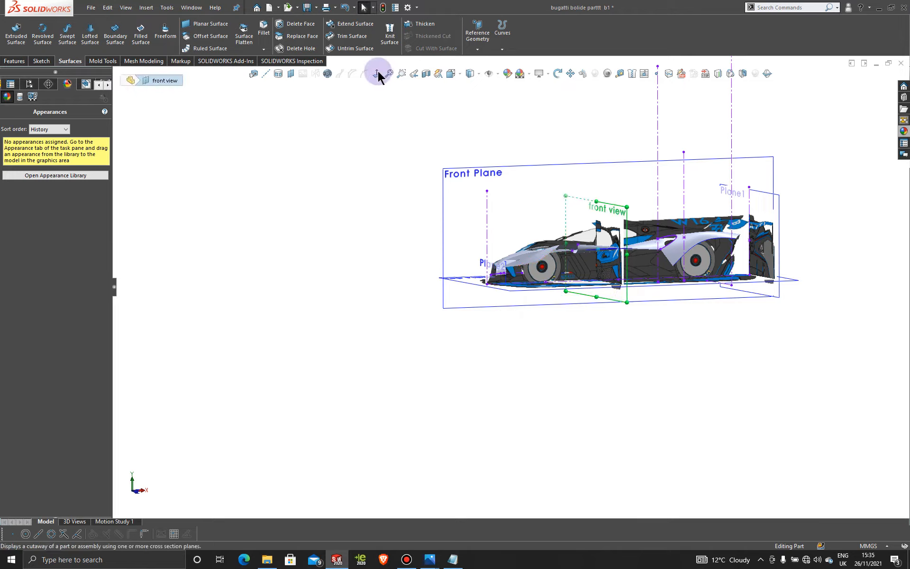
pyautogui.click(484, 112)
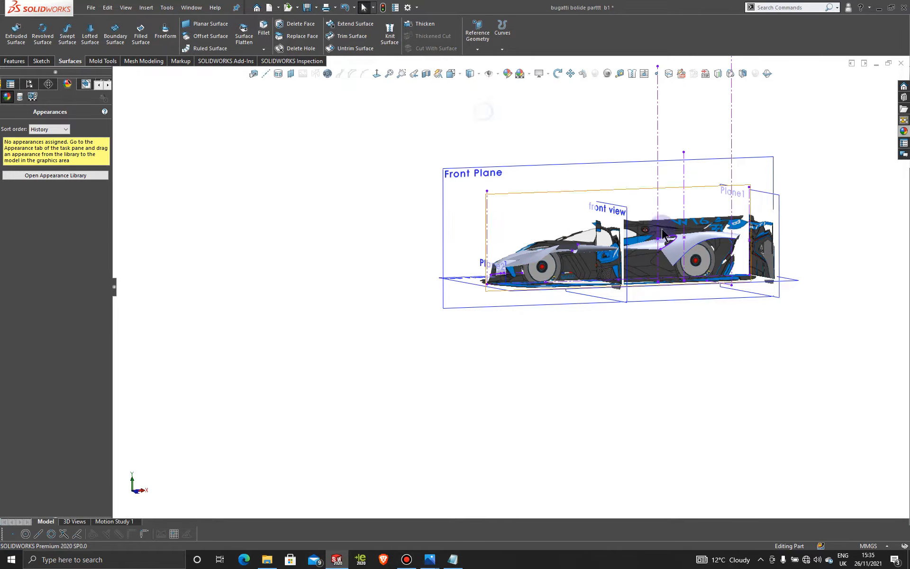
pyautogui.click(628, 302)
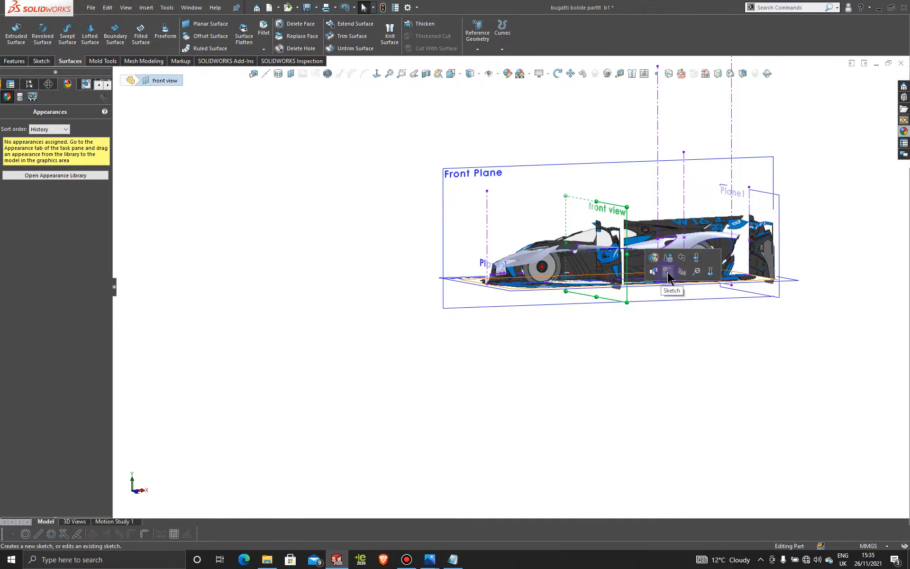
pyautogui.click(668, 273)
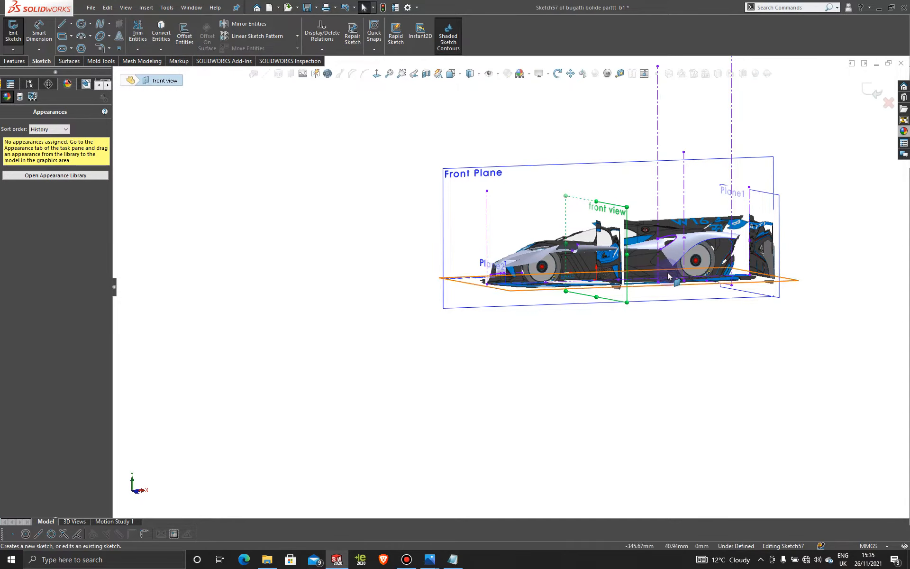
pyautogui.click(380, 74)
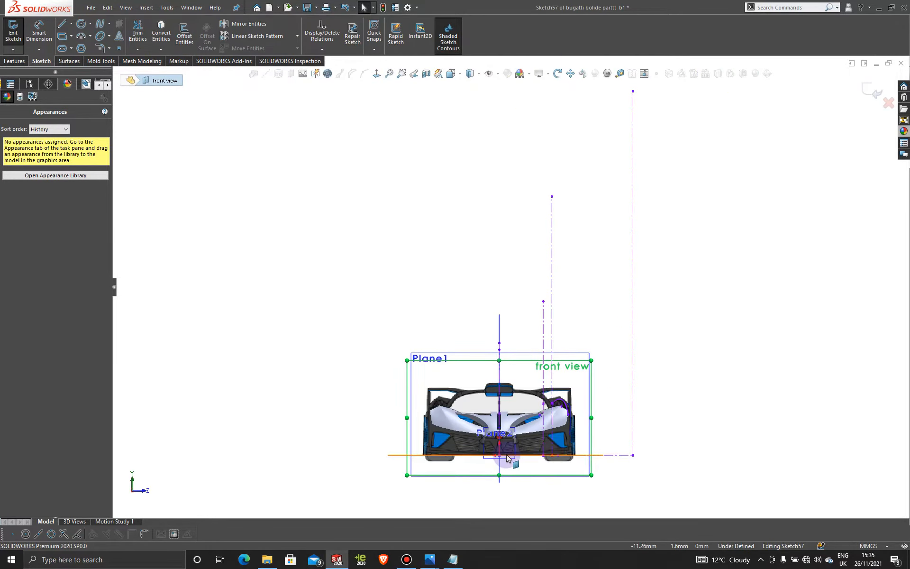
pyautogui.scroll(-5, 481, 422)
pyautogui.scroll(-2, 481, 422)
pyautogui.scroll(-3, 516, 375)
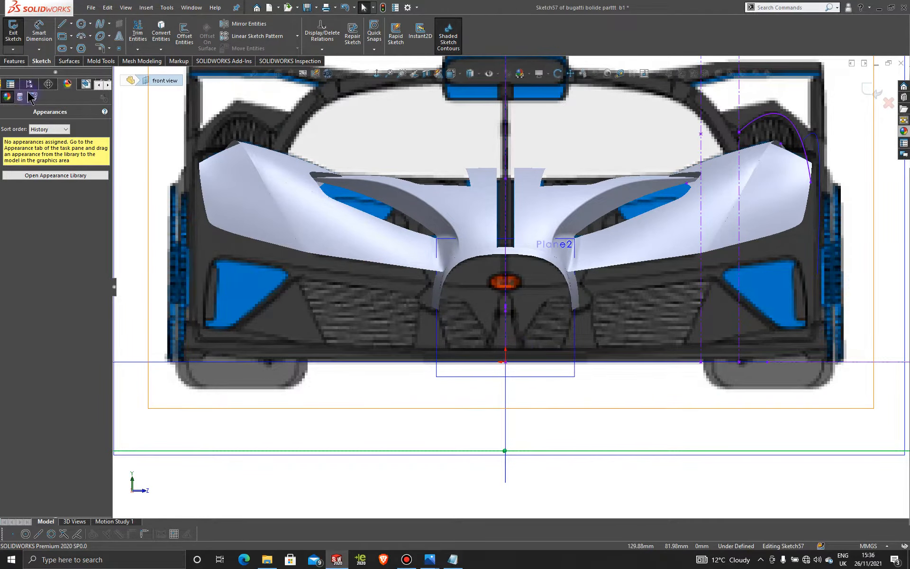
# Step: Sketch a vertical construction line about 32 mm long, running down from the nose's lower edge beside the centreline, and exit the sketch
pyautogui.click(71, 24)
pyautogui.click(78, 47)
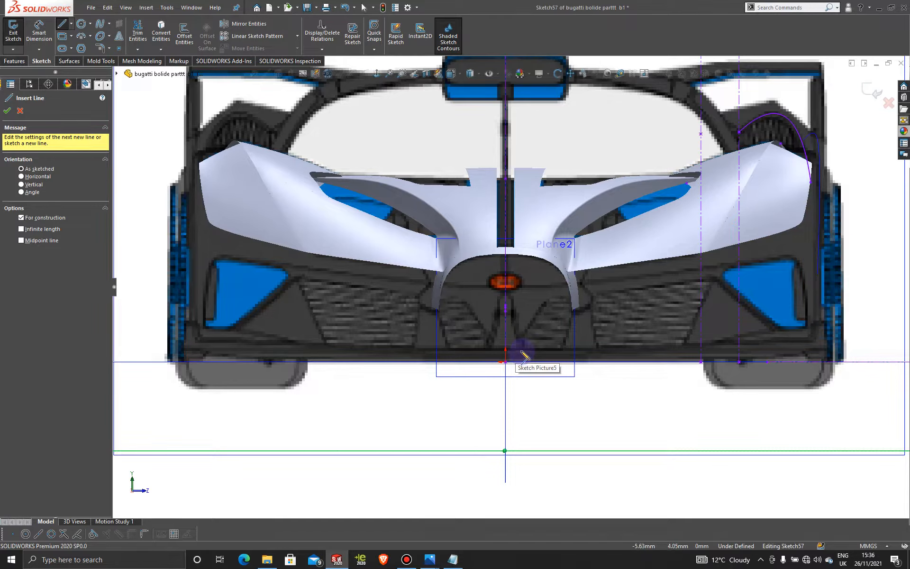
pyautogui.moveTo(521, 352); pyautogui.dragTo(526, 444)
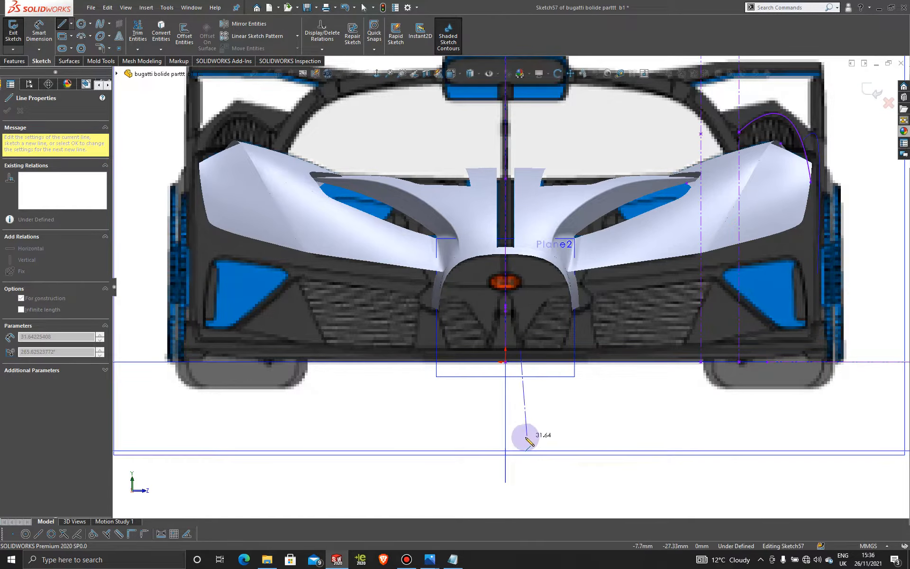
pyautogui.click(521, 436)
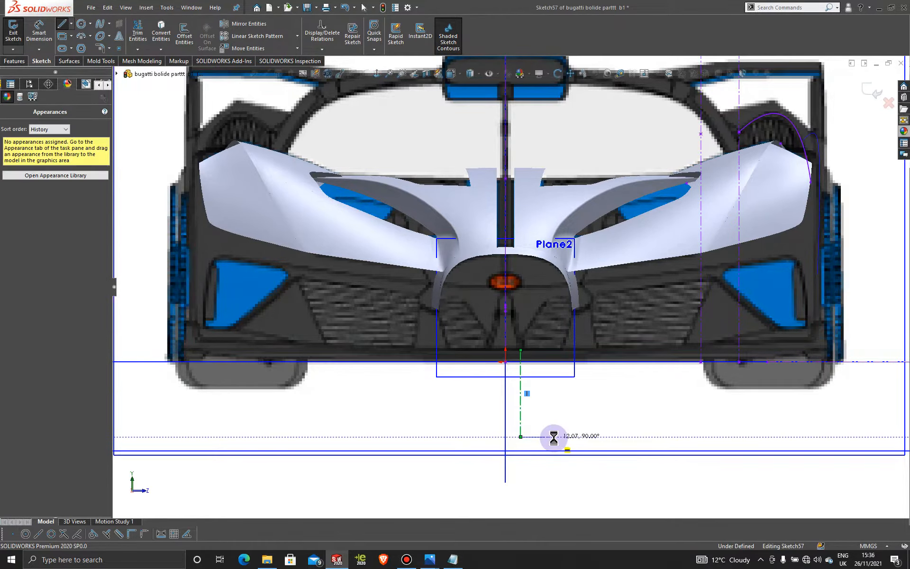
pyautogui.press('Escape')
pyautogui.scroll(-1, 533, 357)
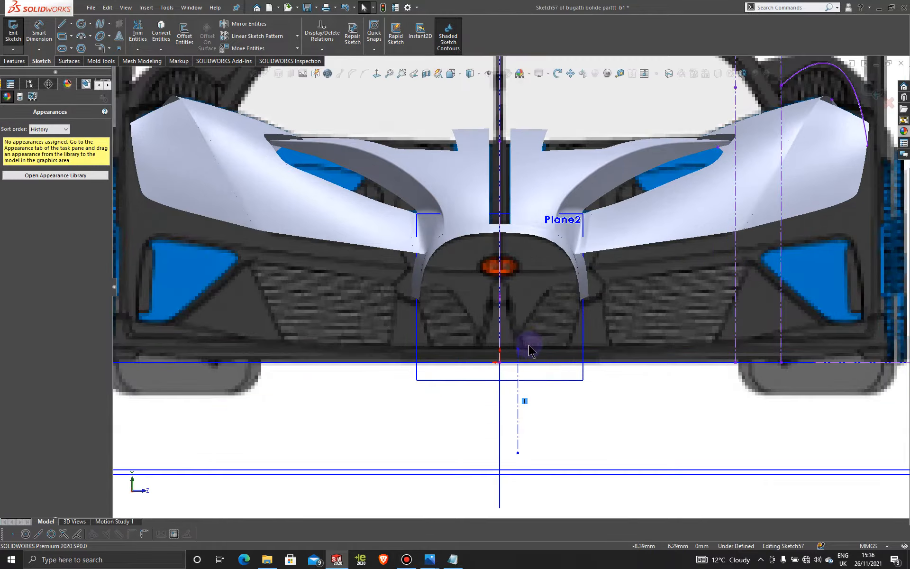
pyautogui.click(867, 92)
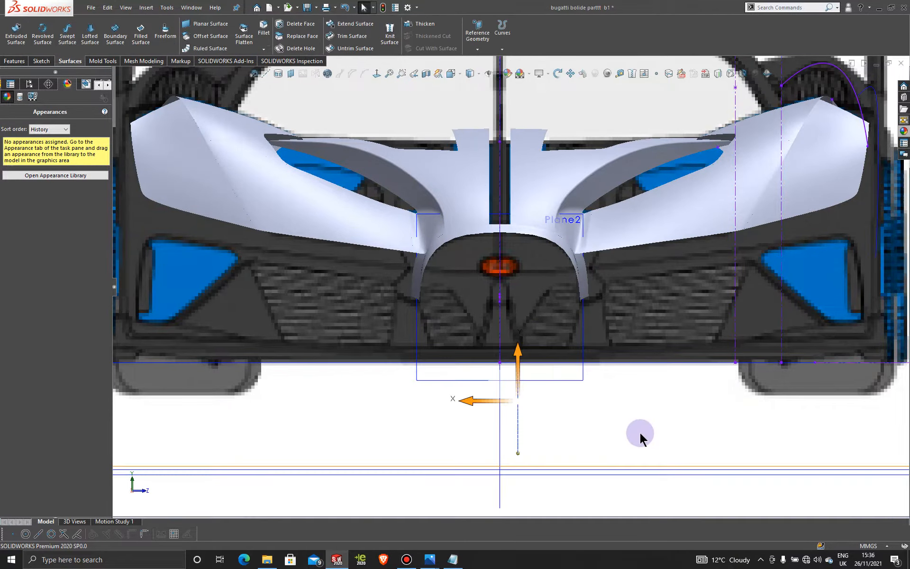
# Step: Create a reference plane perpendicular to the new construction line and coincident with its upper endpoint
pyautogui.scroll(2, 635, 441)
pyautogui.scroll(-4, 559, 384)
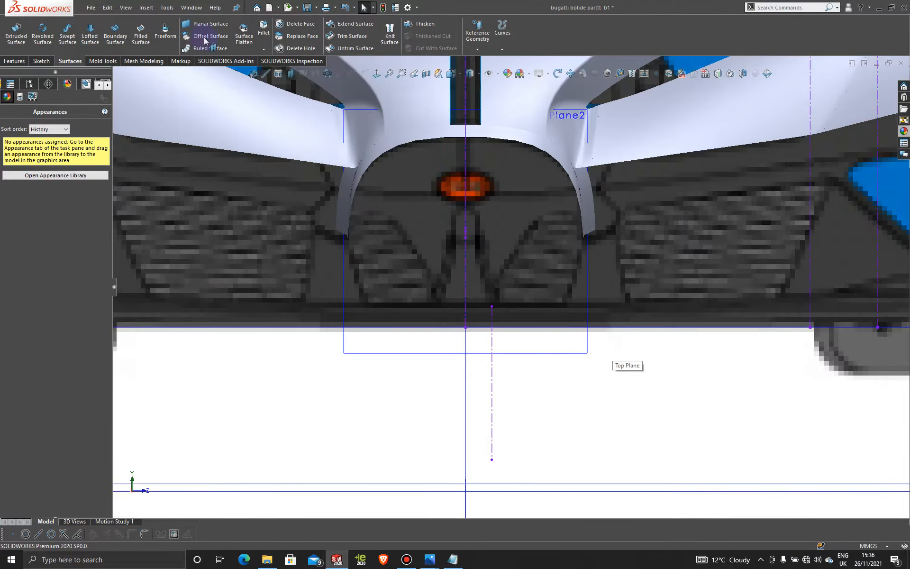
pyautogui.click(290, 74)
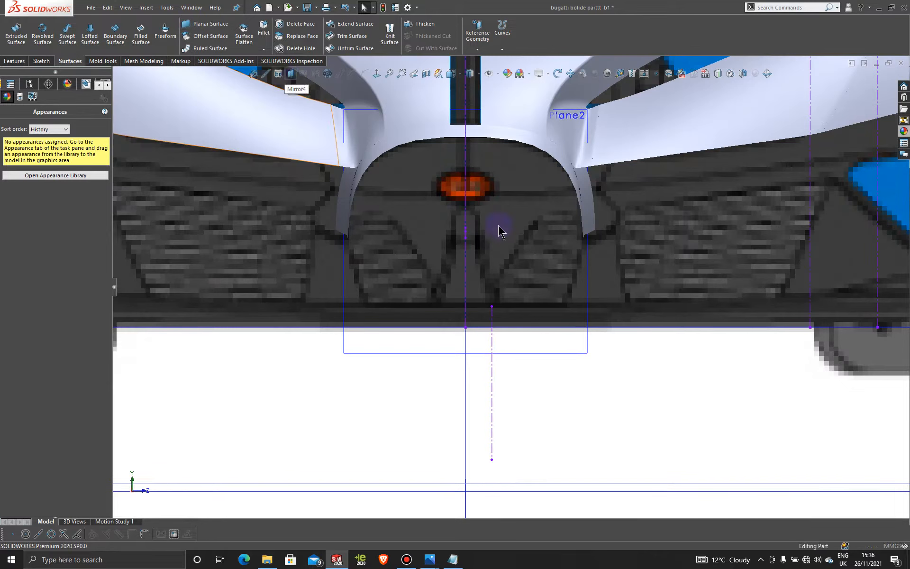
pyautogui.click(493, 347)
pyautogui.click(492, 307)
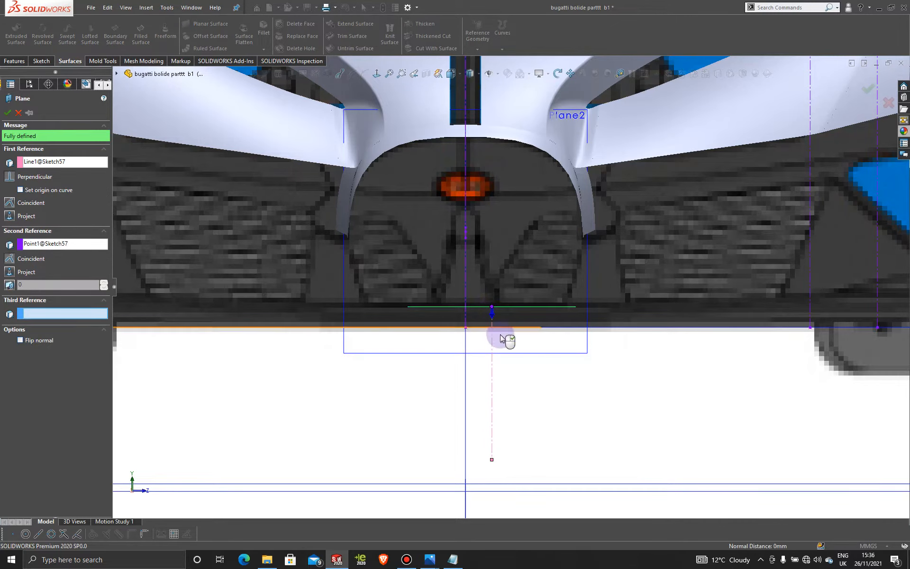
pyautogui.click(7, 115)
# Step: Enlarge the displayed boundary of Plane3 so that it extends out past the car's front end
pyautogui.scroll(5, 642, 385)
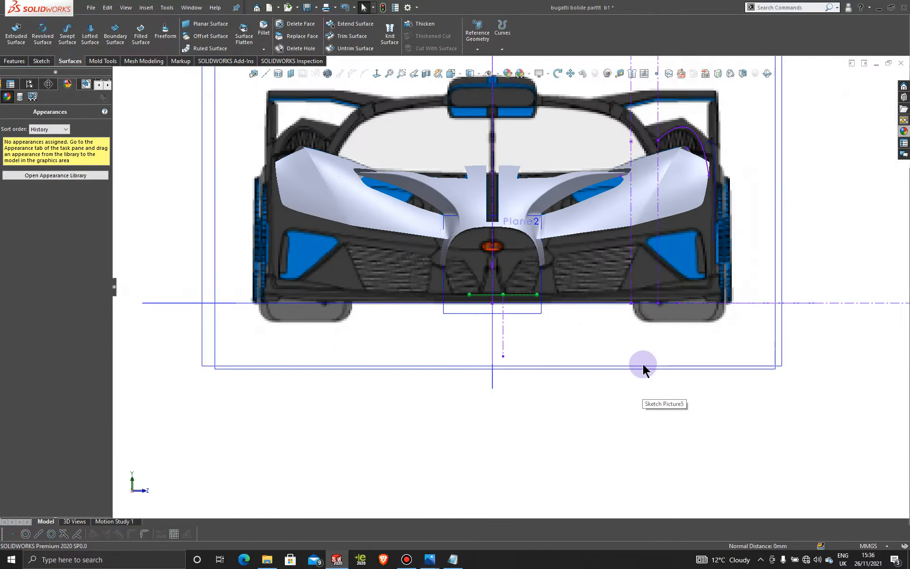
pyautogui.moveTo(514, 335); pyautogui.dragTo(487, 348, button='middle')
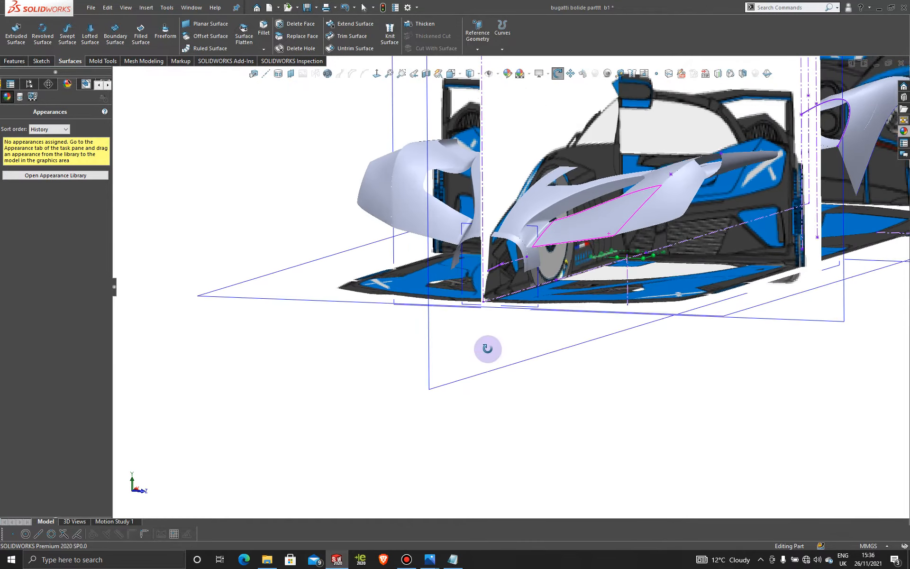
pyautogui.scroll(1, 681, 349)
pyautogui.scroll(-2, 681, 348)
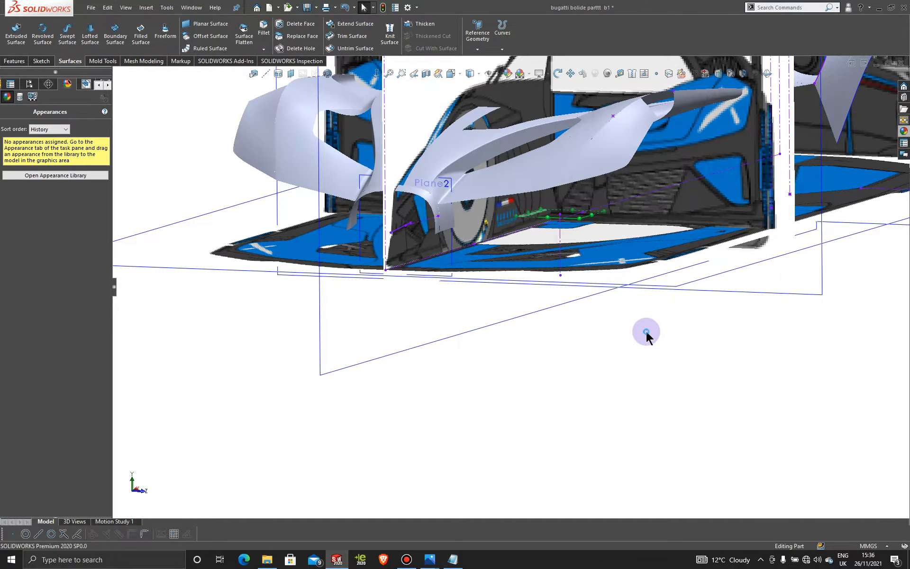
pyautogui.click(574, 236)
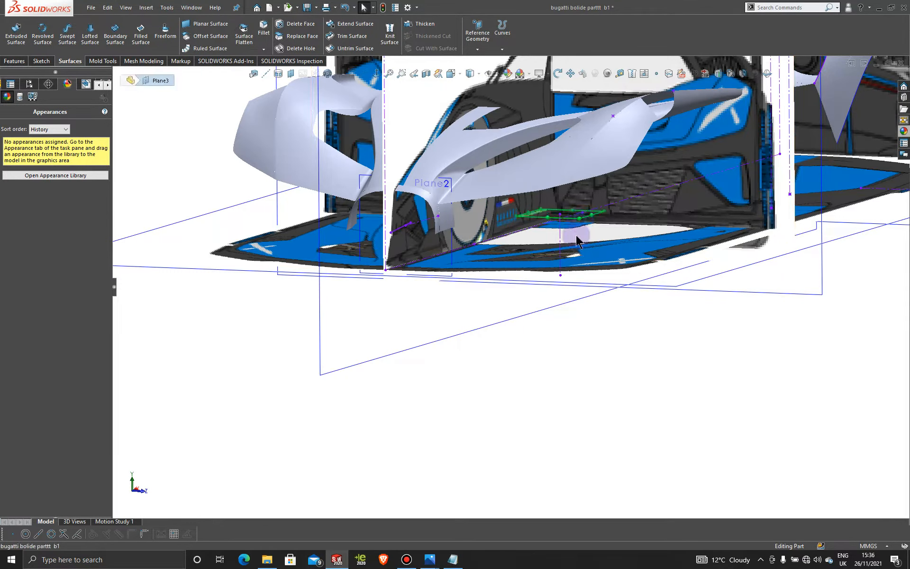
pyautogui.moveTo(605, 335); pyautogui.dragTo(567, 164, button='middle')
pyautogui.scroll(5, 589, 238)
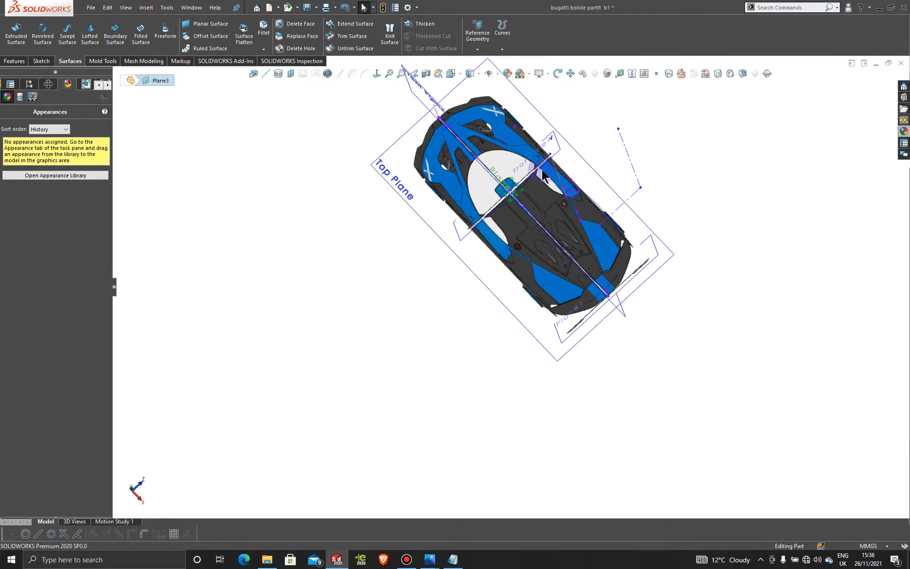
pyautogui.click(508, 178)
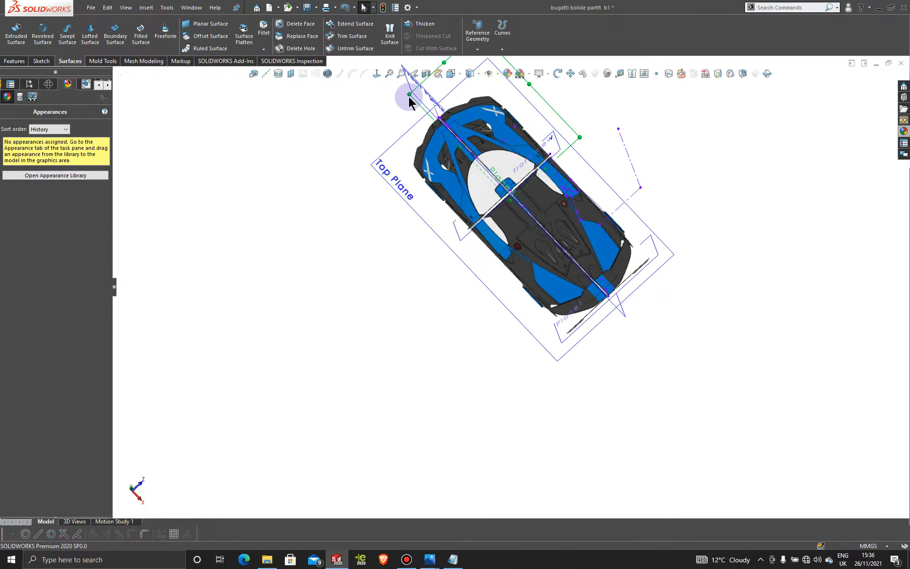
pyautogui.moveTo(409, 98); pyautogui.dragTo(332, 150)
pyautogui.moveTo(407, 304); pyautogui.dragTo(443, 415, button='middle')
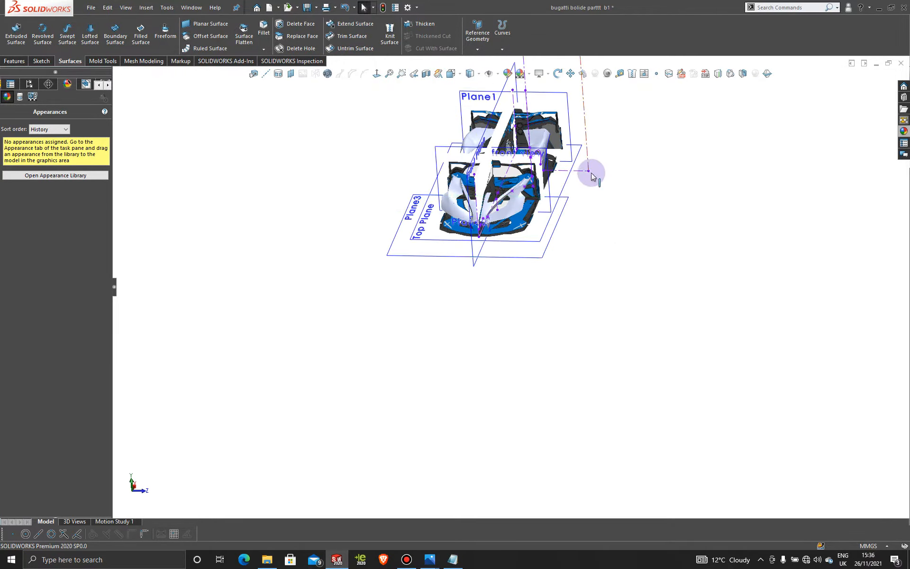
pyautogui.scroll(-4, 592, 177)
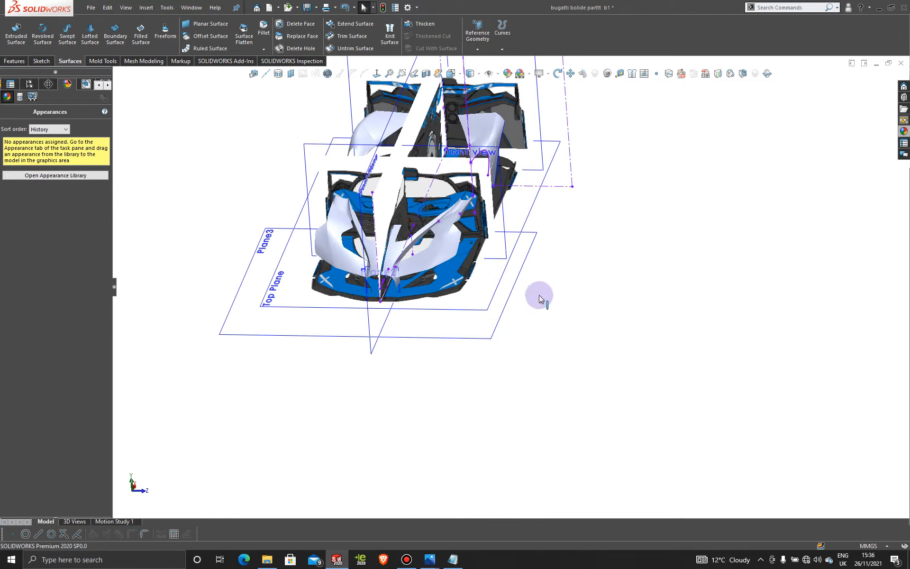
# Step: Start a new sketch on Plane3 and orient the view normal to it
pyautogui.click(268, 232)
pyautogui.click(315, 206)
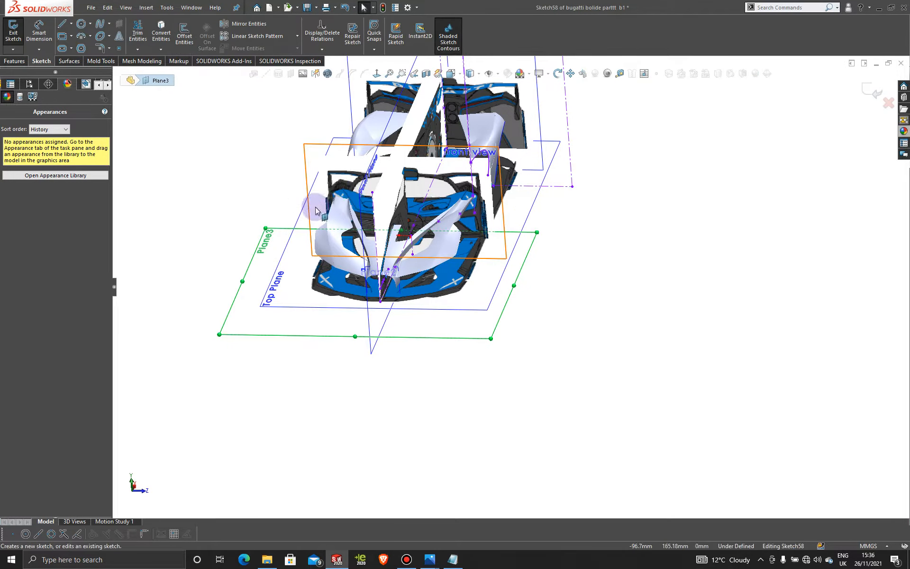
pyautogui.click(376, 73)
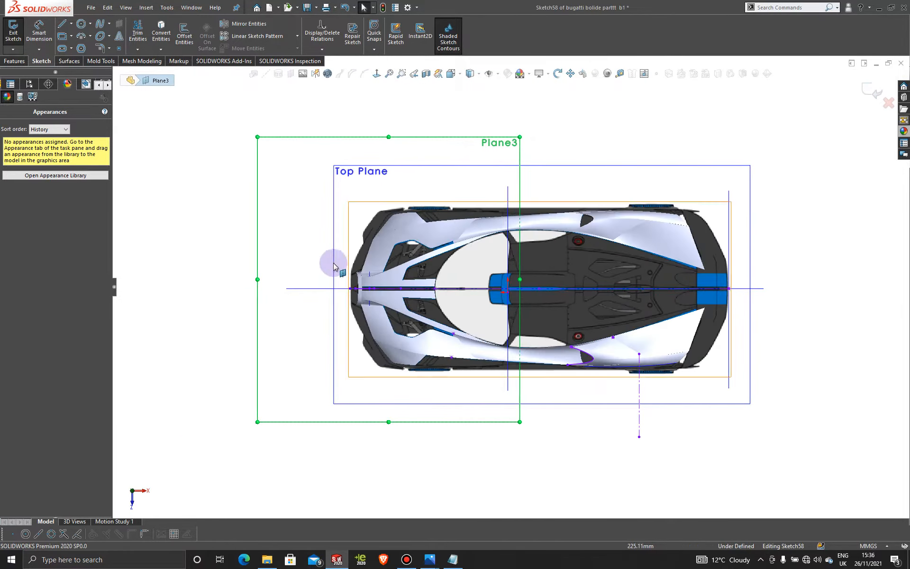
# Step: Sketch a straight two-point spline about 24 mm long along the nose's front edge, from the centreline to where the outline bends back
pyautogui.scroll(-6, 351, 308)
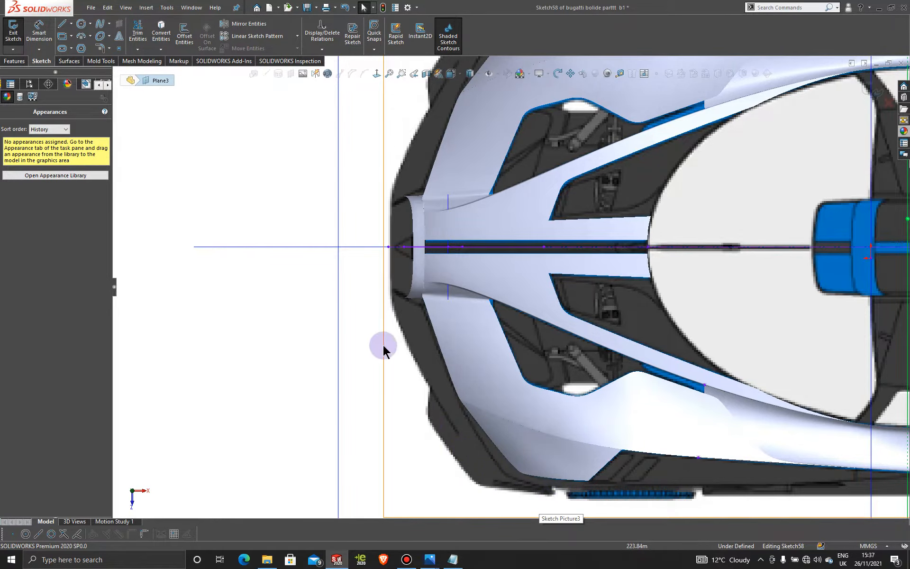
pyautogui.scroll(-1, 467, 238)
pyautogui.scroll(2, 451, 270)
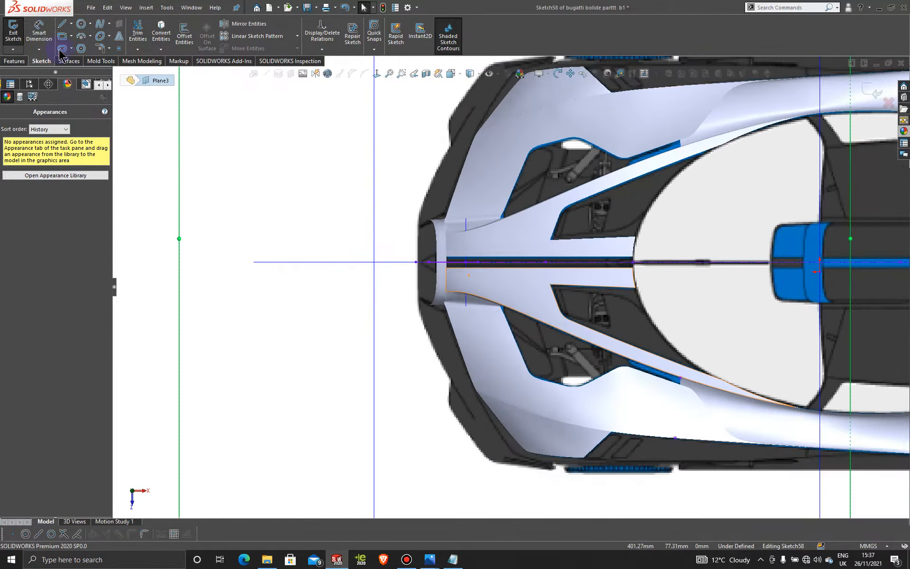
pyautogui.scroll(2, 368, 223)
pyautogui.scroll(-2, 527, 301)
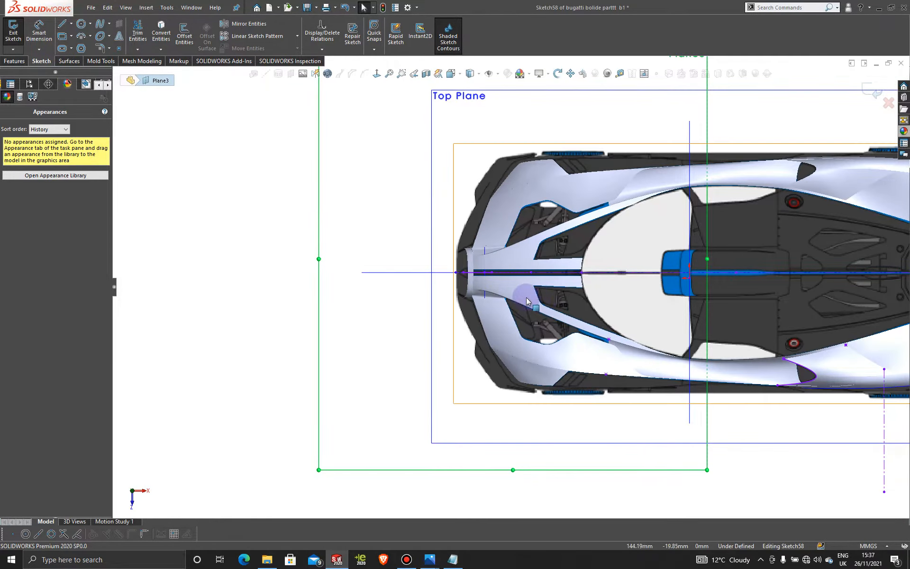
pyautogui.scroll(-6, 479, 277)
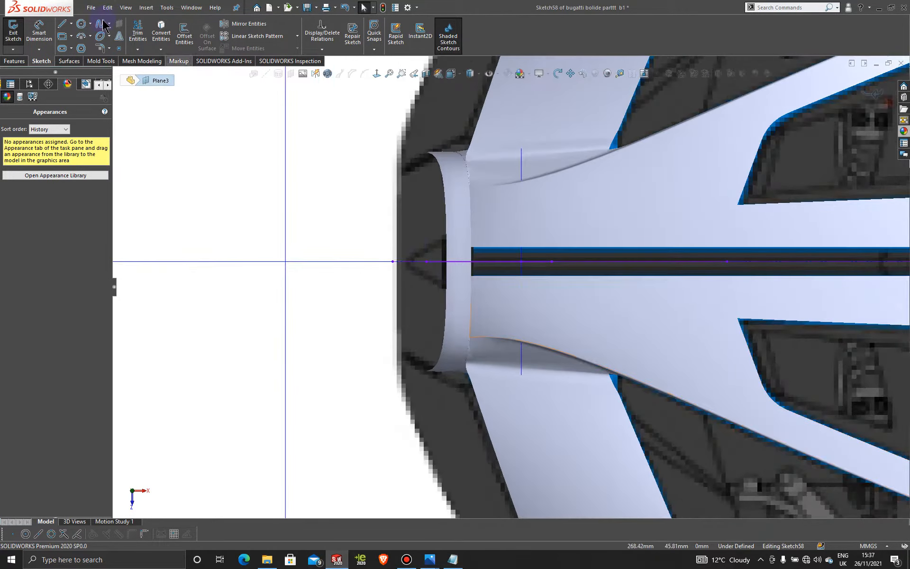
pyautogui.scroll(4, 361, 230)
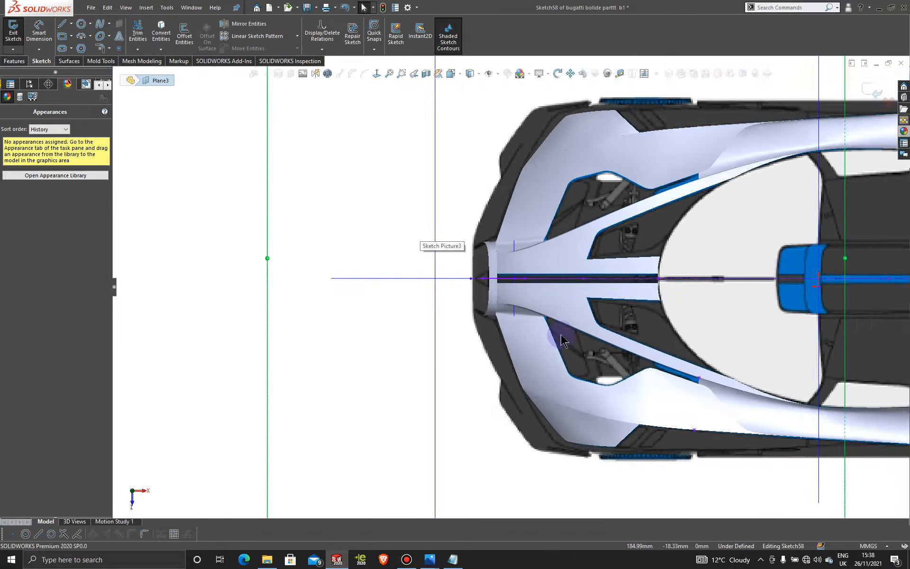
pyautogui.click(100, 25)
pyautogui.scroll(-2, 515, 297)
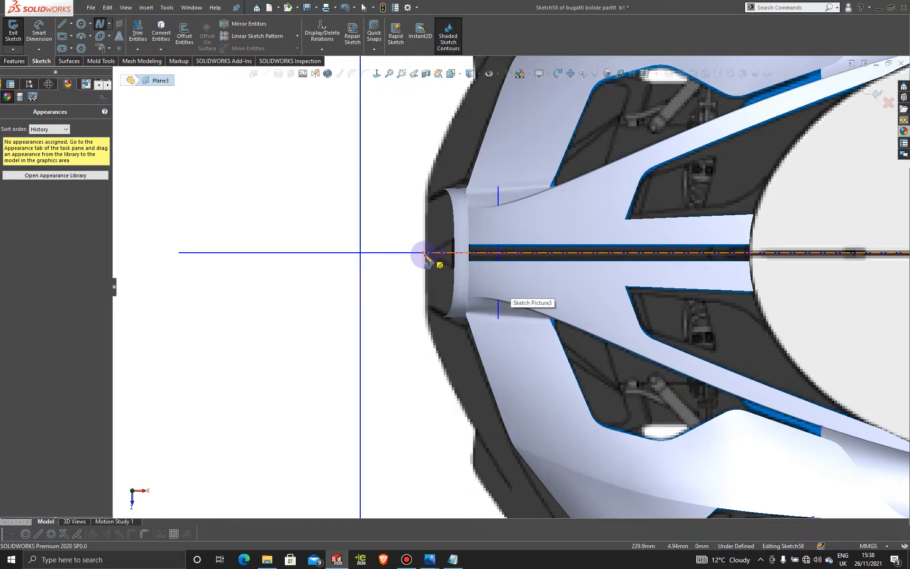
pyautogui.scroll(-3, 426, 256)
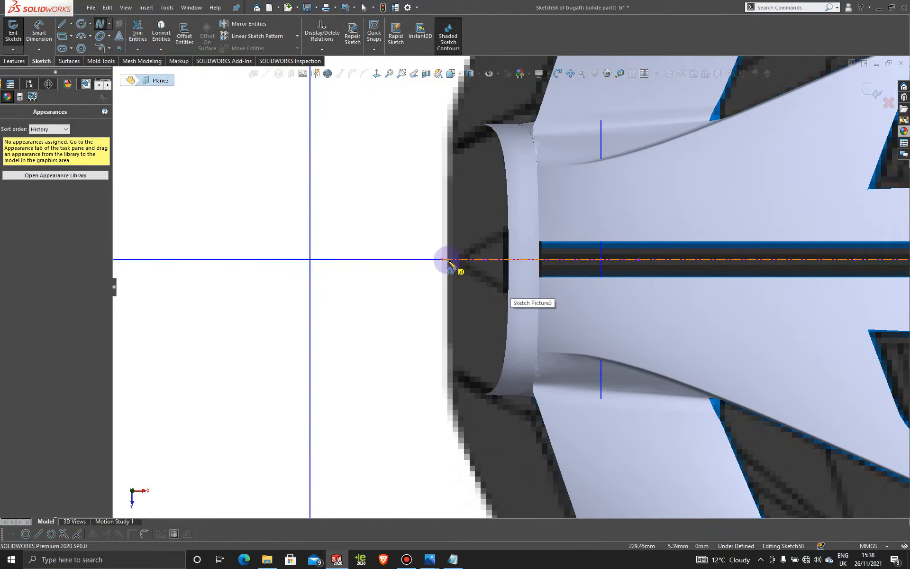
pyautogui.click(445, 261)
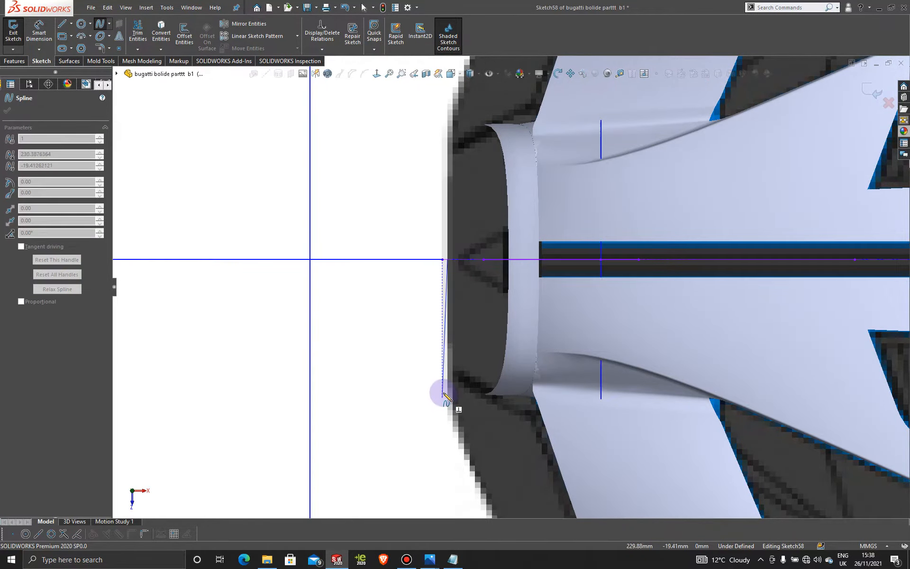
pyautogui.scroll(2, 443, 391)
pyautogui.scroll(1, 488, 375)
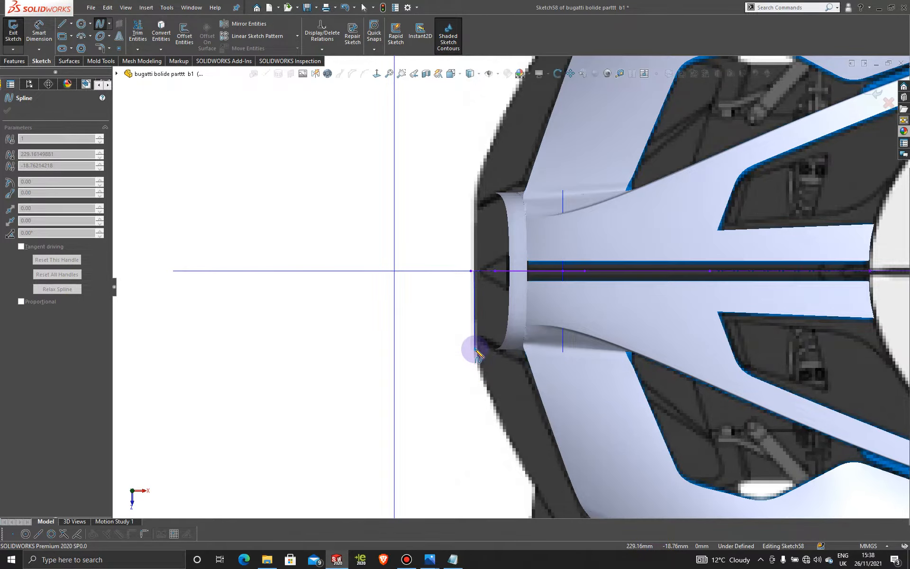
pyautogui.click(475, 350)
pyautogui.press('Escape')
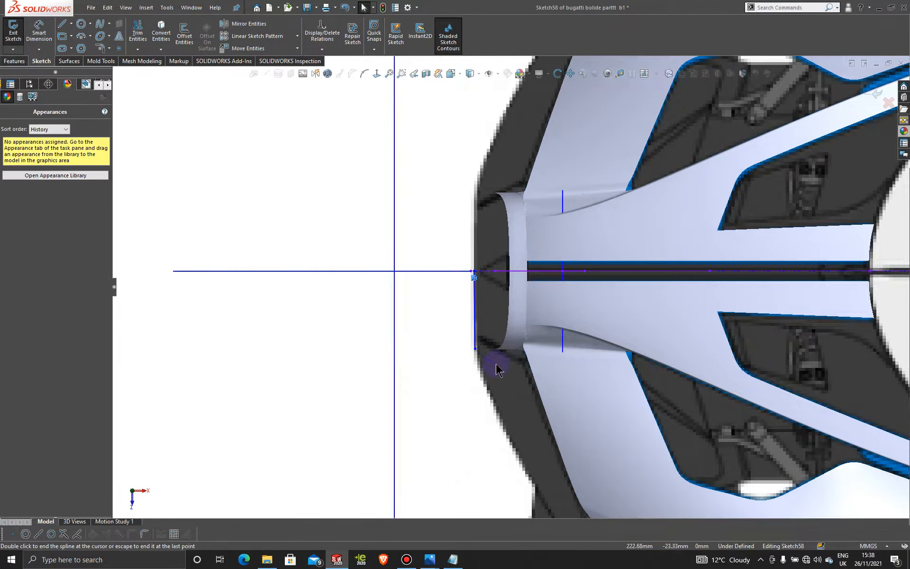
# Step: Sketch a second spline about 121 mm long from the first spline's end diagonally past the front bumper's outer corner
pyautogui.scroll(3, 520, 353)
pyautogui.scroll(-1, 521, 354)
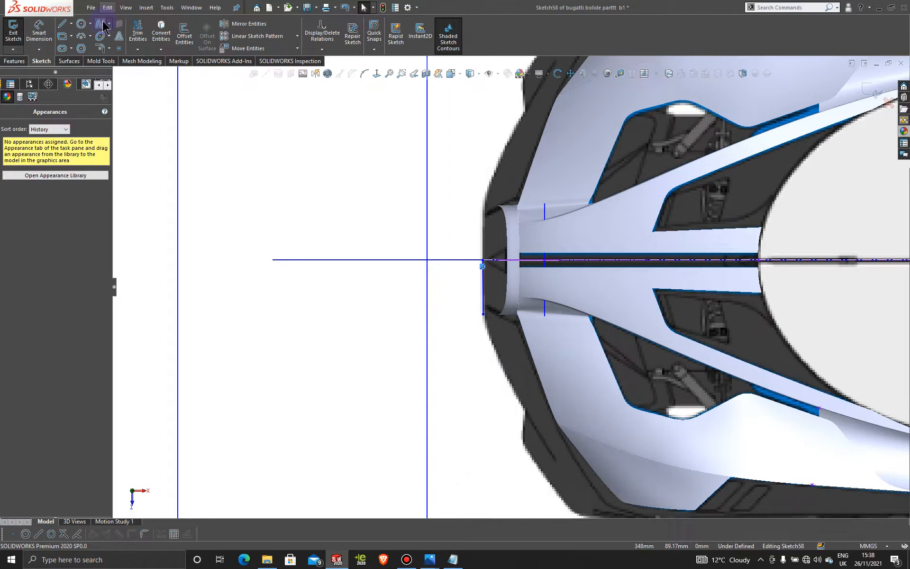
pyautogui.click(483, 314)
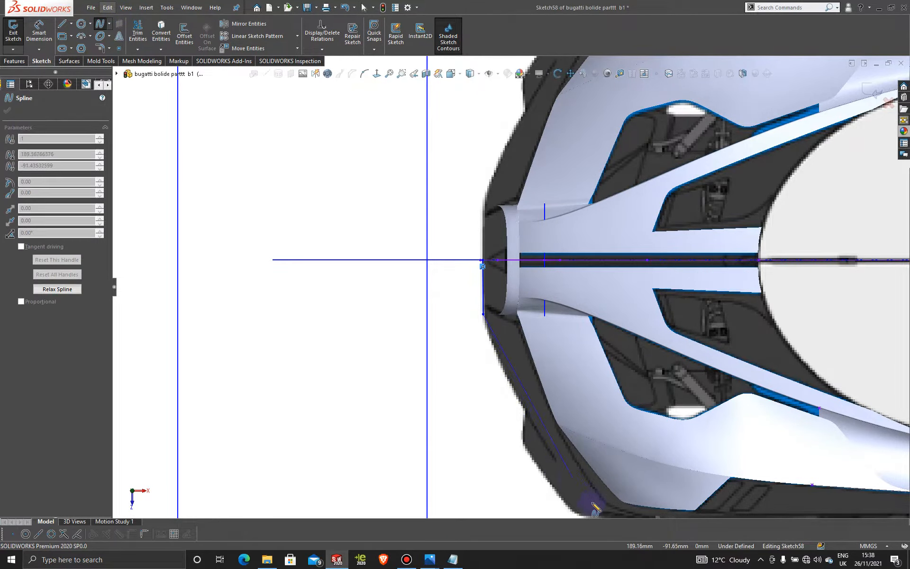
pyautogui.scroll(1, 595, 507)
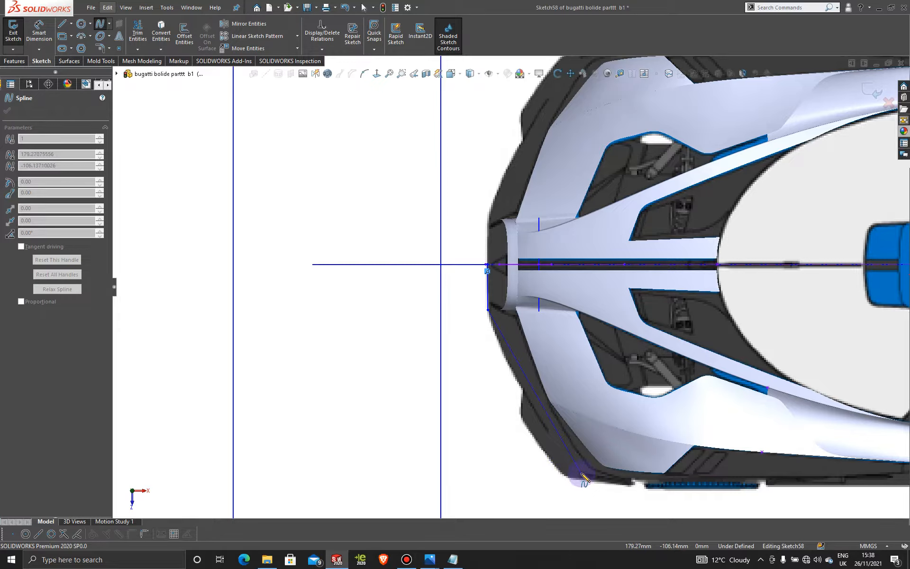
pyautogui.doubleClick(600, 506)
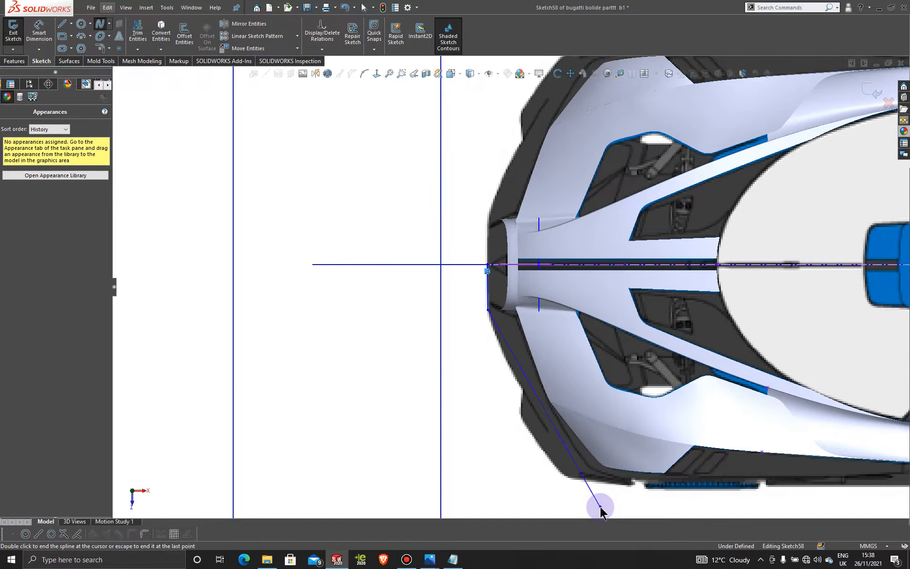
# Step: Bow the diagonal bumper spline outward and make it tangent to the short spline along the nose's front edge
pyautogui.click(537, 402)
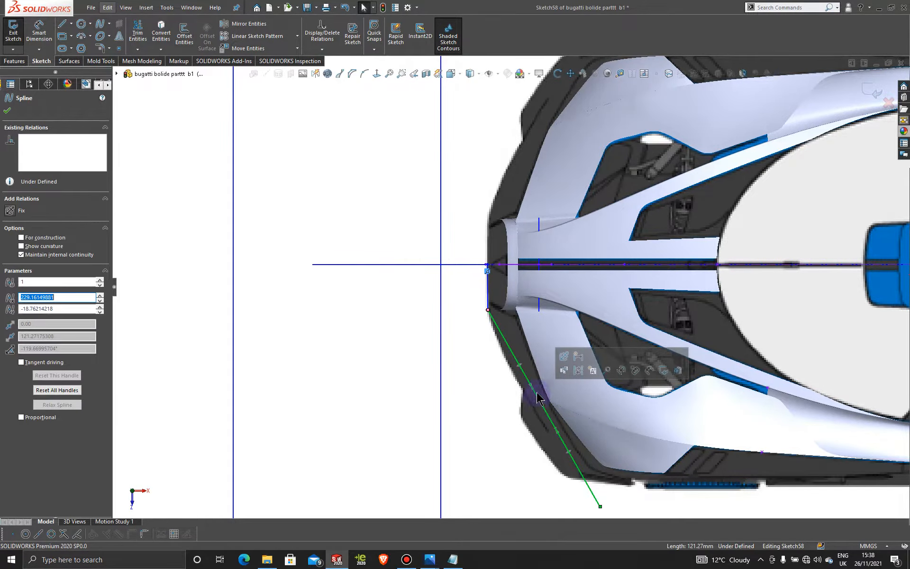
pyautogui.moveTo(534, 393); pyautogui.dragTo(503, 393)
pyautogui.scroll(-3, 508, 337)
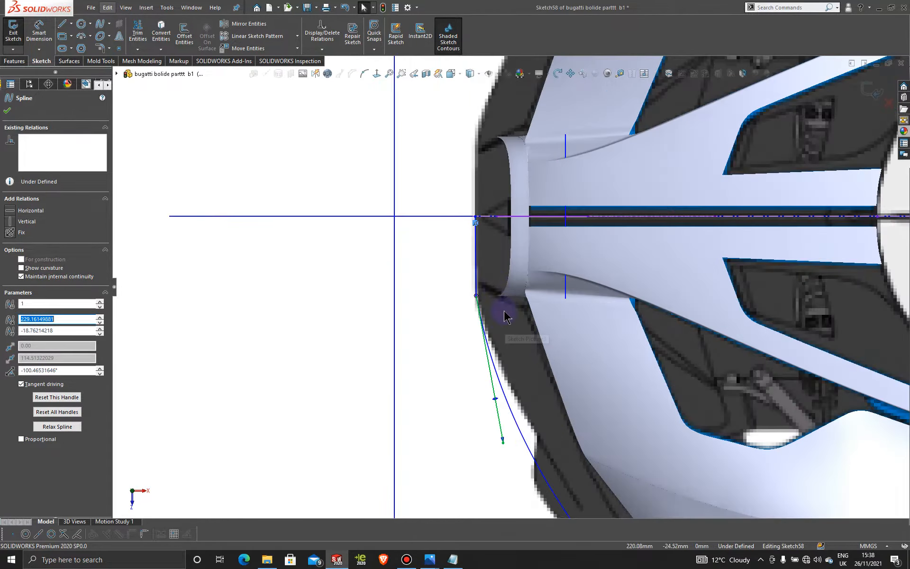
pyautogui.click(476, 284)
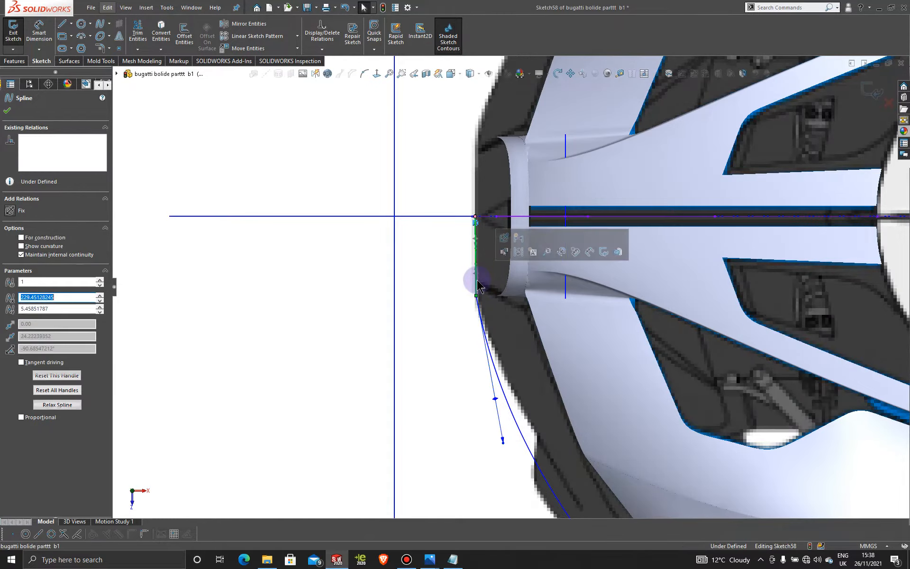
pyautogui.keyDown('ctrl'); pyautogui.click(490, 351); pyautogui.keyUp('ctrl')
pyautogui.click(523, 307)
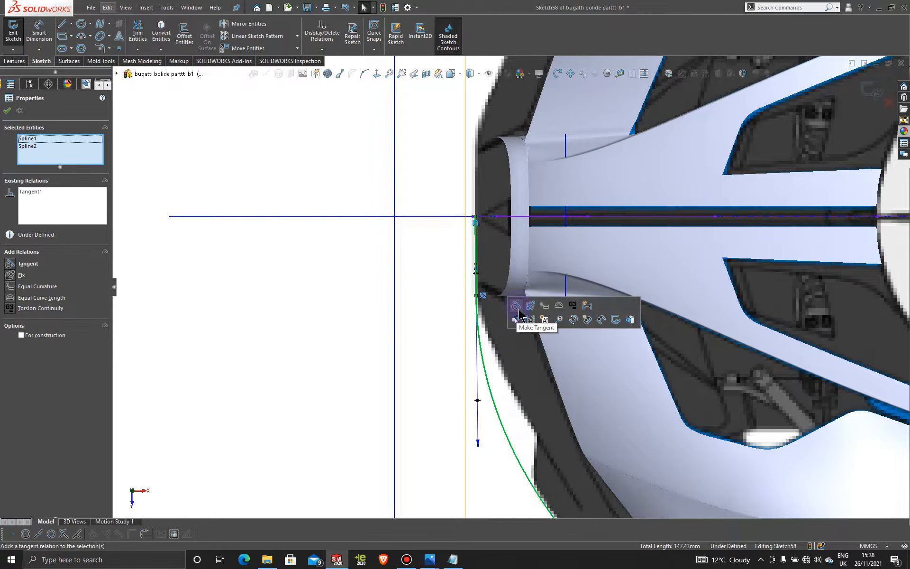
# Step: Shorten the diagonal spline's start handle and adjust its end handle and outer end point to follow the bumper edge in the reference picture
pyautogui.moveTo(478, 444); pyautogui.dragTo(483, 346)
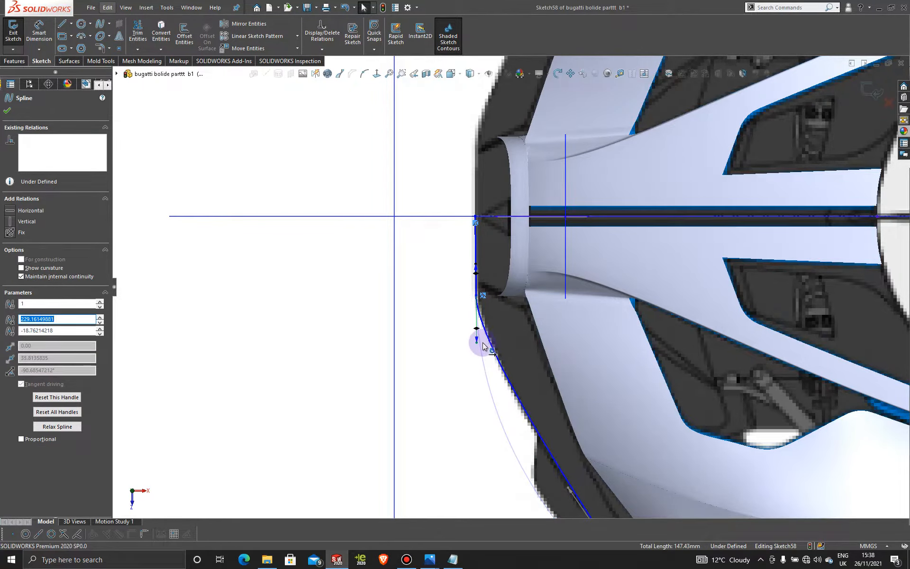
pyautogui.scroll(5, 528, 401)
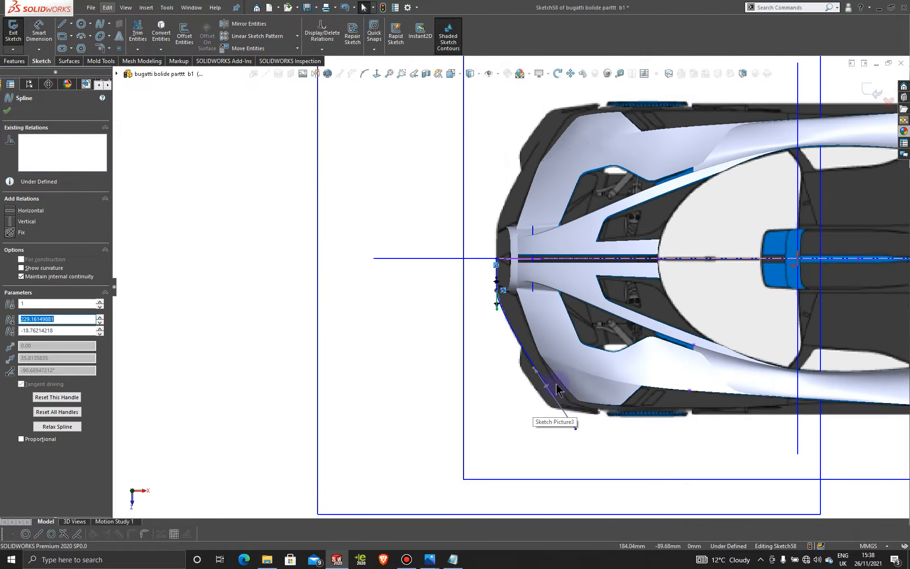
pyautogui.scroll(-3, 565, 404)
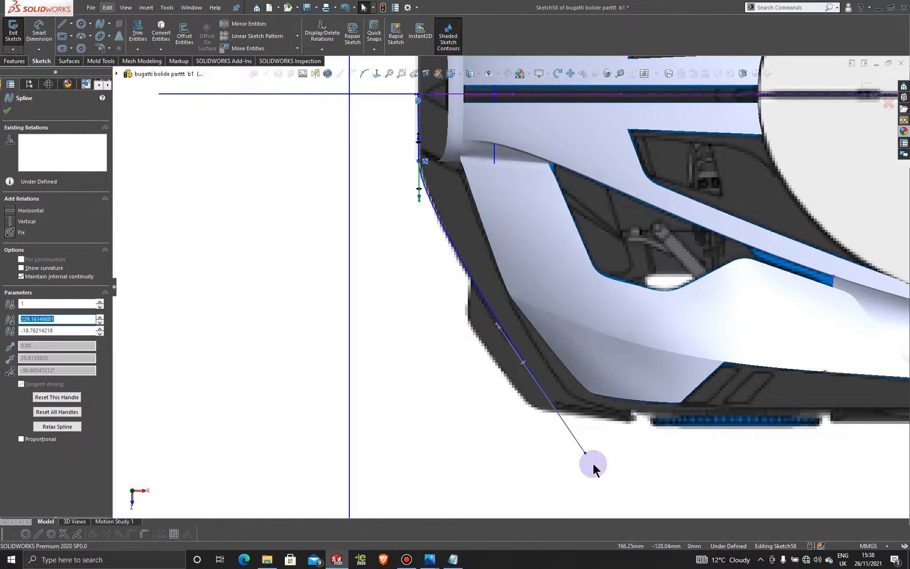
pyautogui.click(496, 328)
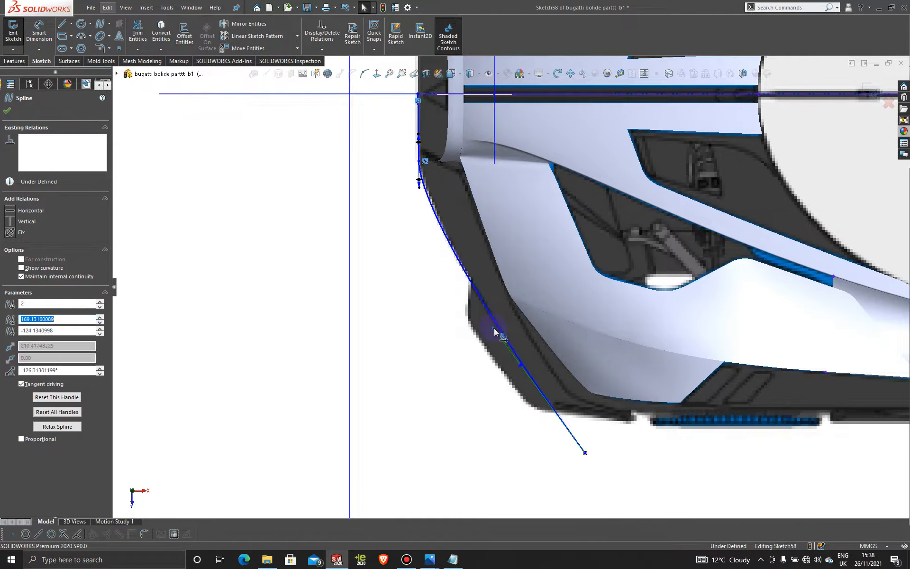
pyautogui.moveTo(494, 331); pyautogui.dragTo(513, 357)
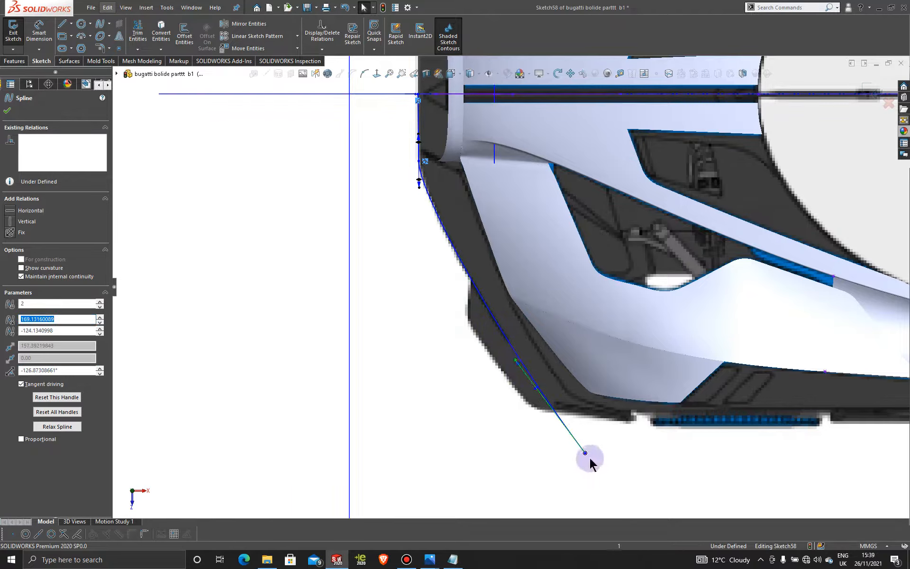
pyautogui.moveTo(585, 454)
pyautogui.mouseDown()
pyautogui.moveTo(615, 433)
pyautogui.moveTo(592, 454)
pyautogui.mouseUp()
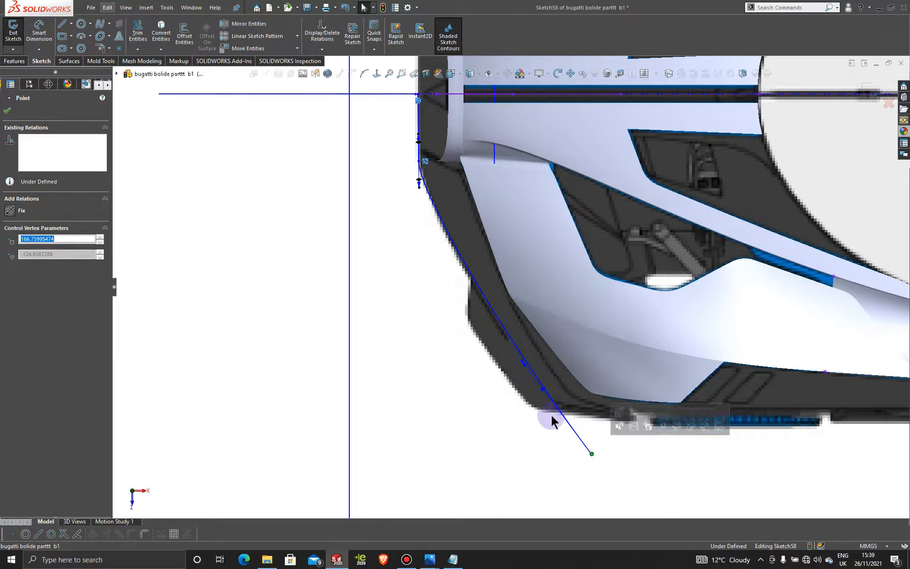
pyautogui.click(519, 368)
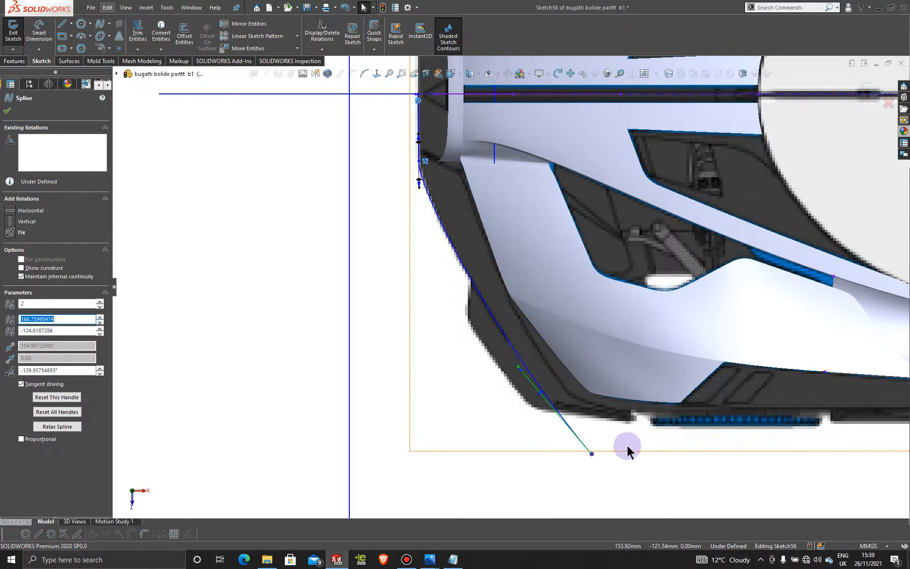
pyautogui.click(553, 487)
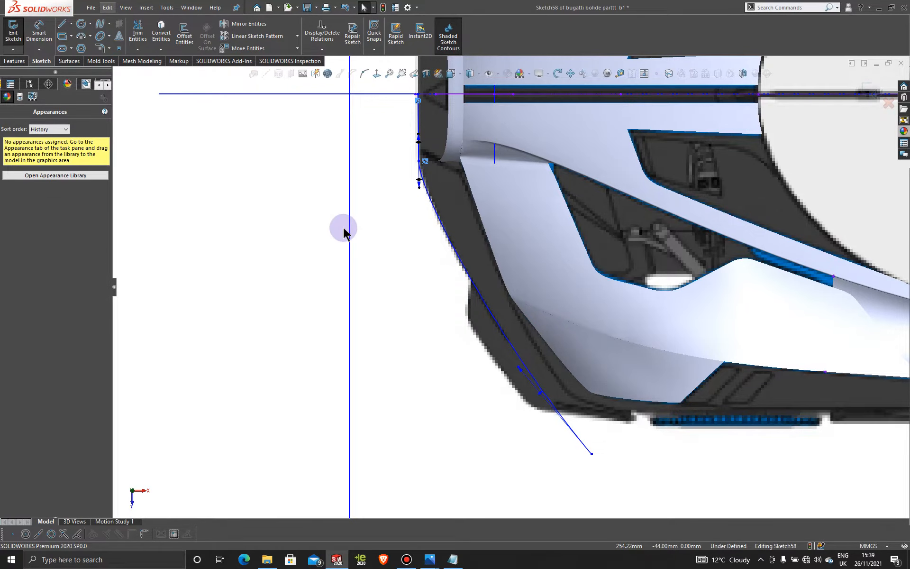
# Step: Sketch a horizontal line about 7 mm long from the diagonal spline's outer end towards the rear of the car
pyautogui.scroll(4, 343, 228)
pyautogui.scroll(2, 341, 138)
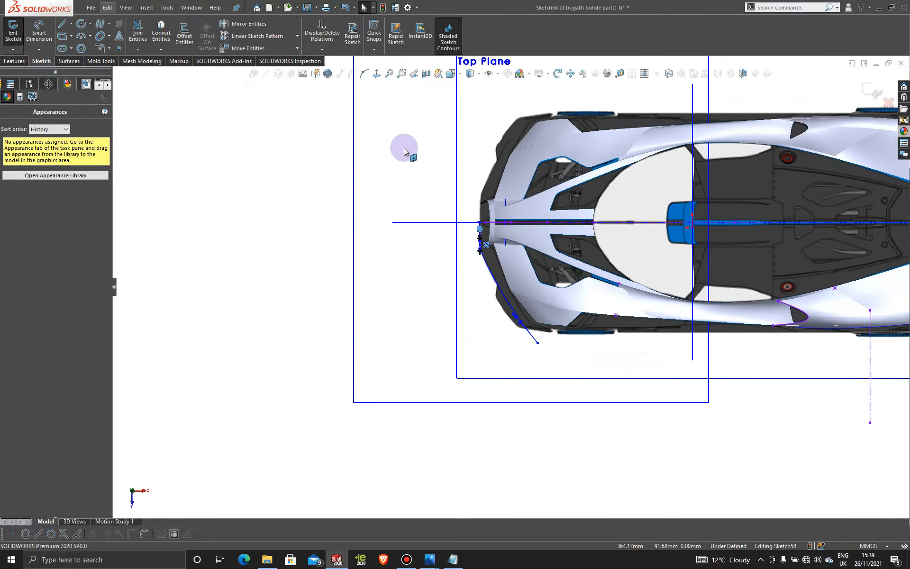
pyautogui.scroll(-2, 475, 130)
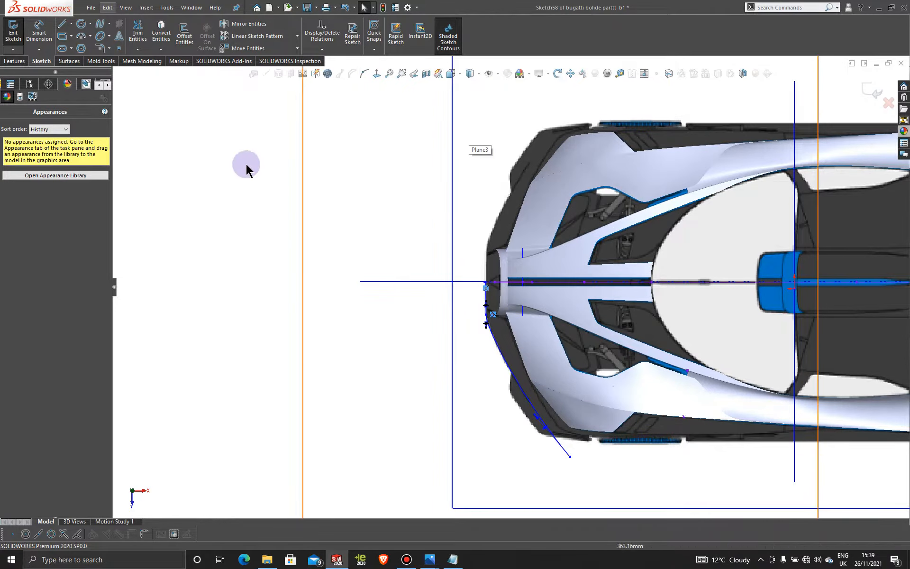
pyautogui.click(61, 24)
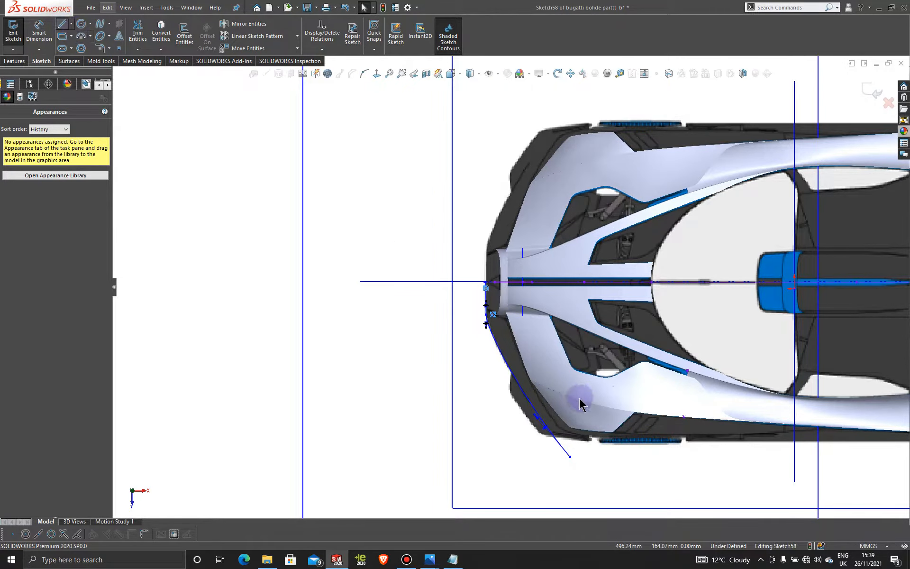
pyautogui.click(570, 457)
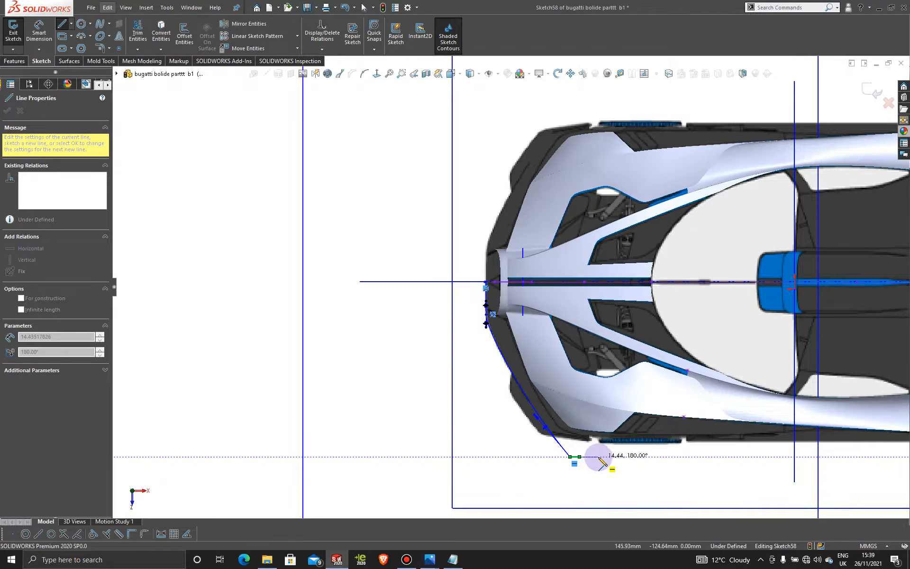
pyautogui.press('Escape')
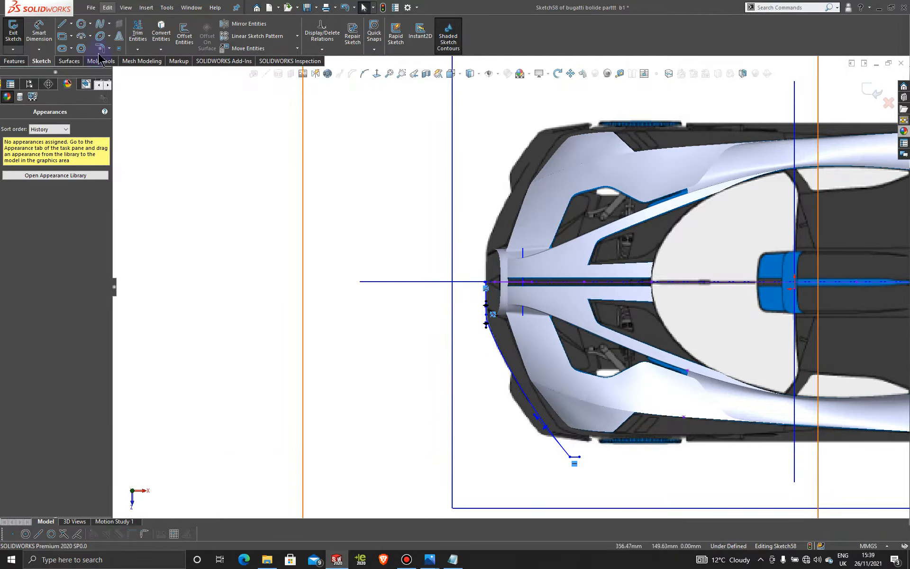
# Step: Sketch a horizontal centerline about 74 mm long ahead of the nose, in line with the car's centreline
pyautogui.click(71, 24)
pyautogui.click(80, 46)
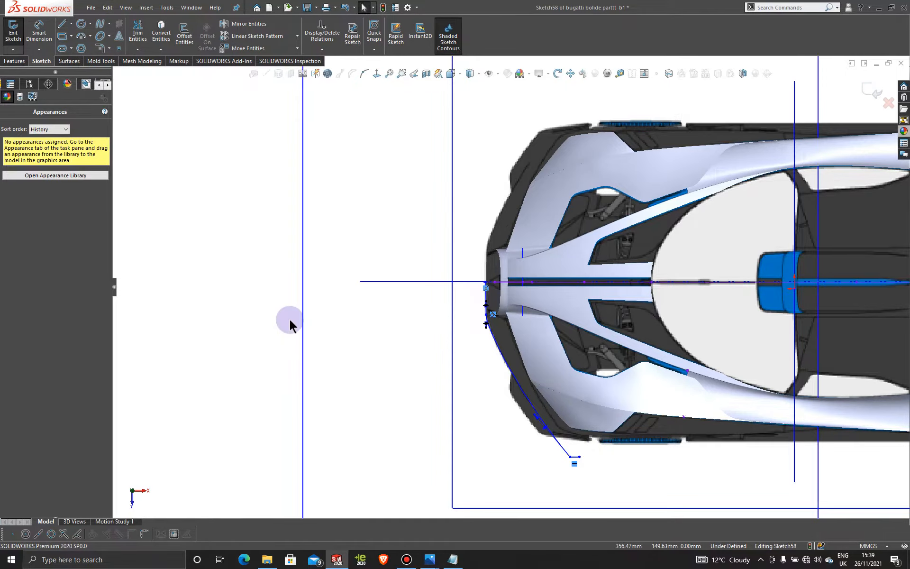
pyautogui.click(274, 282)
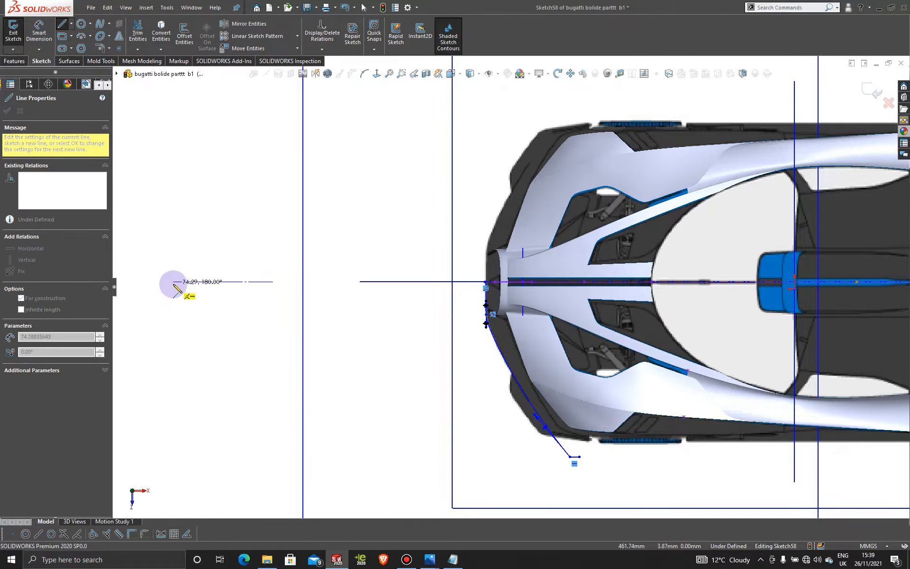
pyautogui.click(173, 282)
pyautogui.press('Escape')
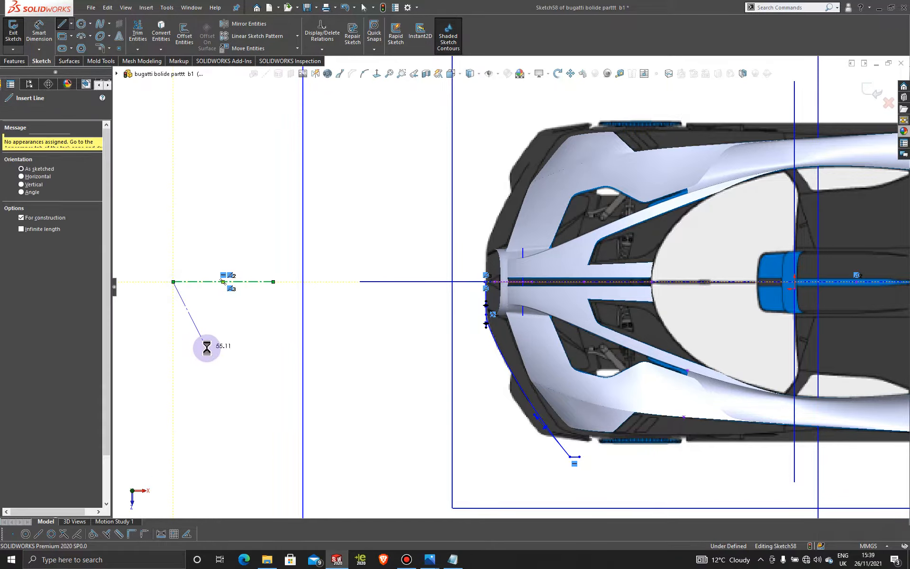
# Step: Mirror both bumper splines and the short horizontal line about the centerline ahead of the nose
pyautogui.click(248, 24)
pyautogui.scroll(-3, 503, 287)
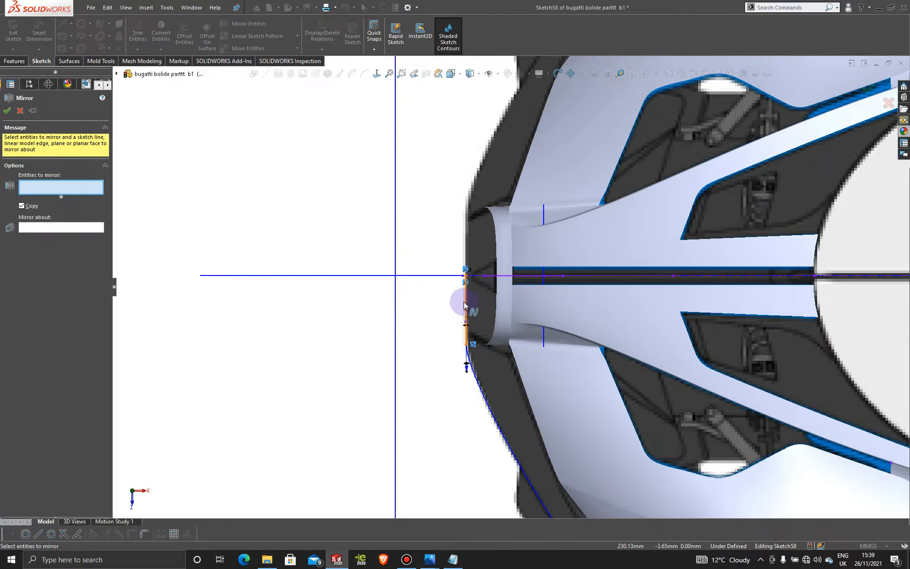
pyautogui.click(465, 306)
pyautogui.click(473, 383)
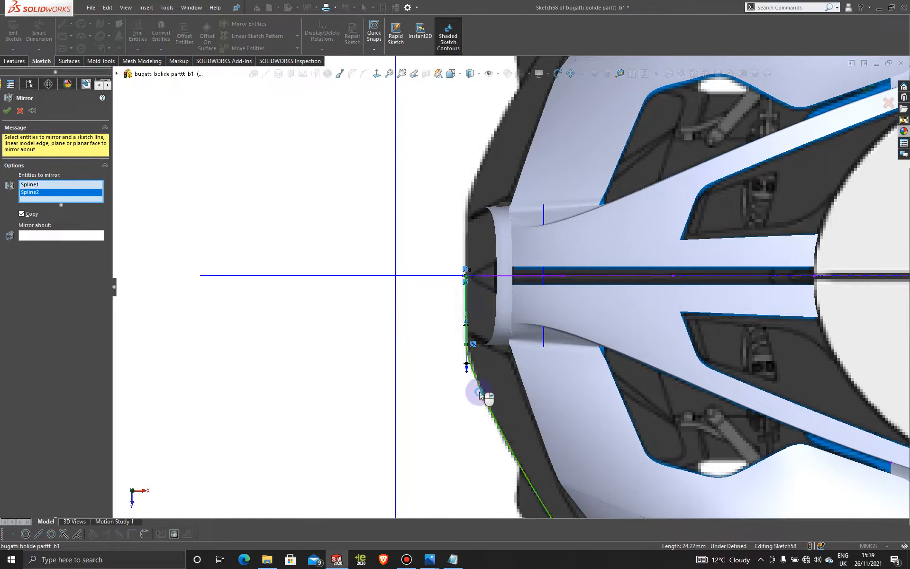
pyautogui.scroll(3, 504, 458)
pyautogui.scroll(-3, 602, 497)
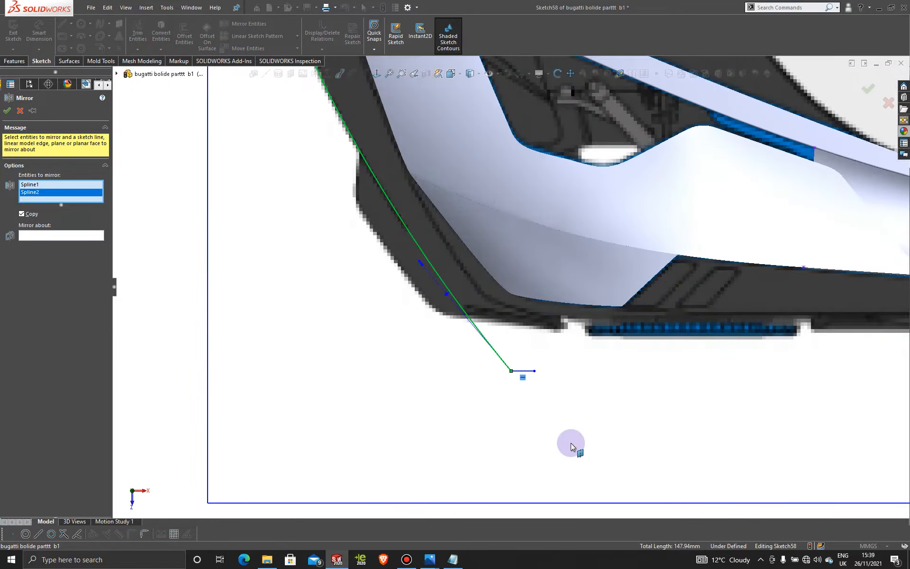
pyautogui.click(525, 371)
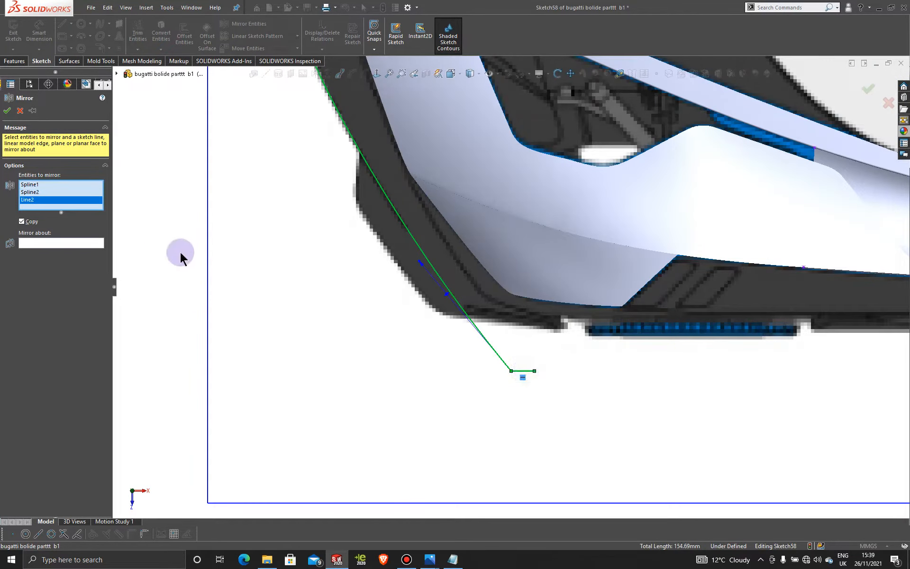
pyautogui.click(82, 244)
pyautogui.scroll(3, 190, 232)
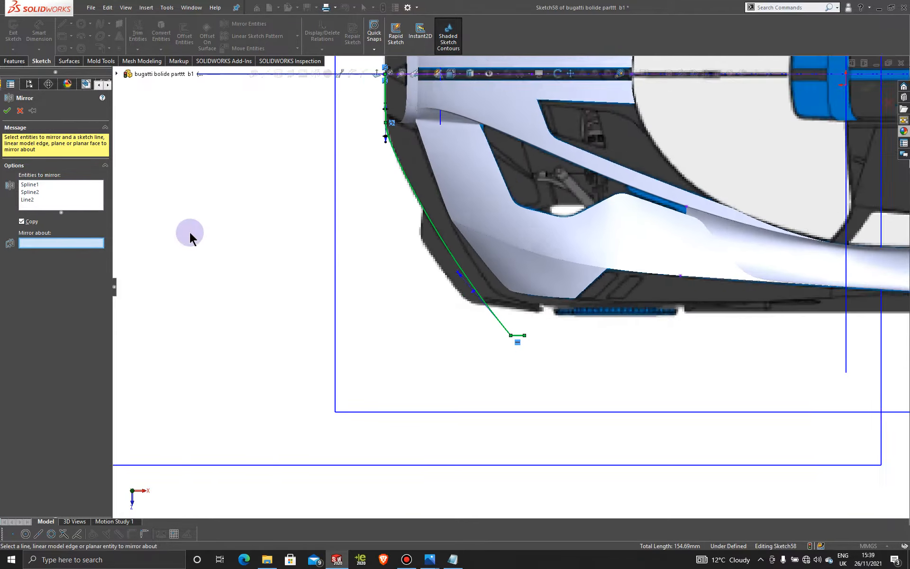
pyautogui.scroll(2, 304, 179)
pyautogui.click(177, 140)
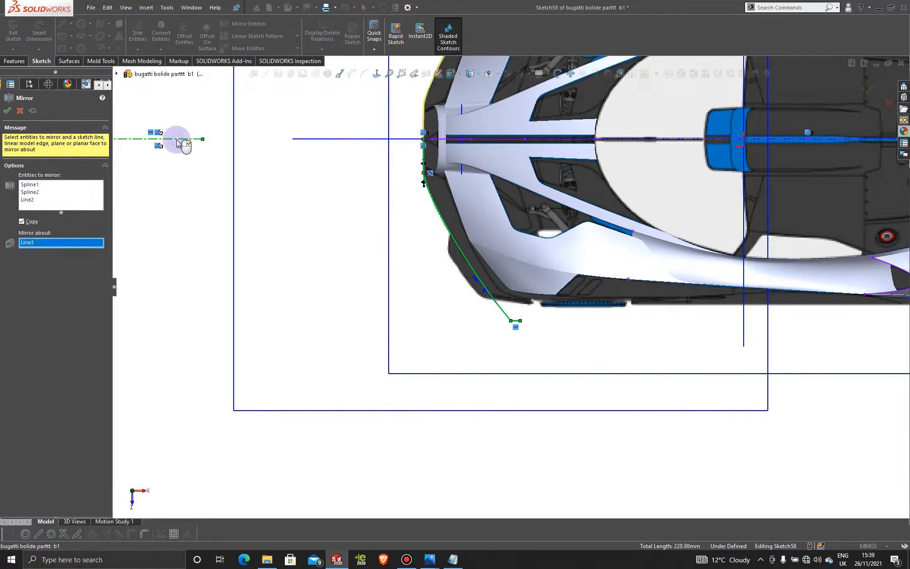
pyautogui.scroll(4, 313, 216)
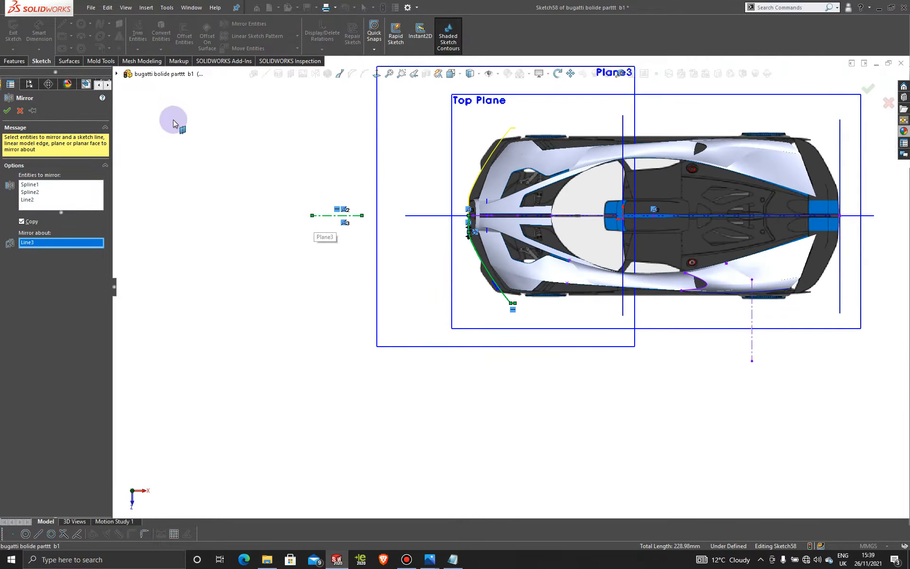
pyautogui.click(7, 110)
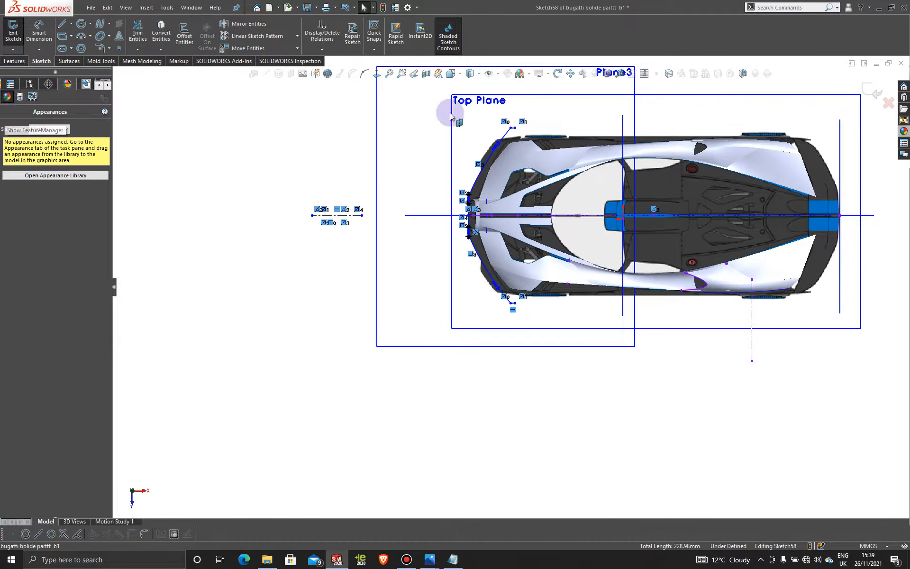
# Step: Lengthen the original short horizontal line by moving its free end rearward to about X 150.3, Y -125.7 mm
pyautogui.scroll(-4, 556, 168)
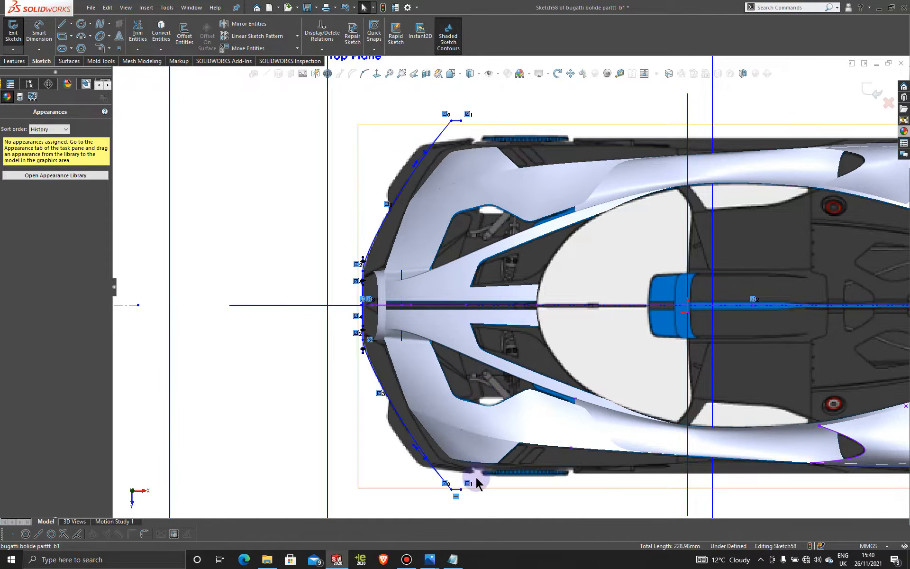
pyautogui.scroll(-2, 481, 514)
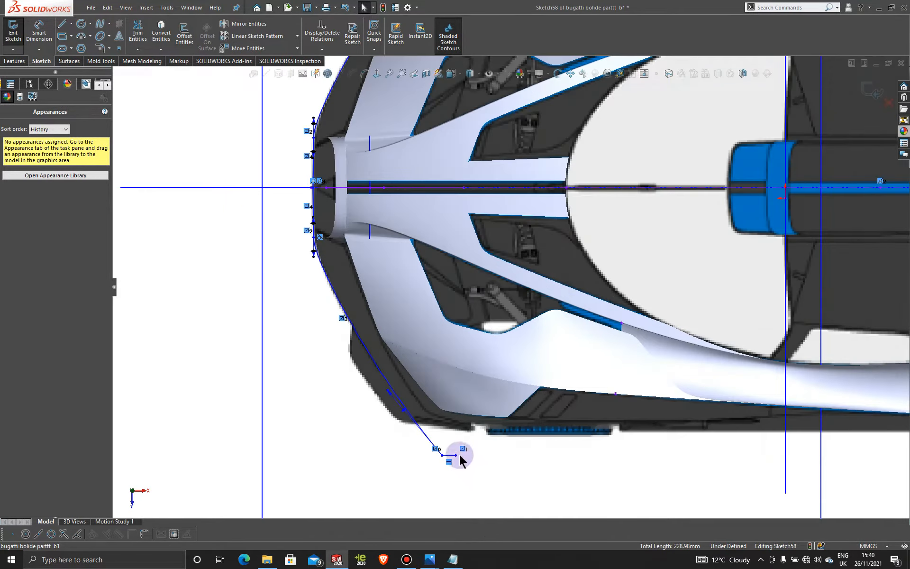
pyautogui.moveTo(464, 455)
pyautogui.mouseDown()
pyautogui.moveTo(488, 454)
pyautogui.moveTo(476, 458)
pyautogui.mouseUp()
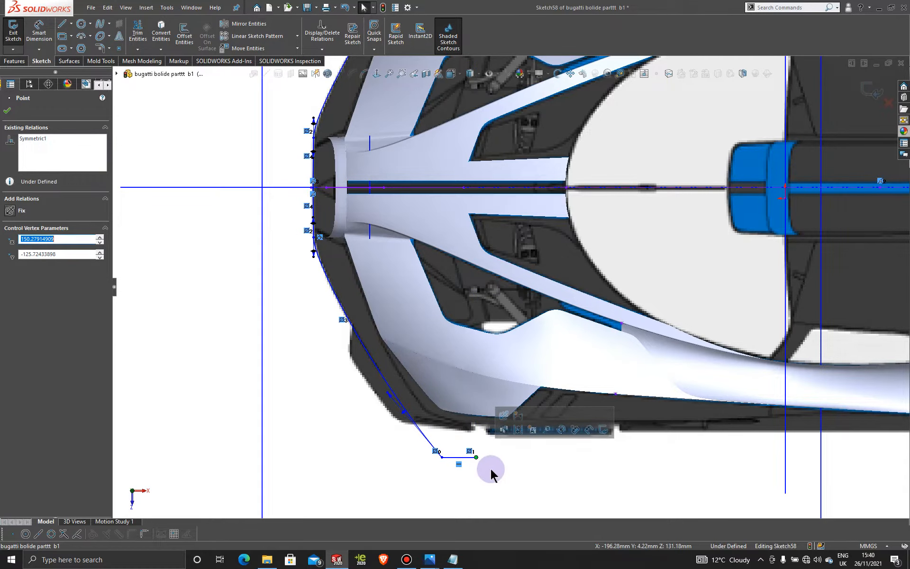
pyautogui.scroll(4, 490, 468)
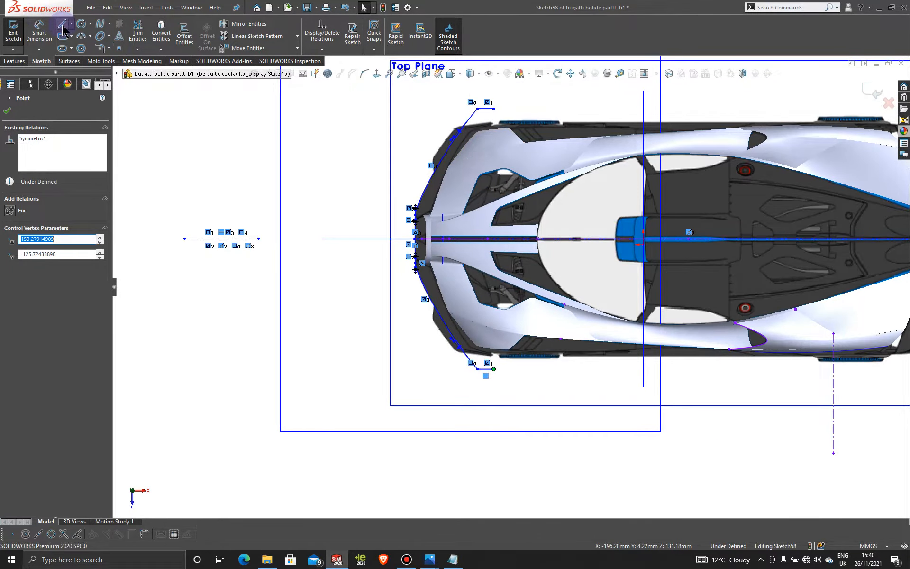
pyautogui.click(493, 109)
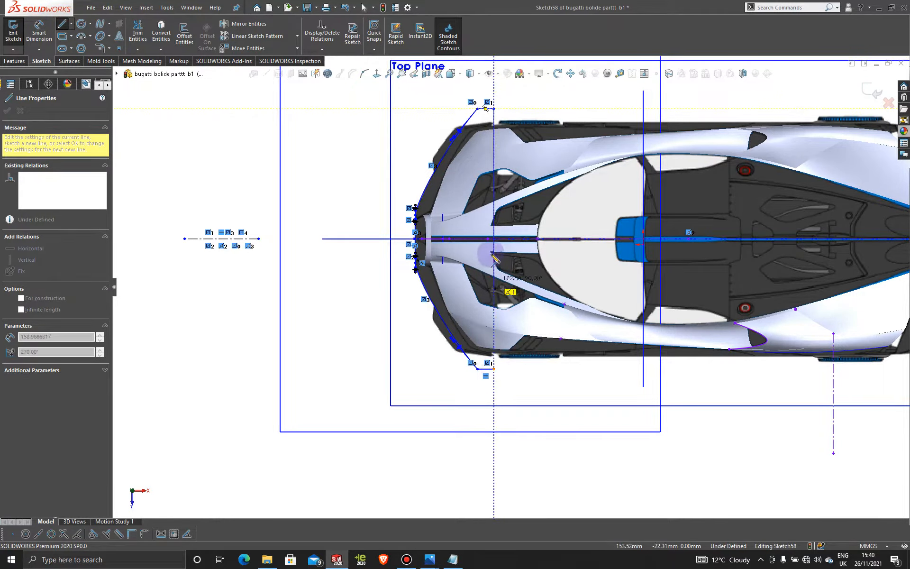
pyautogui.press('Escape')
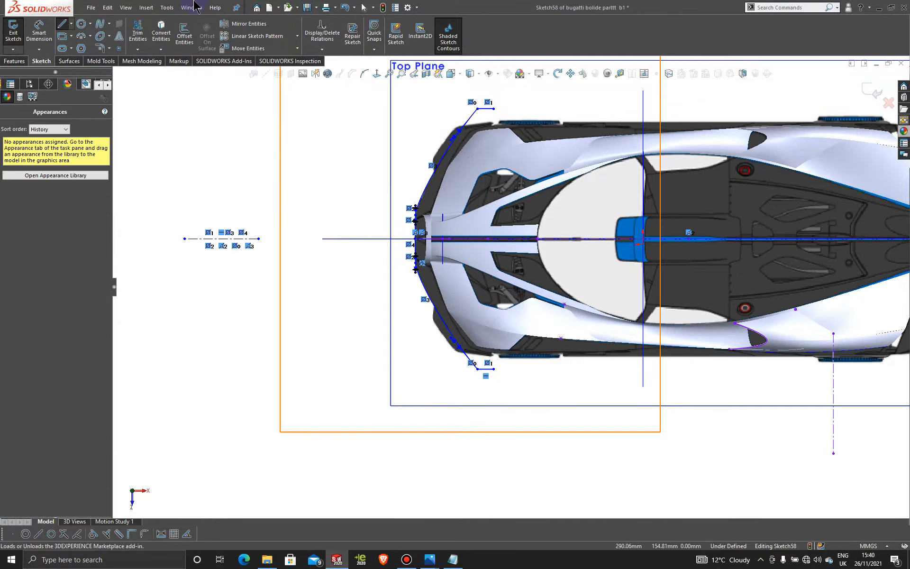
# Step: Close the bumper outline with a straight two-point spline about 262 mm long between the rear ends of the two short horizontal lines
pyautogui.click(100, 24)
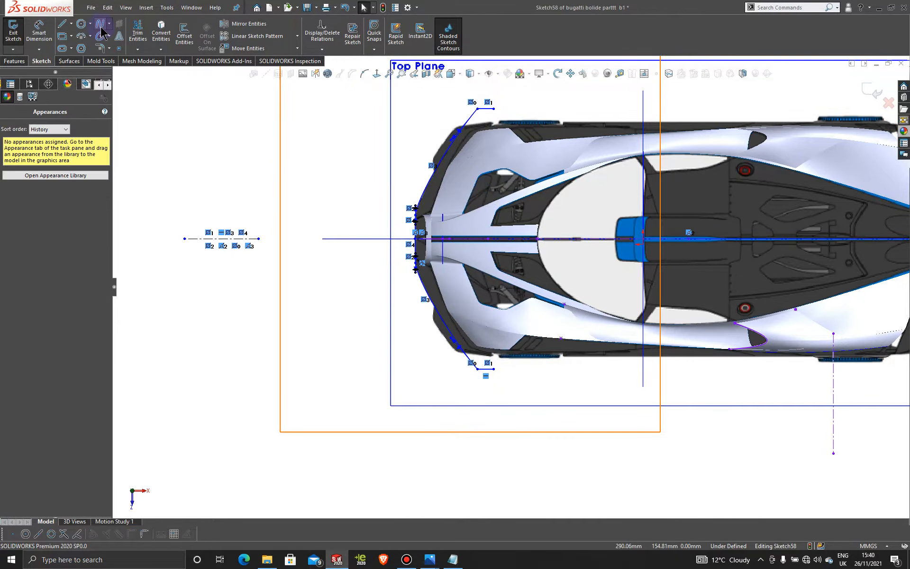
pyautogui.click(494, 109)
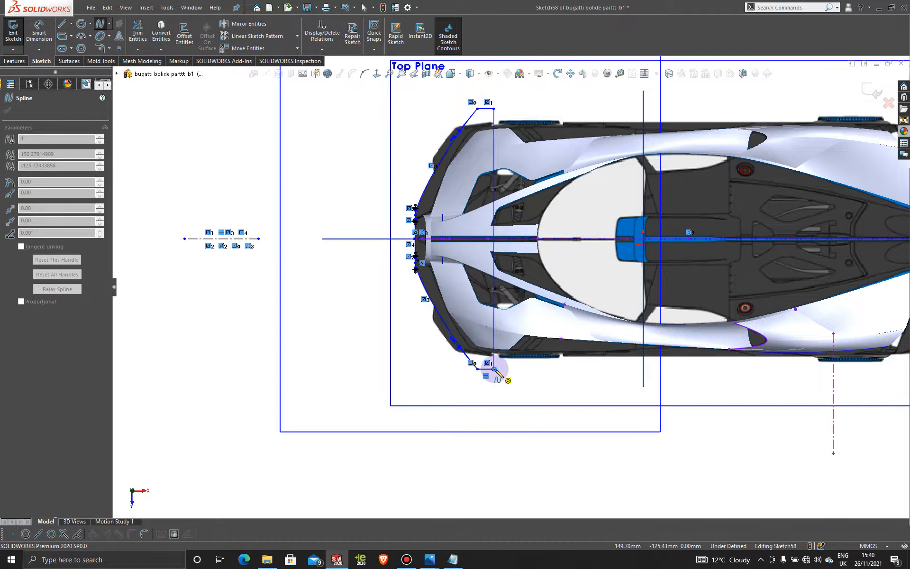
pyautogui.doubleClick(493, 369)
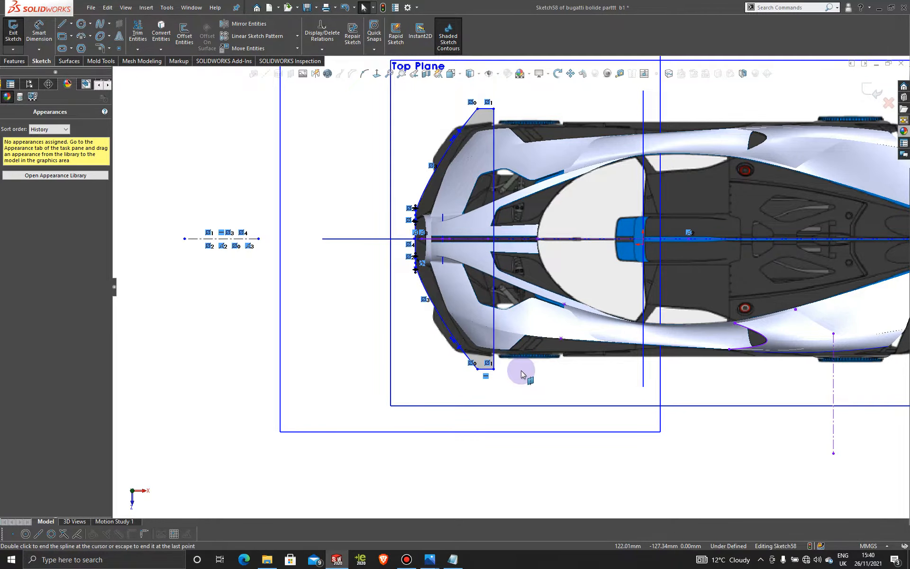
# Step: Bow the closing spline forward towards the nose by adjusting its end tangents to about -61.8° and -119.6°
pyautogui.click(497, 212)
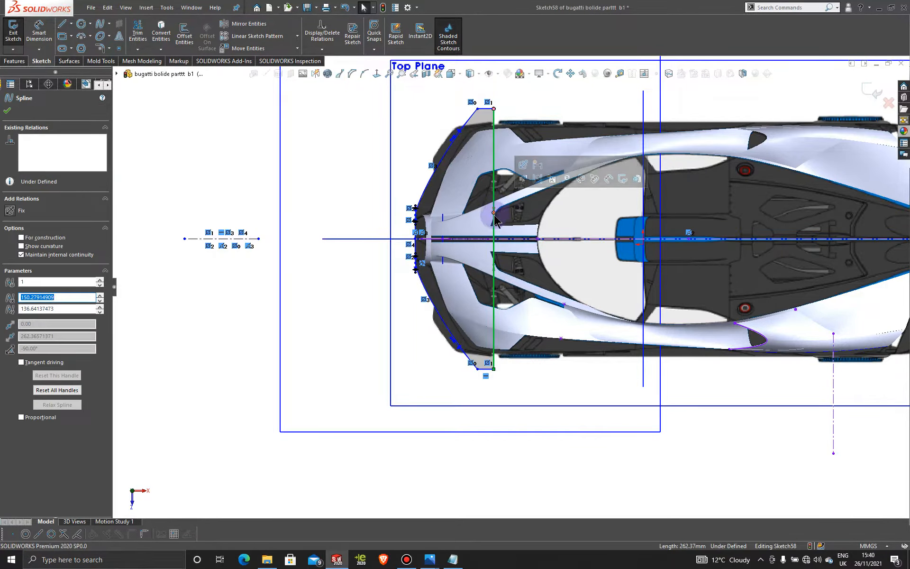
pyautogui.moveTo(494, 209); pyautogui.dragTo(477, 213)
pyautogui.moveTo(482, 301); pyautogui.dragTo(465, 301)
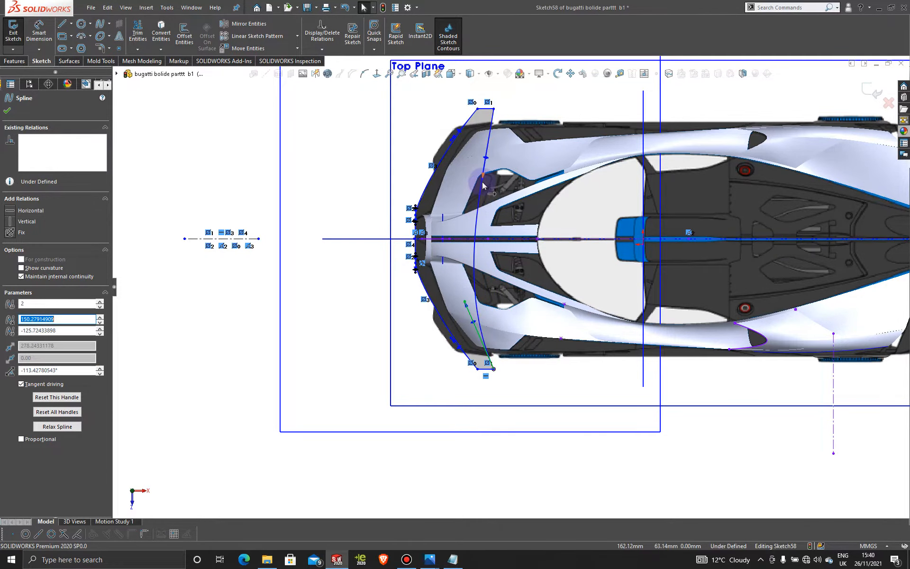
pyautogui.moveTo(480, 191); pyautogui.dragTo(461, 176)
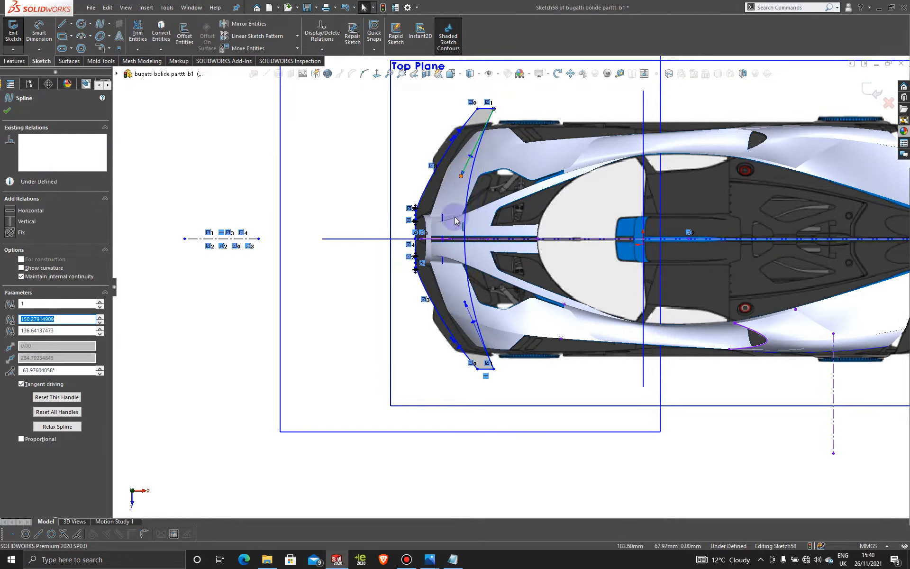
pyautogui.moveTo(464, 302); pyautogui.dragTo(450, 303)
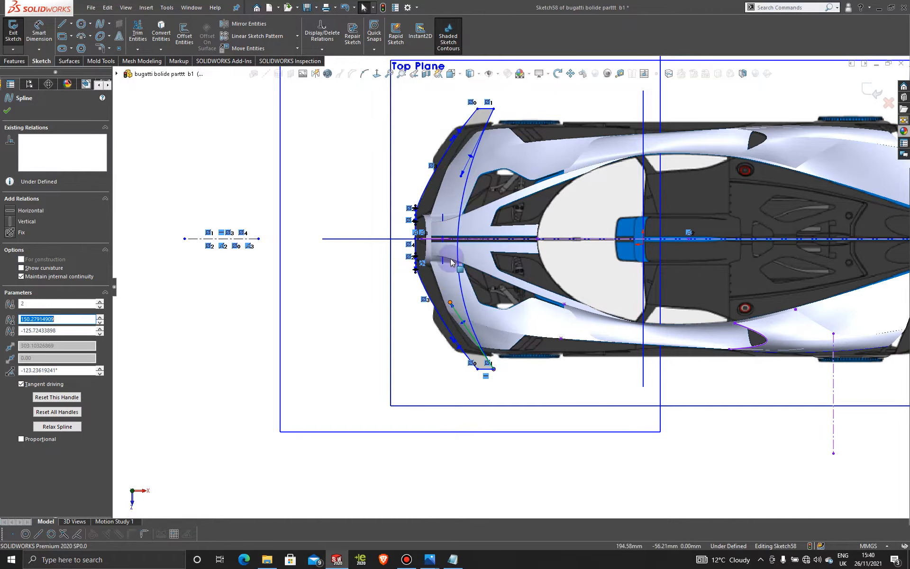
pyautogui.moveTo(461, 179); pyautogui.dragTo(457, 177)
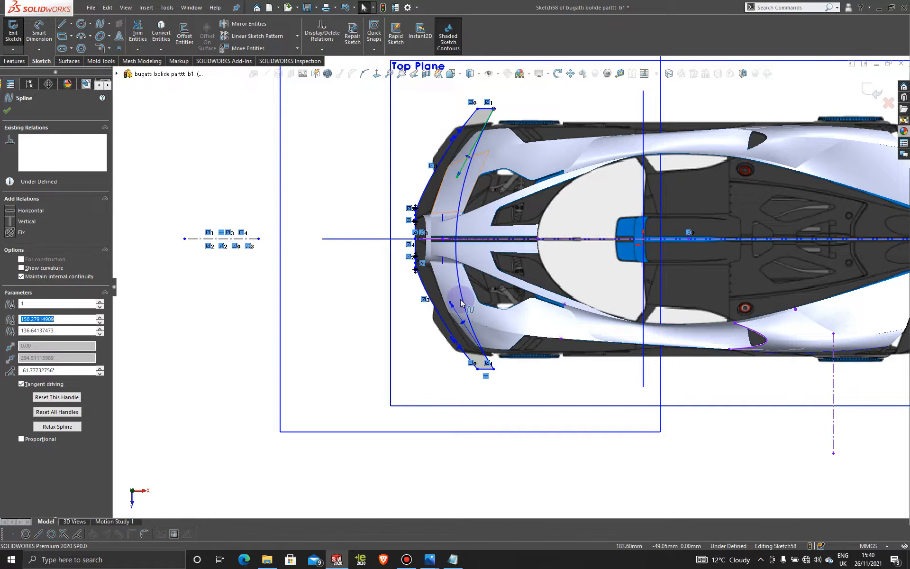
pyautogui.moveTo(449, 305); pyautogui.dragTo(456, 306)
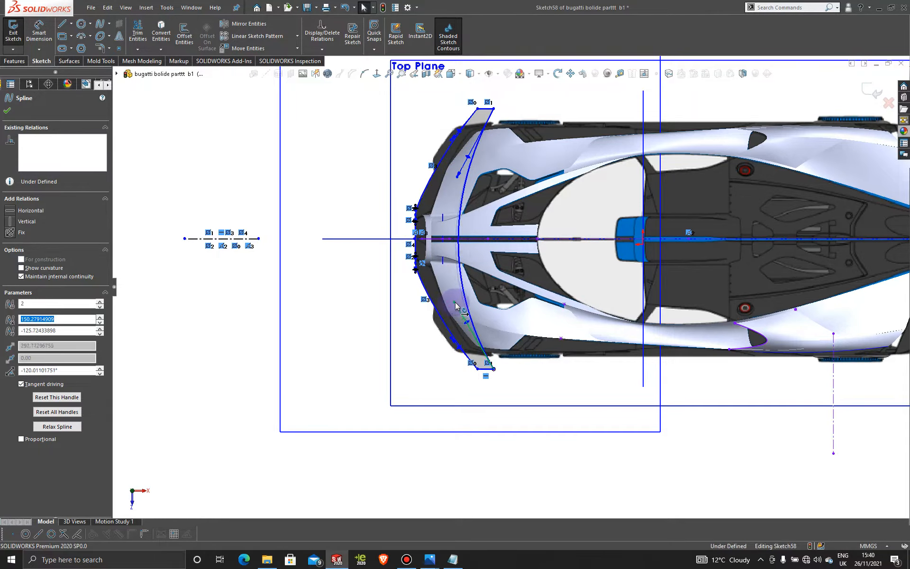
pyautogui.scroll(-2, 462, 251)
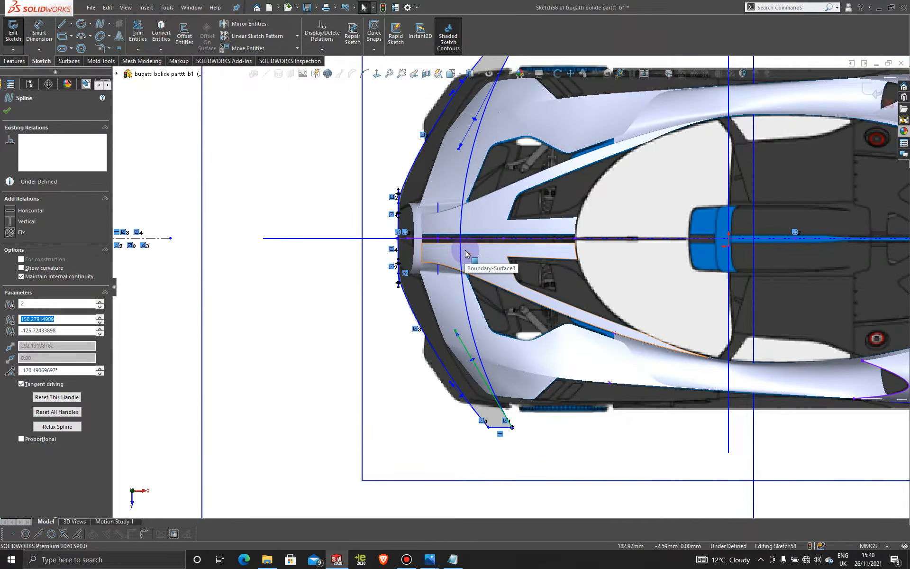
pyautogui.moveTo(456, 331); pyautogui.dragTo(456, 329)
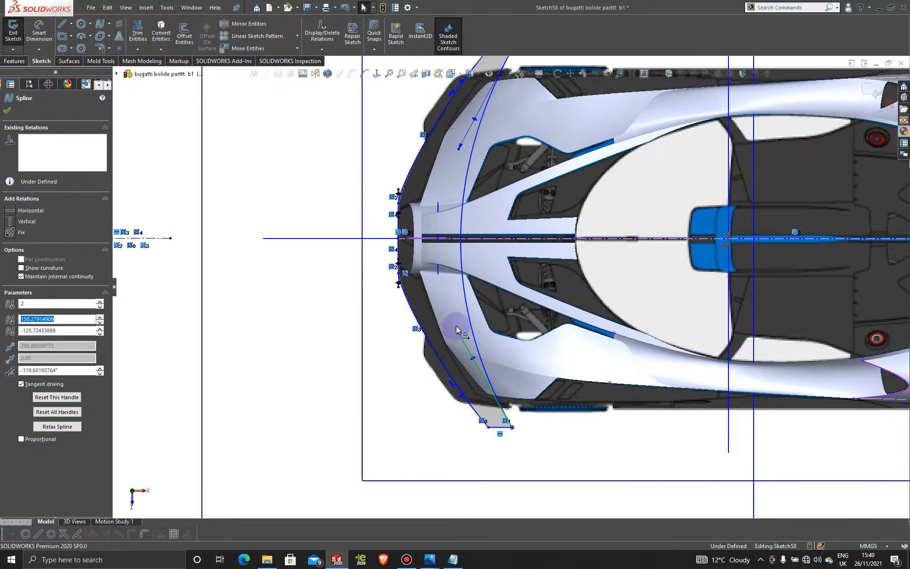
# Step: Move the mirrored short line's rear endpoint rearward to about X 142.6, Y 137.0 mm, widening both tips of the bumper outline
pyautogui.scroll(4, 499, 258)
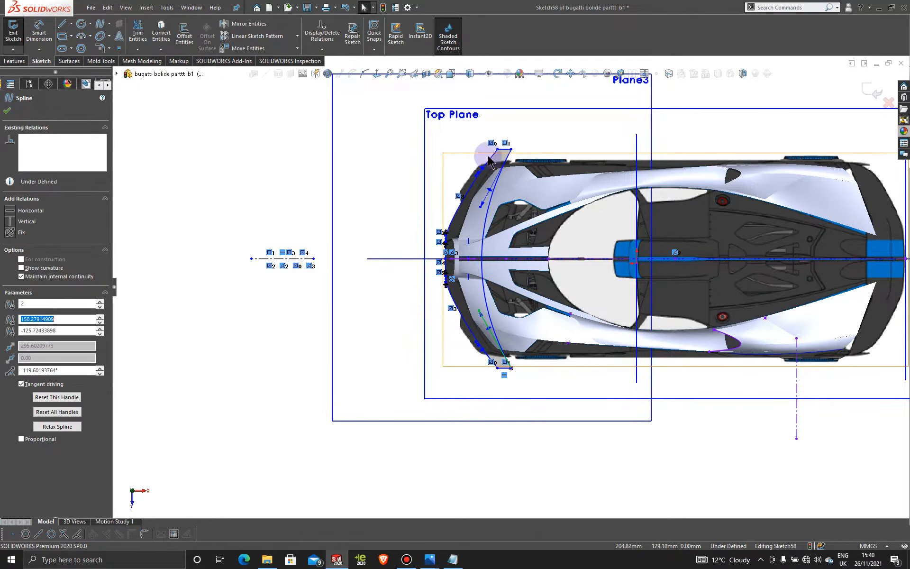
pyautogui.scroll(-2, 511, 174)
pyautogui.scroll(-2, 511, 174)
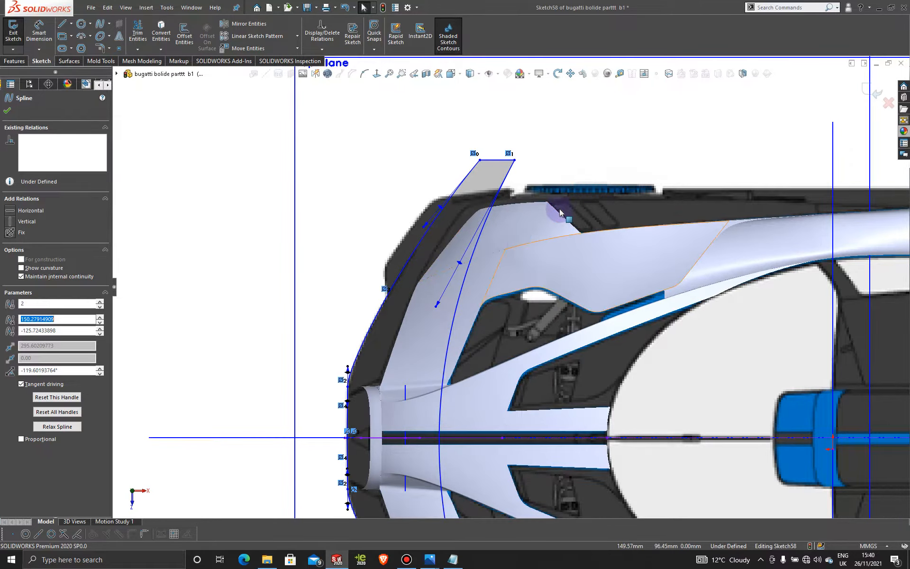
pyautogui.moveTo(515, 162); pyautogui.dragTo(532, 162)
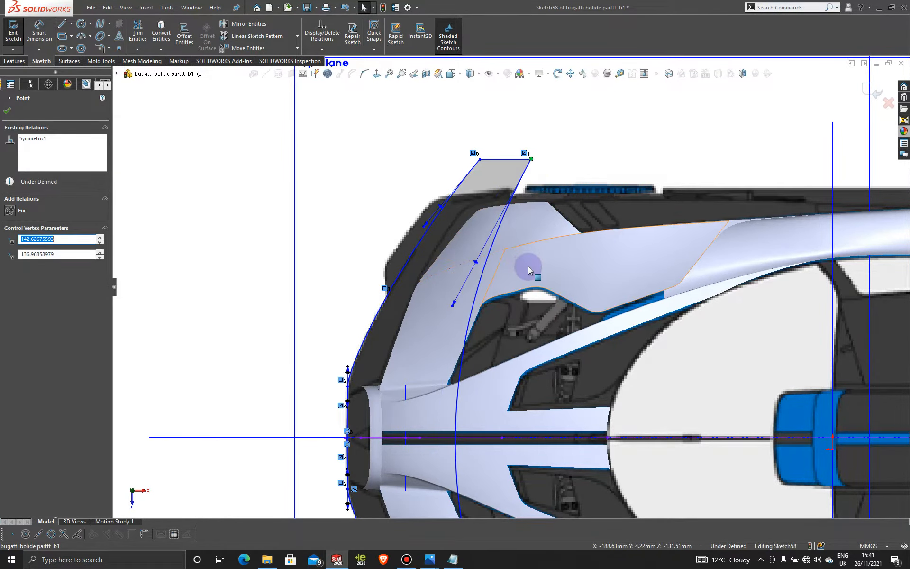
pyautogui.scroll(3, 528, 266)
pyautogui.scroll(-2, 520, 493)
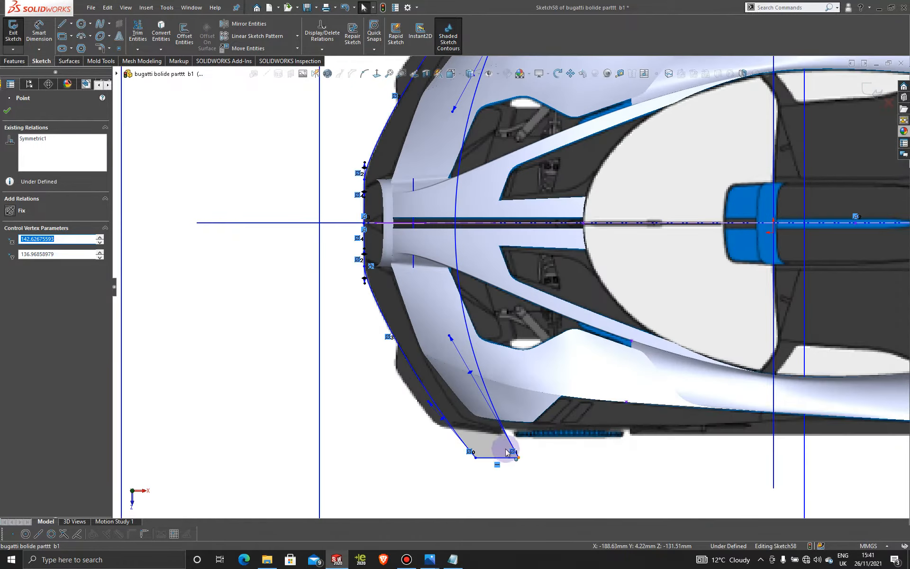
pyautogui.scroll(1, 468, 216)
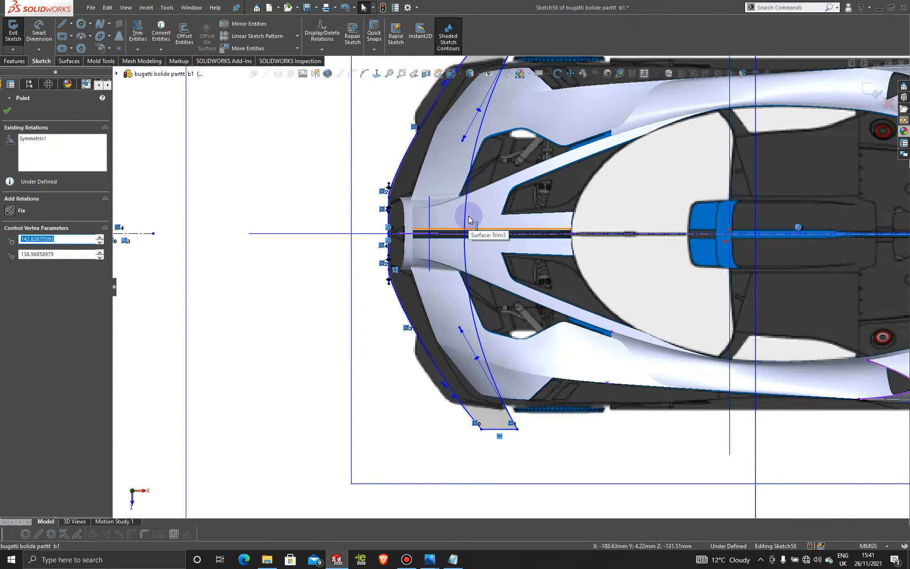
pyautogui.scroll(2, 474, 209)
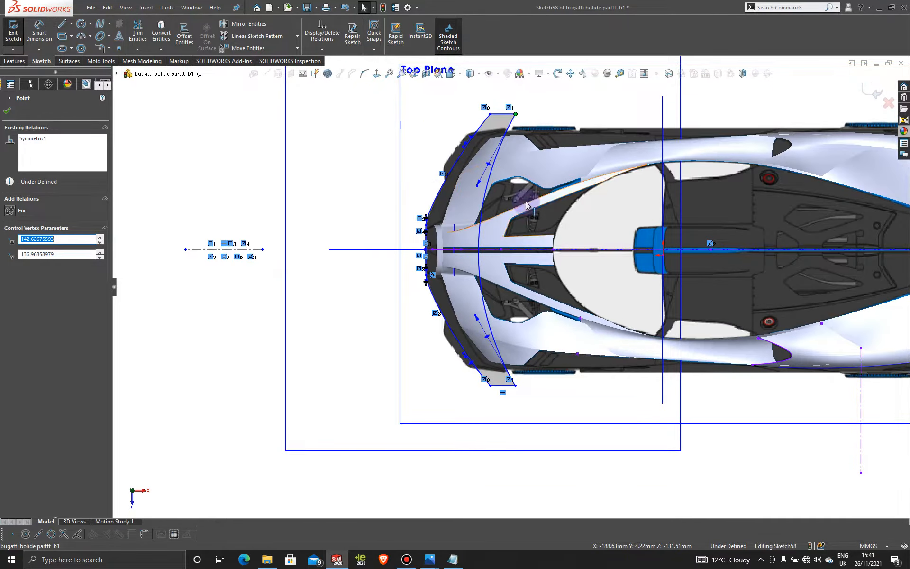
pyautogui.click(6, 113)
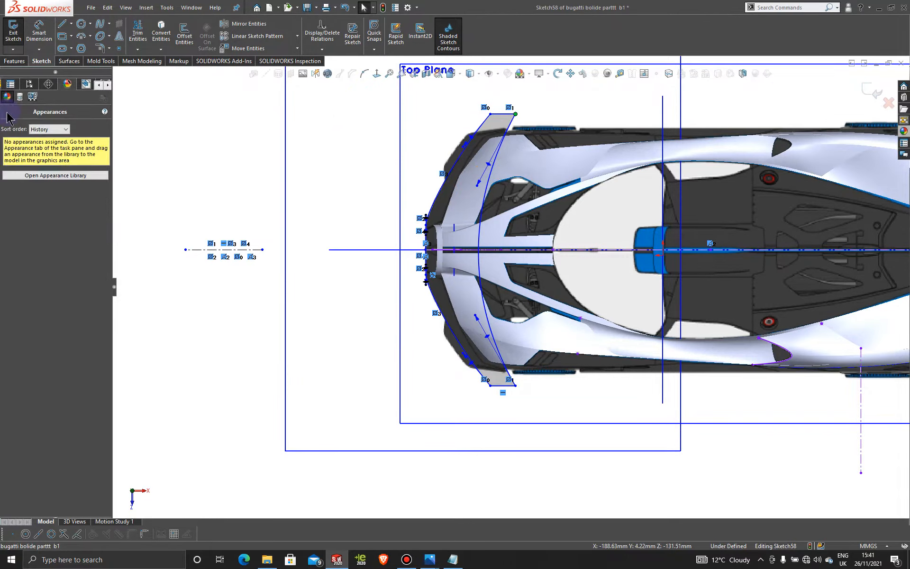
# Step: Create a planar surface from the closed bumper outline sketch
pyautogui.click(65, 62)
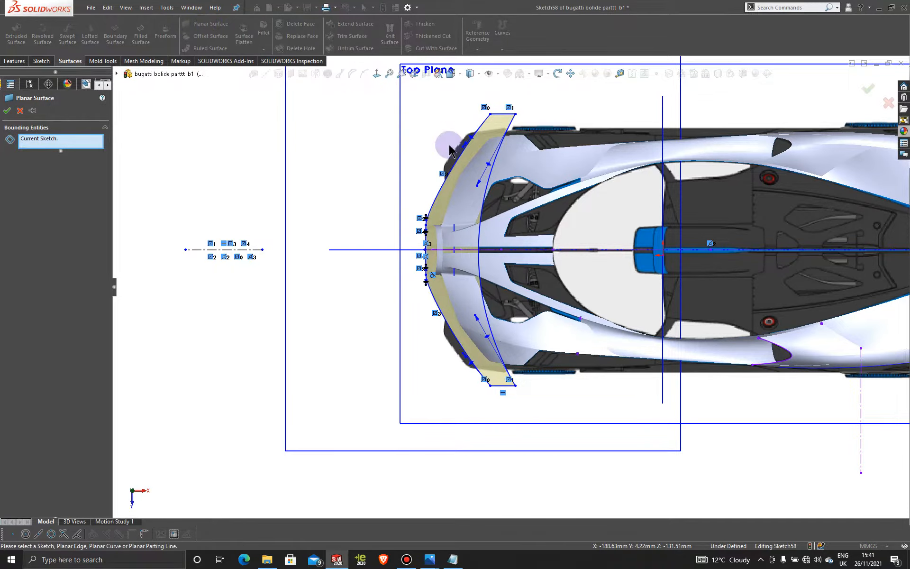
pyautogui.click(870, 89)
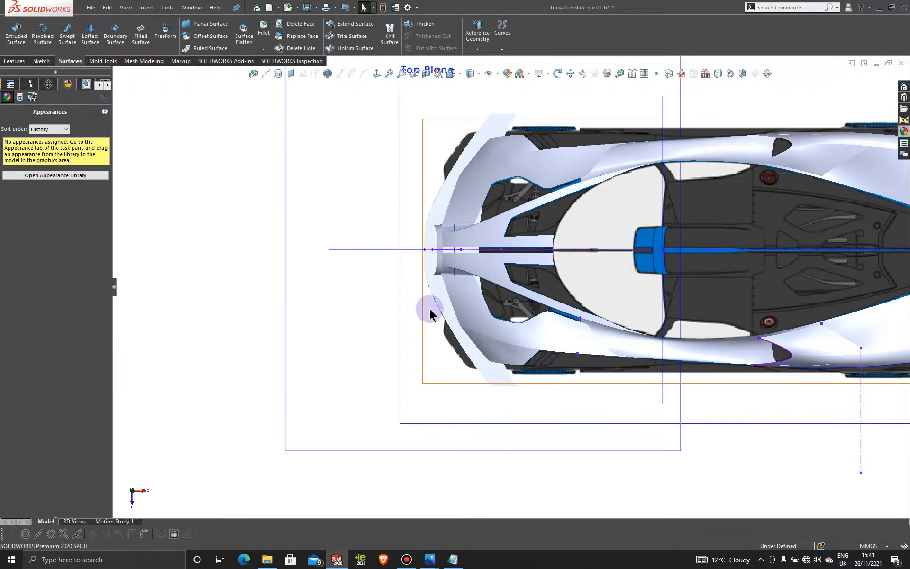
# Step: Apply the blue glass appearance to the whole body of the new planar bumper surface
pyautogui.scroll(-3, 526, 376)
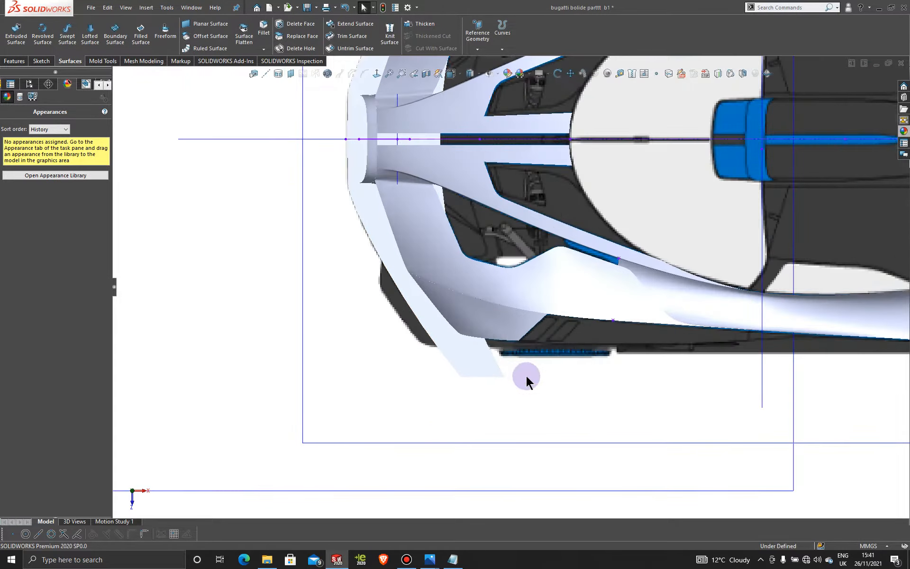
pyautogui.moveTo(526, 377)
pyautogui.mouseDown(button='middle')
pyautogui.moveTo(554, 365)
pyautogui.moveTo(545, 373)
pyautogui.moveTo(571, 376)
pyautogui.moveTo(523, 382)
pyautogui.moveTo(522, 360)
pyautogui.mouseUp(button='middle')
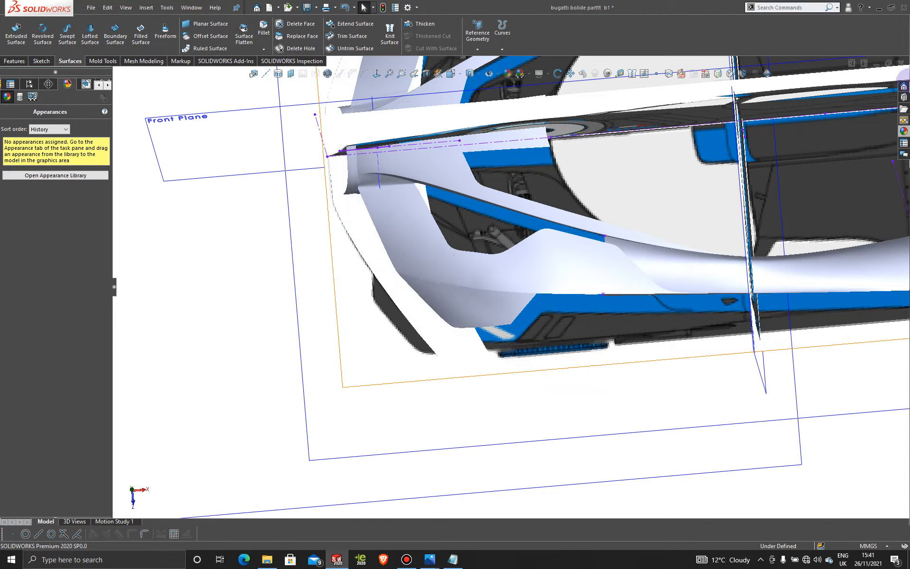
pyautogui.click(903, 131)
pyautogui.moveTo(863, 234); pyautogui.dragTo(427, 317)
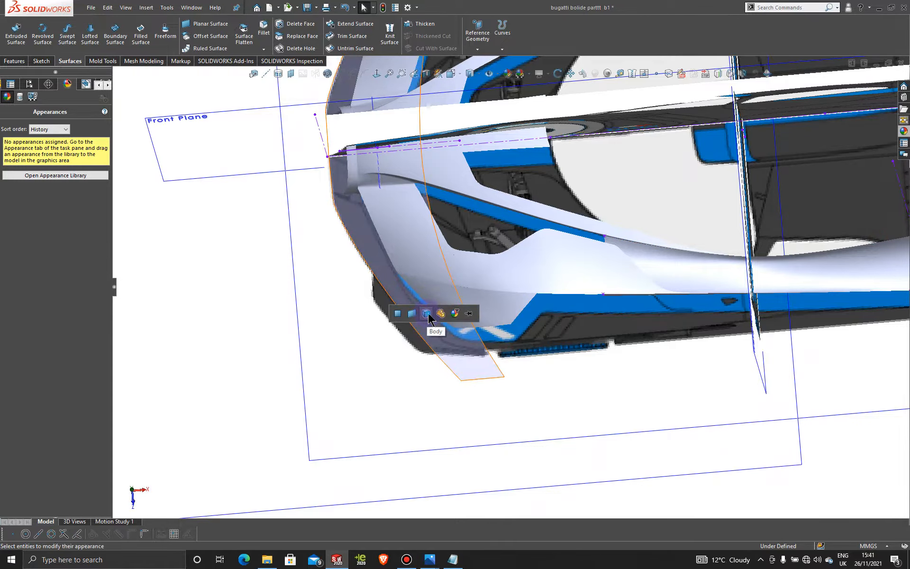
pyautogui.click(427, 313)
# Step: Start a new sketch on the Top Plane and view it face-on
pyautogui.moveTo(516, 375)
pyautogui.mouseDown(button='middle')
pyautogui.moveTo(536, 384)
pyautogui.moveTo(311, 383)
pyautogui.moveTo(204, 297)
pyautogui.moveTo(223, 280)
pyautogui.moveTo(234, 189)
pyautogui.moveTo(228, 77)
pyautogui.moveTo(229, 95)
pyautogui.moveTo(215, 85)
pyautogui.moveTo(223, 77)
pyautogui.moveTo(234, 90)
pyautogui.moveTo(256, 217)
pyautogui.moveTo(239, 88)
pyautogui.moveTo(229, 77)
pyautogui.mouseUp(button='middle')
pyautogui.scroll(-8, 433, 374)
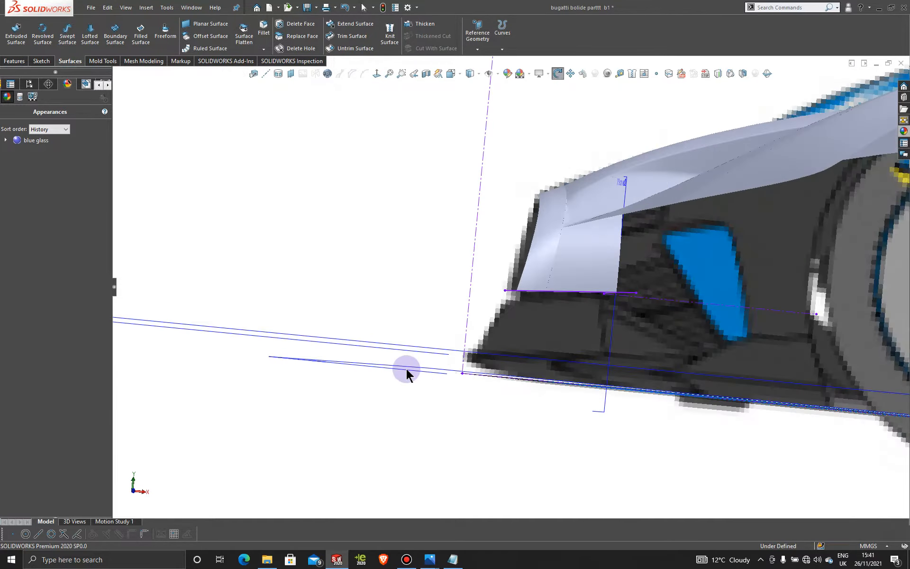
pyautogui.moveTo(406, 374)
pyautogui.mouseDown(button='middle')
pyautogui.moveTo(410, 400)
pyautogui.moveTo(411, 379)
pyautogui.moveTo(427, 399)
pyautogui.moveTo(428, 422)
pyautogui.moveTo(408, 417)
pyautogui.moveTo(426, 414)
pyautogui.mouseUp(button='middle')
pyautogui.press('Escape')
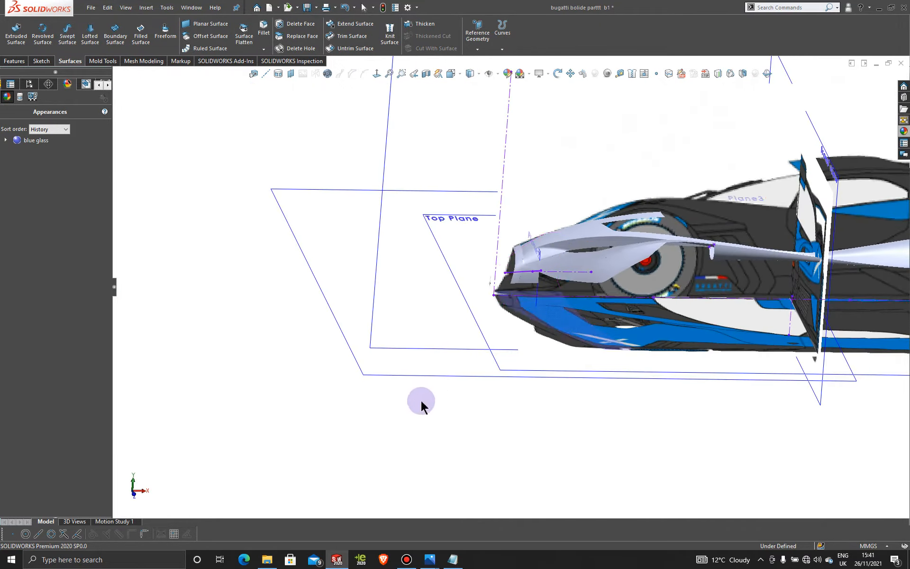
pyautogui.click(432, 218)
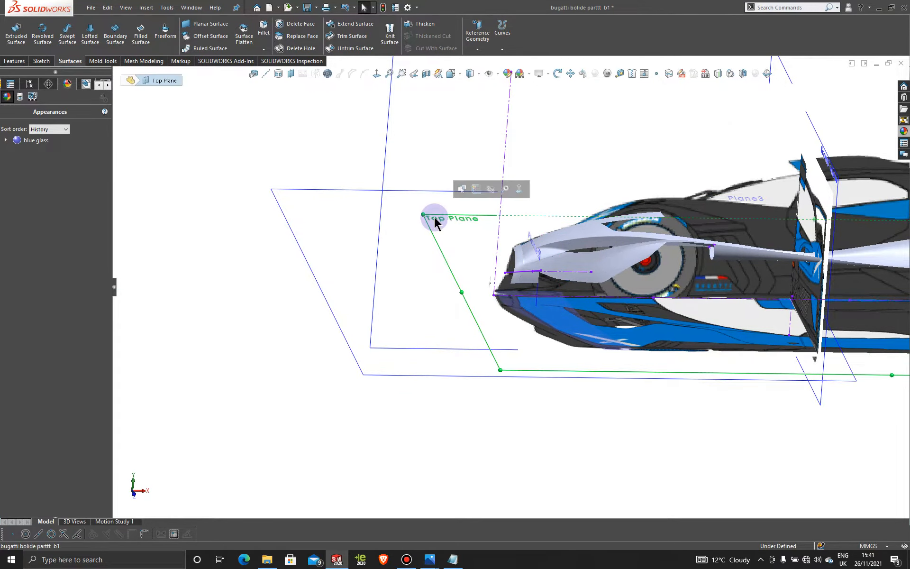
pyautogui.click(477, 189)
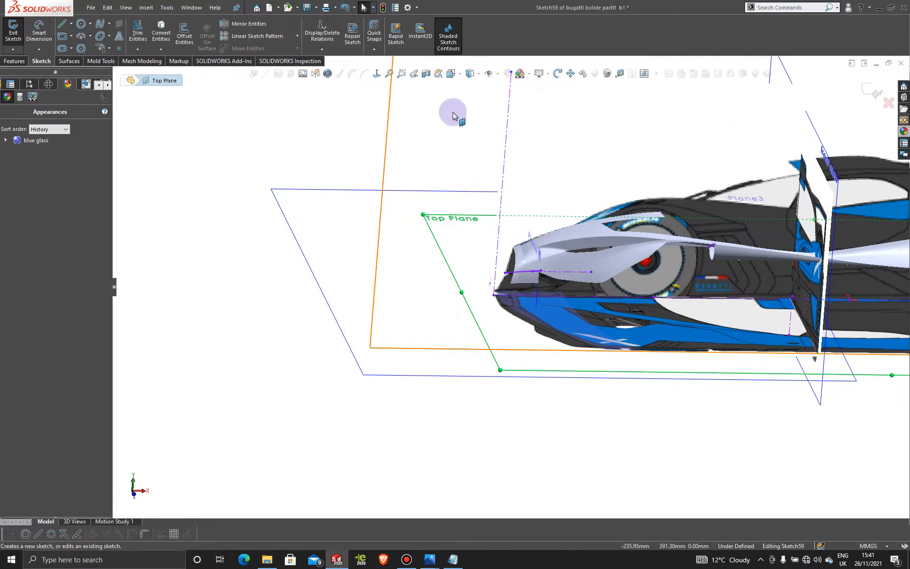
pyautogui.click(376, 74)
pyautogui.scroll(-4, 374, 348)
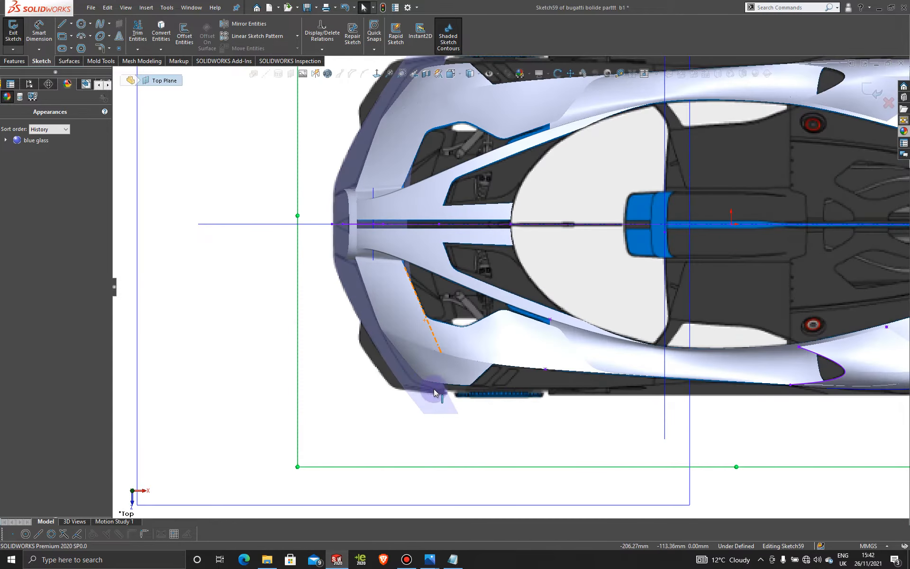
# Step: Sketch a slightly angled line about 54 mm long along the bumper's side edge, running forward from just ahead of the front wheel
pyautogui.scroll(-1, 440, 400)
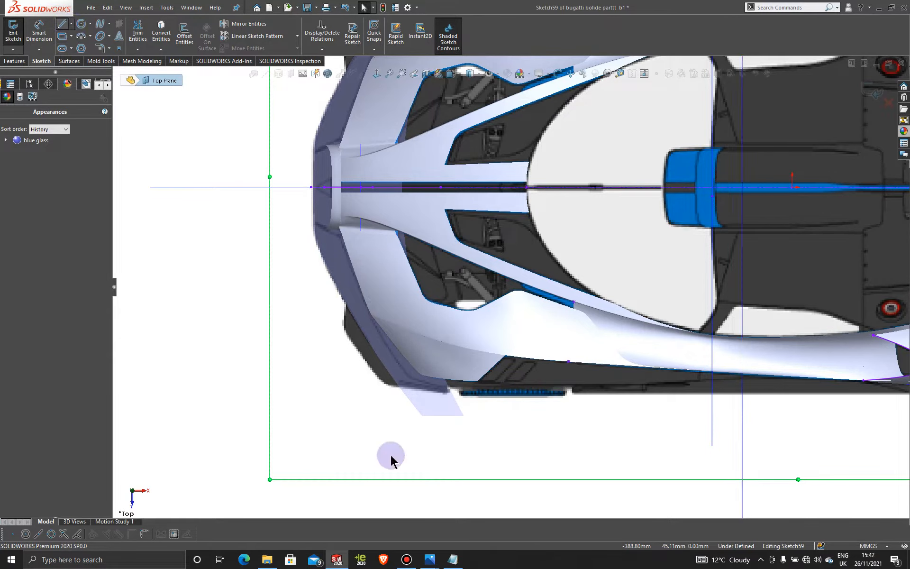
pyautogui.click(449, 392)
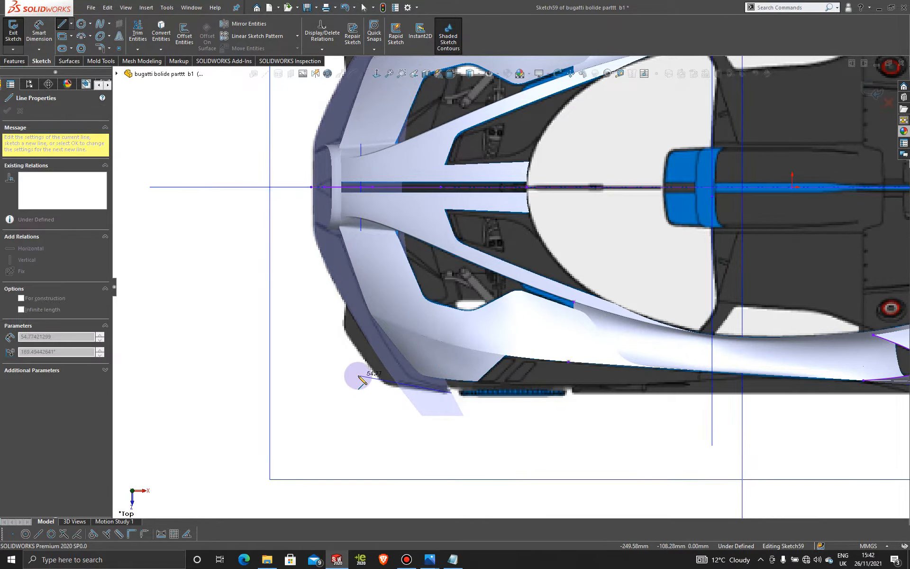
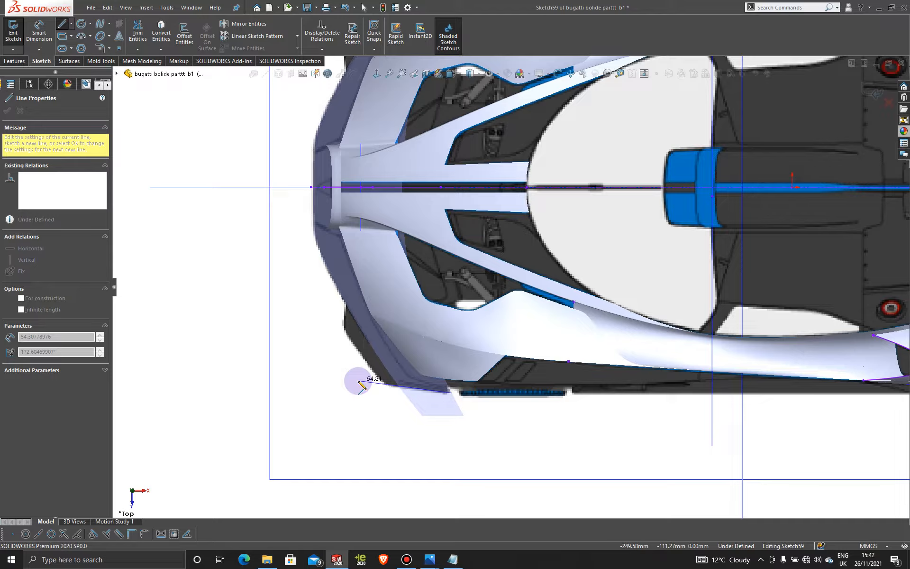
pyautogui.click(361, 385)
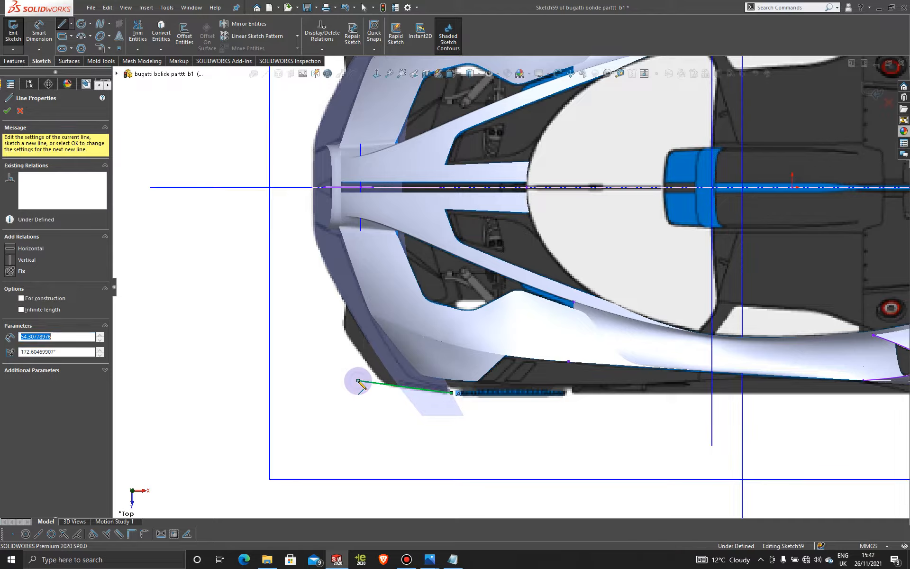
pyautogui.press('Escape')
# Step: Delete the relation at the side line's rear end and shift the line slightly inward towards the car's centreline
pyautogui.scroll(3, 396, 398)
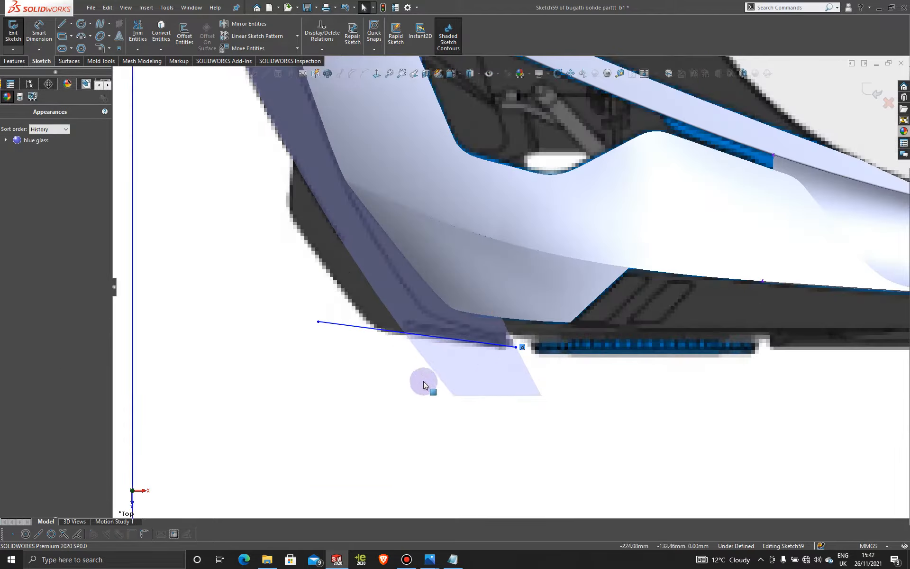
pyautogui.rightClick(522, 348)
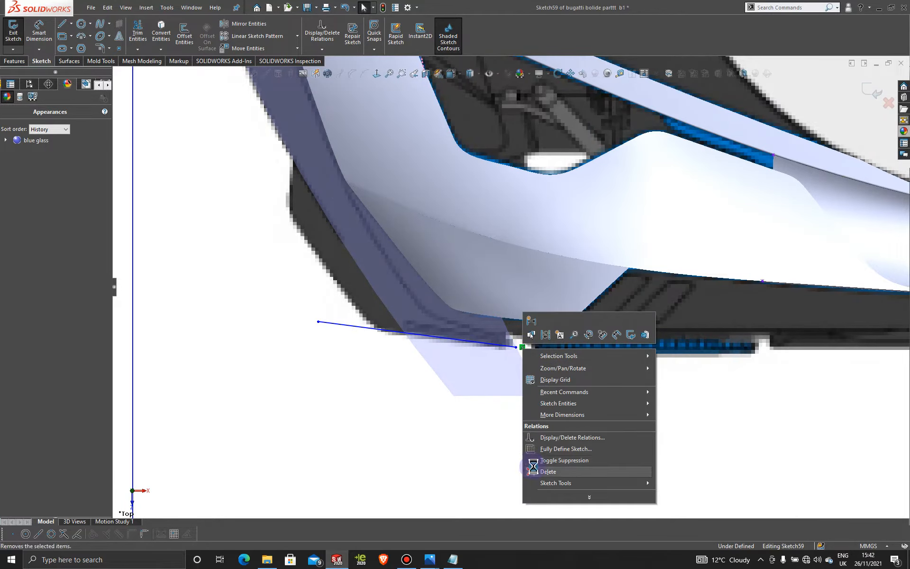
pyautogui.click(533, 471)
pyautogui.click(481, 343)
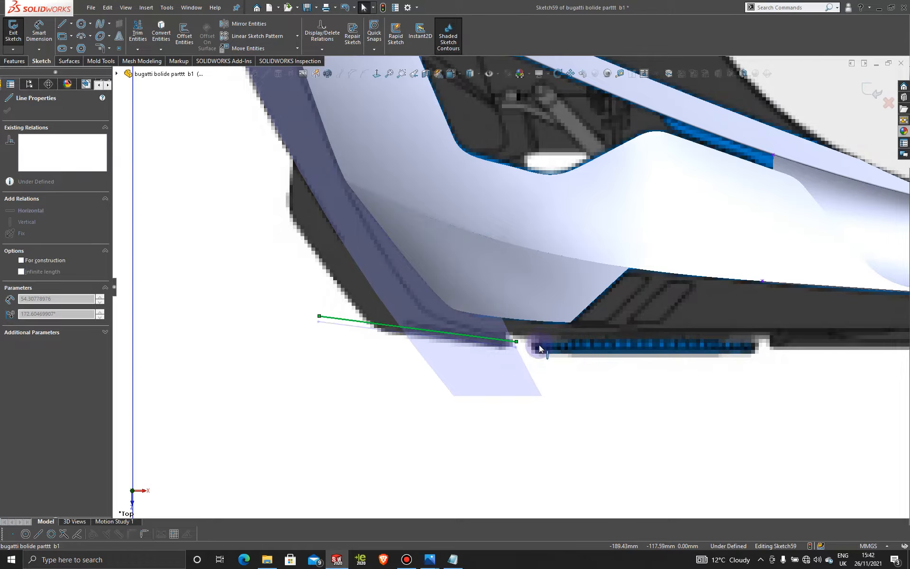
# Step: Nudge the bumper's side edge line slightly further inward to align it with the reference image
pyautogui.moveTo(540, 348)
pyautogui.mouseDown()
pyautogui.moveTo(545, 356)
pyautogui.moveTo(545, 343)
pyautogui.mouseUp()
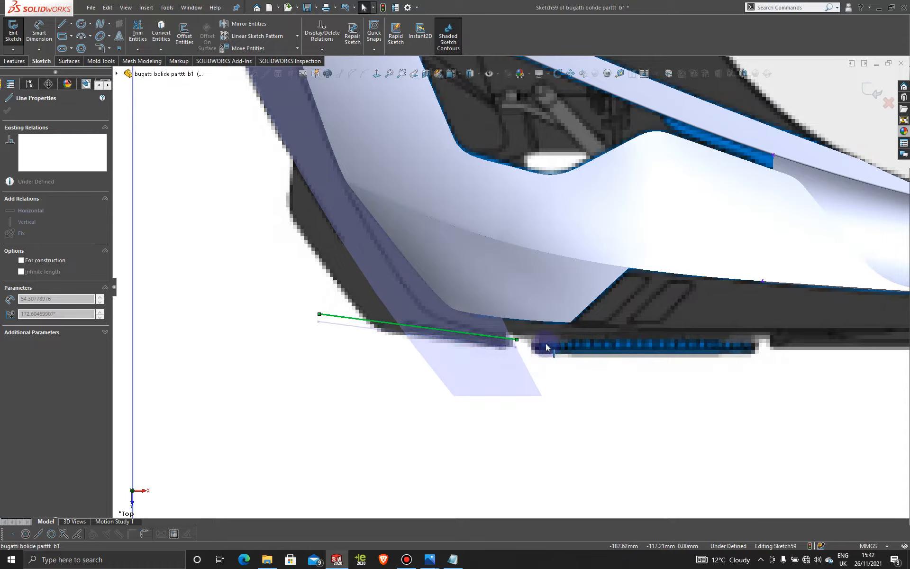
pyautogui.moveTo(545, 343); pyautogui.dragTo(545, 343)
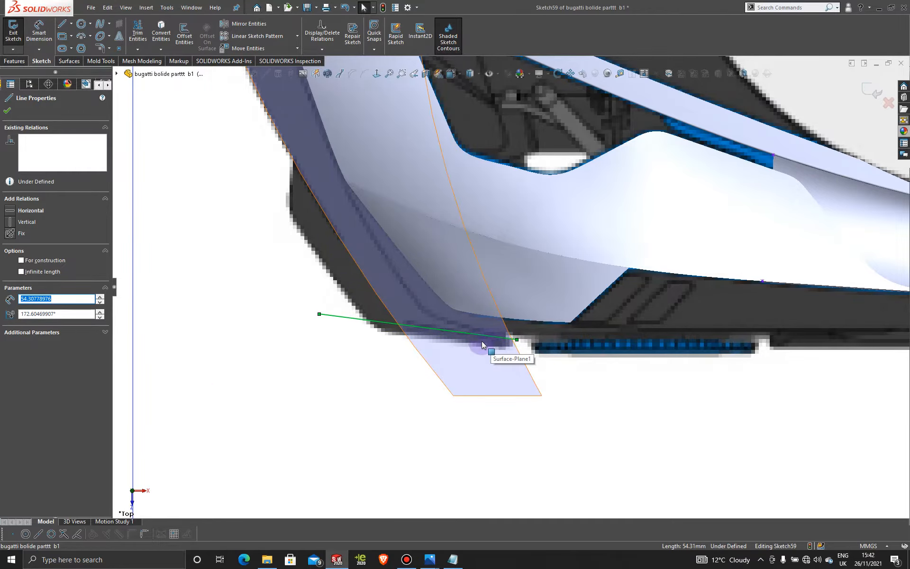
pyautogui.click(7, 112)
# Step: Sketch a horizontal centerline about 73 mm long ahead of the car's nose, aligned with the origin
pyautogui.scroll(6, 343, 273)
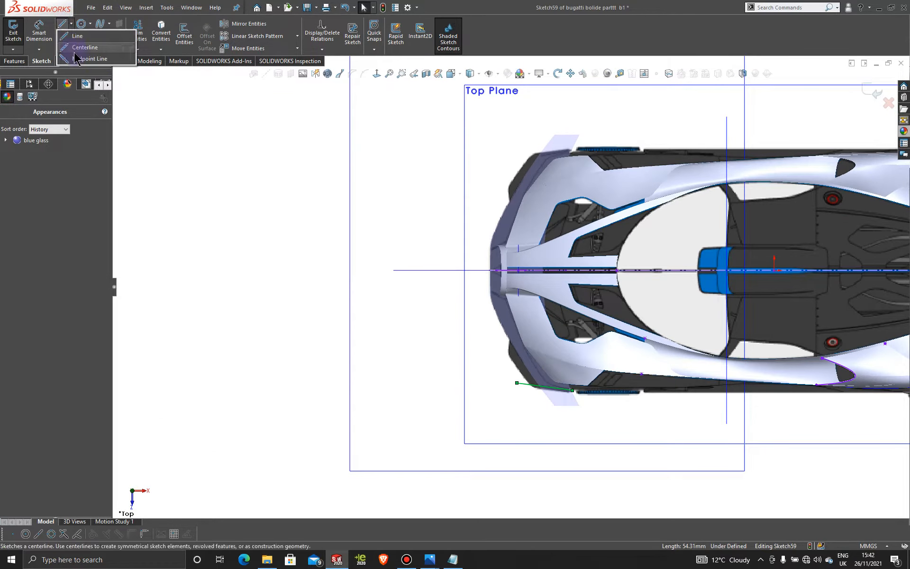
pyautogui.click(62, 24)
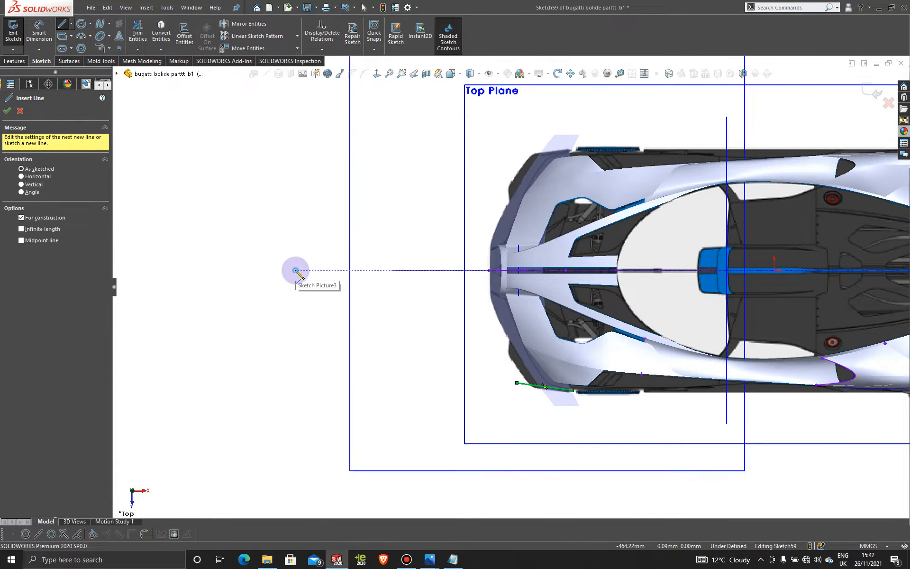
pyautogui.click(295, 270)
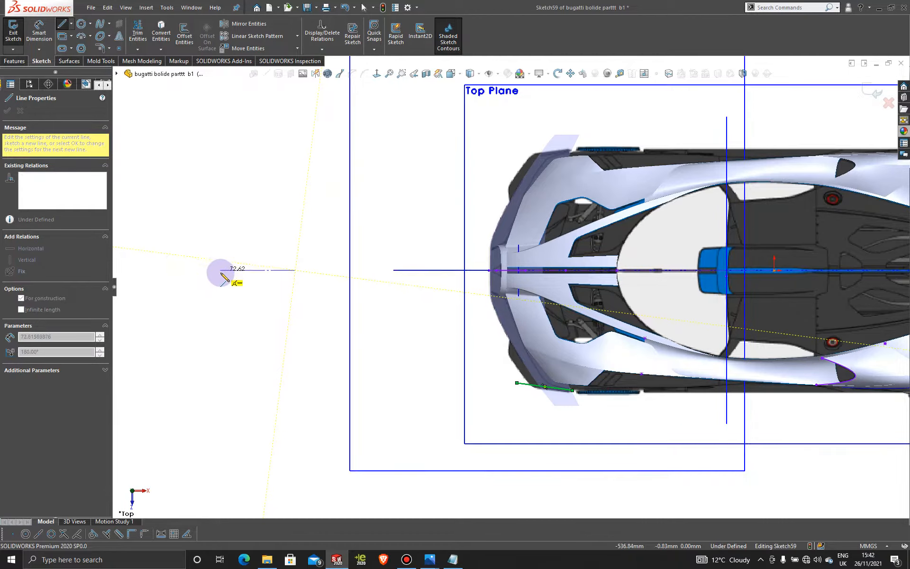
pyautogui.click(221, 270)
pyautogui.press('Escape')
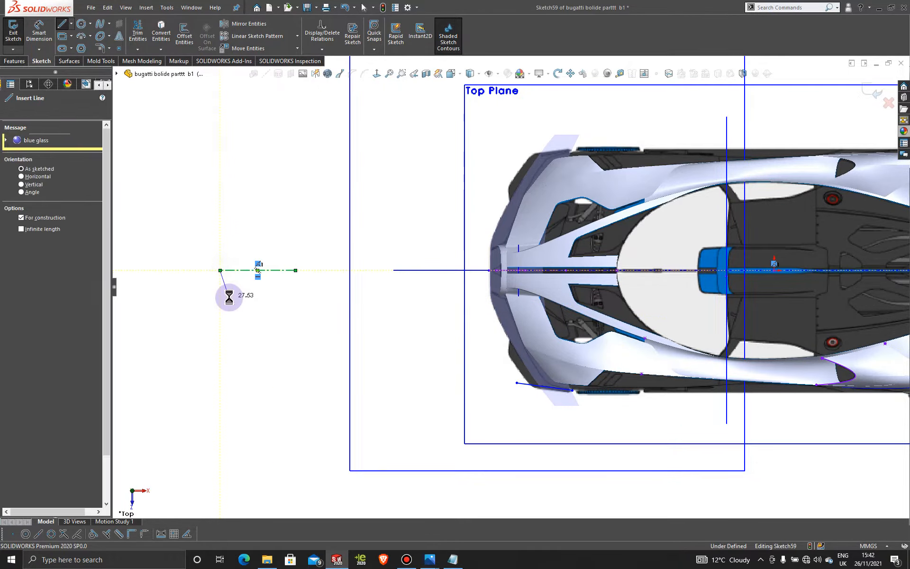
pyautogui.scroll(3, 538, 355)
pyautogui.scroll(-3, 543, 351)
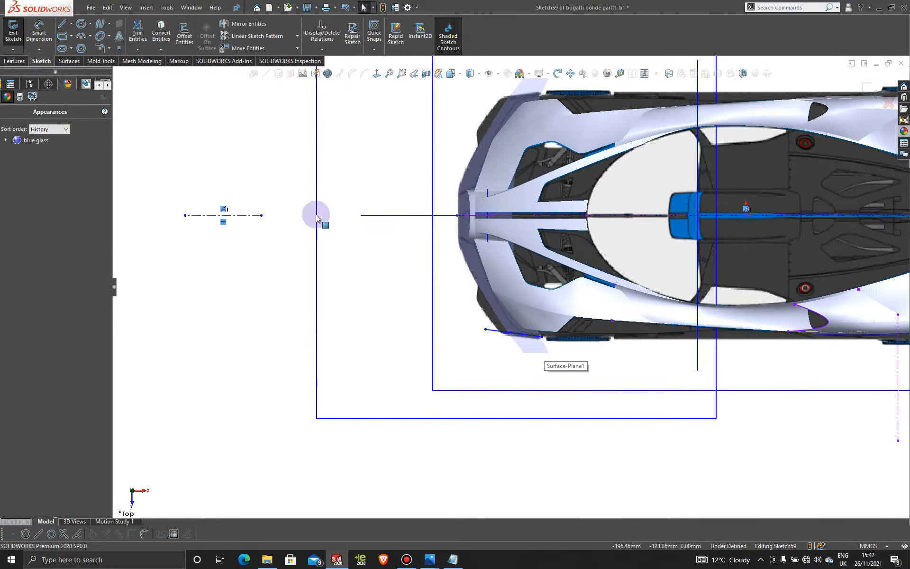
# Step: Mirror the bumper's side edge line about the new centerline, keeping the original
pyautogui.click(246, 24)
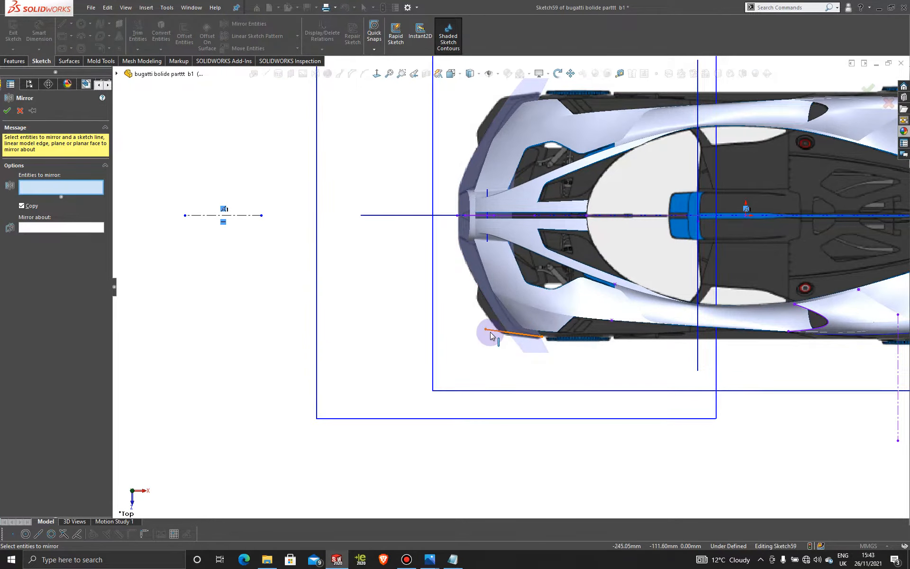
pyautogui.click(488, 329)
pyautogui.click(83, 228)
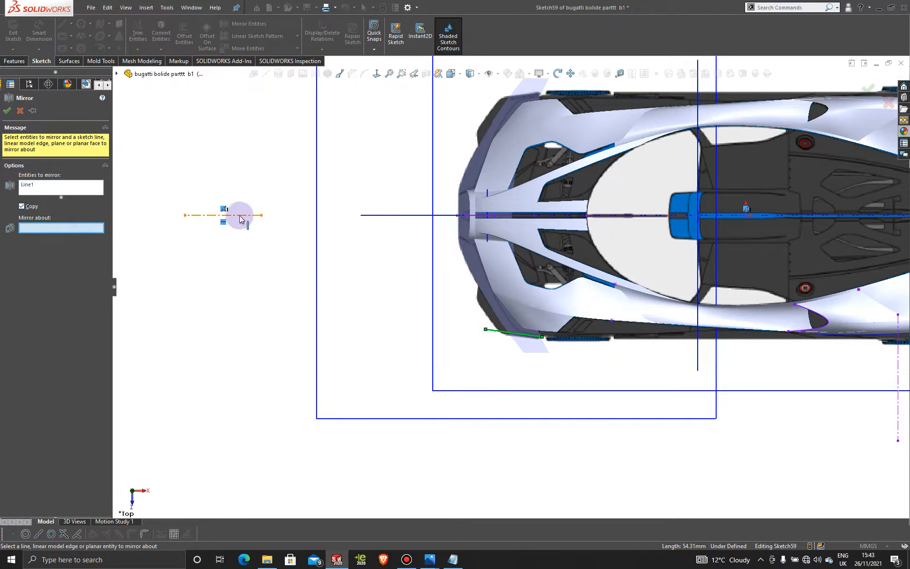
pyautogui.click(240, 215)
pyautogui.press('f')
pyautogui.click(8, 112)
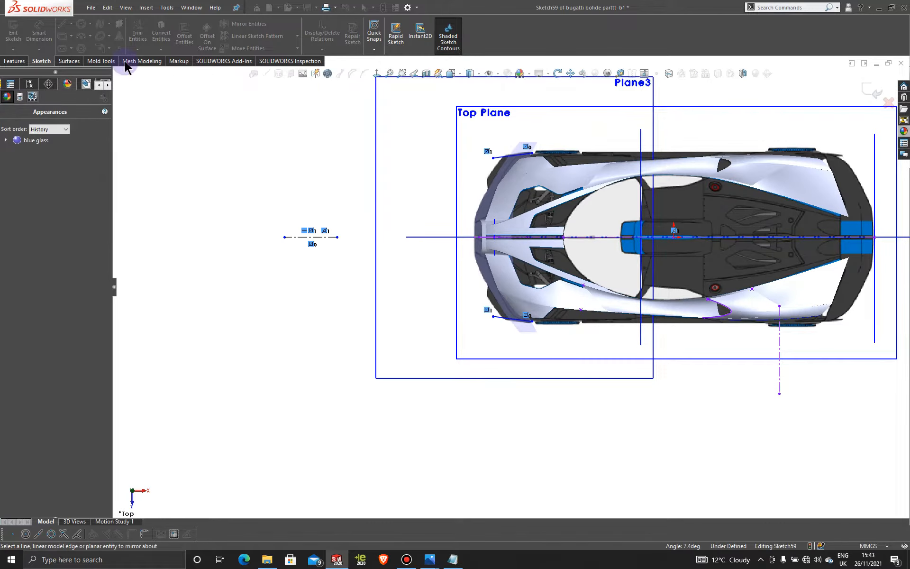
# Step: Trim the planar bumper surface with the side line sketch, removing the outer corner pieces on both sides
pyautogui.click(70, 60)
pyautogui.click(343, 37)
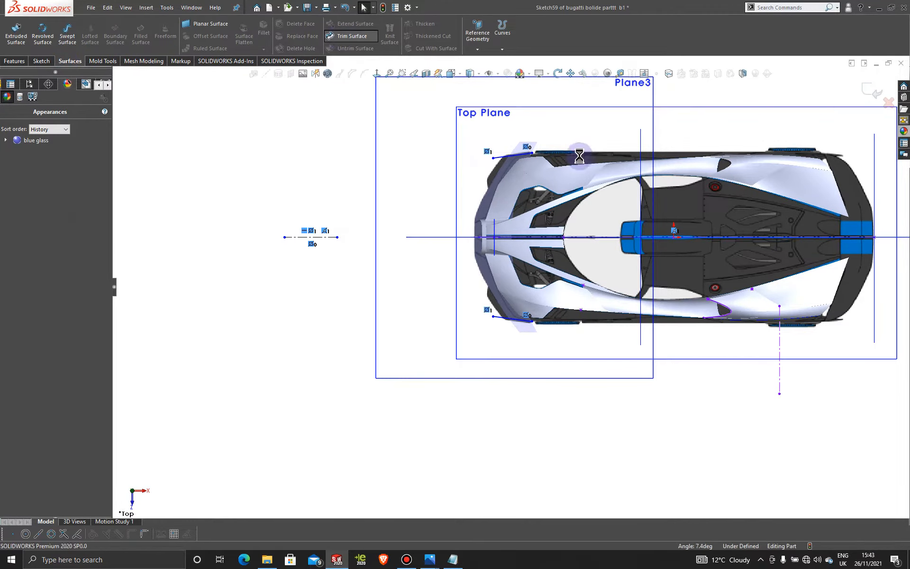
pyautogui.click(522, 151)
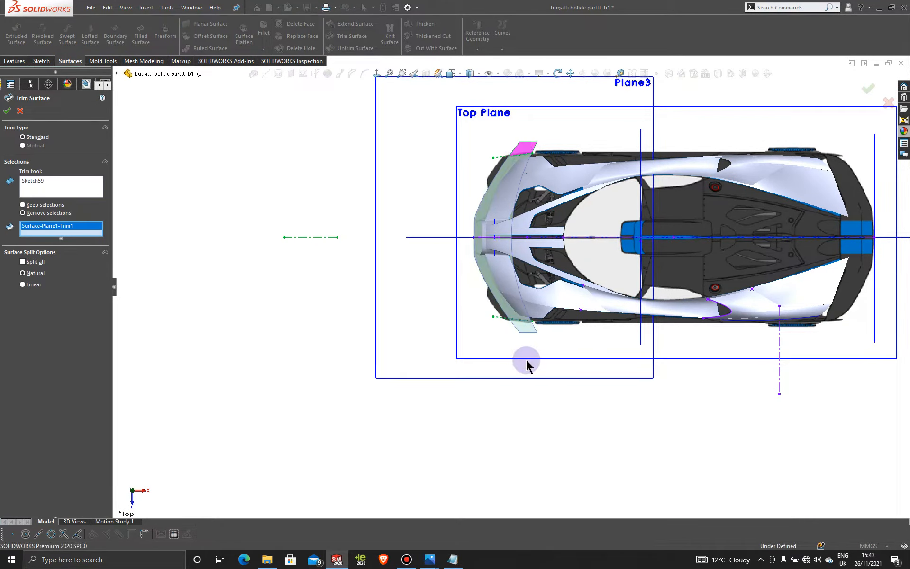
pyautogui.click(524, 326)
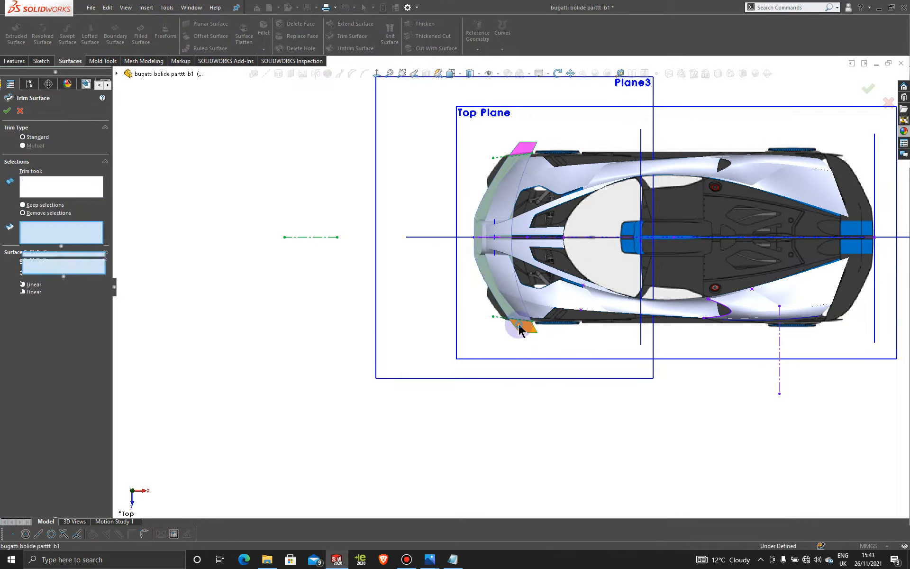
pyautogui.click(7, 111)
# Step: Remove the blue glass appearance from the part
pyautogui.moveTo(600, 335); pyautogui.dragTo(545, 246, button='middle')
pyautogui.rightClick(50, 142)
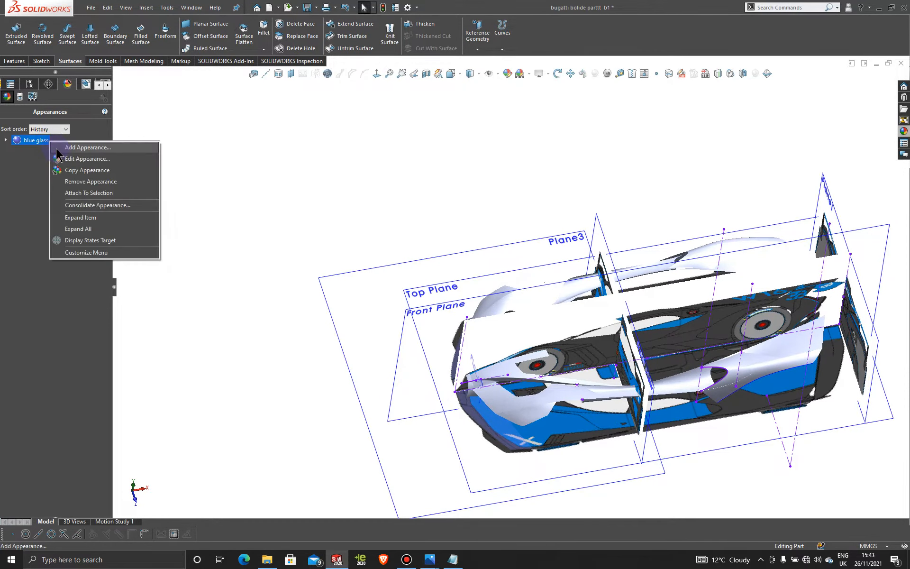
pyautogui.click(93, 182)
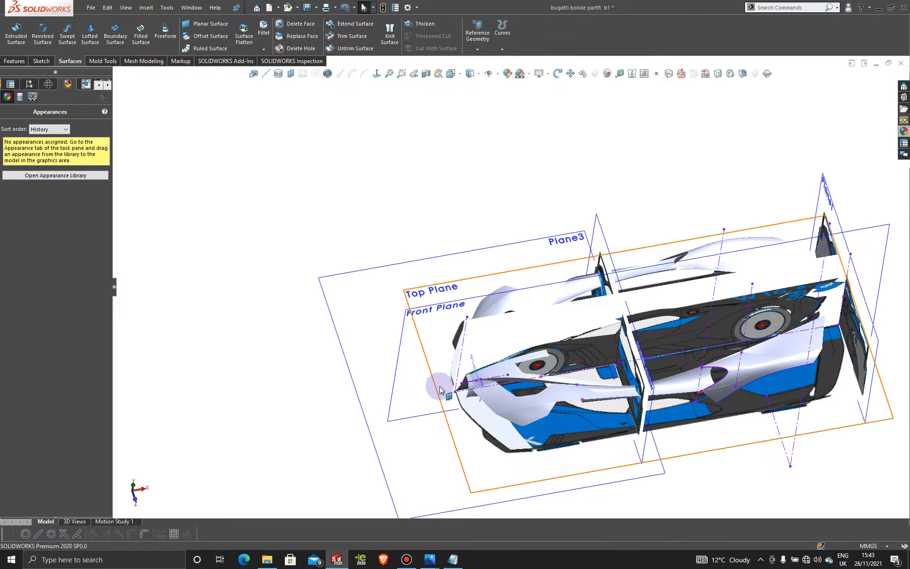
# Step: Start a new sketch on the face of the trimmed planar bumper surface
pyautogui.scroll(-3, 570, 429)
pyautogui.moveTo(365, 407); pyautogui.dragTo(357, 451, button='middle')
pyautogui.scroll(-5, 357, 451)
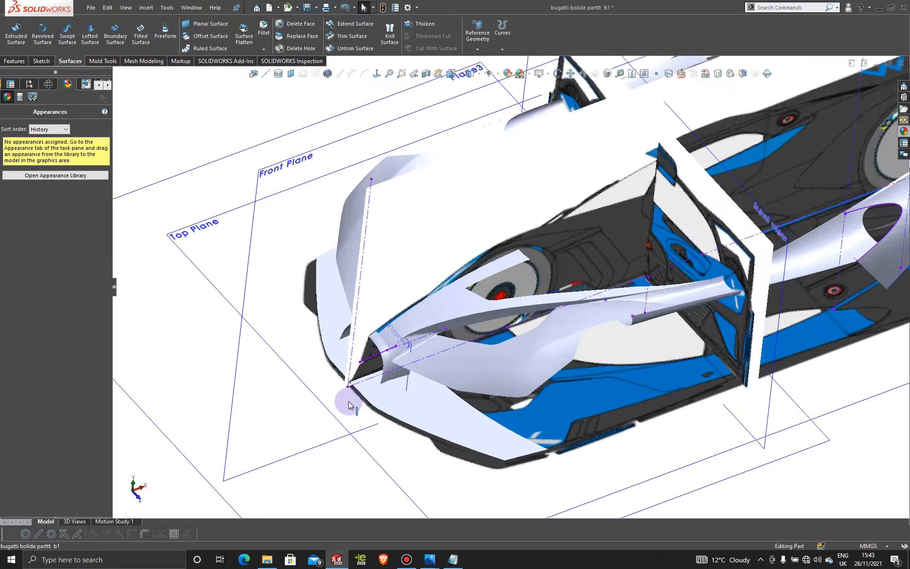
pyautogui.click(455, 375)
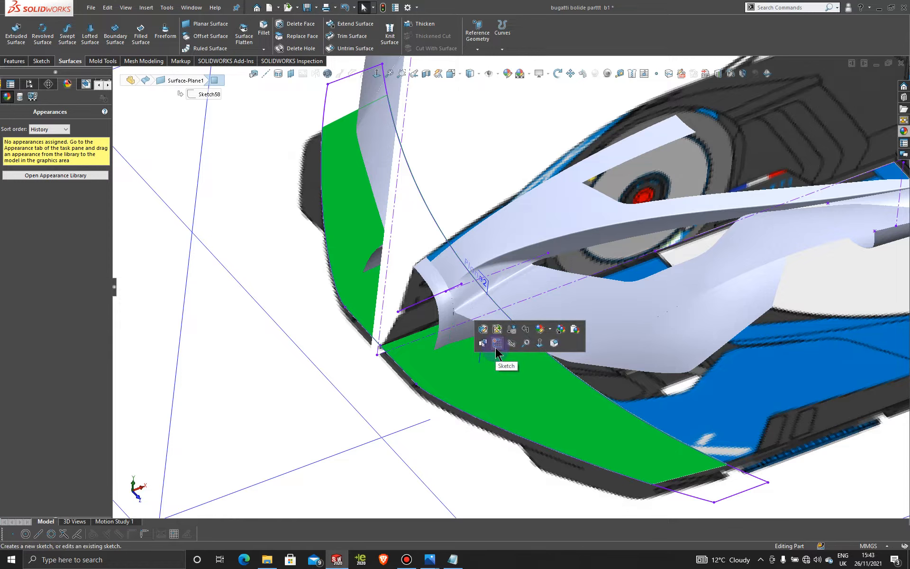
pyautogui.click(495, 348)
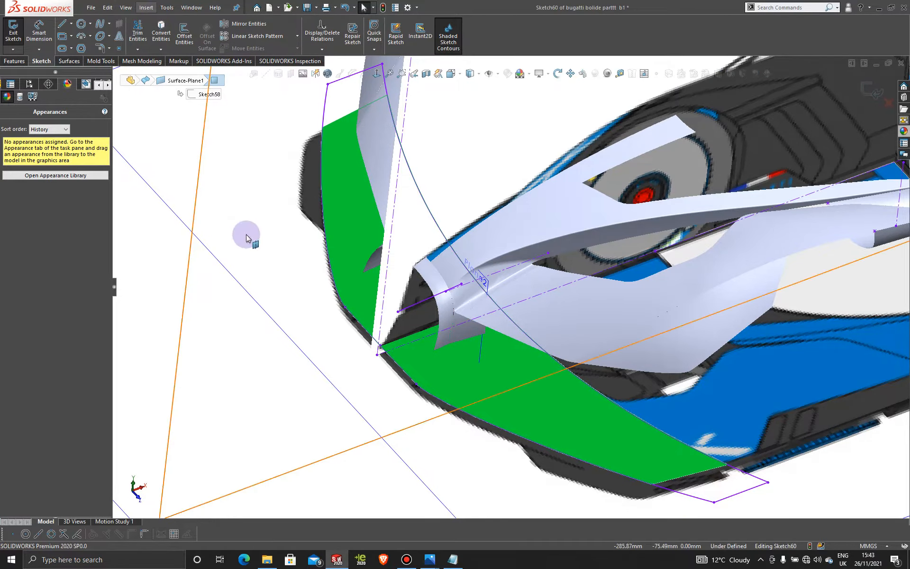
# Step: Convert the whole outline of the planar bumper surface into the sketch and undo that conversion
pyautogui.click(158, 38)
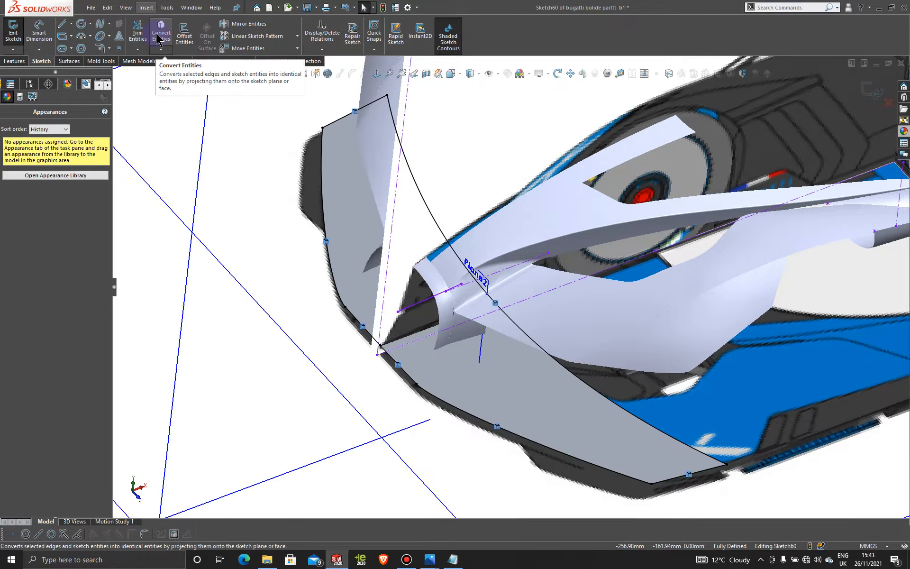
pyautogui.hotkey('ctrl', 'z')
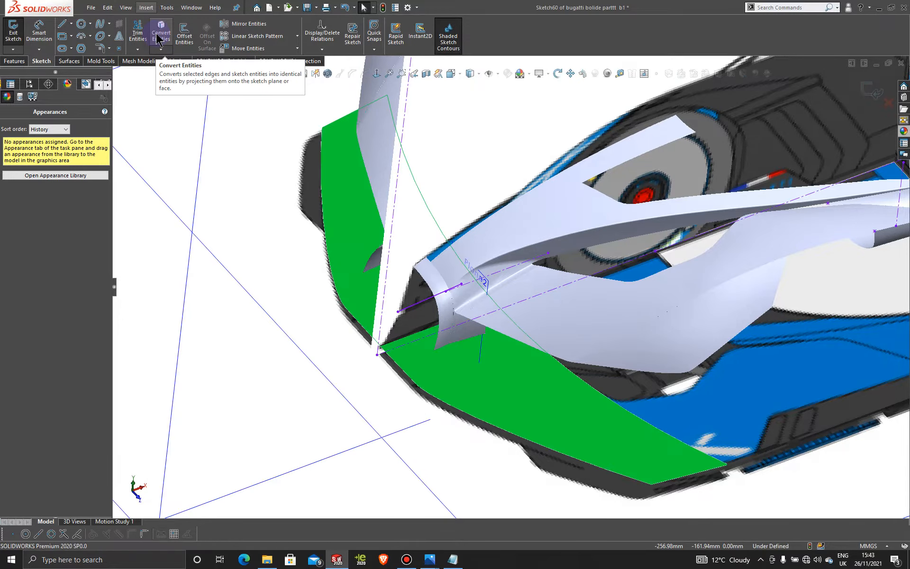
pyautogui.click(168, 116)
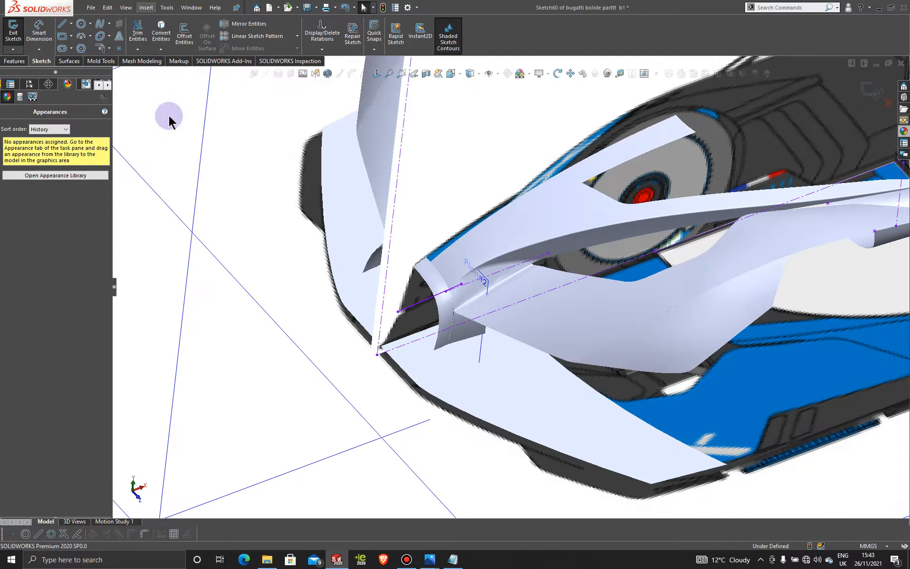
# Step: Convert the two lower edges of the nose surface on each side of the car, four in total, into the sketch
pyautogui.click(161, 31)
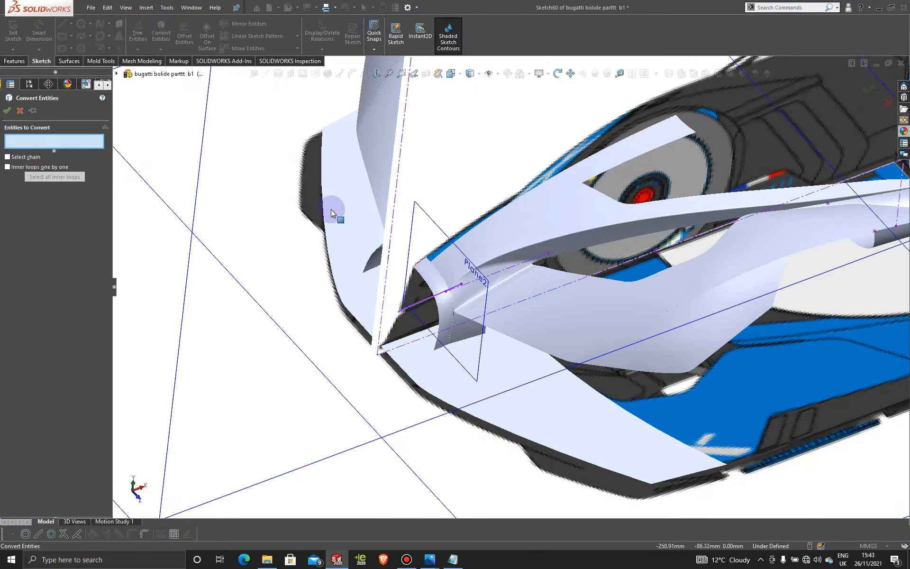
pyautogui.click(459, 345)
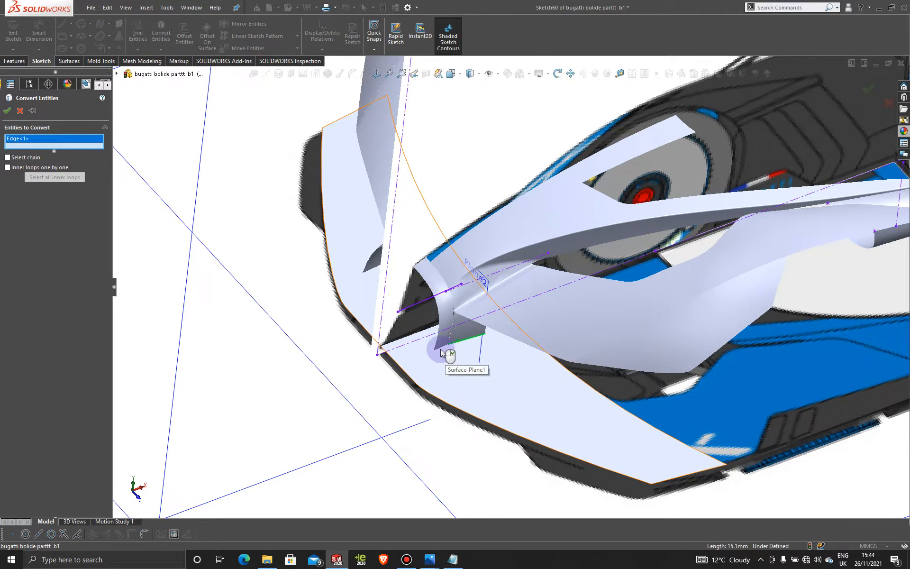
pyautogui.click(439, 351)
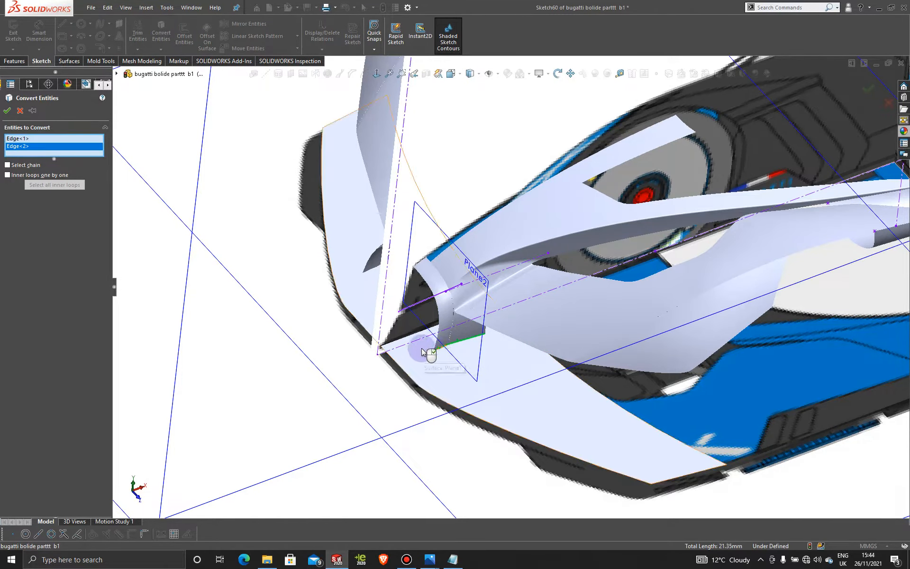
pyautogui.moveTo(418, 351); pyautogui.dragTo(383, 269, button='middle')
pyautogui.click(388, 270)
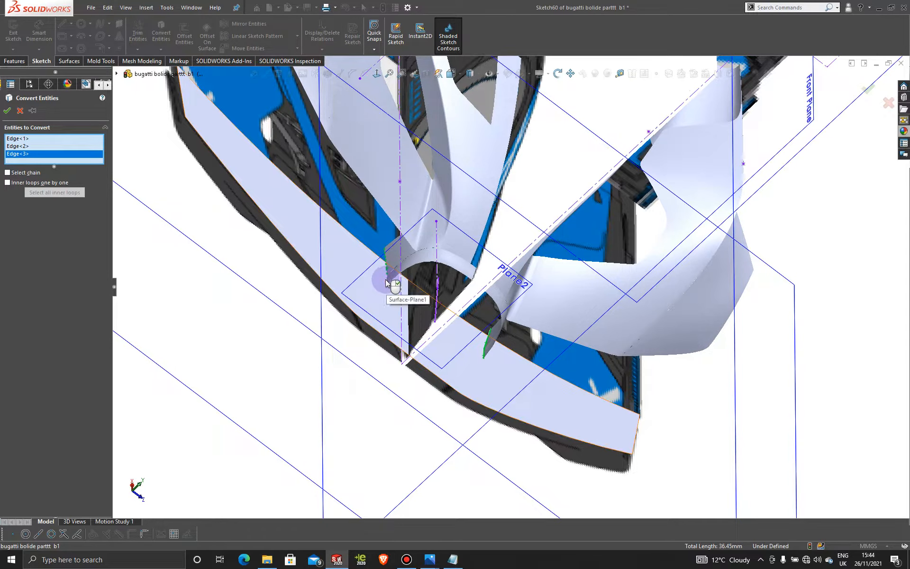
pyautogui.click(387, 283)
pyautogui.moveTo(387, 283); pyautogui.dragTo(2, 130, button='middle')
pyautogui.click(8, 112)
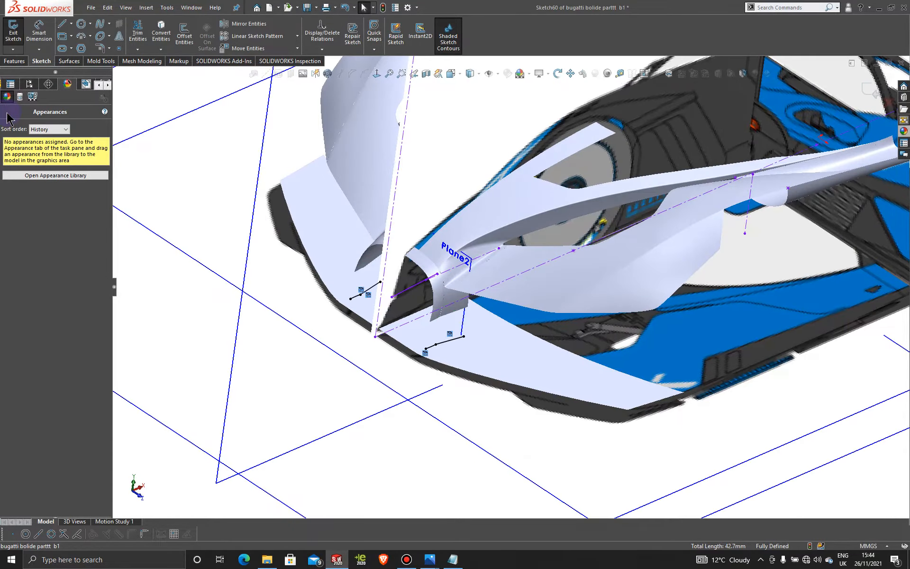
# Step: Try to extend the front end of the near-side converted line towards the bumper's front edge
pyautogui.scroll(-3, 469, 366)
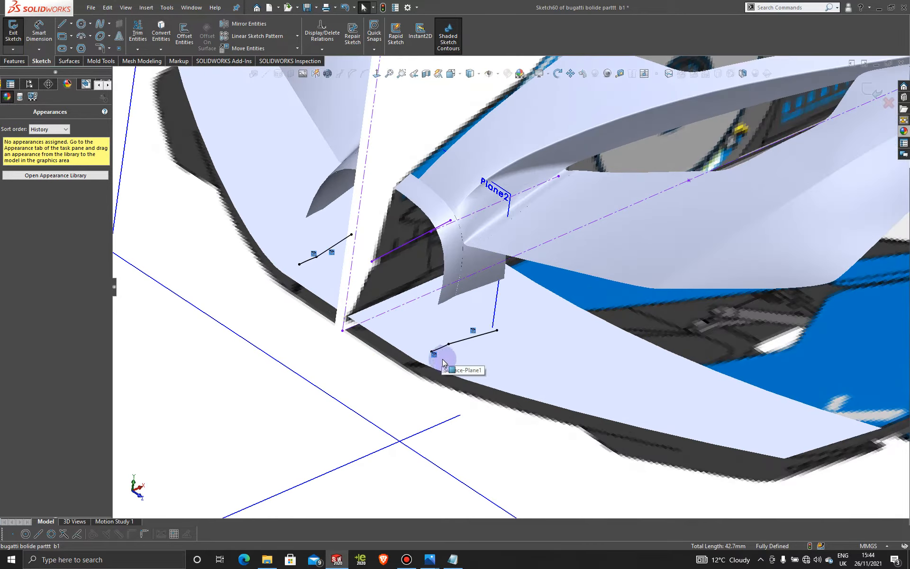
pyautogui.moveTo(409, 365); pyautogui.dragTo(385, 381)
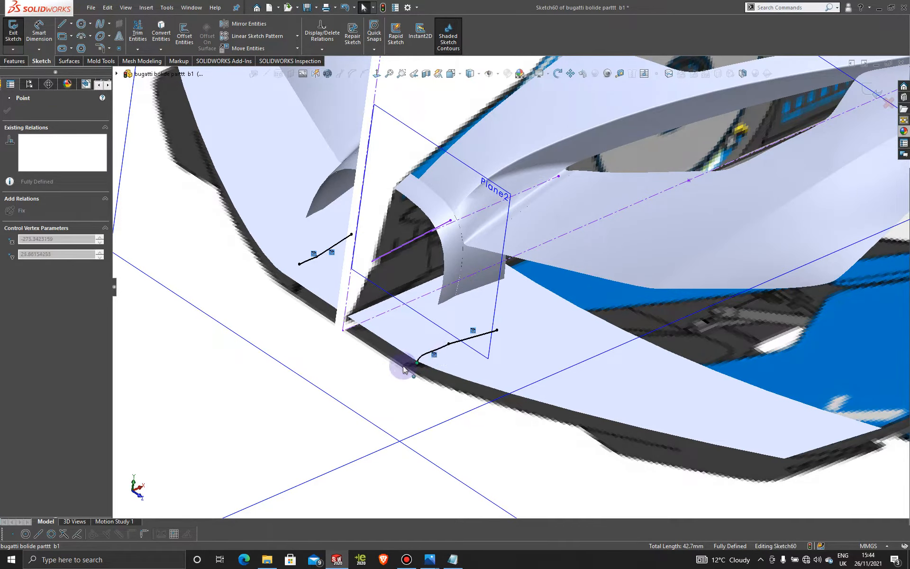
pyautogui.moveTo(399, 403)
pyautogui.mouseDown()
pyautogui.moveTo(432, 434)
pyautogui.moveTo(418, 358)
pyautogui.mouseUp()
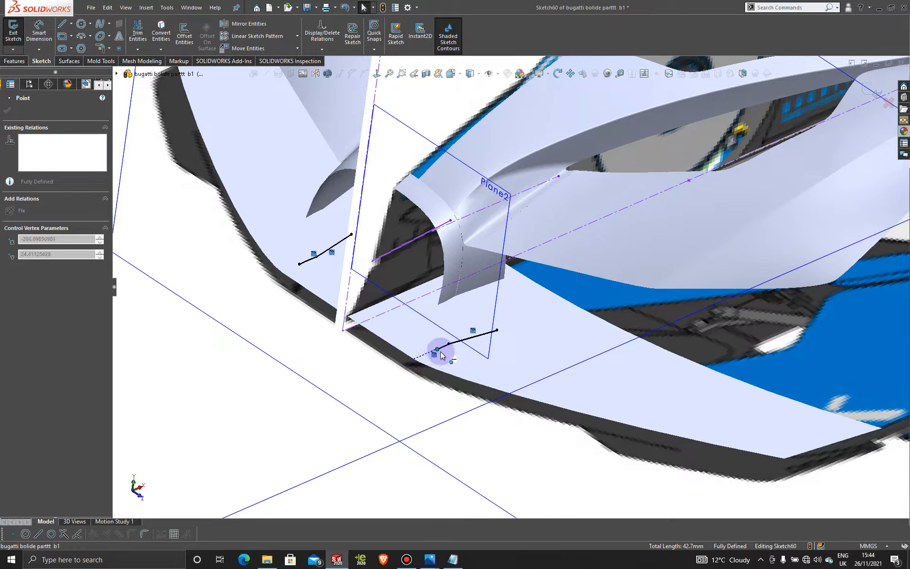
pyautogui.moveTo(441, 356); pyautogui.dragTo(439, 353)
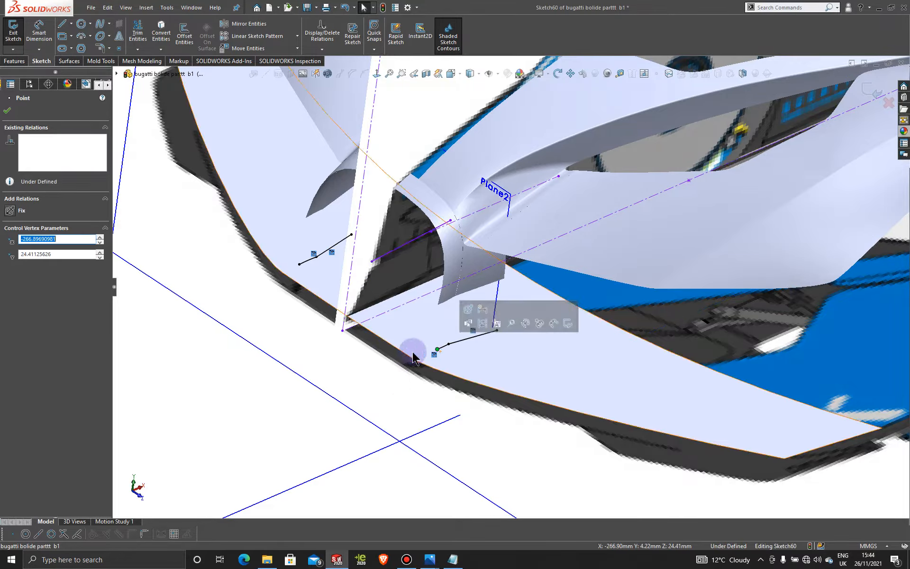
pyautogui.click(8, 115)
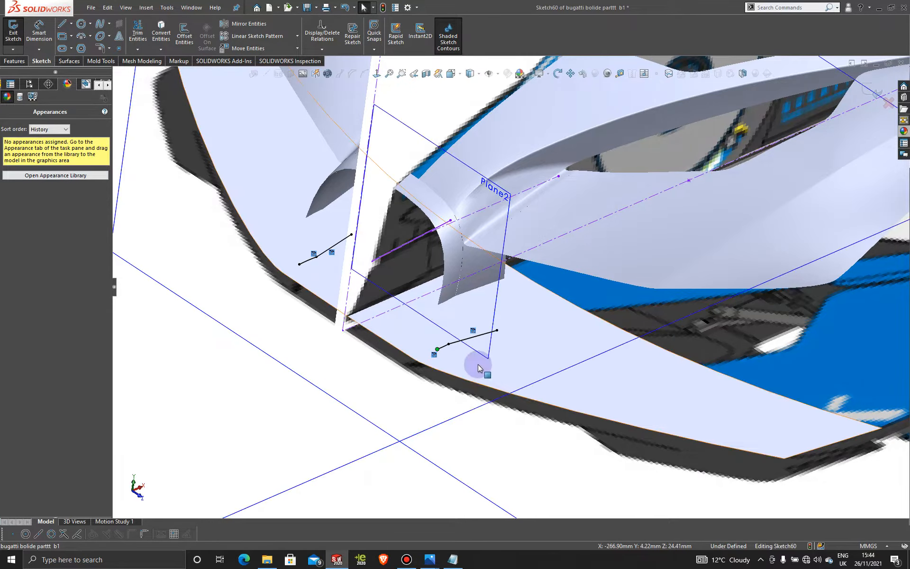
# Step: Check the converted nose lines from above and exit the sketch
pyautogui.click(430, 351)
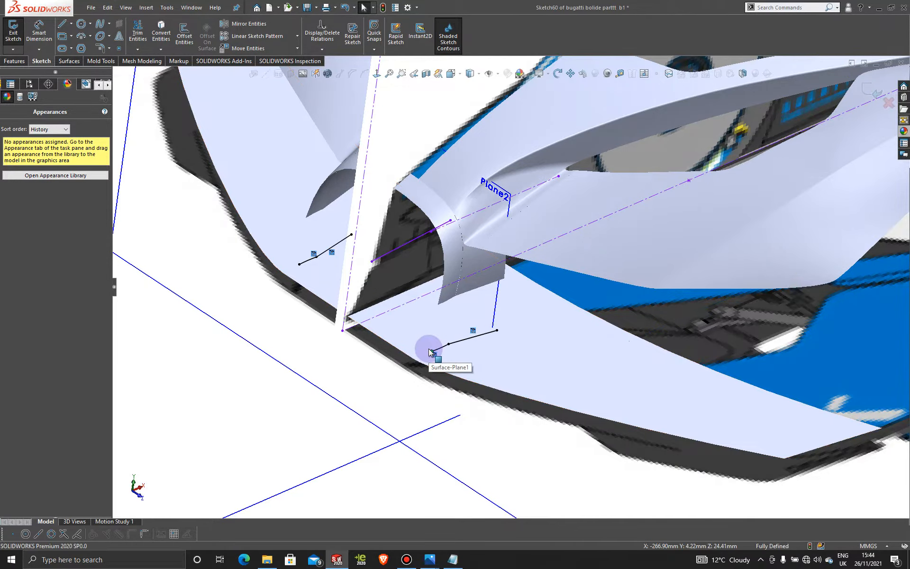
pyautogui.moveTo(404, 323); pyautogui.dragTo(391, 420, button='middle')
pyautogui.scroll(4, 392, 420)
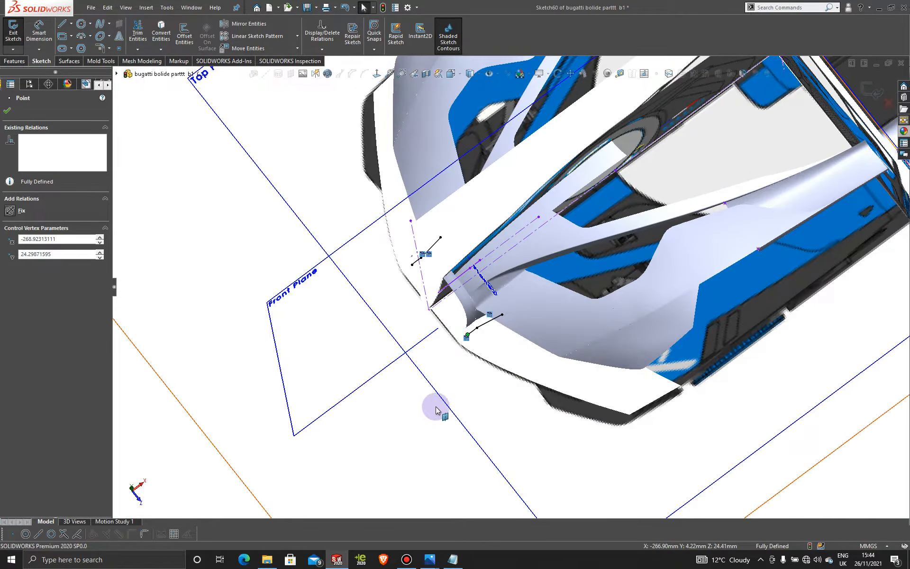
pyautogui.click(452, 401)
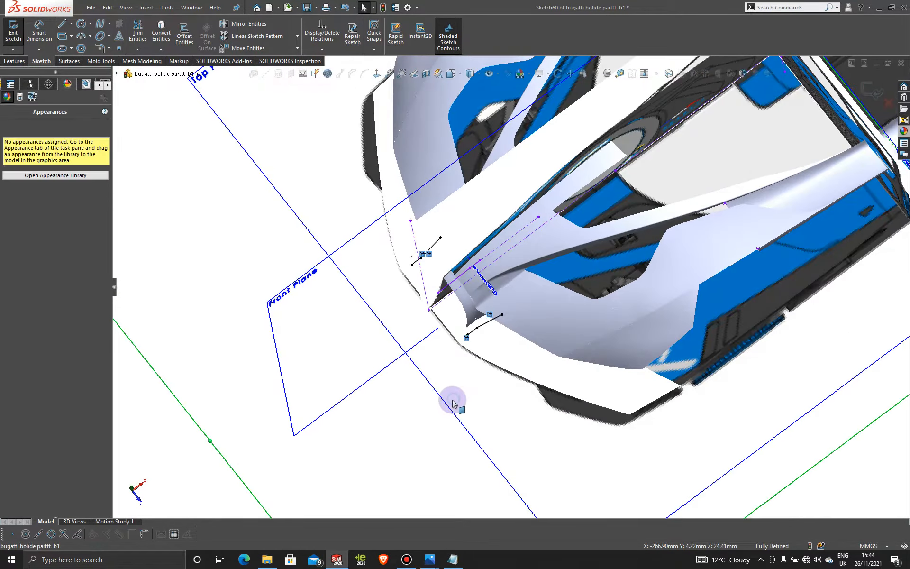
pyautogui.click(213, 112)
pyautogui.click(871, 93)
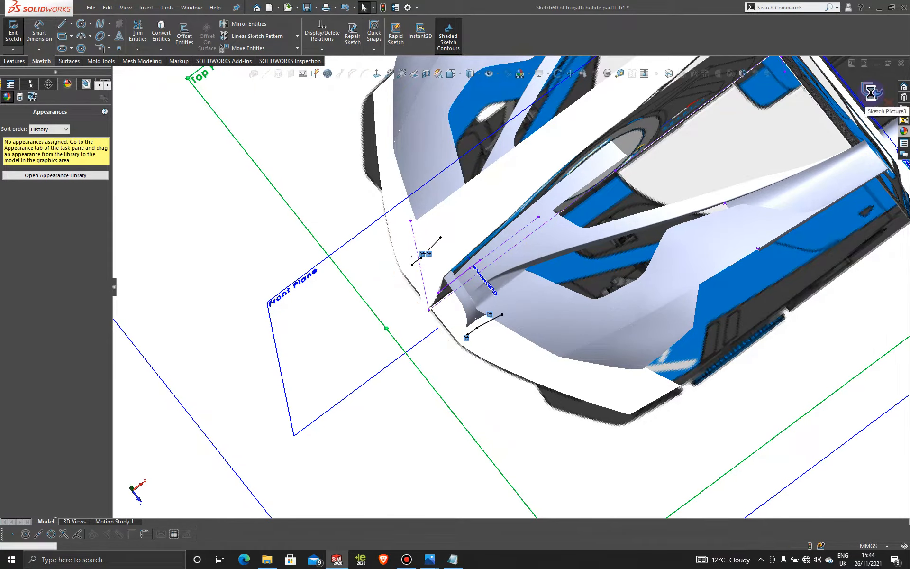
# Step: Leave the sketch, view the nose normal to the Top Plane, and reopen the converted nose lines' sketch for editing
pyautogui.click(251, 255)
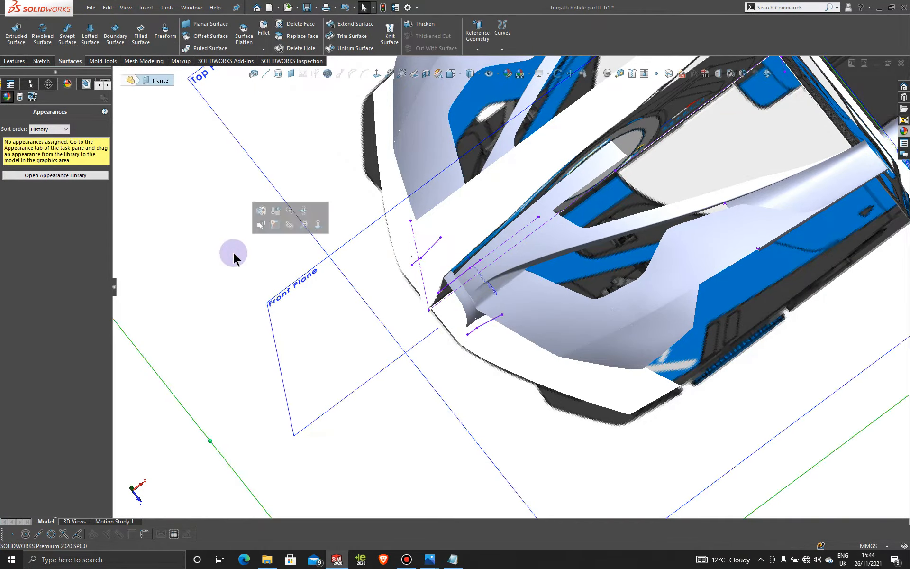
pyautogui.click(279, 194)
pyautogui.click(377, 74)
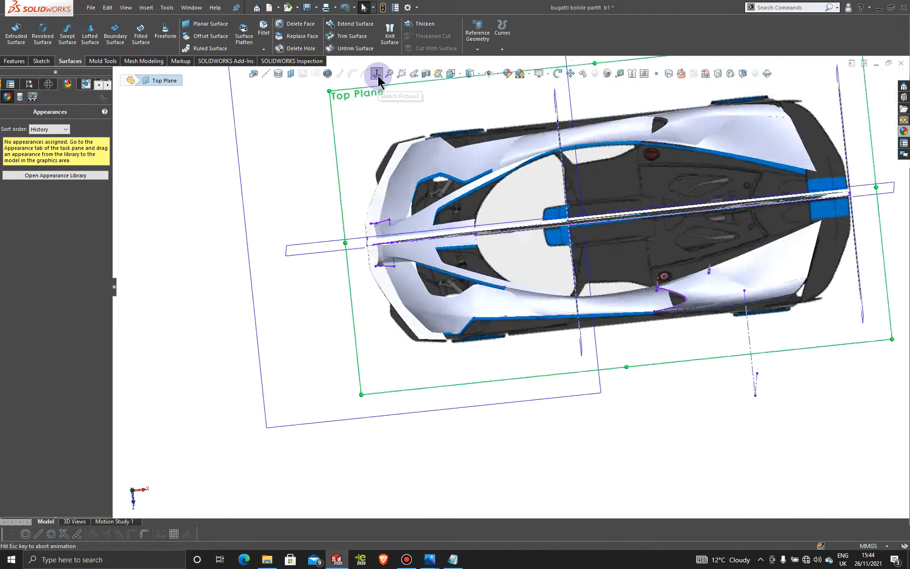
pyautogui.scroll(-5, 350, 279)
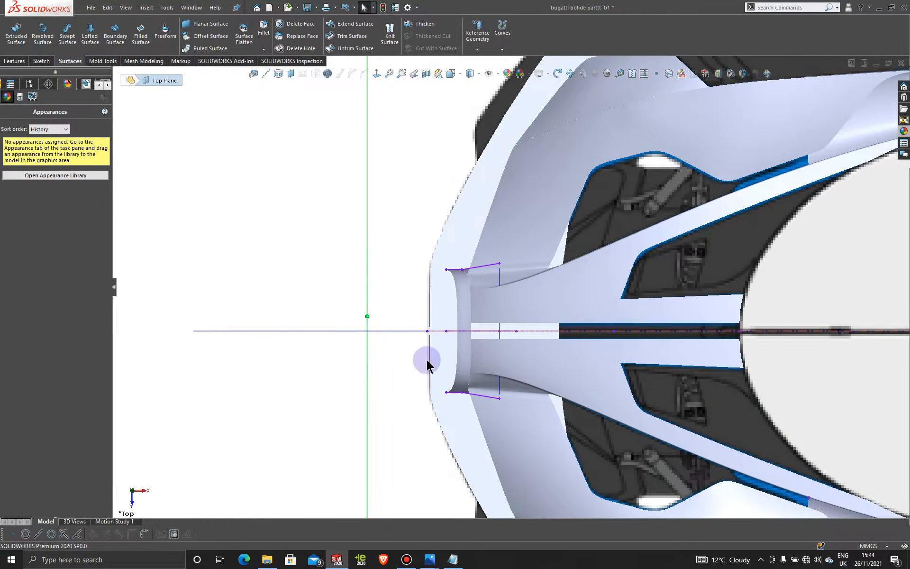
pyautogui.scroll(-3, 427, 360)
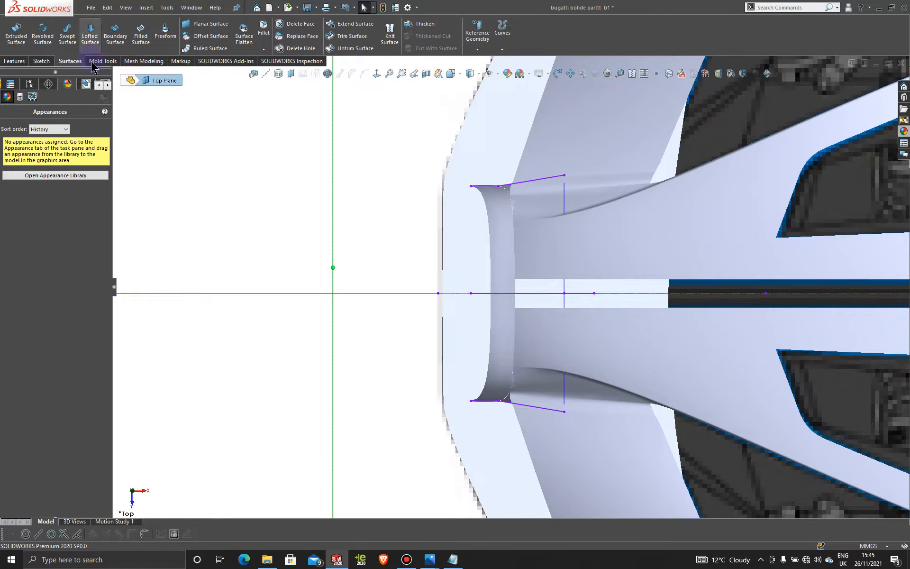
pyautogui.rightClick(518, 405)
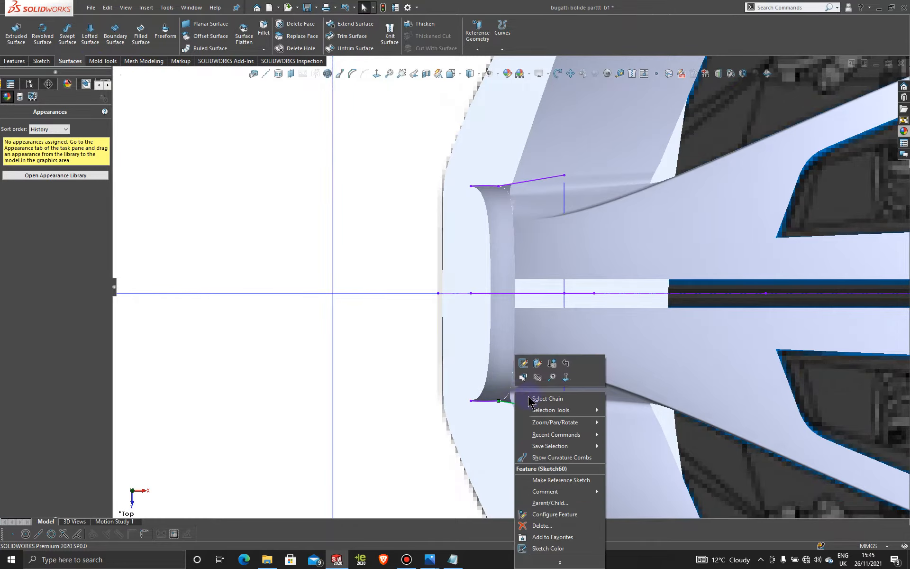
pyautogui.click(521, 363)
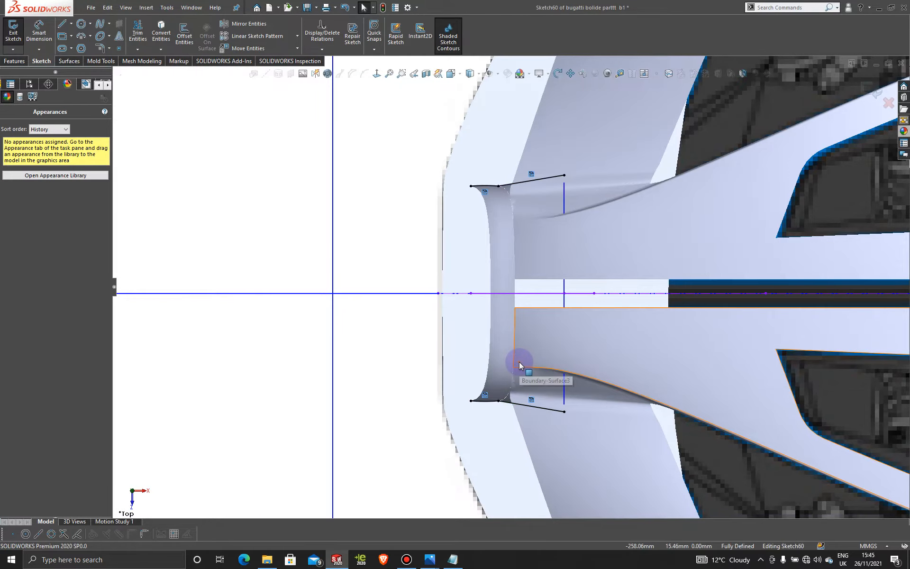
# Step: Draw a horizontal line about 15.3 mm long from the near-side converted line's front end past the bumper's front edge
pyautogui.click(62, 28)
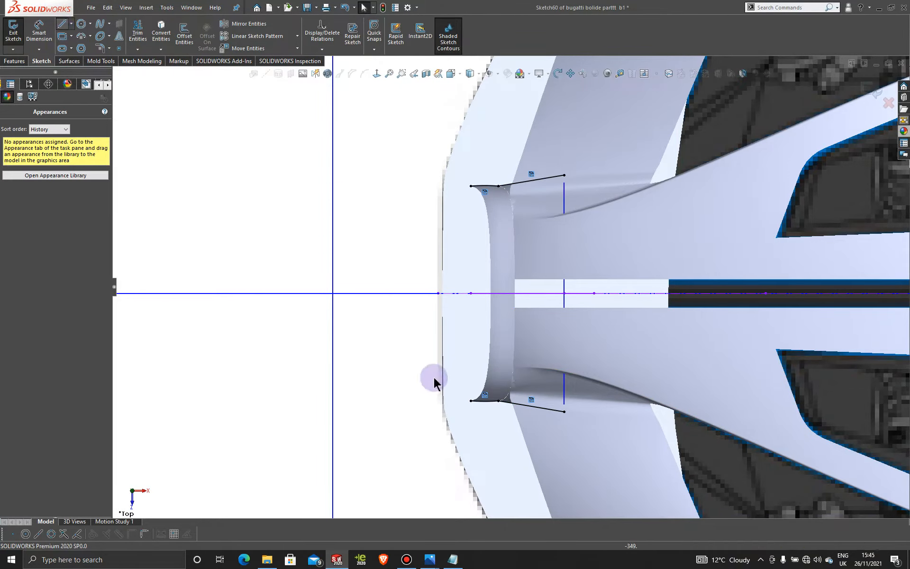
pyautogui.click(471, 401)
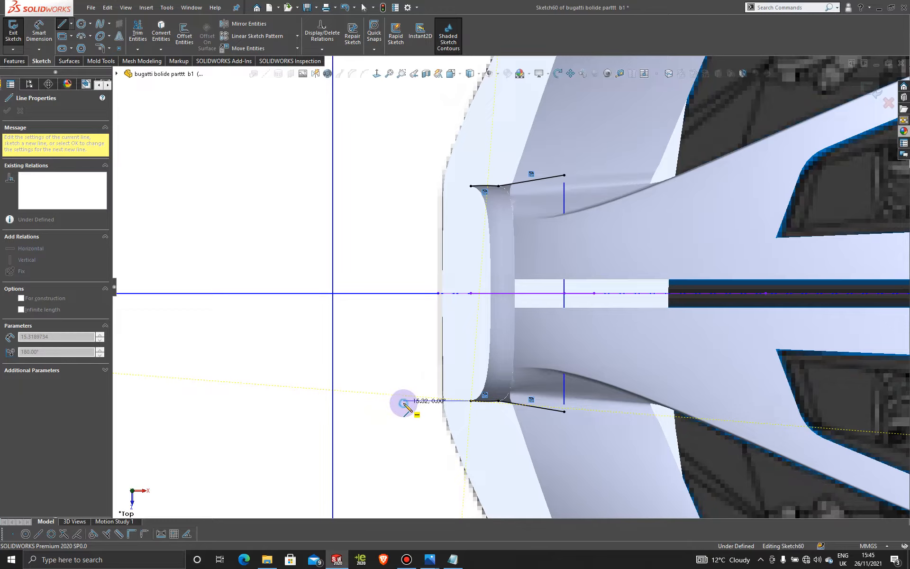
pyautogui.click(404, 401)
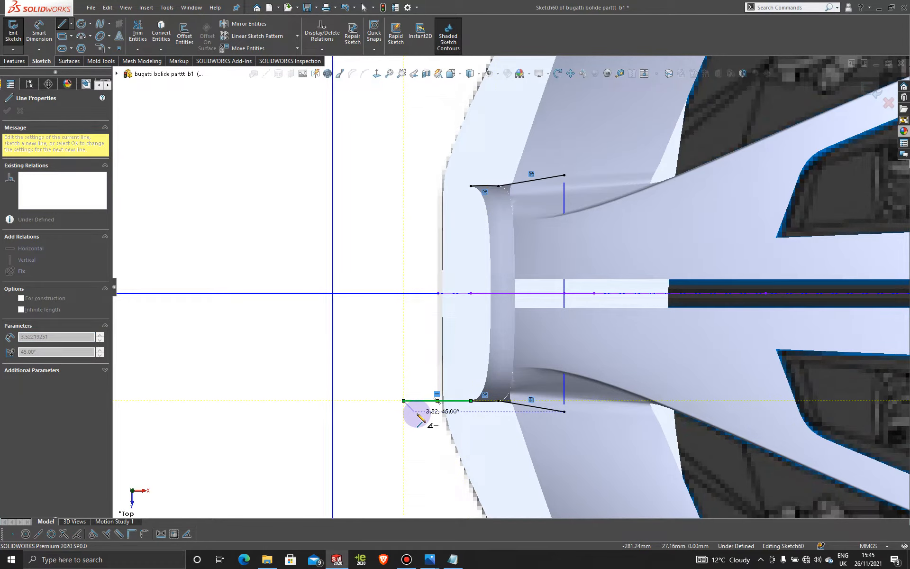
pyautogui.press('Escape')
pyautogui.scroll(1, 392, 294)
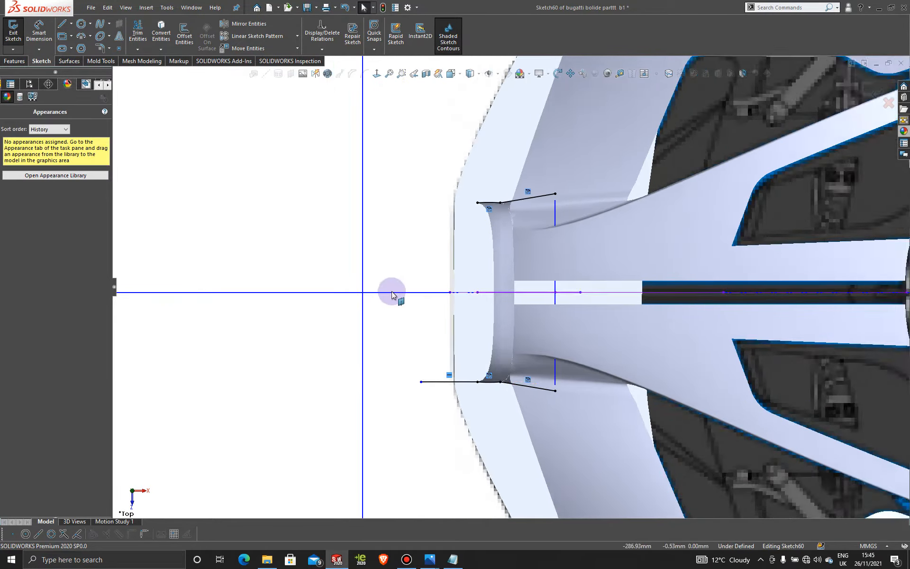
# Step: Draw a short horizontal centerline ahead of the nose, coincident with the car's middle axis
pyautogui.click(71, 23)
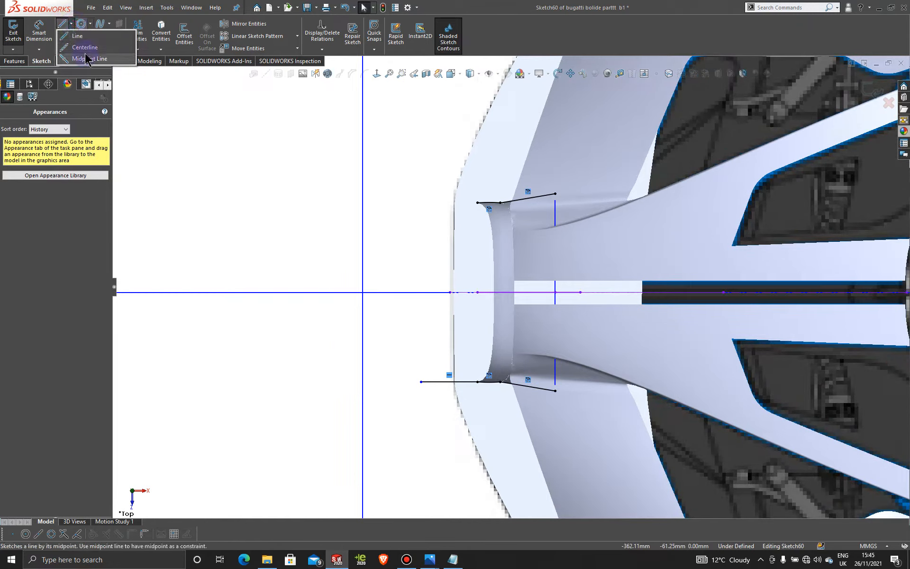
pyautogui.click(90, 47)
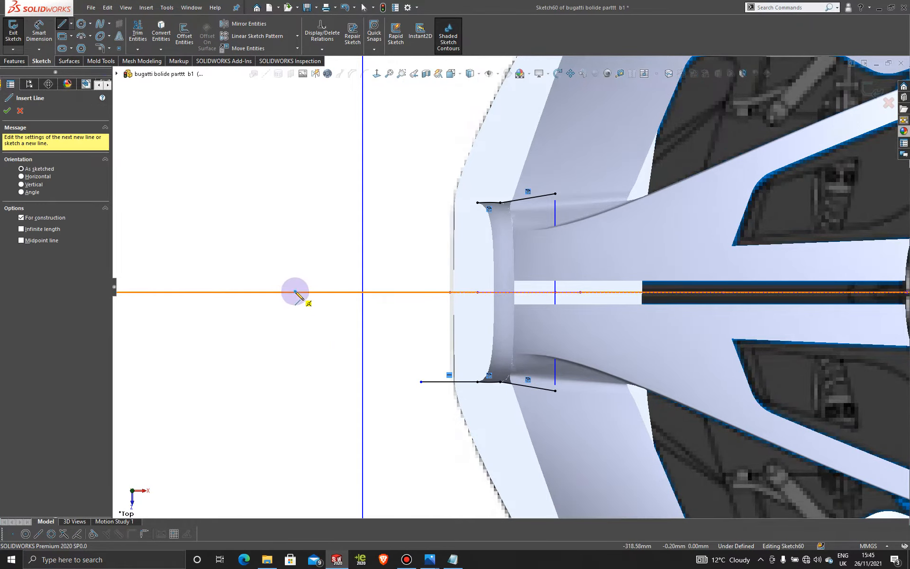
pyautogui.click(295, 293)
pyautogui.click(219, 292)
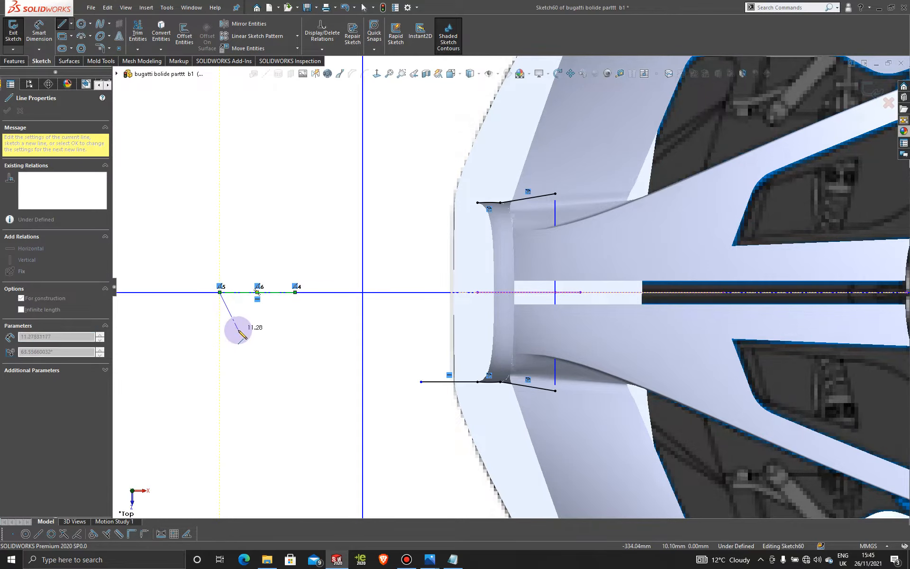
pyautogui.press('Escape')
# Step: Mirror the horizontal extension line about the centerline, keeping the original, and exit the sketch
pyautogui.click(249, 24)
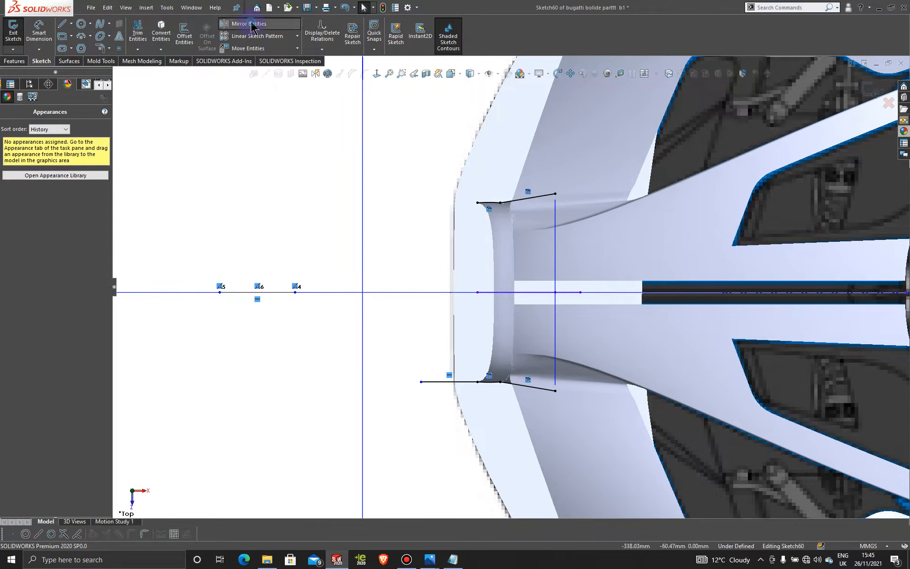
pyautogui.click(437, 386)
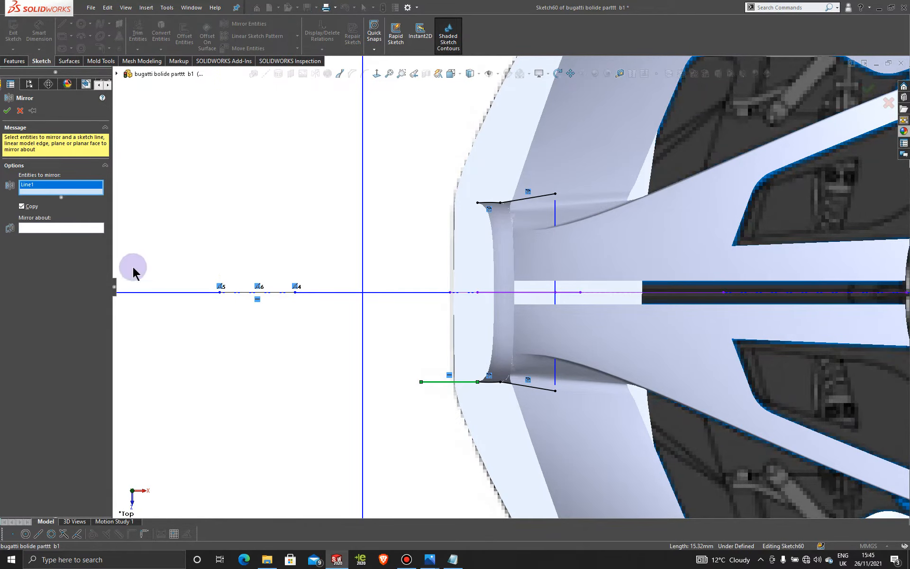
pyautogui.click(51, 228)
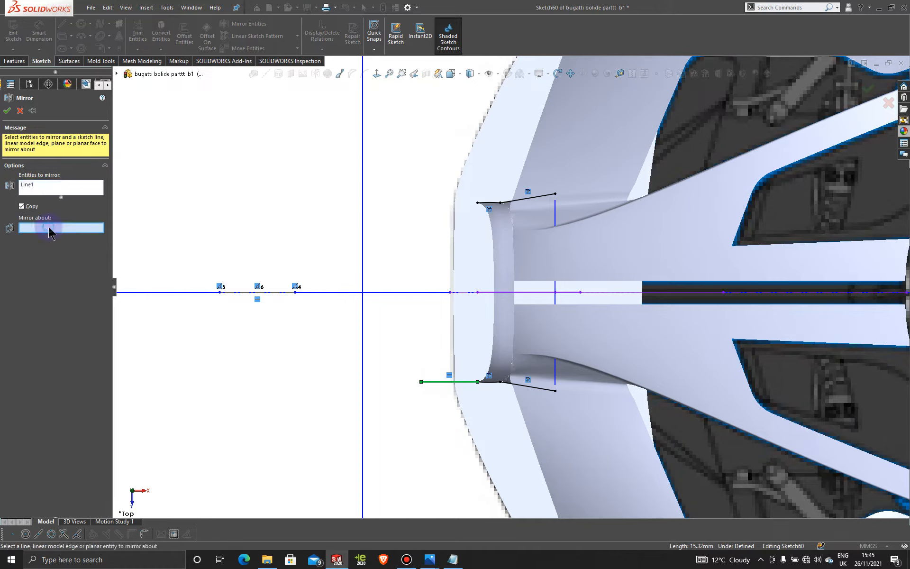
pyautogui.click(255, 293)
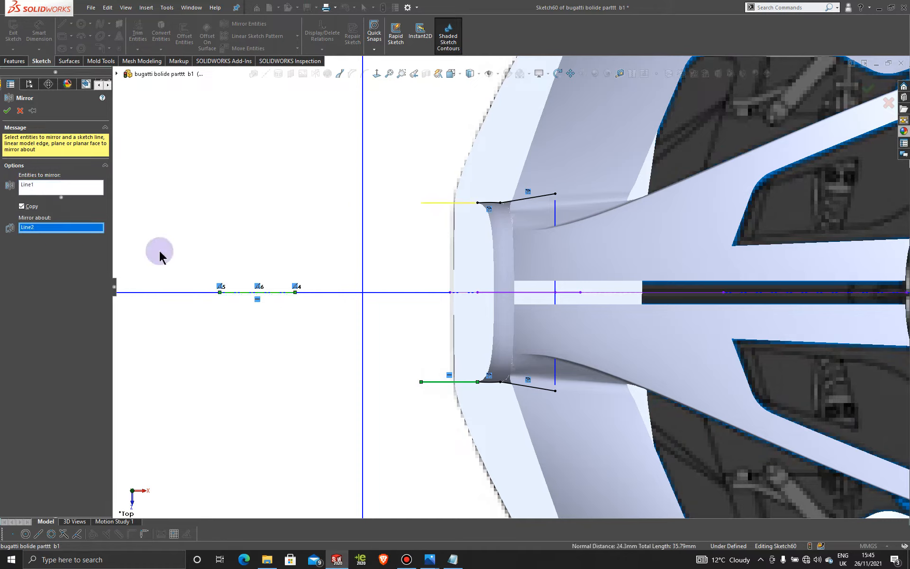
pyautogui.click(7, 111)
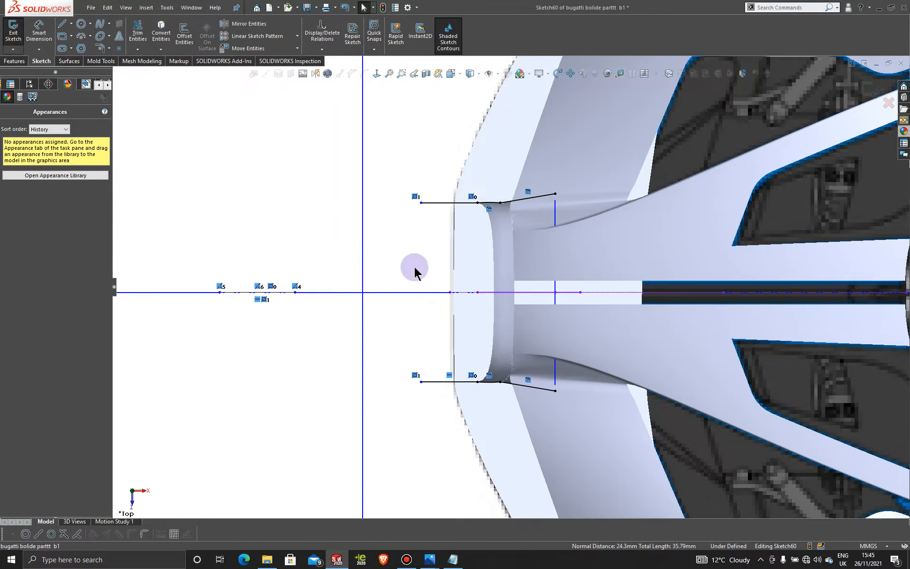
pyautogui.moveTo(414, 272)
pyautogui.mouseDown(button='middle')
pyautogui.moveTo(400, 352)
pyautogui.moveTo(396, 306)
pyautogui.moveTo(408, 248)
pyautogui.moveTo(455, 270)
pyautogui.moveTo(398, 246)
pyautogui.moveTo(413, 250)
pyautogui.moveTo(425, 230)
pyautogui.mouseUp(button='middle')
pyautogui.scroll(-3, 538, 326)
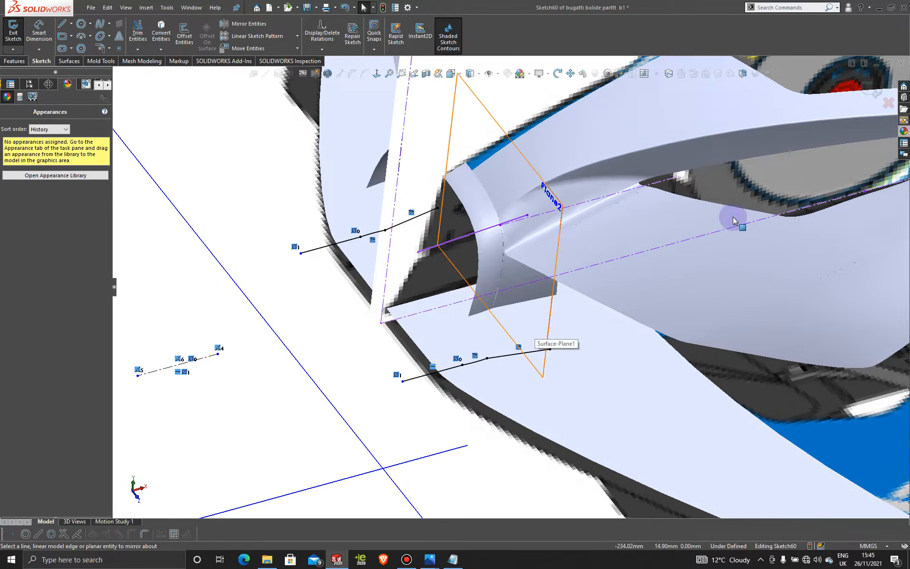
pyautogui.click(862, 86)
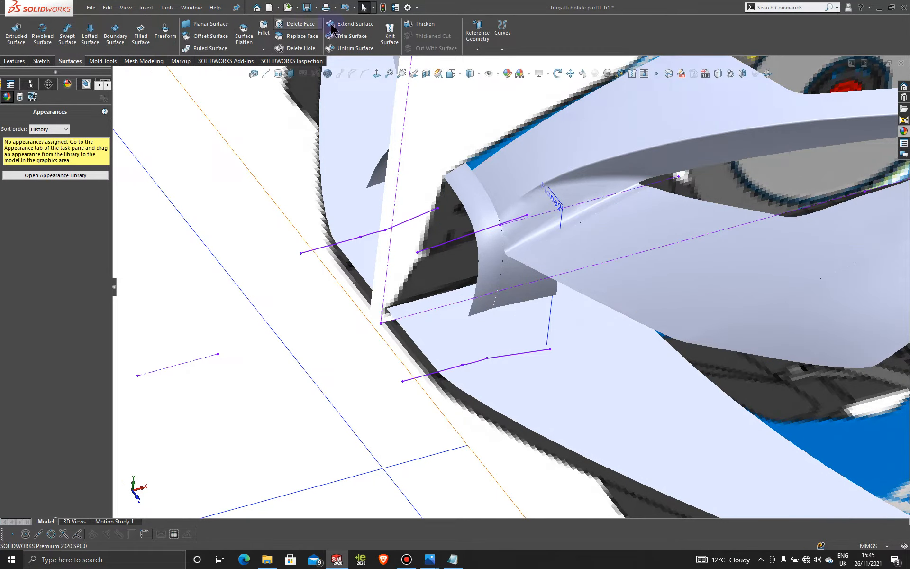
# Step: Knit the two adjoining trimmed nose surfaces, Surface-Trim15[1] and Surface-Trim15[2], without creating a solid or merging entities
pyautogui.click(388, 33)
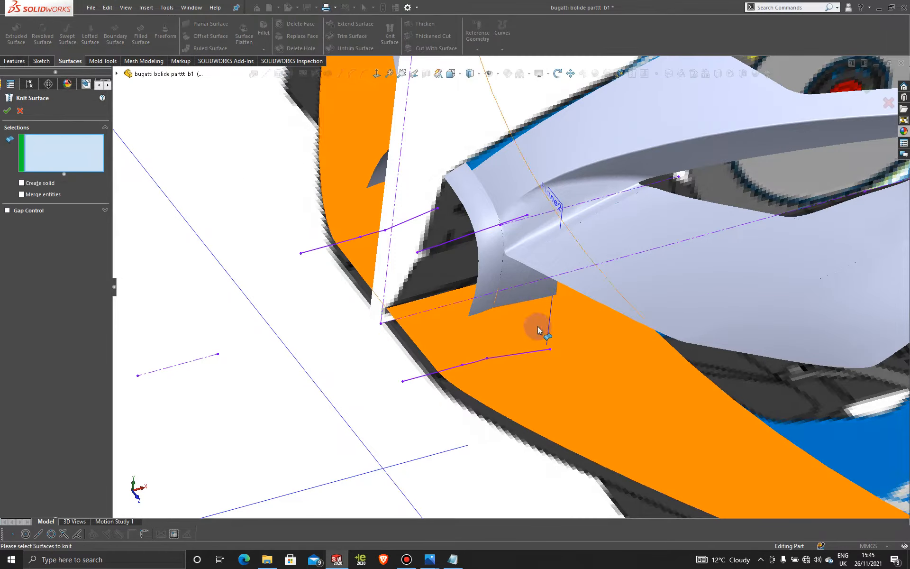
pyautogui.click(523, 280)
pyautogui.click(498, 274)
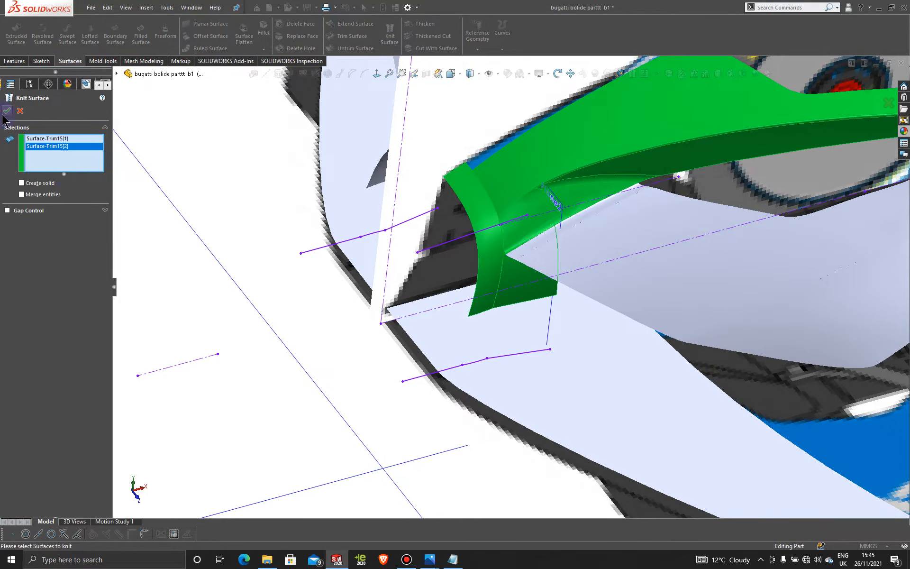
pyautogui.click(6, 111)
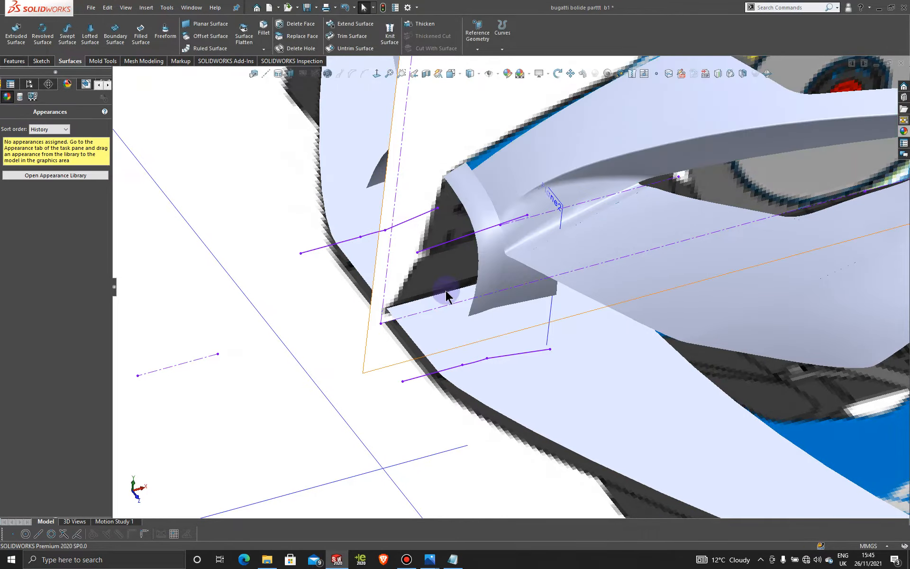
# Step: Knit the knitted nose surface with the opposite side's trimmed surfaces, Surface-Trim16[2] and Surface-Trim16[1]
pyautogui.moveTo(443, 300); pyautogui.dragTo(419, 211, button='middle')
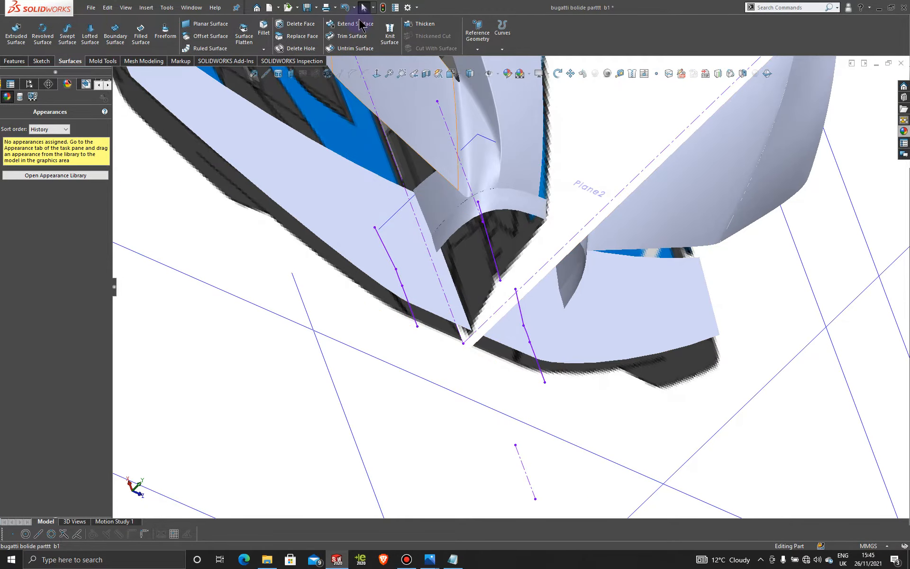
pyautogui.click(388, 42)
pyautogui.click(433, 152)
pyautogui.click(447, 215)
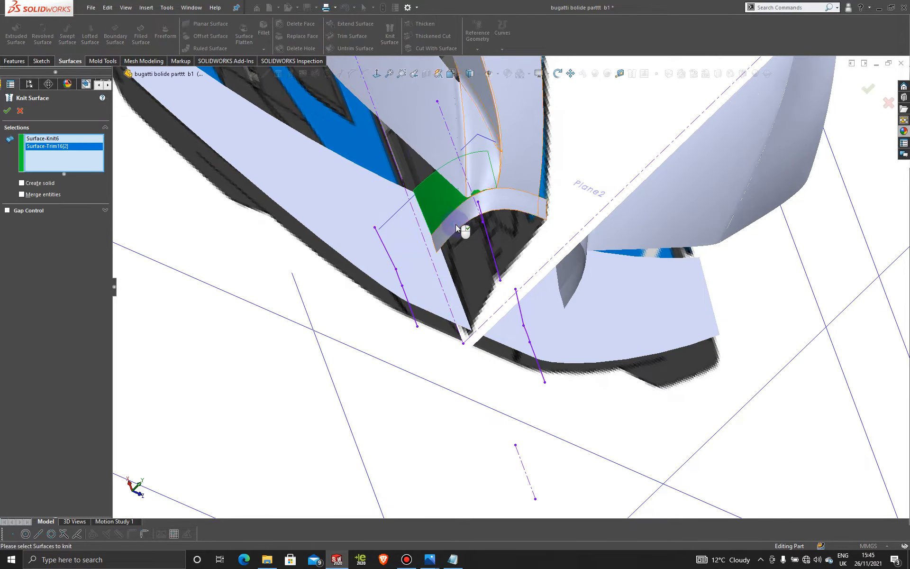
pyautogui.click(456, 224)
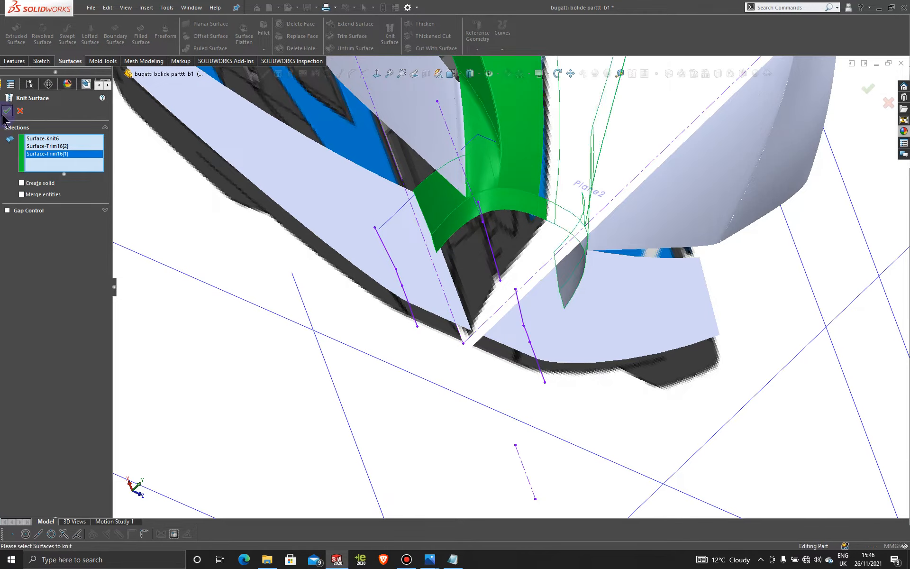
pyautogui.scroll(2, 515, 268)
pyautogui.moveTo(516, 271); pyautogui.dragTo(417, 236, button='middle')
pyautogui.scroll(-4, 479, 273)
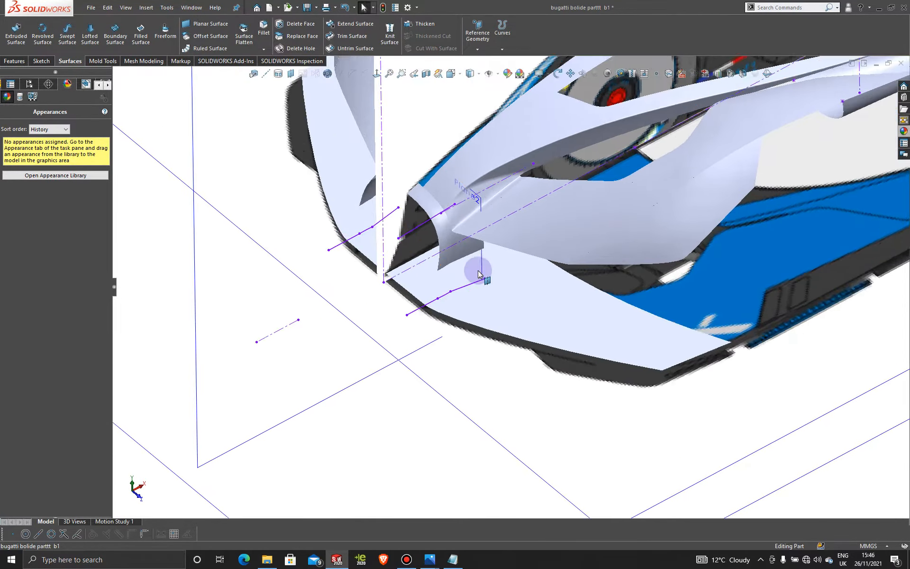
# Step: Start a boundary surface and set the near-side nose surface's lower edges as the first Direction 1 group
pyautogui.click(114, 38)
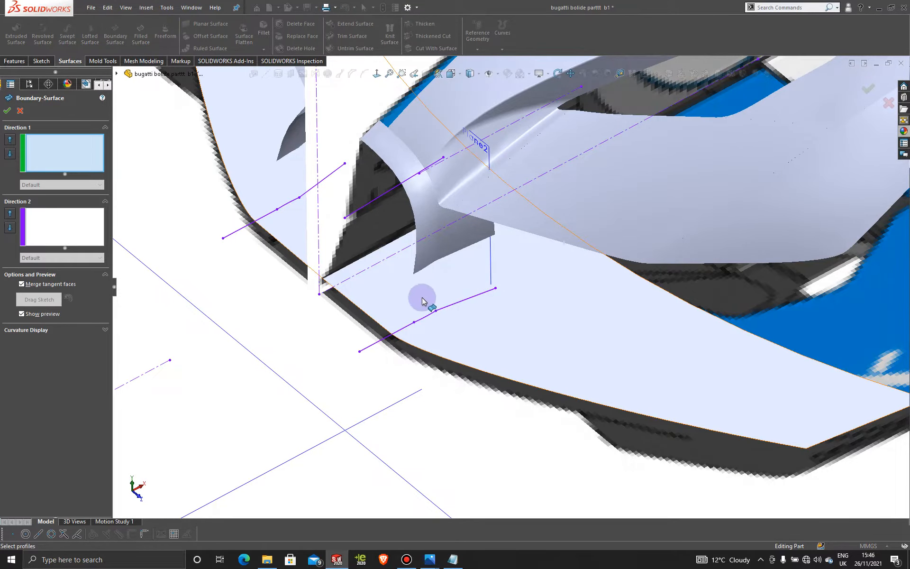
pyautogui.rightClick(335, 382)
pyautogui.click(382, 246)
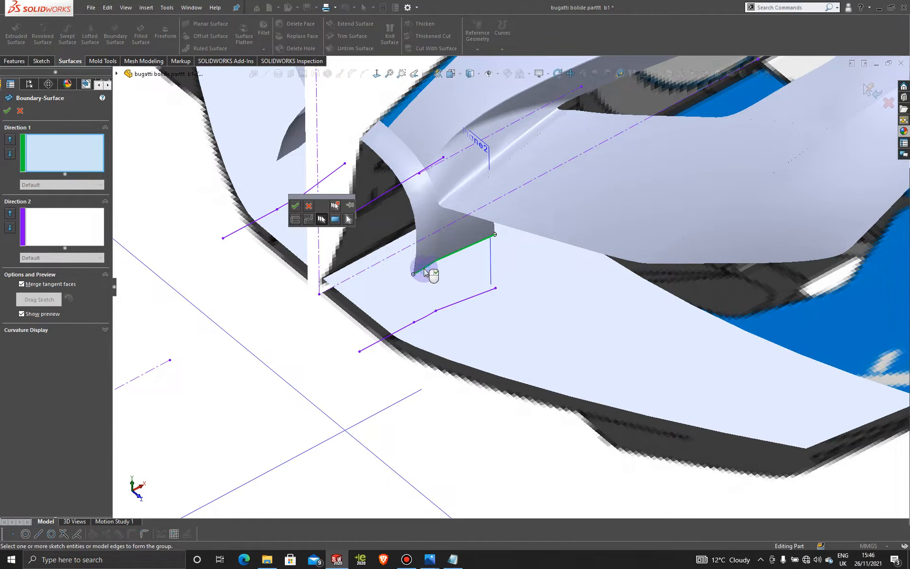
pyautogui.click(295, 205)
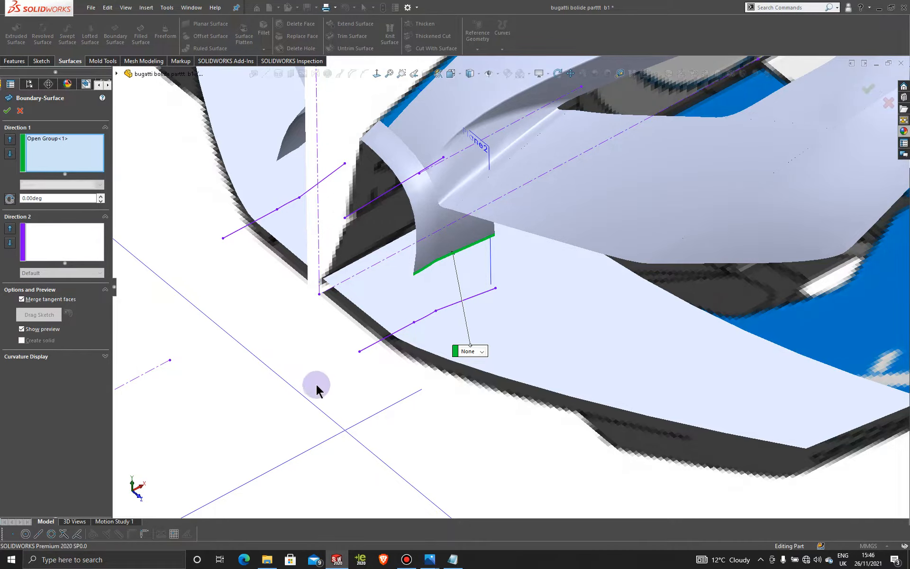
# Step: Set the near-side sketch chain on the bumper's planar surface as the second Direction 1 group and flip the connectors
pyautogui.rightClick(315, 369)
pyautogui.click(345, 398)
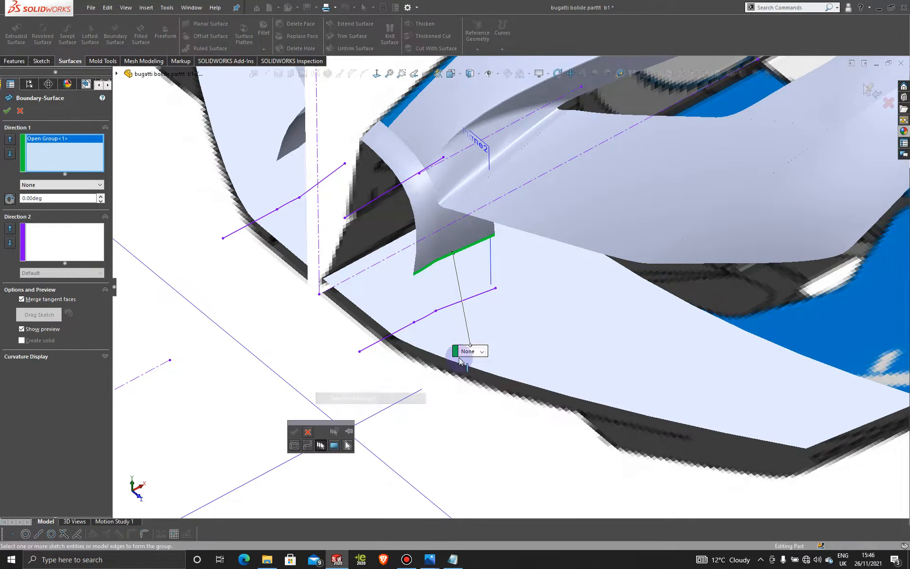
pyautogui.click(456, 304)
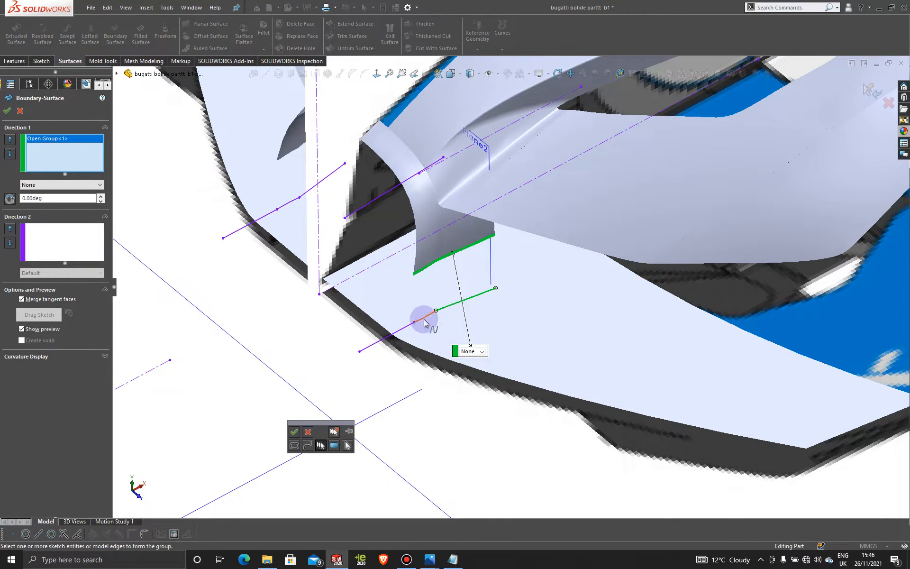
pyautogui.click(295, 431)
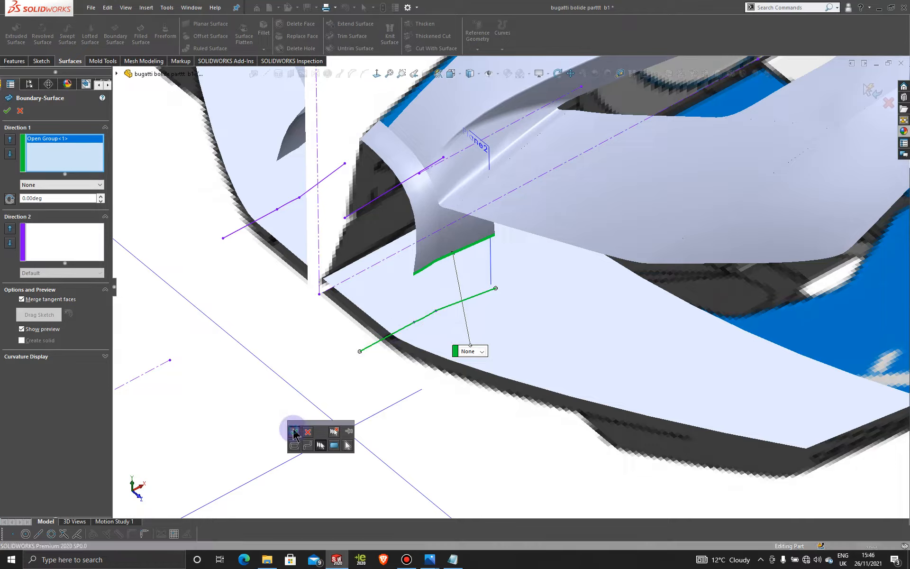
pyautogui.rightClick(359, 352)
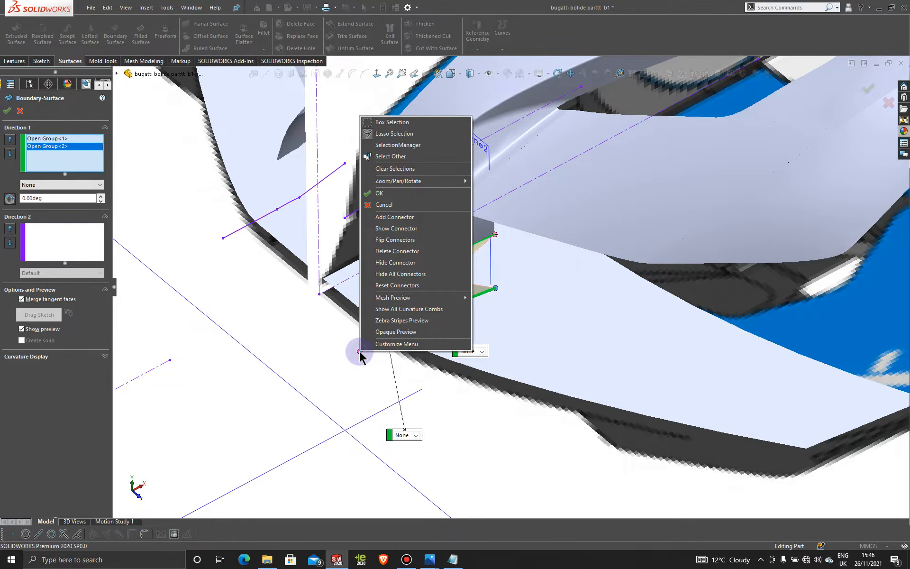
pyautogui.click(398, 241)
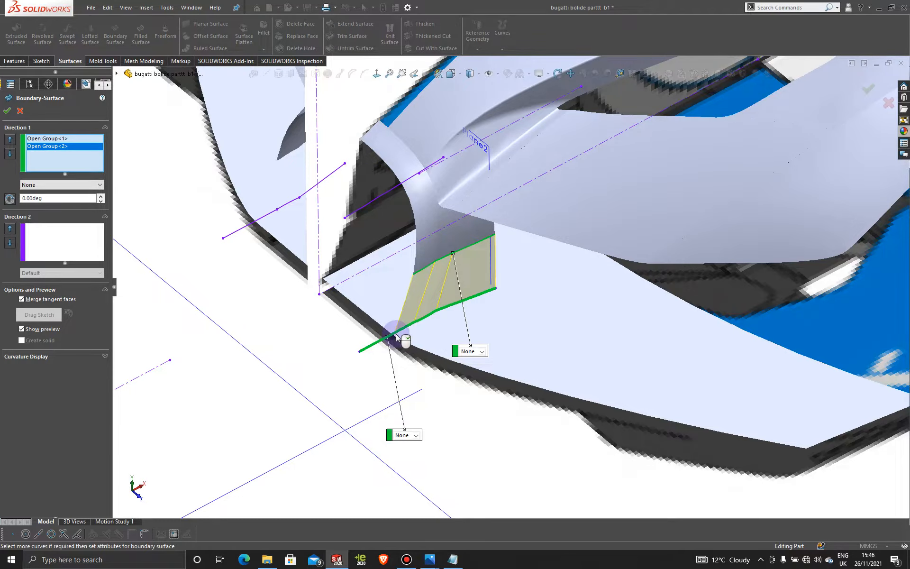
# Step: Move the connector end along the lower sketch chain to the bumper's front edge and accept the boundary surface
pyautogui.scroll(-8, 396, 334)
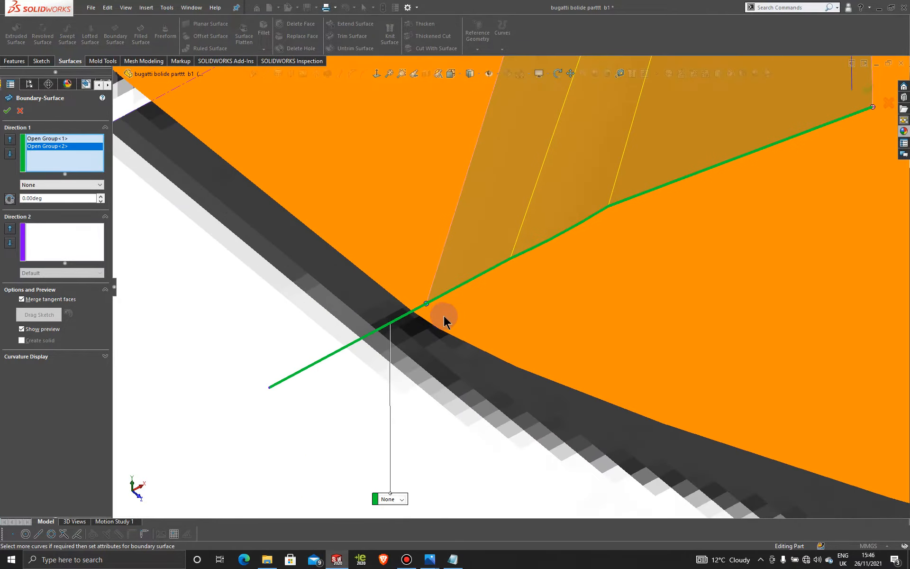
pyautogui.moveTo(444, 316)
pyautogui.mouseDown(button='middle')
pyautogui.moveTo(439, 288)
pyautogui.moveTo(414, 284)
pyautogui.moveTo(434, 313)
pyautogui.mouseUp(button='middle')
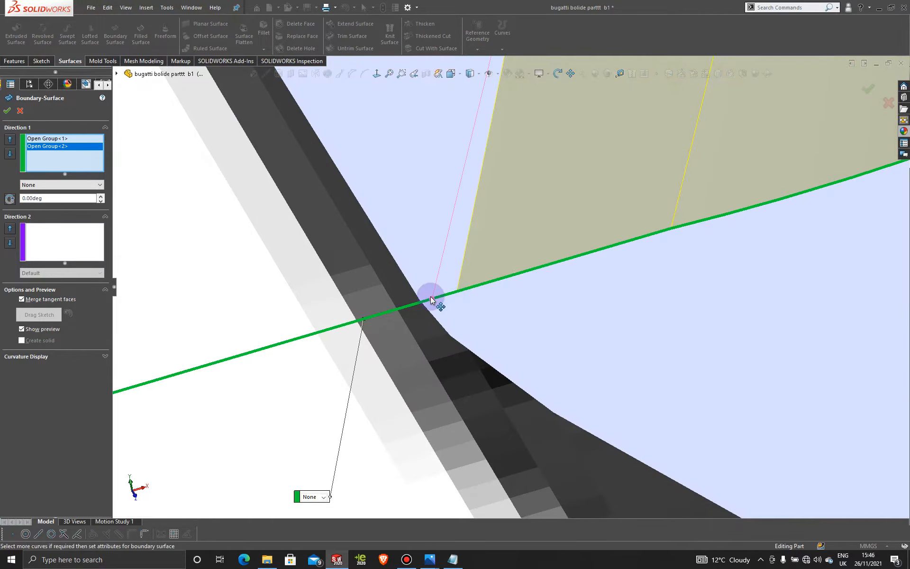
pyautogui.click(431, 299)
pyautogui.scroll(11, 417, 302)
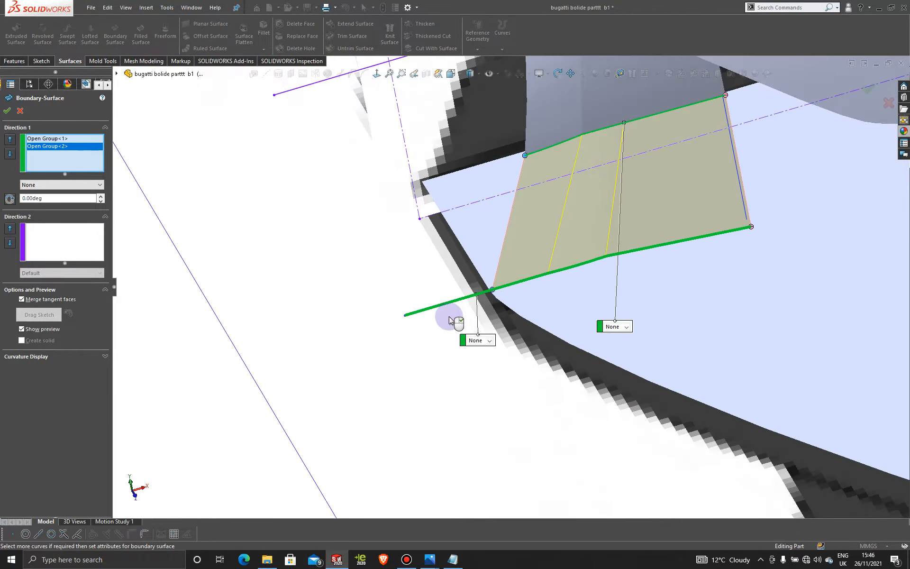
pyautogui.moveTo(499, 298)
pyautogui.mouseDown(button='middle')
pyautogui.moveTo(487, 292)
pyautogui.moveTo(503, 280)
pyautogui.moveTo(569, 270)
pyautogui.moveTo(524, 234)
pyautogui.moveTo(507, 284)
pyautogui.mouseUp(button='middle')
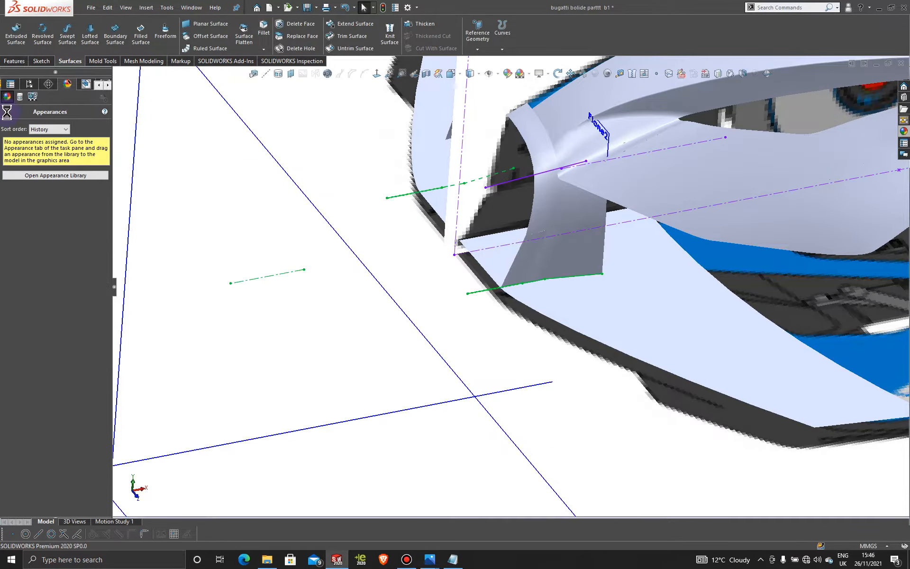
# Step: Delete the boundary surface between the near-side nose edges and the bumper sketch chain
pyautogui.moveTo(599, 365)
pyautogui.mouseDown(button='middle')
pyautogui.moveTo(534, 329)
pyautogui.moveTo(491, 274)
pyautogui.moveTo(545, 282)
pyautogui.moveTo(536, 325)
pyautogui.moveTo(546, 360)
pyautogui.moveTo(534, 321)
pyautogui.moveTo(542, 329)
pyautogui.moveTo(535, 316)
pyautogui.moveTo(544, 269)
pyautogui.mouseUp(button='middle')
pyautogui.scroll(-8, 545, 268)
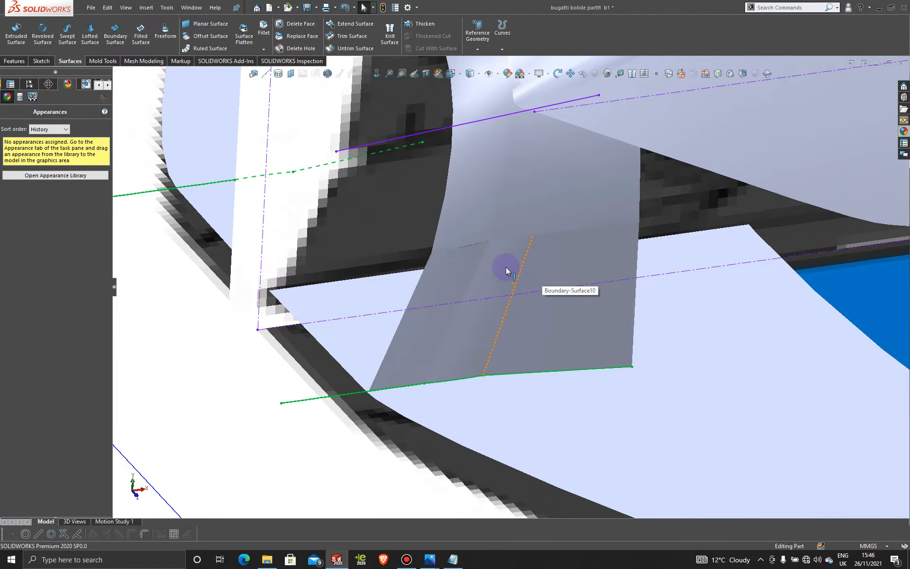
pyautogui.click(588, 321)
pyautogui.rightClick(587, 313)
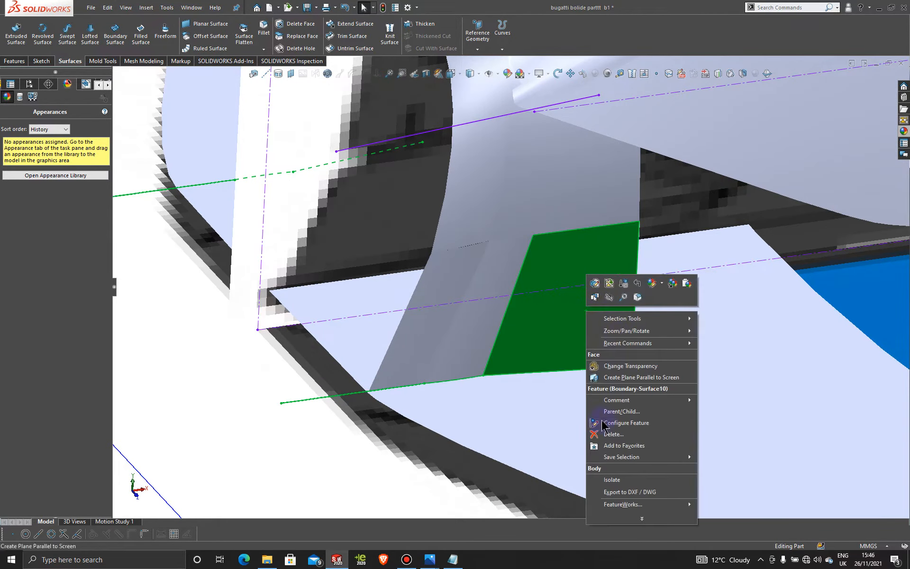
pyautogui.click(607, 434)
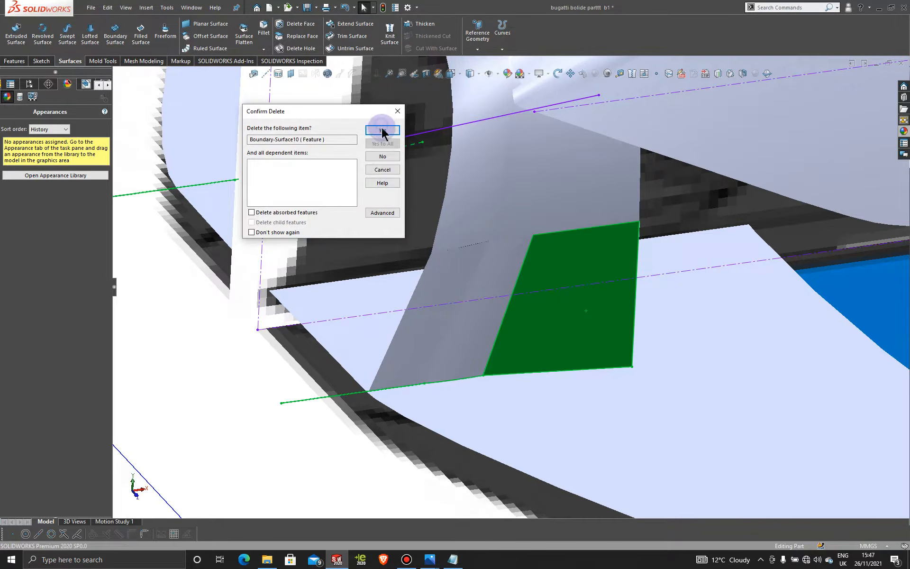
pyautogui.click(383, 131)
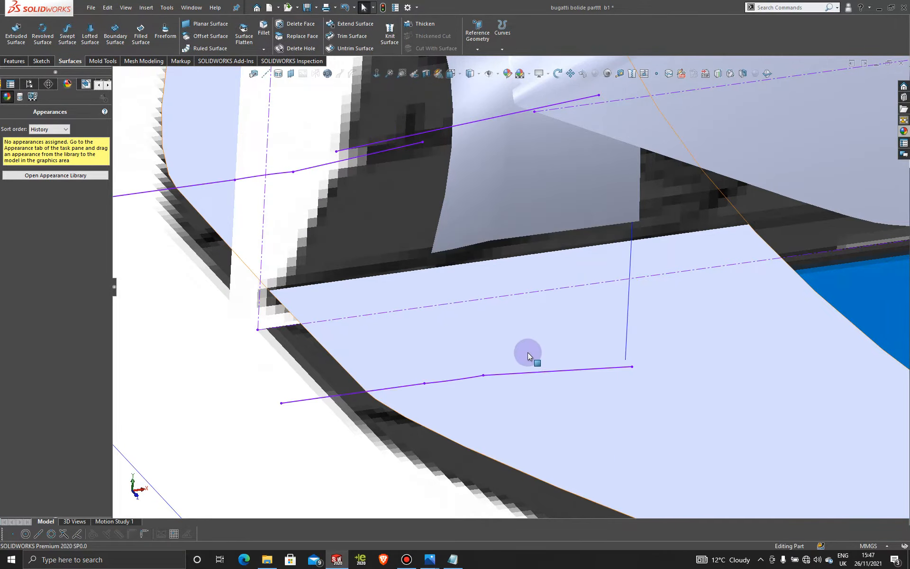
# Step: Open the sketch containing the line chains on the bumper's planar surface for editing
pyautogui.scroll(4, 527, 352)
pyautogui.rightClick(518, 339)
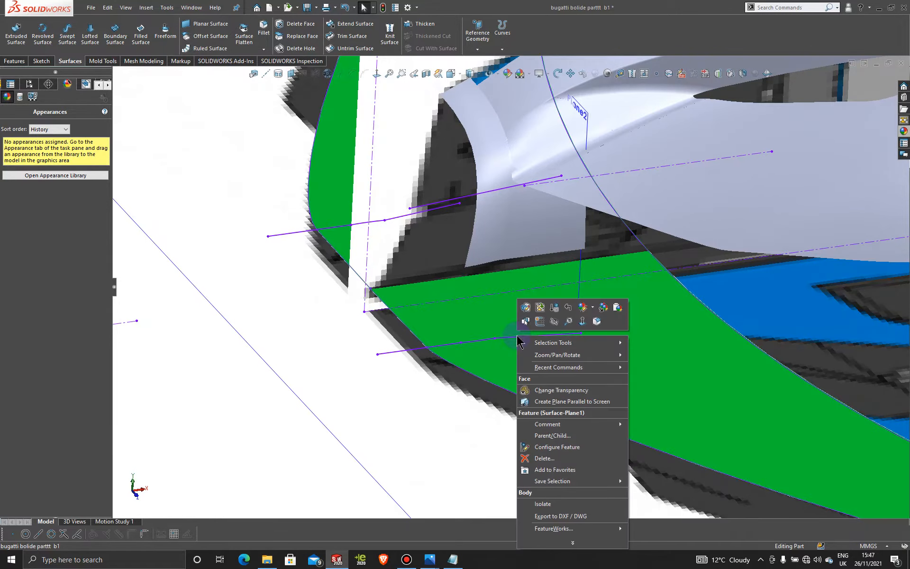
pyautogui.click(229, 251)
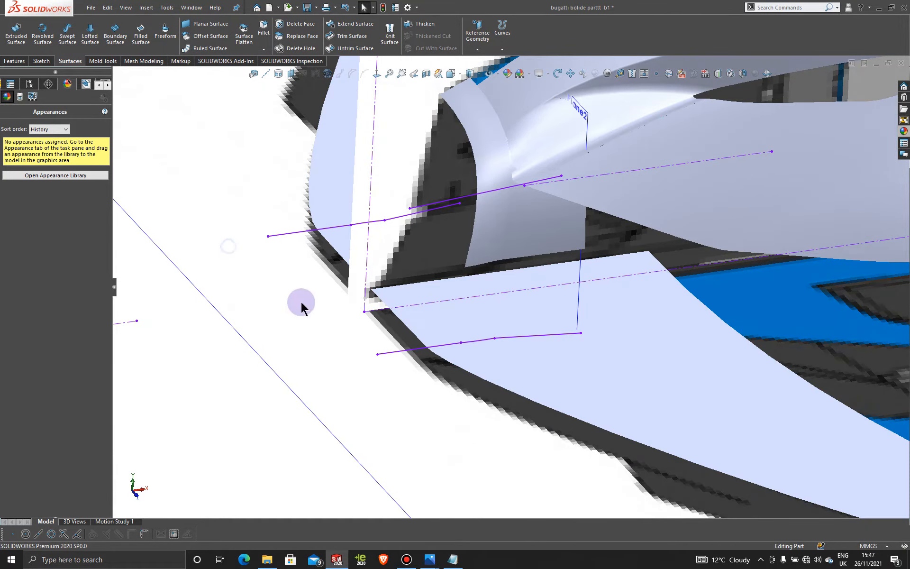
pyautogui.rightClick(396, 354)
pyautogui.moveTo(297, 359); pyautogui.dragTo(505, 394, button='middle')
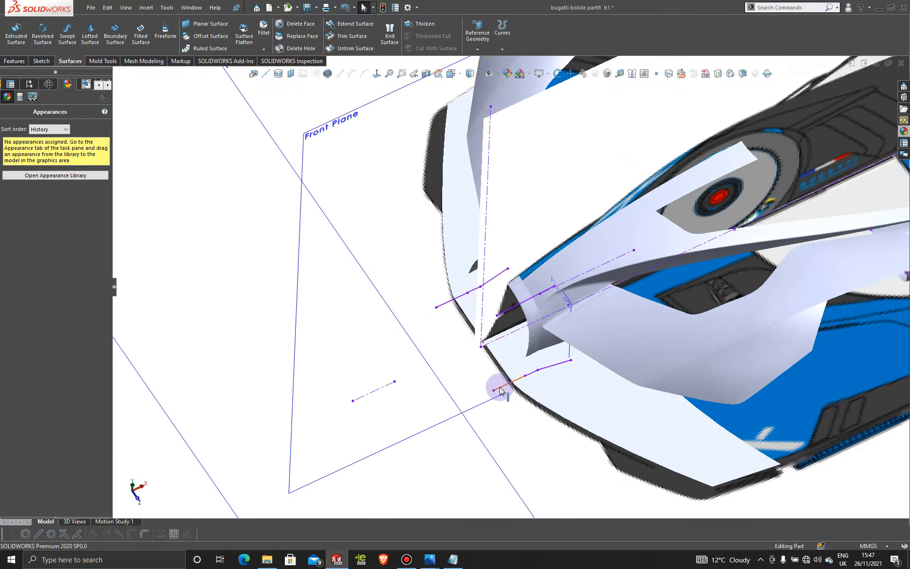
pyautogui.rightClick(501, 390)
pyautogui.click(508, 357)
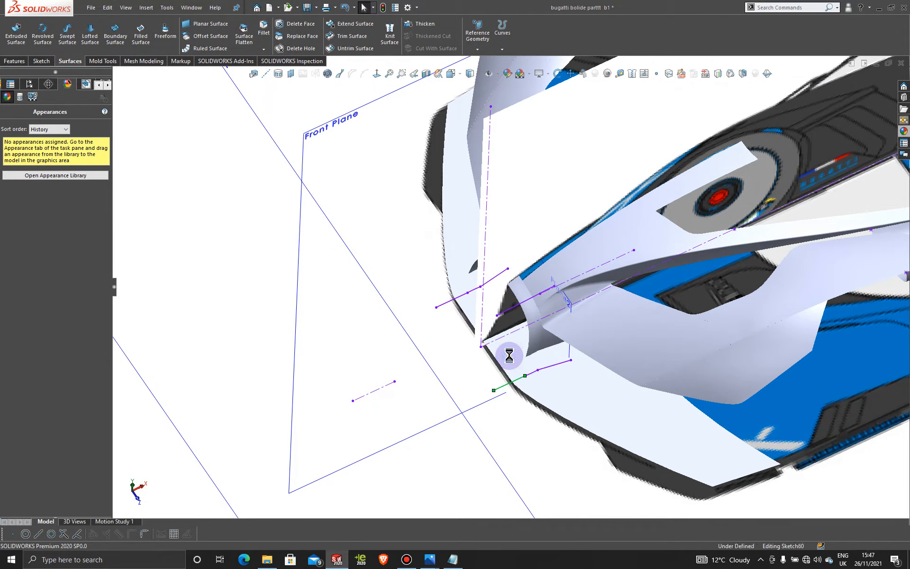
# Step: Trim away the horizontal extension and the adjoining short segment of the sketch chains on both sides of the centerline
pyautogui.click(376, 74)
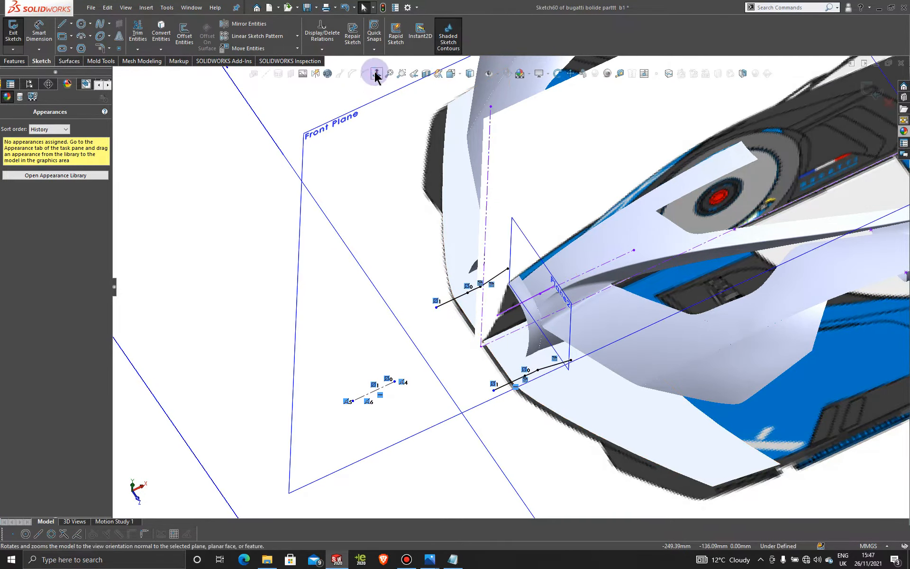
pyautogui.click(375, 75)
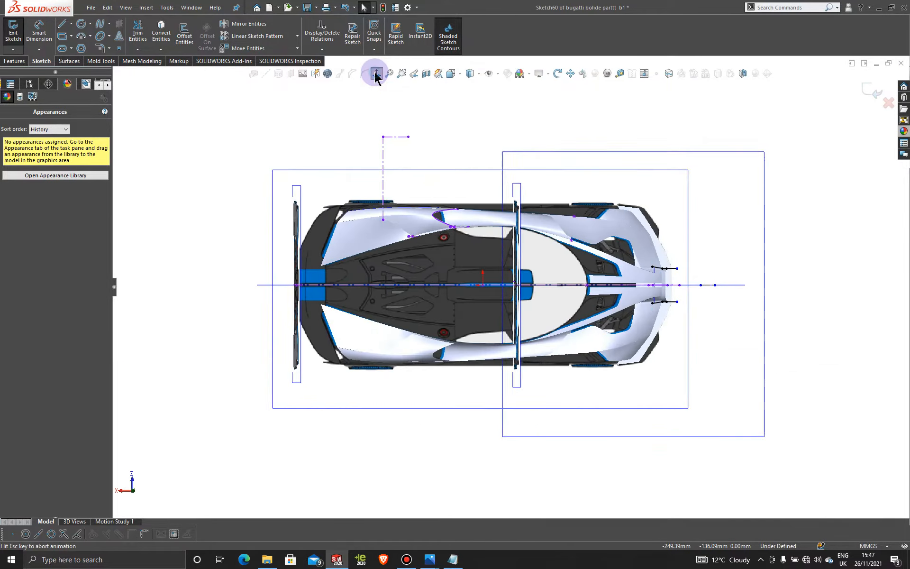
pyautogui.click(376, 74)
pyautogui.moveTo(520, 254)
pyautogui.mouseDown(button='middle')
pyautogui.moveTo(656, 246)
pyautogui.moveTo(576, 341)
pyautogui.moveTo(644, 290)
pyautogui.moveTo(656, 320)
pyautogui.moveTo(650, 252)
pyautogui.moveTo(618, 288)
pyautogui.moveTo(568, 264)
pyautogui.mouseUp(button='middle')
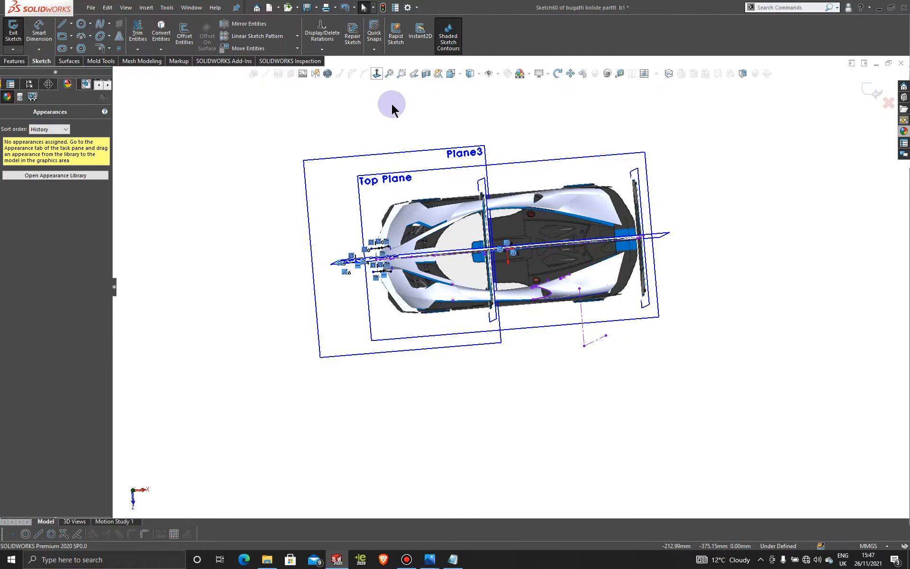
pyautogui.click(577, 159)
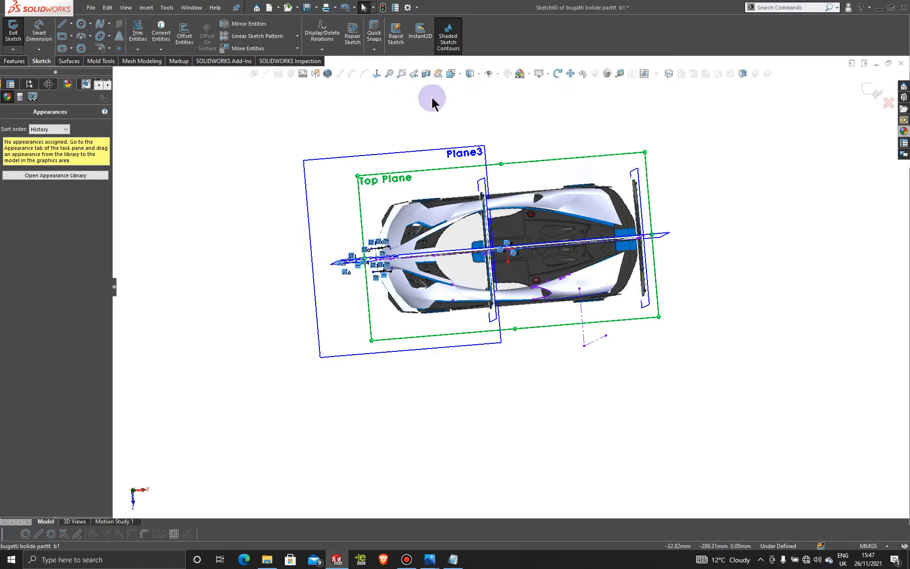
pyautogui.click(377, 75)
pyautogui.scroll(-4, 365, 277)
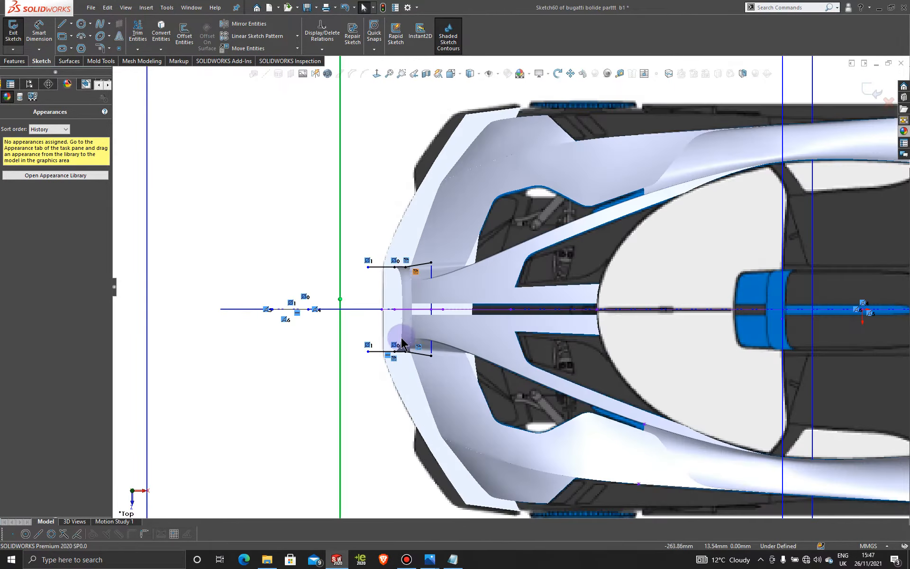
pyautogui.scroll(-5, 402, 342)
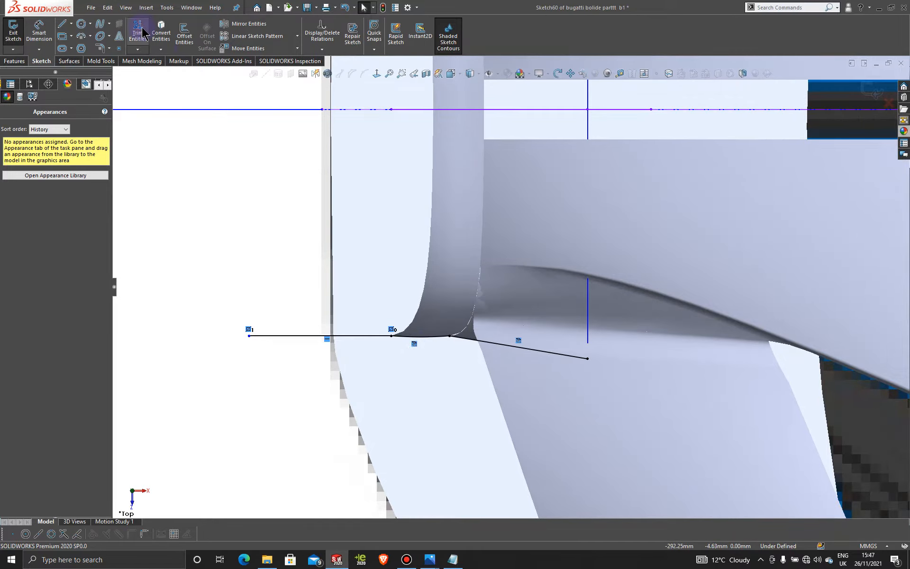
pyautogui.moveTo(347, 378)
pyautogui.mouseDown()
pyautogui.moveTo(407, 348)
pyautogui.moveTo(408, 322)
pyautogui.mouseUp()
pyautogui.scroll(4, 362, 295)
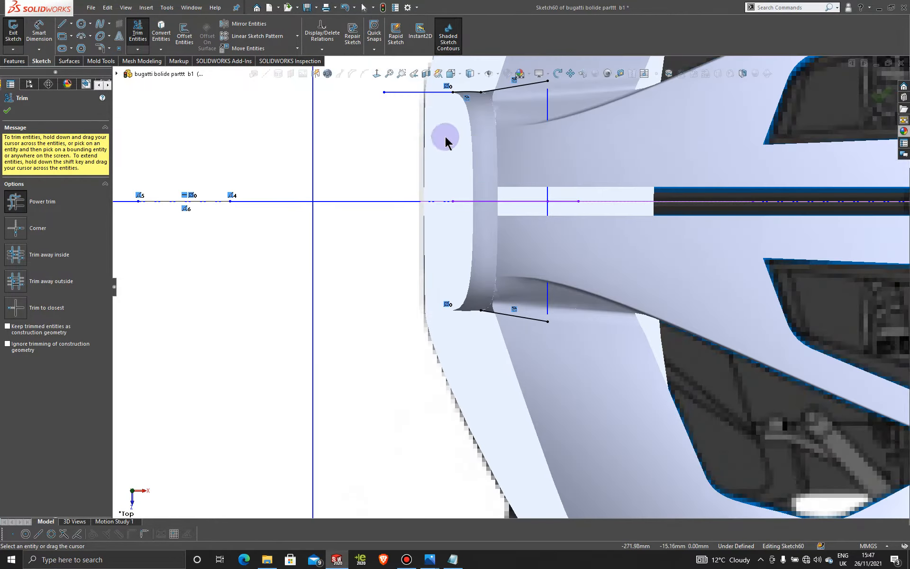
pyautogui.moveTo(445, 136)
pyautogui.mouseDown()
pyautogui.moveTo(423, 126)
pyautogui.moveTo(433, 77)
pyautogui.moveTo(465, 118)
pyautogui.mouseUp()
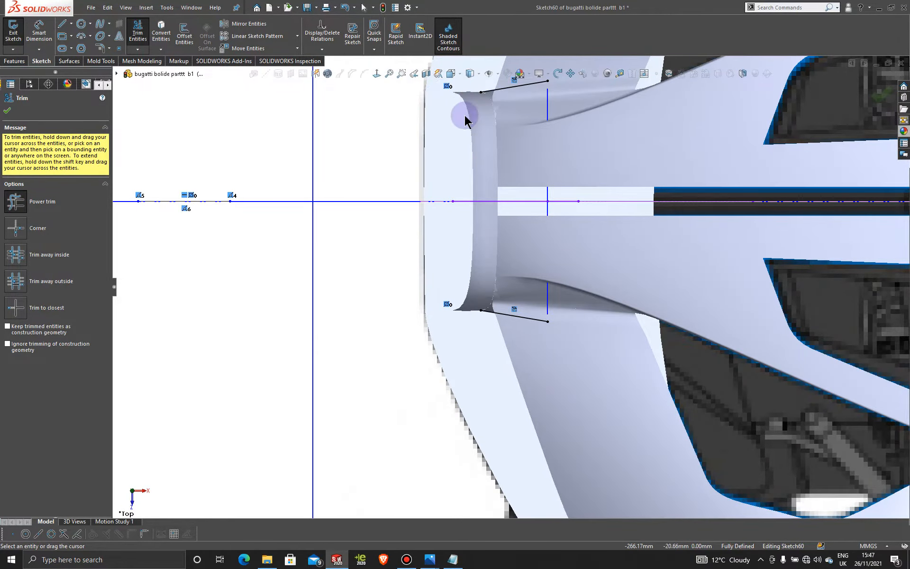
# Step: Sketch a horizontal line about 12 mm long from the near-side angled line's front end to the bumper's front edge
pyautogui.click(63, 25)
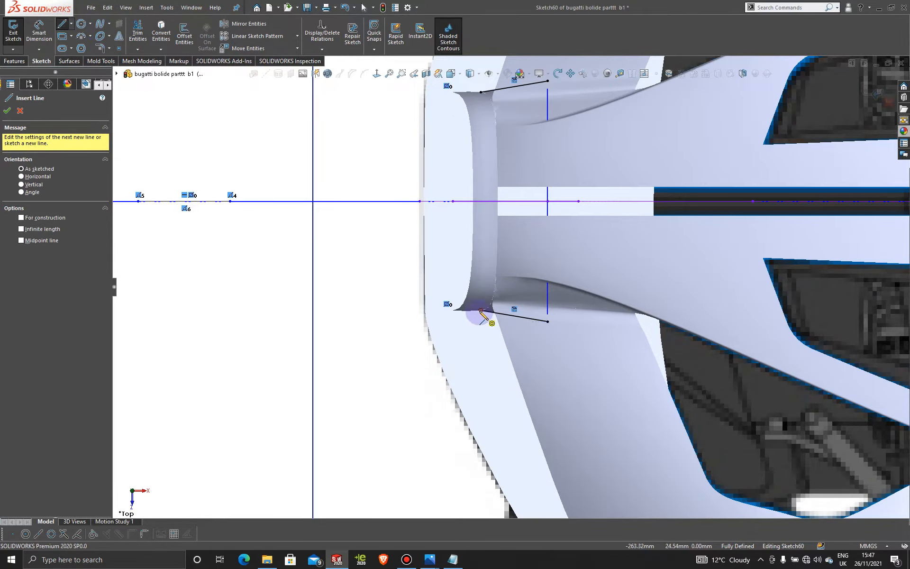
pyautogui.click(444, 315)
pyautogui.scroll(-3, 439, 318)
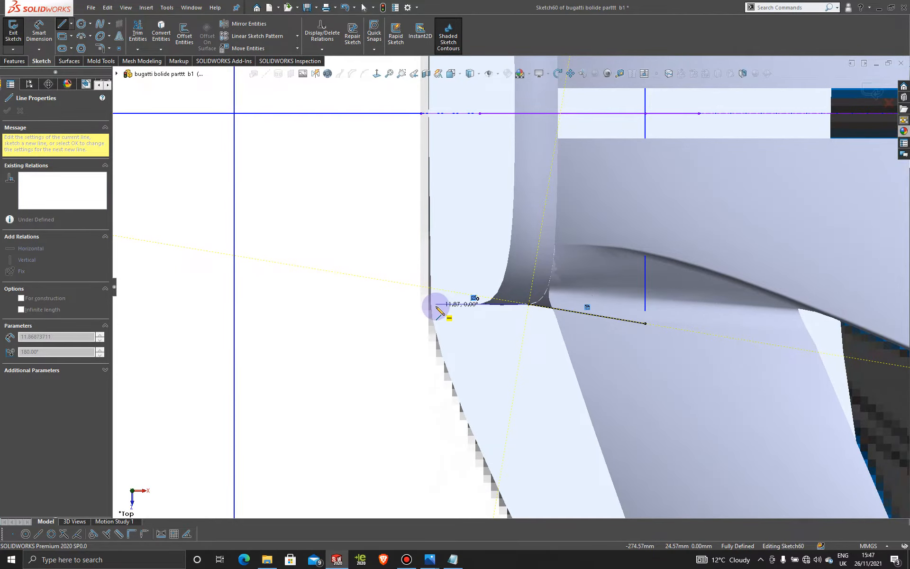
pyautogui.click(435, 304)
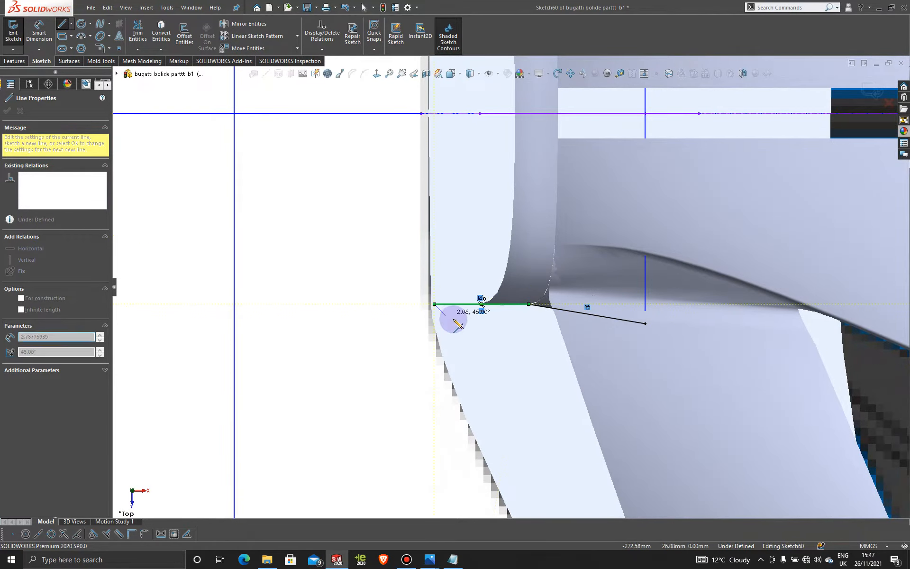
pyautogui.press('Escape')
# Step: Mirror the horizontal line about the construction centerline, keeping the original, and exit the sketch
pyautogui.scroll(4, 453, 320)
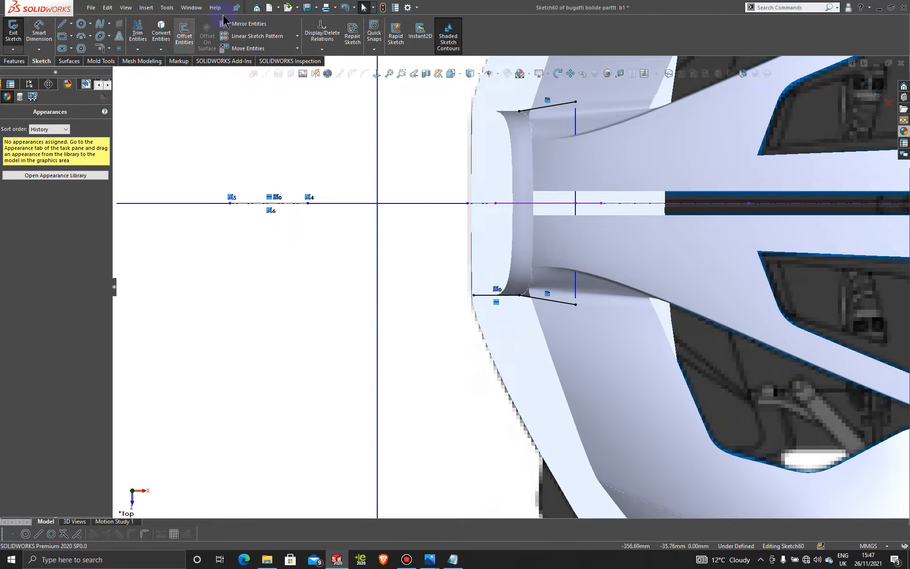
pyautogui.click(265, 23)
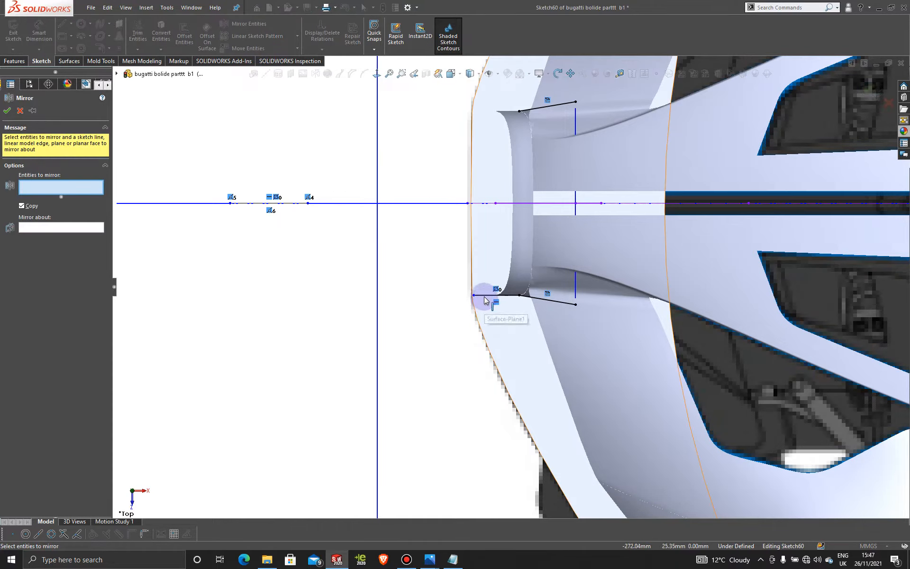
pyautogui.click(484, 296)
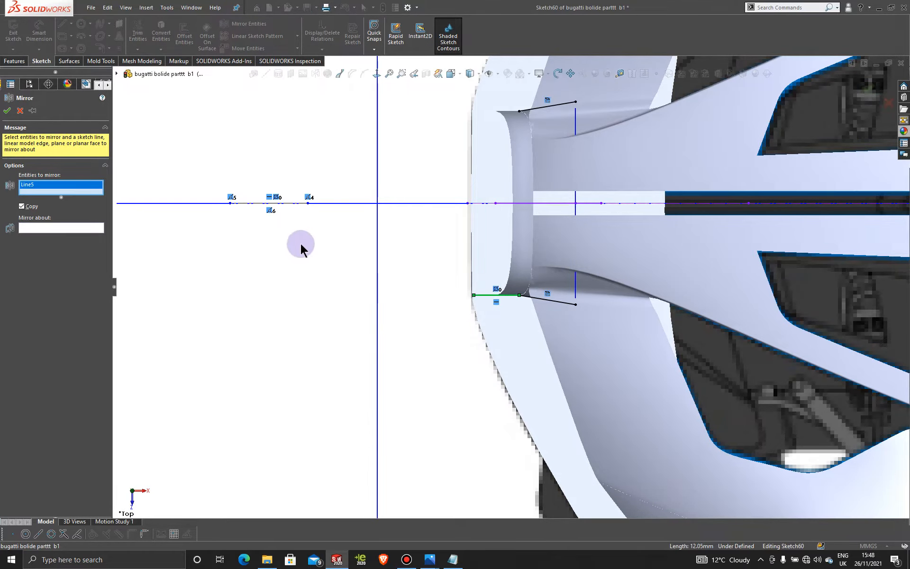
pyautogui.click(40, 228)
pyautogui.click(270, 203)
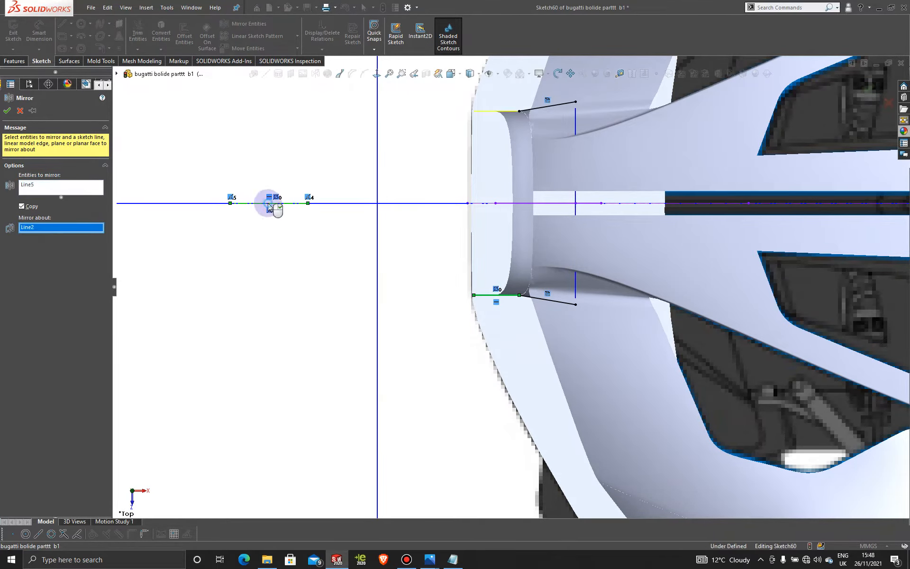
pyautogui.click(8, 111)
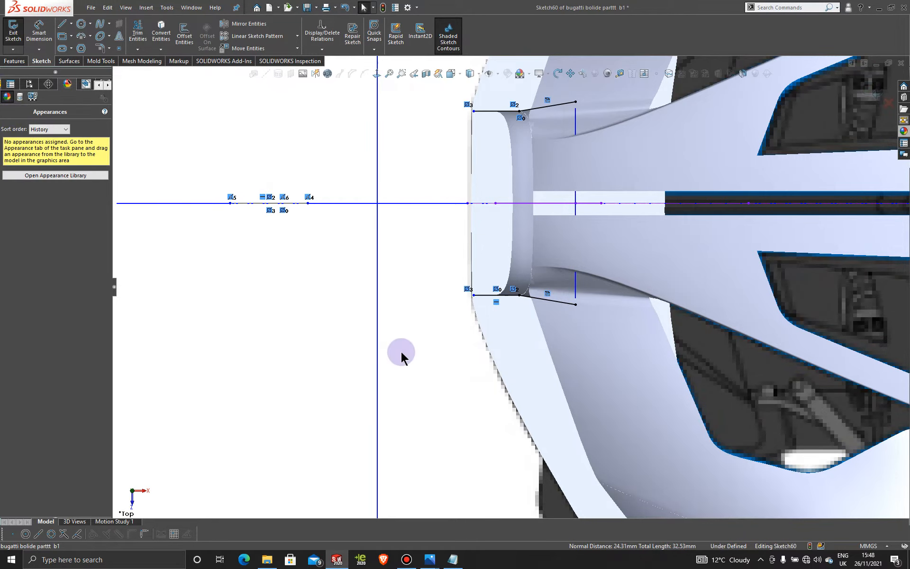
pyautogui.moveTo(401, 352)
pyautogui.mouseDown(button='middle')
pyautogui.moveTo(388, 303)
pyautogui.moveTo(467, 351)
pyautogui.moveTo(568, 441)
pyautogui.moveTo(559, 396)
pyautogui.moveTo(521, 348)
pyautogui.moveTo(571, 313)
pyautogui.moveTo(552, 329)
pyautogui.moveTo(616, 358)
pyautogui.moveTo(539, 323)
pyautogui.mouseUp(button='middle')
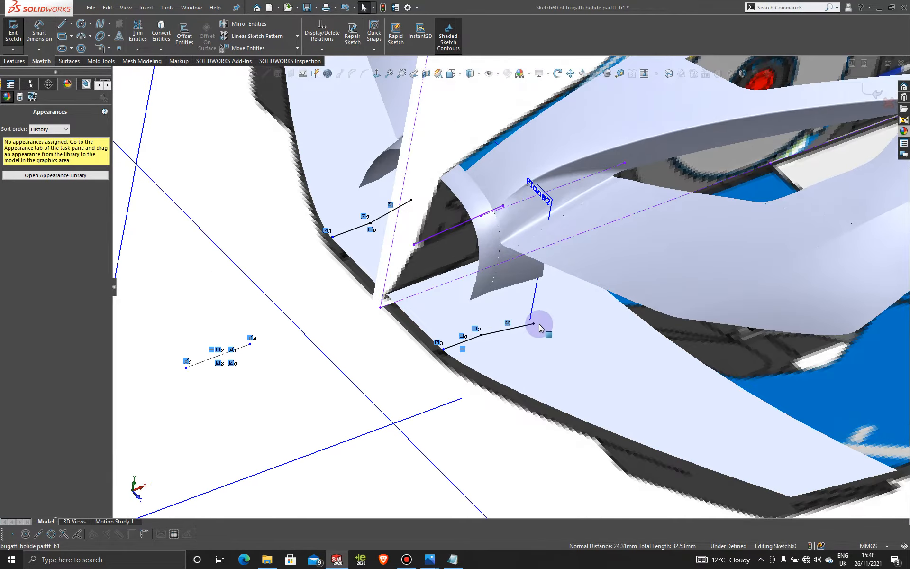
pyautogui.click(69, 61)
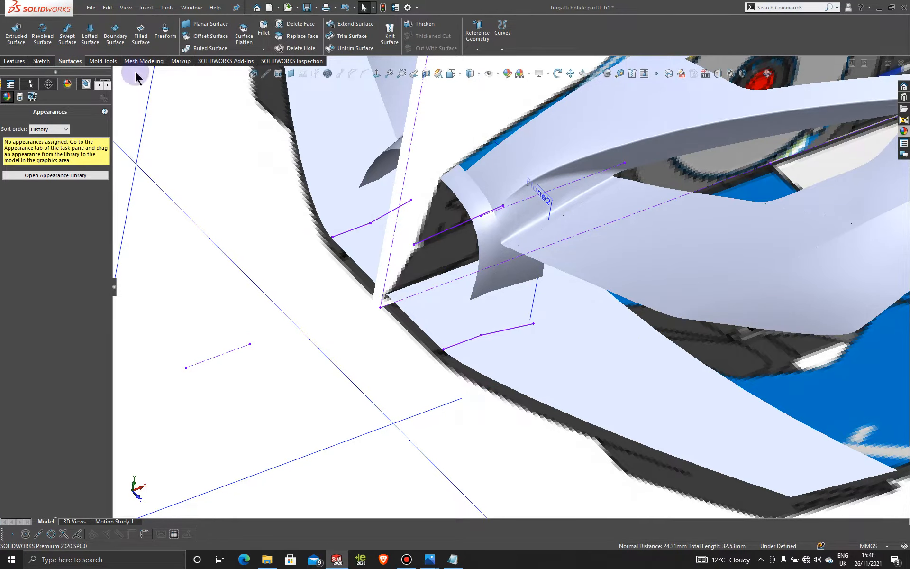
# Step: Start a boundary surface and group the two lower edges of the near-side nose surface as the first Direction 1 profile
pyautogui.click(115, 33)
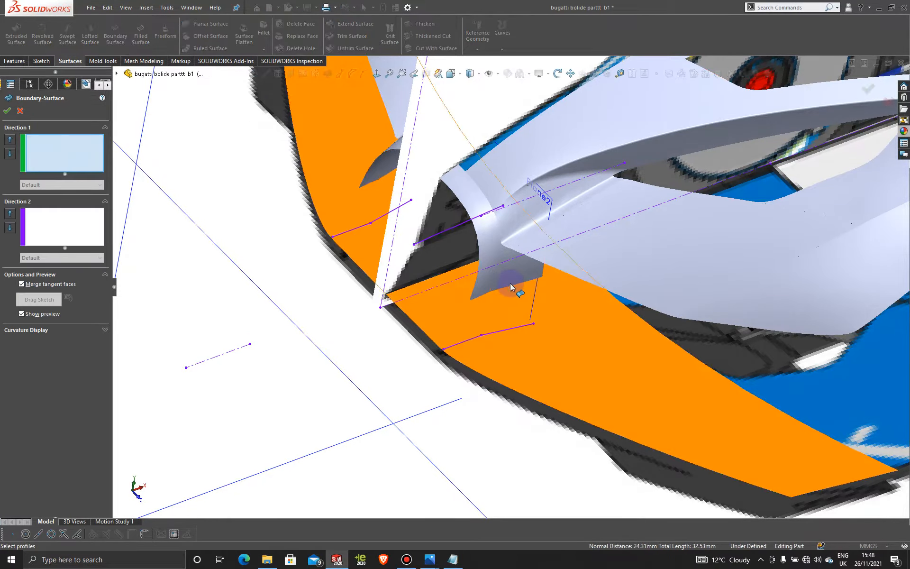
pyautogui.rightClick(260, 386)
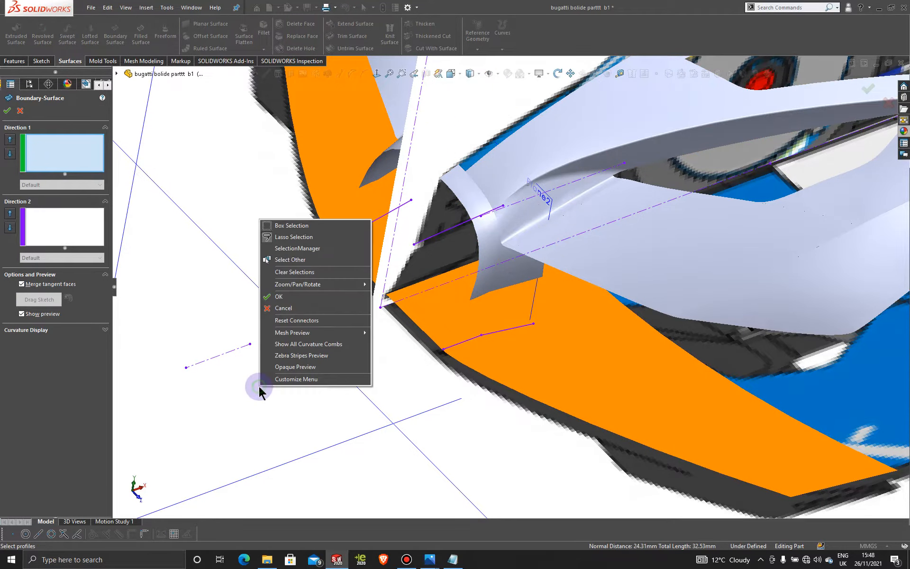
pyautogui.click(310, 252)
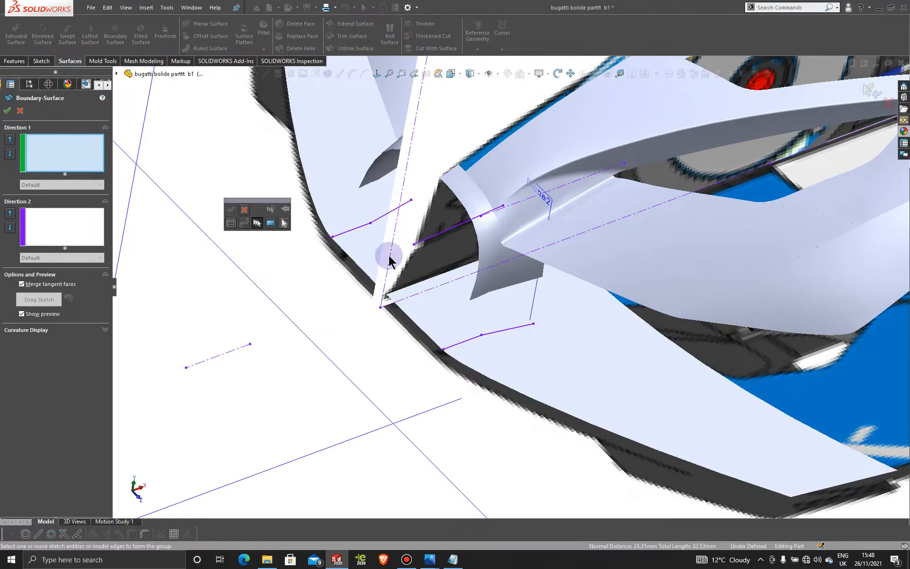
pyautogui.click(506, 286)
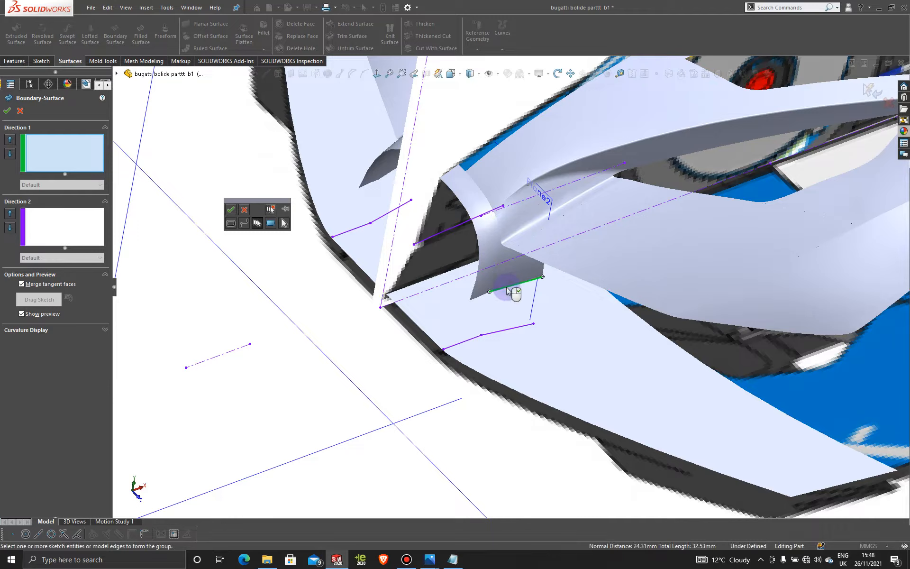
pyautogui.click(477, 298)
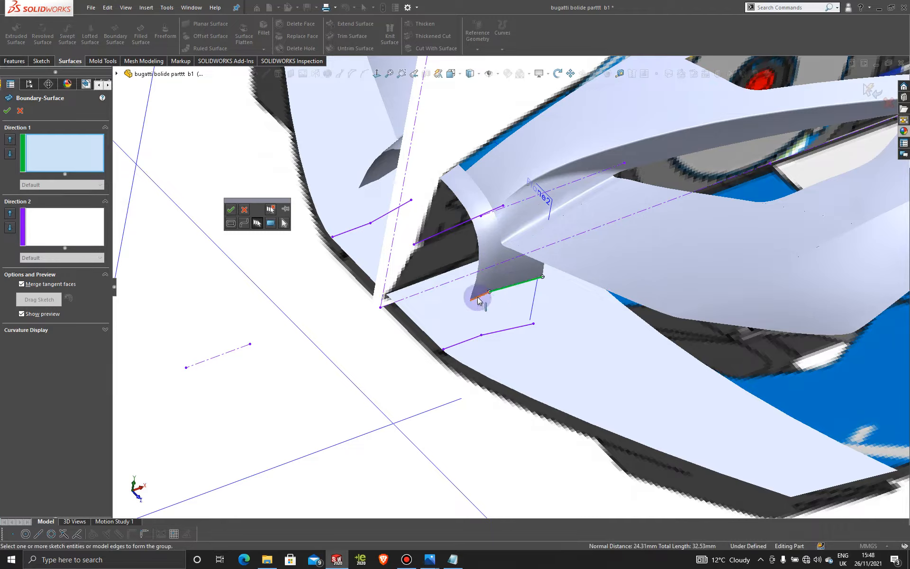
pyautogui.click(230, 209)
# Step: Add the two near-side sketch lines on the bumper as the second Direction 1 profile and create the boundary surface
pyautogui.click(506, 326)
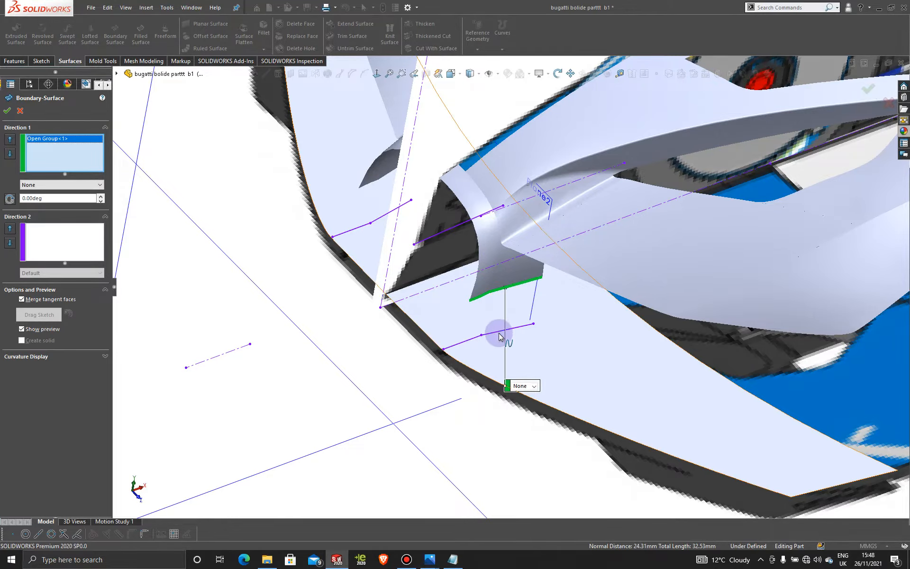
pyautogui.rightClick(336, 354)
pyautogui.click(374, 382)
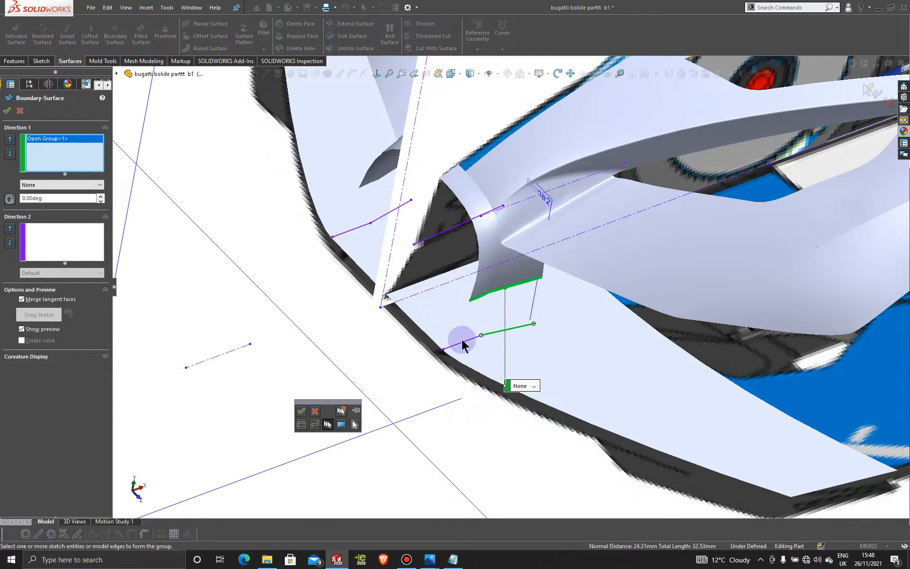
pyautogui.click(463, 342)
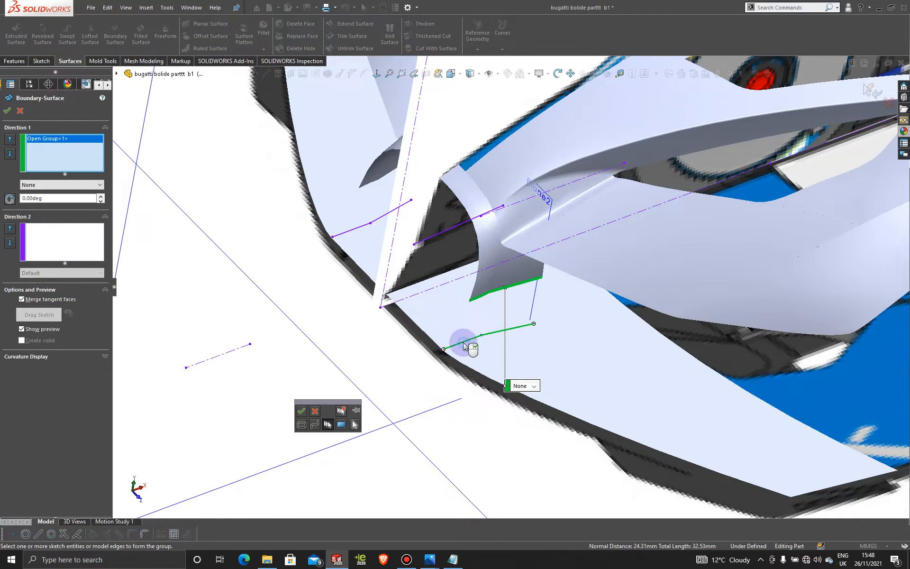
pyautogui.click(300, 411)
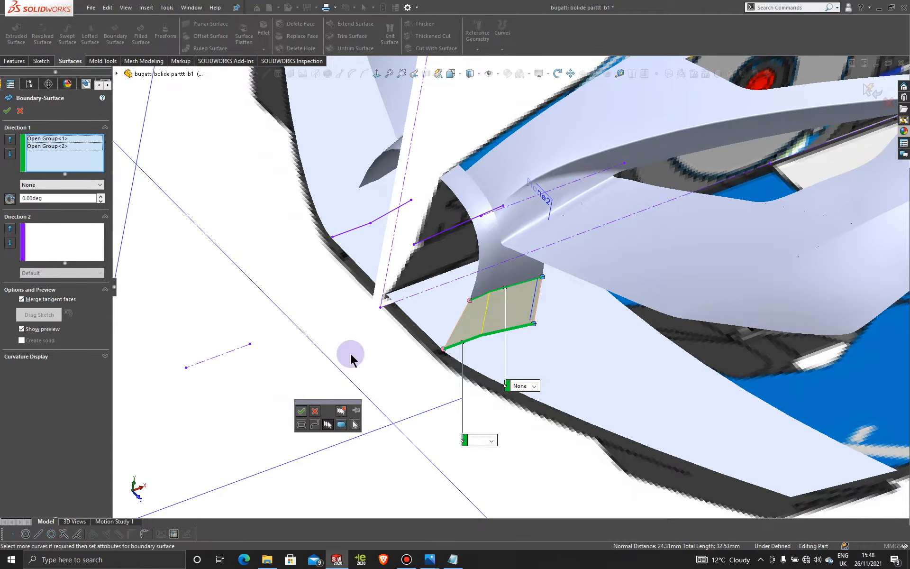
pyautogui.click(7, 111)
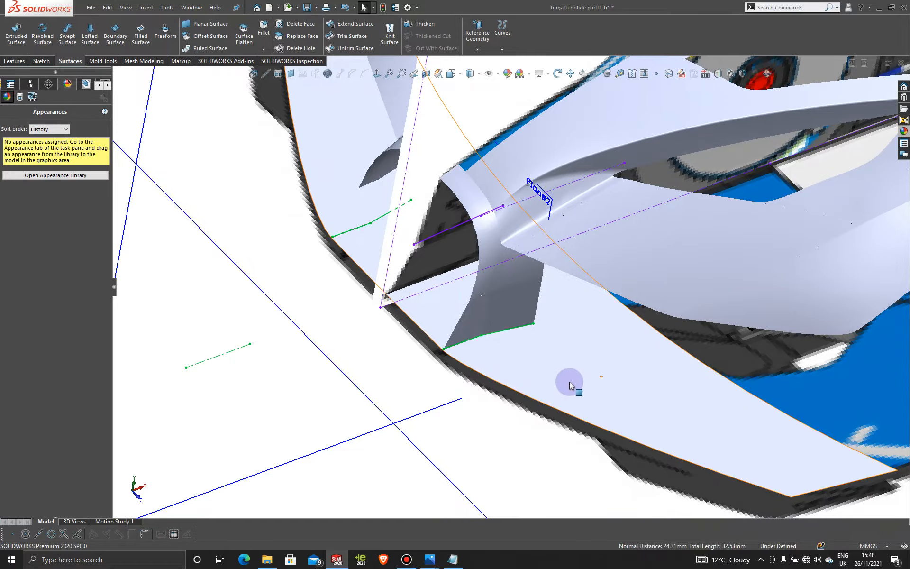
# Step: Mirror the new boundary surface body about the Front Plane
pyautogui.moveTo(570, 380); pyautogui.dragTo(572, 343, button='middle')
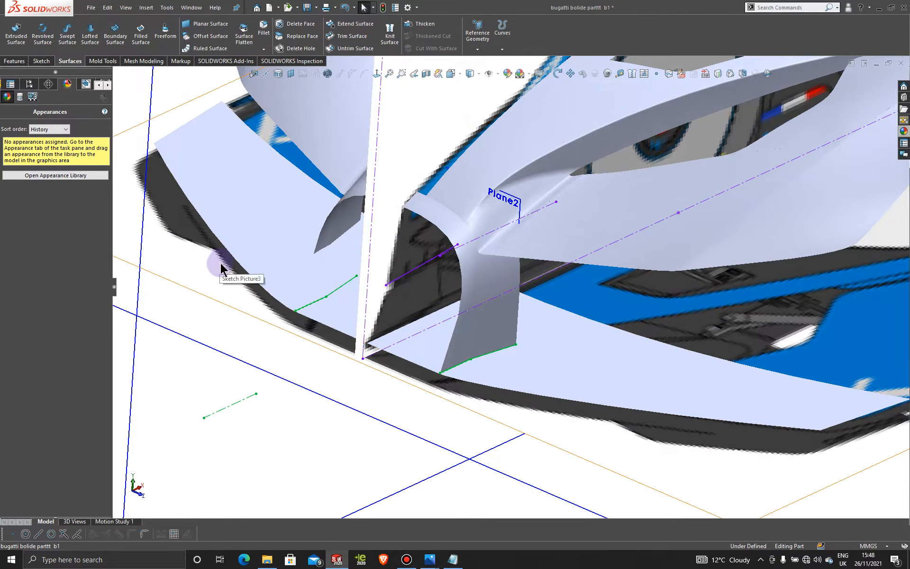
pyautogui.click(15, 61)
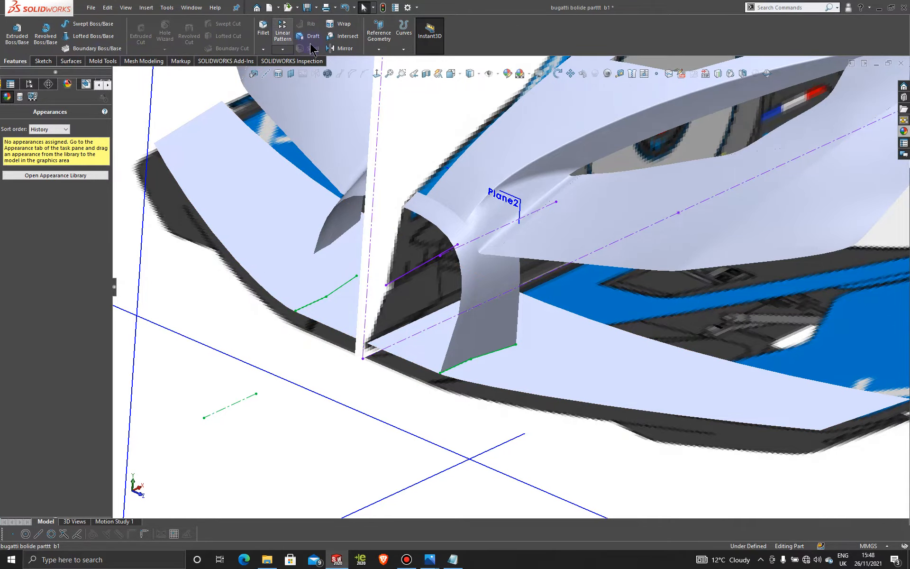
pyautogui.click(339, 48)
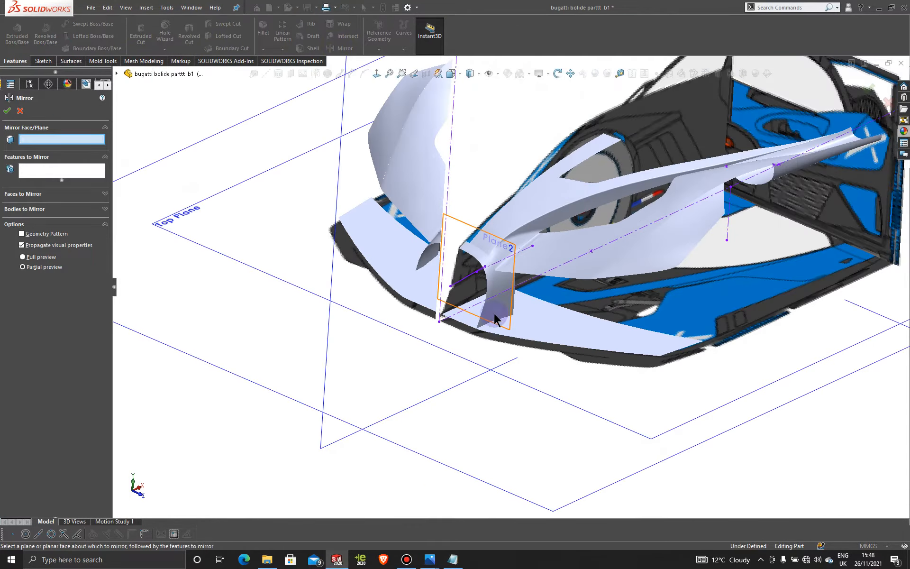
pyautogui.click(332, 279)
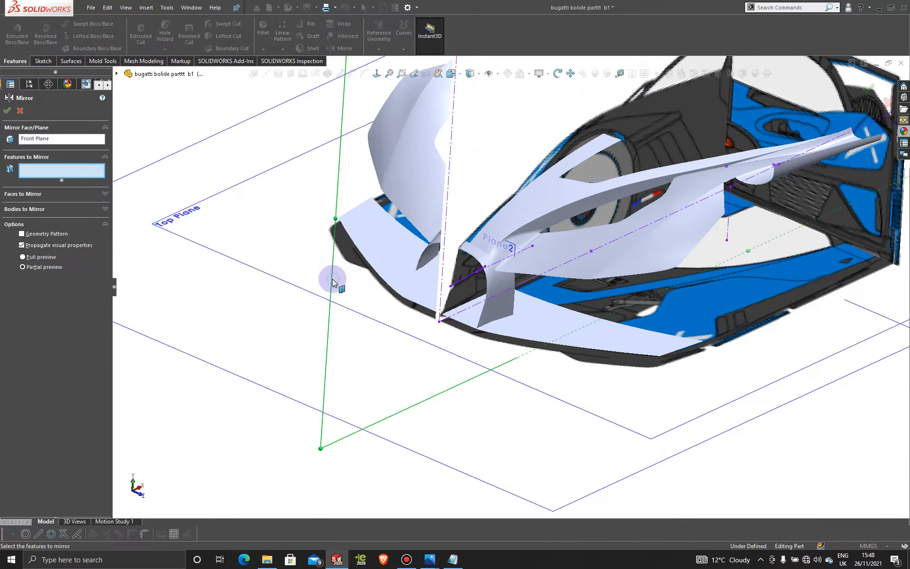
pyautogui.click(33, 209)
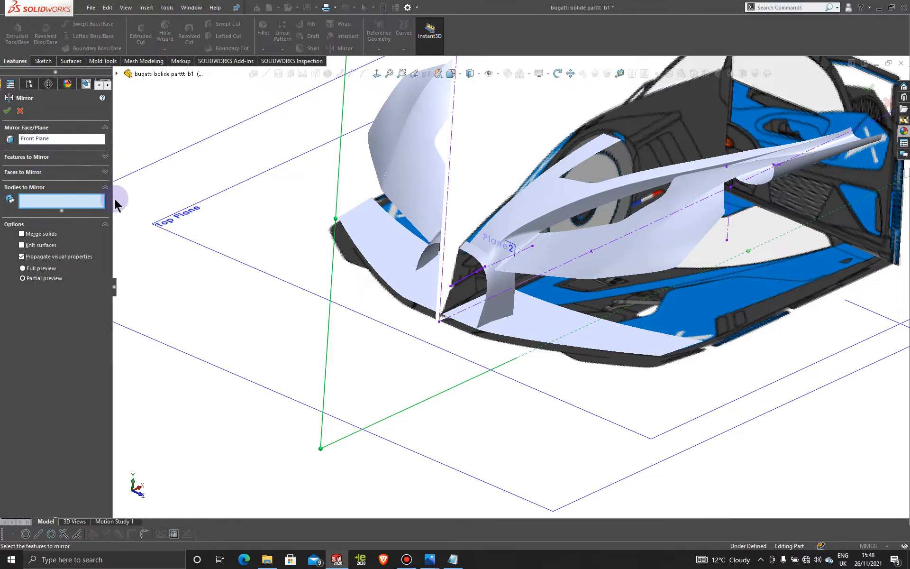
pyautogui.click(505, 309)
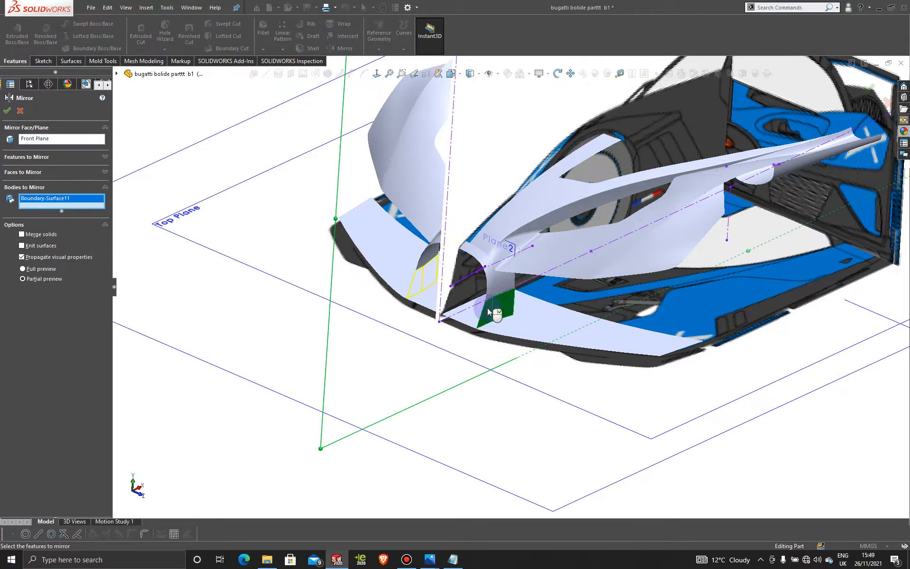
pyautogui.click(7, 111)
# Step: Apply the blue glass appearance to the whole part
pyautogui.moveTo(508, 376); pyautogui.dragTo(493, 351, button='middle')
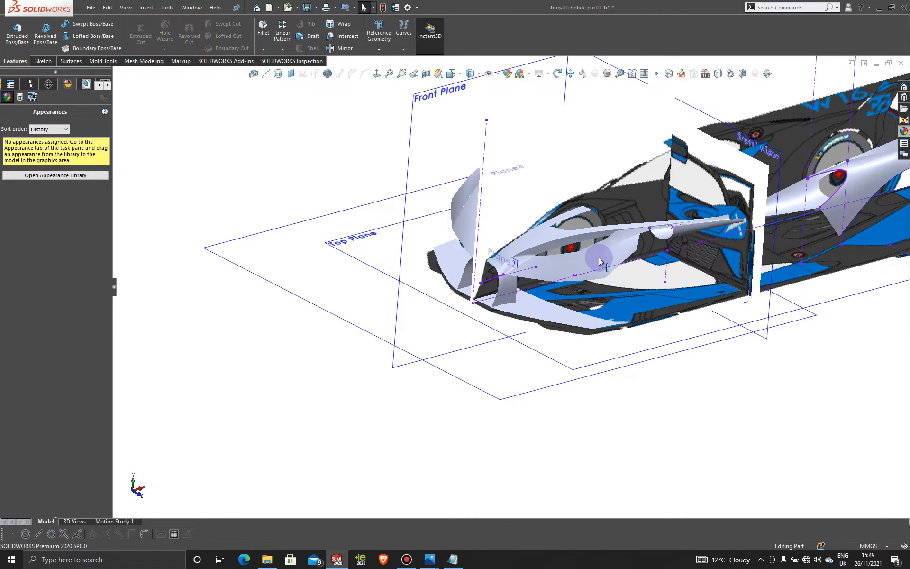
pyautogui.scroll(-2, 604, 268)
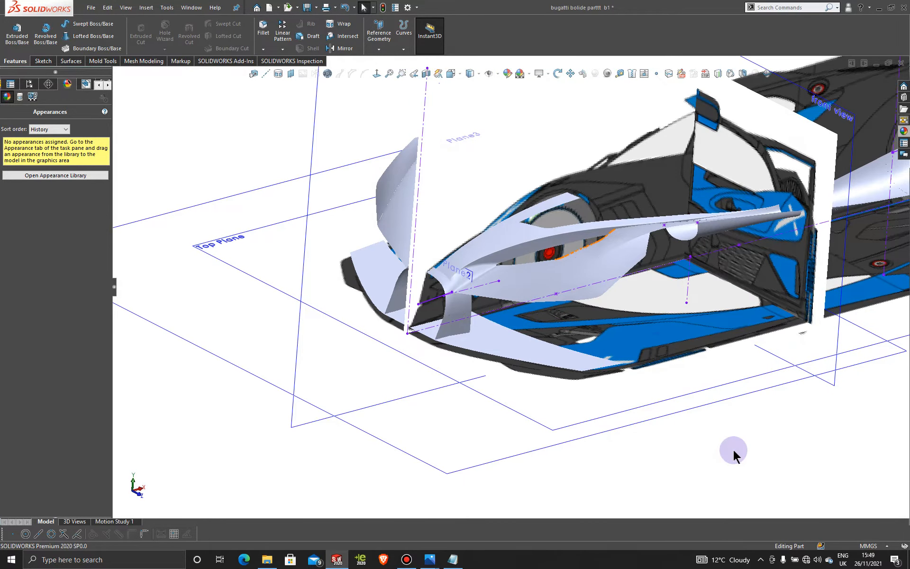
pyautogui.click(904, 132)
pyautogui.moveTo(859, 228); pyautogui.dragTo(459, 304)
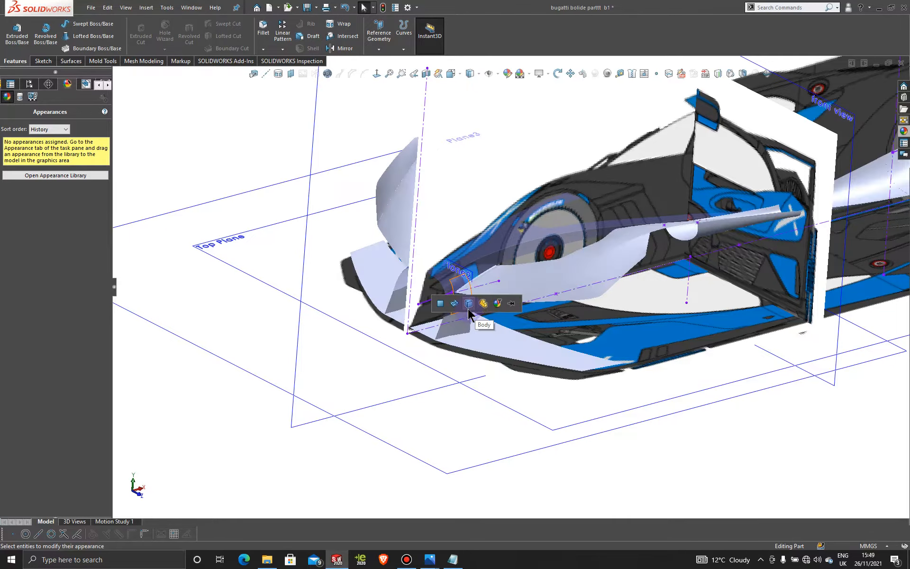
pyautogui.click(485, 305)
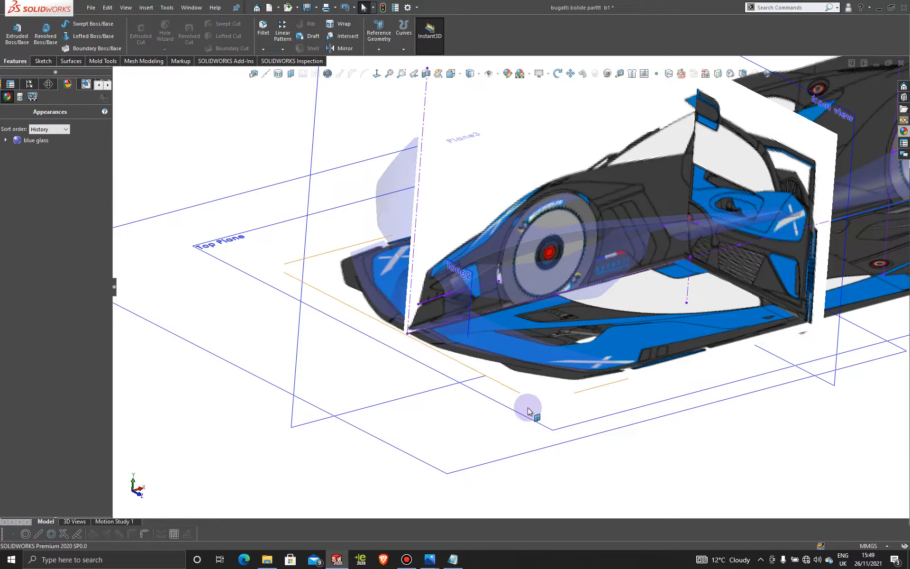
# Step: Start a new sketch on the Front Plane and view it face-on
pyautogui.moveTo(508, 443); pyautogui.dragTo(565, 458, button='middle')
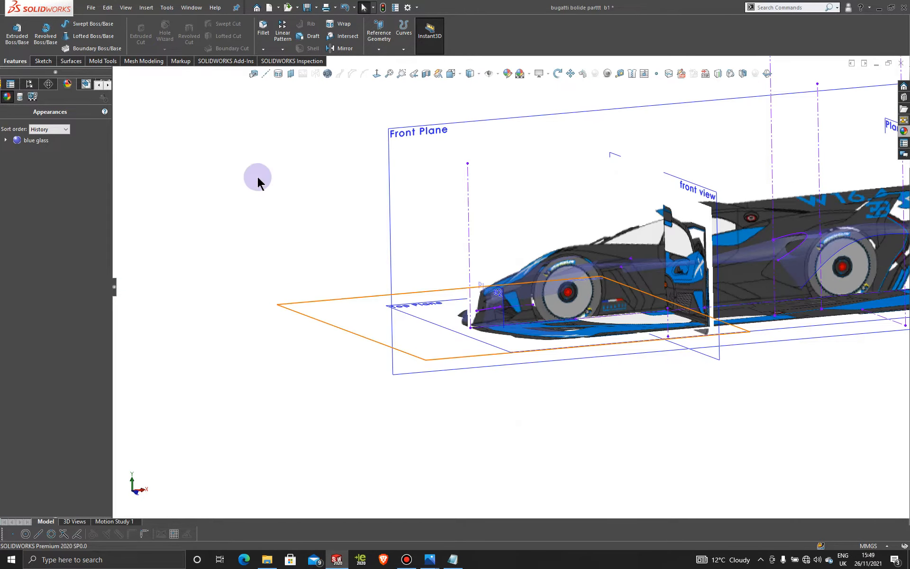
pyautogui.click(420, 141)
pyautogui.click(463, 118)
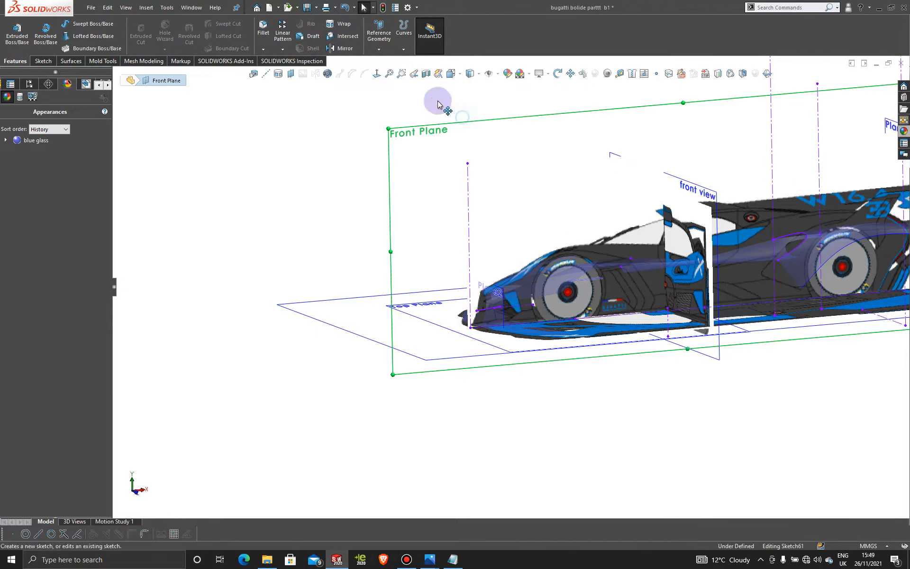
pyautogui.click(377, 74)
pyautogui.scroll(-3, 375, 448)
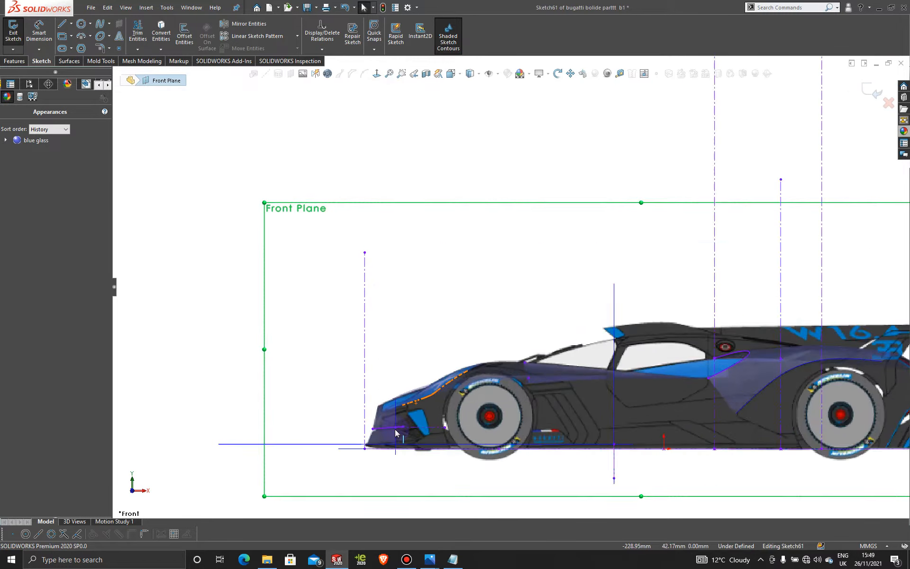
# Step: Convert the existing slightly sloped line at the car's nose into the current sketch
pyautogui.scroll(-2, 398, 415)
pyautogui.scroll(-4, 426, 375)
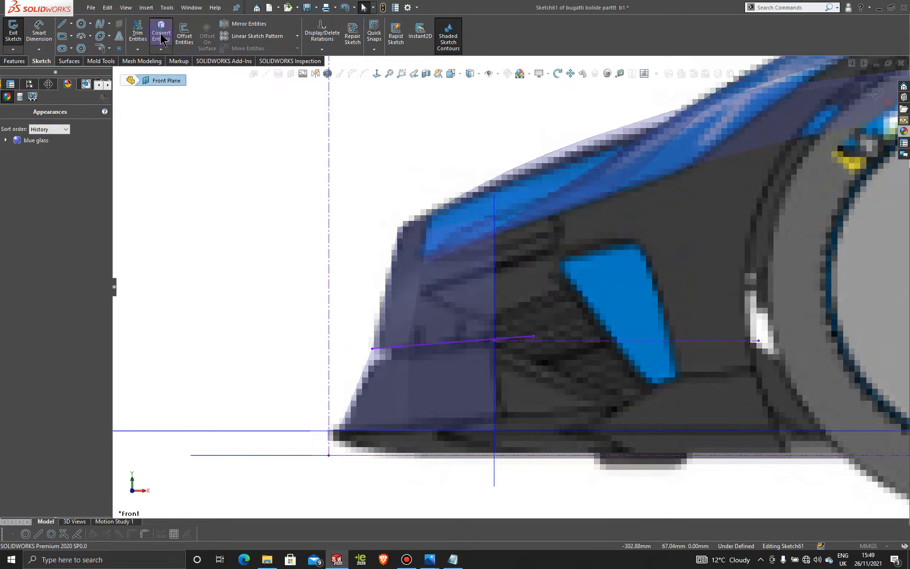
pyautogui.click(161, 38)
pyautogui.click(451, 342)
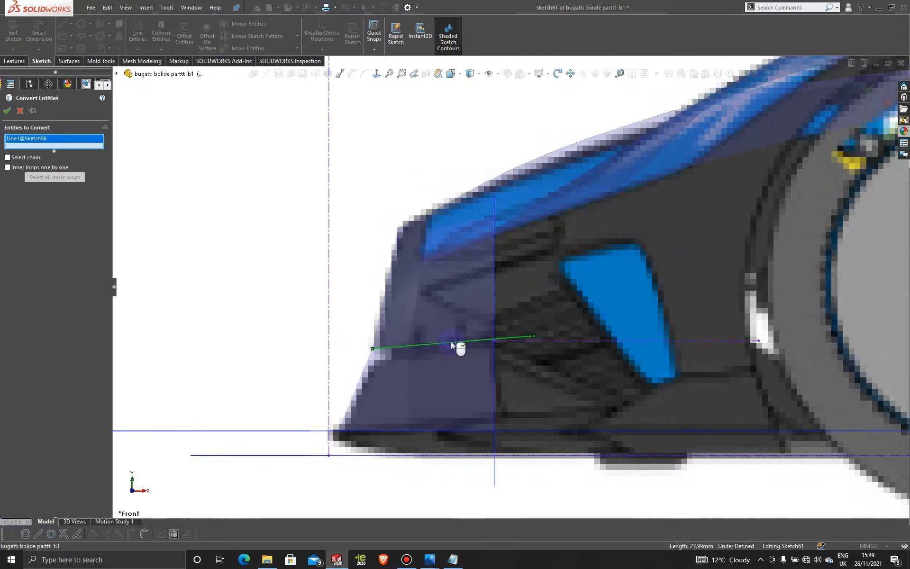
pyautogui.click(7, 111)
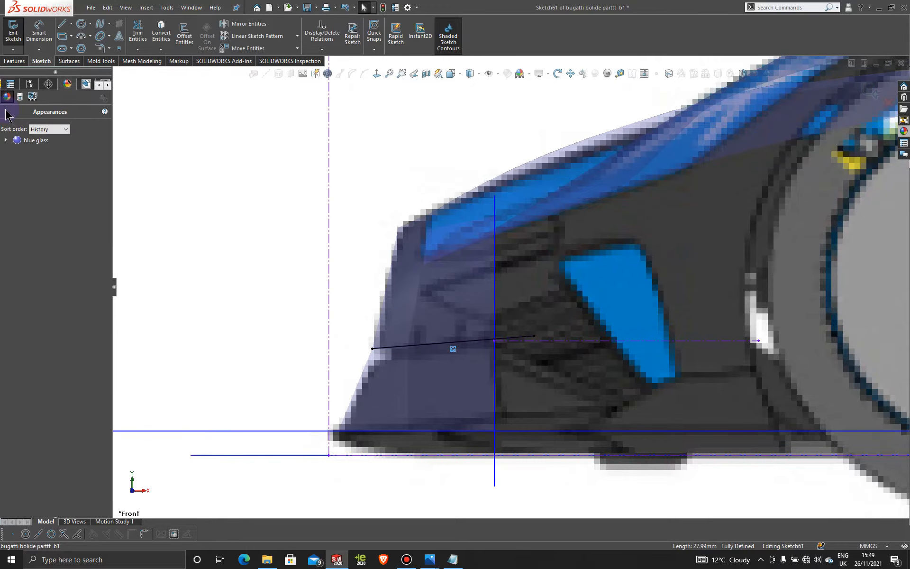
# Step: Offset the converted nose line 2 mm downward with the offset dimension added
pyautogui.click(184, 36)
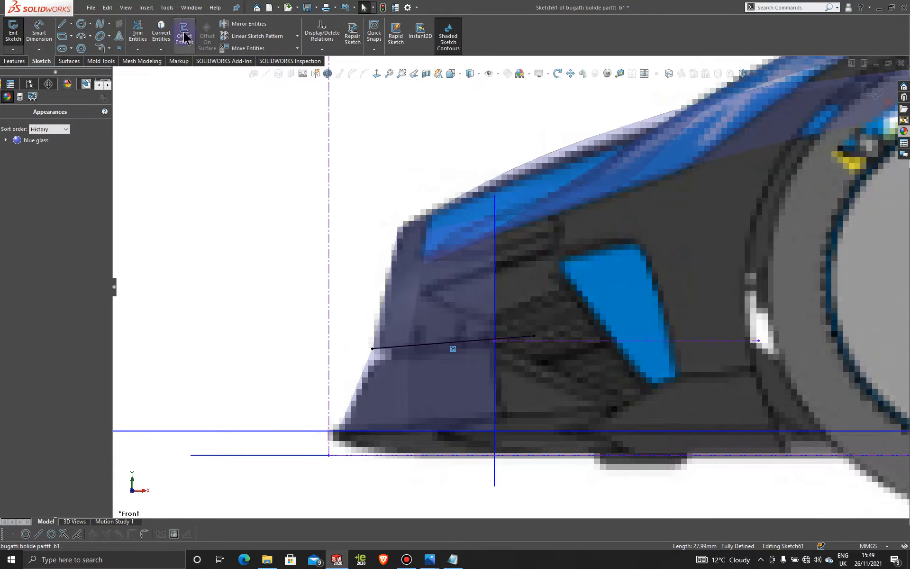
pyautogui.click(446, 344)
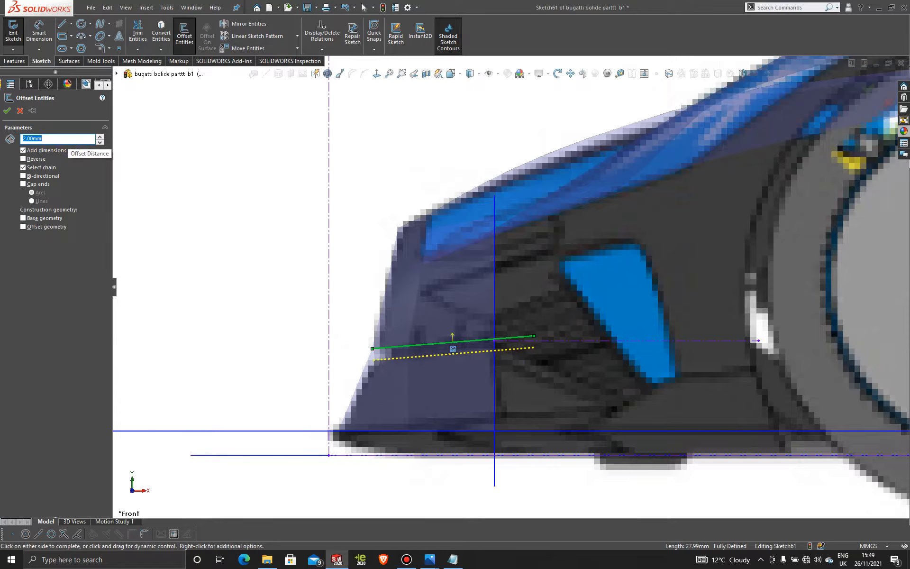
pyautogui.click(7, 112)
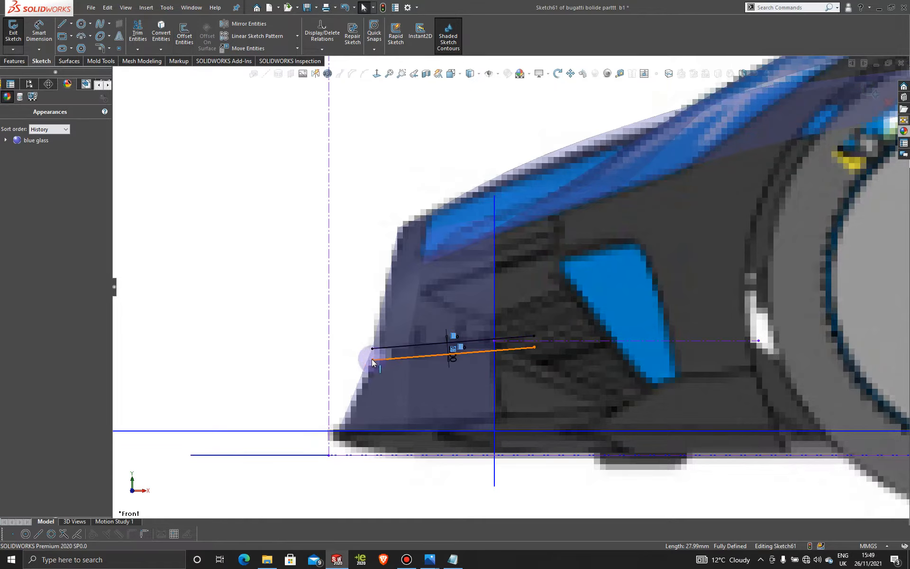
# Step: Extend the offset line forward past the vertical construction line by sketching an aligned line from its front end
pyautogui.moveTo(373, 360); pyautogui.dragTo(353, 363)
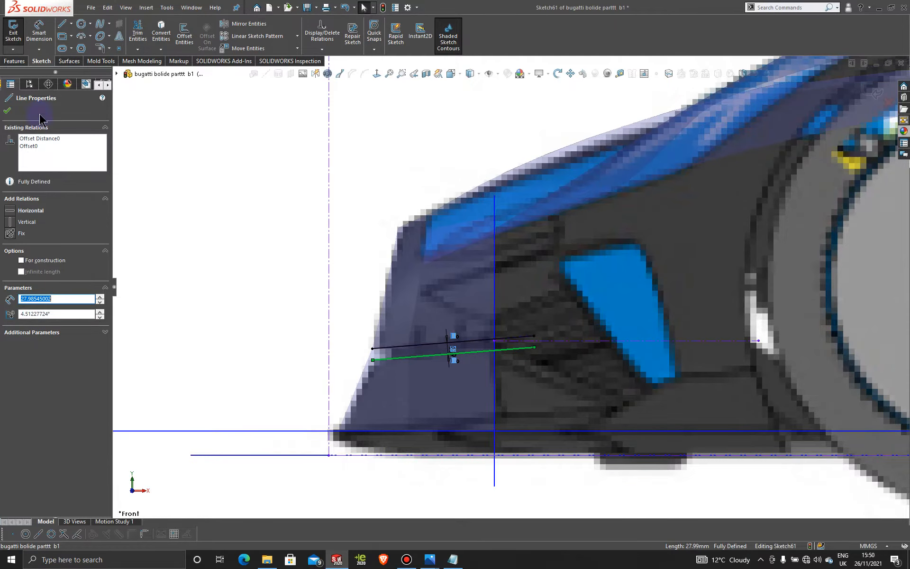
pyautogui.click(8, 110)
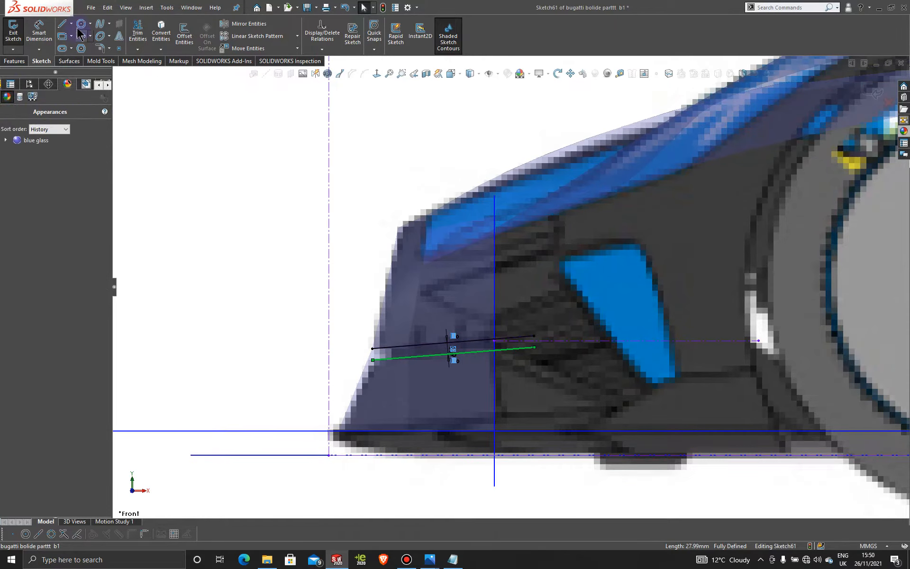
pyautogui.click(62, 29)
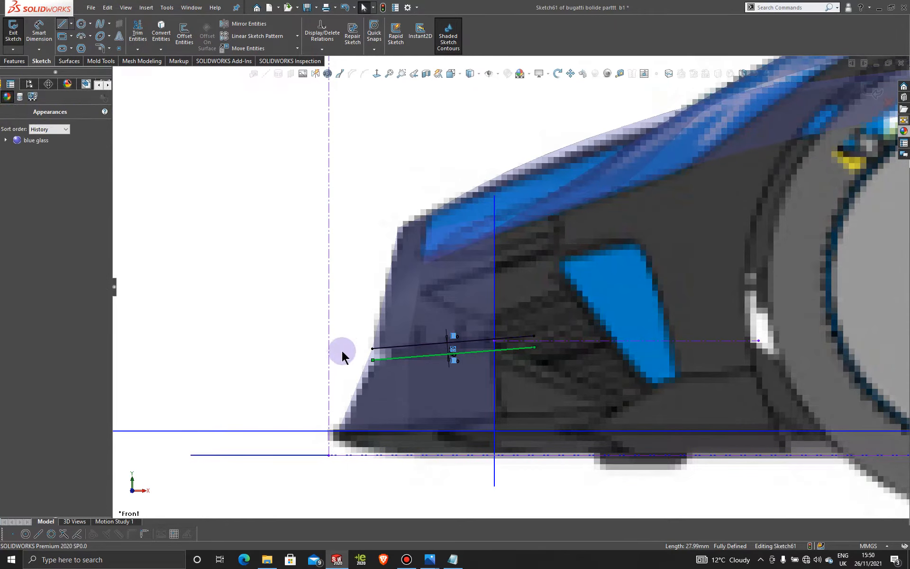
pyautogui.click(373, 361)
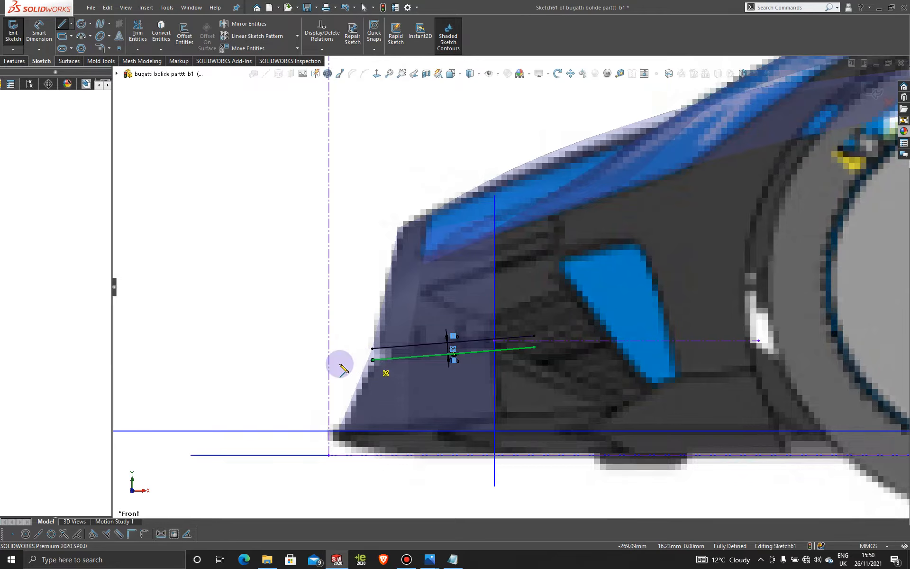
pyautogui.click(309, 365)
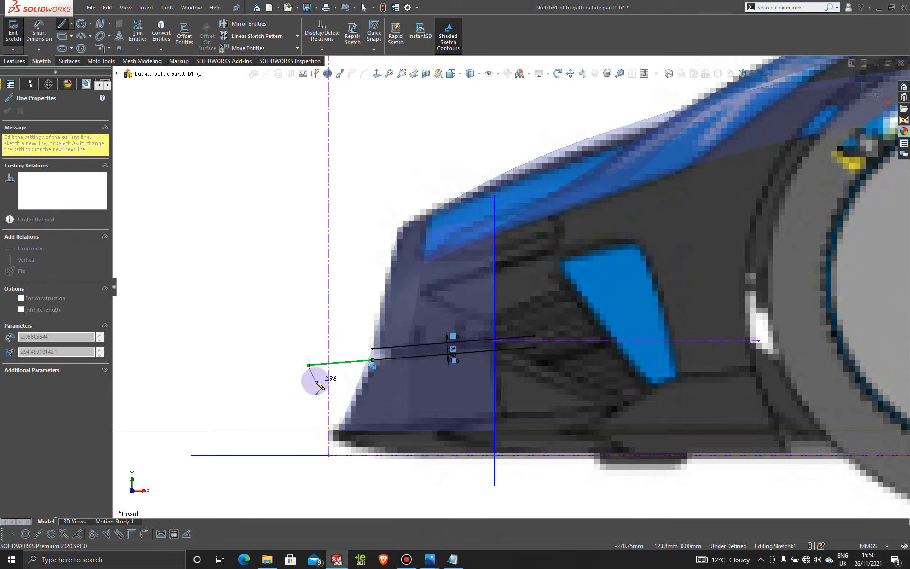
pyautogui.press('Escape')
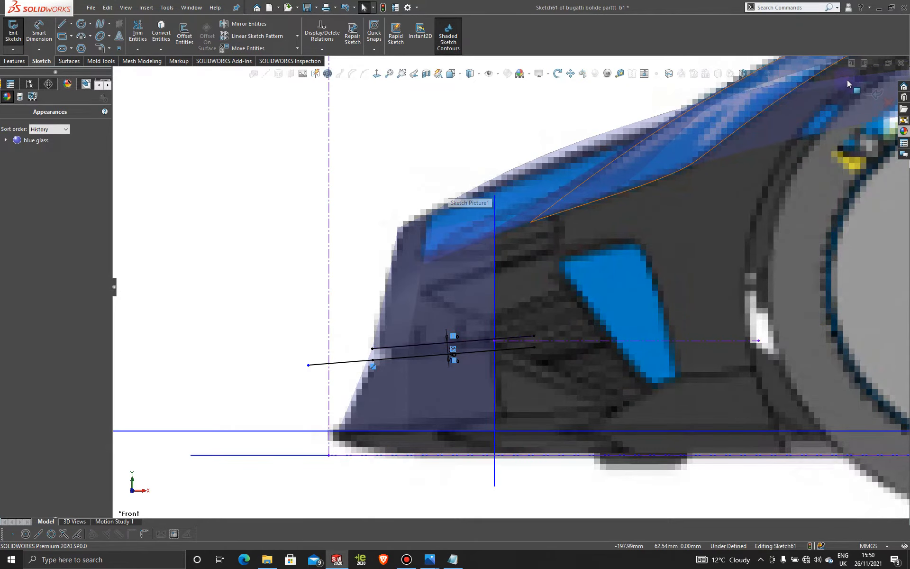
# Step: Close the nose line sketch and use it instead of the Front Plane as the tool of a standard surface trim
pyautogui.click(866, 90)
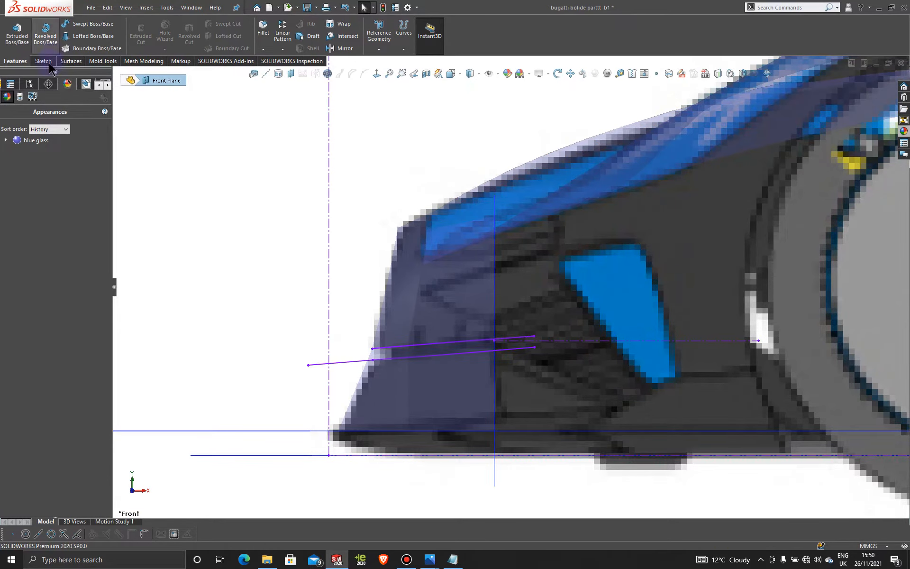
pyautogui.click(70, 61)
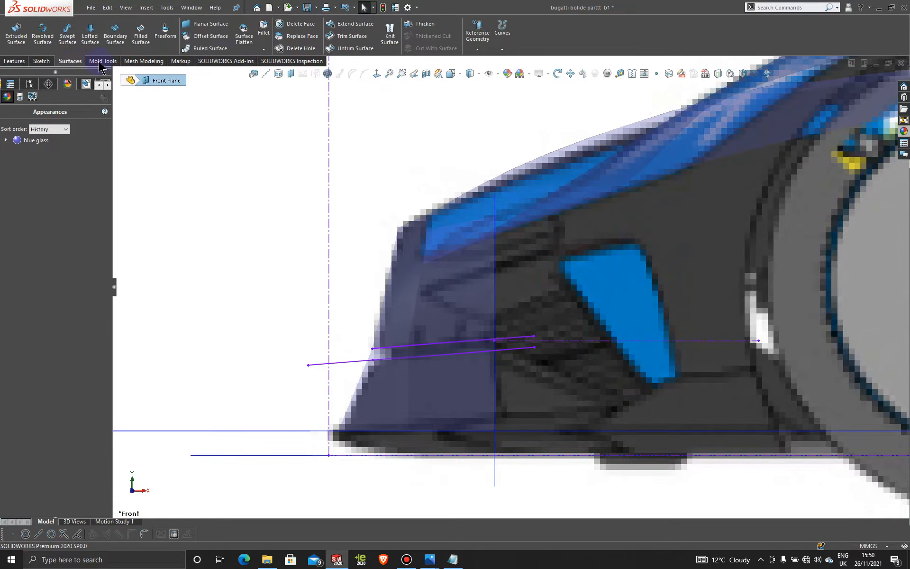
pyautogui.click(352, 36)
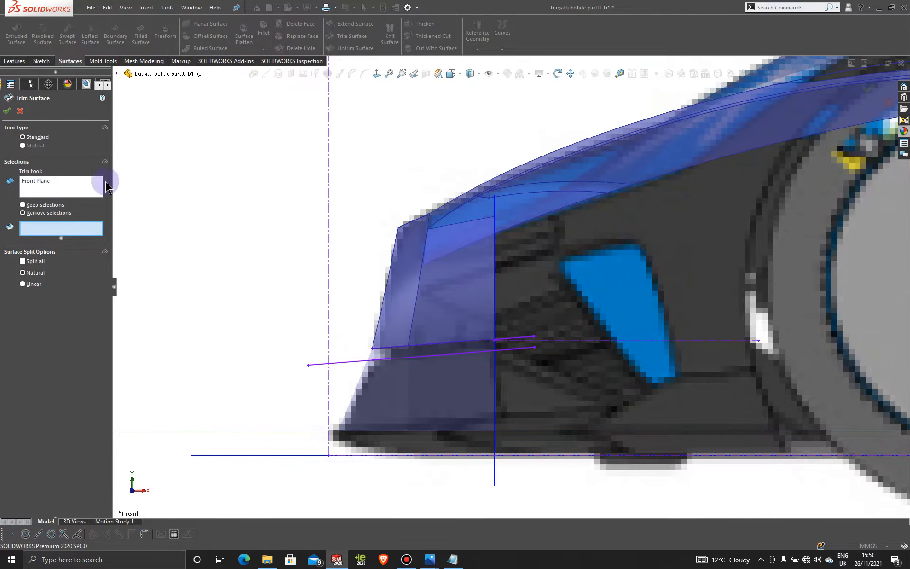
pyautogui.rightClick(61, 182)
pyautogui.click(85, 187)
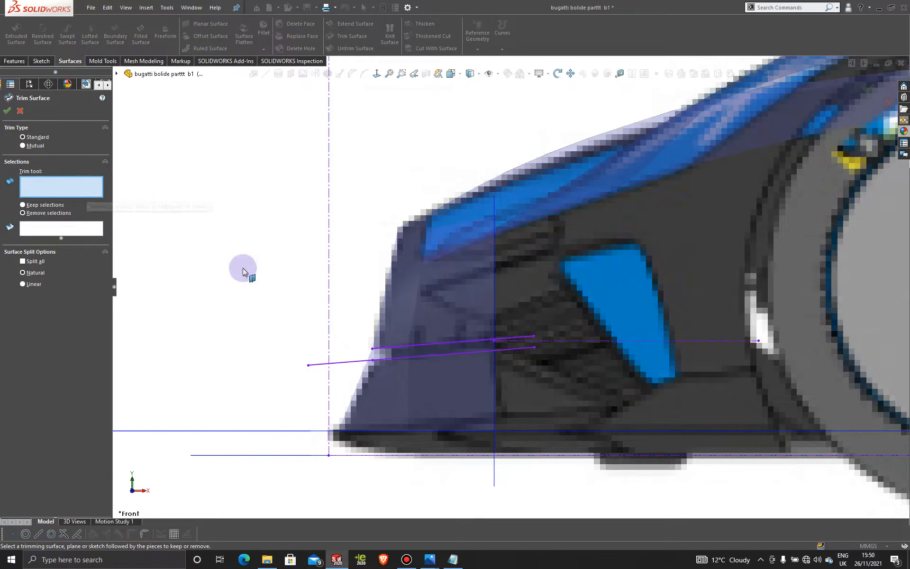
pyautogui.click(360, 362)
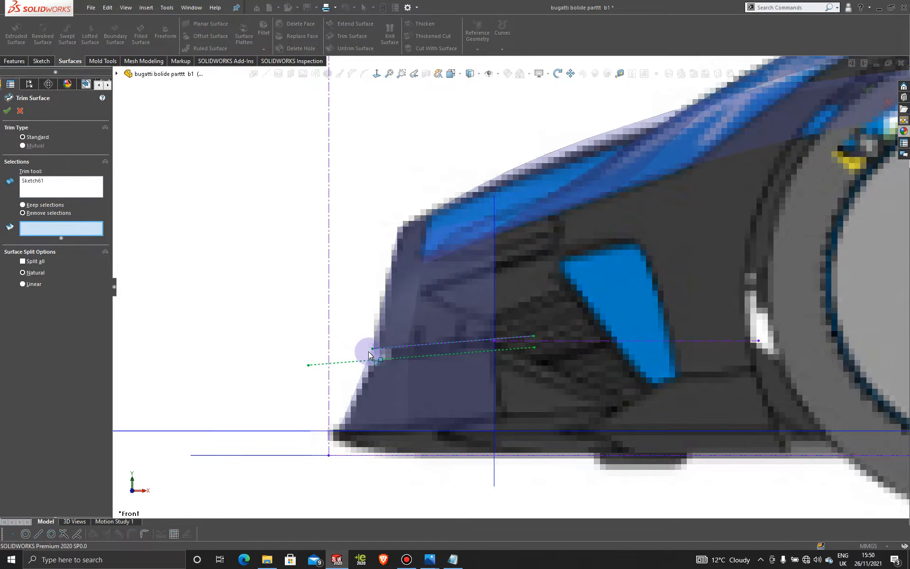
# Step: Trim away the narrow strip between the two sketch lines on the nose side surface and on its mirrored counterpart
pyautogui.click(392, 355)
pyautogui.moveTo(294, 326); pyautogui.dragTo(369, 360, button='middle')
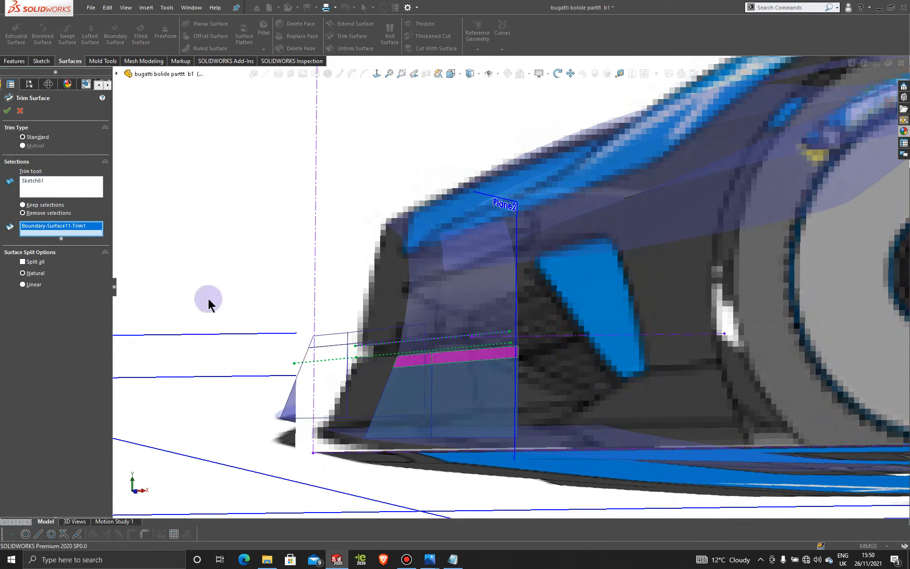
pyautogui.moveTo(207, 300); pyautogui.dragTo(630, 361, button='middle')
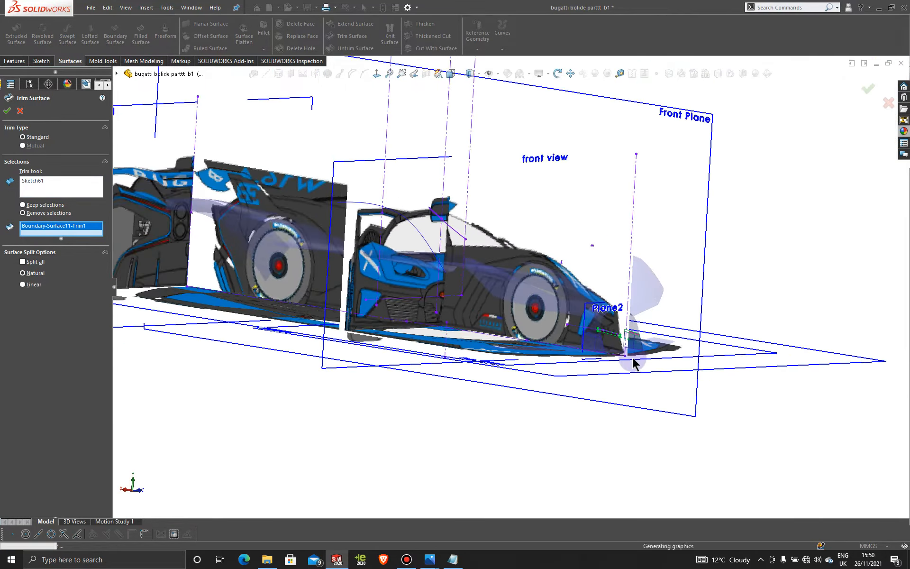
pyautogui.scroll(-10, 469, 285)
pyautogui.click(482, 280)
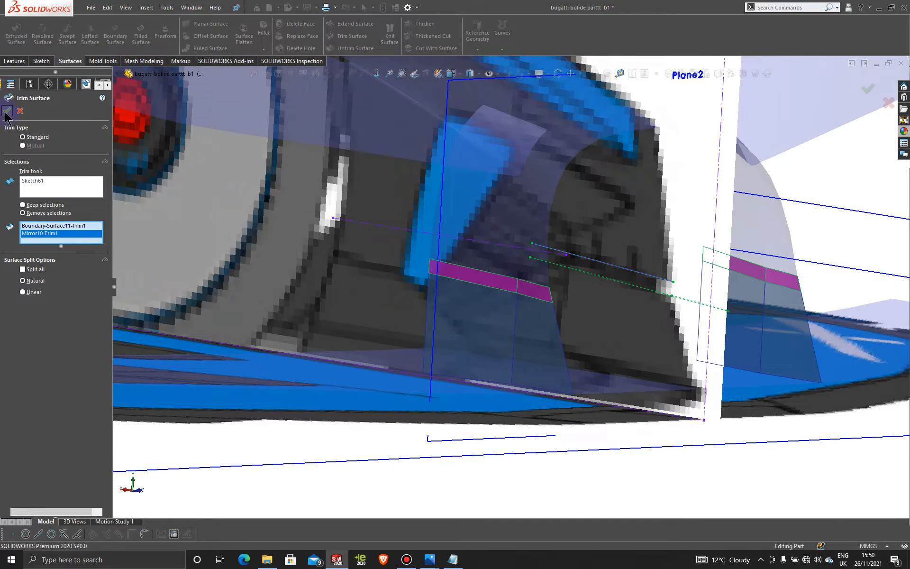
# Step: Remove the blue glass appearance from the model
pyautogui.scroll(6, 555, 270)
pyautogui.moveTo(554, 265); pyautogui.dragTo(415, 266, button='middle')
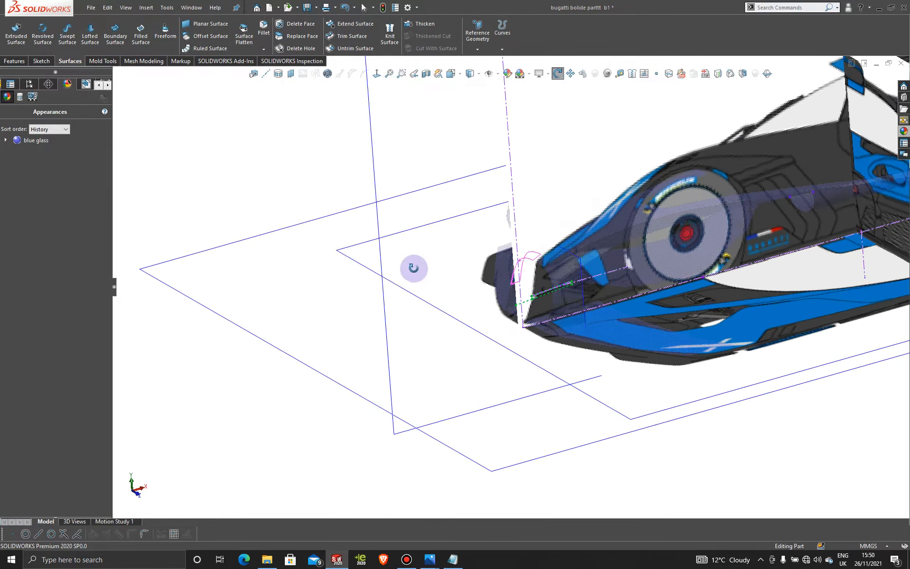
pyautogui.scroll(-3, 335, 234)
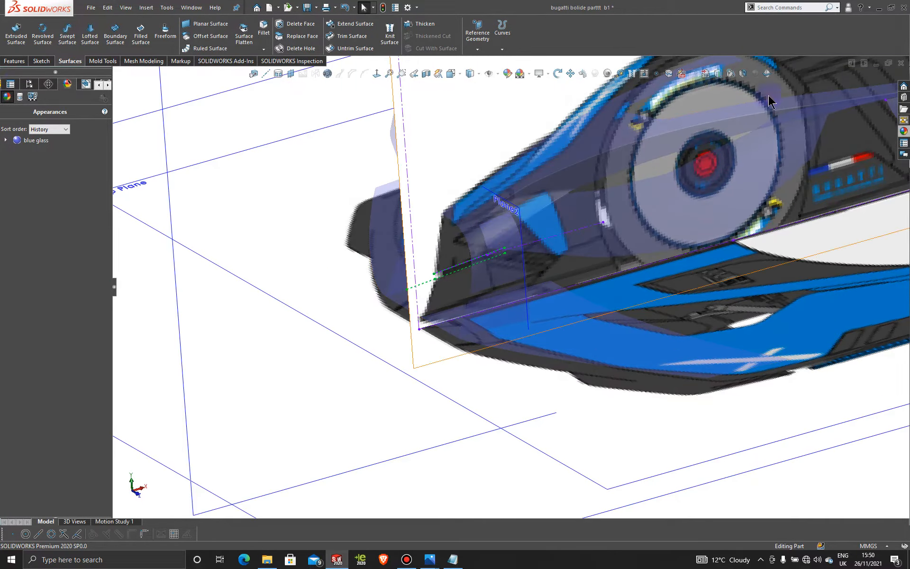
pyautogui.scroll(8, 701, 185)
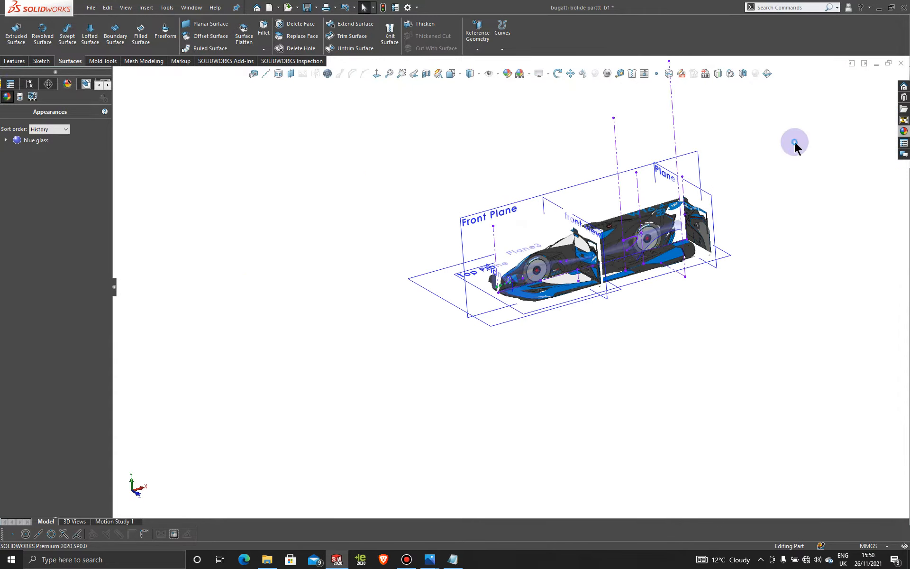
pyautogui.scroll(-5, 609, 186)
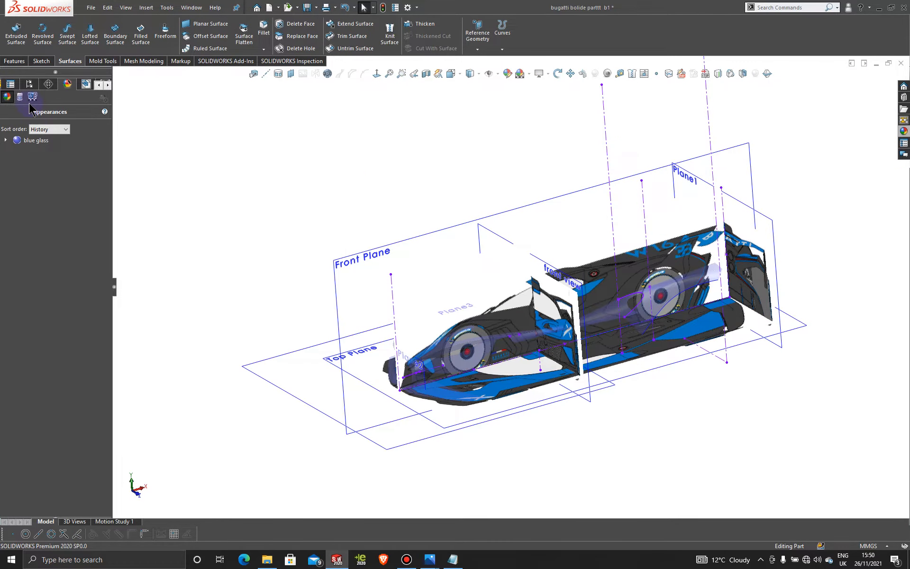
pyautogui.rightClick(36, 140)
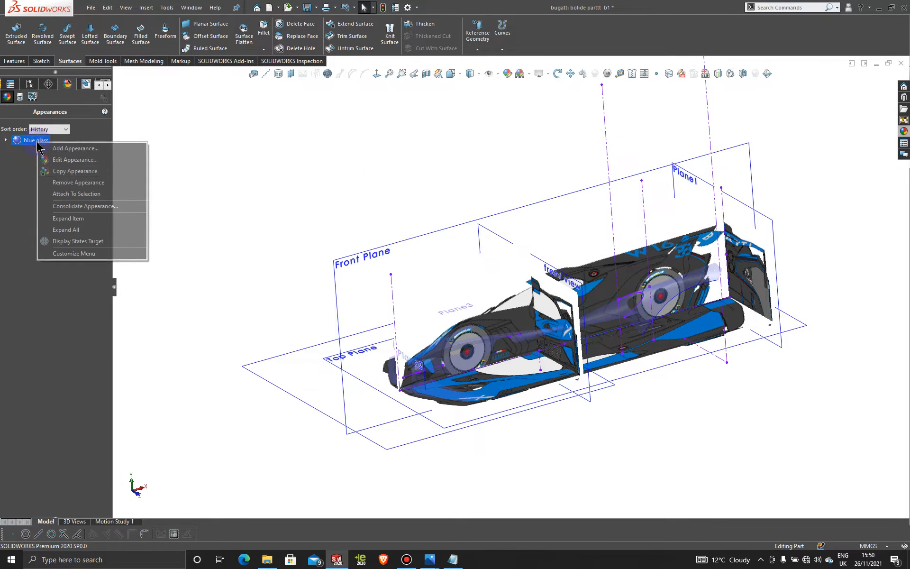
pyautogui.click(63, 181)
pyautogui.scroll(-5, 411, 358)
pyautogui.moveTo(410, 358); pyautogui.dragTo(430, 348, button='middle')
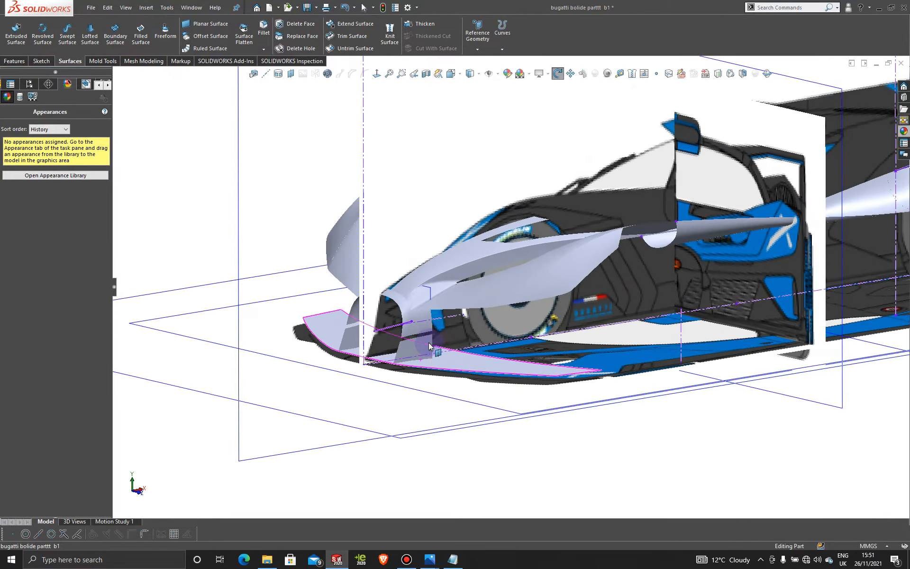
pyautogui.scroll(-3, 419, 341)
pyautogui.scroll(-2, 419, 337)
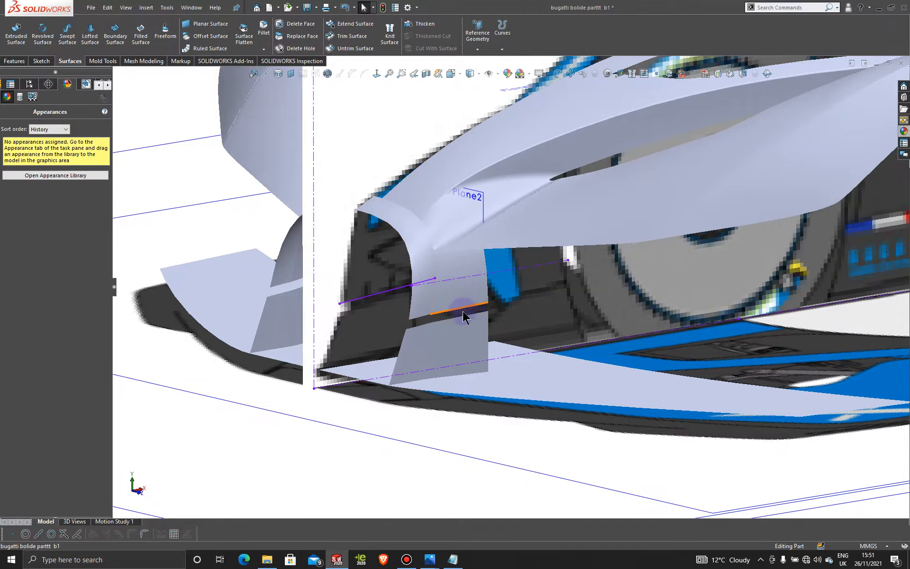
pyautogui.scroll(-2, 448, 329)
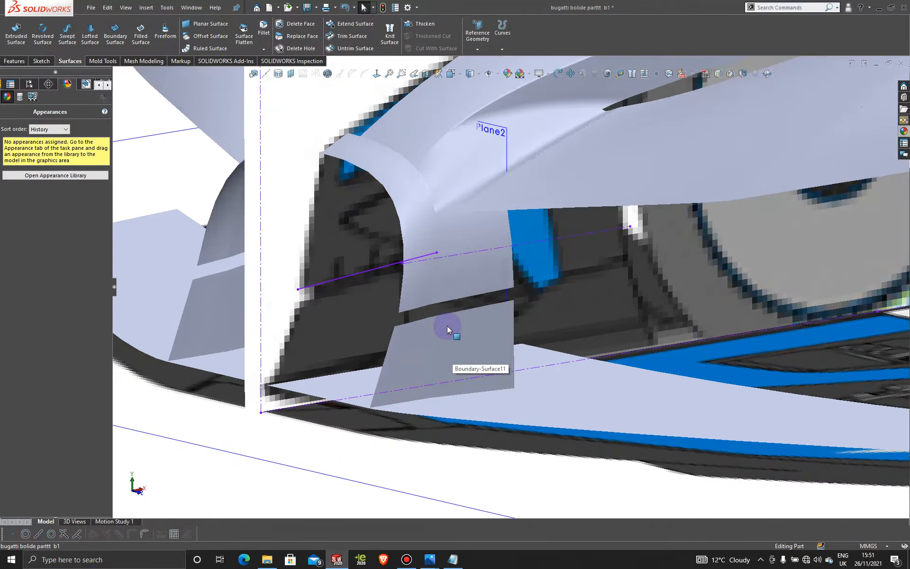
pyautogui.scroll(-1, 448, 325)
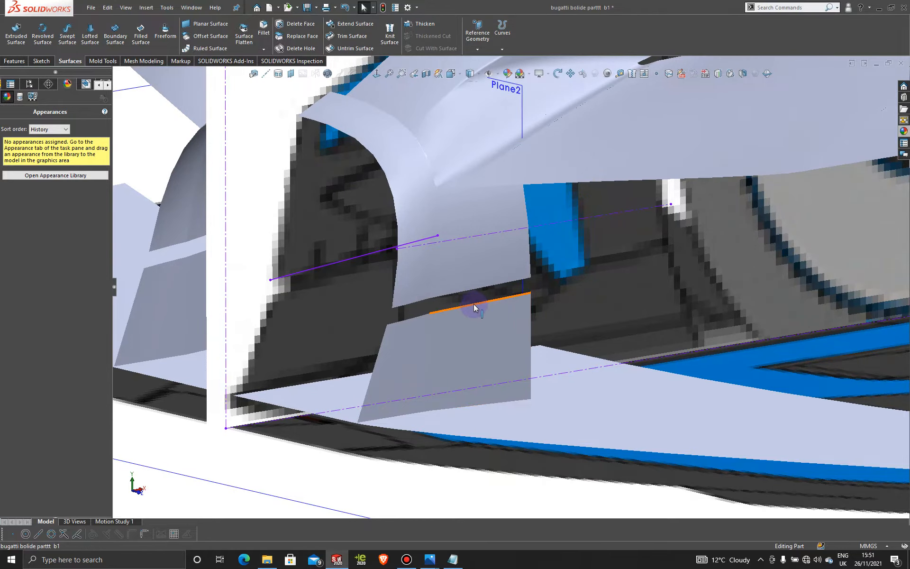
pyautogui.click(353, 24)
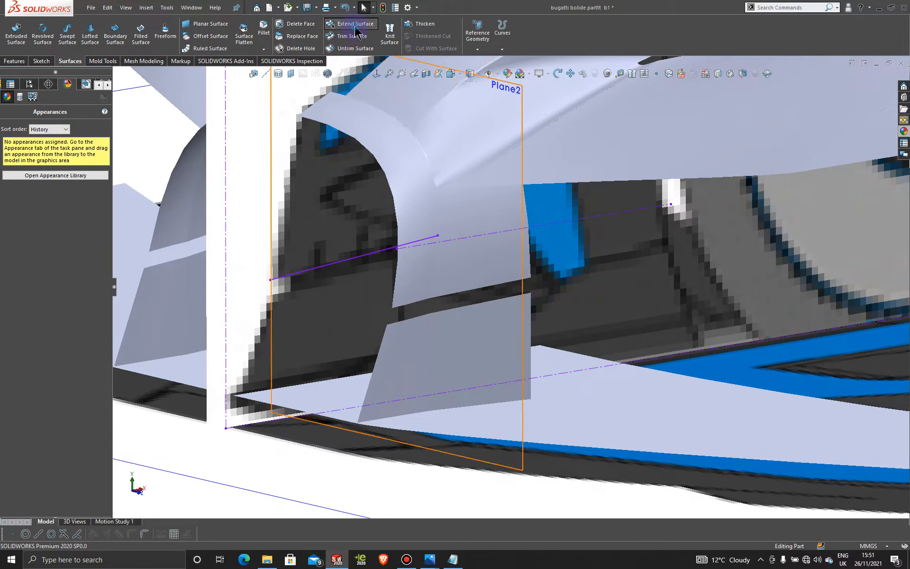
pyautogui.click(476, 304)
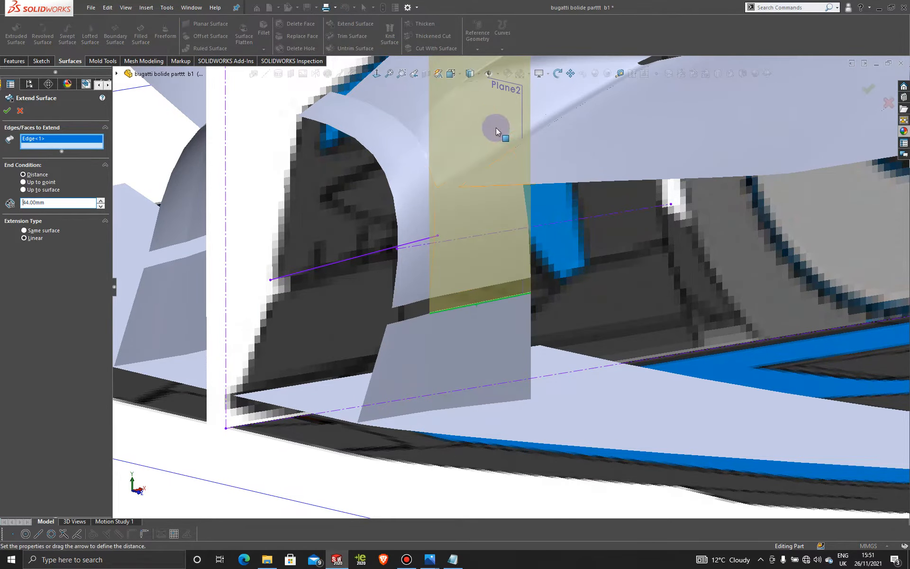
pyautogui.scroll(3, 496, 131)
pyautogui.moveTo(489, 123); pyautogui.dragTo(503, 298)
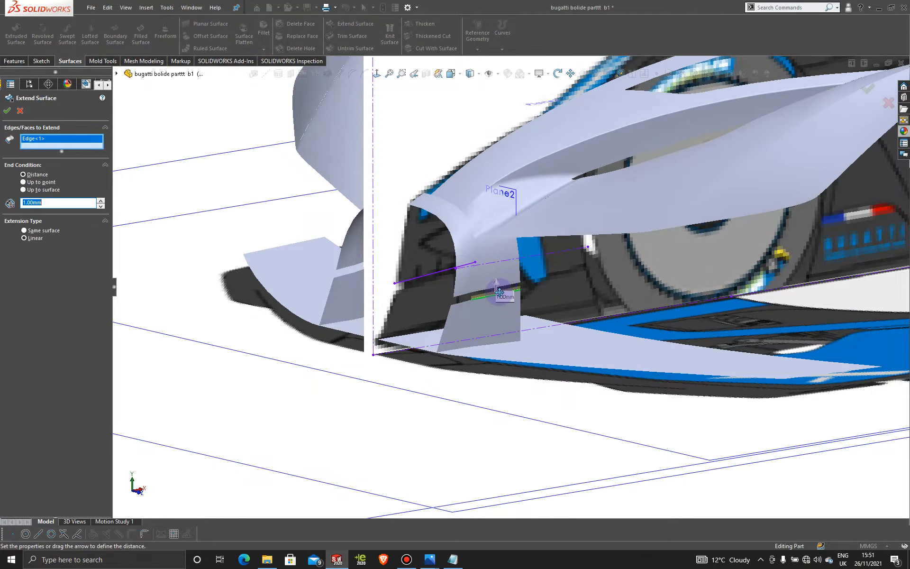
pyautogui.scroll(-5, 498, 293)
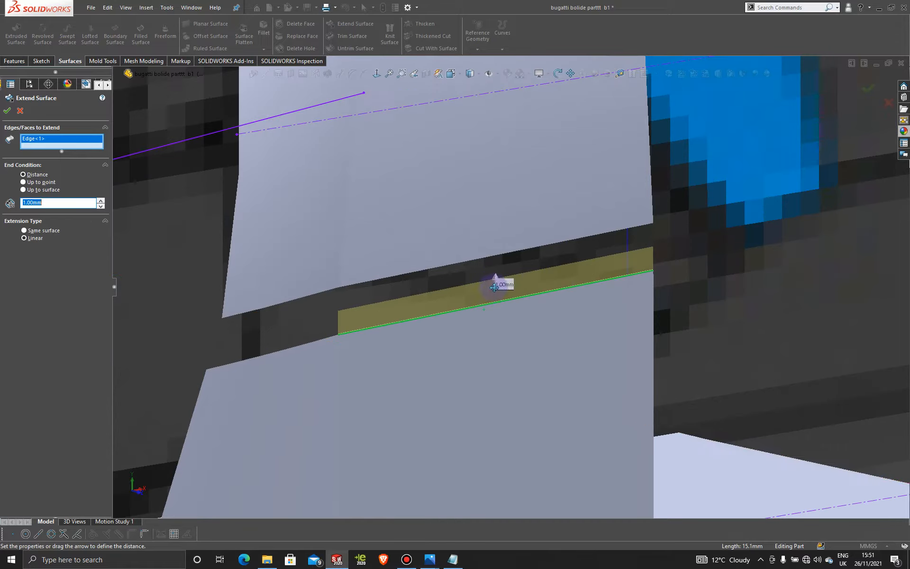
pyautogui.click(20, 114)
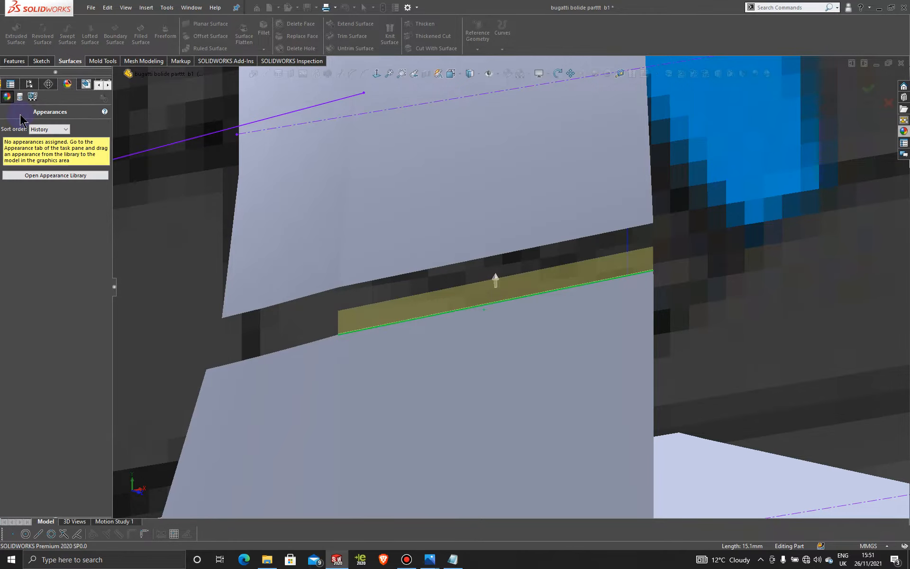
# Step: Start a 3D sketch and convert the rear section of the lower nose side panel's upper edge into it
pyautogui.scroll(8, 520, 353)
pyautogui.scroll(4, 486, 326)
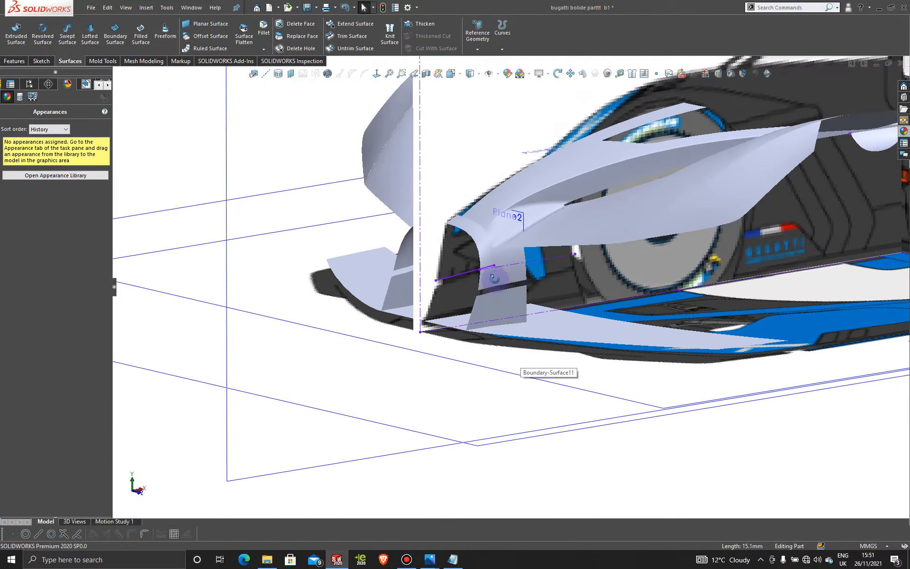
pyautogui.moveTo(485, 310); pyautogui.dragTo(515, 340, button='middle')
pyautogui.scroll(-5, 507, 294)
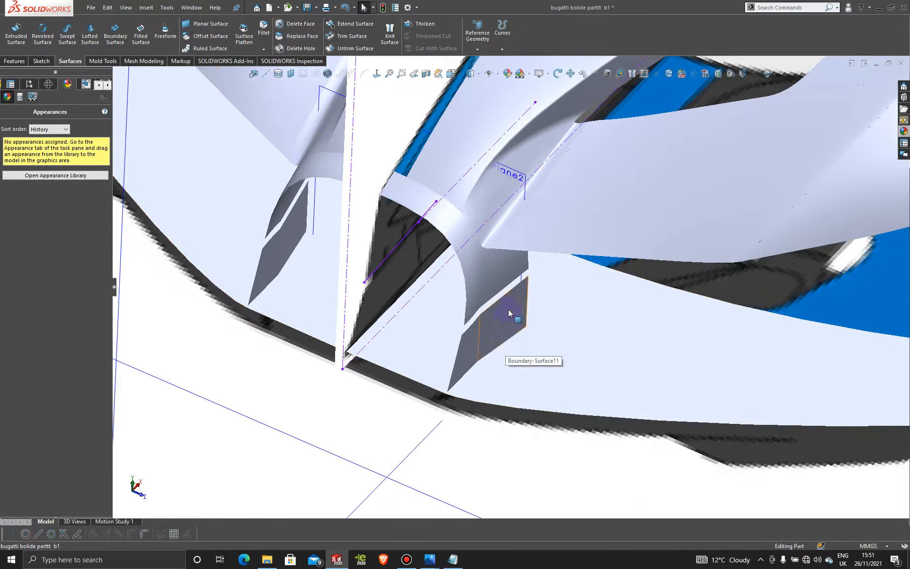
pyautogui.click(45, 63)
pyautogui.click(14, 51)
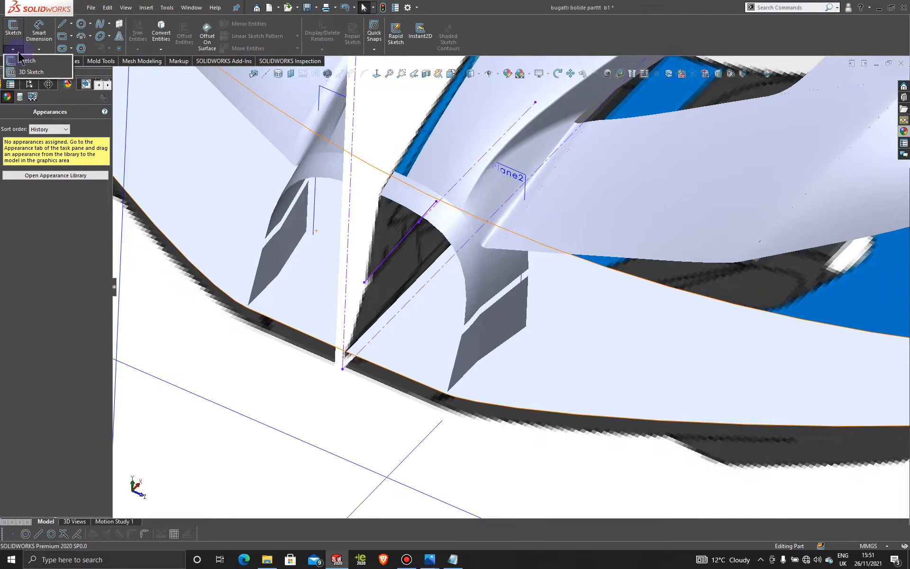
pyautogui.click(26, 74)
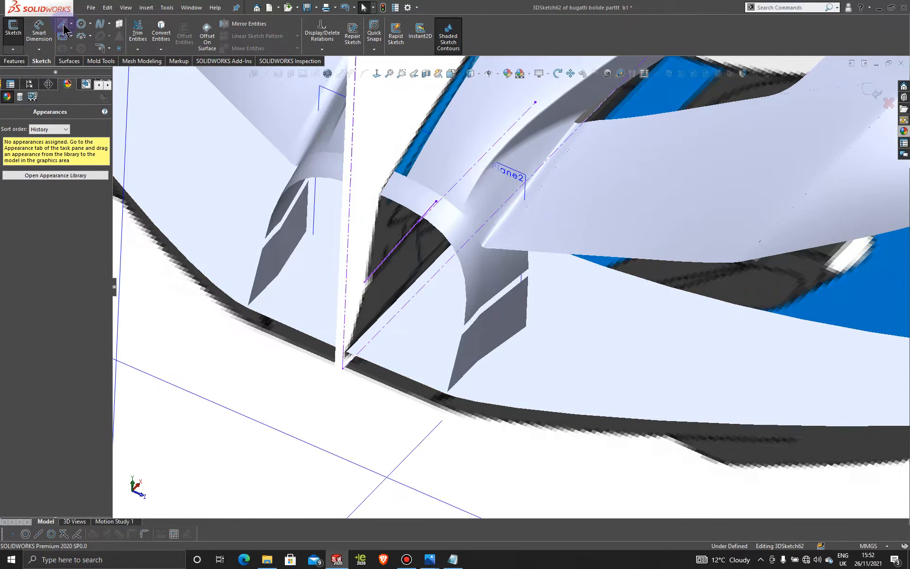
pyautogui.click(161, 34)
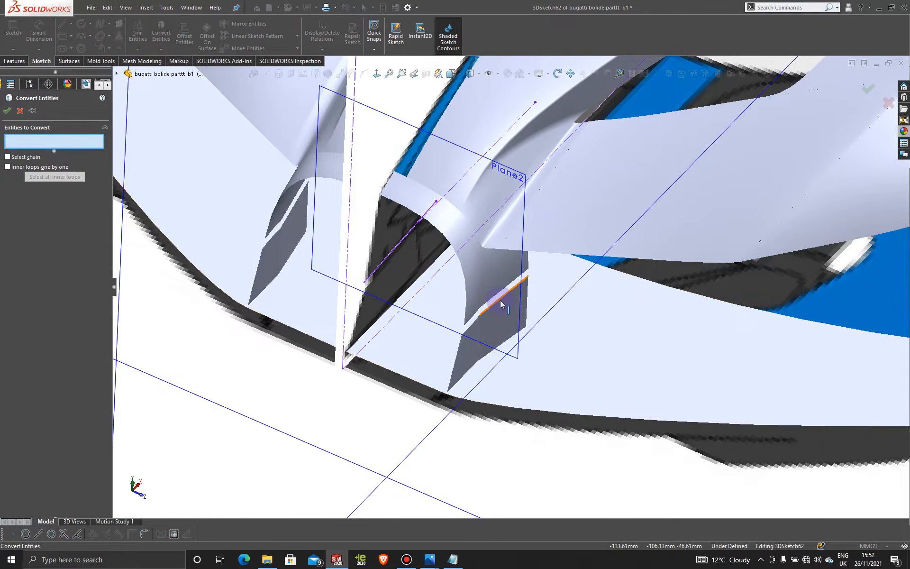
pyautogui.click(501, 304)
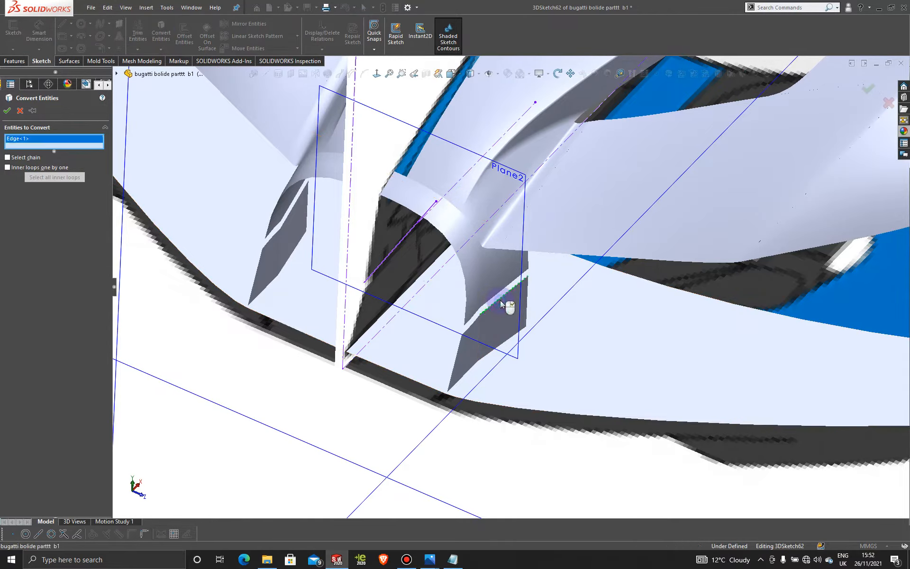
pyautogui.click(7, 112)
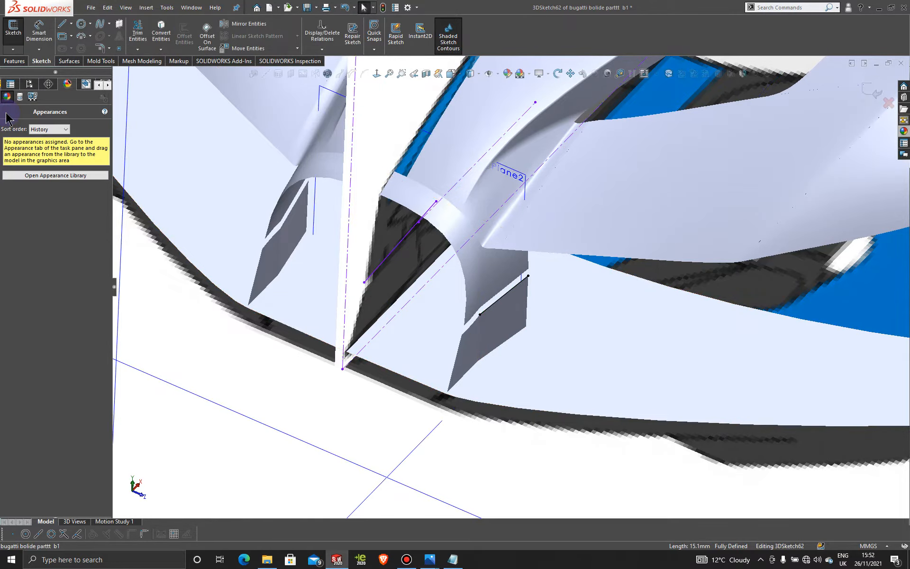
pyautogui.click(295, 149)
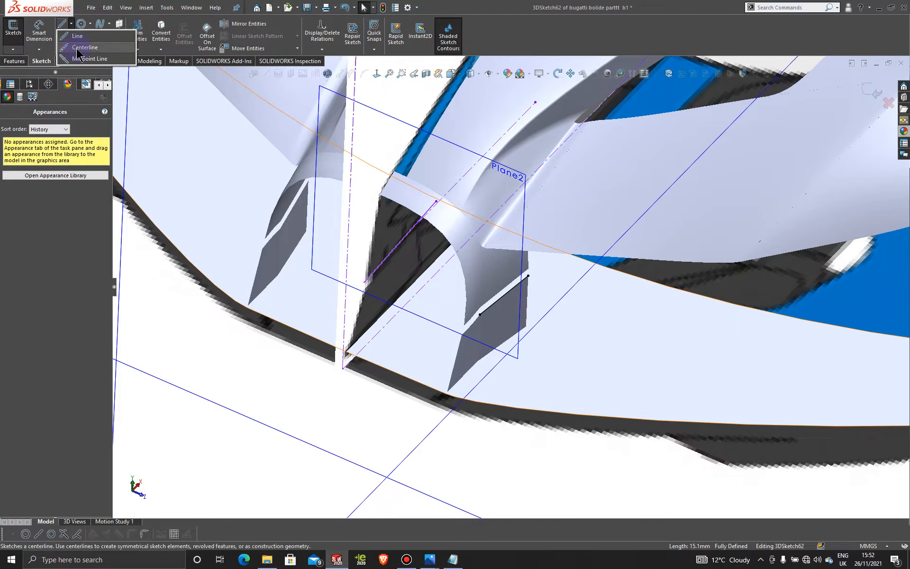
# Step: Draw a construction centerline about 8 mm long along Z, starting at the midpoint of the sketched spline on the fin's upper edge
pyautogui.click(62, 23)
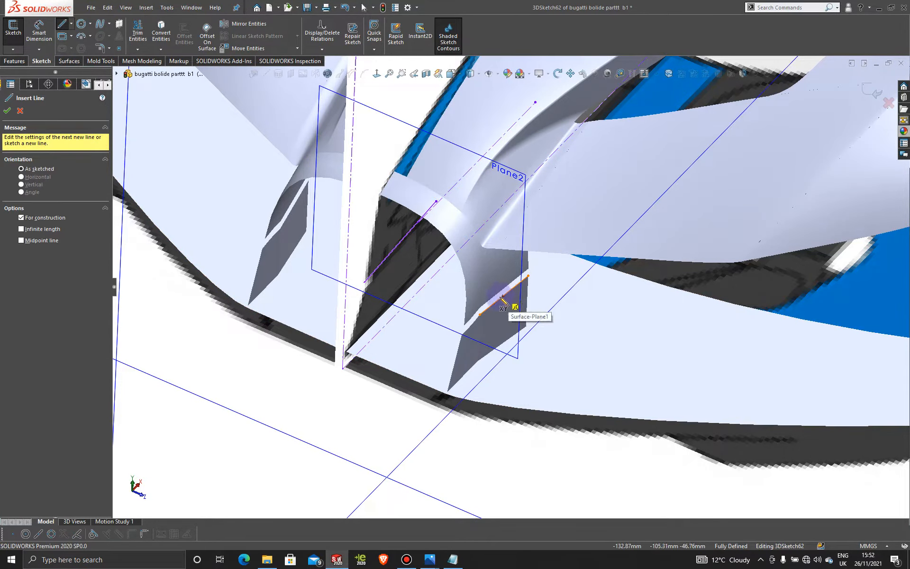
pyautogui.scroll(-3, 510, 302)
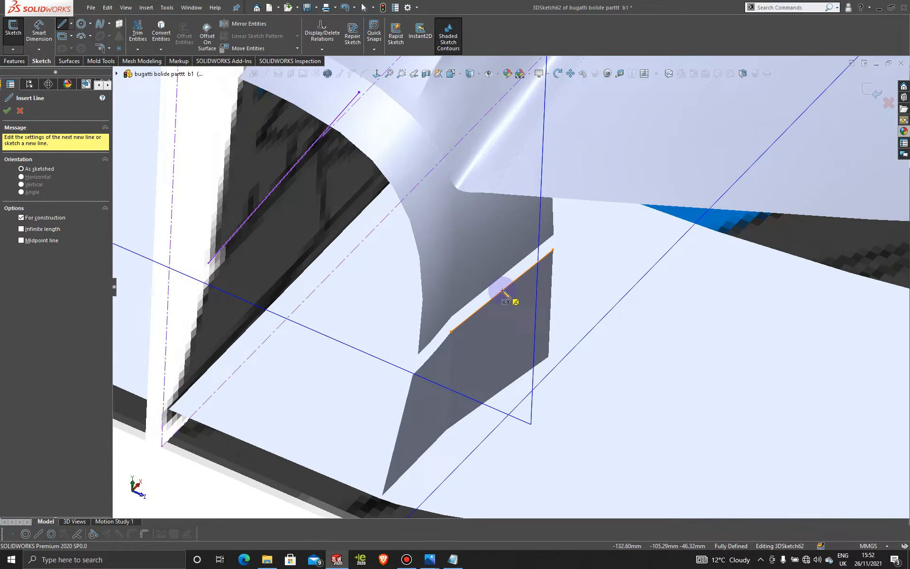
pyautogui.click(503, 291)
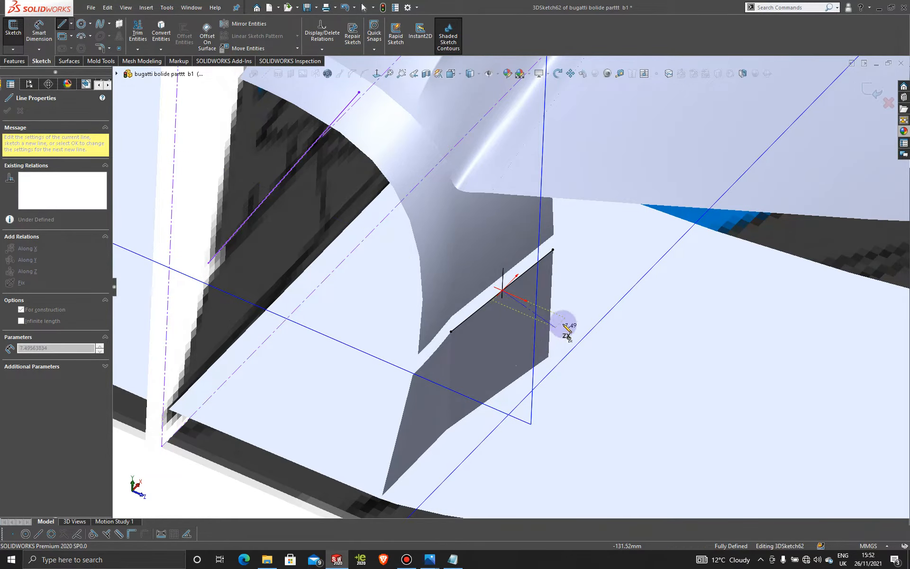
pyautogui.moveTo(570, 322)
pyautogui.mouseDown(button='middle')
pyautogui.moveTo(549, 323)
pyautogui.moveTo(525, 345)
pyautogui.moveTo(554, 397)
pyautogui.moveTo(544, 386)
pyautogui.mouseUp(button='middle')
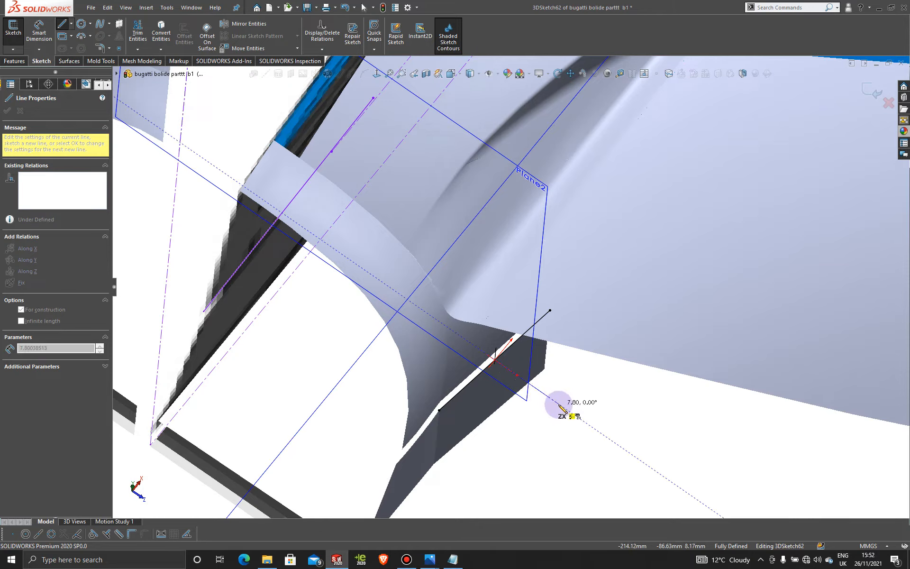
pyautogui.click(559, 405)
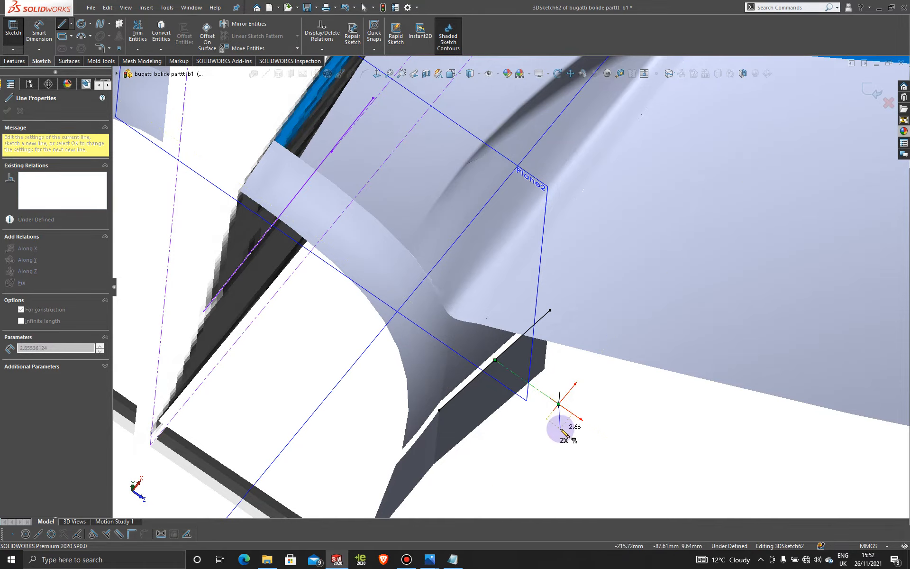
pyautogui.press('Escape')
# Step: Delete the centerline's Along Z relation and tilt its free end until the line is about 7.6 mm long and roughly square to the spline
pyautogui.moveTo(548, 436); pyautogui.dragTo(538, 416, button='middle')
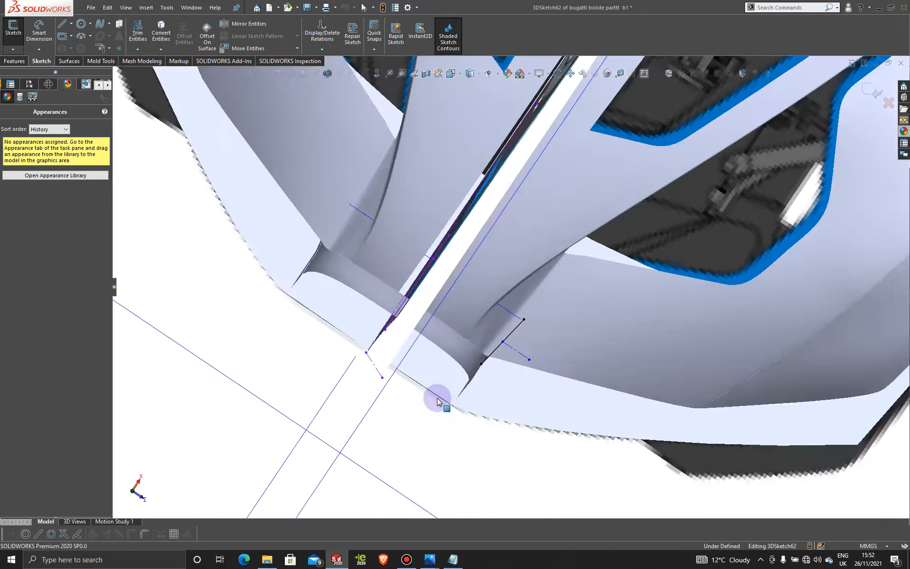
pyautogui.hotkey('ctrl', '5')
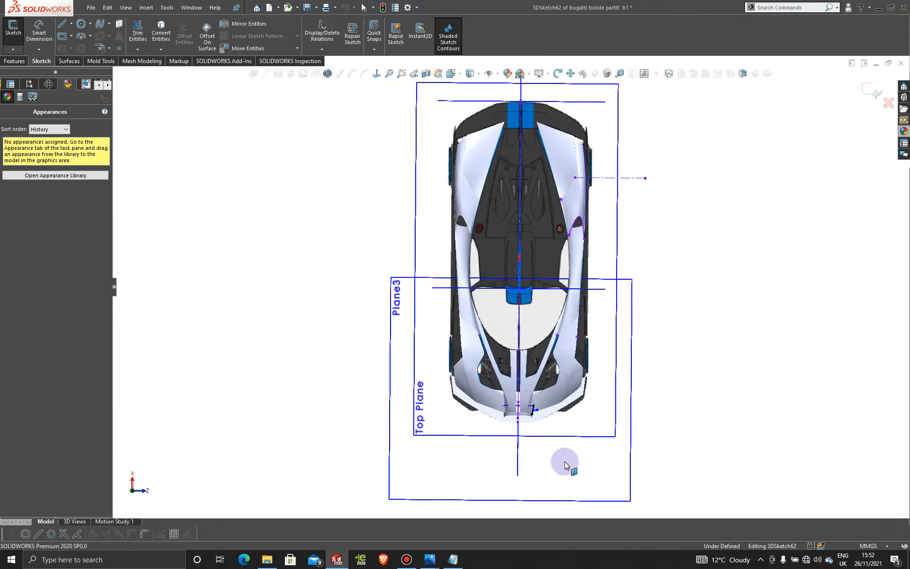
pyautogui.scroll(-5, 563, 459)
pyautogui.scroll(-5, 494, 319)
pyautogui.scroll(-5, 493, 317)
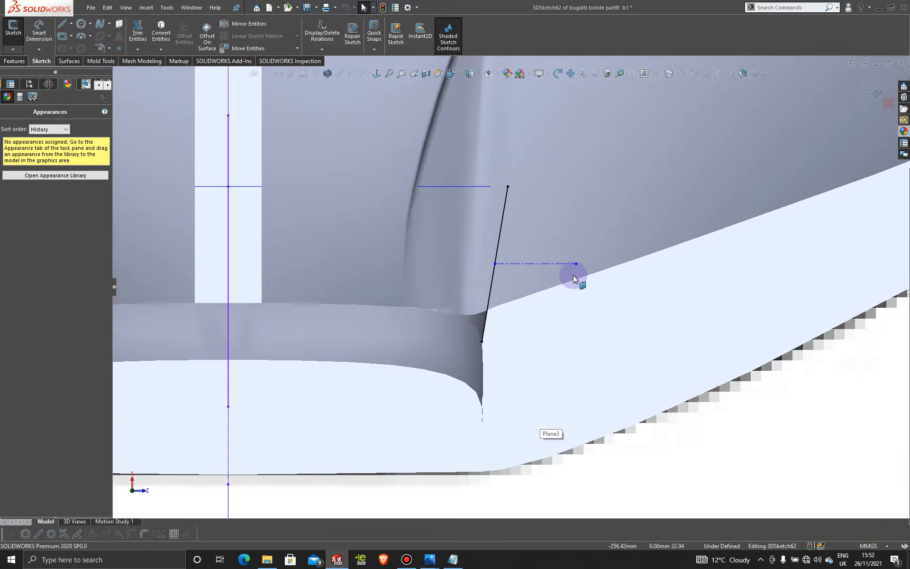
pyautogui.click(576, 263)
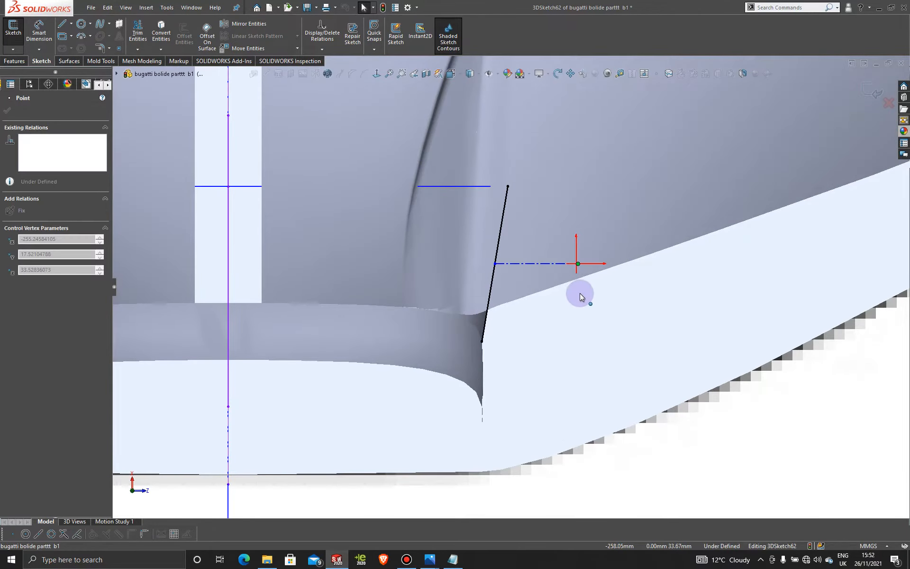
pyautogui.click(551, 263)
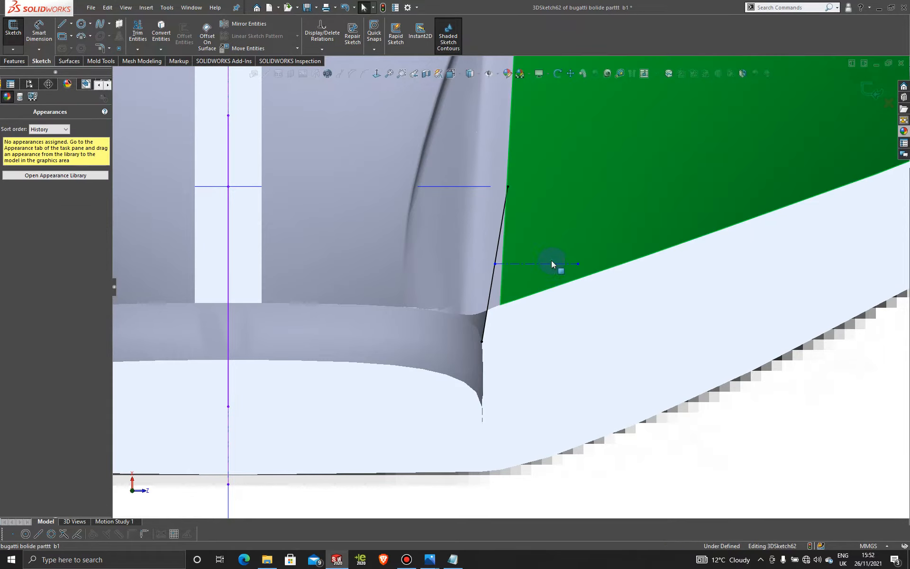
pyautogui.click(559, 264)
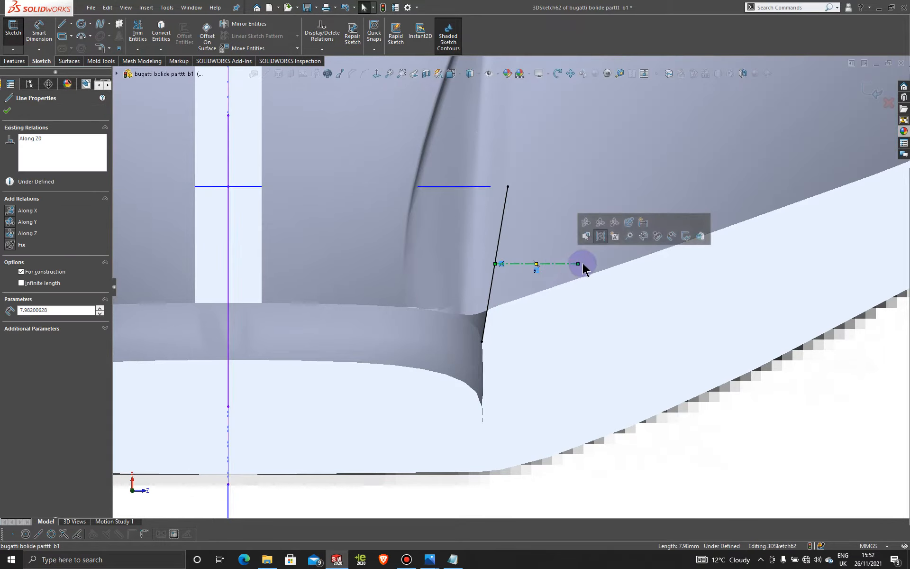
pyautogui.rightClick(534, 274)
pyautogui.click(47, 141)
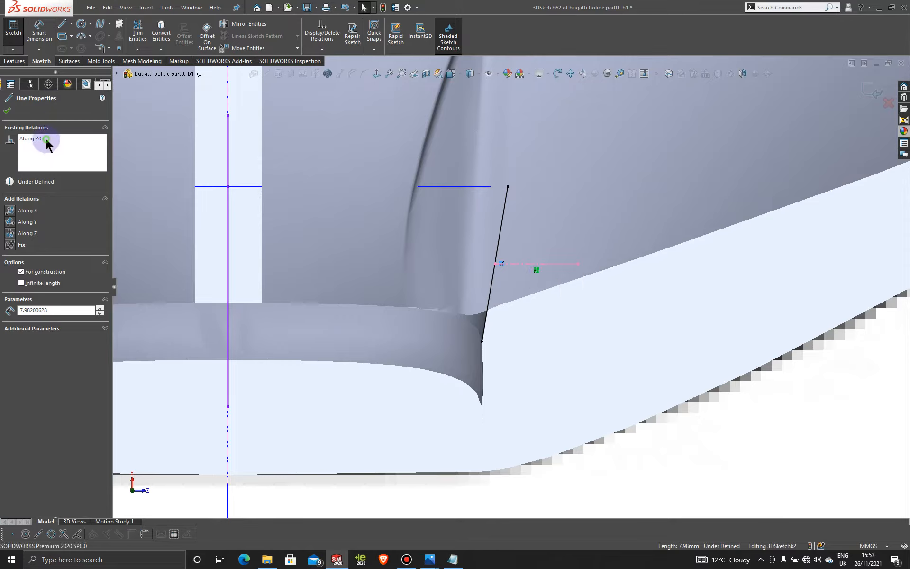
pyautogui.rightClick(47, 140)
pyautogui.click(71, 154)
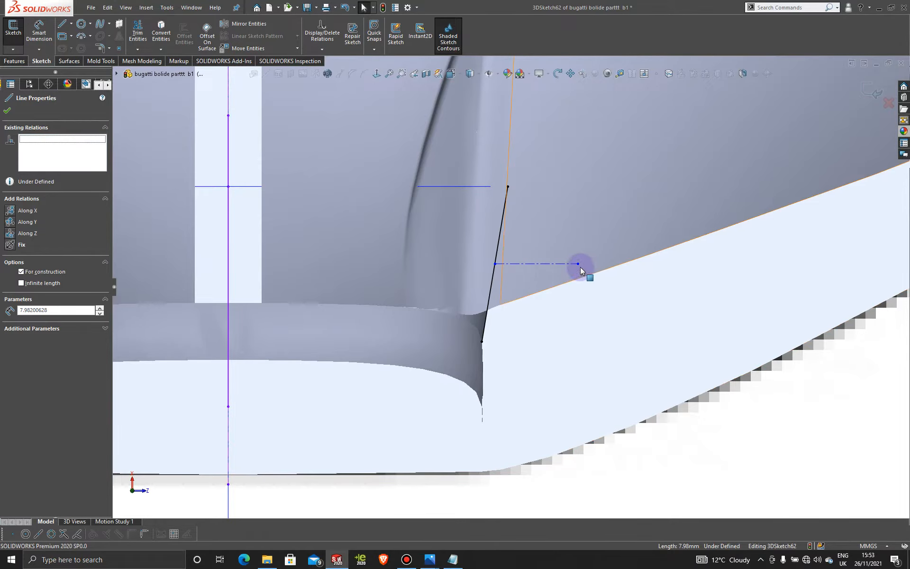
pyautogui.moveTo(578, 264)
pyautogui.mouseDown()
pyautogui.moveTo(575, 296)
pyautogui.moveTo(574, 282)
pyautogui.mouseUp()
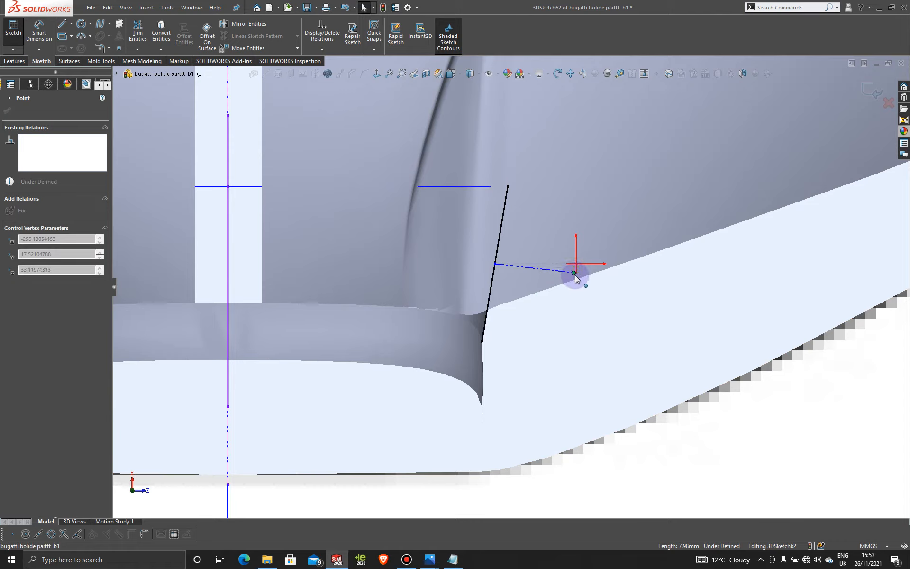
pyautogui.moveTo(576, 278); pyautogui.dragTo(575, 277)
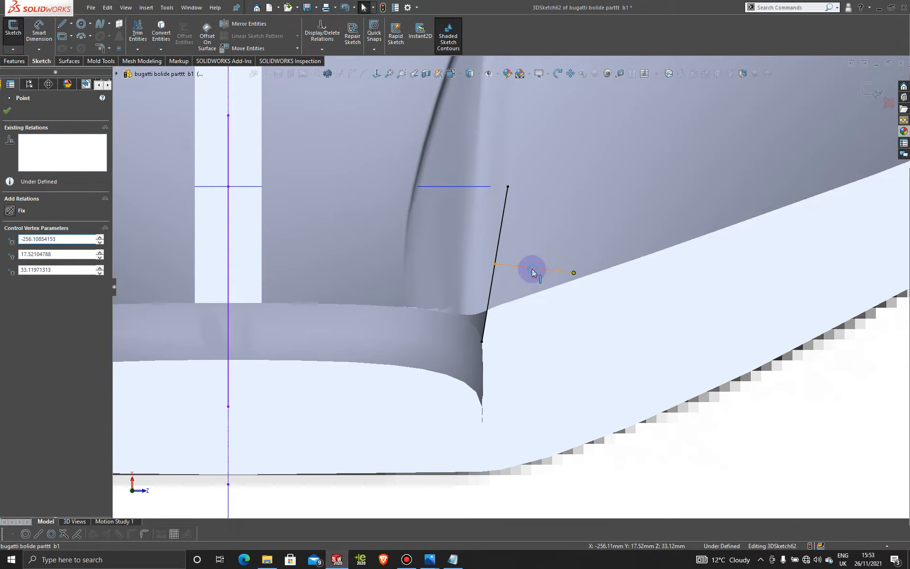
# Step: Try to find a relation that makes the centerline perpendicular to the spline
pyautogui.click(531, 268)
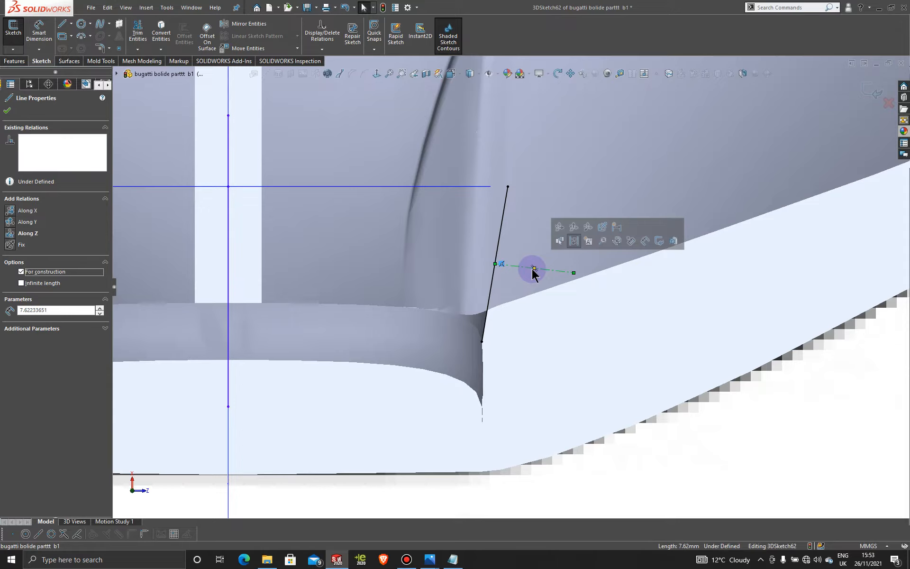
pyautogui.keyDown('ctrl'); pyautogui.click(500, 236); pyautogui.keyUp('ctrl')
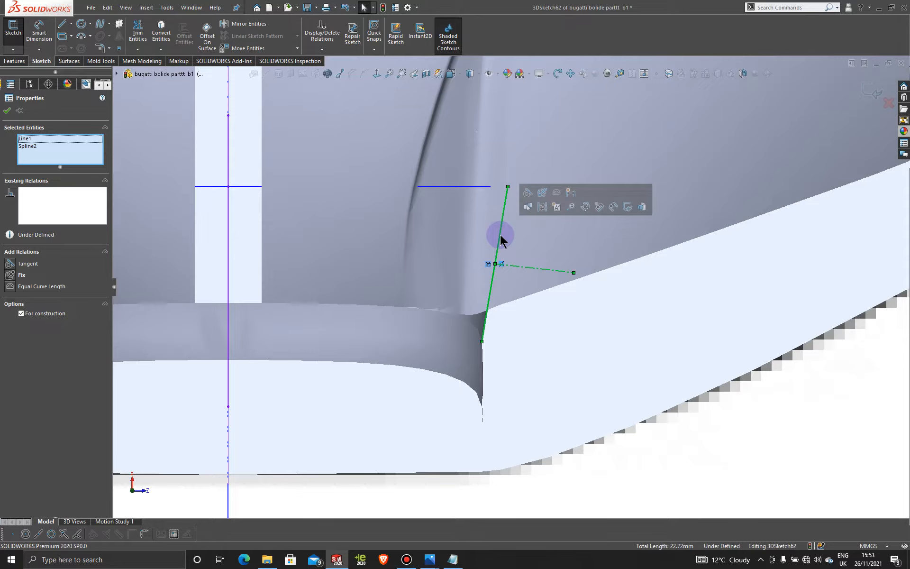
pyautogui.click(8, 111)
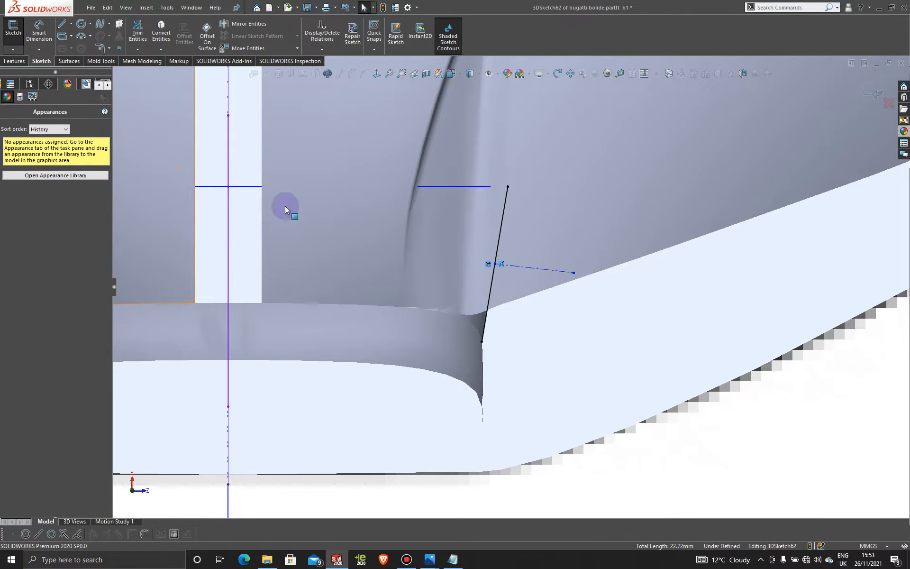
# Step: Nudge the centerline's free endpoint to about X -256.2 mm and Z 33.0 mm and exit the 3D sketch
pyautogui.scroll(-1, 533, 274)
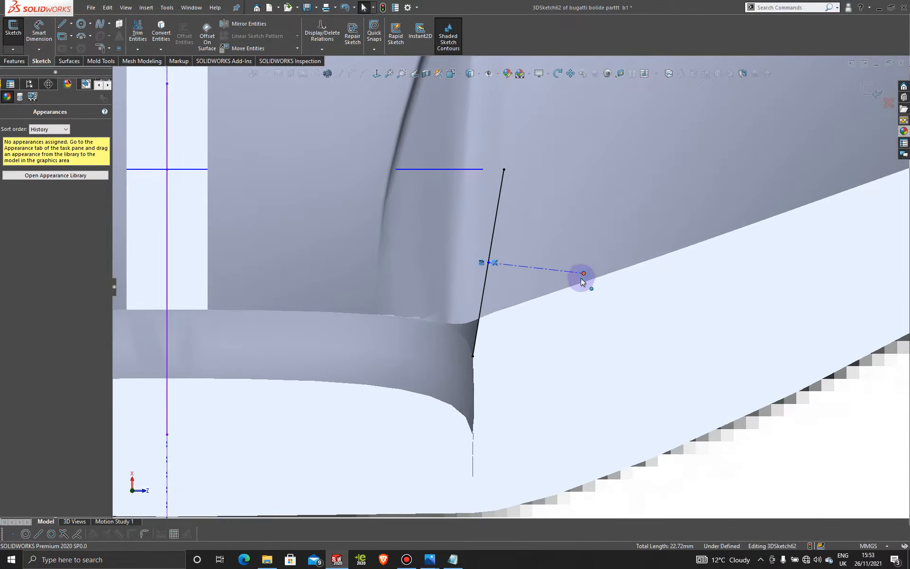
pyautogui.moveTo(582, 279)
pyautogui.mouseDown()
pyautogui.moveTo(583, 295)
pyautogui.moveTo(581, 275)
pyautogui.mouseUp()
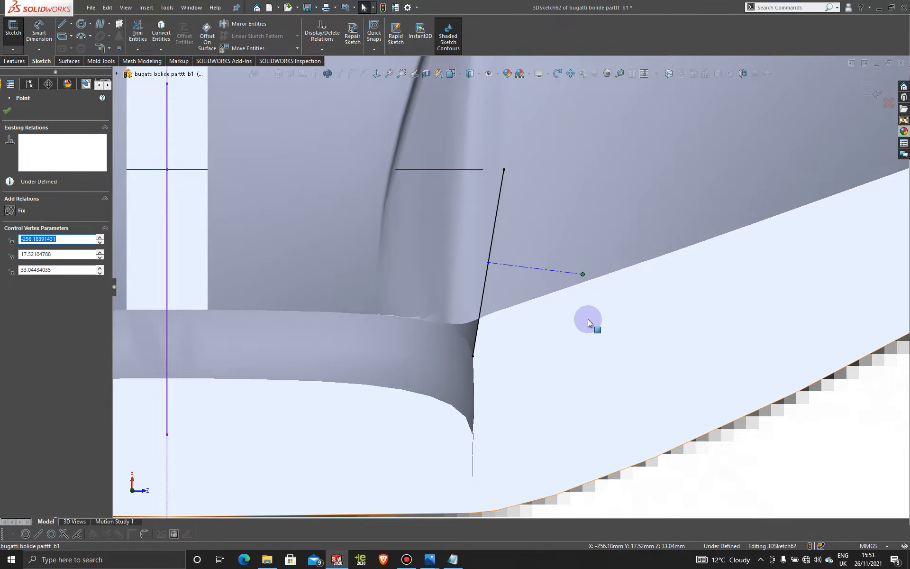
pyautogui.scroll(1, 531, 335)
pyautogui.moveTo(524, 306)
pyautogui.mouseDown(button='middle')
pyautogui.moveTo(517, 227)
pyautogui.moveTo(476, 154)
pyautogui.moveTo(458, 233)
pyautogui.moveTo(507, 305)
pyautogui.moveTo(490, 226)
pyautogui.mouseUp(button='middle')
pyautogui.scroll(-2, 633, 214)
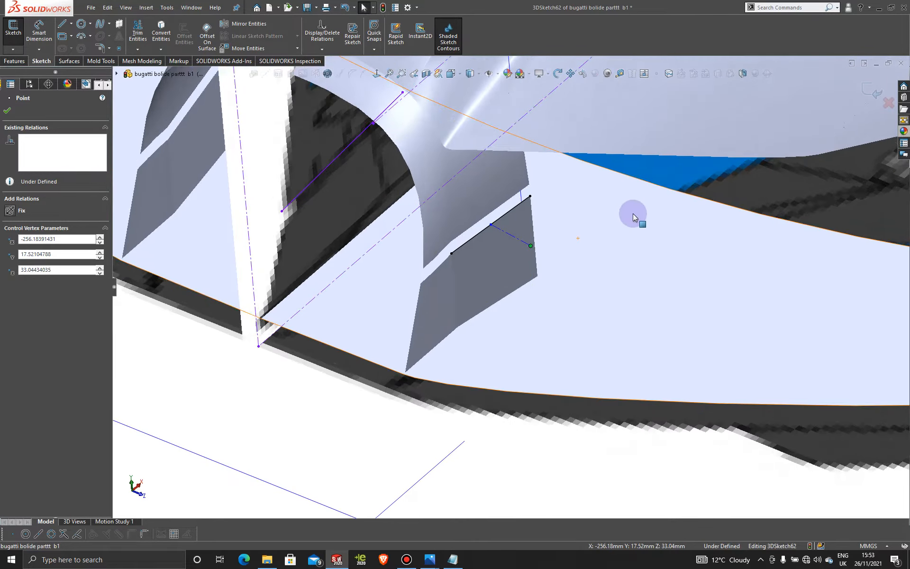
pyautogui.click(874, 88)
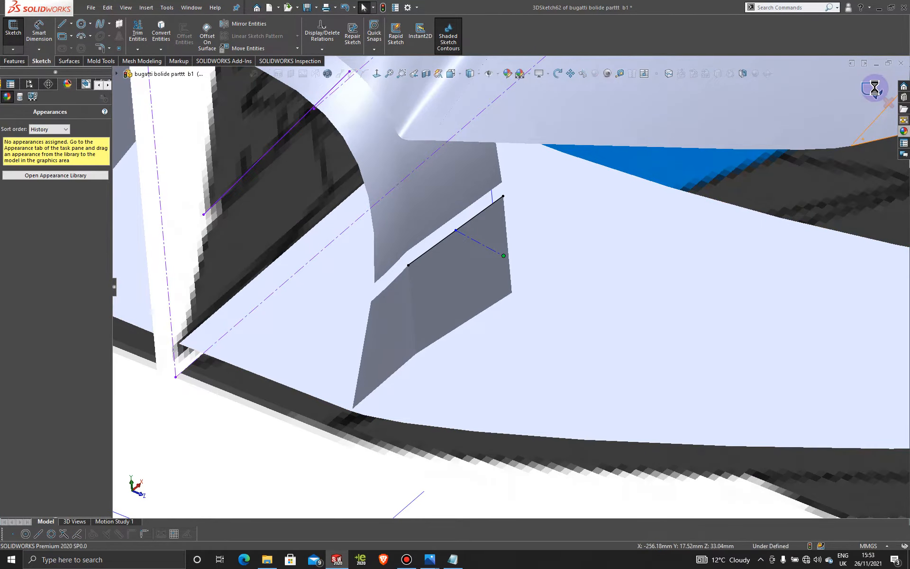
# Step: Try a reference plane perpendicular to the construction centerline through its point on the spline, and check its alignment from above
pyautogui.scroll(5, 646, 255)
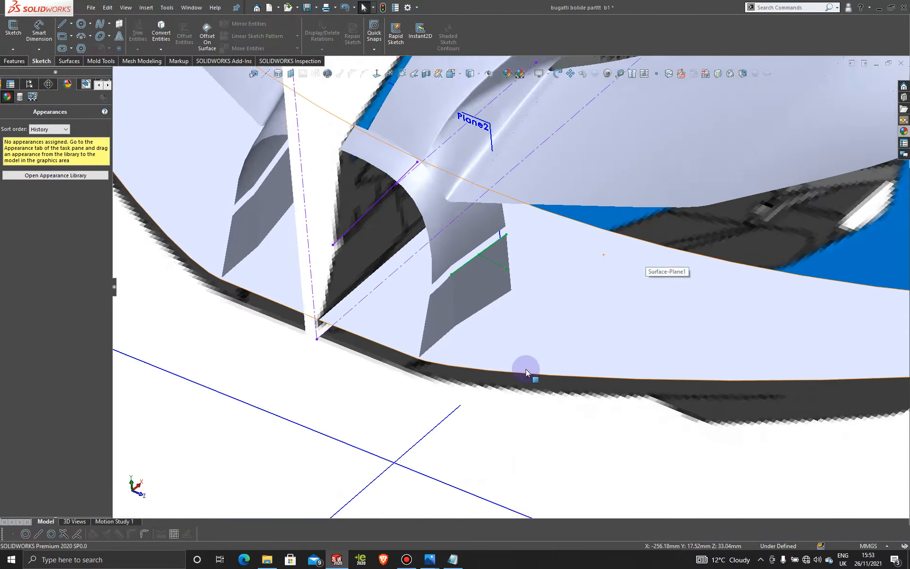
pyautogui.scroll(-4, 489, 287)
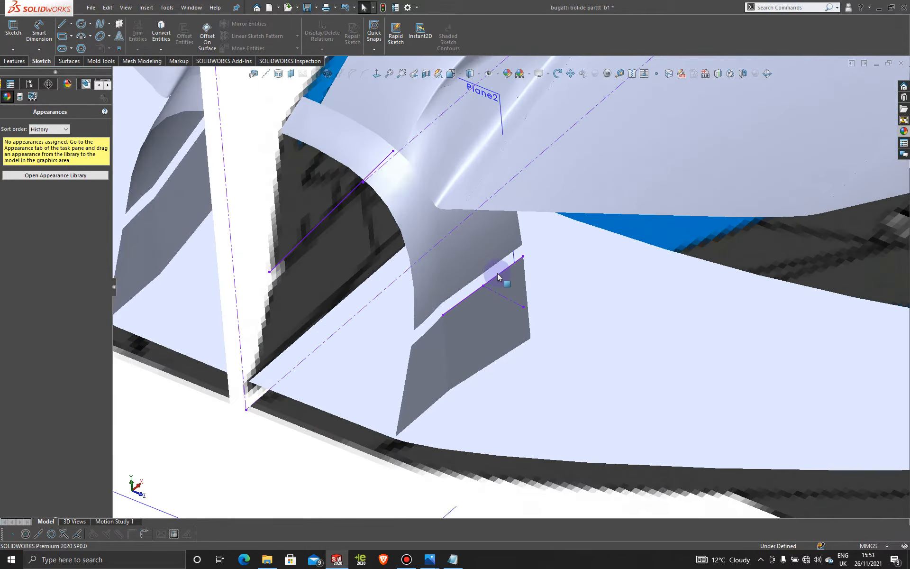
pyautogui.click(290, 75)
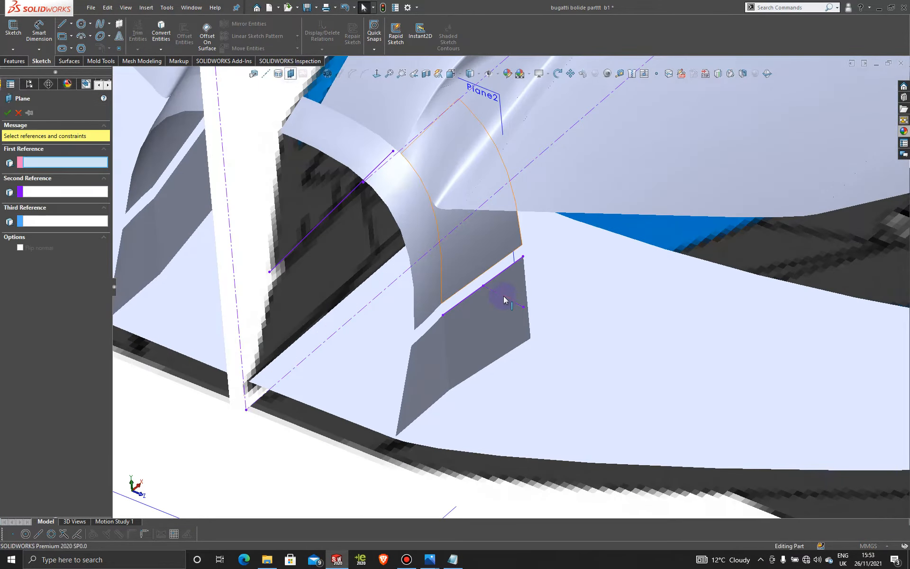
pyautogui.scroll(-3, 500, 296)
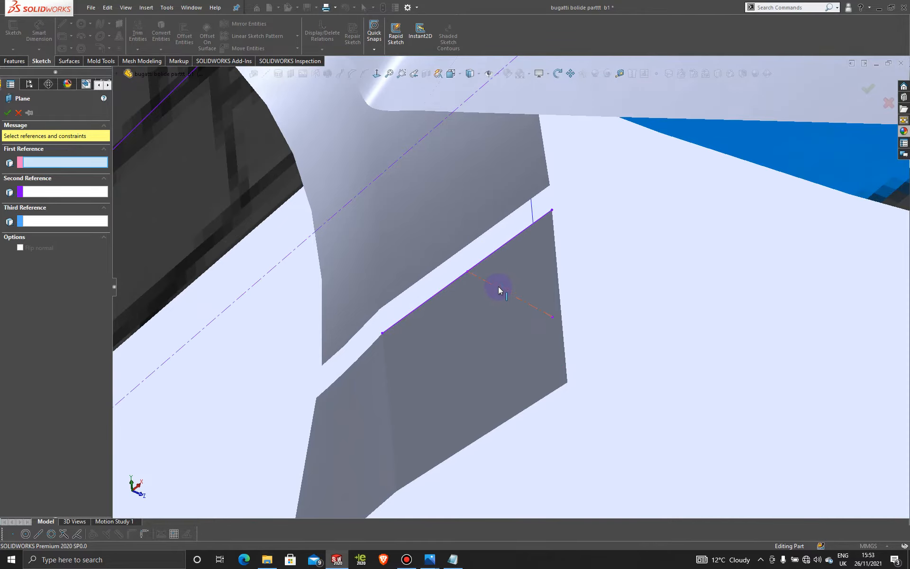
pyautogui.click(499, 288)
pyautogui.click(468, 272)
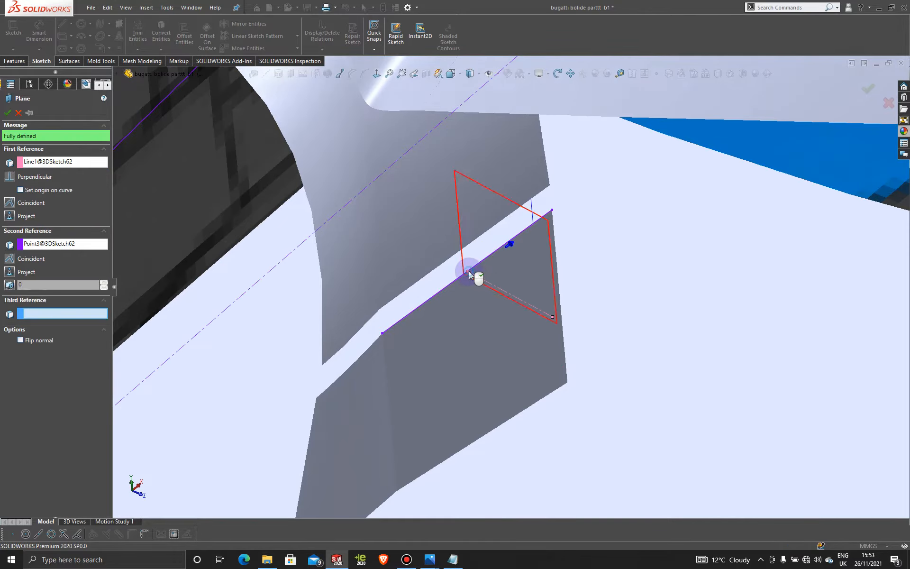
pyautogui.moveTo(481, 309)
pyautogui.mouseDown(button='middle')
pyautogui.moveTo(492, 299)
pyautogui.moveTo(528, 321)
pyautogui.moveTo(512, 370)
pyautogui.moveTo(513, 350)
pyautogui.moveTo(522, 357)
pyautogui.moveTo(508, 441)
pyautogui.mouseUp(button='middle')
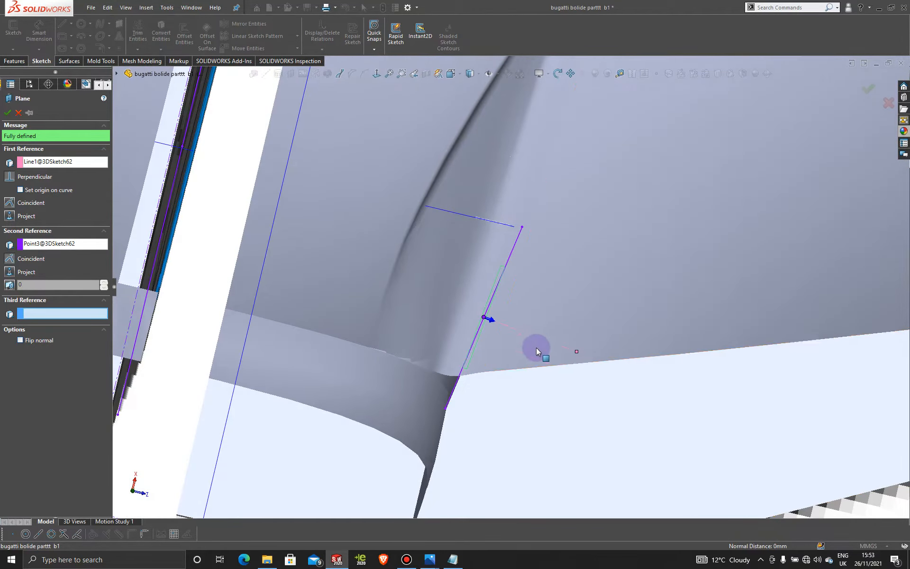
pyautogui.click(7, 112)
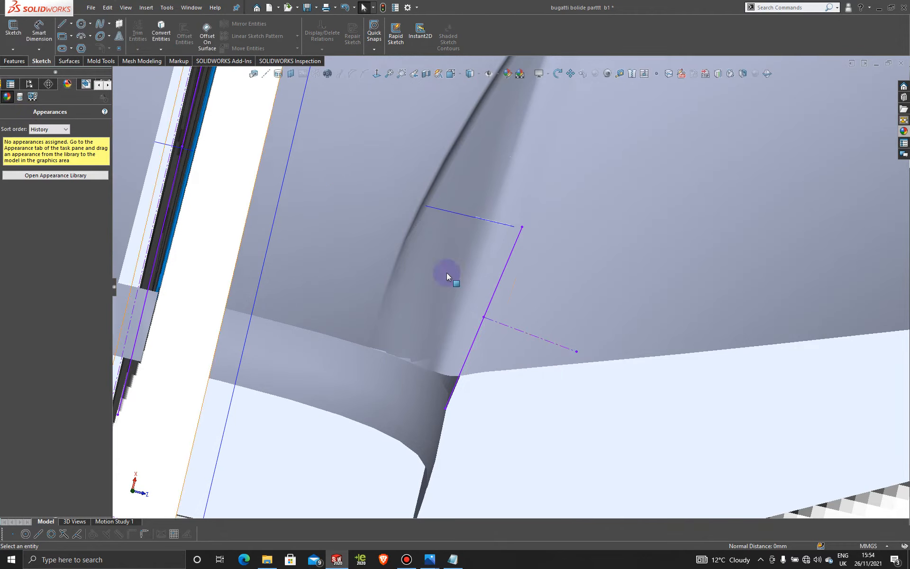
# Step: Reopen 3DSketch62, move the centerline's free endpoint to about X -256.4 mm and Z 32.9 mm in the top view, and exit the sketch
pyautogui.click(528, 334)
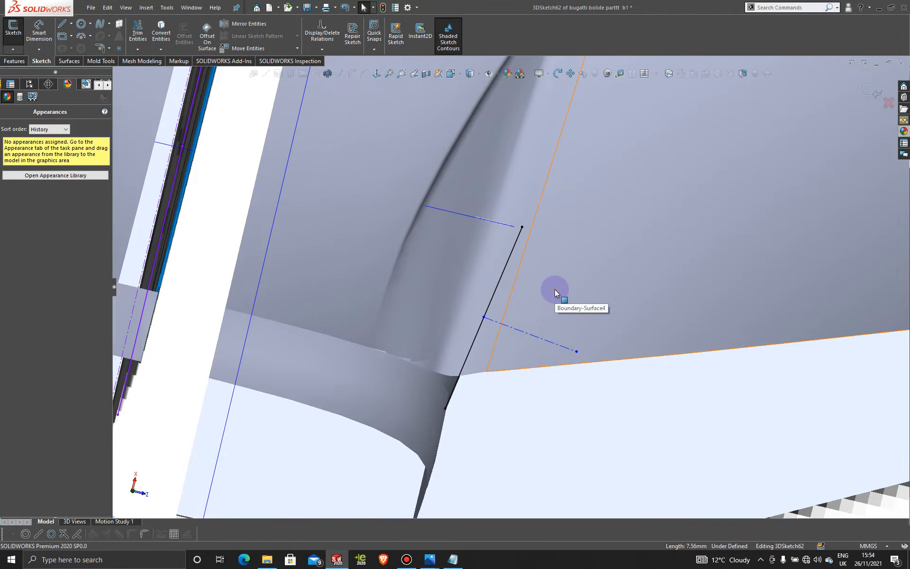
pyautogui.press('space')
pyautogui.click(417, 332)
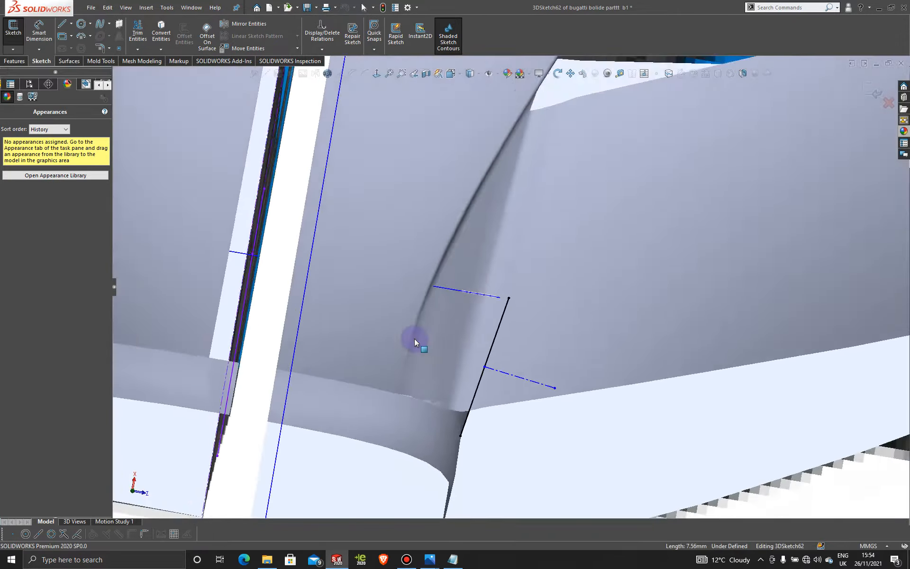
pyautogui.scroll(-10, 525, 396)
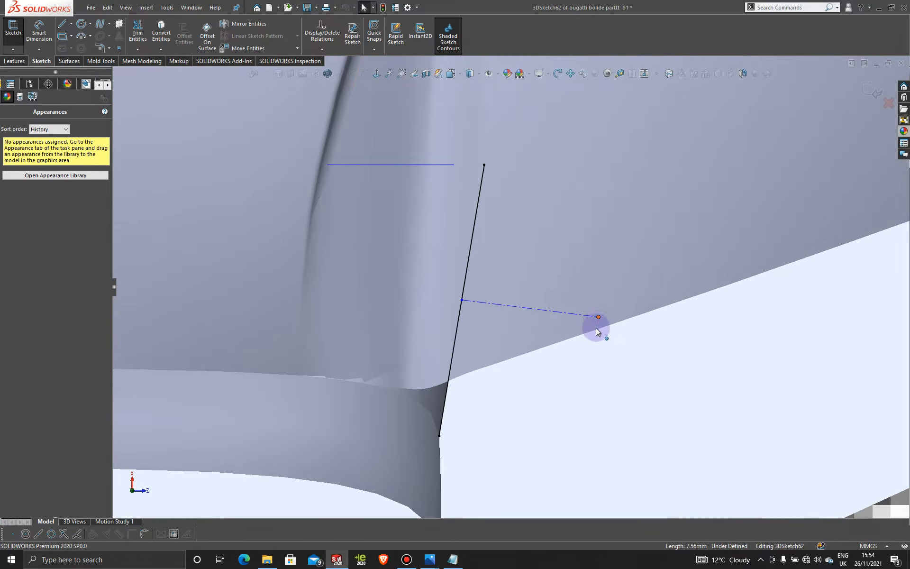
pyautogui.moveTo(597, 331); pyautogui.dragTo(599, 325)
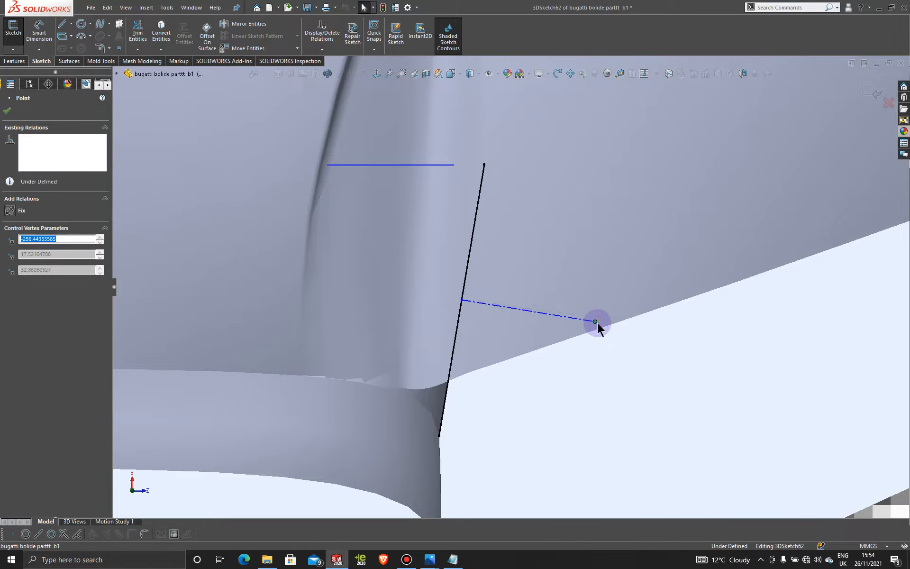
pyautogui.click(868, 88)
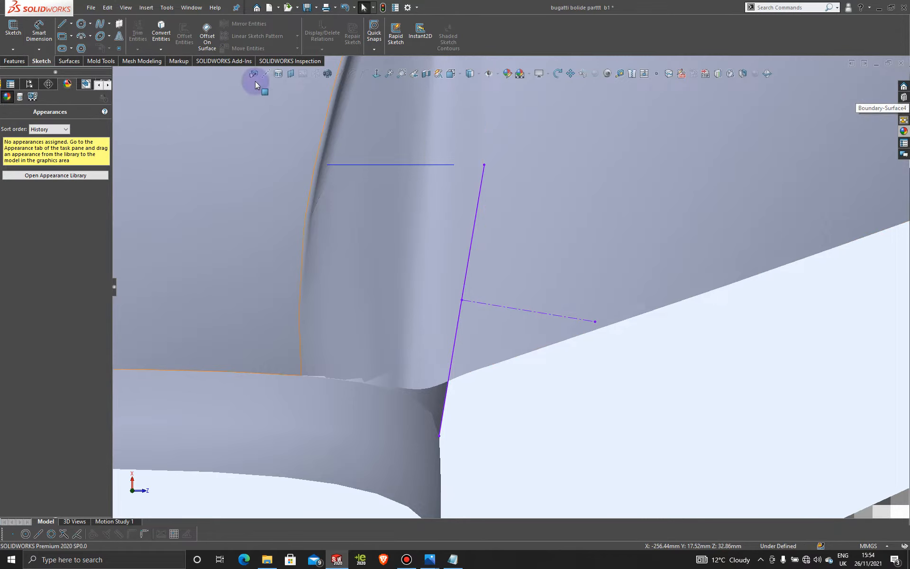
# Step: Create a reference plane perpendicular to the construction centerline and coincident with its point on the spline
pyautogui.click(322, 118)
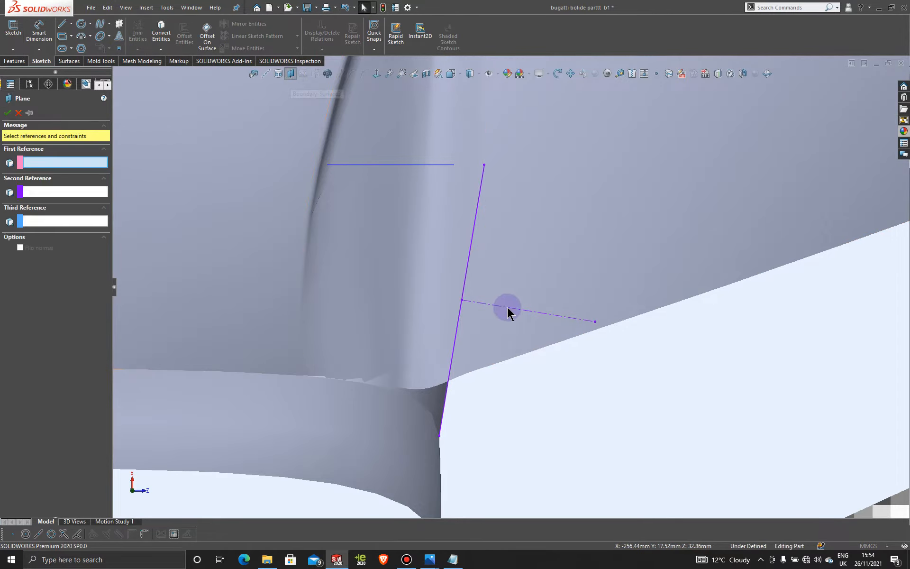
pyautogui.click(507, 307)
pyautogui.click(462, 300)
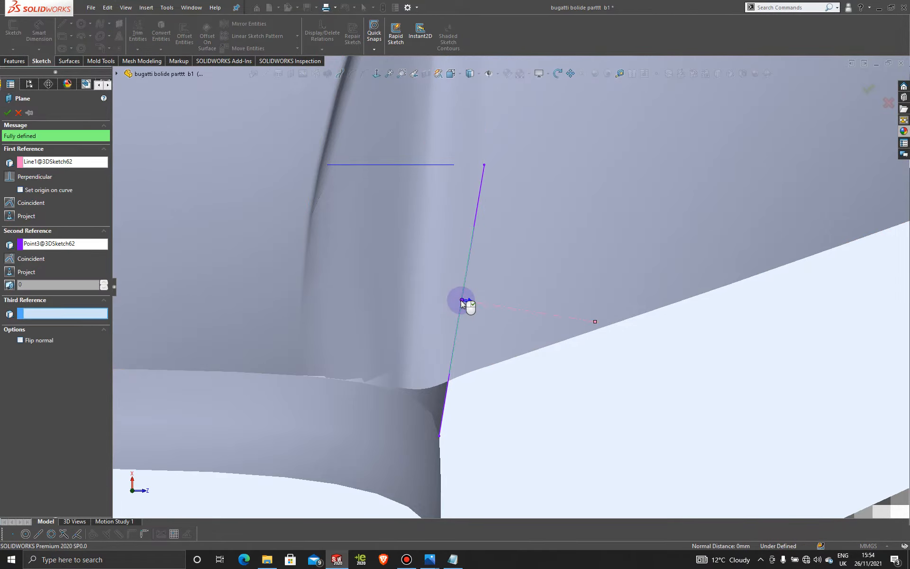
pyautogui.click(8, 114)
# Step: Start a sketch on the new plane at the fin's edge and view it face-on at the gap between the upper and lower fin surfaces
pyautogui.scroll(3, 545, 417)
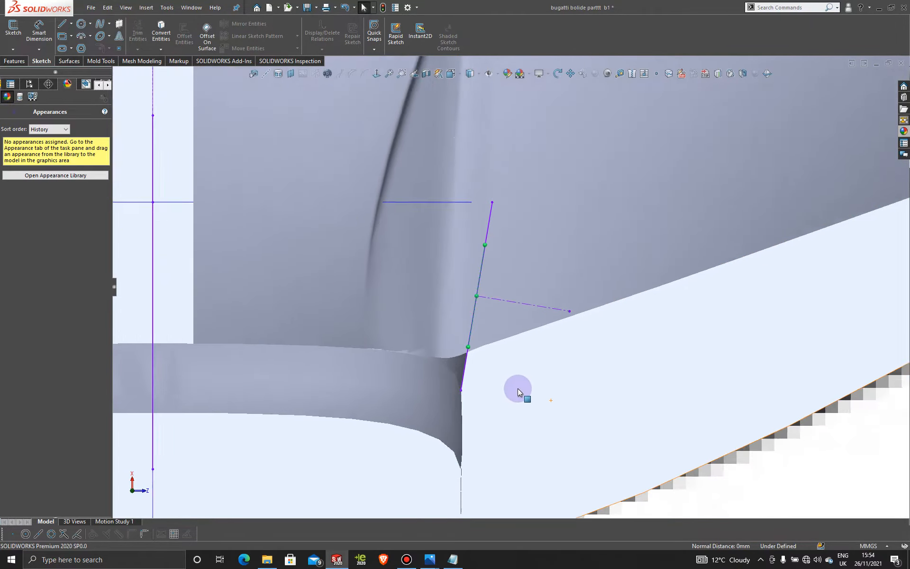
pyautogui.moveTo(503, 371); pyautogui.dragTo(474, 223, button='middle')
pyautogui.scroll(2, 626, 280)
pyautogui.scroll(-4, 555, 250)
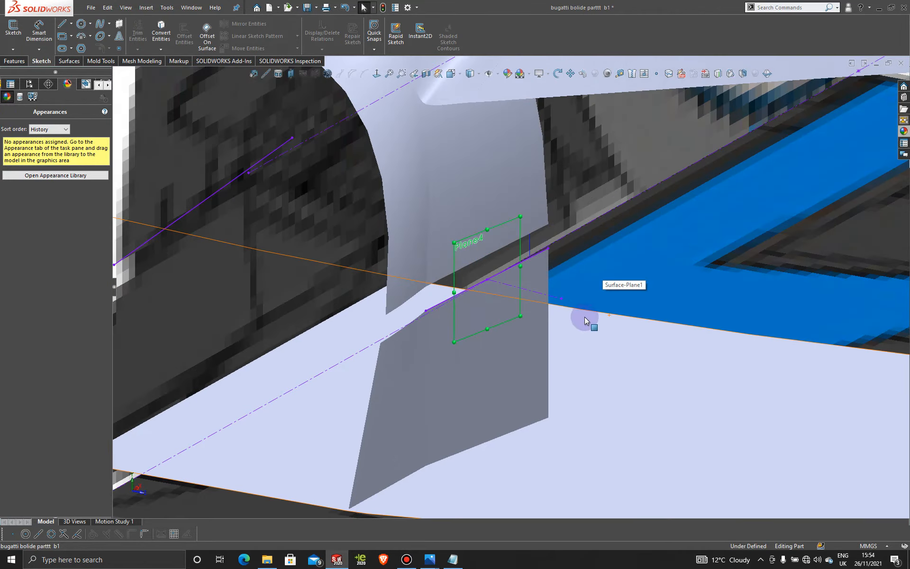
pyautogui.scroll(5, 588, 320)
pyautogui.scroll(2, 598, 324)
pyautogui.click(577, 495)
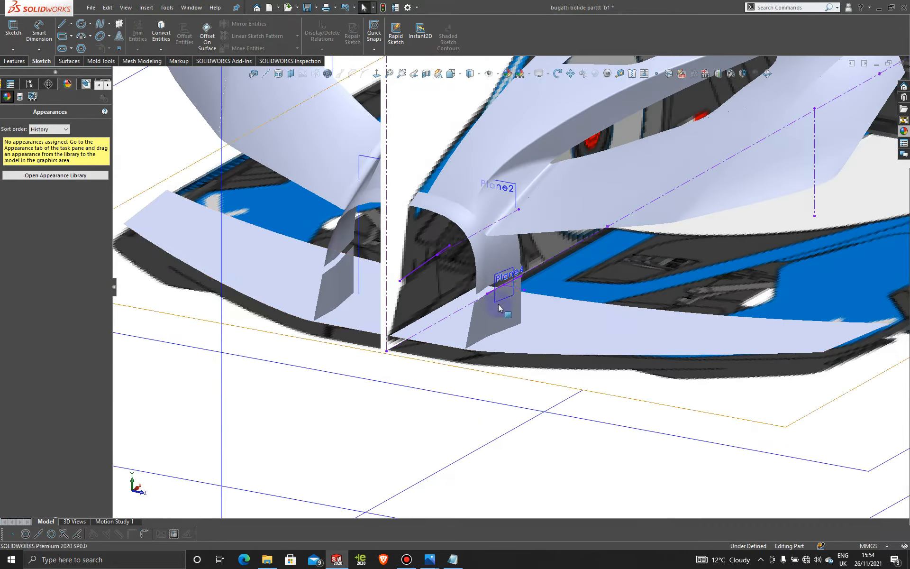
pyautogui.scroll(-4, 504, 286)
pyautogui.scroll(-3, 504, 287)
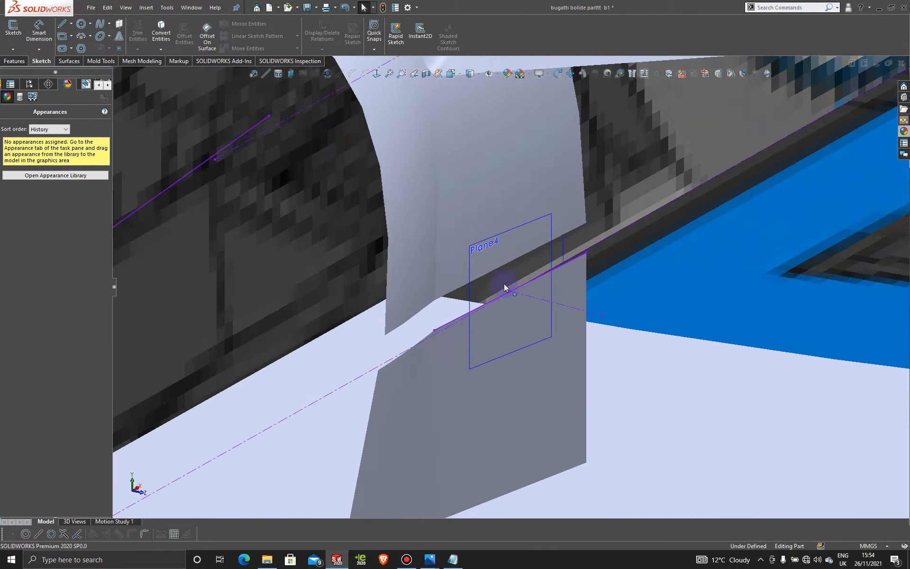
pyautogui.click(476, 250)
pyautogui.click(514, 209)
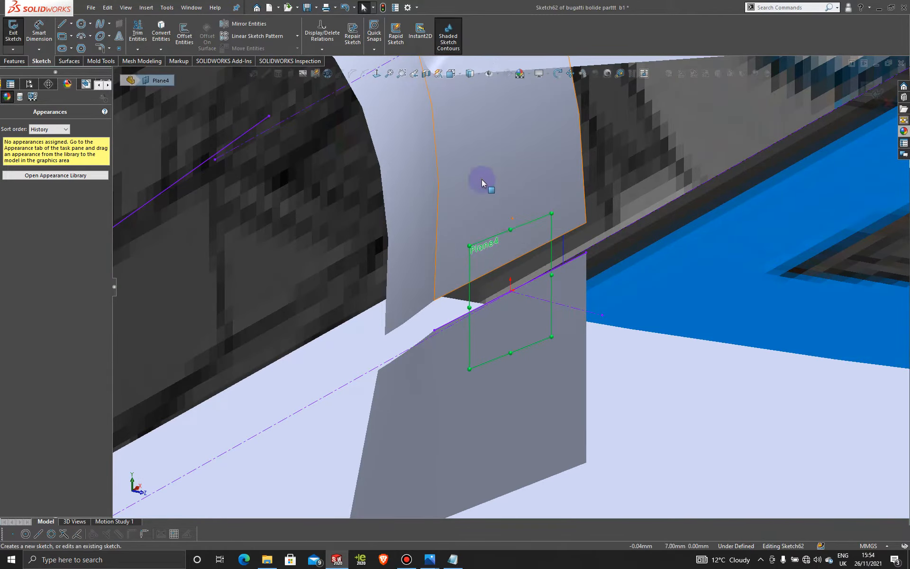
pyautogui.click(376, 73)
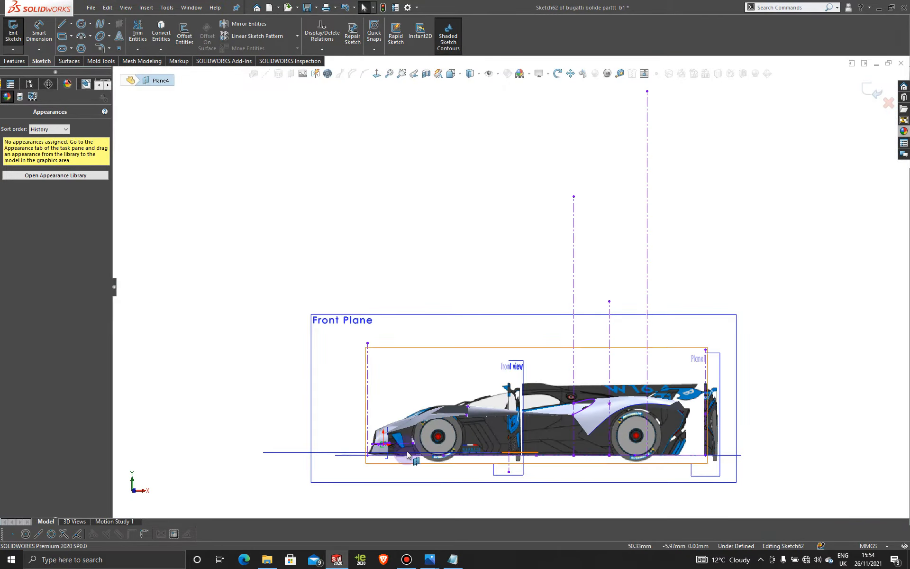
pyautogui.scroll(-12, 396, 450)
pyautogui.scroll(-3, 469, 341)
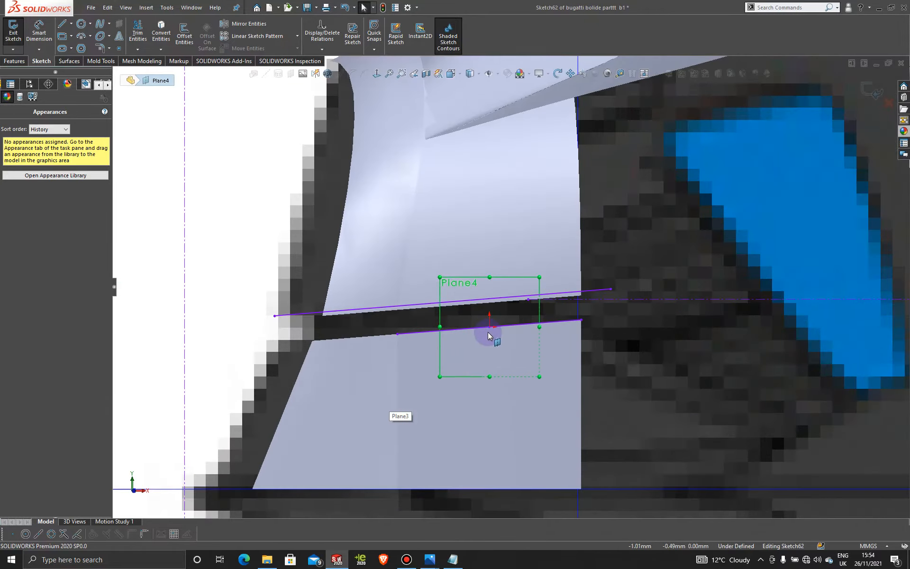
pyautogui.scroll(-2, 487, 331)
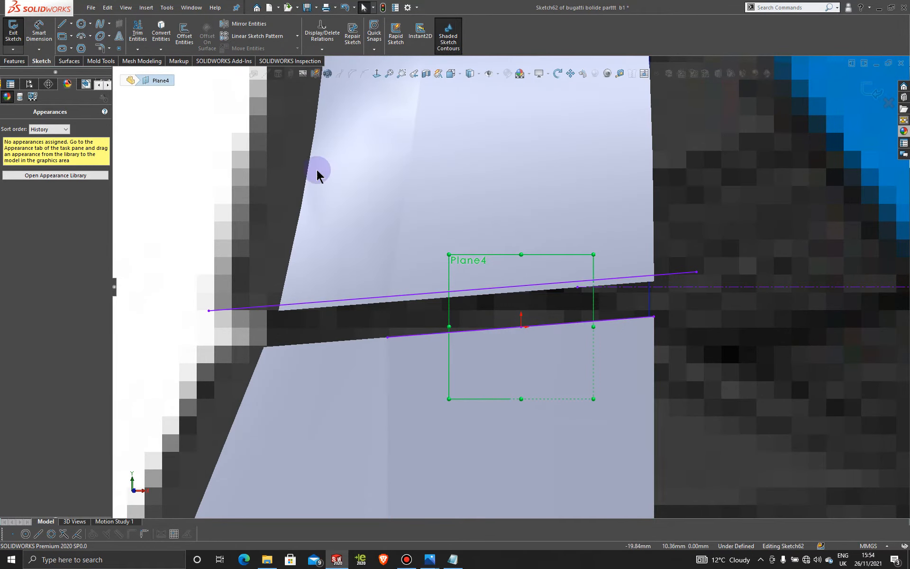
# Step: Sketch two near-vertical straight slots bridging the gap between the fin surfaces, the rear one about 7.2 mm long and 1.6 mm wide
pyautogui.click(63, 49)
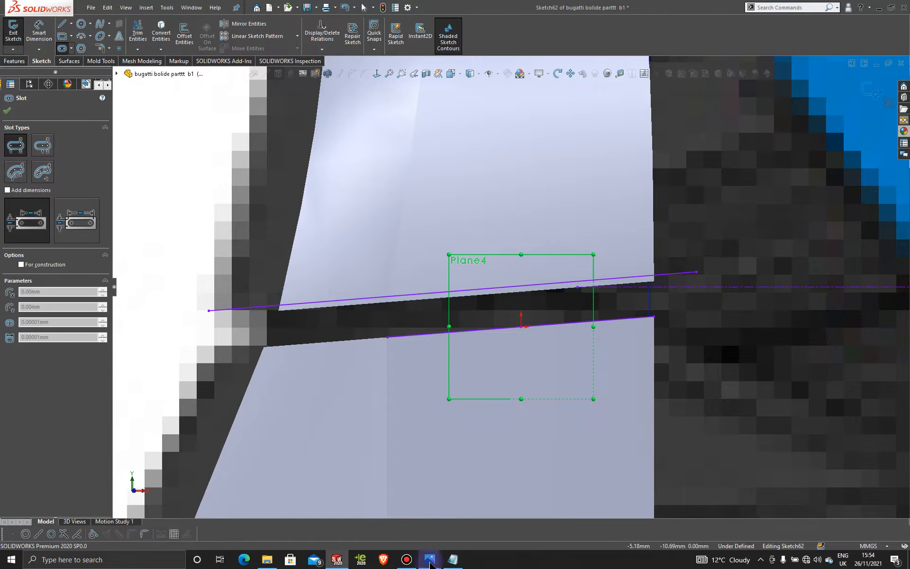
pyautogui.moveTo(430, 564)
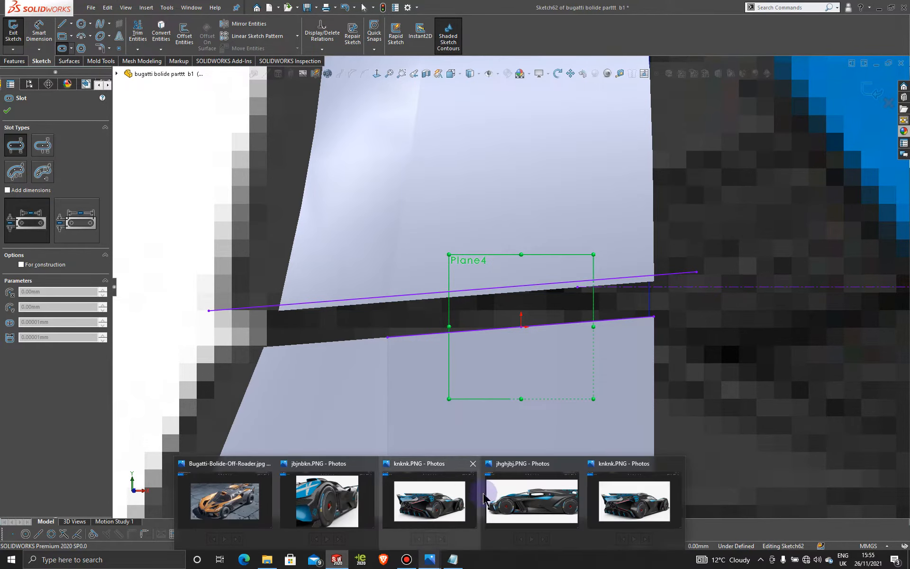
pyautogui.moveTo(507, 499)
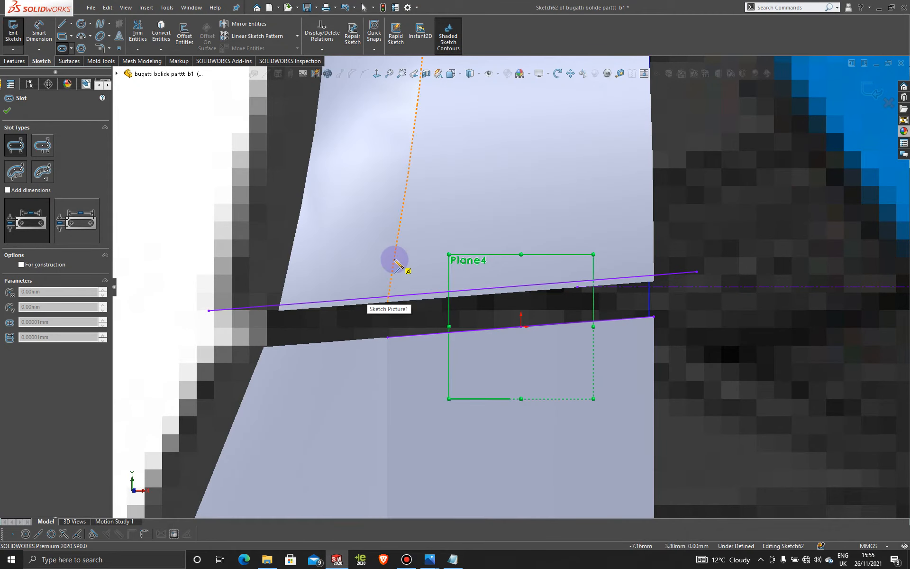
pyautogui.click(395, 256)
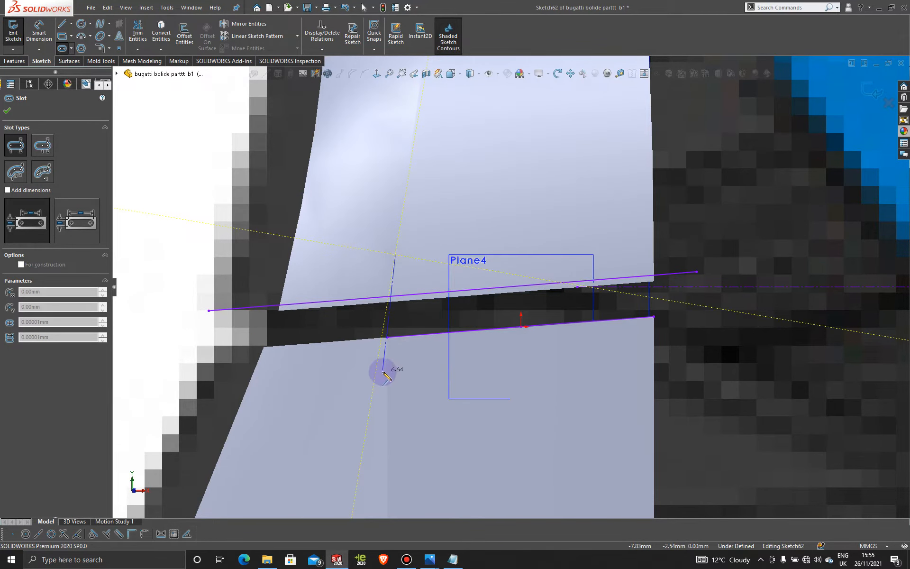
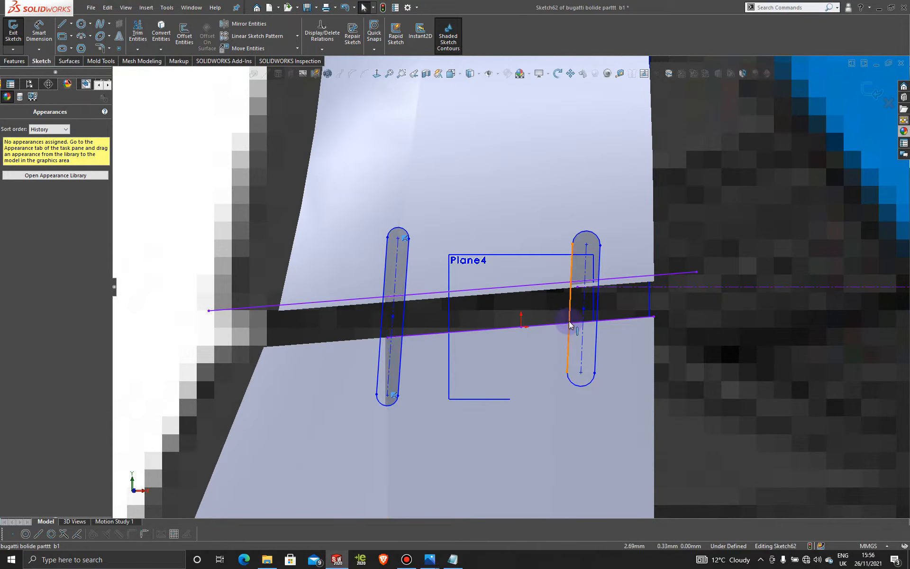
# Step: Resize the slots to about 7.3 mm long and 1.2 mm wide at the front, and 7.2 mm long and 1.25 mm wide at the rear
pyautogui.moveTo(569, 320)
pyautogui.mouseDown()
pyautogui.moveTo(536, 312)
pyautogui.moveTo(569, 321)
pyautogui.mouseUp()
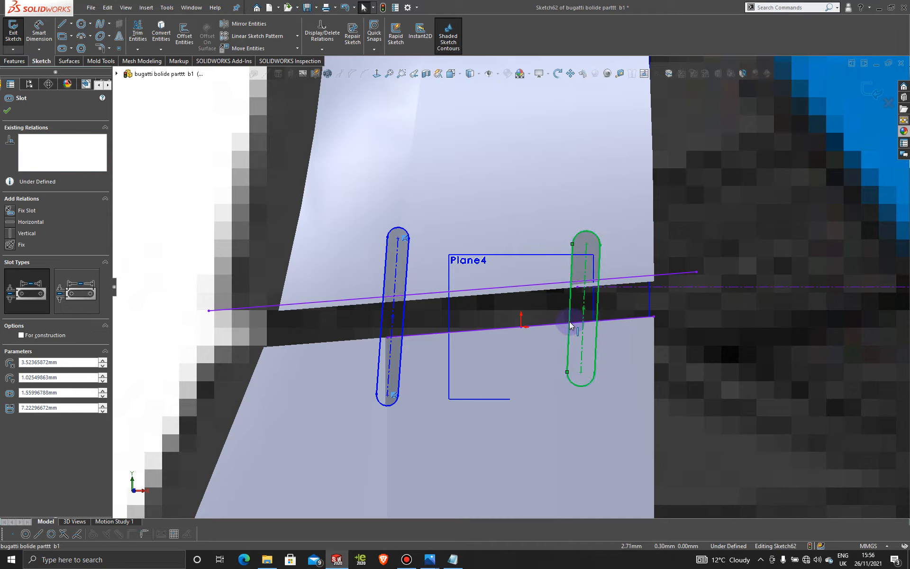
pyautogui.moveTo(405, 309)
pyautogui.mouseDown()
pyautogui.moveTo(417, 309)
pyautogui.moveTo(393, 298)
pyautogui.moveTo(404, 310)
pyautogui.mouseUp()
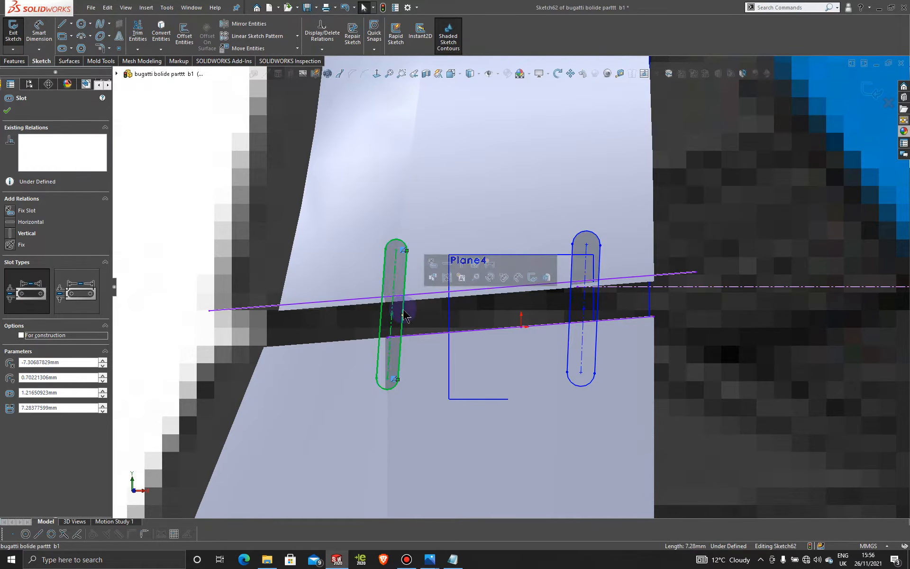
pyautogui.scroll(4, 601, 413)
pyautogui.moveTo(509, 330)
pyautogui.mouseDown(button='middle')
pyautogui.moveTo(525, 349)
pyautogui.moveTo(510, 331)
pyautogui.mouseUp(button='middle')
pyautogui.scroll(-4, 523, 284)
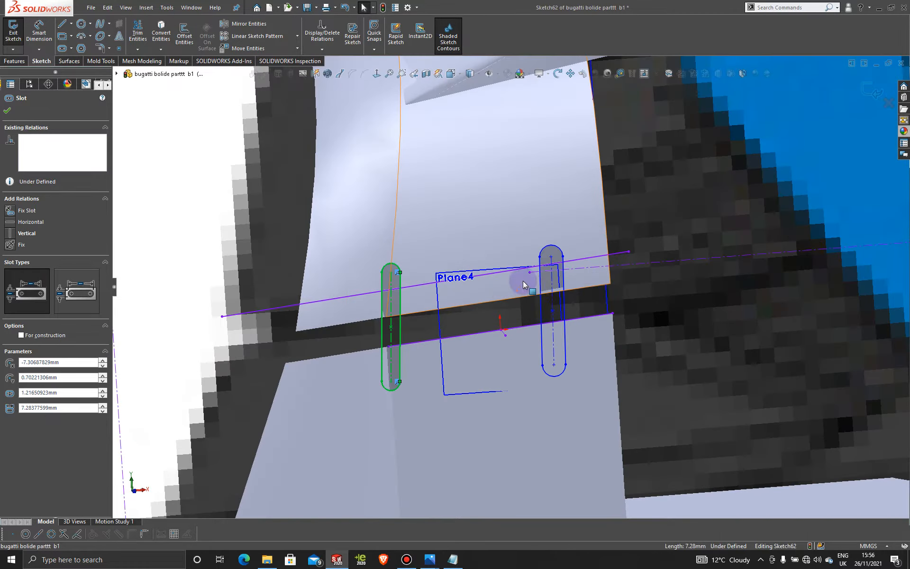
pyautogui.click(544, 309)
pyautogui.moveTo(548, 308)
pyautogui.mouseDown()
pyautogui.moveTo(555, 308)
pyautogui.moveTo(544, 310)
pyautogui.mouseUp()
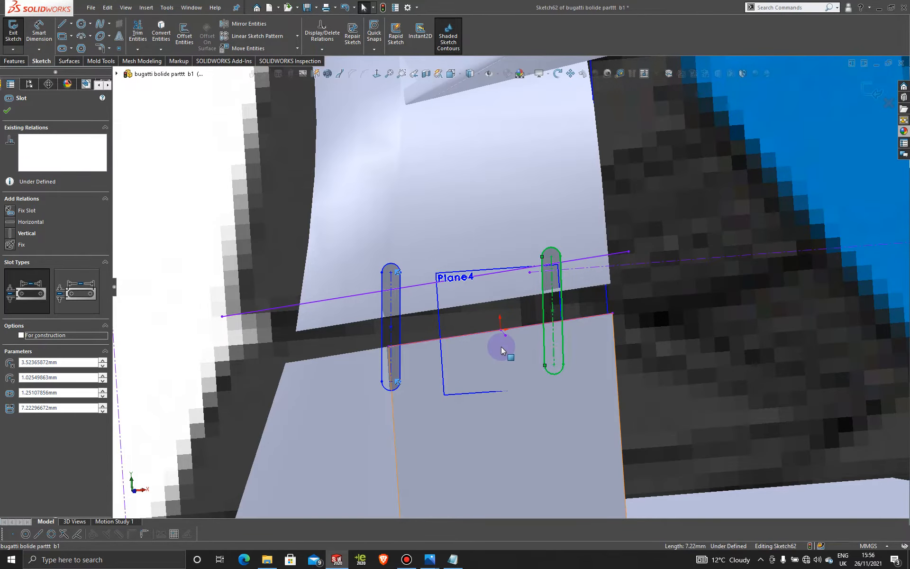
# Step: Extrude both slot profiles as a boss with a Mid Plane end condition and a depth of 1 mm
pyautogui.moveTo(502, 346)
pyautogui.mouseDown(button='middle')
pyautogui.moveTo(479, 346)
pyautogui.moveTo(504, 356)
pyautogui.moveTo(497, 339)
pyautogui.moveTo(478, 342)
pyautogui.moveTo(499, 356)
pyautogui.moveTo(193, 199)
pyautogui.mouseUp(button='middle')
pyautogui.click(9, 61)
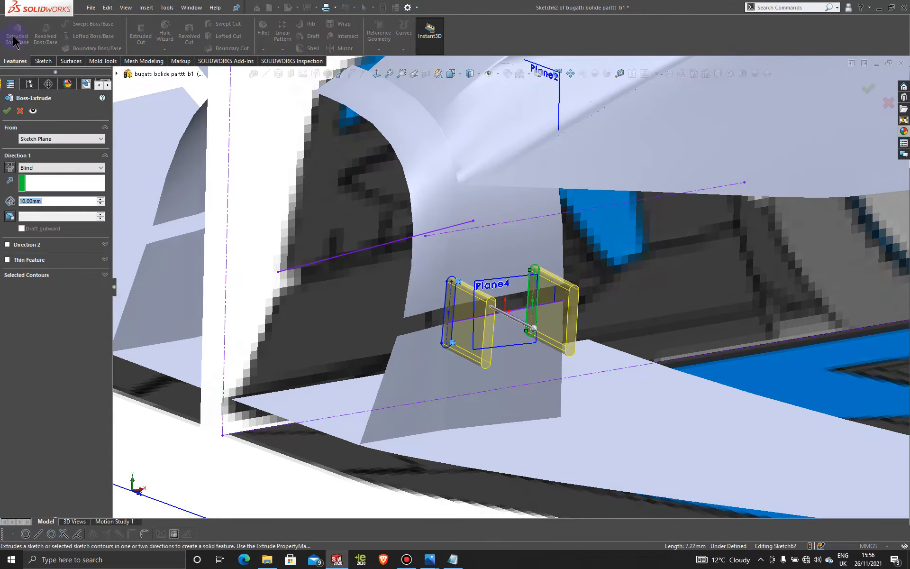
pyautogui.click(48, 168)
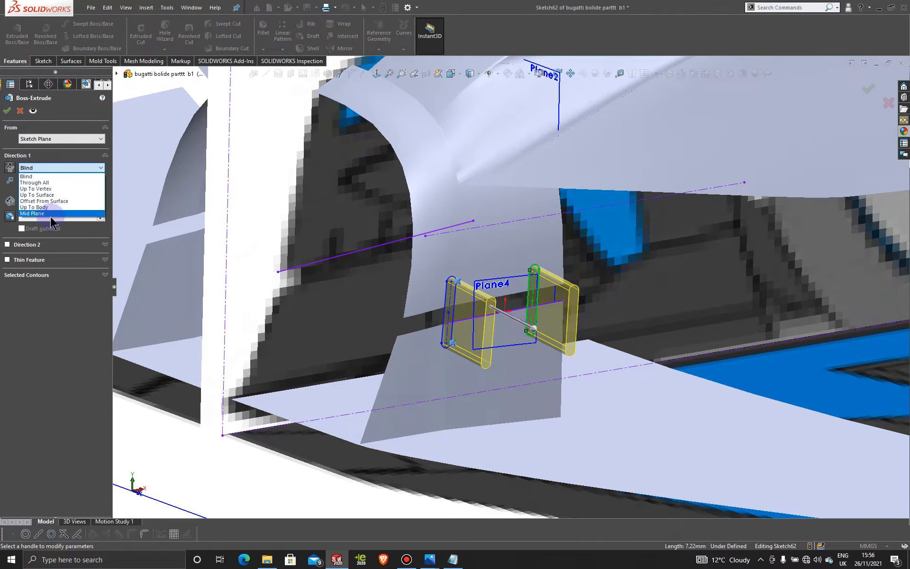
pyautogui.click(32, 213)
pyautogui.moveTo(377, 317); pyautogui.dragTo(412, 325, button='middle')
pyautogui.click(56, 203)
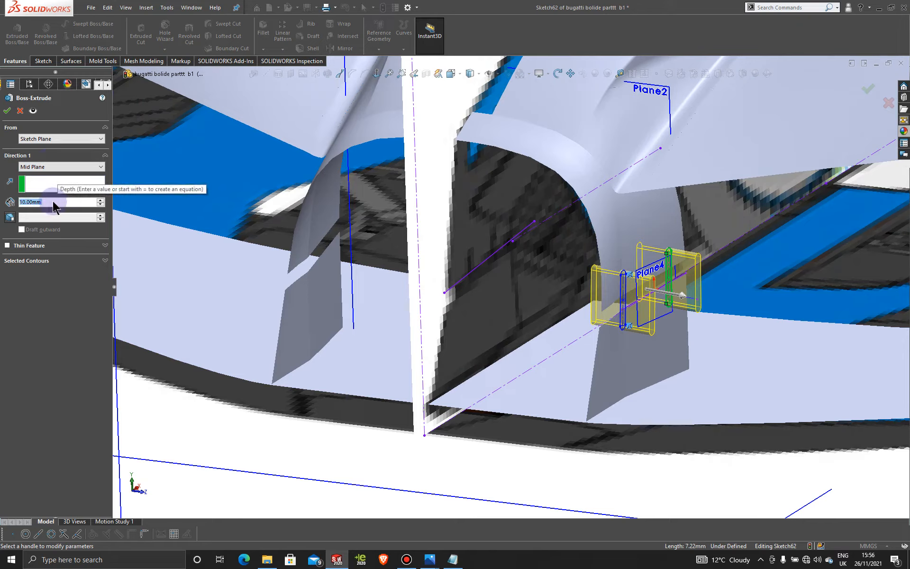
pyautogui.write('1')
pyautogui.press('Return')
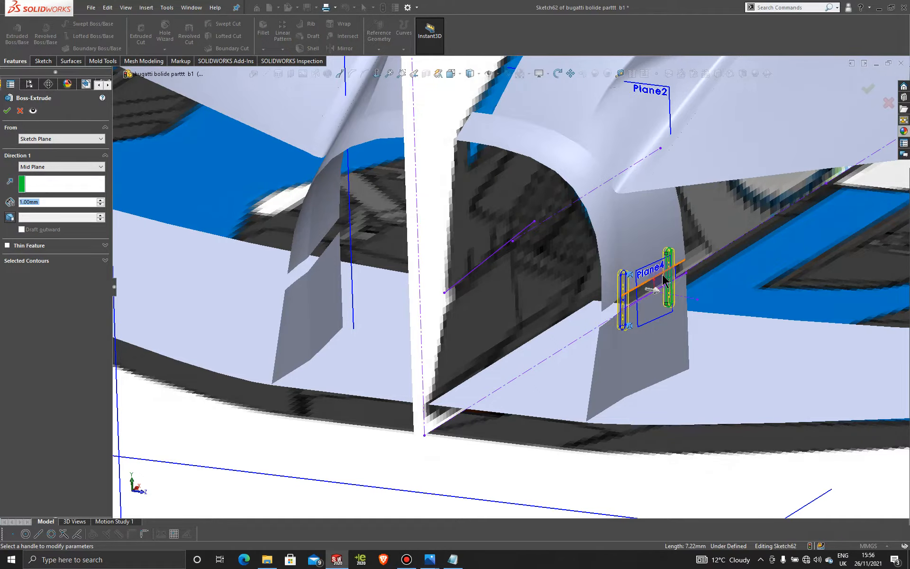
pyautogui.scroll(-3, 649, 282)
pyautogui.moveTo(618, 286)
pyautogui.mouseDown(button='middle')
pyautogui.moveTo(668, 276)
pyautogui.moveTo(656, 301)
pyautogui.moveTo(611, 303)
pyautogui.moveTo(598, 288)
pyautogui.moveTo(608, 297)
pyautogui.moveTo(588, 291)
pyautogui.mouseUp(button='middle')
pyautogui.click(7, 111)
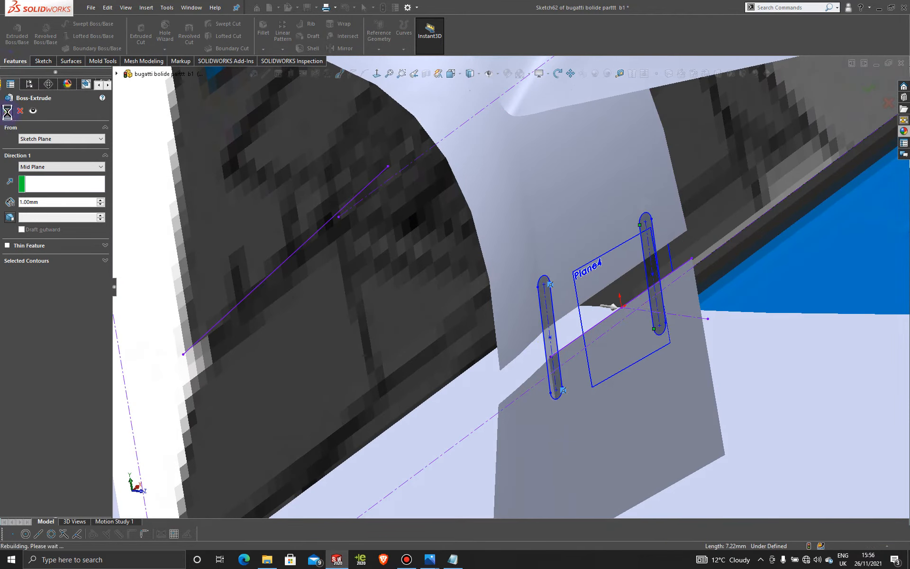
# Step: Try a symmetric 1 mm fillet on the long face edge of the rear slot-shaped post
pyautogui.scroll(5, 591, 400)
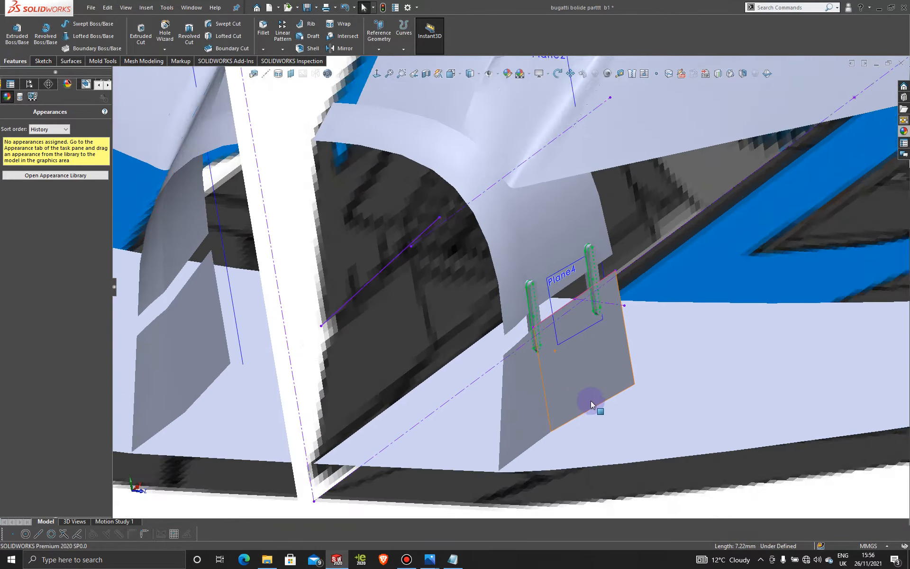
pyautogui.scroll(-5, 576, 394)
pyautogui.moveTo(552, 316); pyautogui.dragTo(509, 327, button='middle')
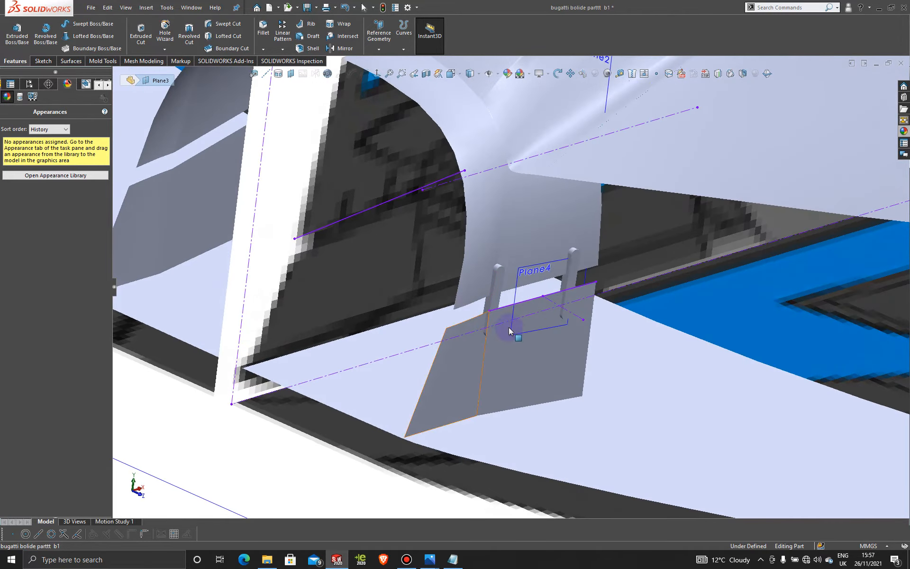
pyautogui.scroll(-5, 558, 283)
pyautogui.scroll(-2, 558, 282)
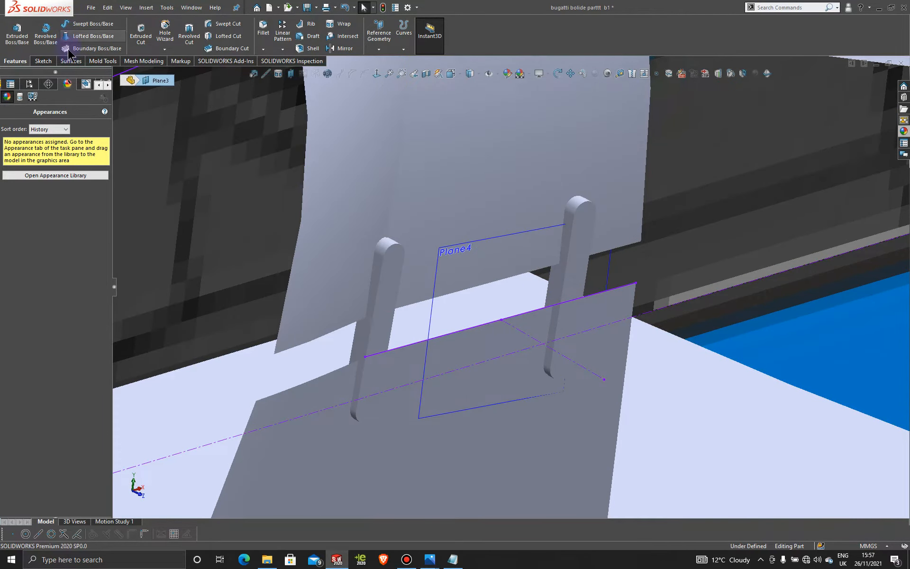
pyautogui.click(264, 29)
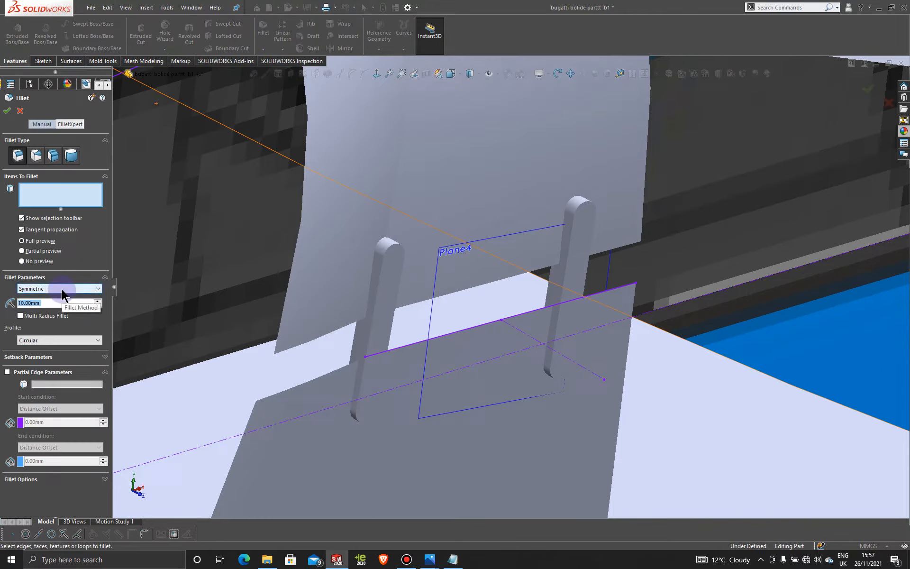
pyautogui.write('1')
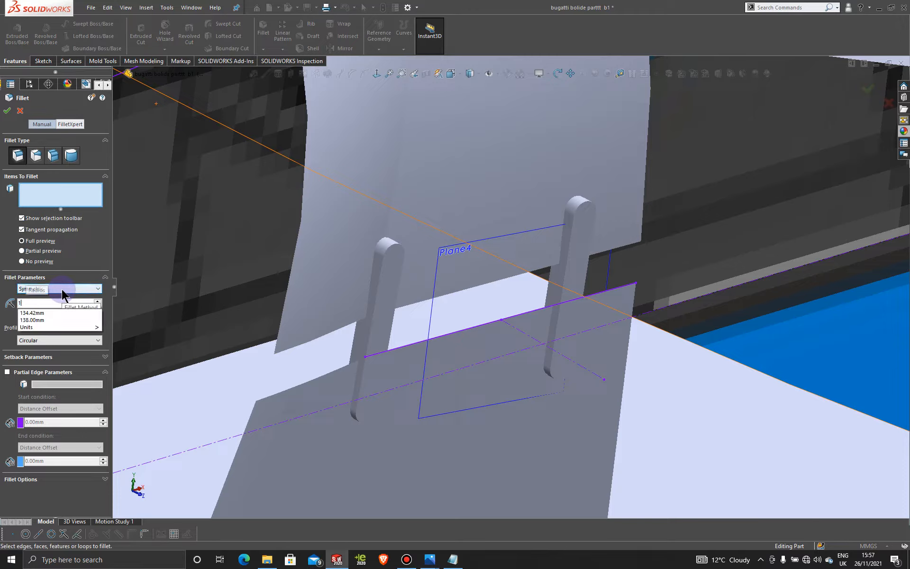
pyautogui.click(573, 232)
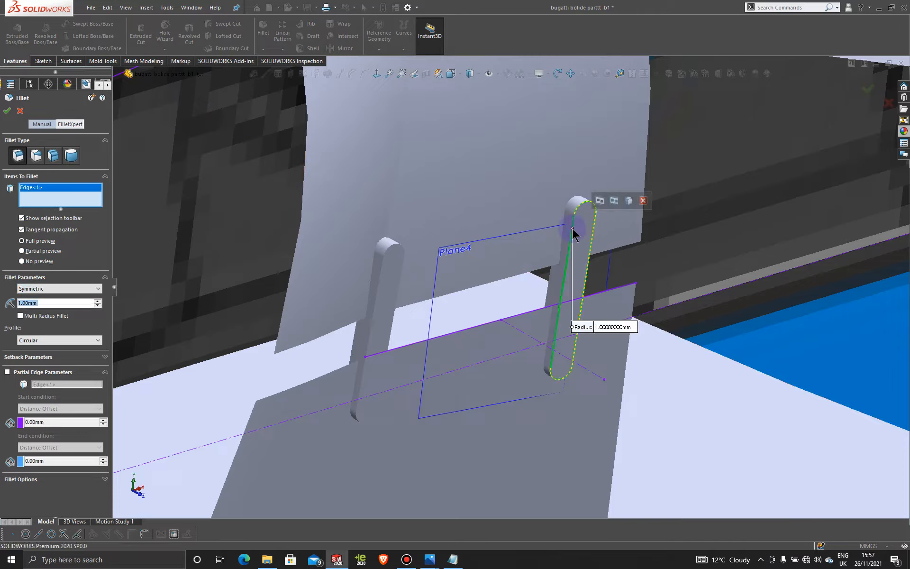
pyautogui.click(572, 229)
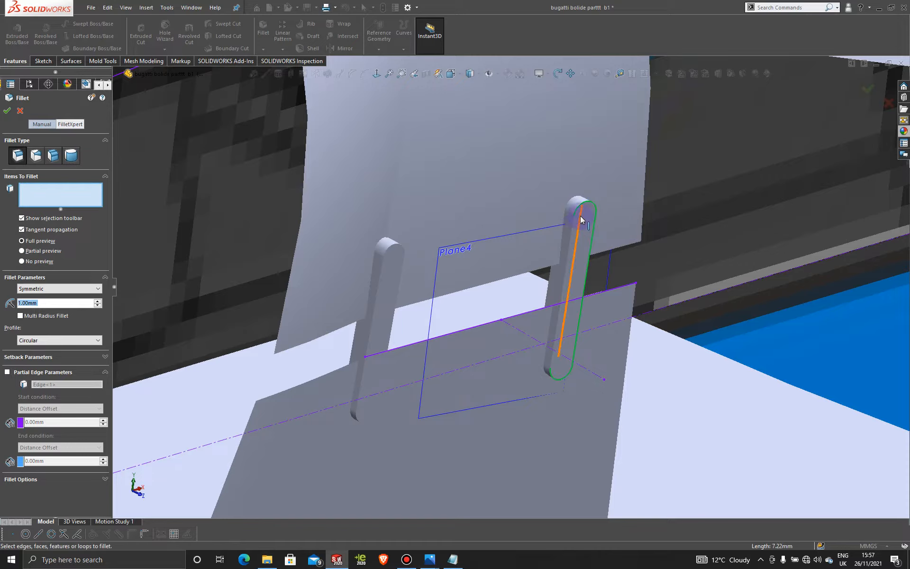
pyautogui.click(584, 225)
pyautogui.click(585, 225)
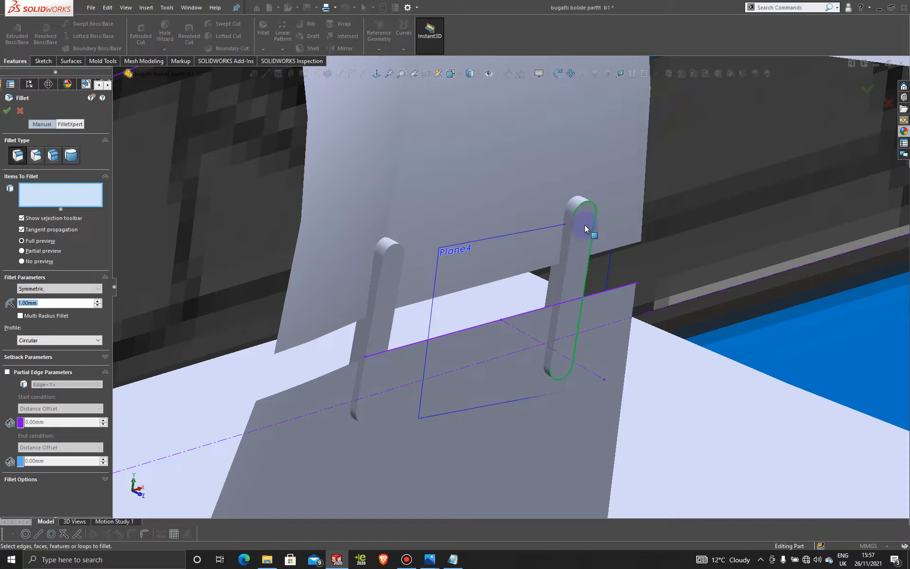
# Step: Try symmetric fillet radii of 0.5 mm and 0.1 mm on the long face edge of the rear slot-shaped post
pyautogui.doubleClick(46, 303)
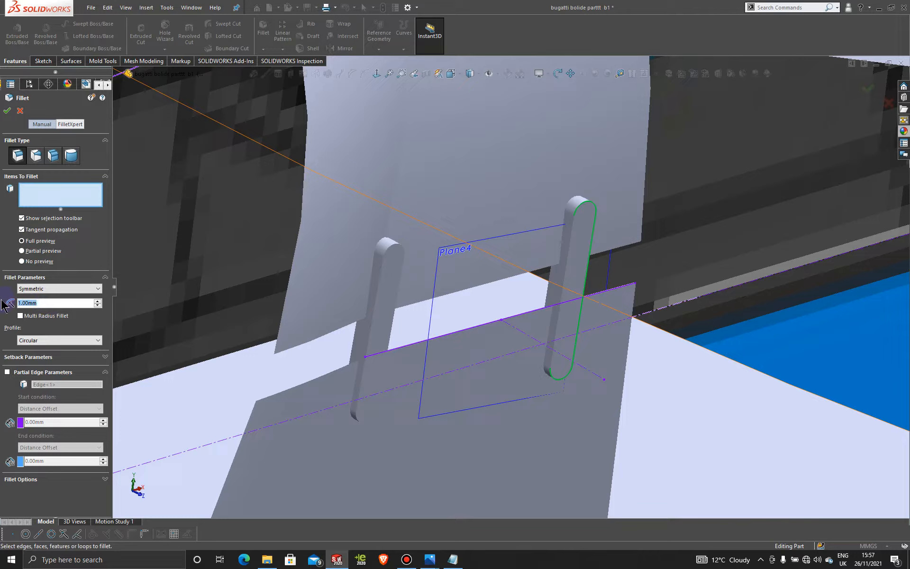
pyautogui.write('0.5')
pyautogui.press('Return')
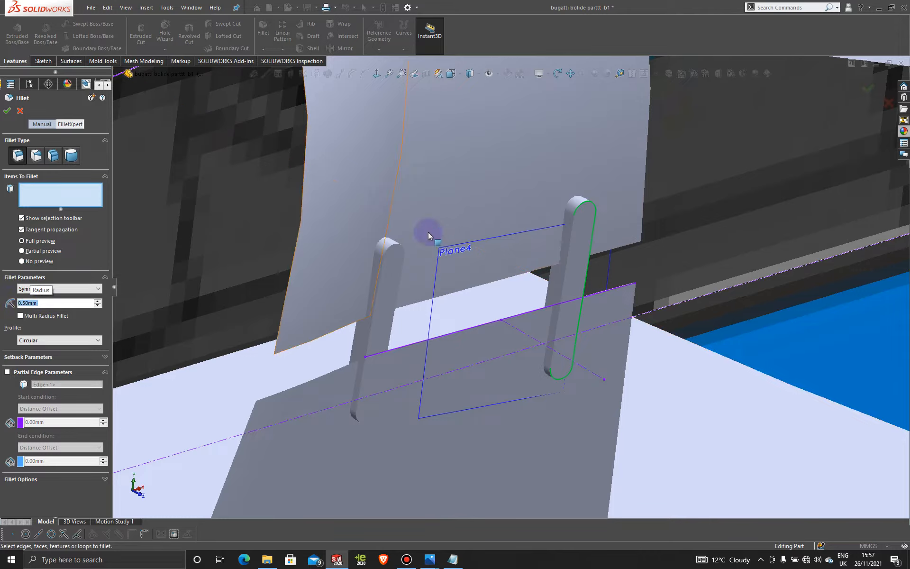
pyautogui.click(570, 235)
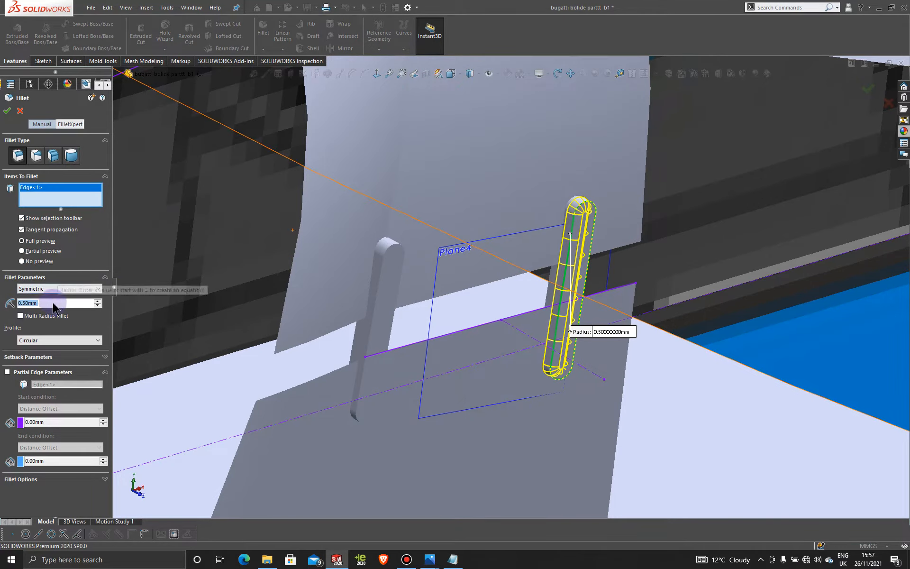
pyautogui.write('0.')
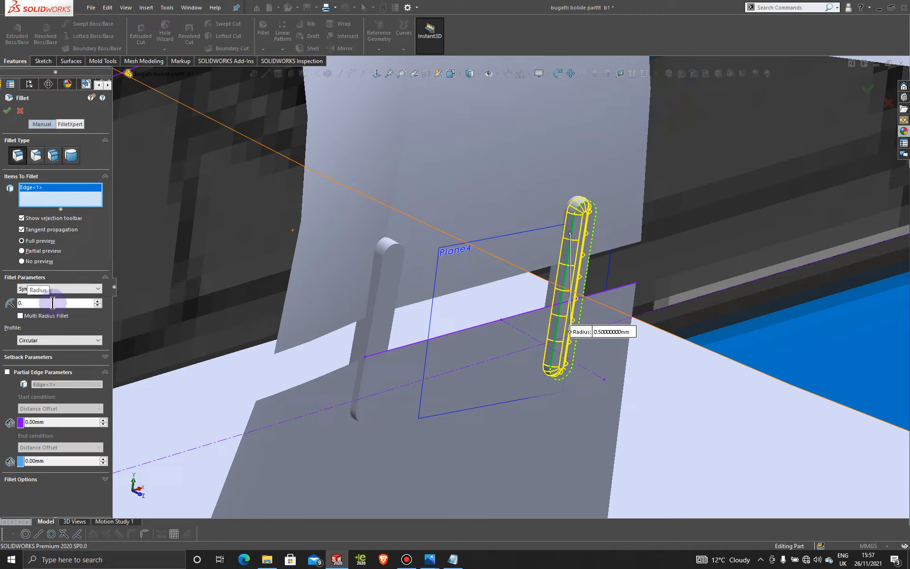
pyautogui.write('1')
pyautogui.press('Return')
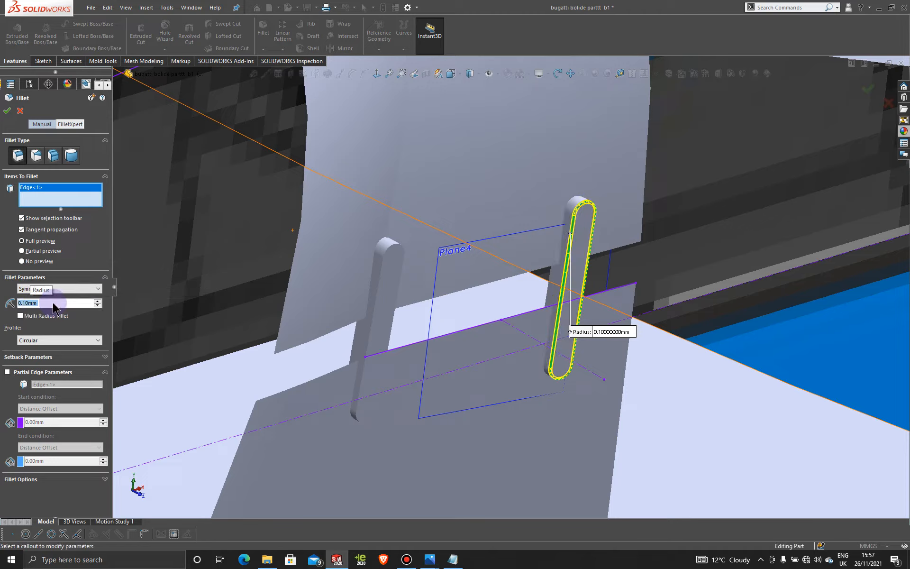
# Step: Fillet both long face edges of the rear slot-shaped post with a symmetric 0.2 mm radius
pyautogui.write('0.2')
pyautogui.rightClick(52, 302)
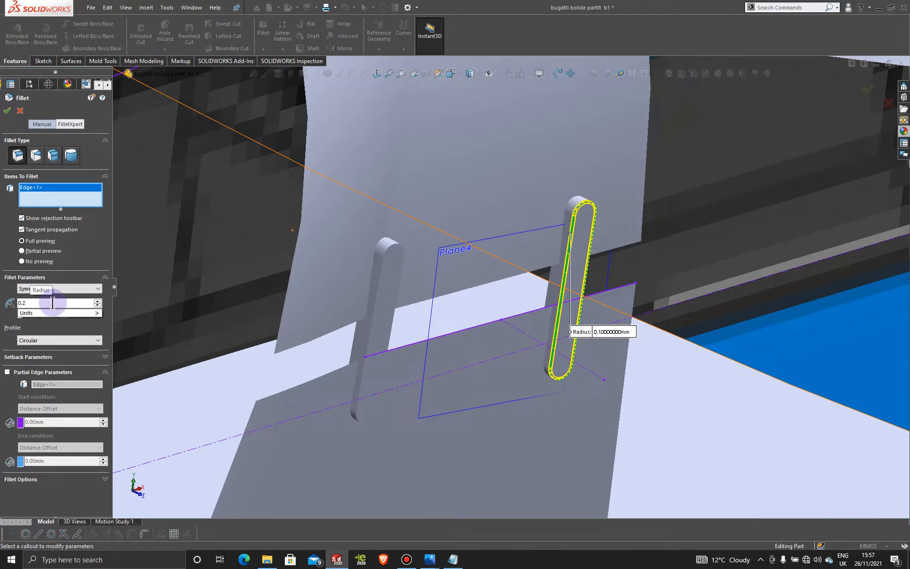
pyautogui.click(571, 235)
pyautogui.click(570, 236)
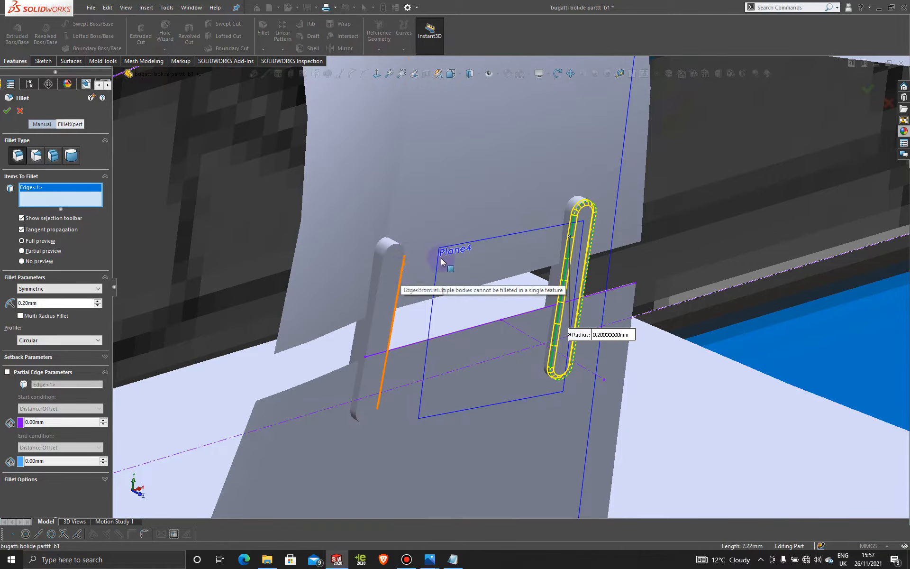
pyautogui.click(548, 277)
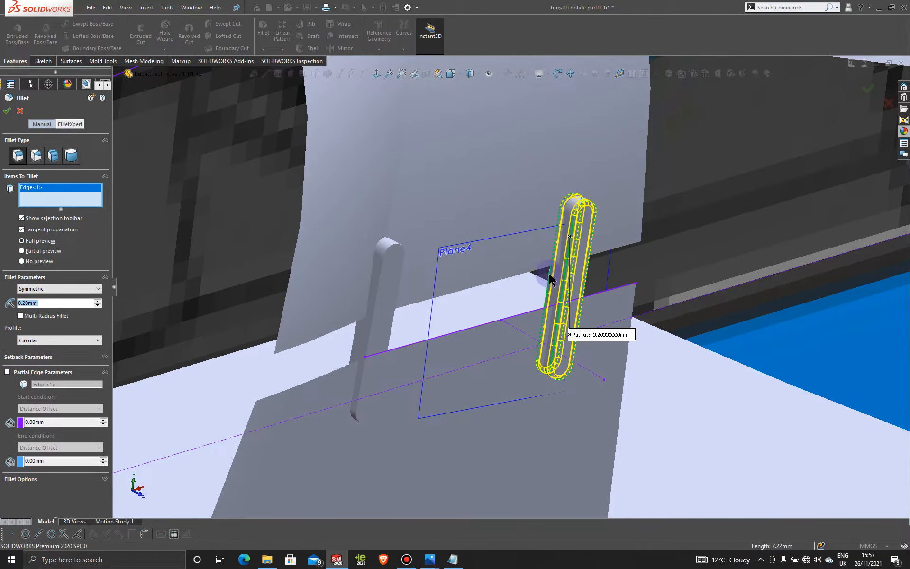
pyautogui.click(7, 111)
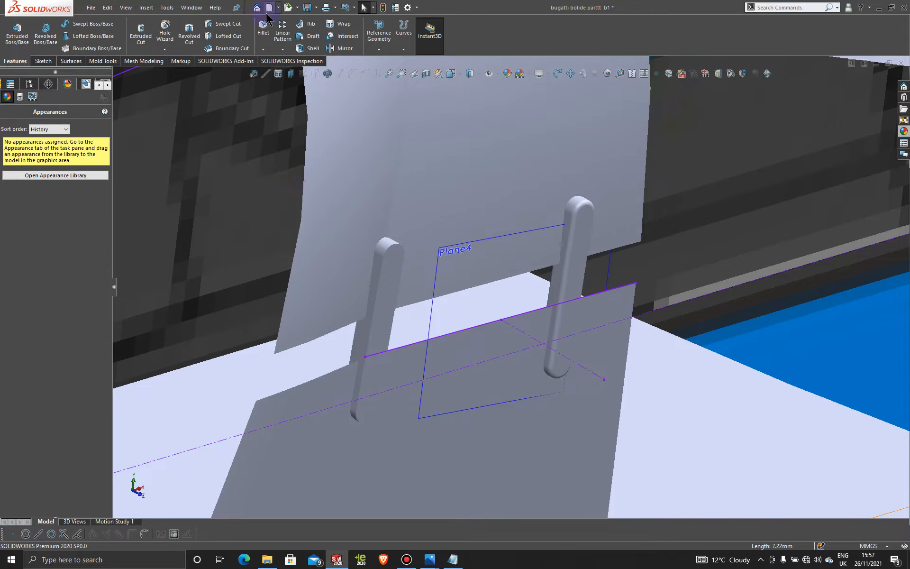
# Step: Fillet both long face edges of the front slot-shaped post with a symmetric 0.2 mm radius
pyautogui.click(371, 325)
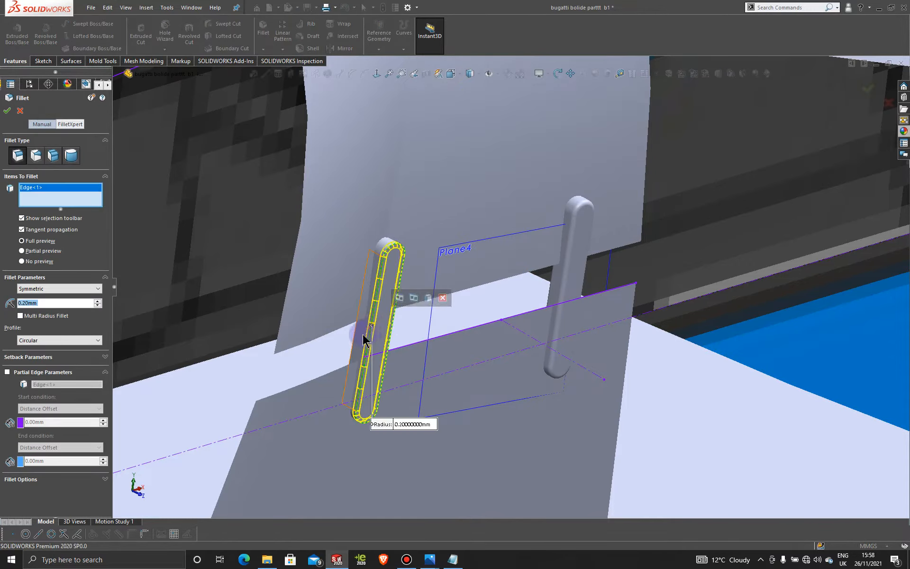
pyautogui.click(356, 335)
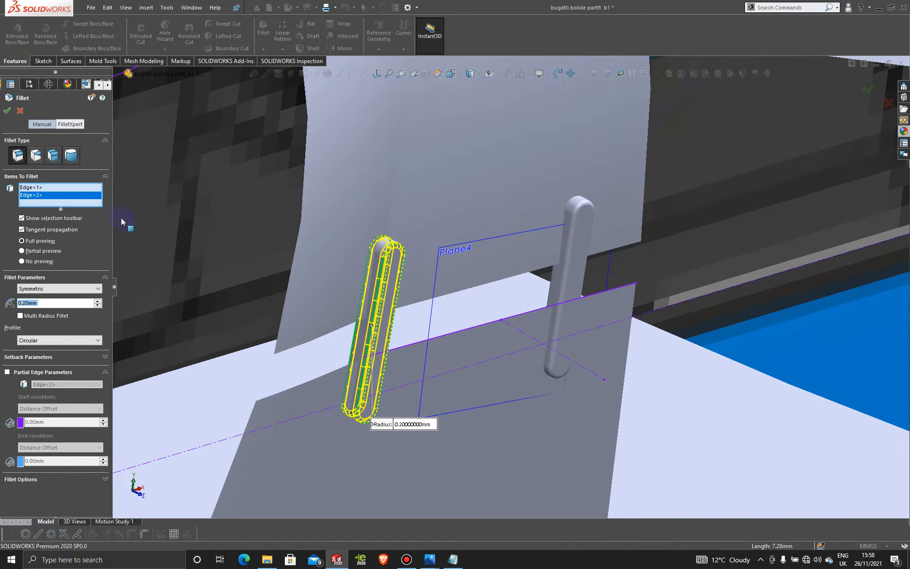
pyautogui.click(8, 112)
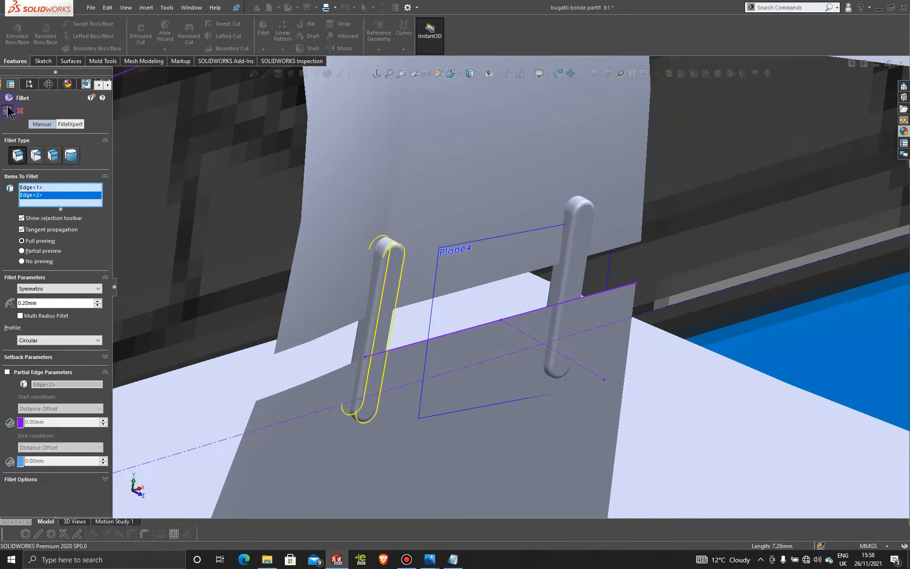
# Step: Start a sketch on the front post's outer flat face and draw a circle of about 0.41 mm radius at each rounded end
pyautogui.scroll(-3, 573, 212)
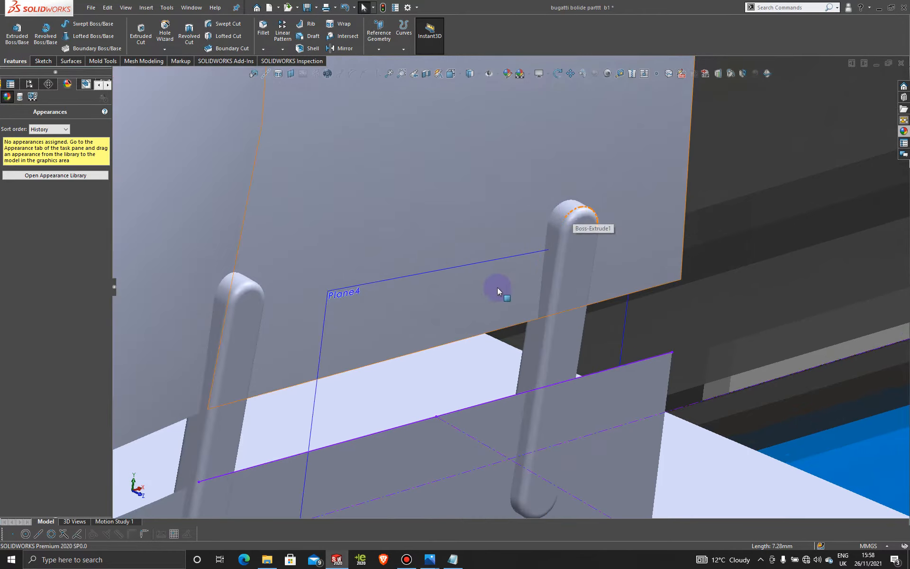
pyautogui.scroll(3, 474, 304)
pyautogui.scroll(-3, 405, 350)
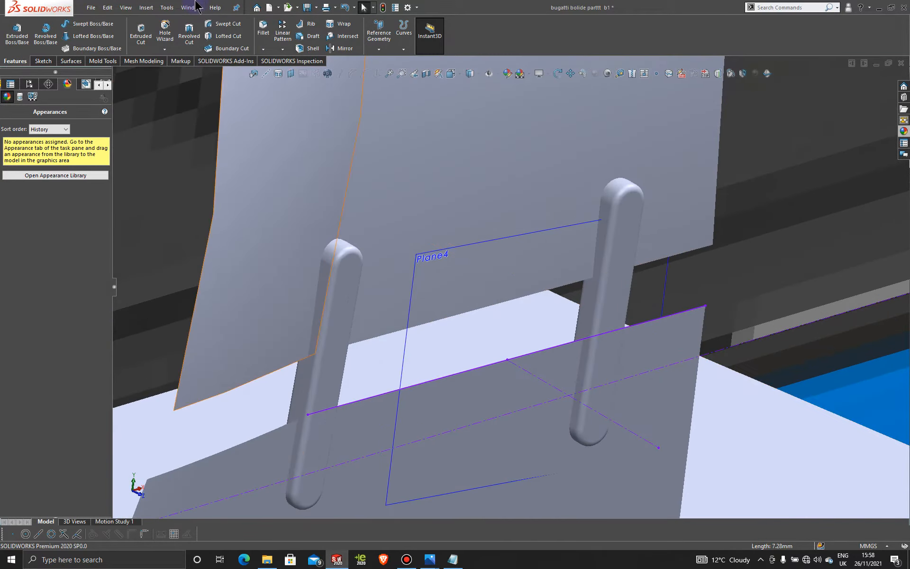
pyautogui.click(43, 61)
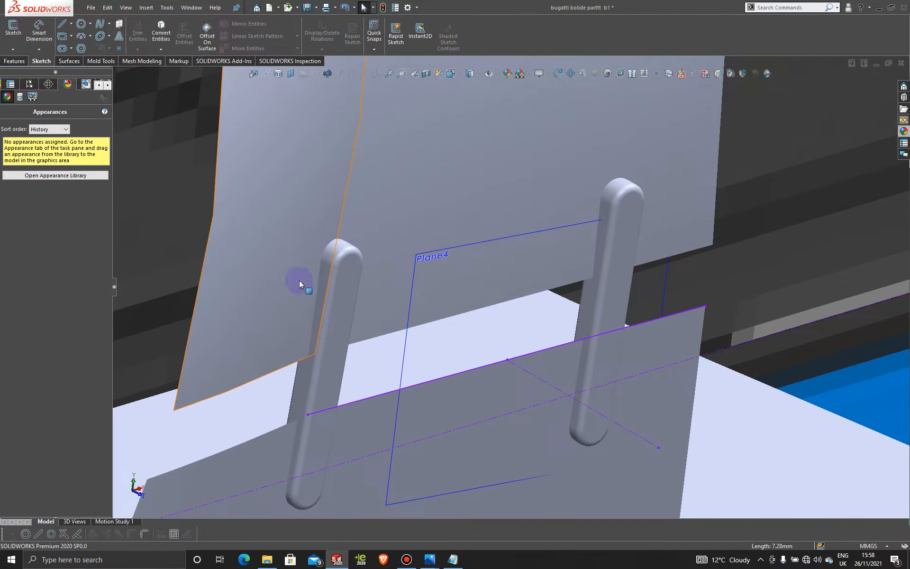
pyautogui.click(345, 285)
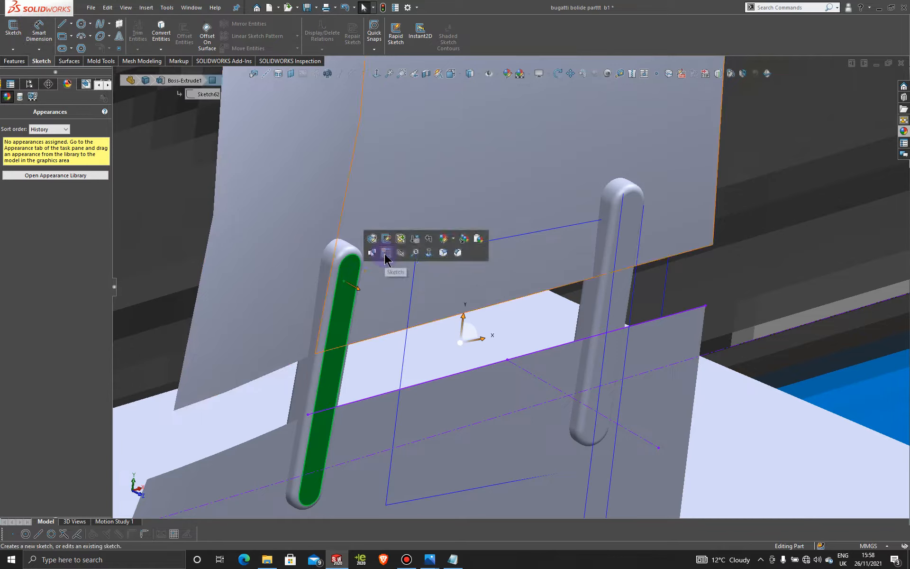
pyautogui.click(385, 255)
pyautogui.click(82, 24)
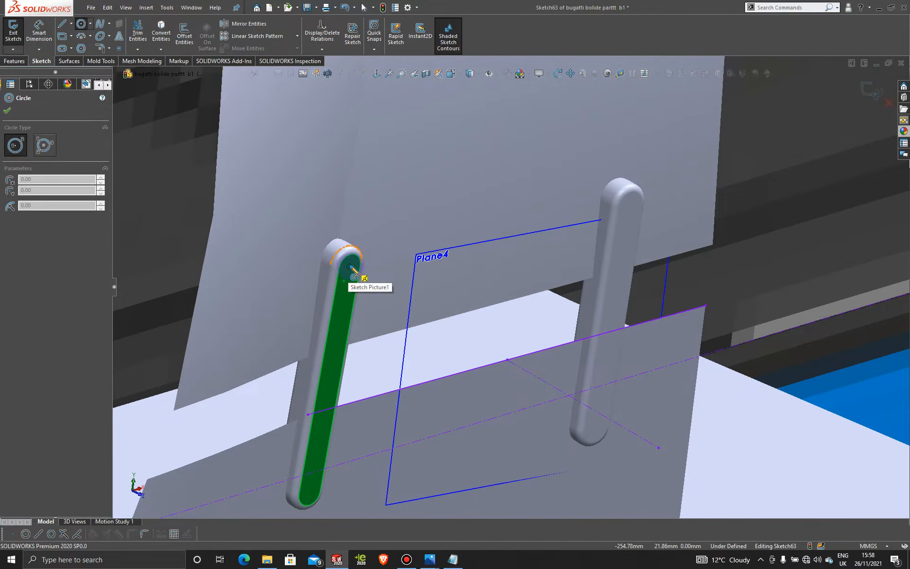
pyautogui.click(350, 267)
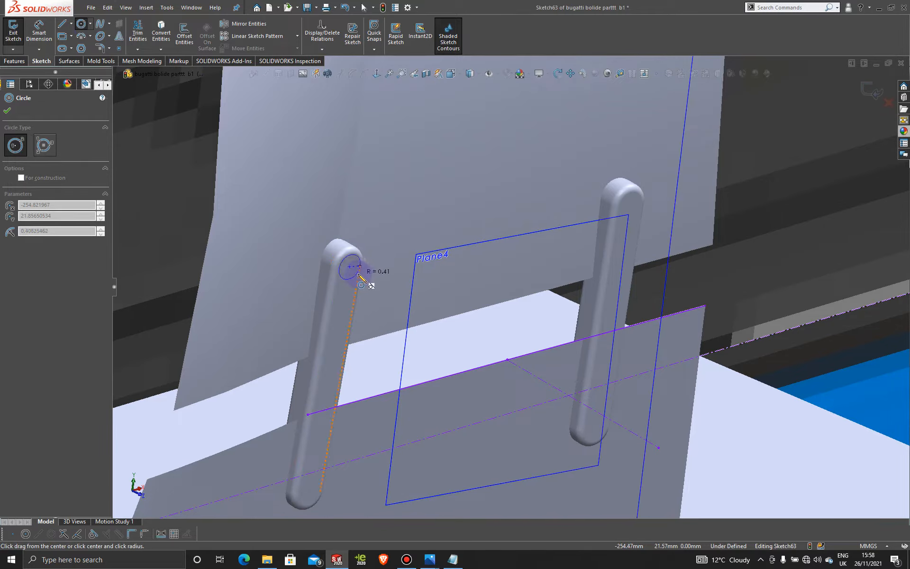
pyautogui.click(359, 276)
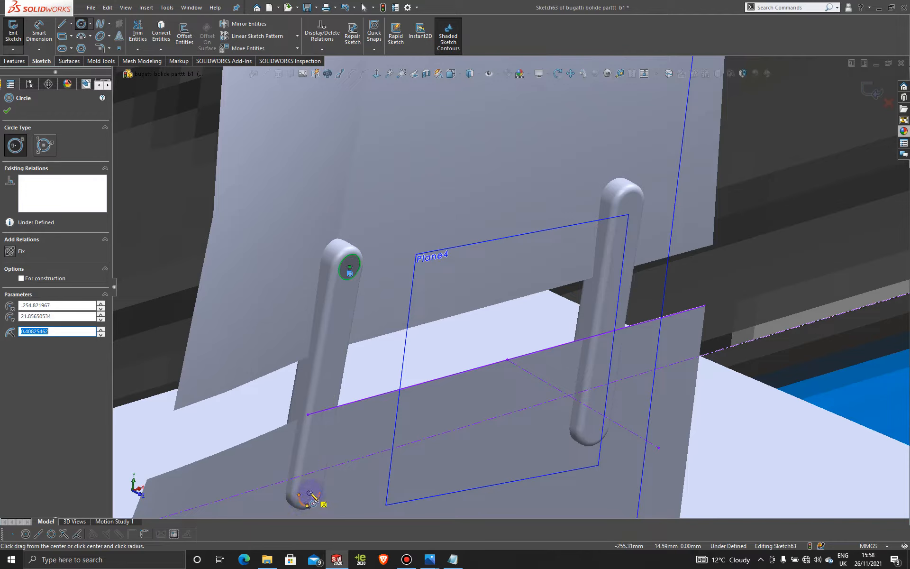
pyautogui.click(310, 493)
pyautogui.click(320, 499)
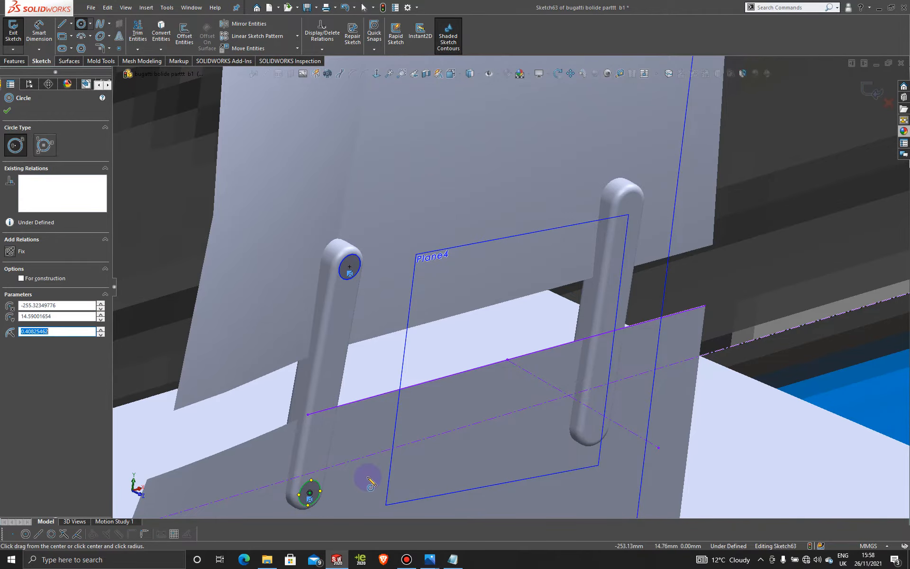
pyautogui.press('Escape')
# Step: Add a circle of about 0.43 mm radius at the upper and lower ends of the rear post in the same sketch
pyautogui.scroll(2, 549, 305)
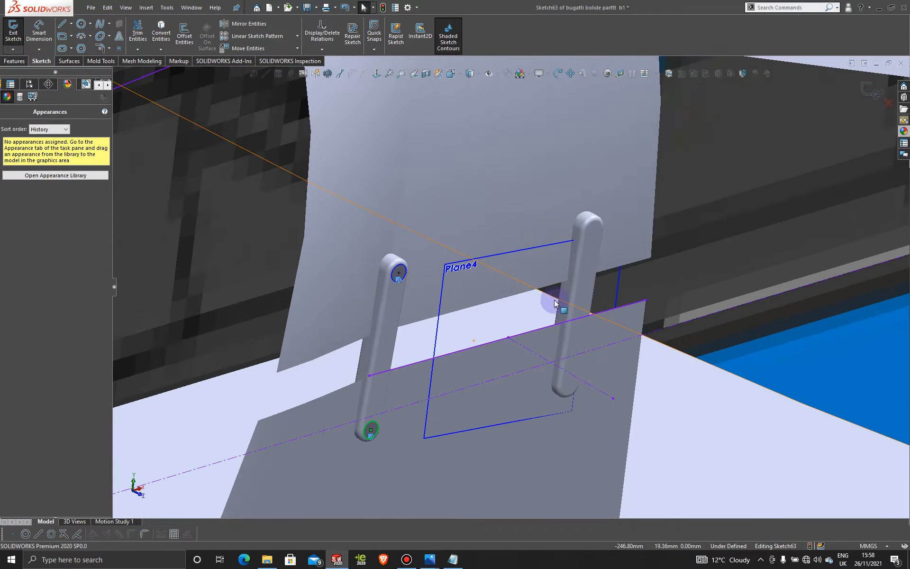
pyautogui.scroll(-1, 595, 260)
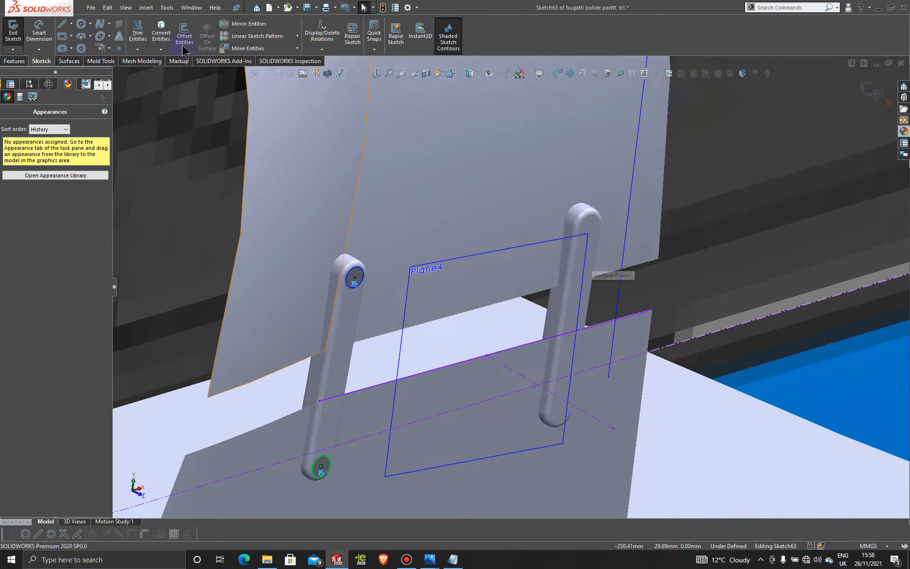
pyautogui.click(81, 26)
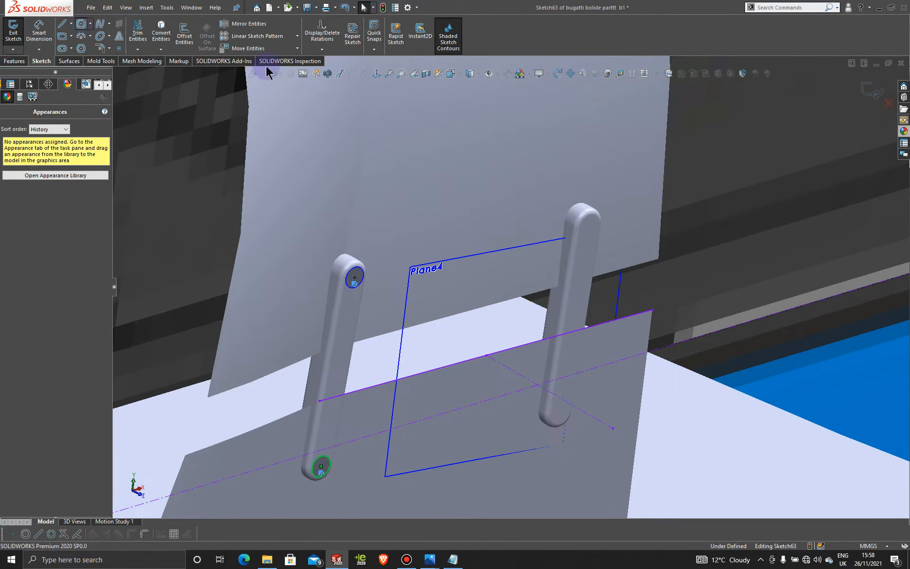
pyautogui.click(589, 227)
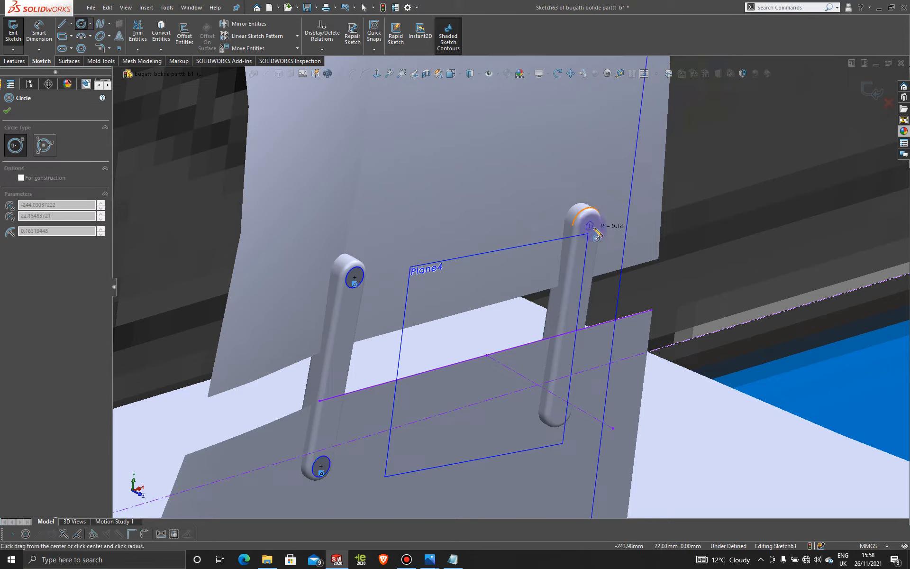
pyautogui.click(600, 224)
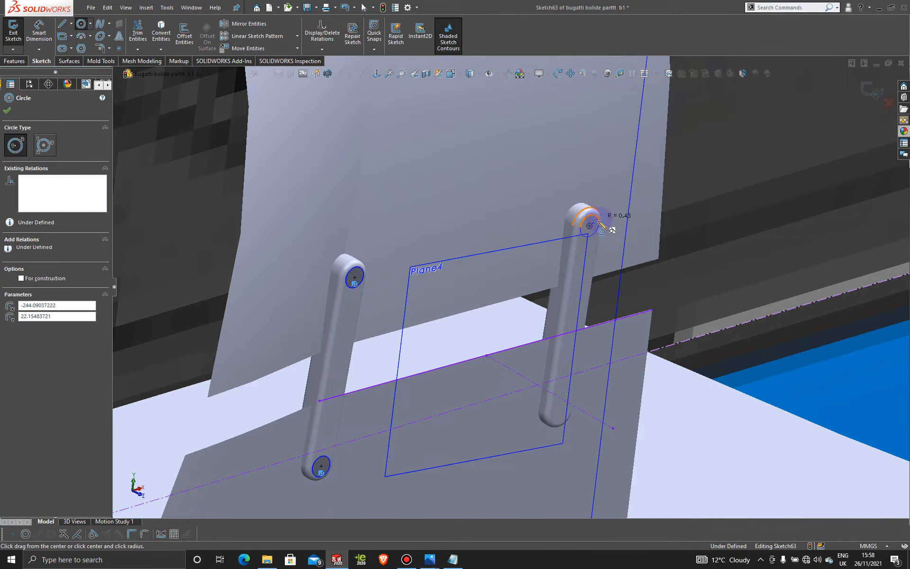
pyautogui.click(565, 417)
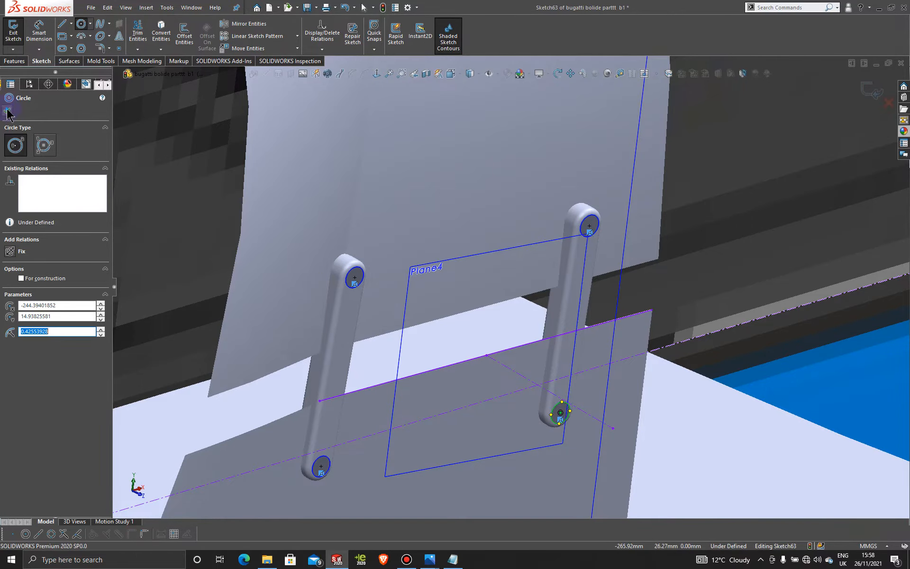
pyautogui.click(7, 112)
# Step: Cut-extrude the four circles into the posts with a Blind depth of 0.2 mm
pyautogui.click(19, 62)
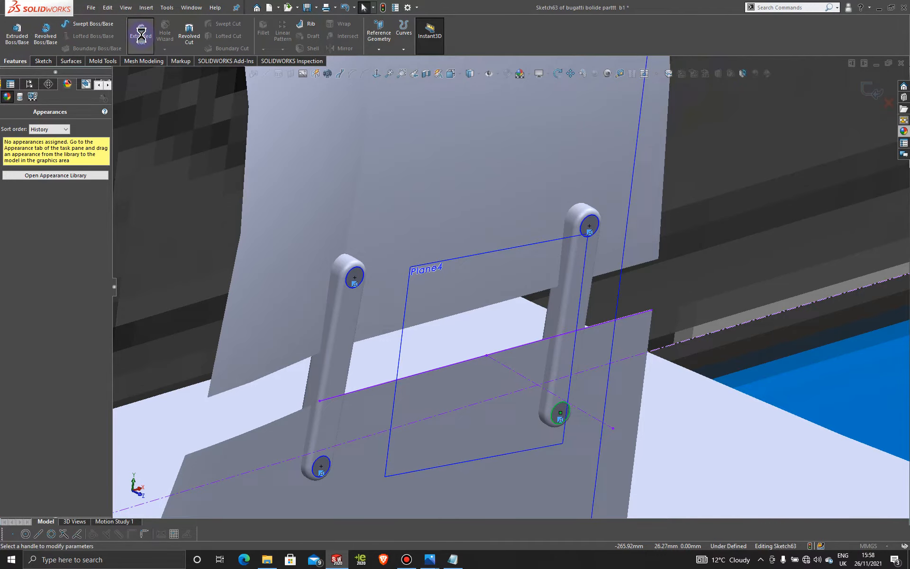
pyautogui.moveTo(419, 331)
pyautogui.mouseDown(button='middle')
pyautogui.moveTo(433, 307)
pyautogui.moveTo(455, 310)
pyautogui.moveTo(446, 327)
pyautogui.moveTo(423, 323)
pyautogui.mouseUp(button='middle')
pyautogui.moveTo(433, 338)
pyautogui.mouseDown()
pyautogui.moveTo(399, 326)
pyautogui.moveTo(484, 341)
pyautogui.moveTo(429, 321)
pyautogui.mouseUp()
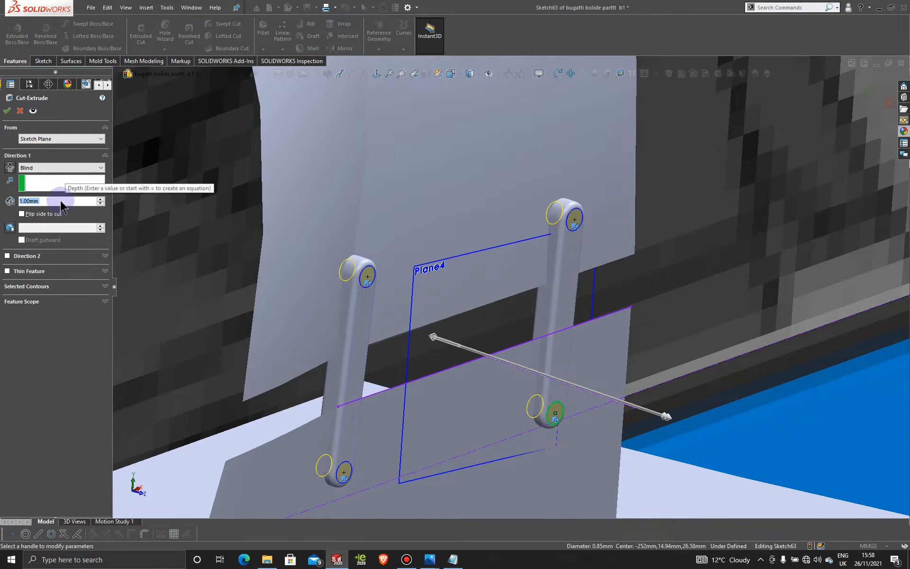
pyautogui.write('0')
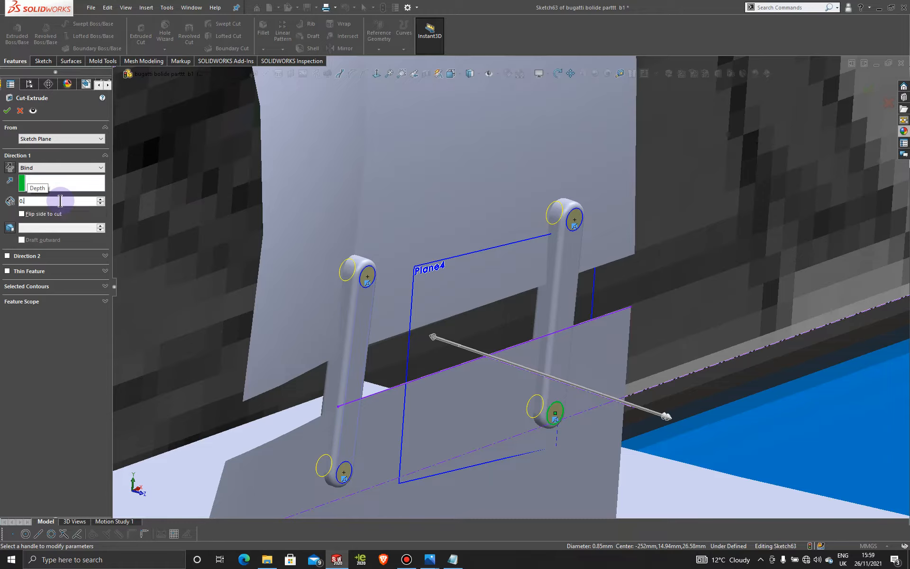
pyautogui.write('.2')
pyautogui.press('Return')
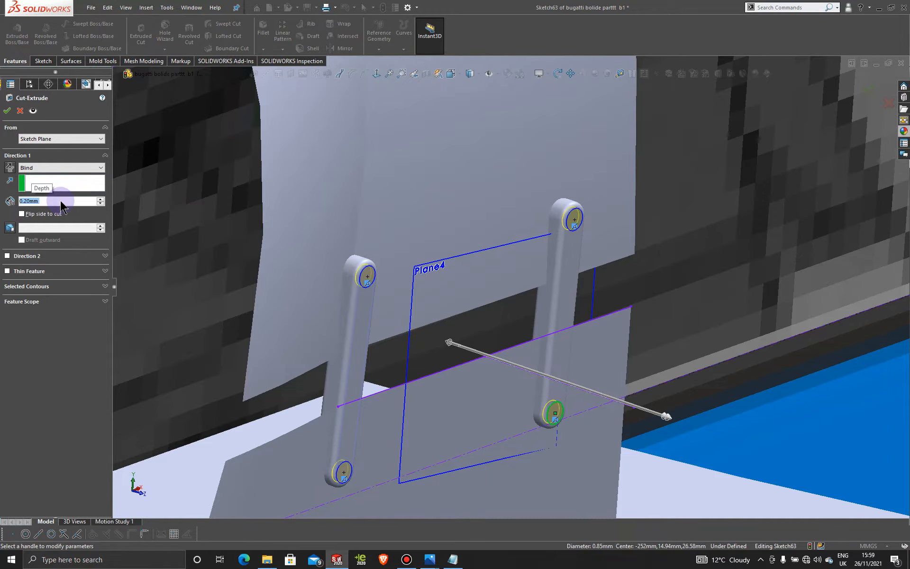
pyautogui.click(7, 111)
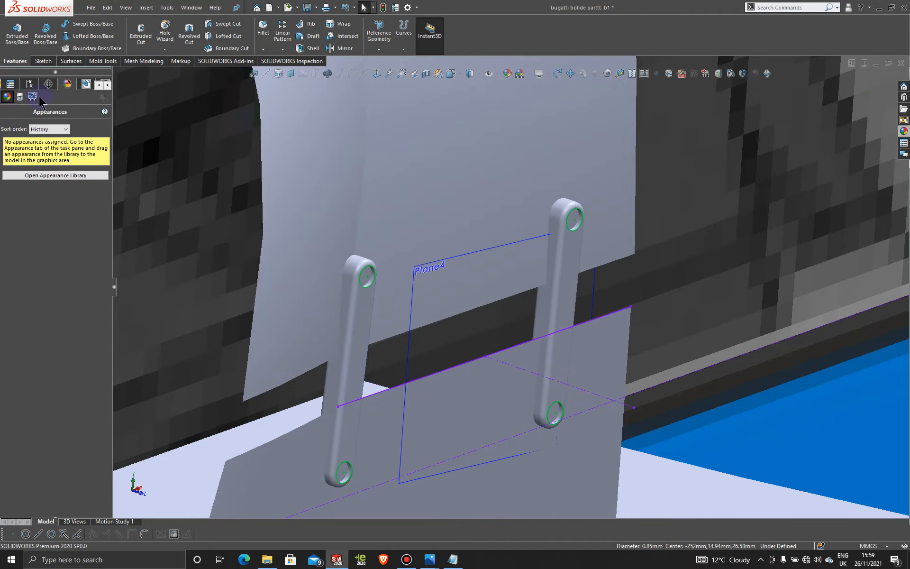
# Step: Mirror the two slot-shaped post bodies across the Front Plane to the other front fin
pyautogui.scroll(5, 453, 244)
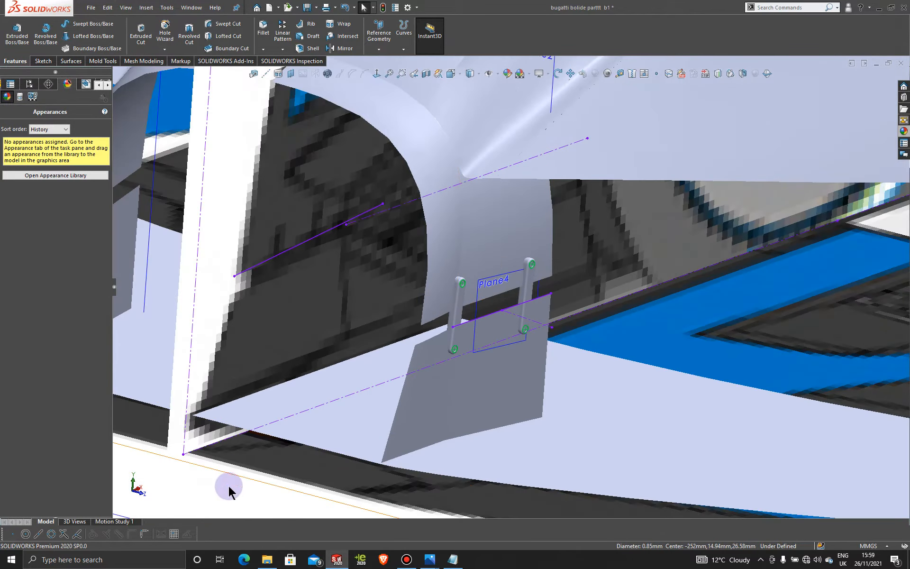
pyautogui.scroll(-2, 512, 287)
pyautogui.scroll(4, 512, 287)
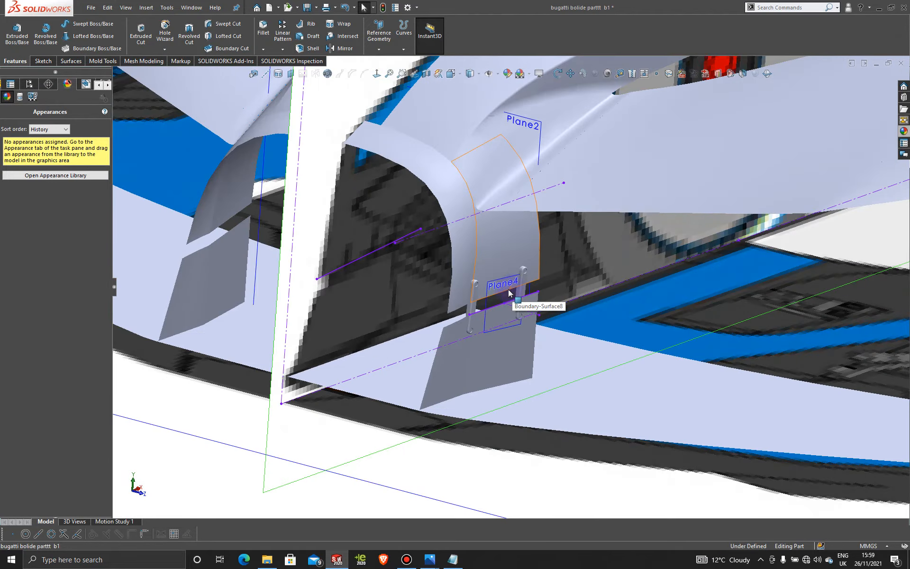
pyautogui.moveTo(511, 288)
pyautogui.mouseDown(button='middle')
pyautogui.moveTo(474, 279)
pyautogui.moveTo(512, 301)
pyautogui.mouseUp(button='middle')
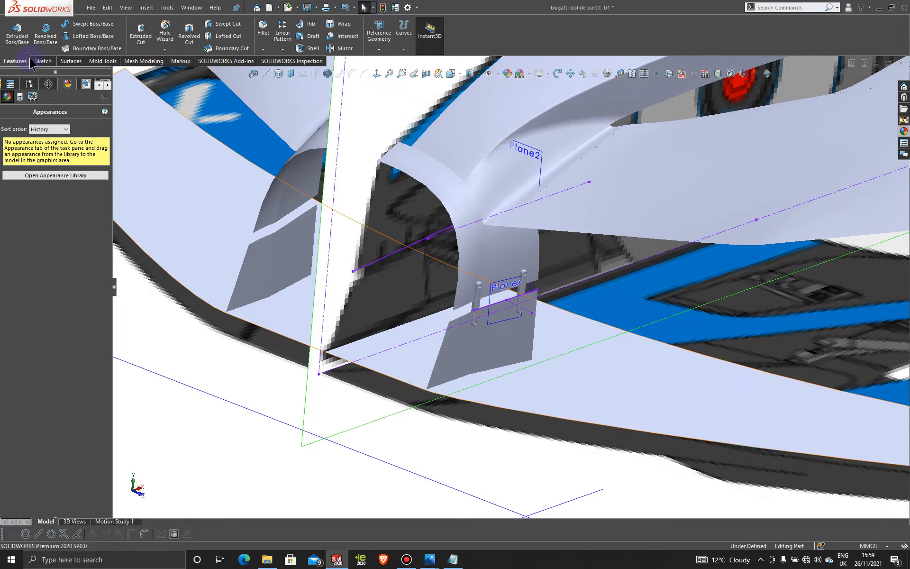
pyautogui.click(342, 49)
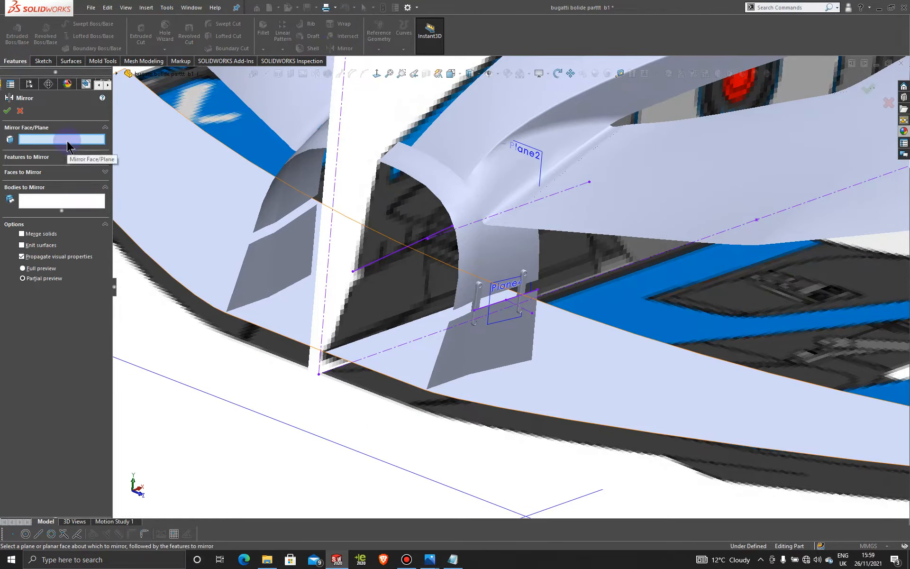
pyautogui.scroll(8, 366, 308)
pyautogui.click(386, 103)
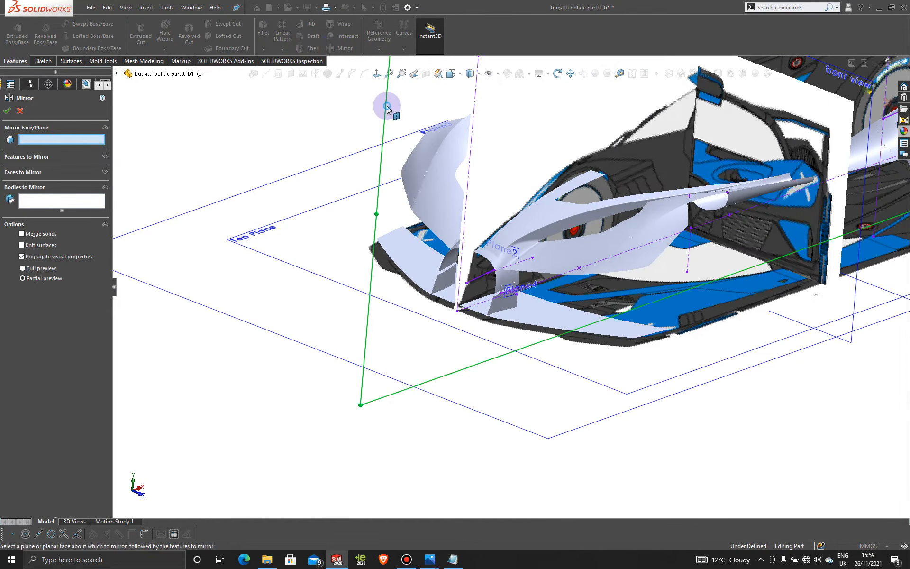
pyautogui.moveTo(271, 146); pyautogui.dragTo(264, 160, button='middle')
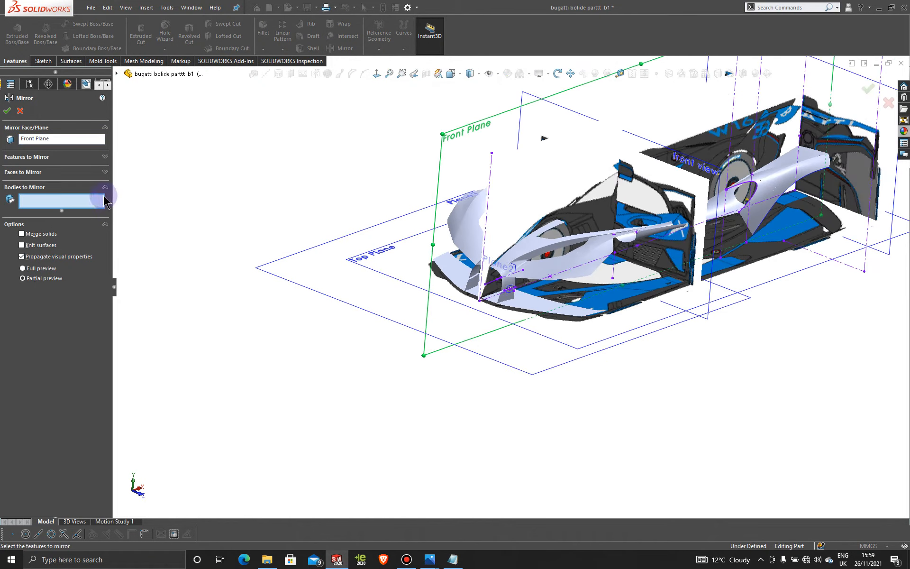
pyautogui.scroll(-4, 516, 270)
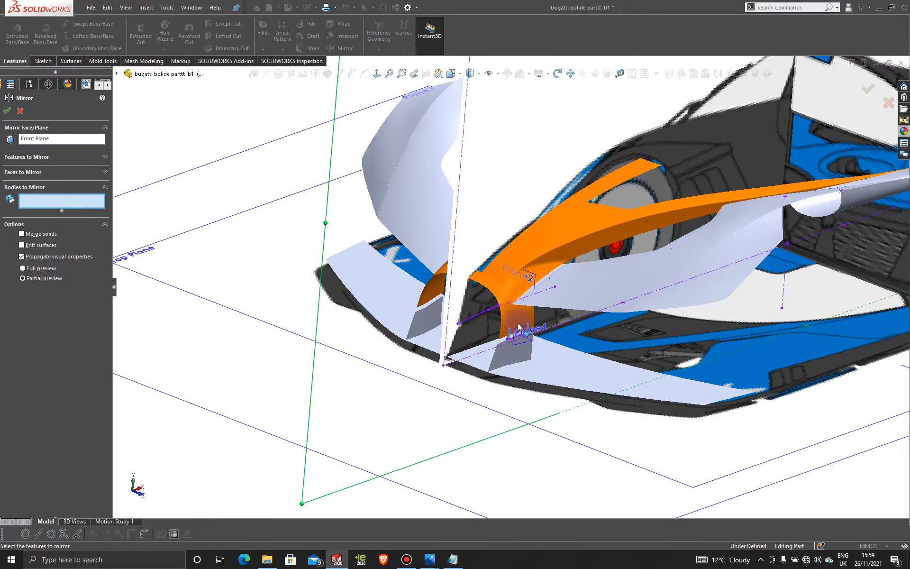
pyautogui.scroll(-6, 518, 328)
pyautogui.click(559, 265)
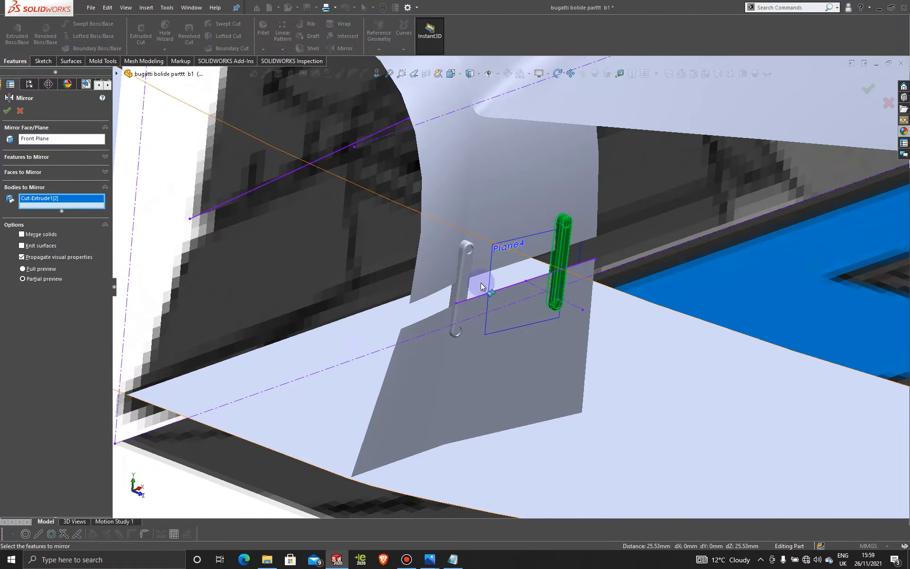
pyautogui.click(463, 287)
pyautogui.scroll(3, 464, 287)
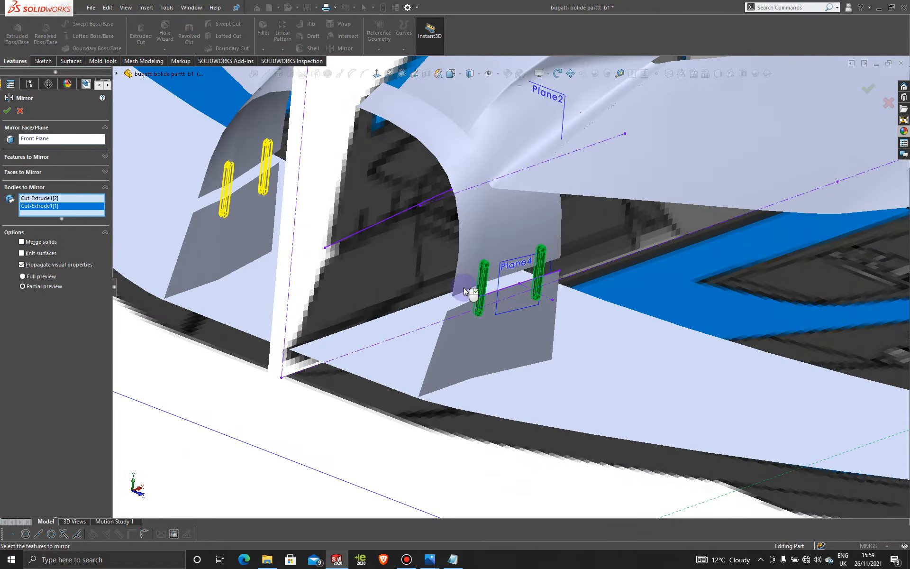
pyautogui.scroll(2, 463, 287)
pyautogui.click(7, 111)
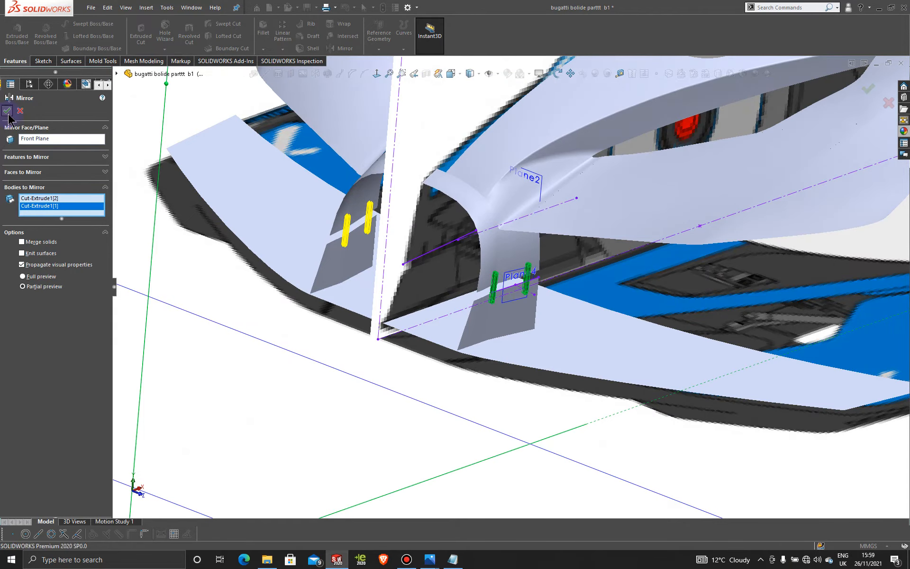
# Step: Examine the mirrored posts and fins on both sides of the nose, along with the overall front end
pyautogui.scroll(4, 535, 310)
pyautogui.moveTo(541, 293); pyautogui.dragTo(476, 270, button='middle')
pyautogui.scroll(3, 491, 369)
pyautogui.moveTo(491, 369); pyautogui.dragTo(579, 376, button='middle')
pyautogui.scroll(-4, 551, 306)
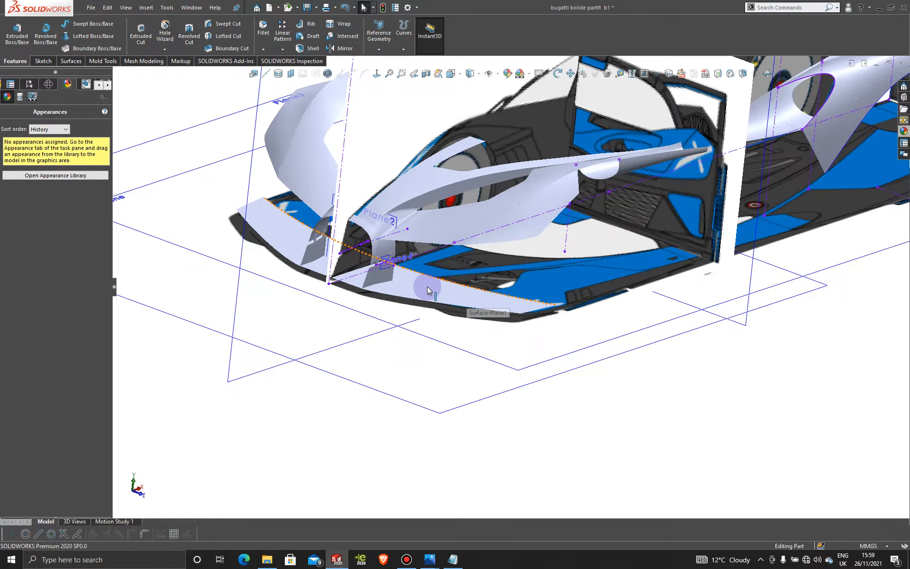
pyautogui.scroll(-4, 414, 276)
pyautogui.moveTo(414, 276); pyautogui.dragTo(369, 284, button='middle')
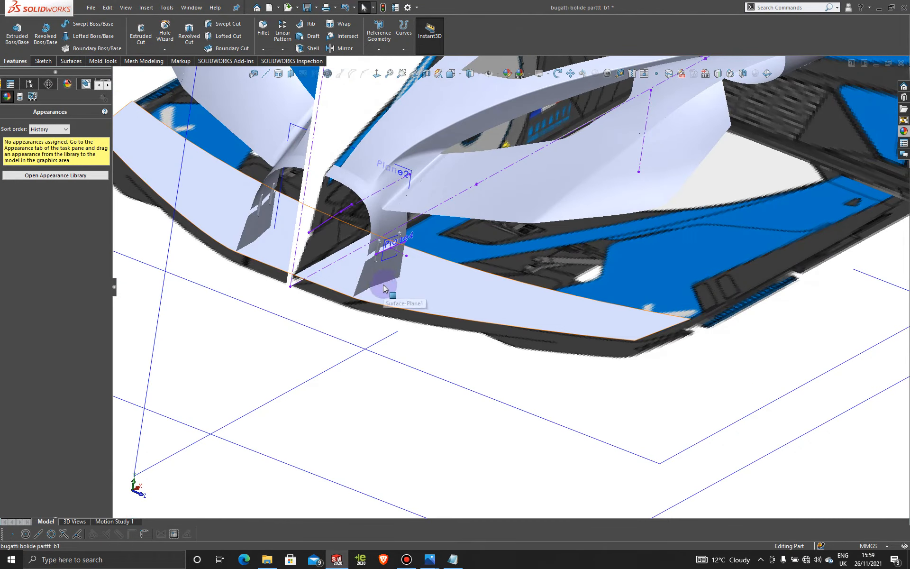
pyautogui.scroll(-4, 379, 287)
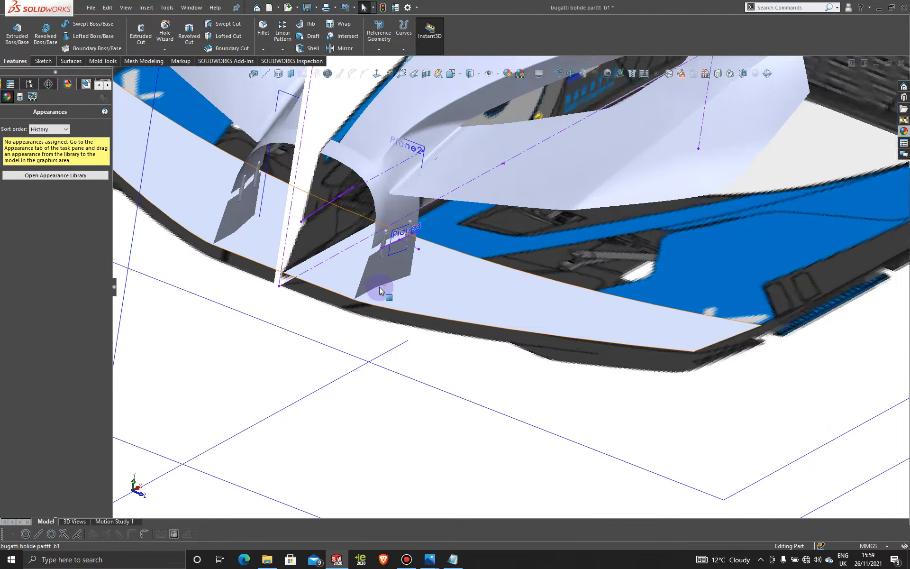
pyautogui.scroll(5, 506, 325)
pyautogui.scroll(1, 488, 314)
pyautogui.moveTo(519, 290)
pyautogui.mouseDown(button='middle')
pyautogui.moveTo(533, 288)
pyautogui.moveTo(527, 270)
pyautogui.moveTo(532, 276)
pyautogui.mouseUp(button='middle')
pyautogui.scroll(1, 533, 288)
pyautogui.scroll(-2, 533, 288)
pyautogui.scroll(2, 532, 288)
pyautogui.scroll(1, 532, 276)
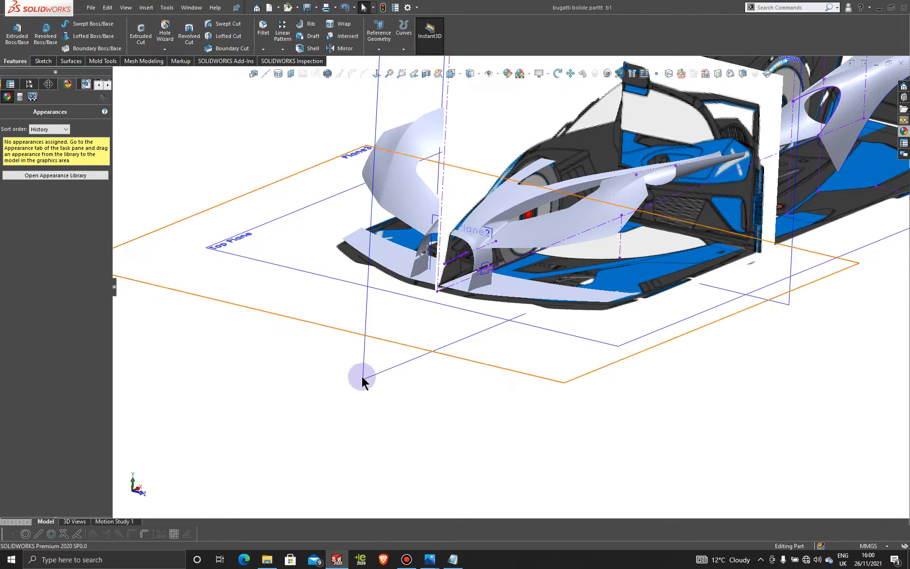
pyautogui.click(410, 561)
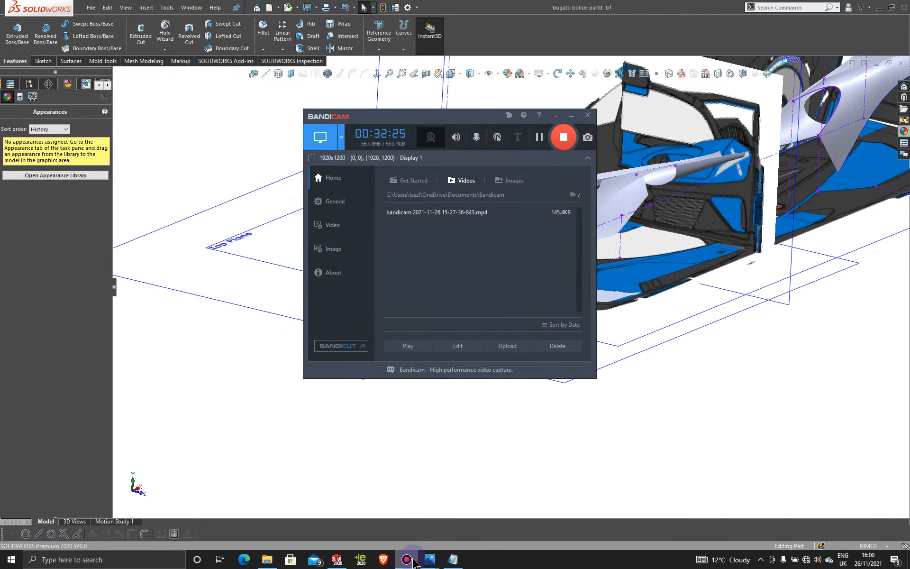
pyautogui.click(410, 561)
# Step: Inspect the front splitter surface and study the nose in the Bugatti-Bolide-Off-Roader.jpg reference photo in Photos, then return to the SOLIDWORKS model
pyautogui.scroll(-3, 600, 312)
pyautogui.moveTo(520, 287); pyautogui.dragTo(522, 433, button='middle')
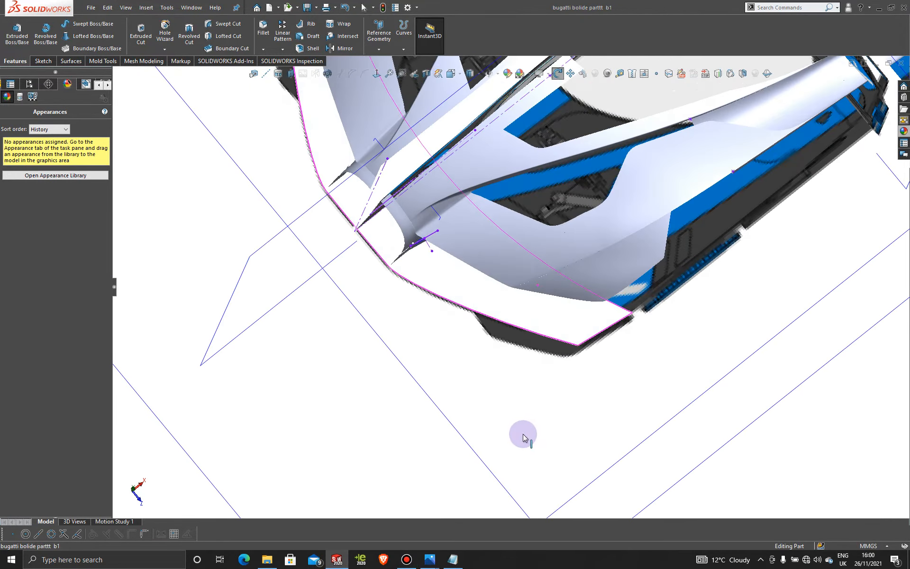
pyautogui.moveTo(528, 344); pyautogui.dragTo(543, 317, button='middle')
pyautogui.scroll(-5, 543, 327)
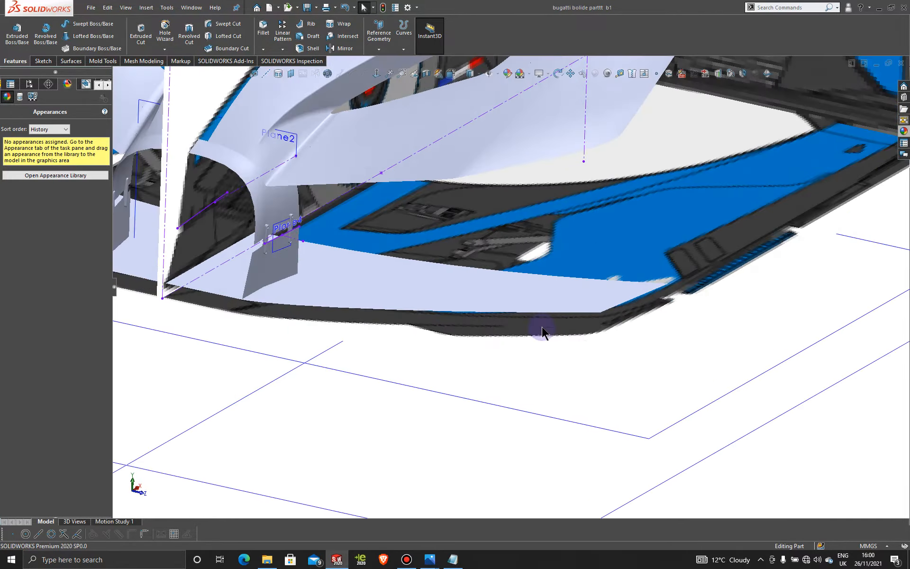
pyautogui.moveTo(434, 561)
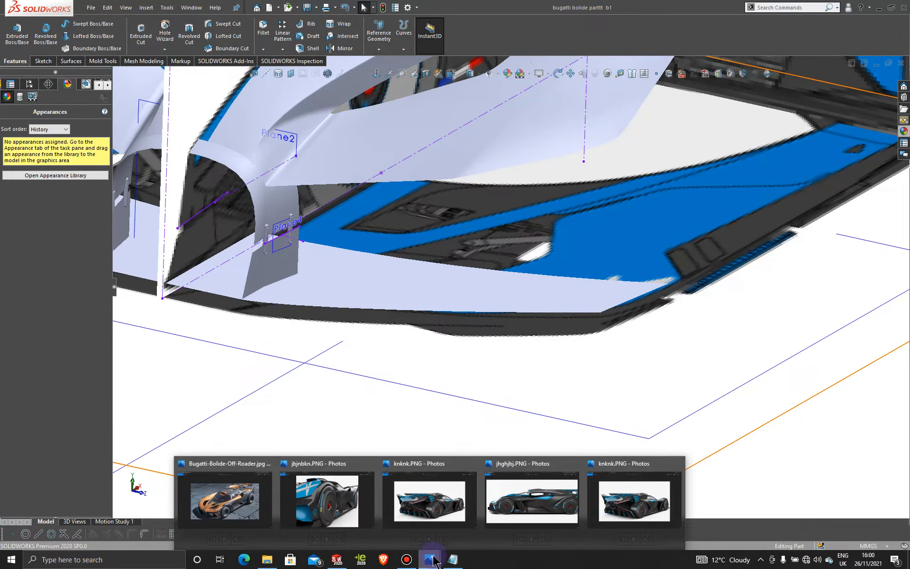
pyautogui.click(228, 502)
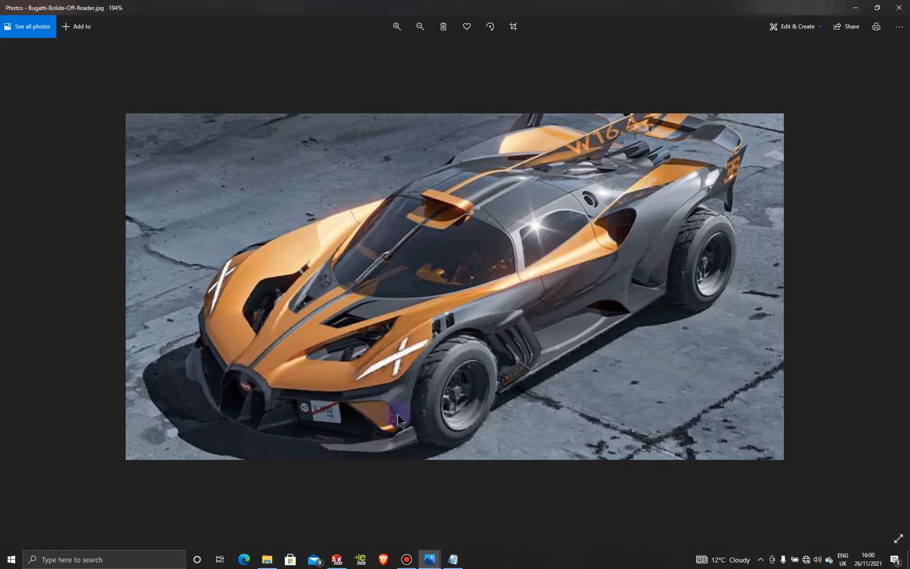
pyautogui.click(856, 8)
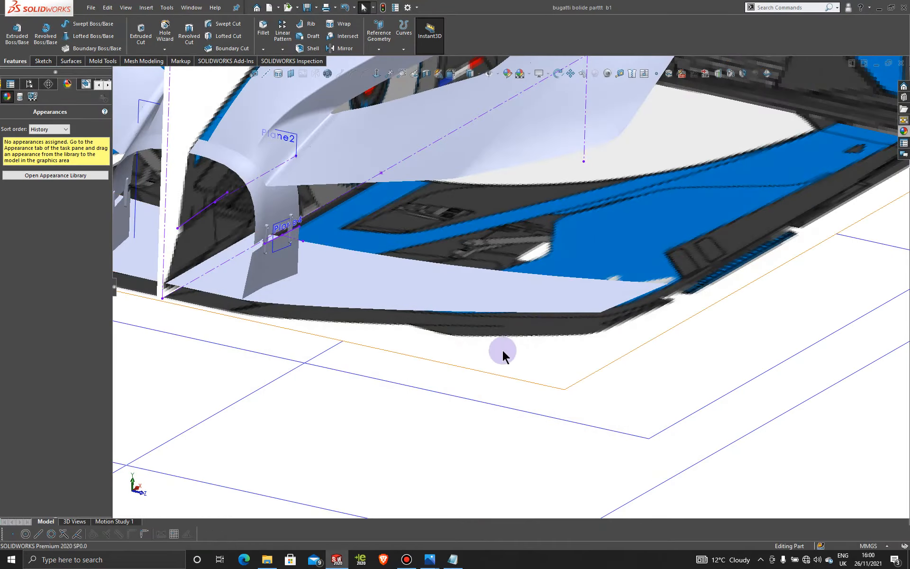
# Step: Hide Plane3, the large reference plane around the front of the car
pyautogui.moveTo(502, 351); pyautogui.dragTo(599, 376, button='middle')
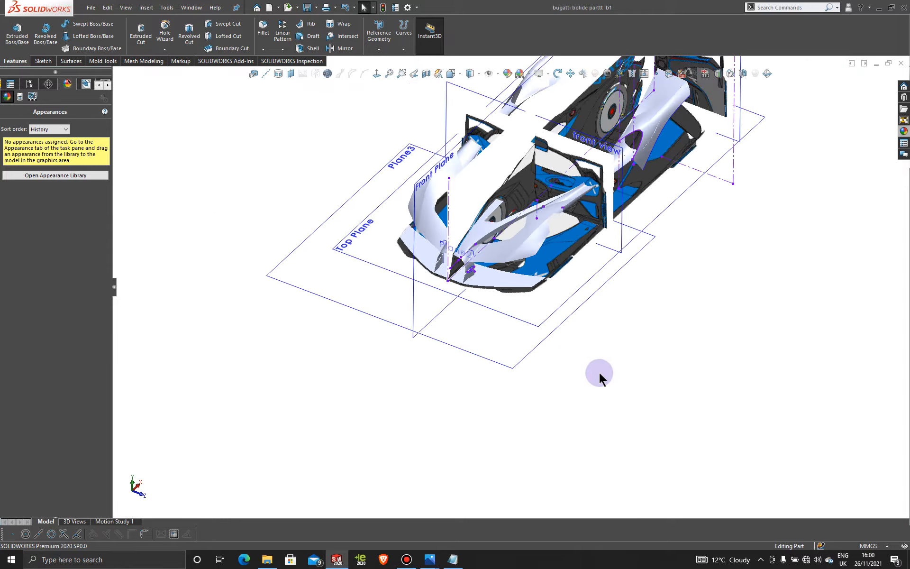
pyautogui.rightClick(396, 166)
pyautogui.click(434, 152)
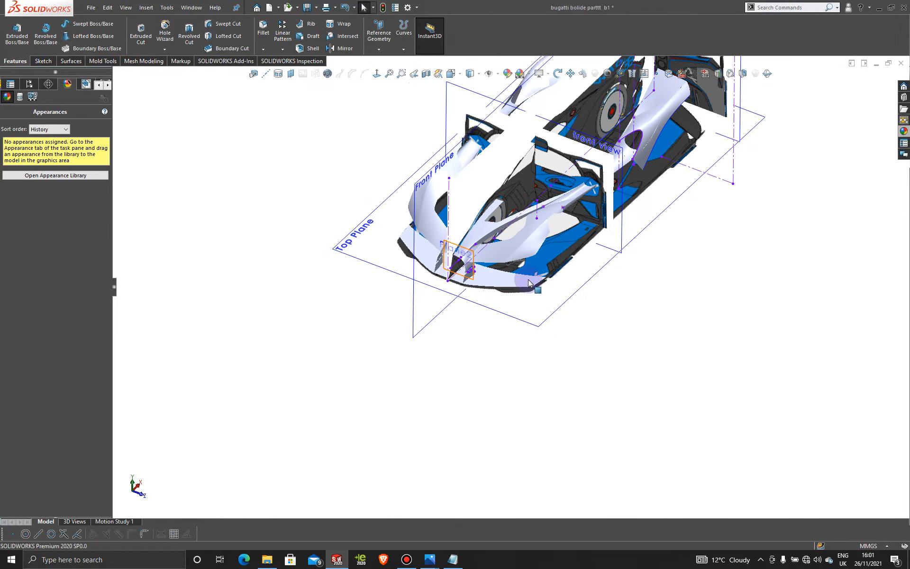
# Step: Start a new sketch on the "front view" plane and orient the view to Left, facing the car's nose
pyautogui.scroll(1, 600, 288)
pyautogui.moveTo(600, 288)
pyautogui.mouseDown(button='middle')
pyautogui.moveTo(602, 258)
pyautogui.moveTo(645, 258)
pyautogui.moveTo(594, 250)
pyautogui.moveTo(594, 305)
pyautogui.moveTo(594, 294)
pyautogui.mouseUp(button='middle')
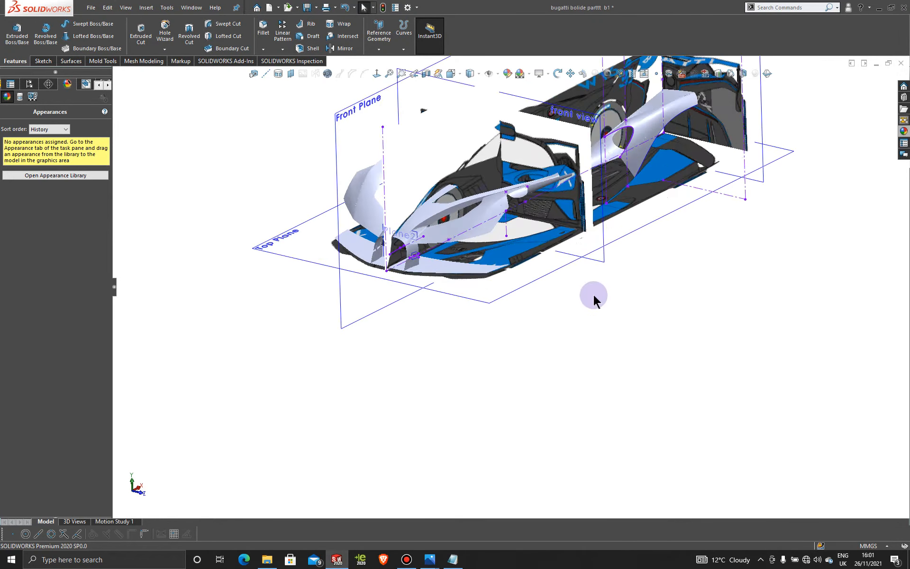
pyautogui.scroll(-1, 393, 128)
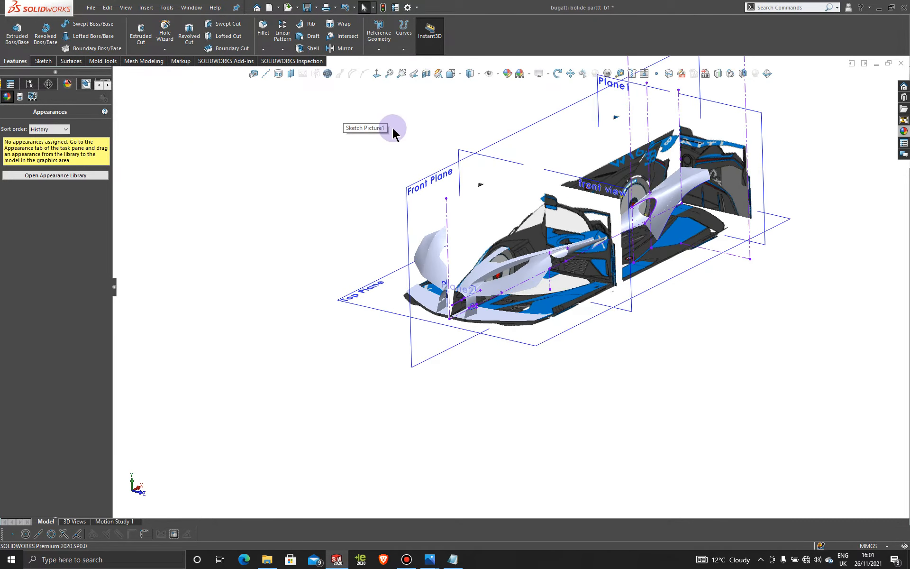
pyautogui.click(464, 151)
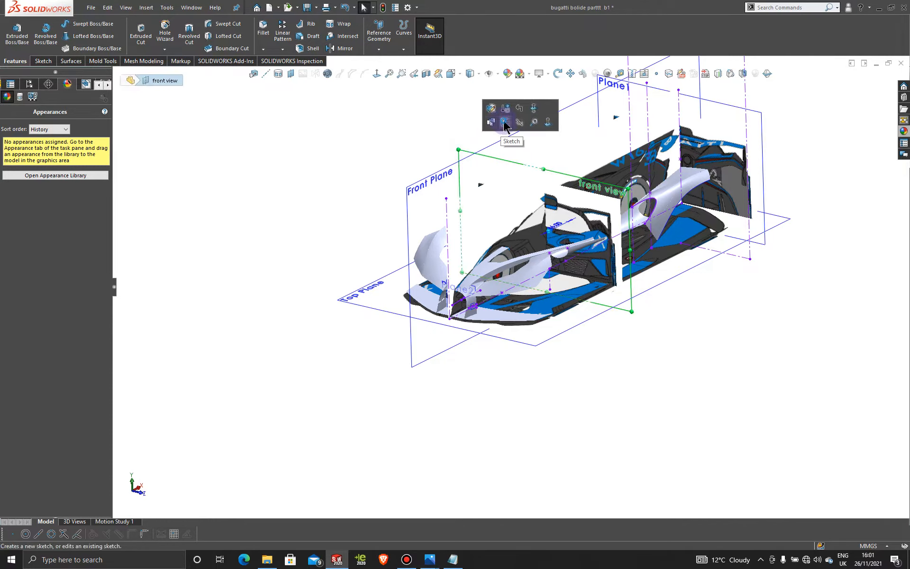
pyautogui.click(501, 123)
pyautogui.click(376, 73)
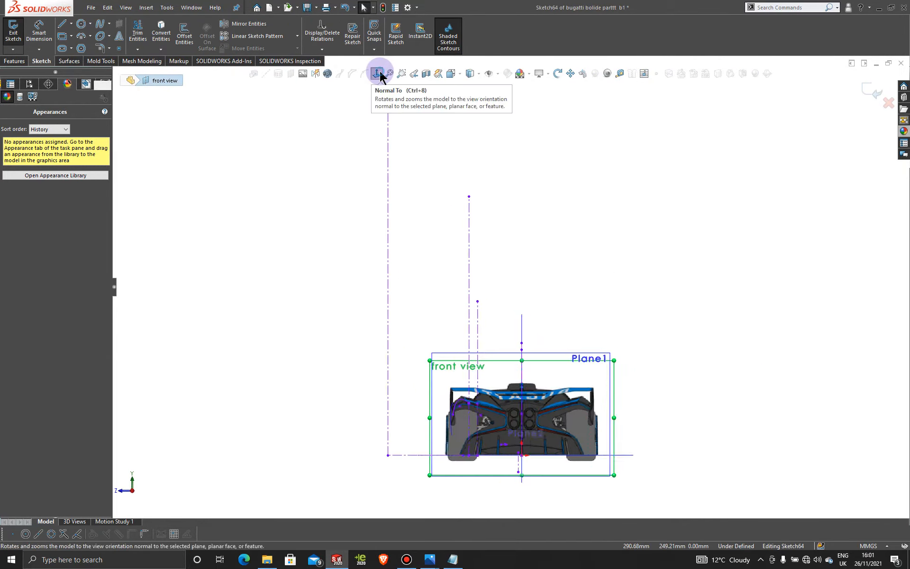
pyautogui.scroll(-6, 536, 465)
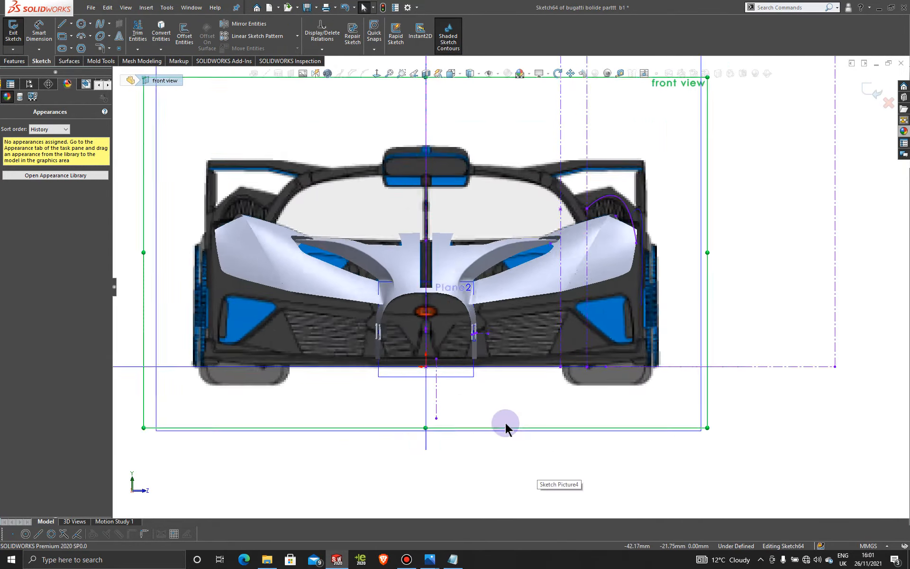
pyautogui.moveTo(491, 349); pyautogui.dragTo(491, 382, button='middle')
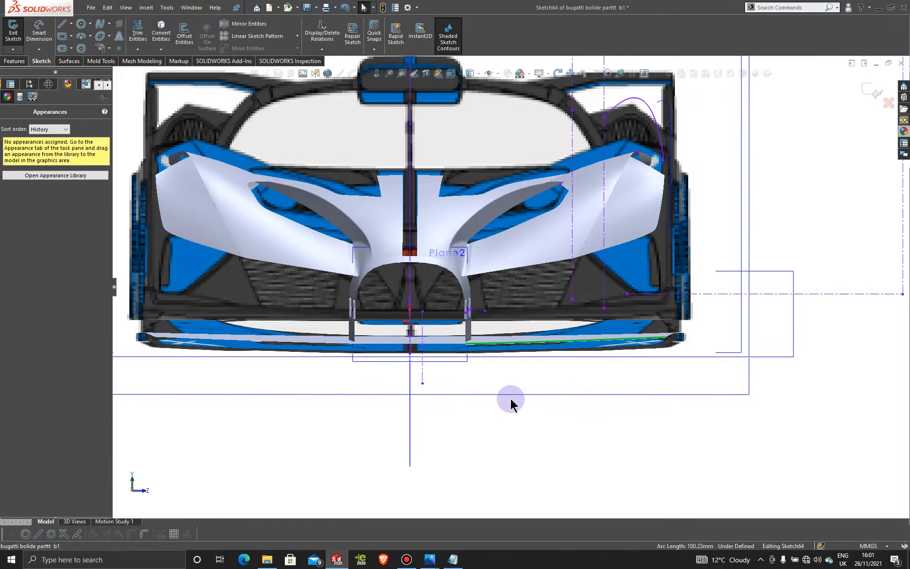
pyautogui.press('space')
pyautogui.click(449, 367)
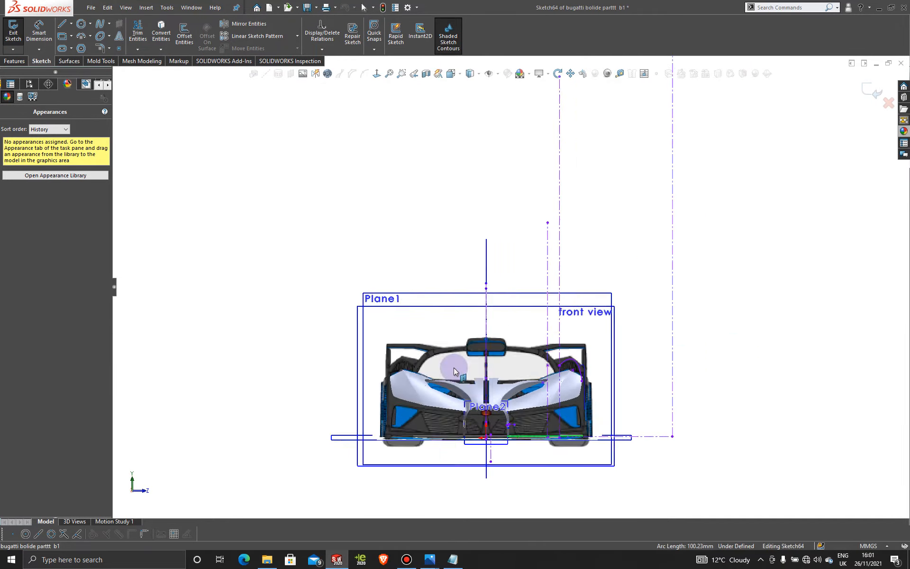
# Step: Sketch a slightly slanted centerline about 53 mm long downward from the splitter's level beside the nose opening, and exit the sketch
pyautogui.scroll(-5, 541, 431)
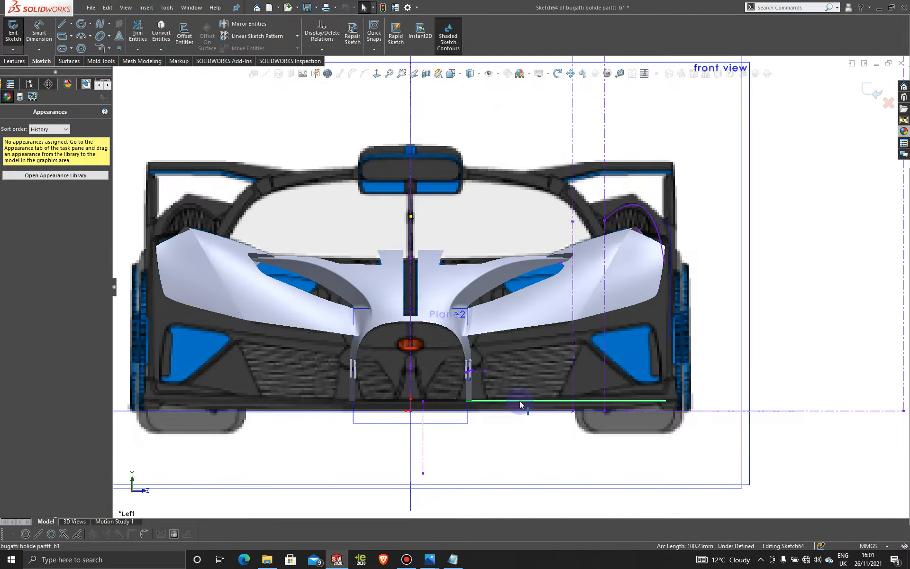
pyautogui.scroll(-3, 531, 427)
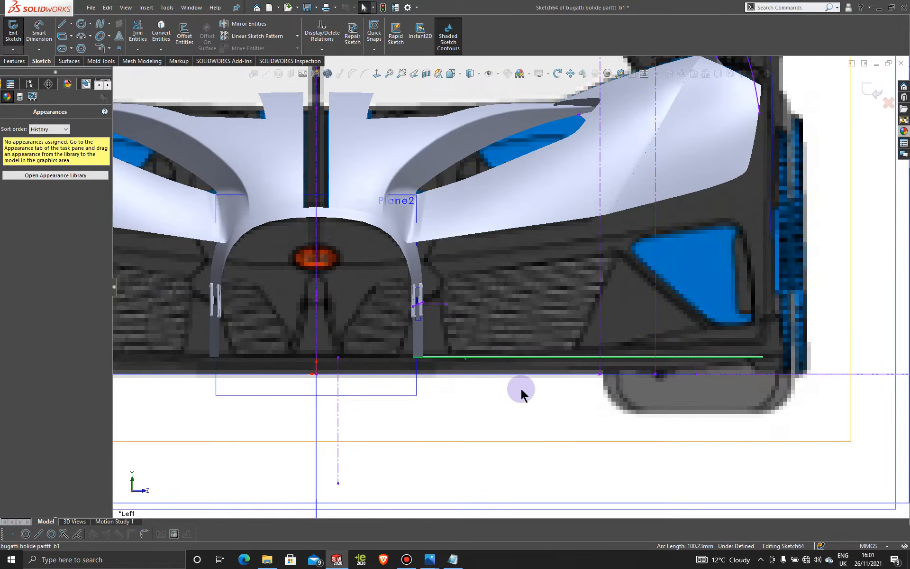
pyautogui.scroll(5, 521, 389)
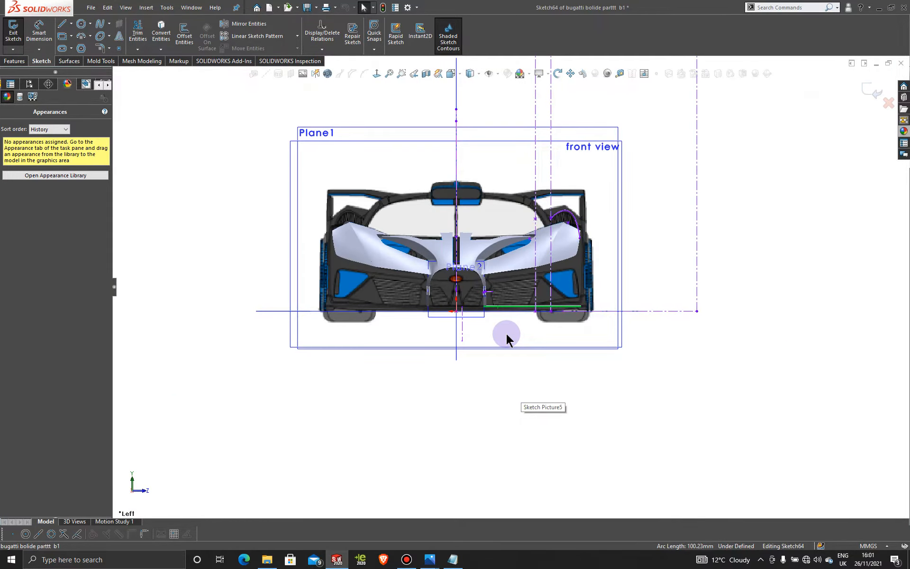
pyautogui.scroll(-3, 412, 177)
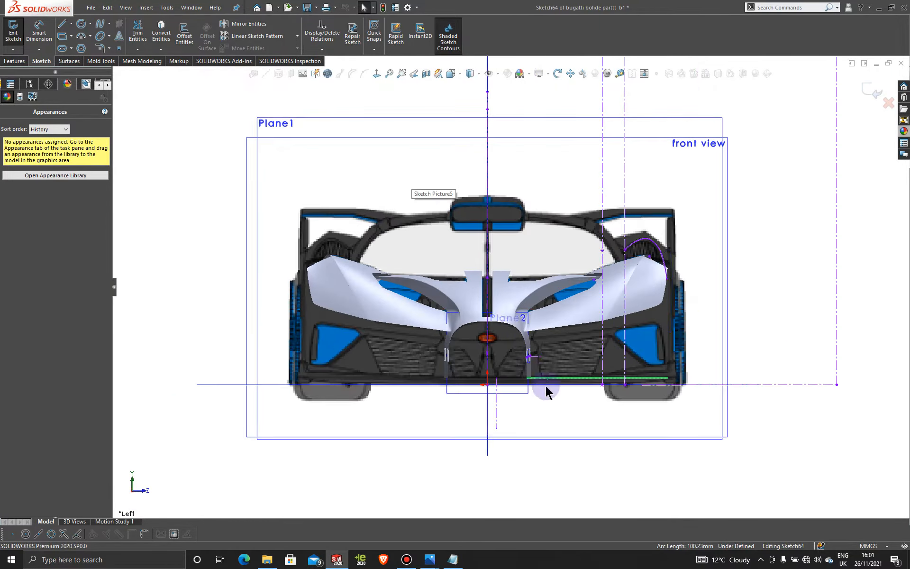
pyautogui.scroll(-3, 550, 393)
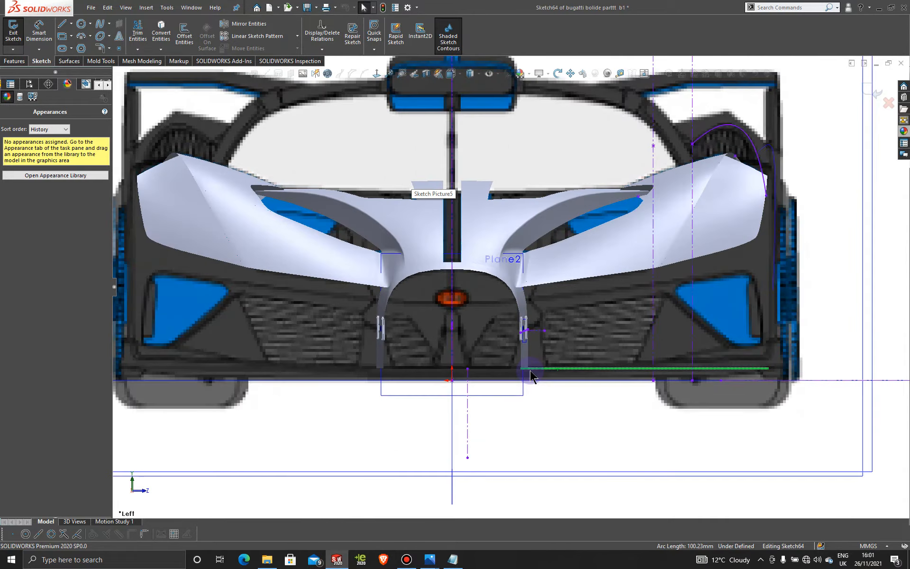
pyautogui.click(72, 24)
pyautogui.click(82, 45)
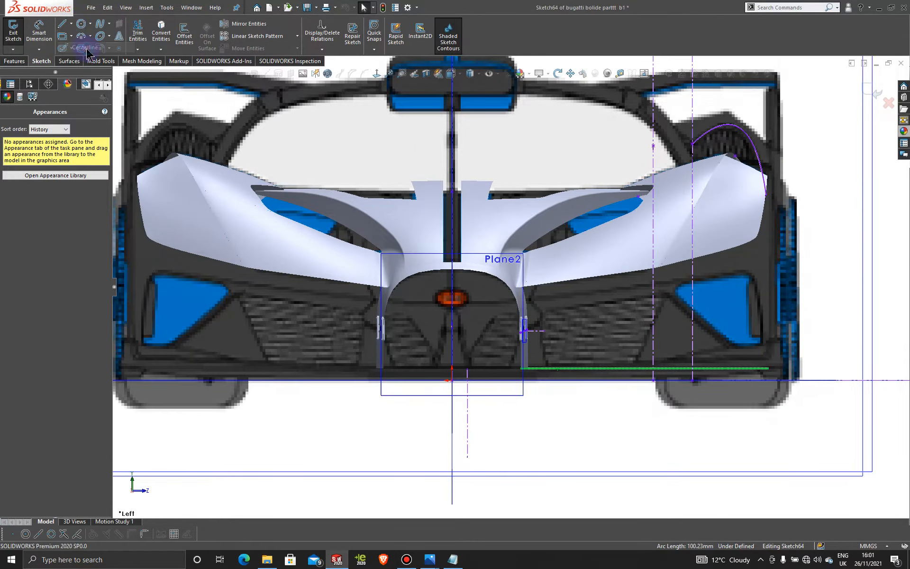
pyautogui.scroll(-3, 561, 369)
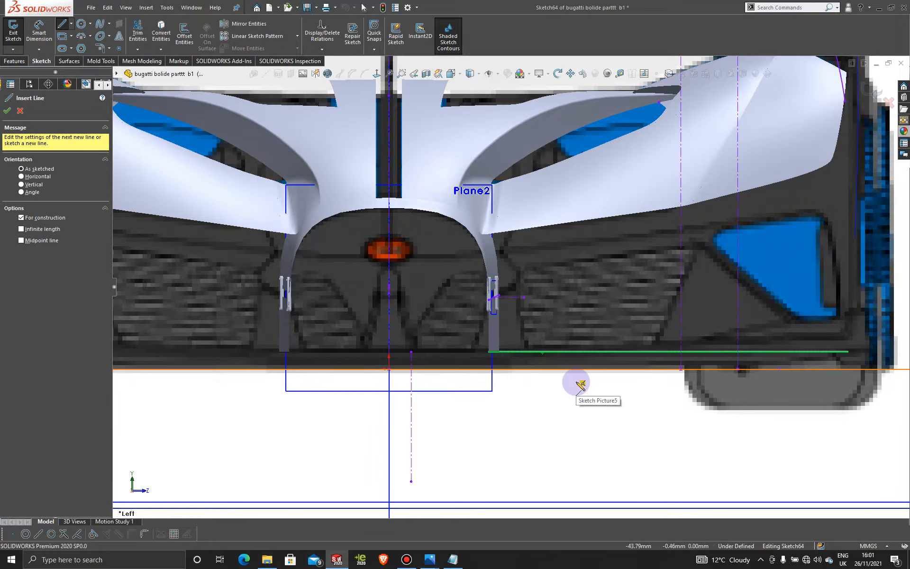
pyautogui.click(530, 369)
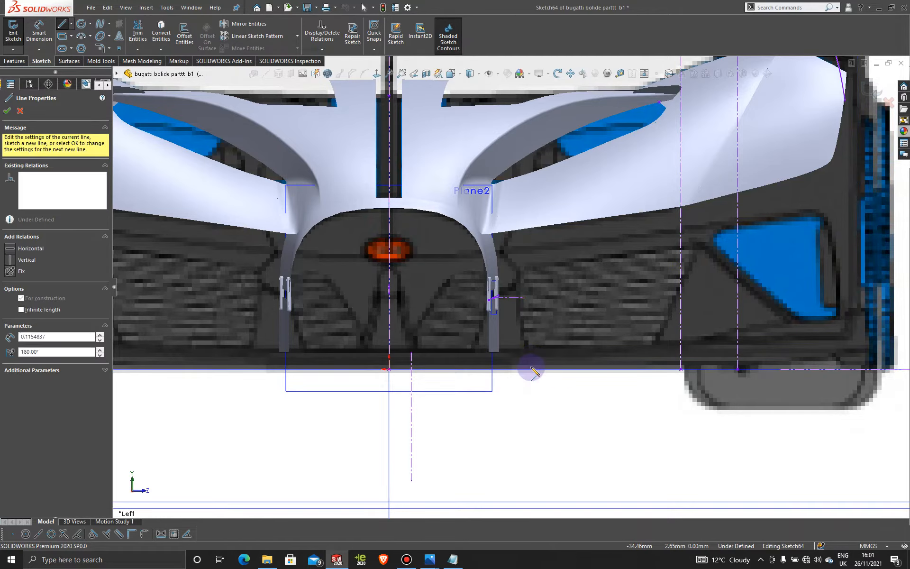
pyautogui.scroll(2, 545, 484)
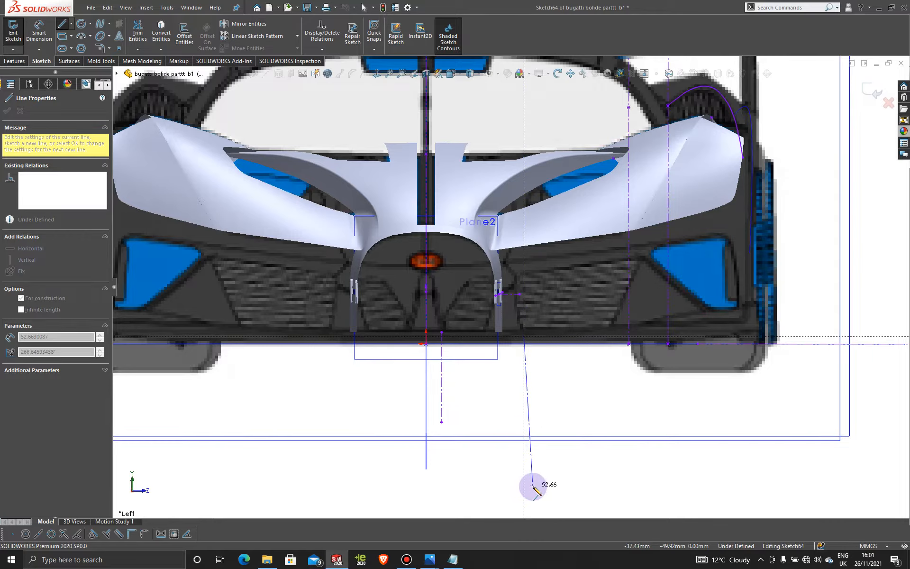
pyautogui.click(532, 487)
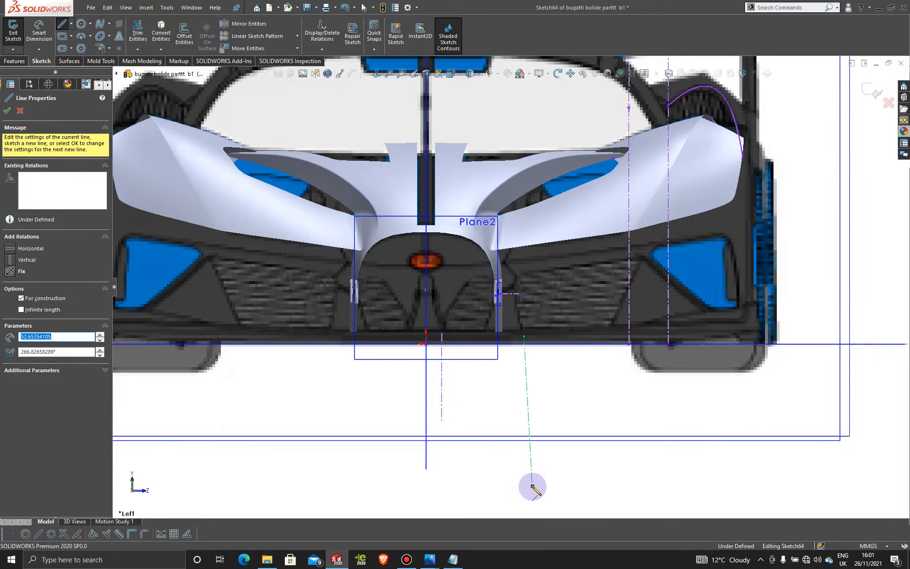
pyautogui.press('Escape')
pyautogui.scroll(5, 553, 403)
pyautogui.moveTo(533, 352)
pyautogui.mouseDown(button='middle')
pyautogui.moveTo(506, 357)
pyautogui.moveTo(507, 398)
pyautogui.moveTo(505, 367)
pyautogui.moveTo(508, 377)
pyautogui.mouseUp(button='middle')
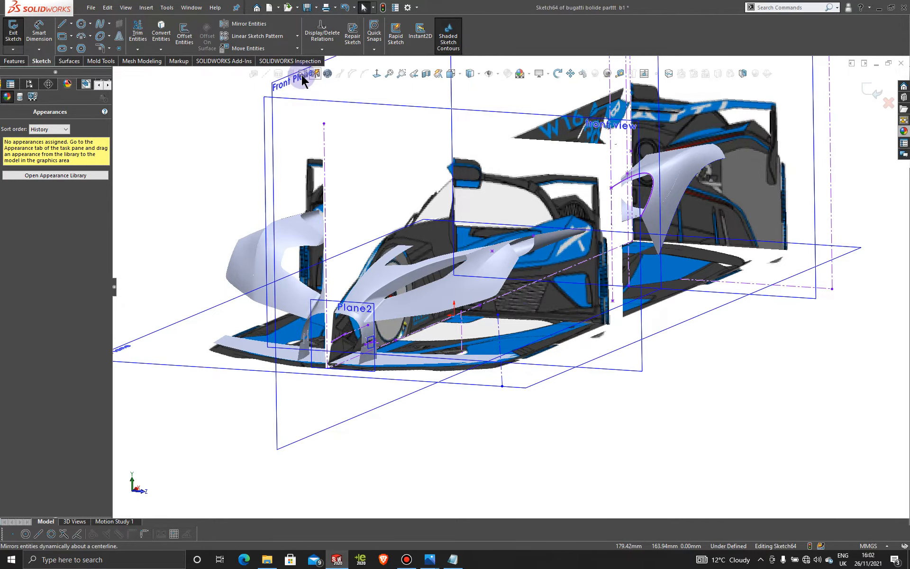
pyautogui.click(869, 94)
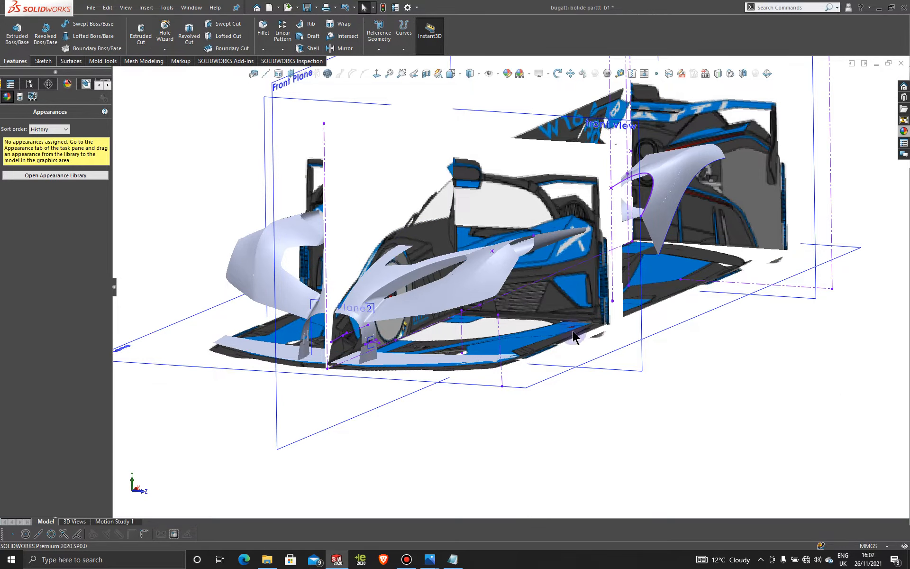
# Step: Create a reference plane perpendicular to the new centerline through its upper endpoint, and stretch the plane across the front splitter
pyautogui.click(292, 75)
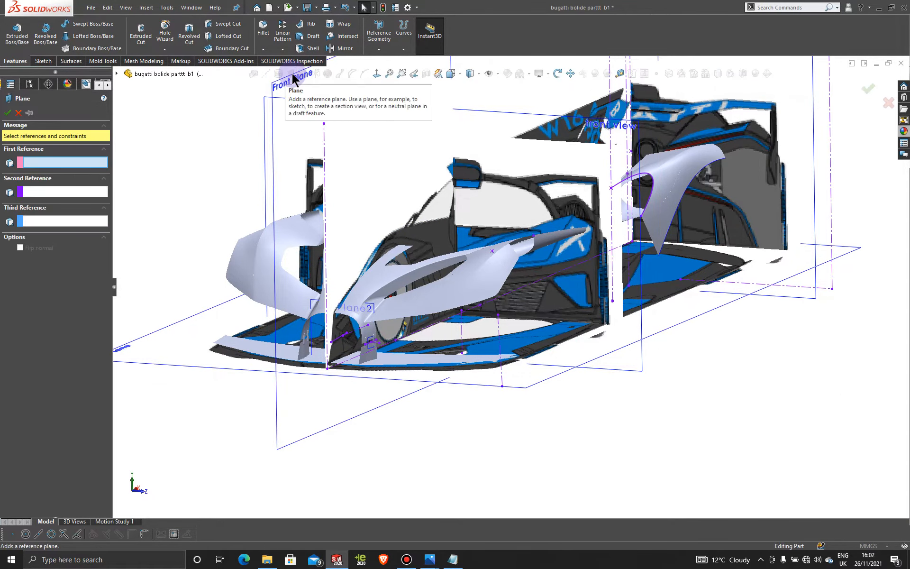
pyautogui.click(500, 340)
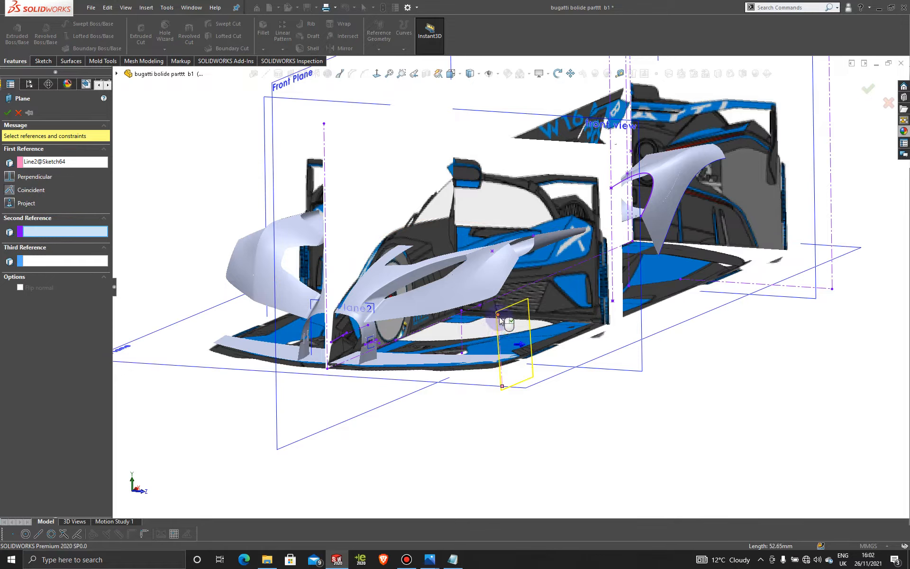
pyautogui.click(499, 316)
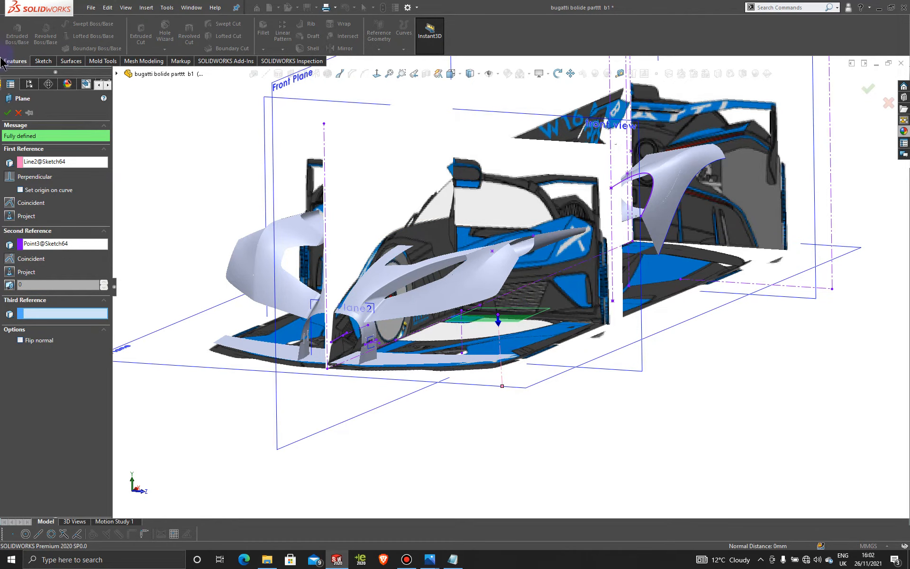
pyautogui.click(6, 113)
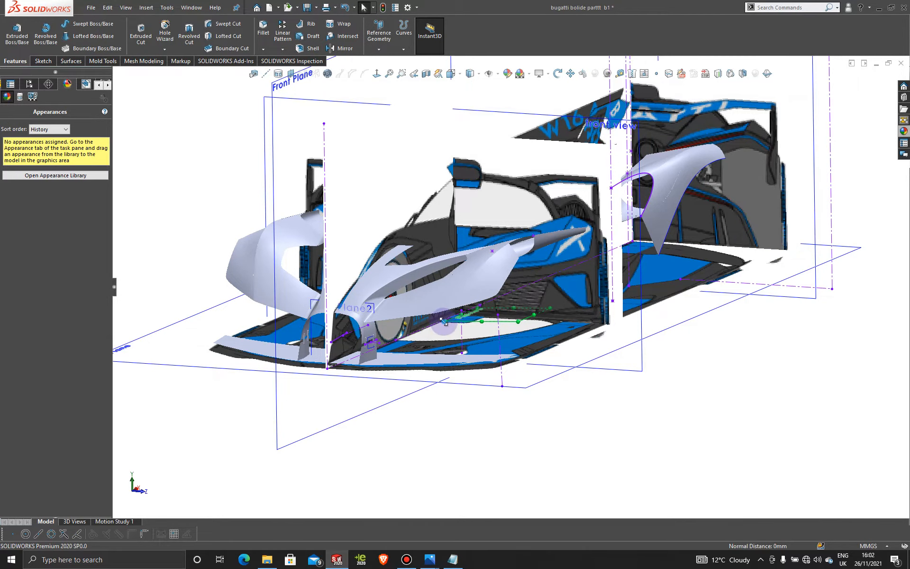
pyautogui.moveTo(444, 322); pyautogui.dragTo(71, 370)
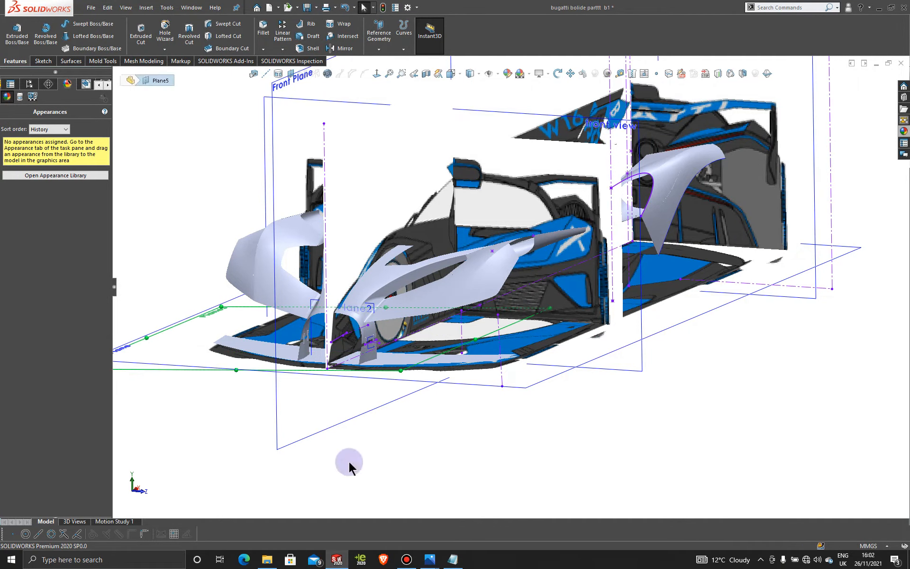
pyautogui.moveTo(401, 371); pyautogui.dragTo(601, 407)
# Step: Examine the tilted new plane and the front splitter surface, orienting the view to face the car's nose
pyautogui.moveTo(417, 424); pyautogui.dragTo(449, 409, button='middle')
pyautogui.scroll(4, 444, 408)
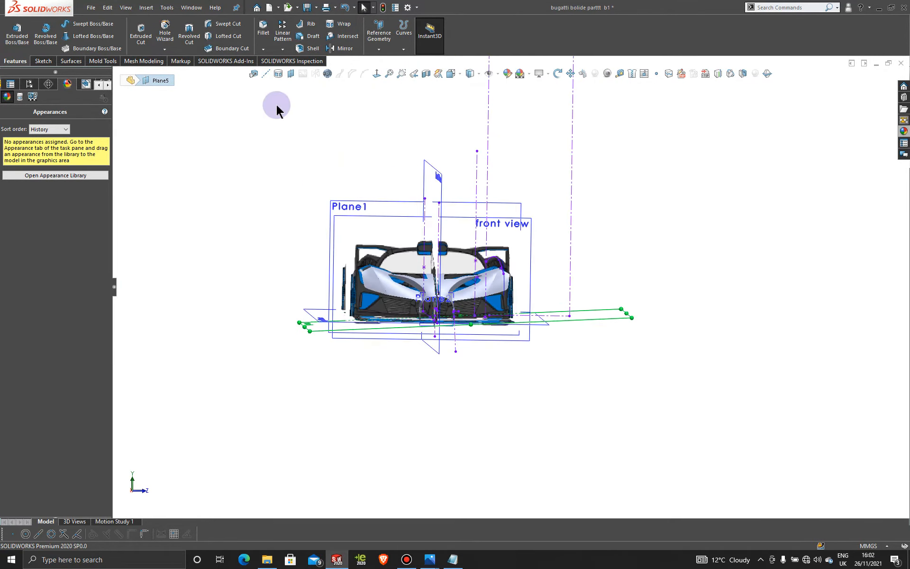
pyautogui.click(351, 218)
pyautogui.click(377, 74)
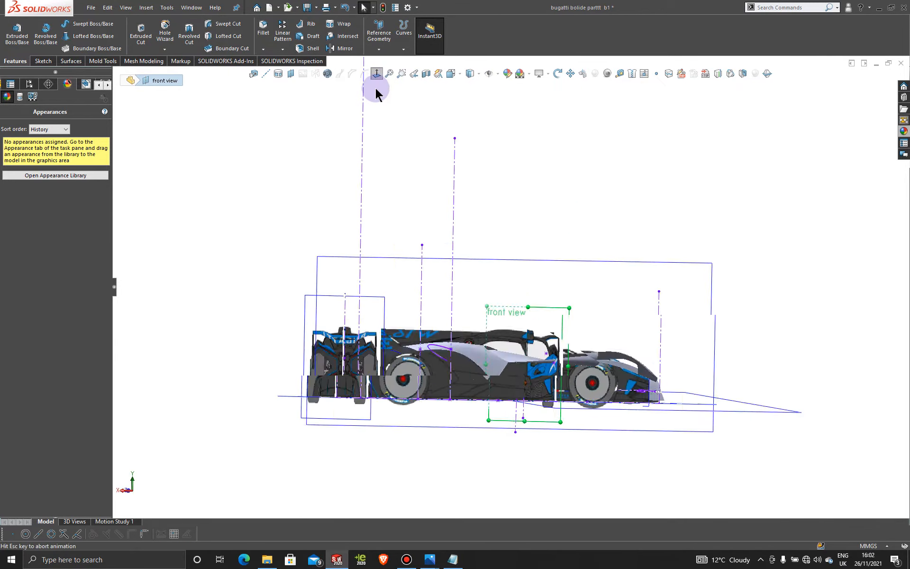
pyautogui.click(375, 75)
pyautogui.click(523, 454)
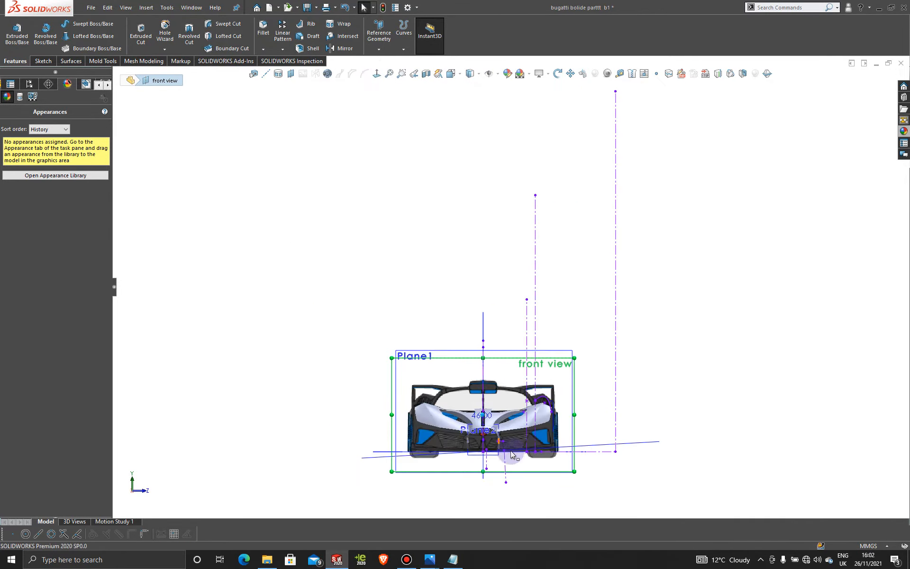
pyautogui.scroll(-5, 521, 462)
pyautogui.moveTo(510, 369); pyautogui.dragTo(512, 385, button='middle')
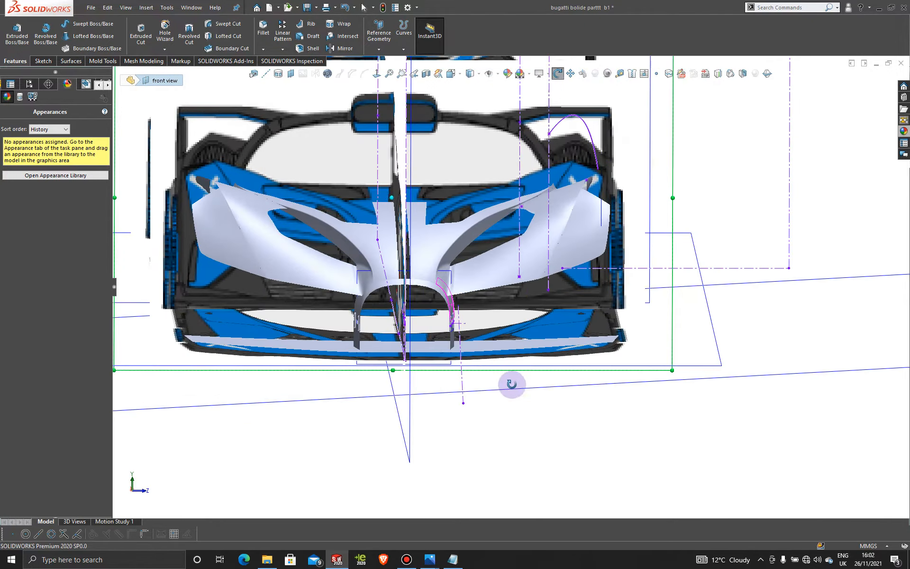
pyautogui.click(508, 351)
pyautogui.press('space')
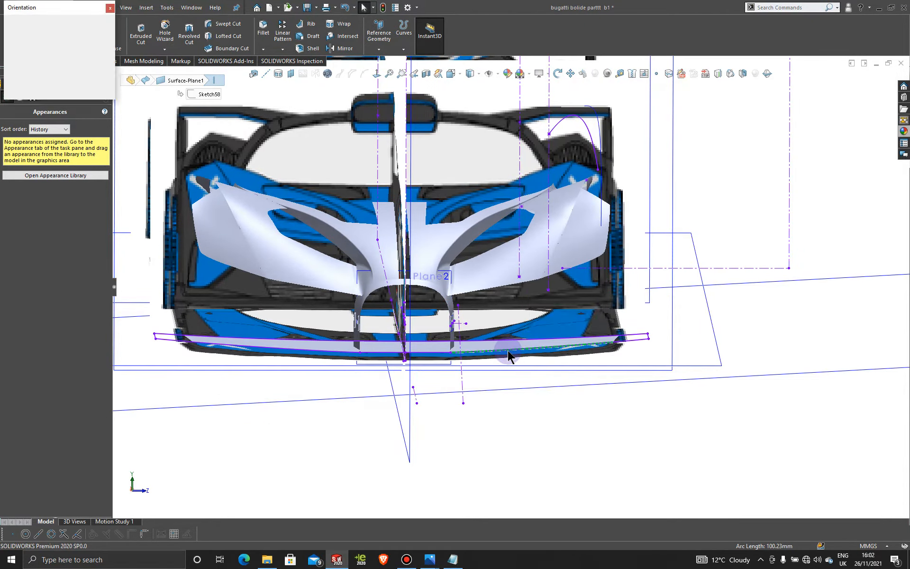
pyautogui.hotkey('ctrl', '4')
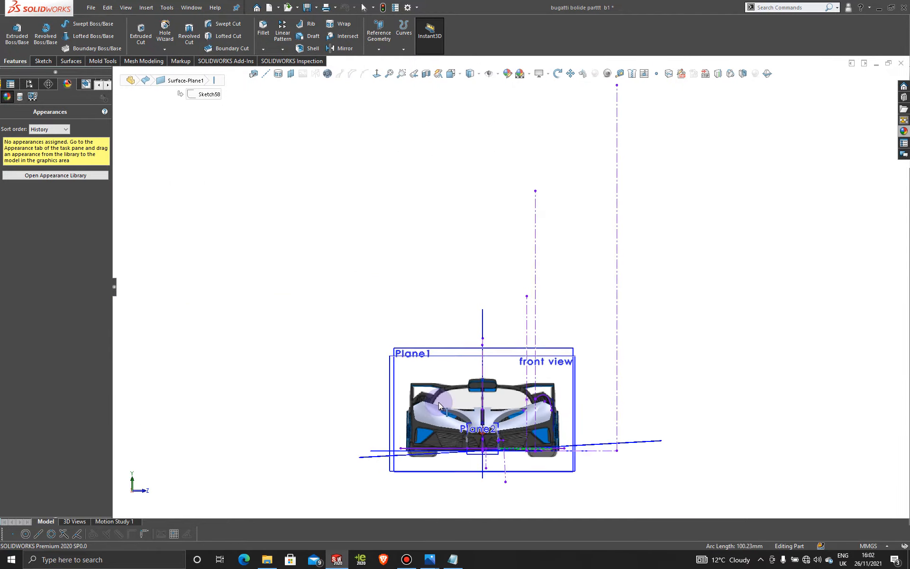
# Step: Move the slanted centerline's lower endpoint slightly toward the car's center to reduce the new plane's tilt
pyautogui.scroll(-5, 510, 425)
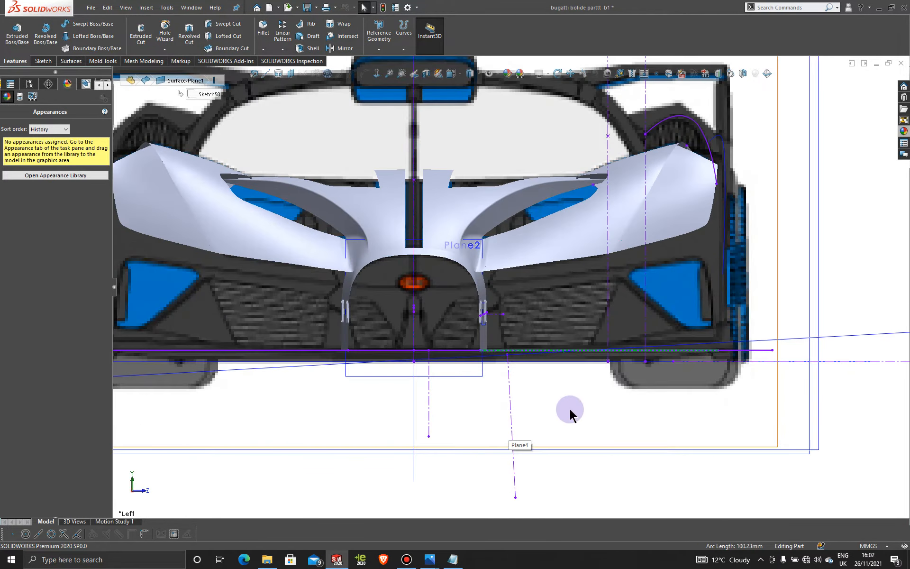
pyautogui.scroll(5, 570, 408)
pyautogui.scroll(2, 570, 408)
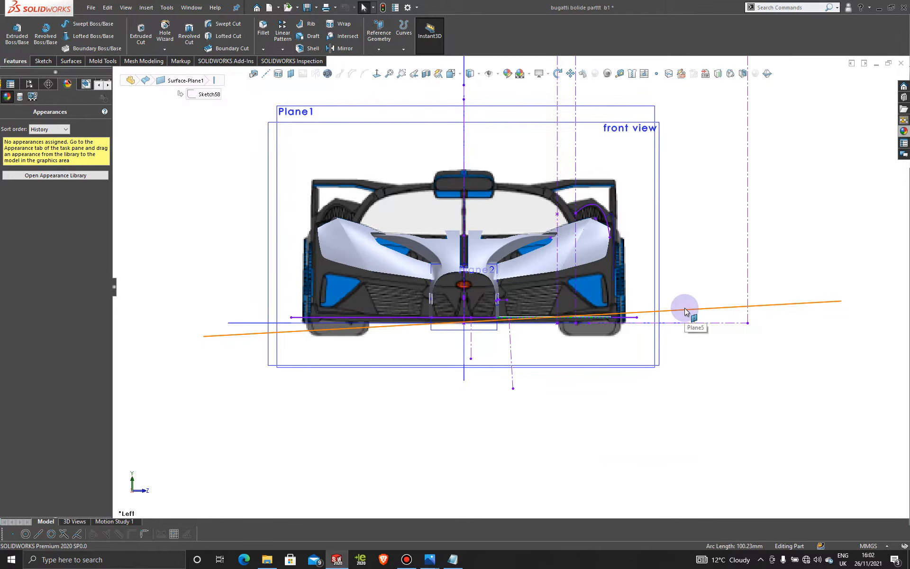
pyautogui.scroll(-2, 685, 312)
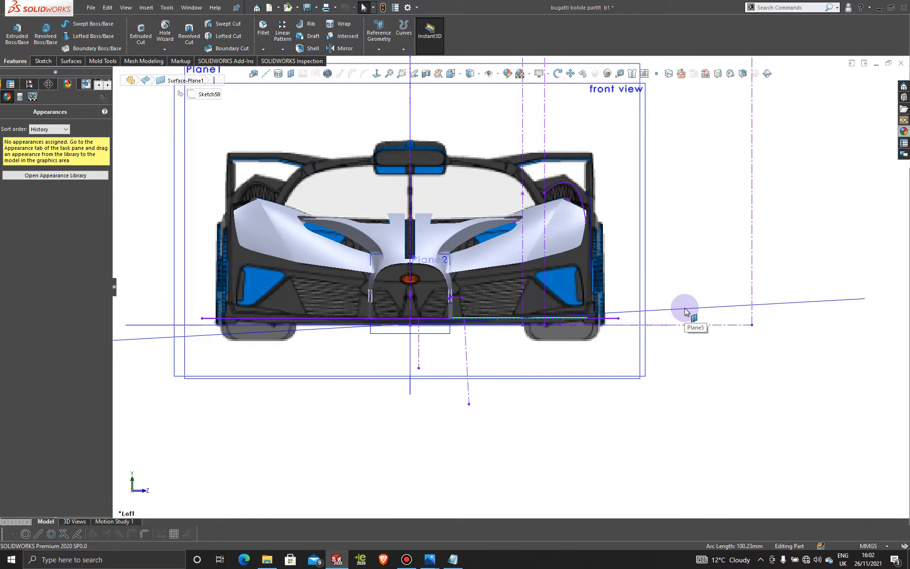
pyautogui.scroll(-1, 493, 332)
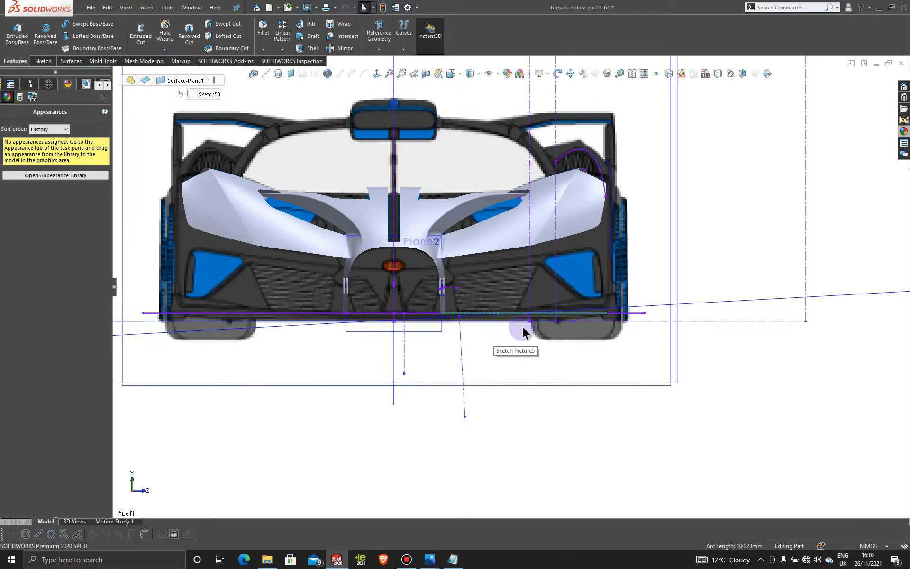
pyautogui.moveTo(463, 417)
pyautogui.mouseDown()
pyautogui.moveTo(447, 420)
pyautogui.moveTo(463, 419)
pyautogui.mouseUp()
pyautogui.click(462, 420)
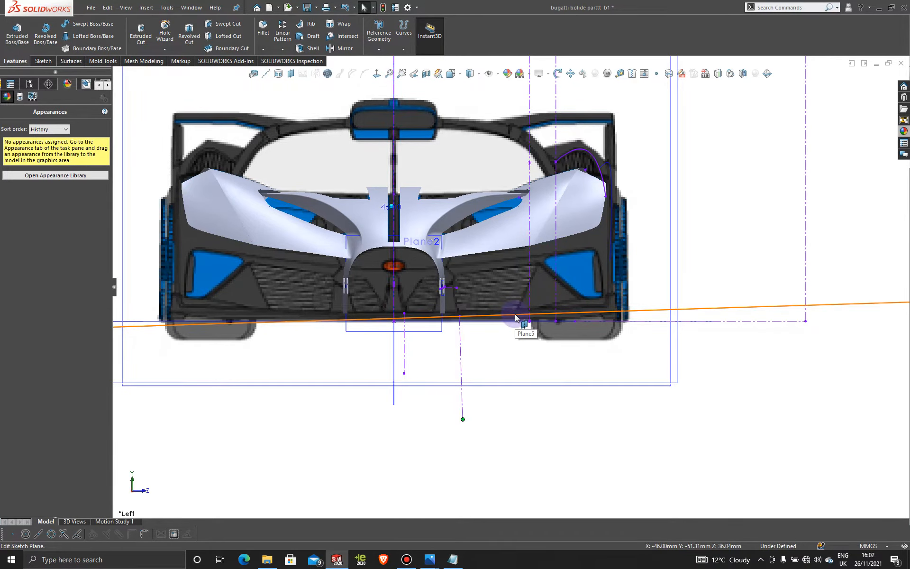
# Step: In the Left view, shift the slanted centerline's lower endpoint until the line is vertical and the attached plane is level
pyautogui.moveTo(477, 315); pyautogui.dragTo(476, 320, button='middle')
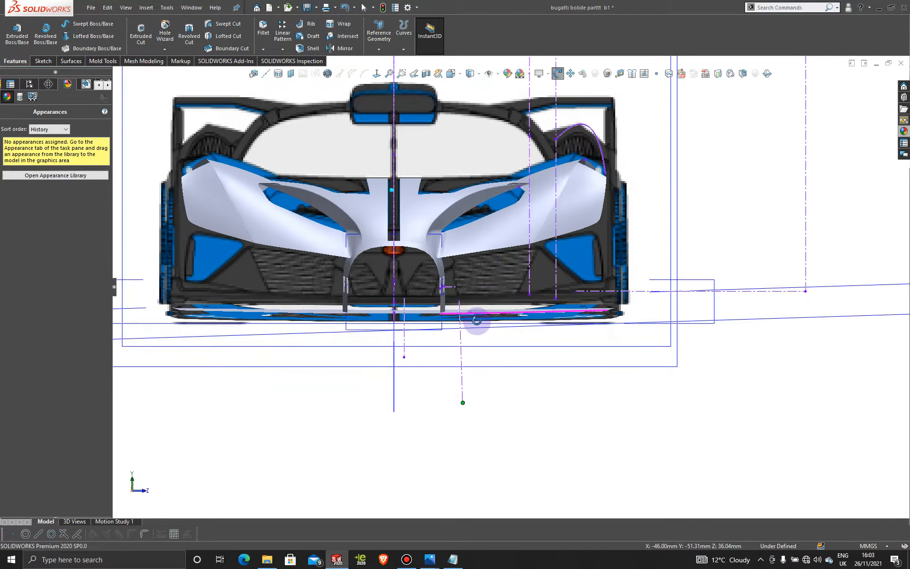
pyautogui.click(485, 313)
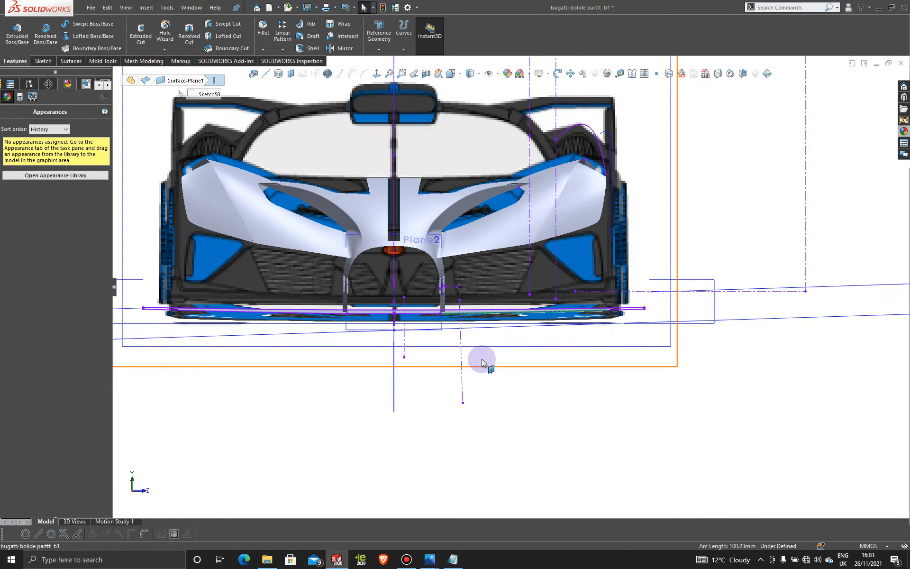
pyautogui.press('space')
pyautogui.click(460, 391)
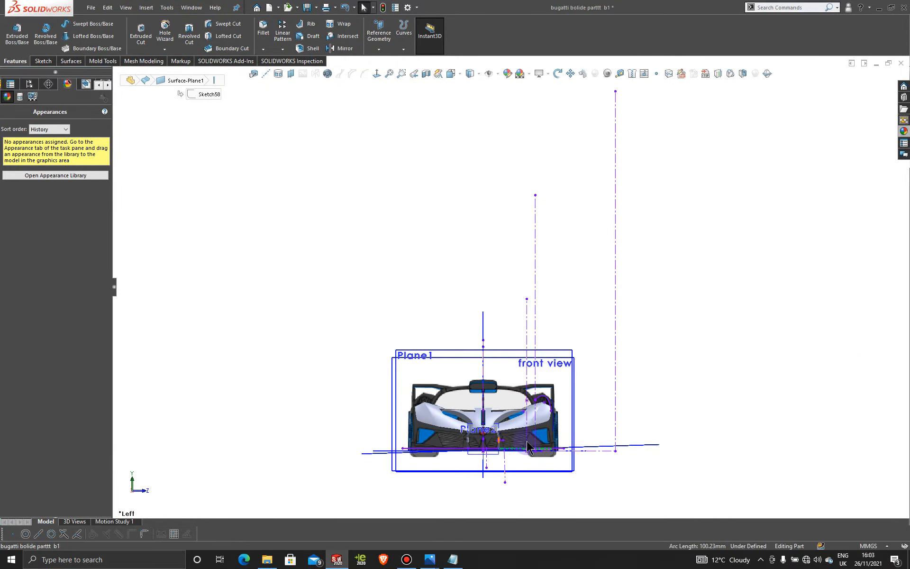
pyautogui.scroll(-4, 528, 442)
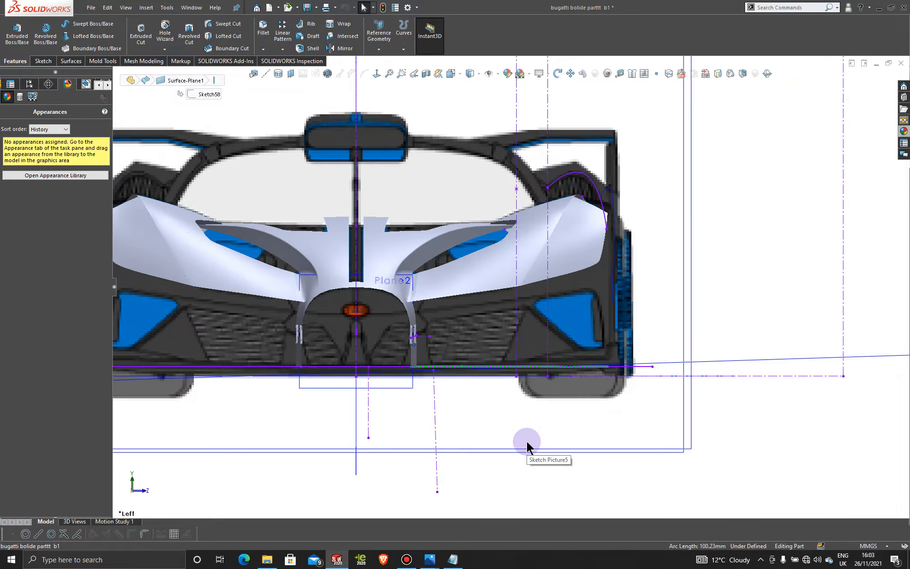
pyautogui.doubleClick(438, 494)
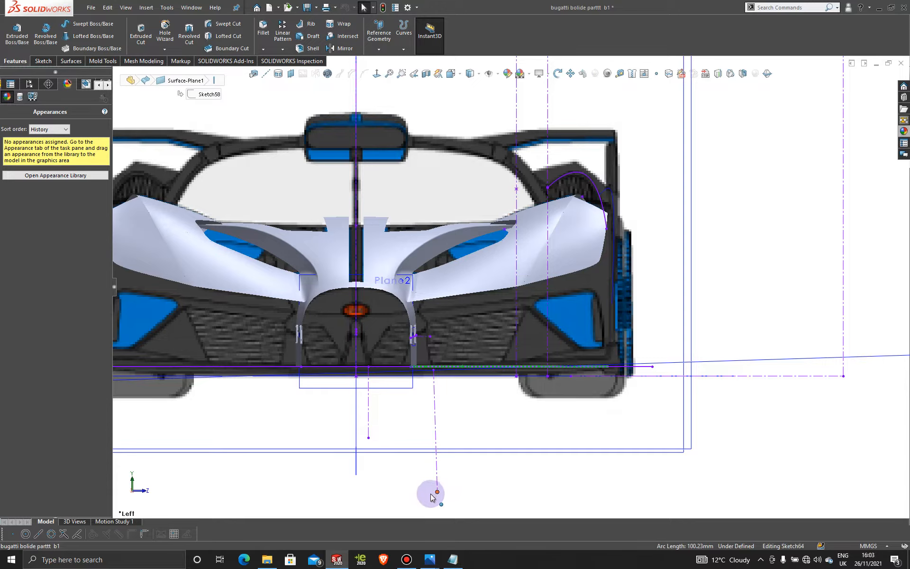
pyautogui.moveTo(431, 494); pyautogui.dragTo(433, 495)
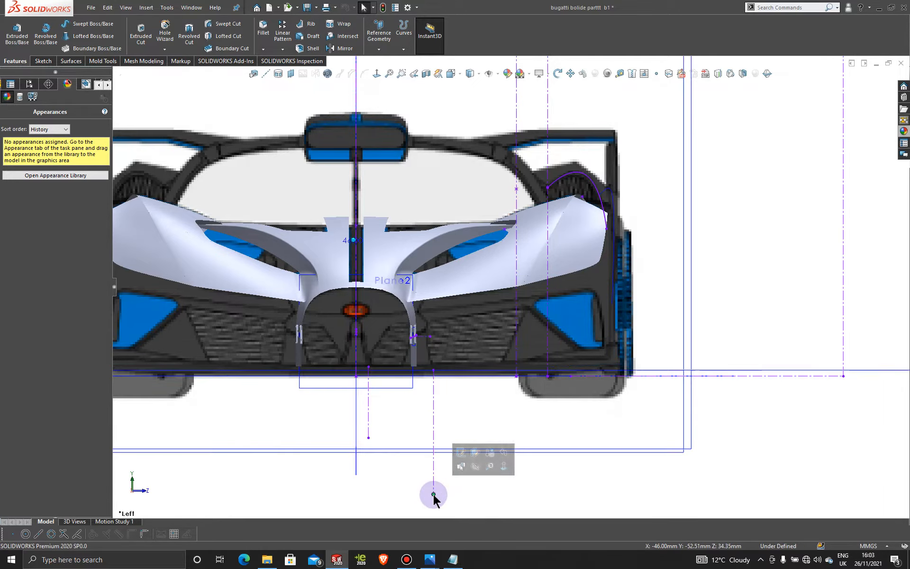
# Step: Compare the splitter surface's lower edge with the levelled reference plane in the Left view
pyautogui.click(480, 367)
pyautogui.moveTo(470, 388); pyautogui.dragTo(471, 387, button='middle')
pyautogui.press('space')
pyautogui.click(439, 395)
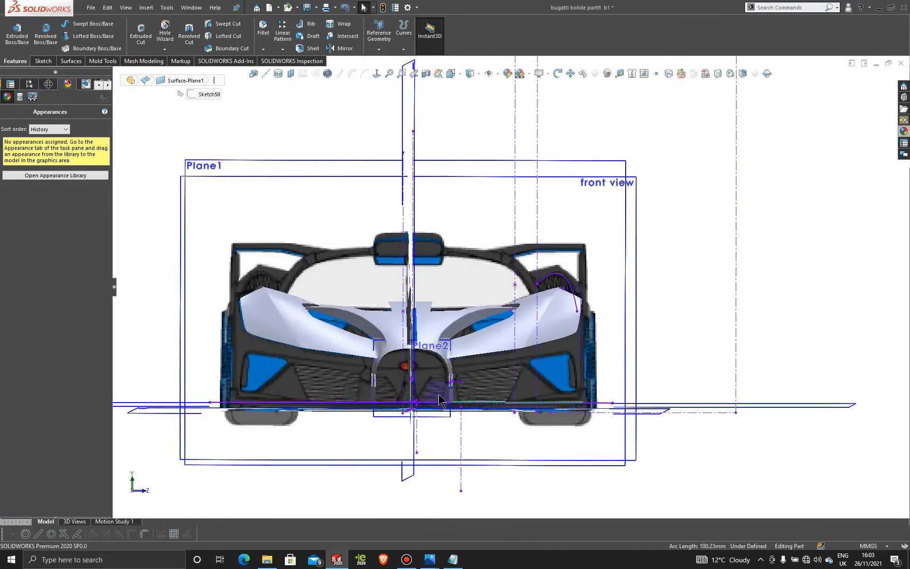
pyautogui.scroll(-10, 514, 442)
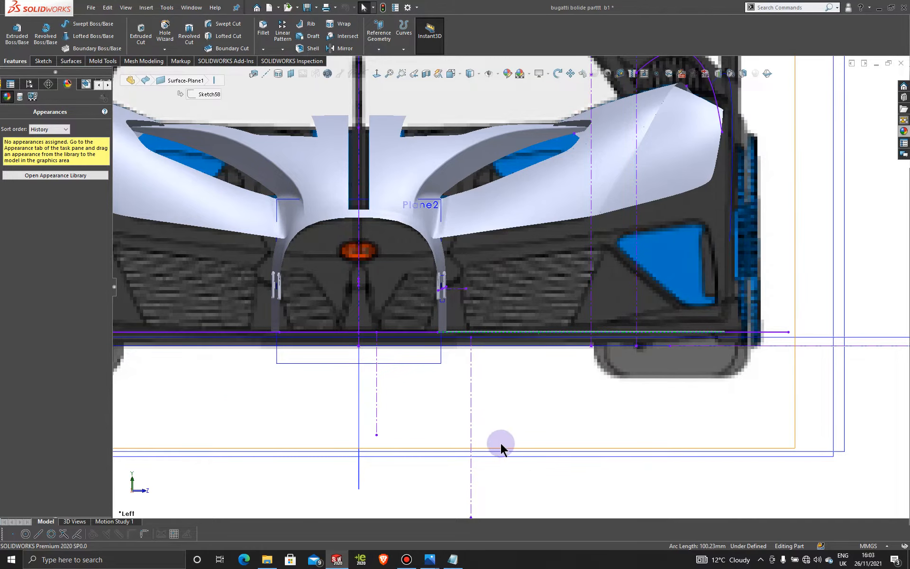
pyautogui.scroll(4, 499, 443)
pyautogui.scroll(-4, 502, 443)
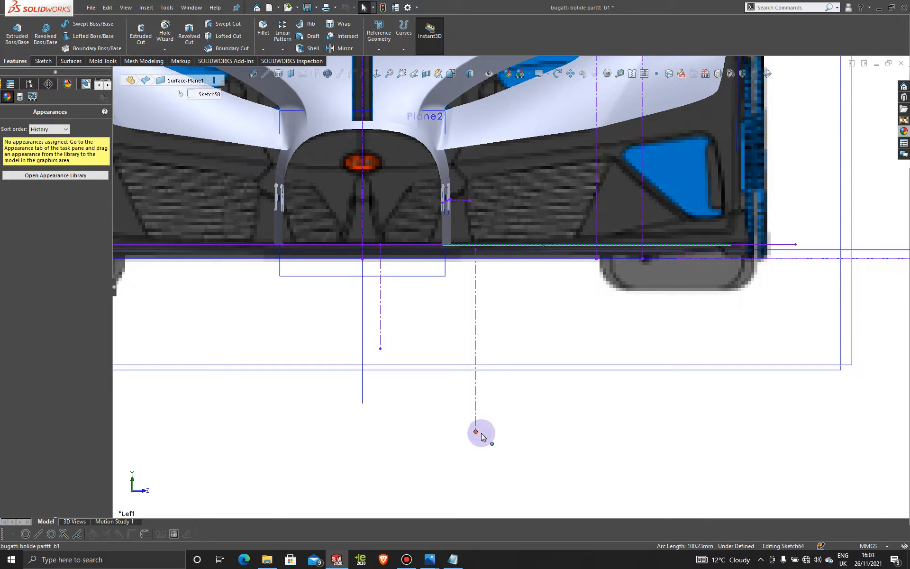
# Step: Fine-tune the centerline's lower endpoint by shifting it slightly outward to about Z 34.8 mm, tilting the attached plane a little
pyautogui.moveTo(483, 433); pyautogui.dragTo(480, 432)
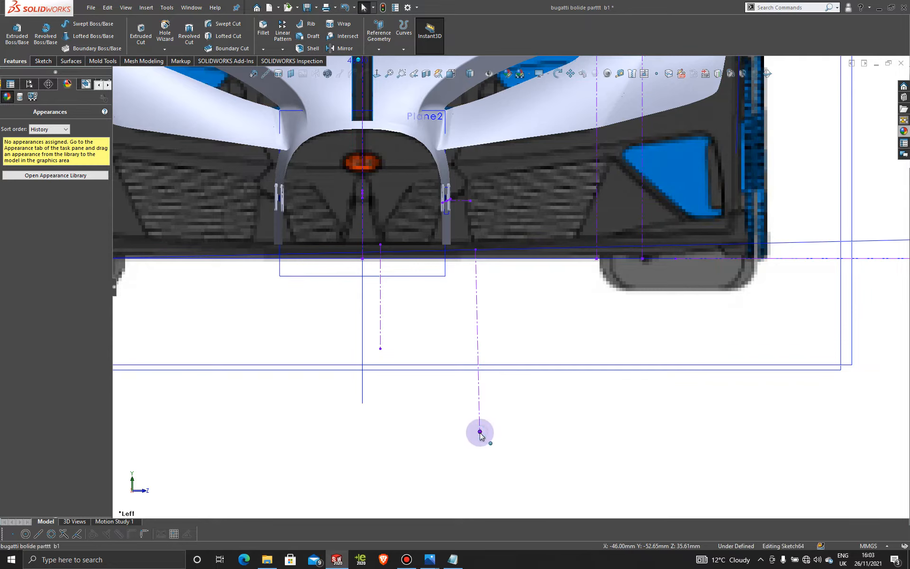
pyautogui.moveTo(474, 433); pyautogui.dragTo(478, 432)
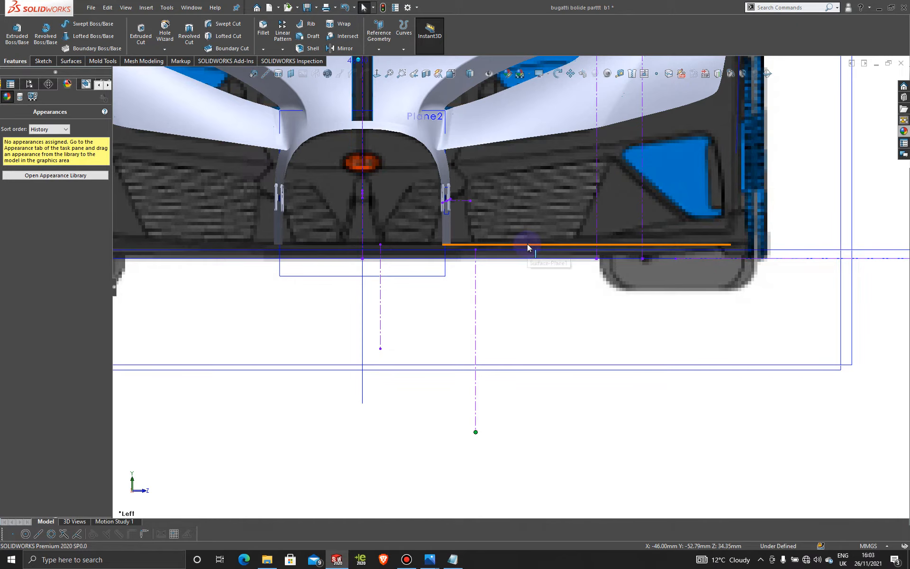
pyautogui.scroll(-5, 472, 417)
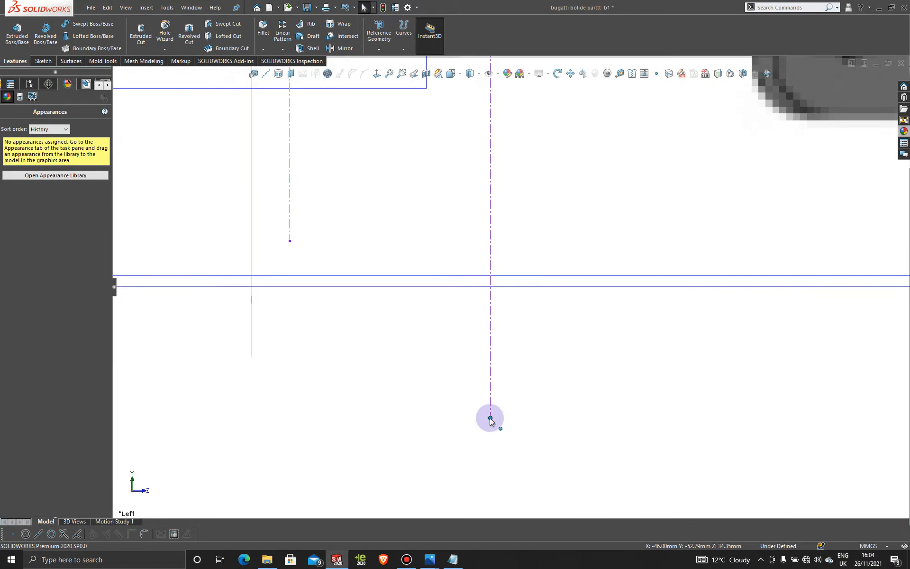
pyautogui.moveTo(490, 419); pyautogui.dragTo(494, 418)
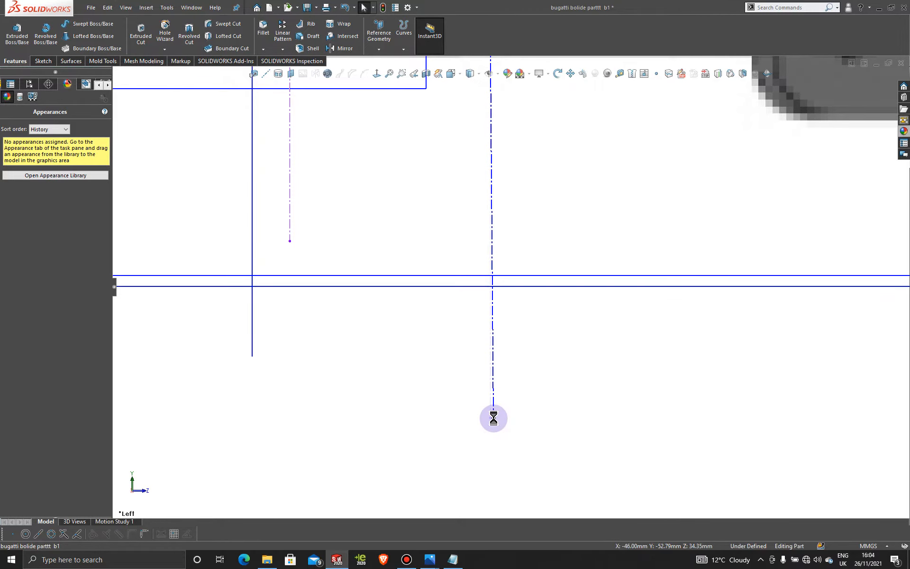
# Step: Check the re-tilted plane against the front splitter's edge and the reference image in the Left view
pyautogui.scroll(4, 504, 278)
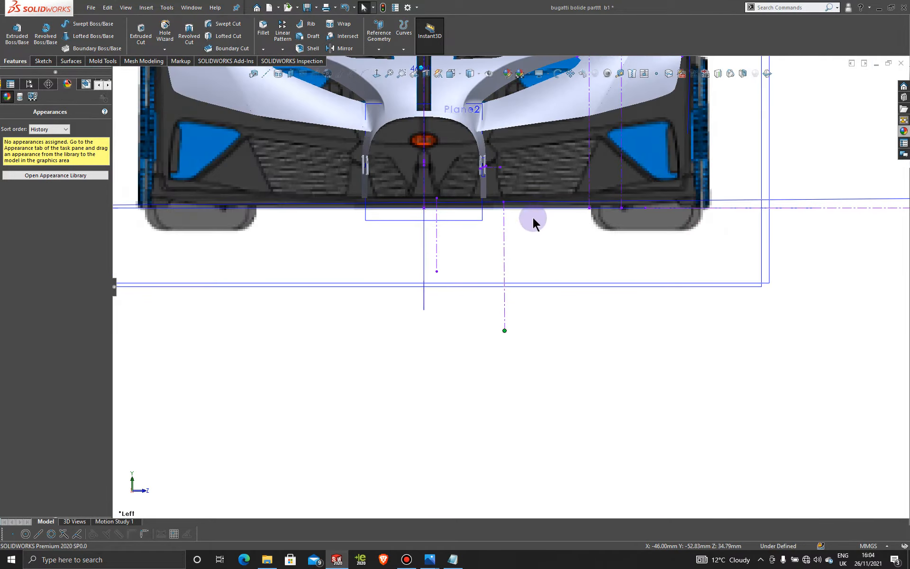
pyautogui.scroll(-1, 545, 200)
pyautogui.scroll(-2, 545, 200)
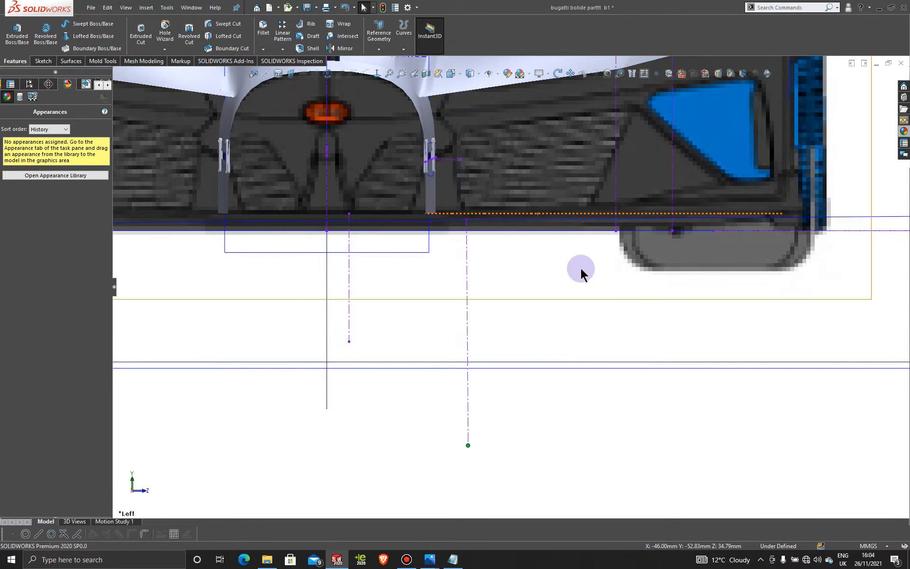
pyautogui.scroll(4, 581, 268)
pyautogui.scroll(-6, 535, 294)
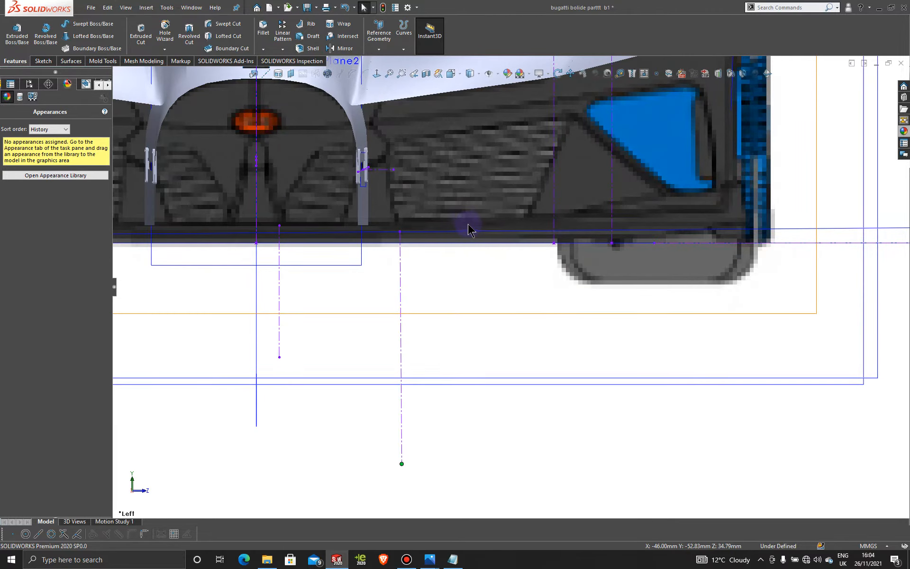
pyautogui.click(469, 225)
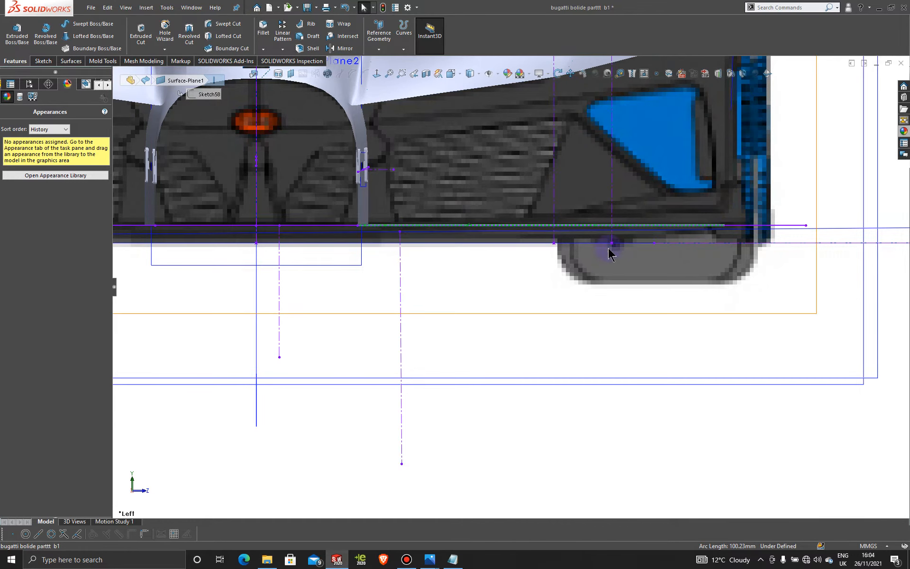
pyautogui.scroll(3, 474, 279)
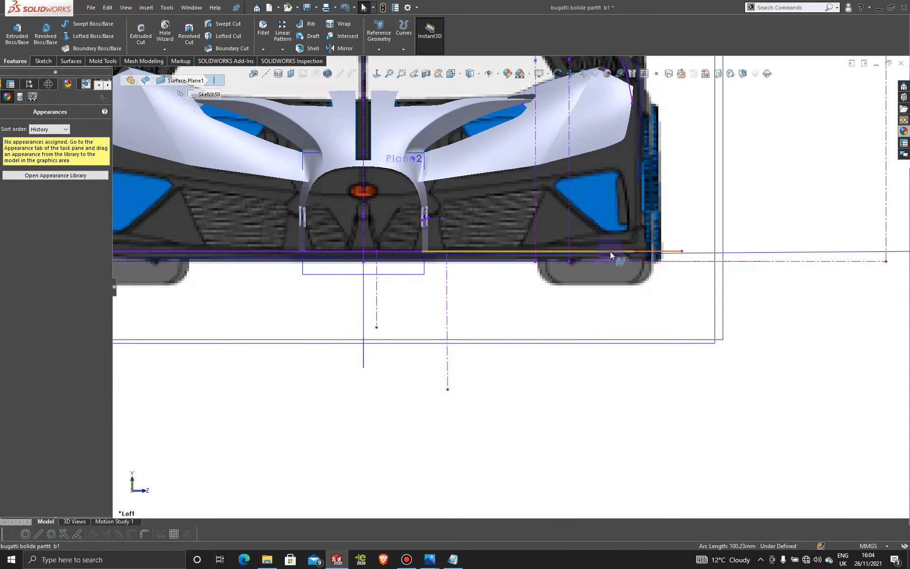
pyautogui.scroll(3, 555, 325)
# Step: Examine how Plane5 runs beneath the nose and splitter, from oblique angles and again in the Left view
pyautogui.moveTo(488, 292); pyautogui.dragTo(461, 311, button='middle')
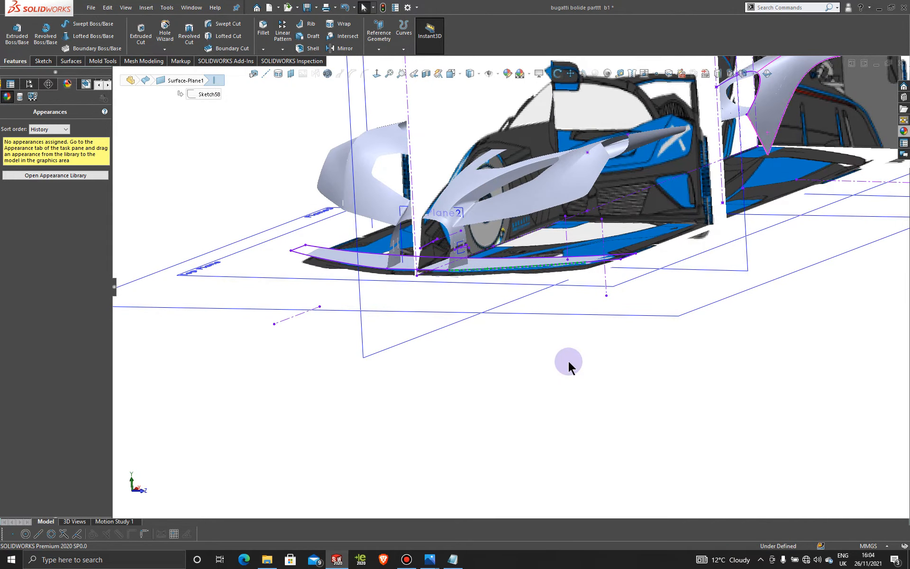
pyautogui.moveTo(568, 361); pyautogui.dragTo(576, 405, button='middle')
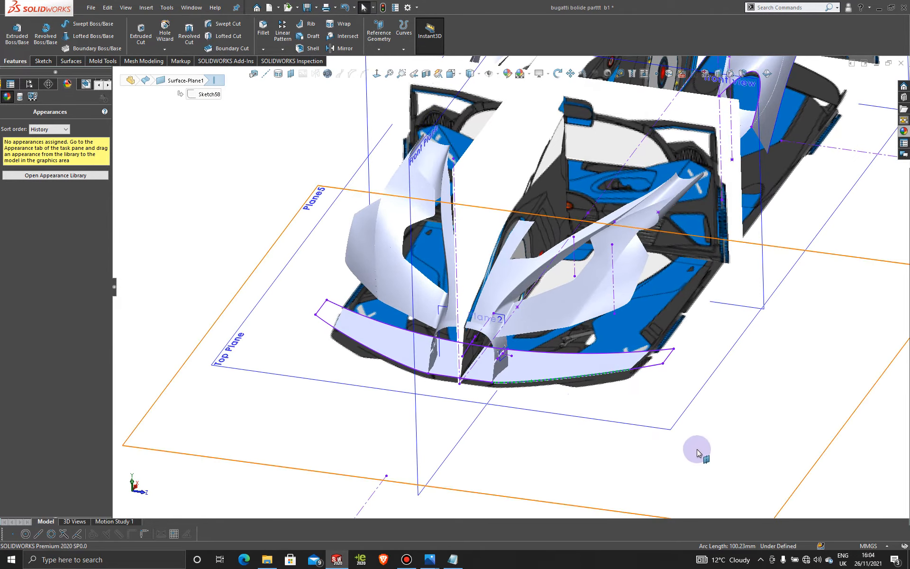
pyautogui.scroll(2, 778, 410)
pyautogui.moveTo(767, 457)
pyautogui.mouseDown(button='middle')
pyautogui.moveTo(758, 437)
pyautogui.moveTo(758, 446)
pyautogui.mouseUp(button='middle')
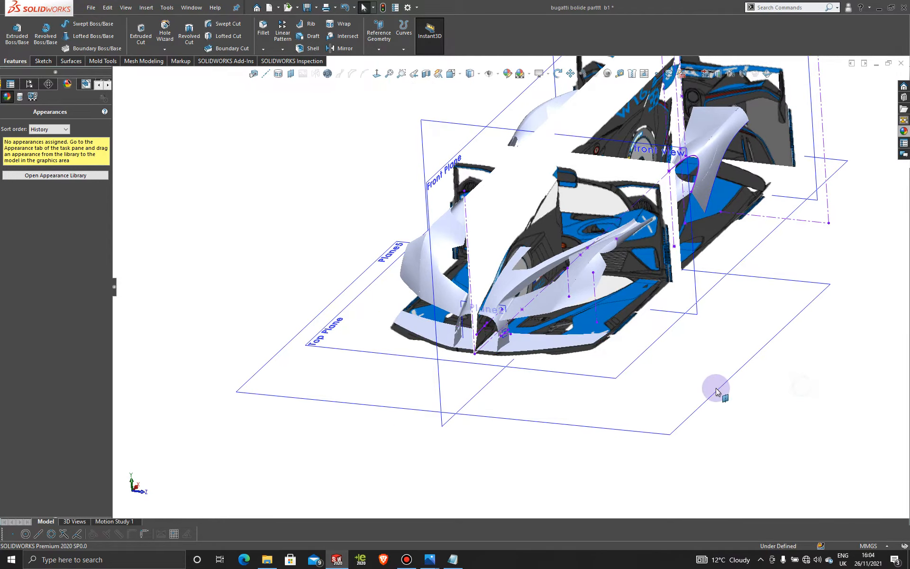
pyautogui.click(693, 377)
pyautogui.moveTo(709, 434); pyautogui.dragTo(725, 406, button='middle')
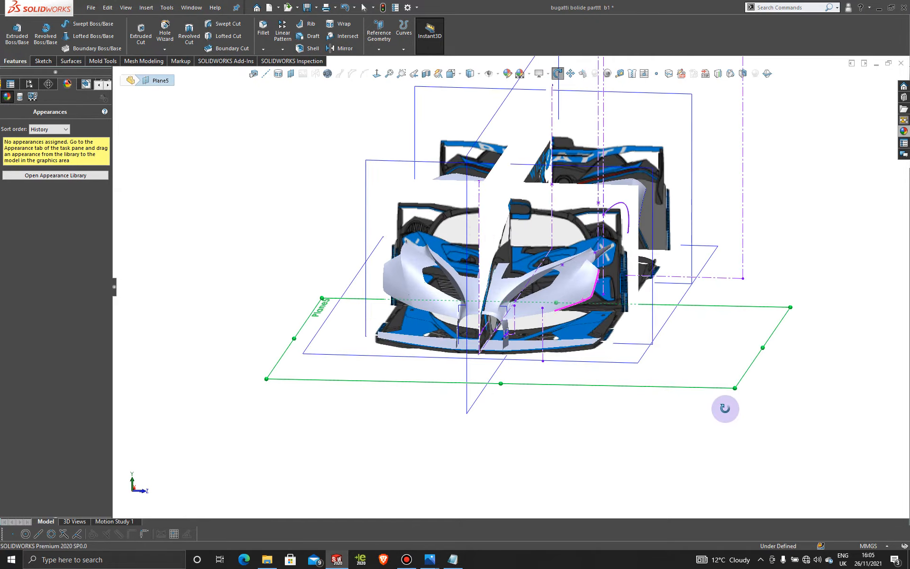
pyautogui.press('space')
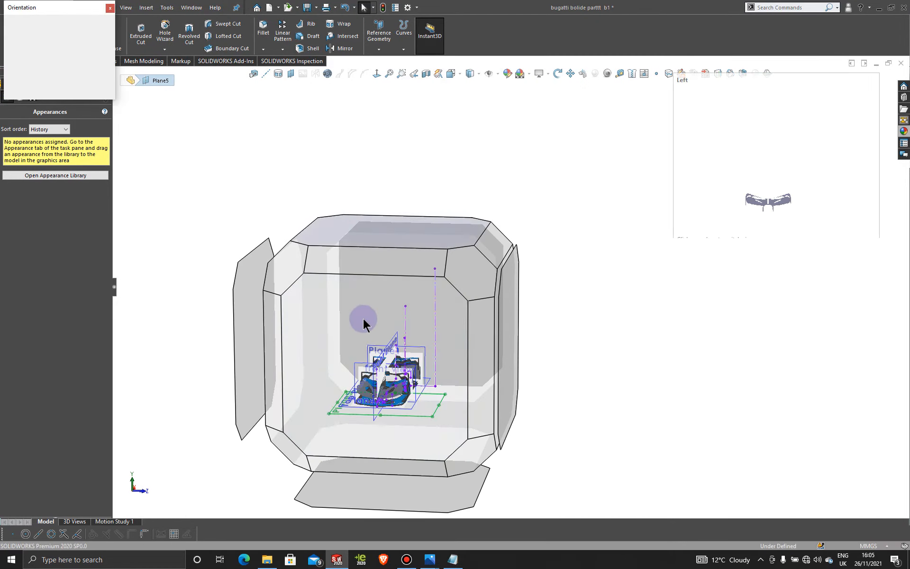
pyautogui.click(362, 317)
pyautogui.scroll(-8, 493, 365)
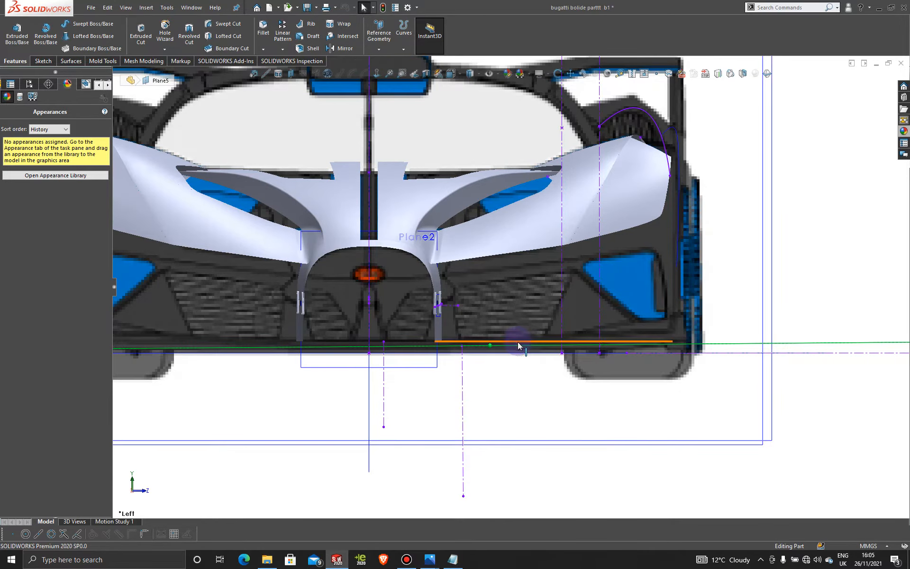
pyautogui.scroll(4, 571, 394)
pyautogui.moveTo(513, 351); pyautogui.dragTo(497, 388, button='middle')
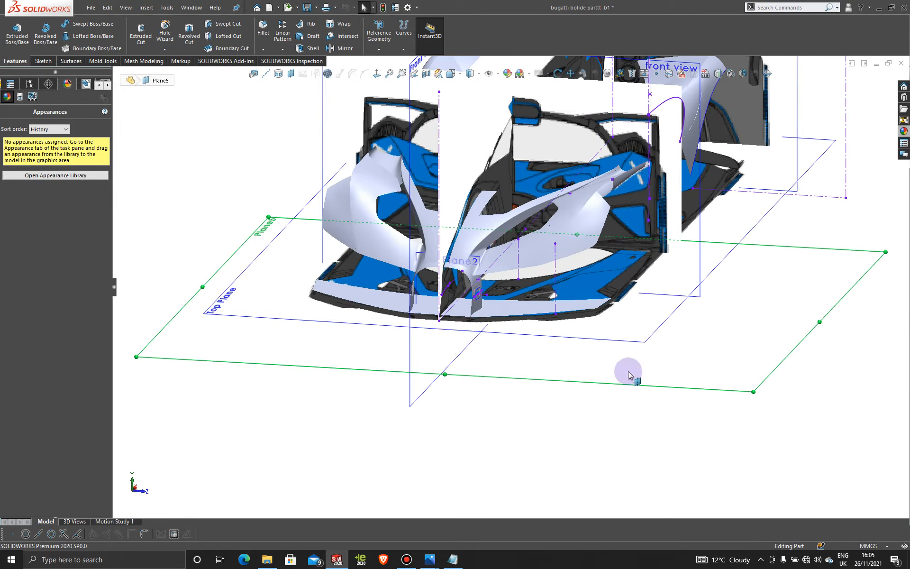
# Step: Open a new sketch on Plane5 and orient the view normal to it
pyautogui.click(544, 413)
pyautogui.click(554, 380)
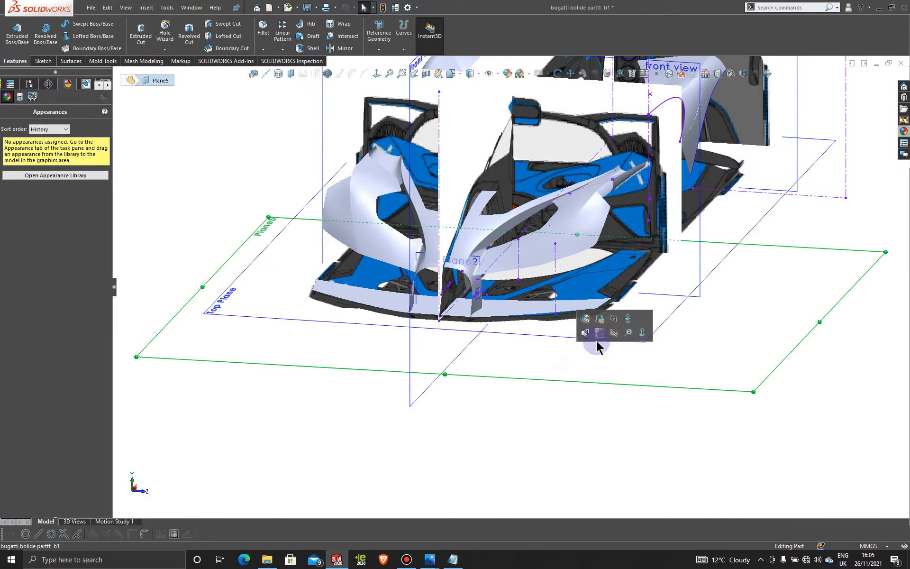
pyautogui.click(598, 333)
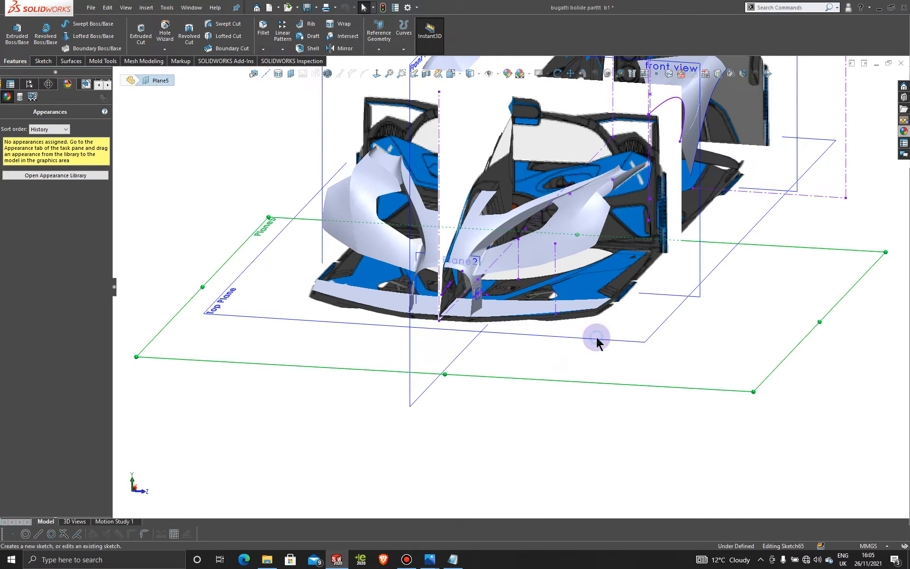
pyautogui.click(377, 73)
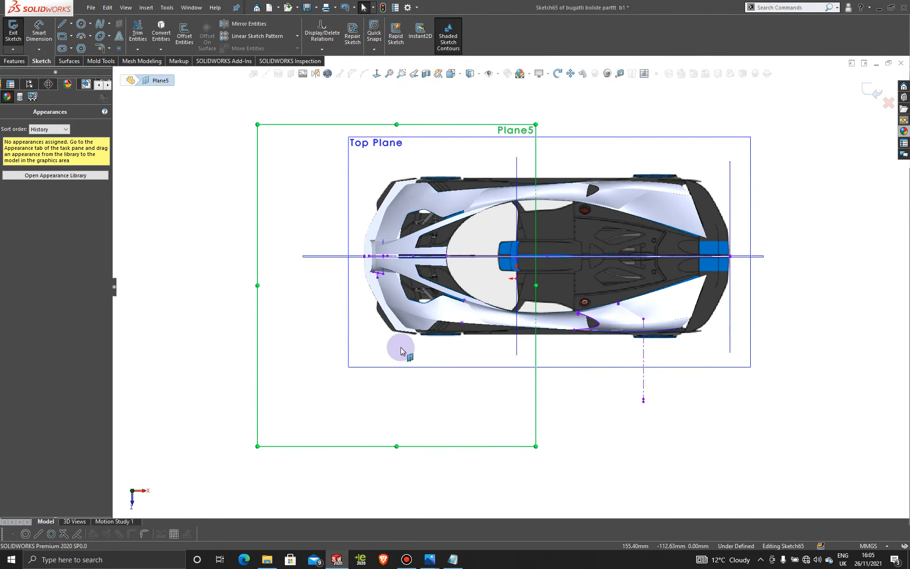
# Step: Draw a two-point spline about 15.6 mm long along the short front edge of the dark splitter corner in the top reference image
pyautogui.scroll(-10, 401, 351)
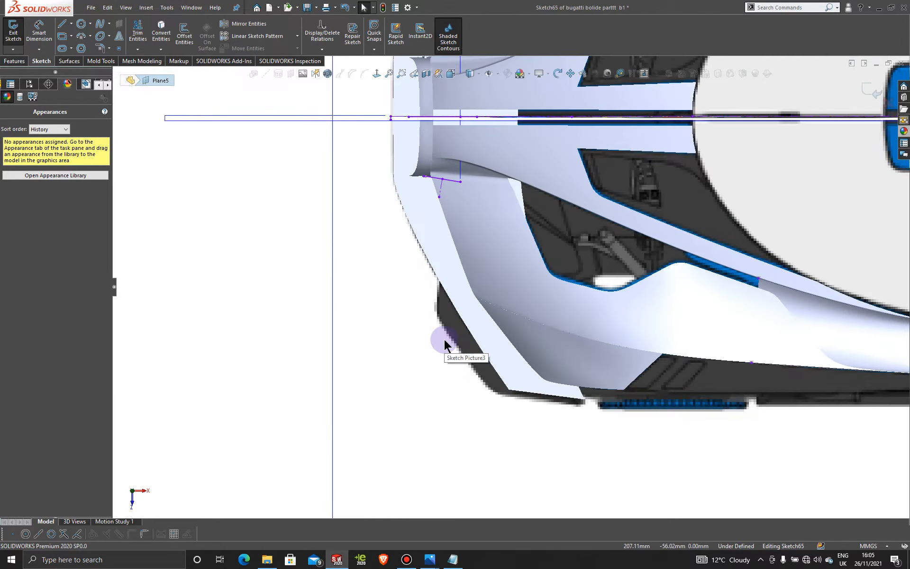
pyautogui.scroll(-2, 455, 278)
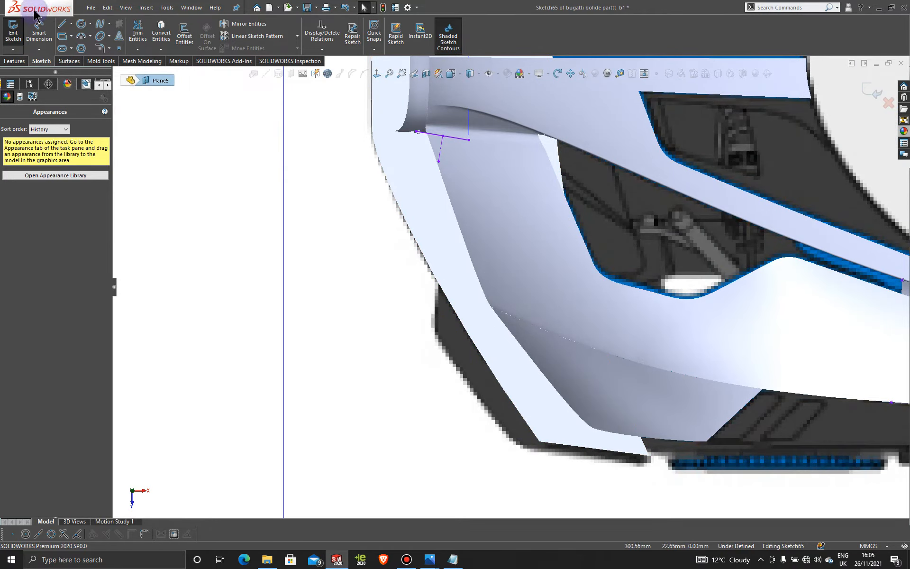
pyautogui.click(100, 24)
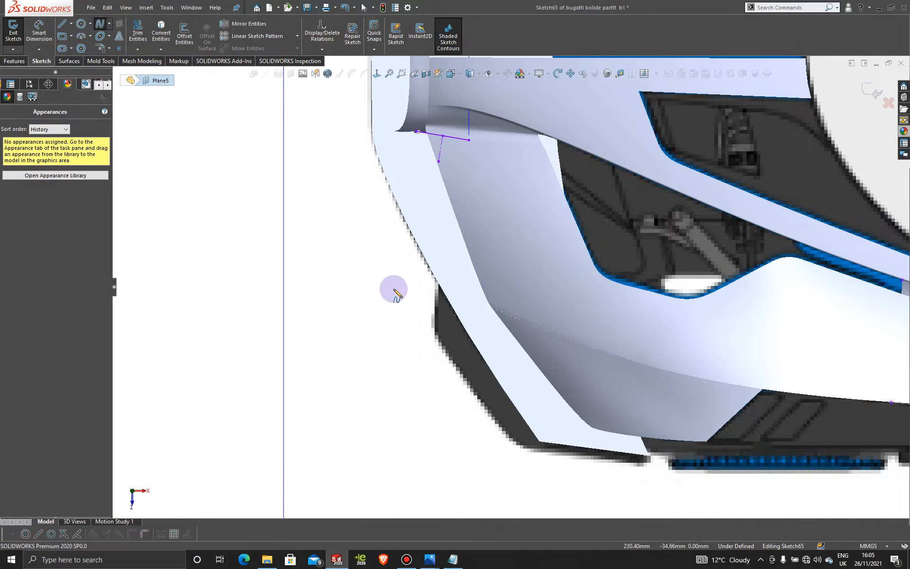
pyautogui.scroll(-3, 477, 317)
pyautogui.scroll(-2, 419, 267)
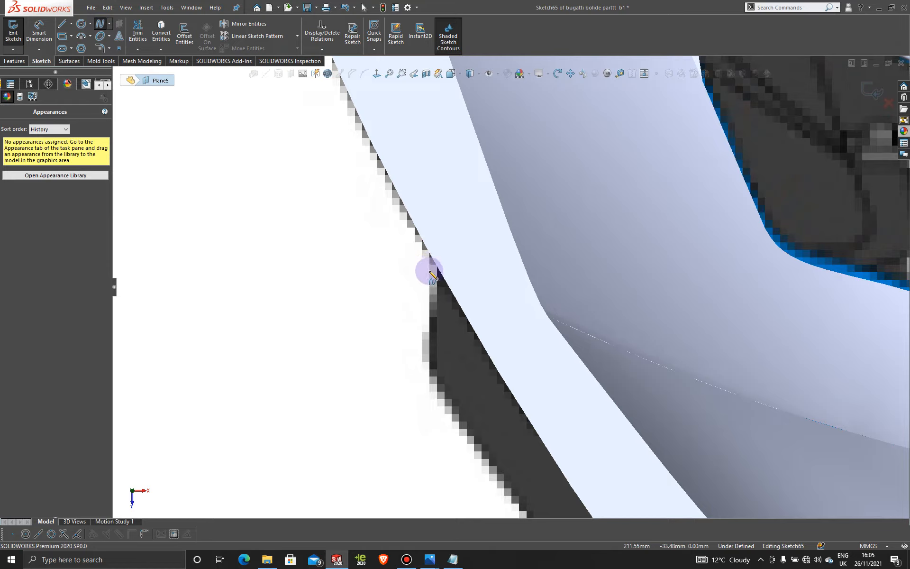
pyautogui.click(431, 274)
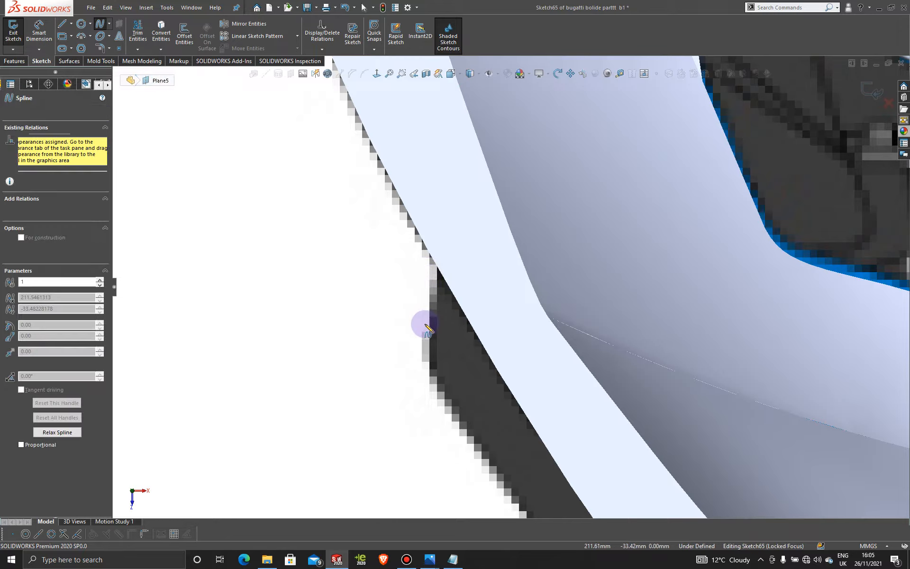
pyautogui.click(430, 386)
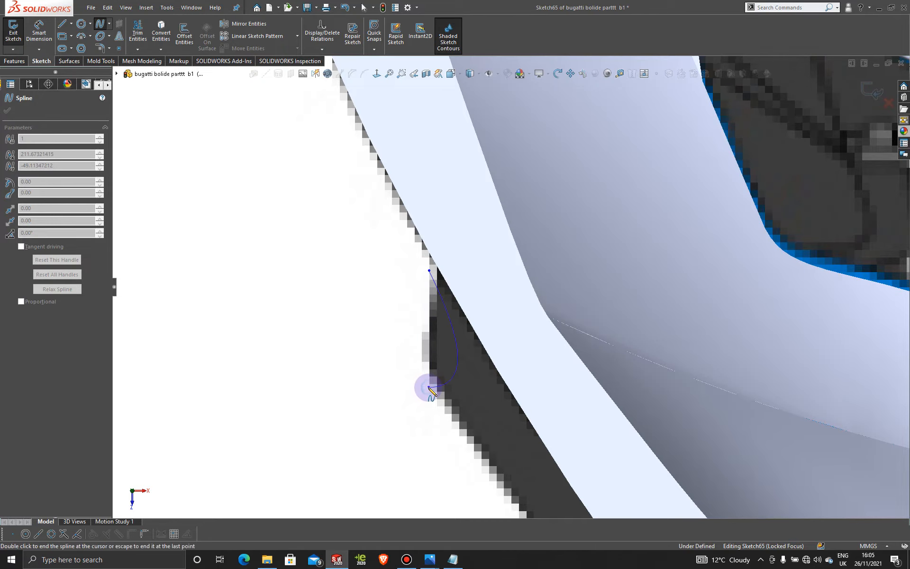
pyautogui.scroll(3, 430, 389)
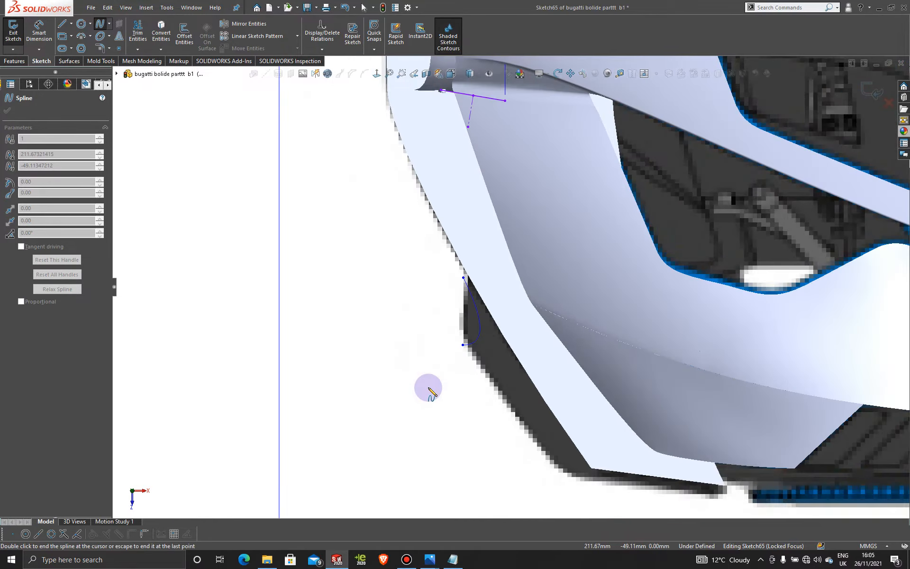
pyautogui.press('Escape')
# Step: Bow the short spline slightly outward by turning its upper end's tangent to about -87°
pyautogui.scroll(3, 567, 400)
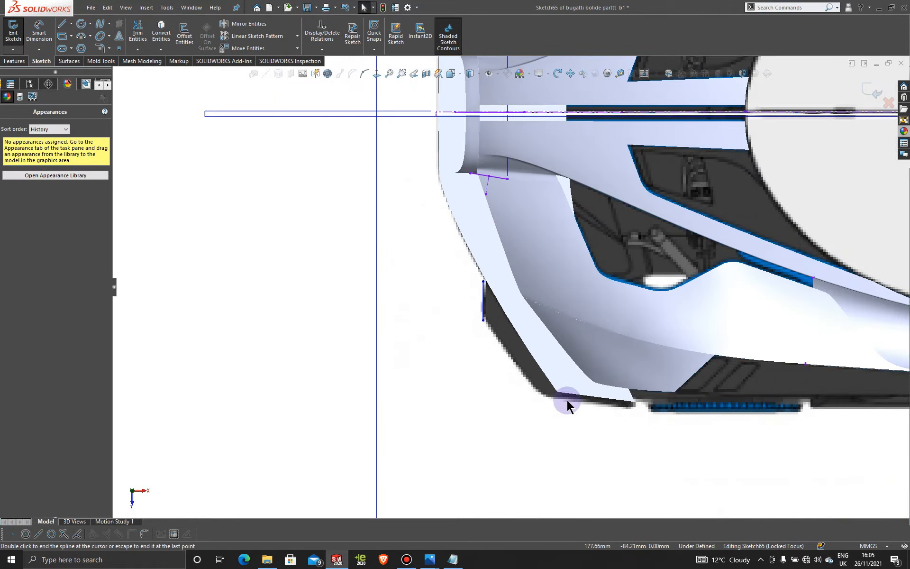
pyautogui.scroll(-3, 567, 400)
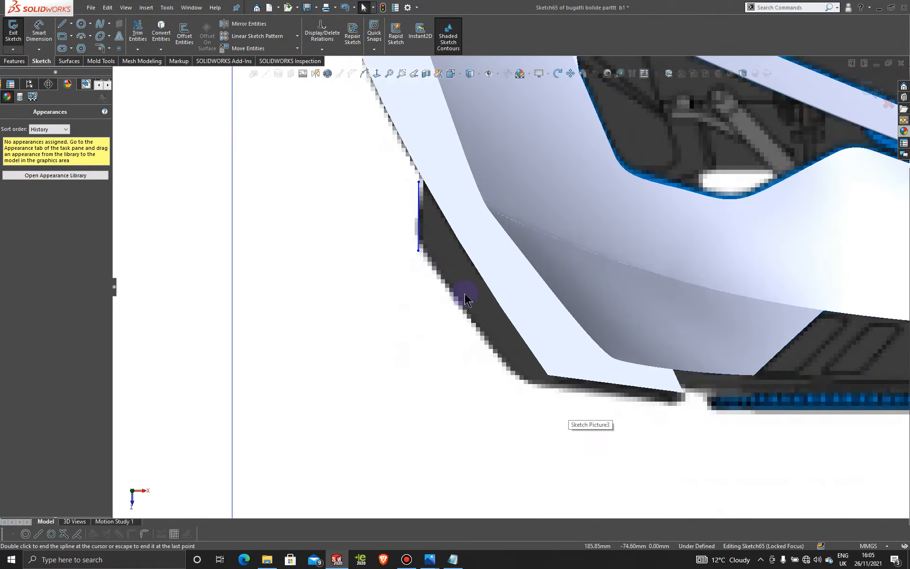
pyautogui.click(418, 215)
pyautogui.scroll(-2, 428, 216)
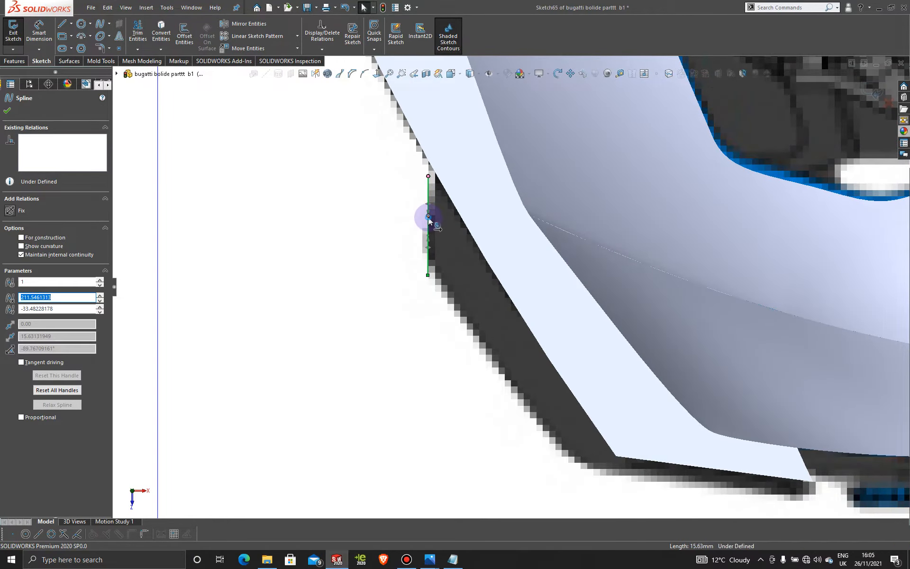
pyautogui.click(428, 217)
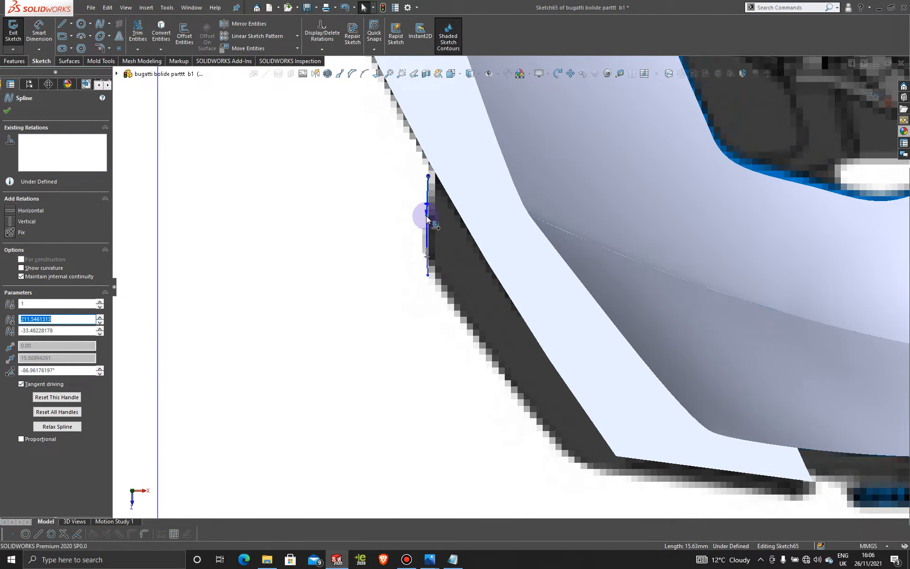
# Step: Draw a second two-point spline from the short spline's lower end along the slanted splitter edge to its outer corner
pyautogui.click(99, 23)
pyautogui.click(428, 275)
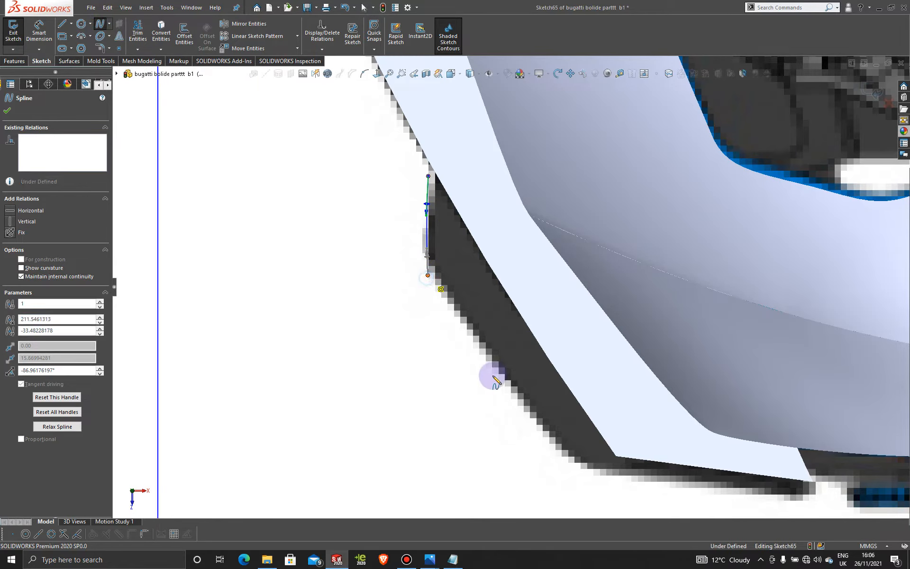
pyautogui.click(579, 469)
pyautogui.doubleClick(579, 470)
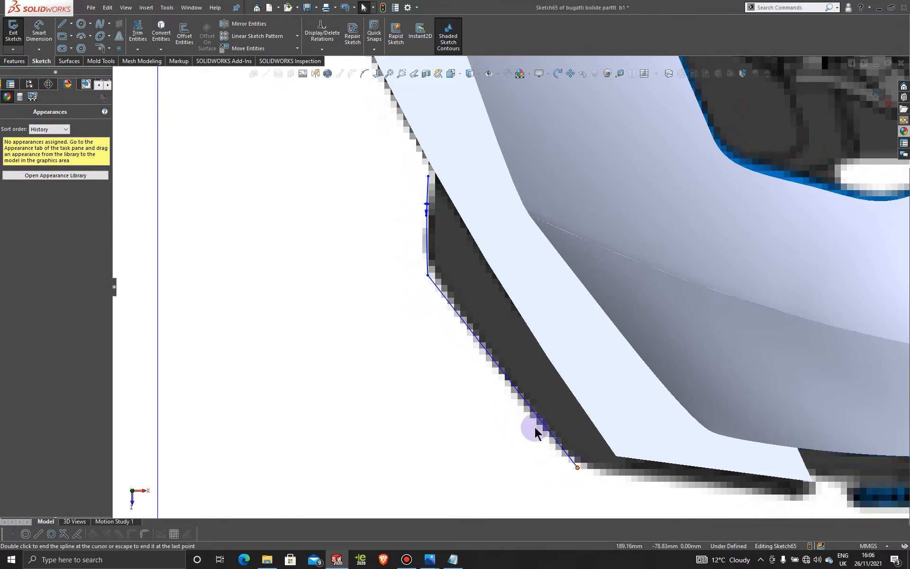
# Step: Bow the slanted spline slightly outward by turning its upper end's tangent to about -124.7°
pyautogui.click(493, 367)
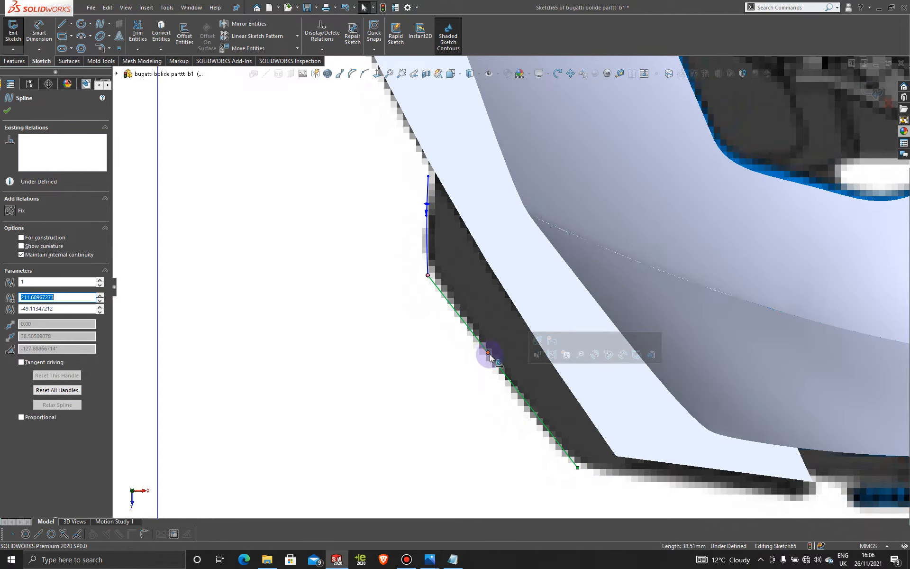
pyautogui.moveTo(489, 356); pyautogui.dragTo(484, 361)
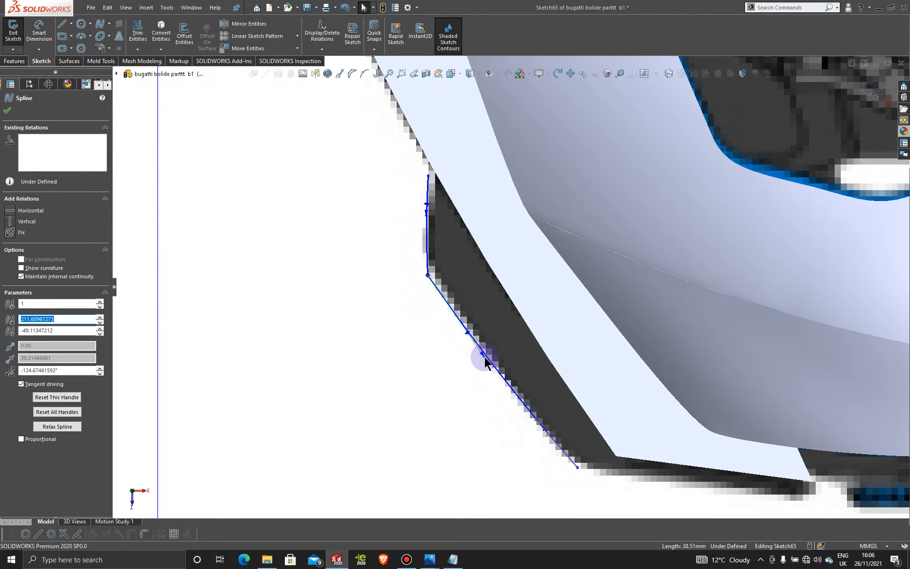
# Step: Draw a two-point spline about 37.8 mm long from the slanted spline's outer corner along the splitter's lower outer edge
pyautogui.scroll(3, 631, 435)
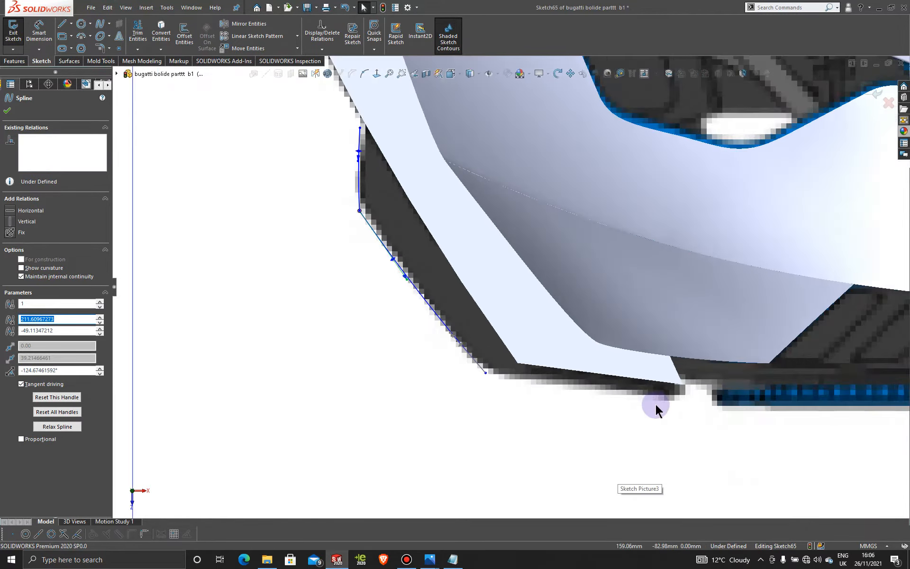
pyautogui.click(101, 27)
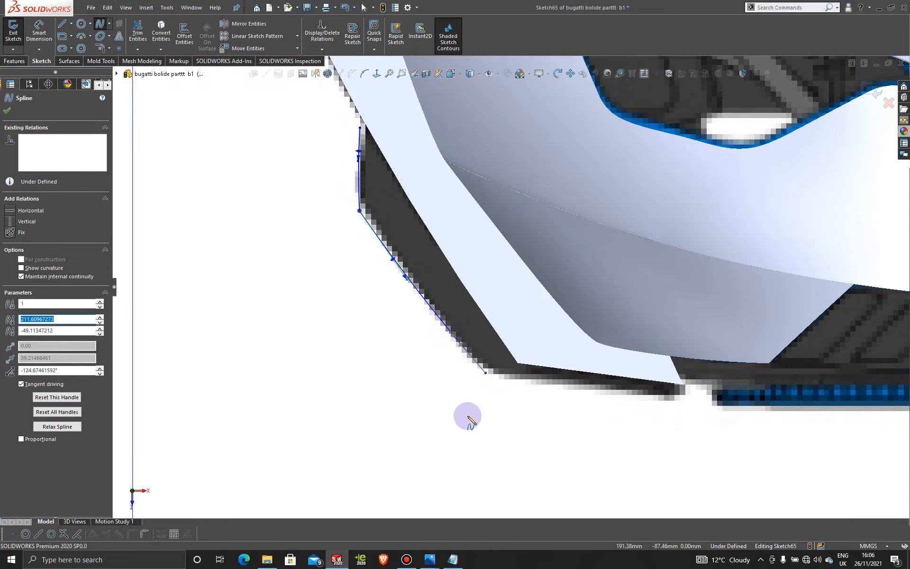
pyautogui.click(486, 373)
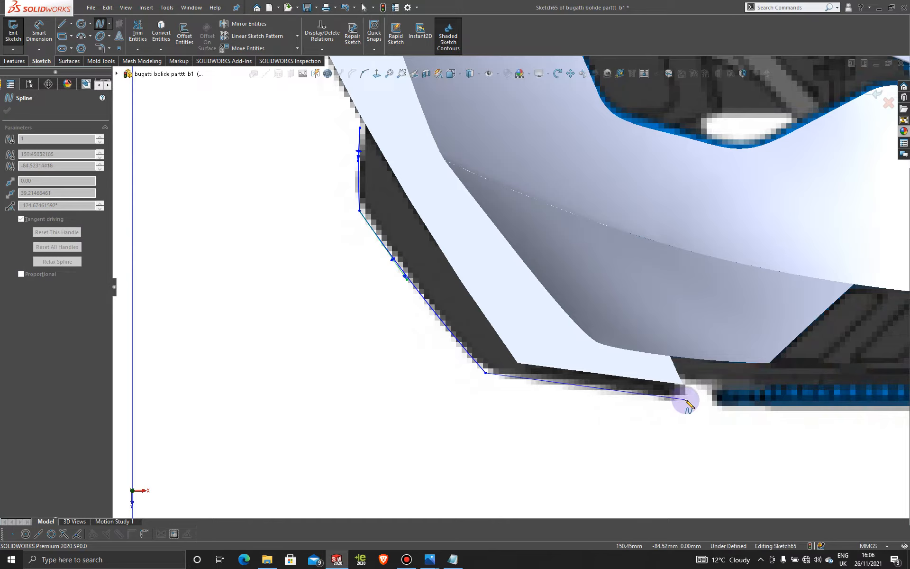
pyautogui.click(685, 400)
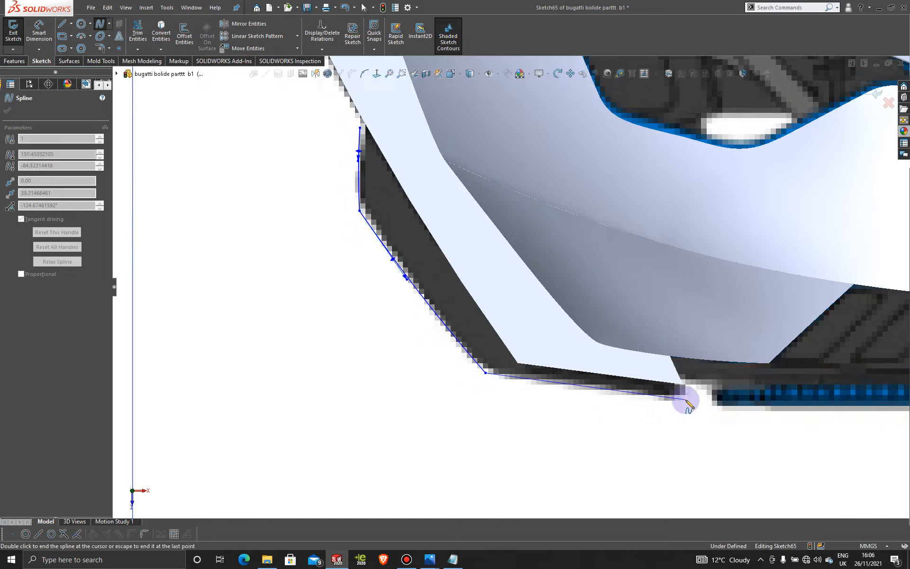
pyautogui.doubleClick(686, 400)
pyautogui.click(595, 410)
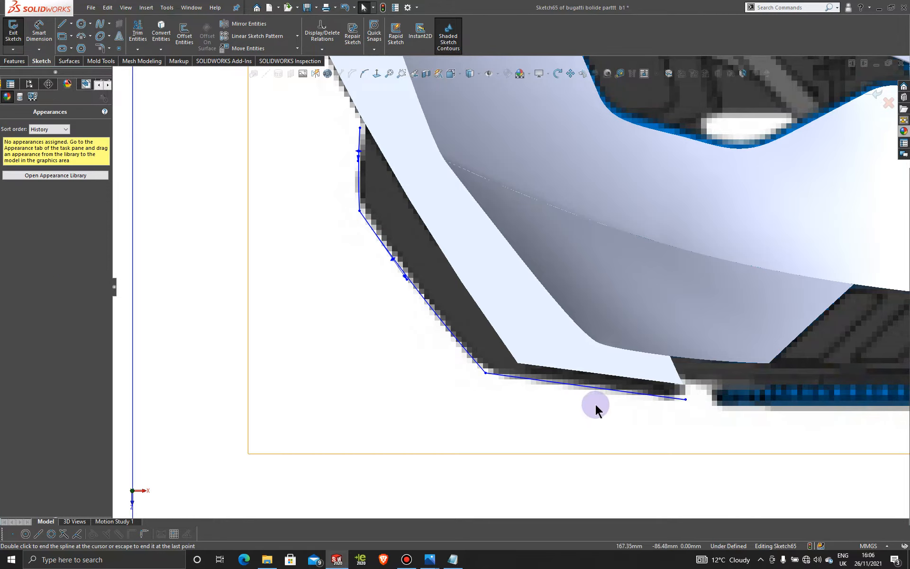
# Step: Bow the lower outer spline slightly by turning the tangent at its corner end to about -170°
pyautogui.click(586, 388)
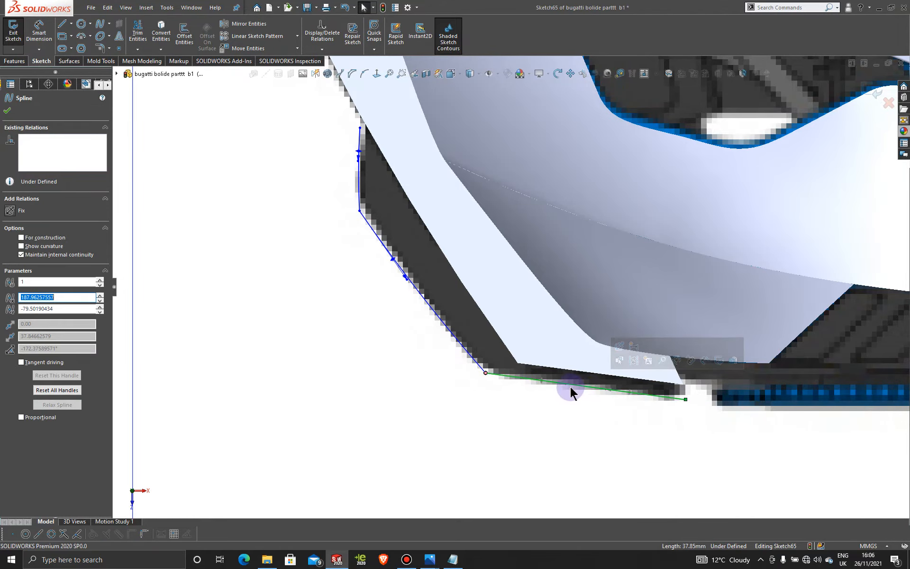
pyautogui.click(566, 385)
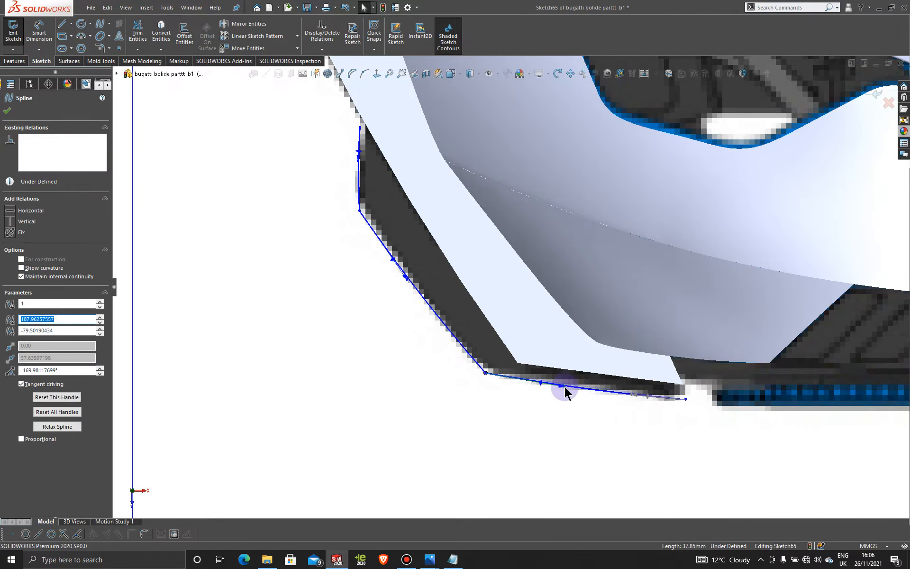
pyautogui.moveTo(566, 388); pyautogui.dragTo(566, 388)
pyautogui.scroll(-1, 623, 395)
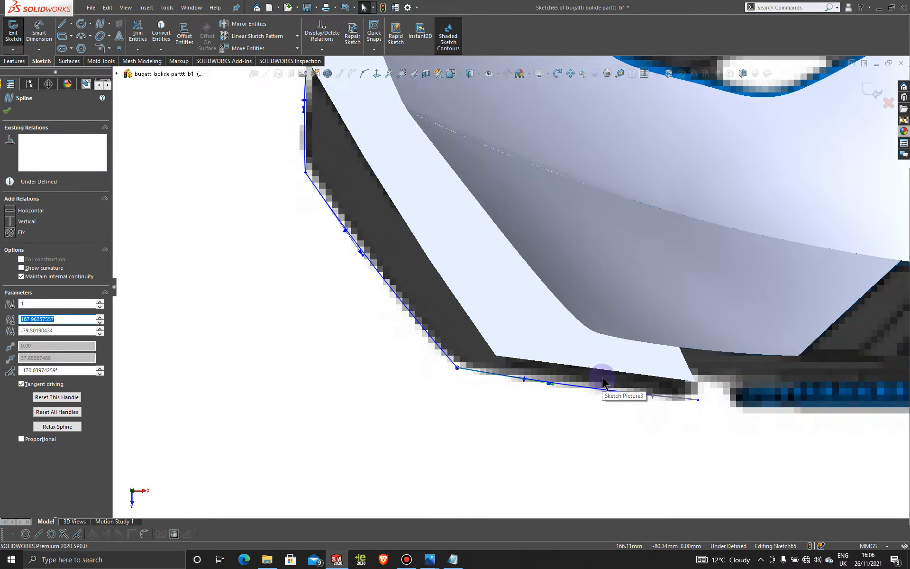
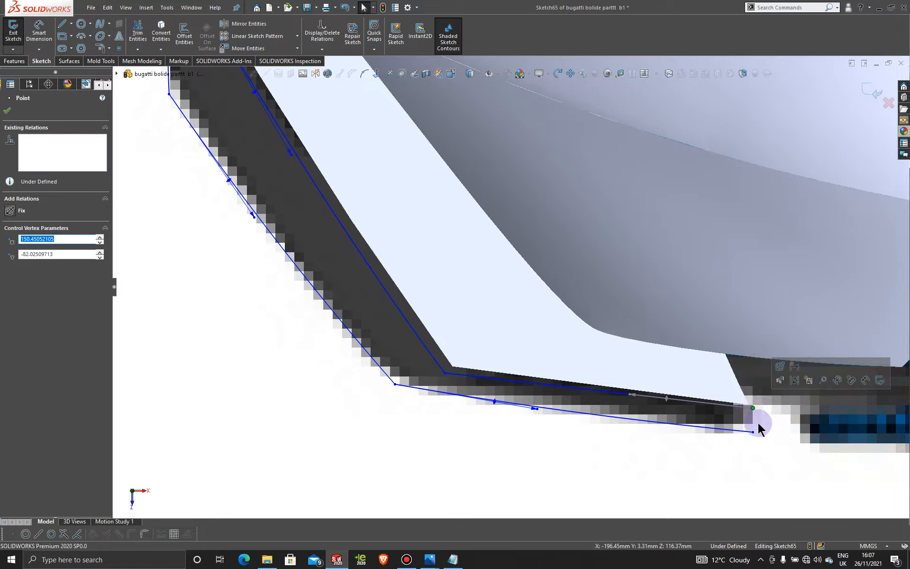
# Step: Move the inner lower spline's free end to about Y -82.77 and turn its tangent to about -172.6°
pyautogui.moveTo(748, 407); pyautogui.dragTo(752, 417)
pyautogui.click(629, 400)
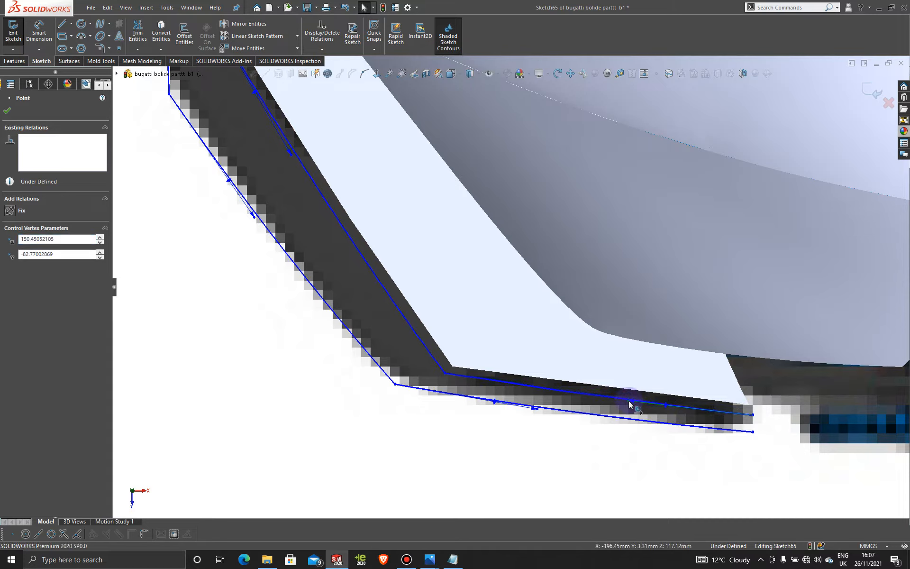
pyautogui.moveTo(628, 400); pyautogui.dragTo(629, 399)
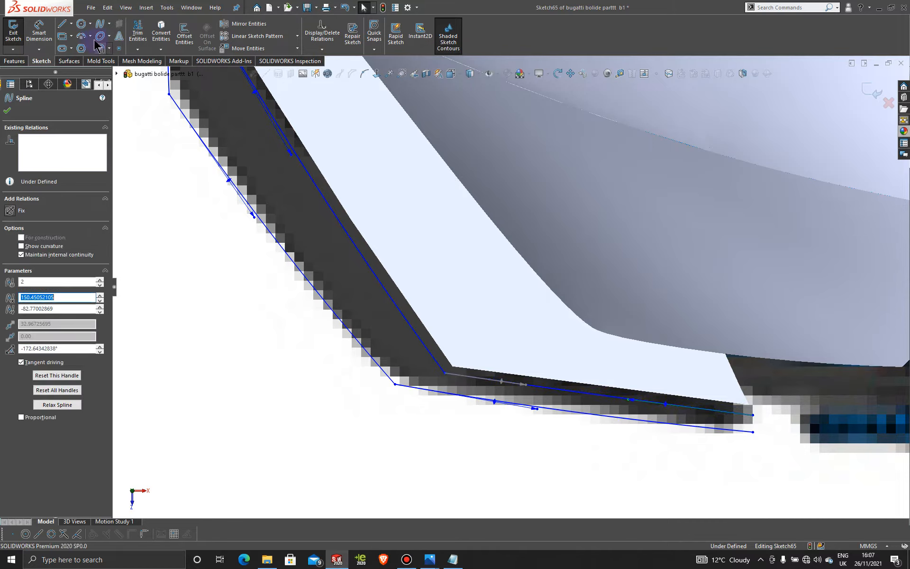
# Step: Join the free ends of the inner and outer lower splines with a vertical line about 1.75 mm long
pyautogui.click(752, 415)
pyautogui.click(753, 431)
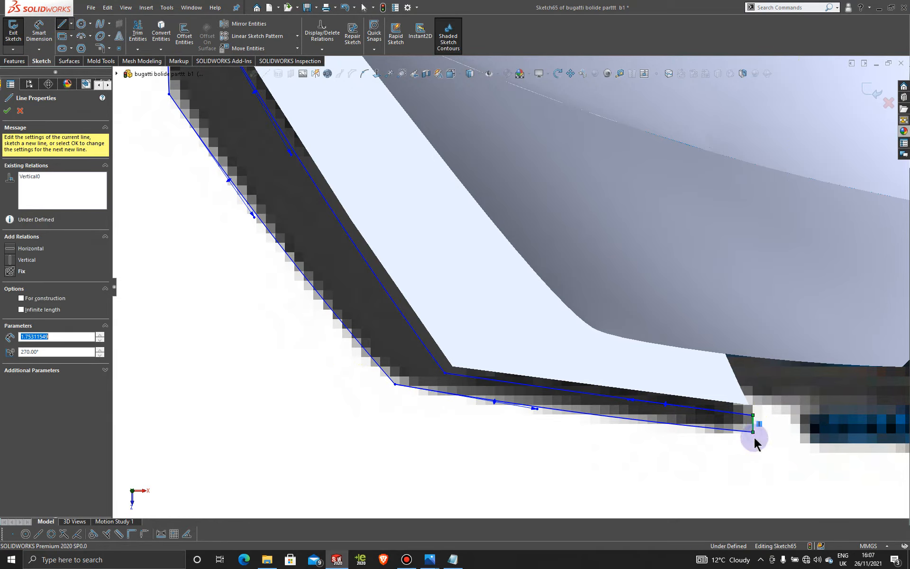
pyautogui.scroll(3, 325, 283)
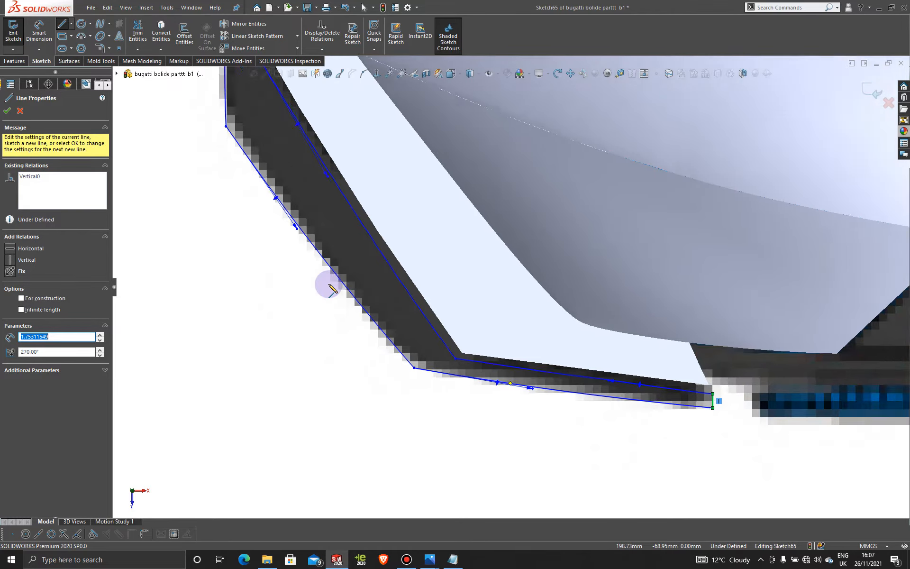
# Step: Create a planar surface from the closed splitter corner sketch
pyautogui.click(68, 61)
pyautogui.click(202, 26)
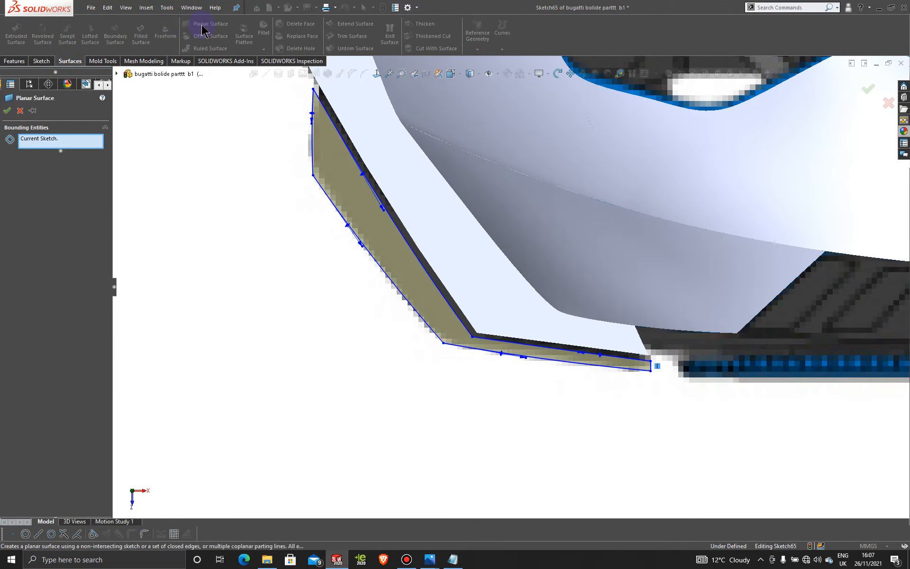
pyautogui.click(7, 110)
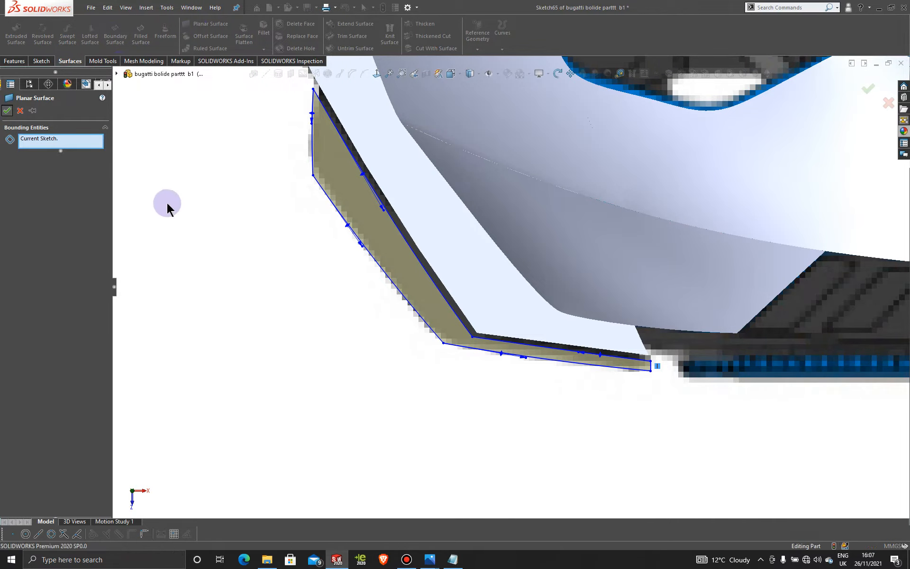
# Step: Start a boundary surface between the planar strip's long inner edge and the facing front edge of the splitter surface above
pyautogui.scroll(3, 516, 450)
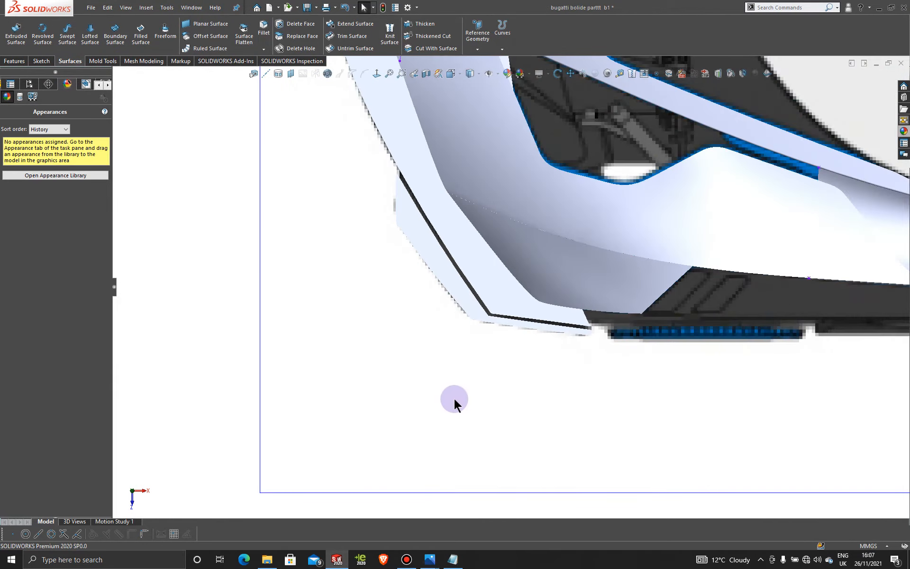
pyautogui.moveTo(440, 402); pyautogui.dragTo(504, 311, button='middle')
pyautogui.scroll(-5, 534, 348)
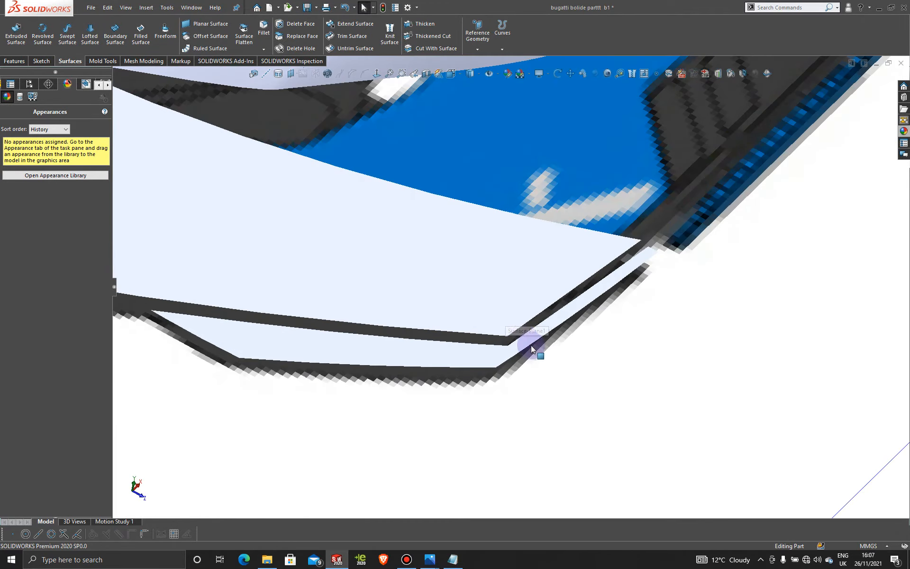
pyautogui.scroll(3, 557, 372)
pyautogui.moveTo(538, 360); pyautogui.dragTo(537, 348, button='middle')
pyautogui.scroll(-2, 431, 315)
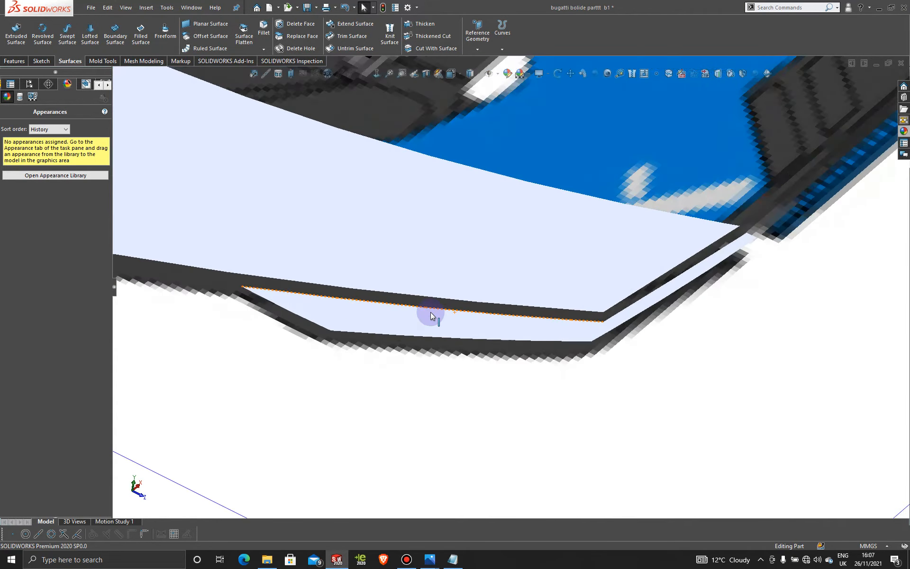
pyautogui.click(432, 316)
pyautogui.click(114, 38)
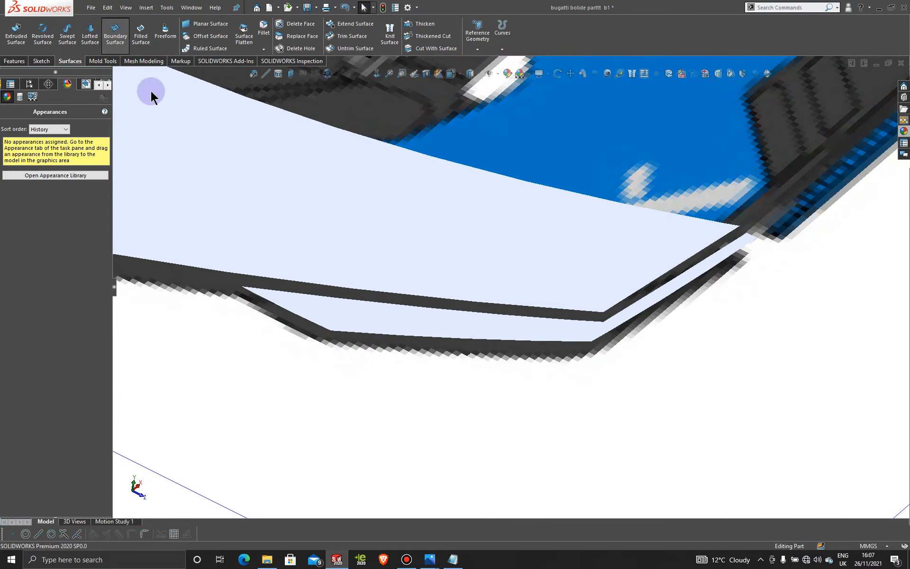
pyautogui.click(370, 304)
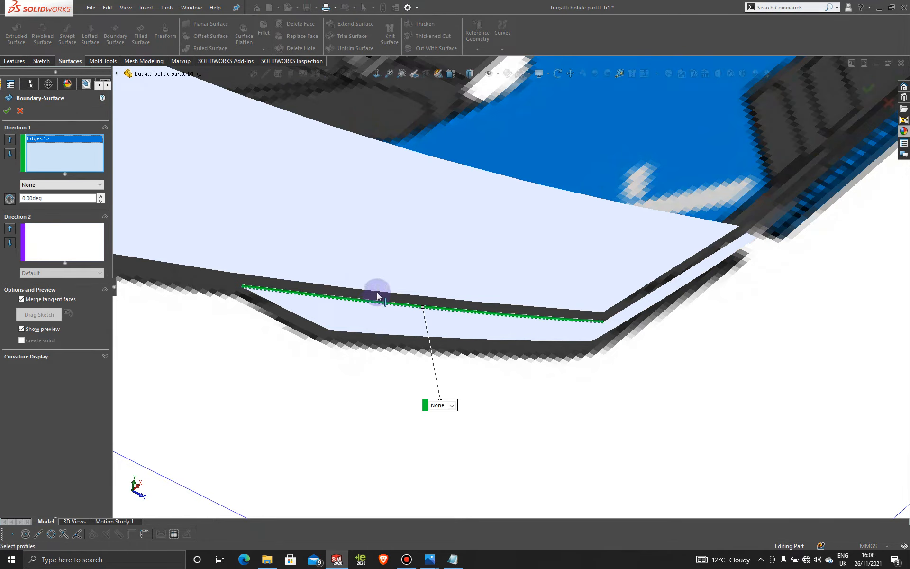
pyautogui.click(377, 295)
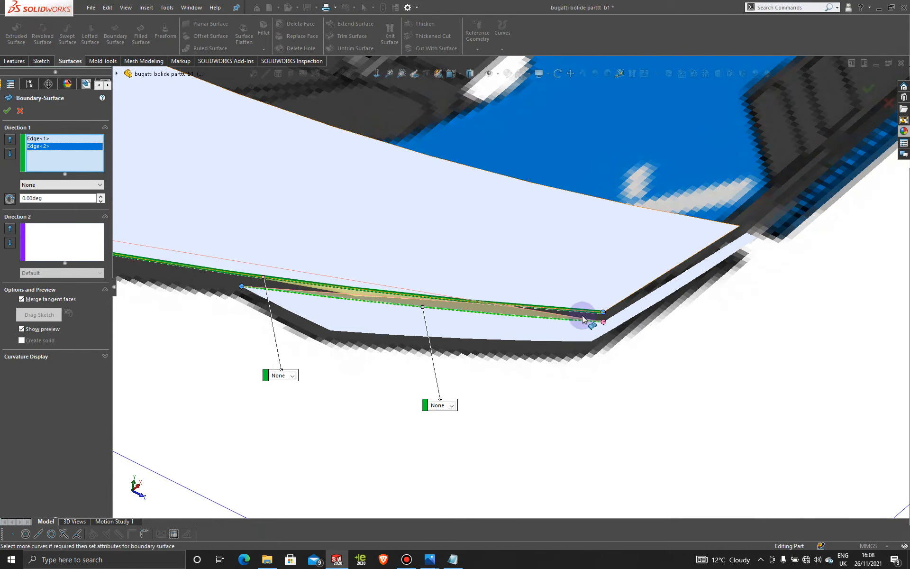
# Step: Flip the boundary connectors and slide the splitter edge's far connector along to just beyond the planar strip's inner tip
pyautogui.rightClick(605, 325)
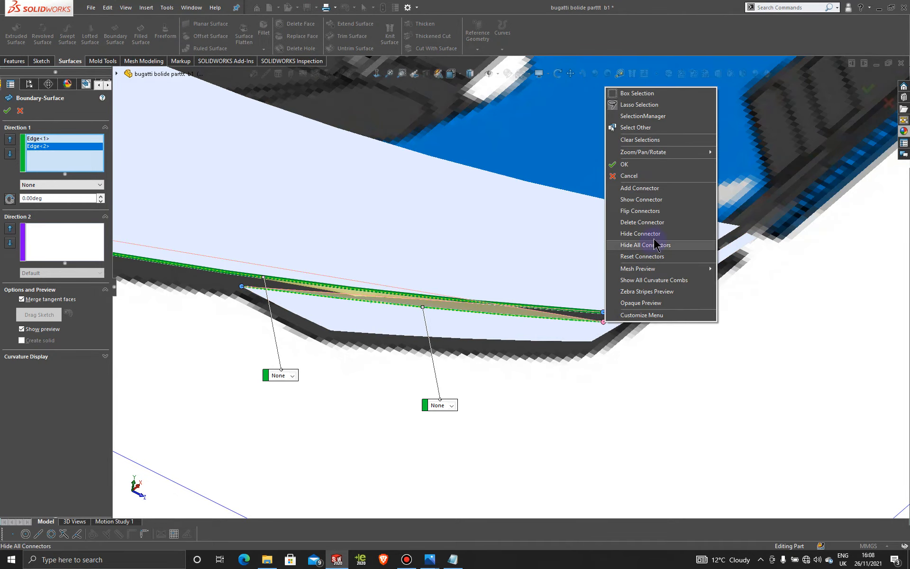
pyautogui.click(636, 212)
pyautogui.scroll(3, 335, 275)
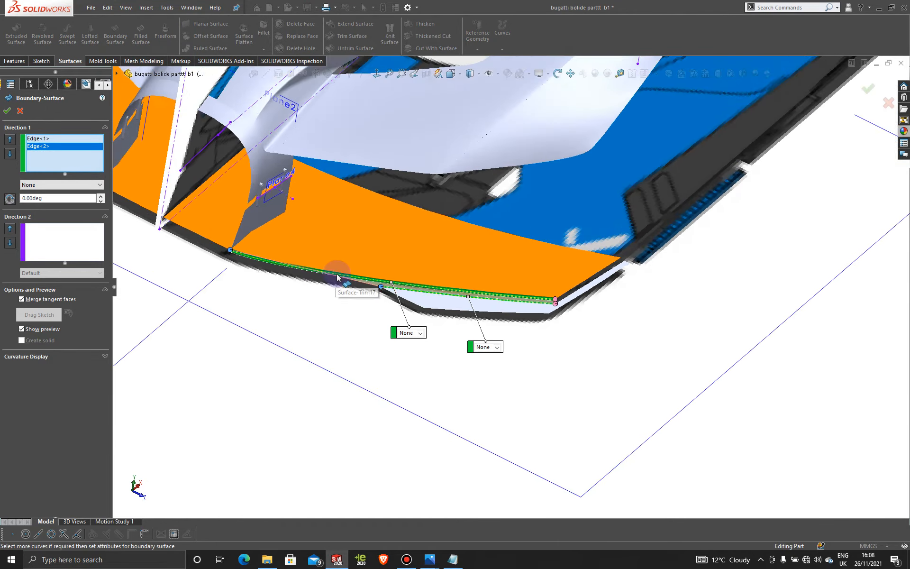
pyautogui.scroll(-4, 295, 267)
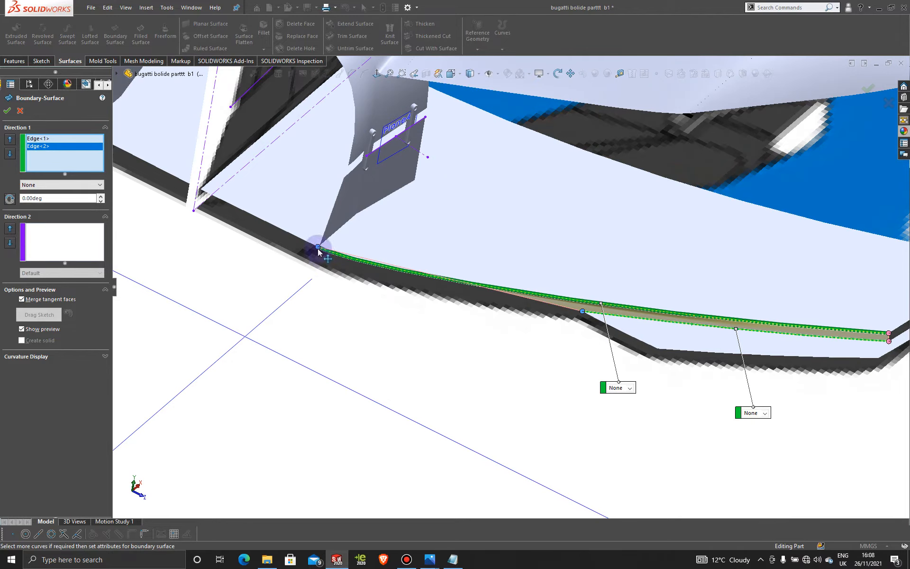
pyautogui.moveTo(317, 250); pyautogui.dragTo(544, 298)
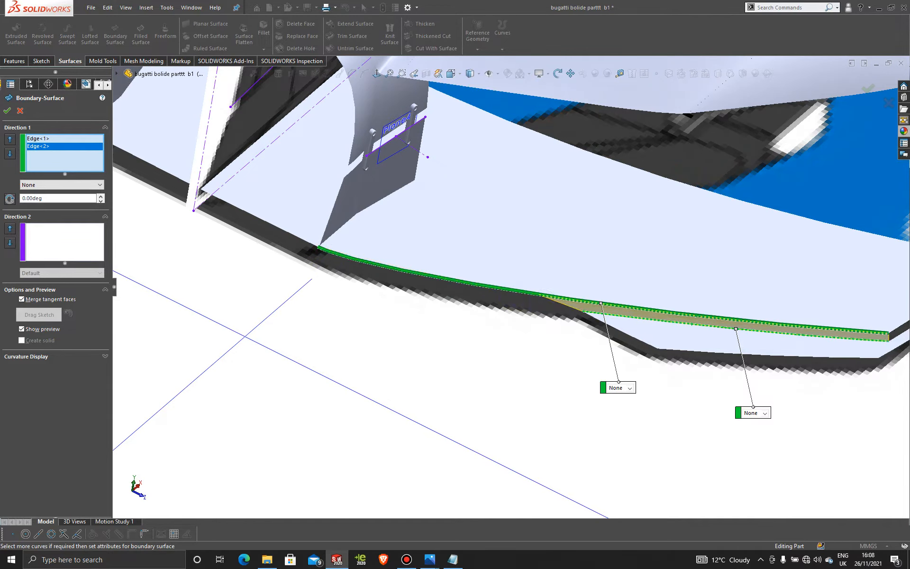
# Step: Set both boundary edges to Tangency To Face and create the boundary surface
pyautogui.moveTo(552, 306); pyautogui.dragTo(549, 353, button='middle')
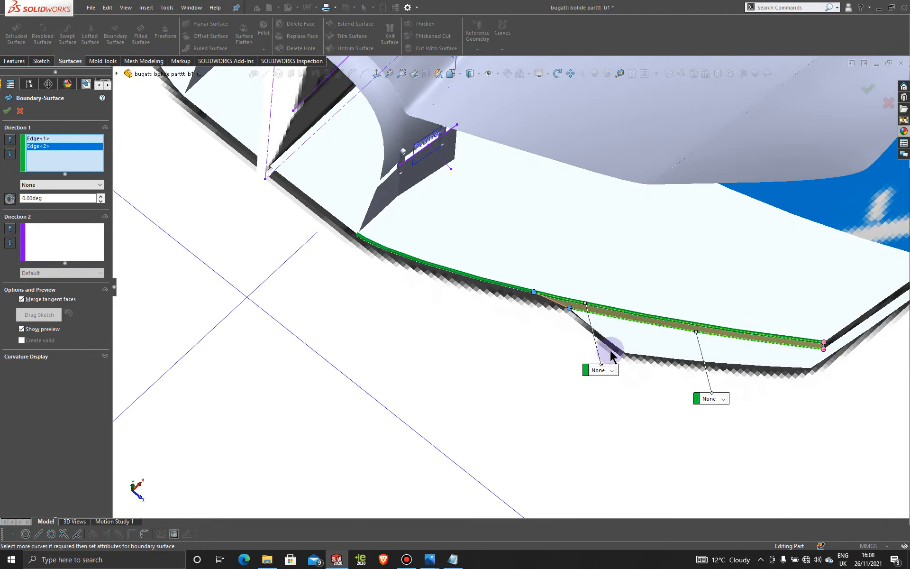
pyautogui.scroll(-5, 573, 317)
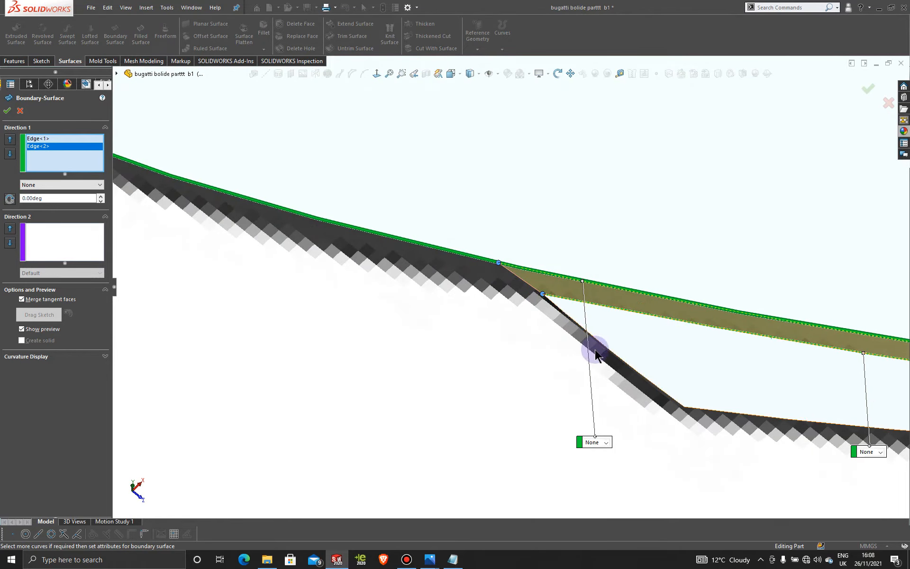
pyautogui.moveTo(593, 351); pyautogui.dragTo(551, 339, button='middle')
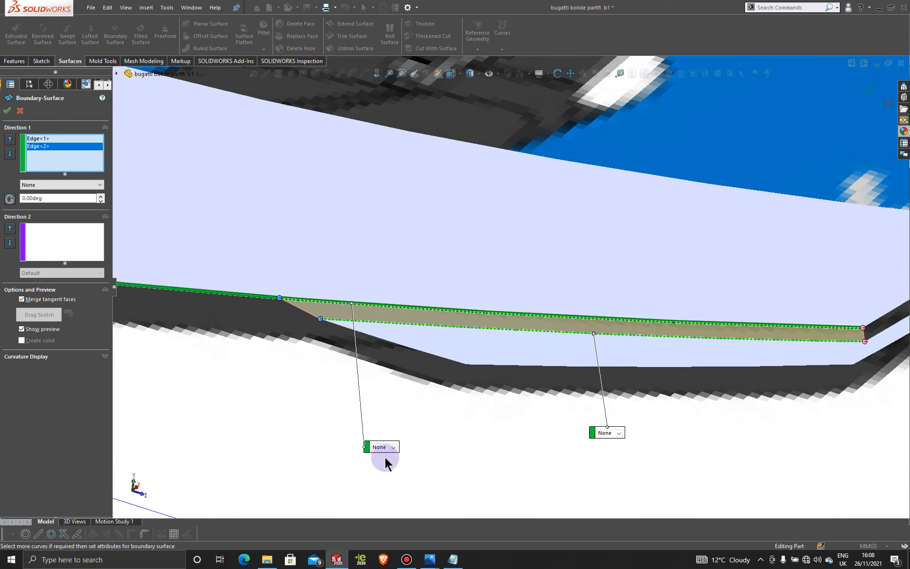
pyautogui.click(393, 448)
pyautogui.click(397, 468)
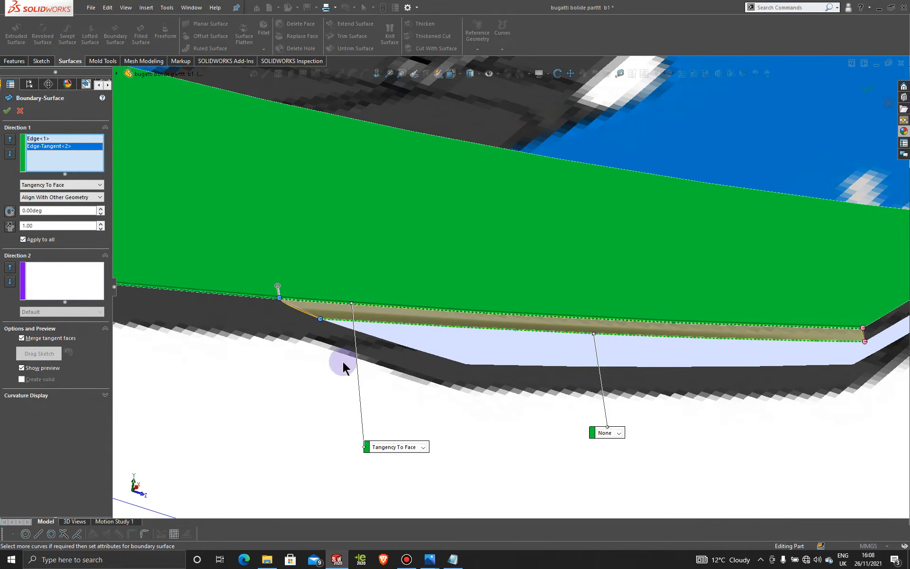
pyautogui.moveTo(343, 366); pyautogui.dragTo(405, 366, button='middle')
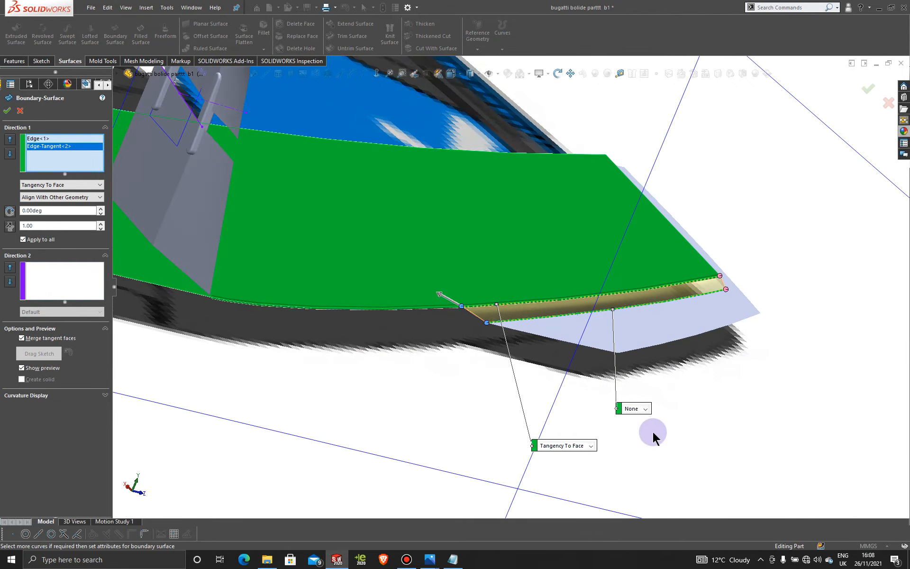
pyautogui.click(645, 409)
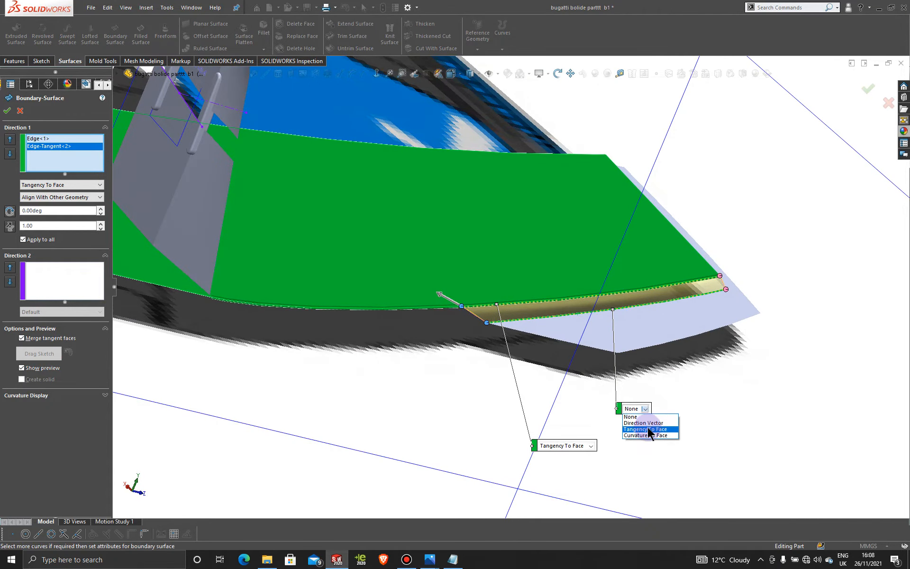
pyautogui.click(648, 428)
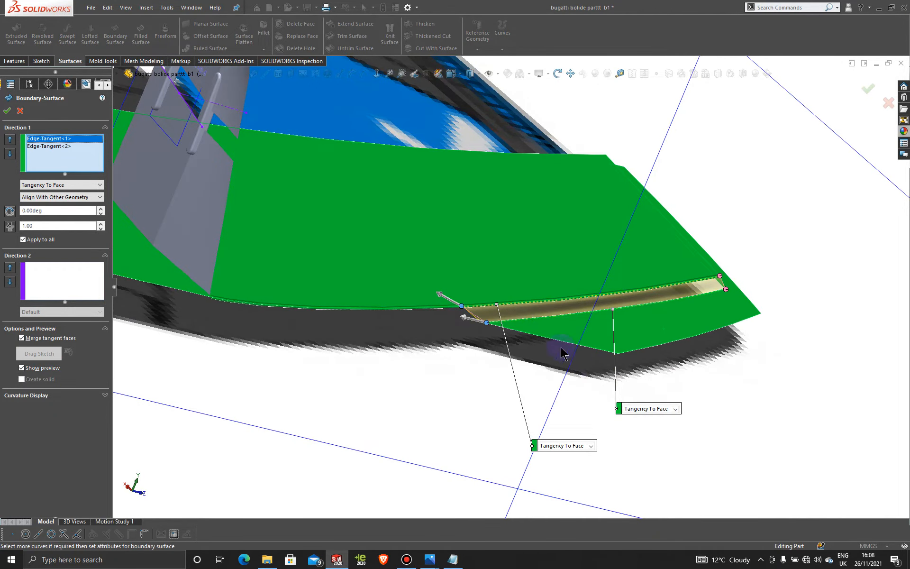
pyautogui.click(8, 110)
pyautogui.moveTo(548, 342); pyautogui.dragTo(427, 332, button='middle')
pyautogui.click(116, 36)
pyautogui.click(611, 317)
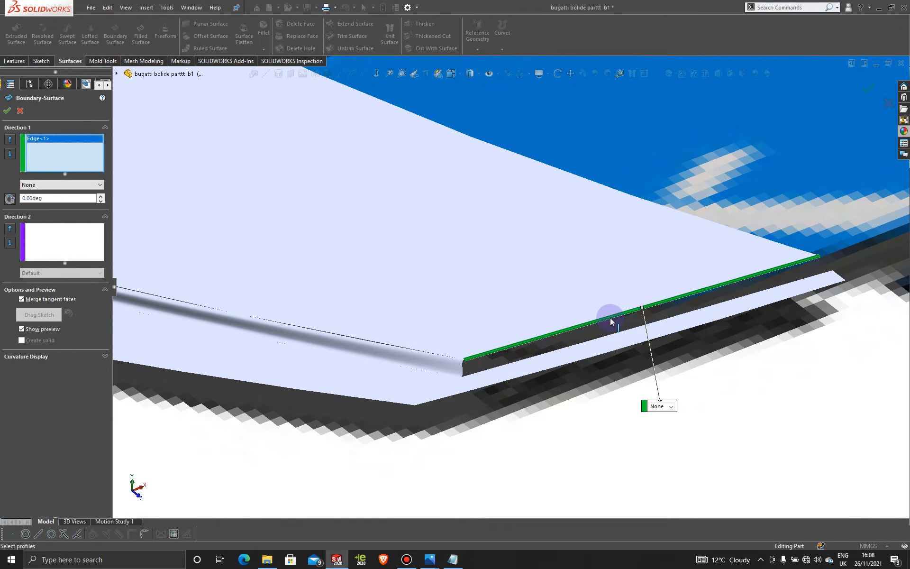
pyautogui.click(616, 332)
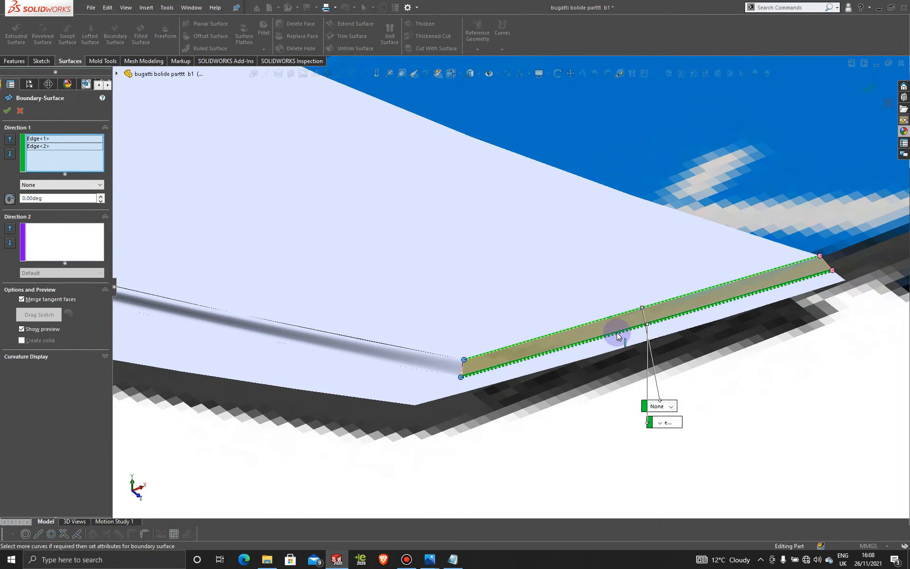
pyautogui.moveTo(655, 401); pyautogui.dragTo(585, 274)
pyautogui.click(607, 272)
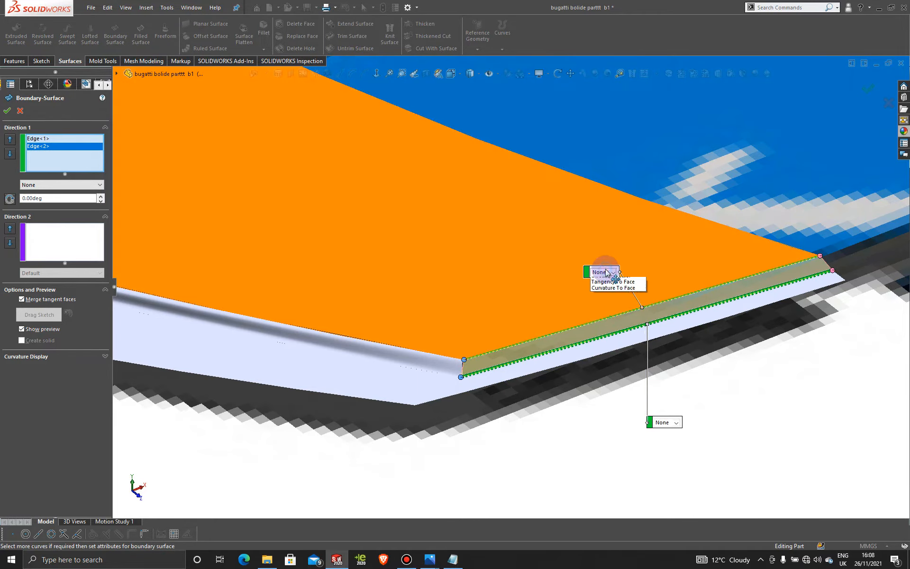
pyautogui.click(614, 292)
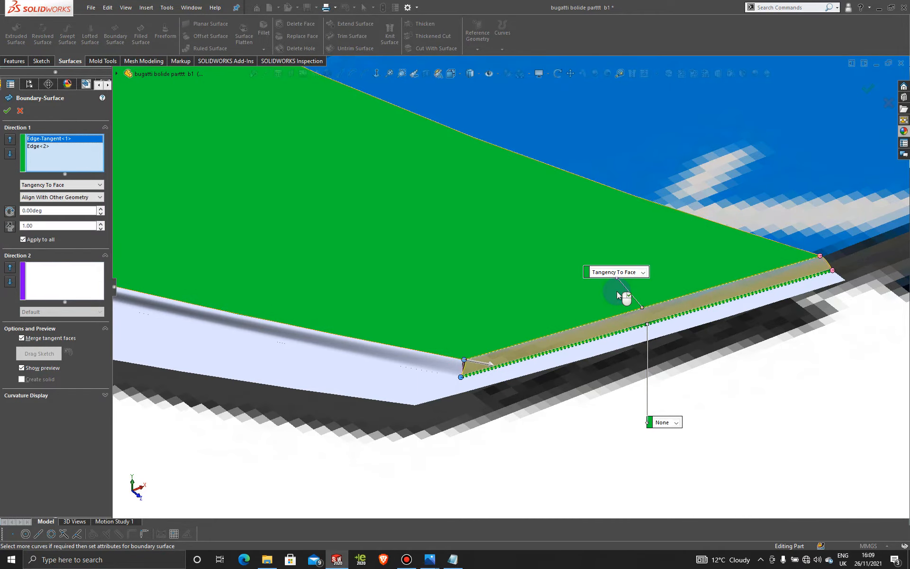
pyautogui.click(676, 423)
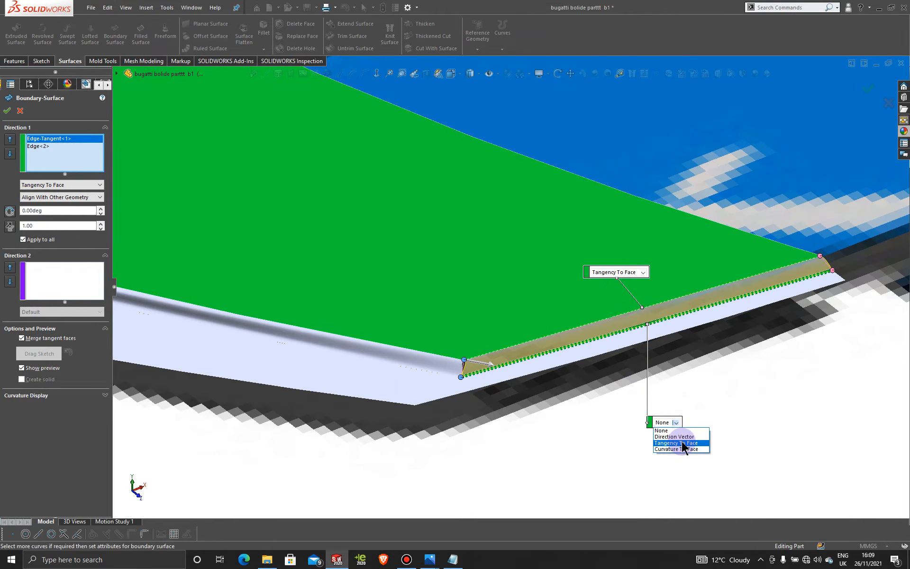
pyautogui.click(683, 443)
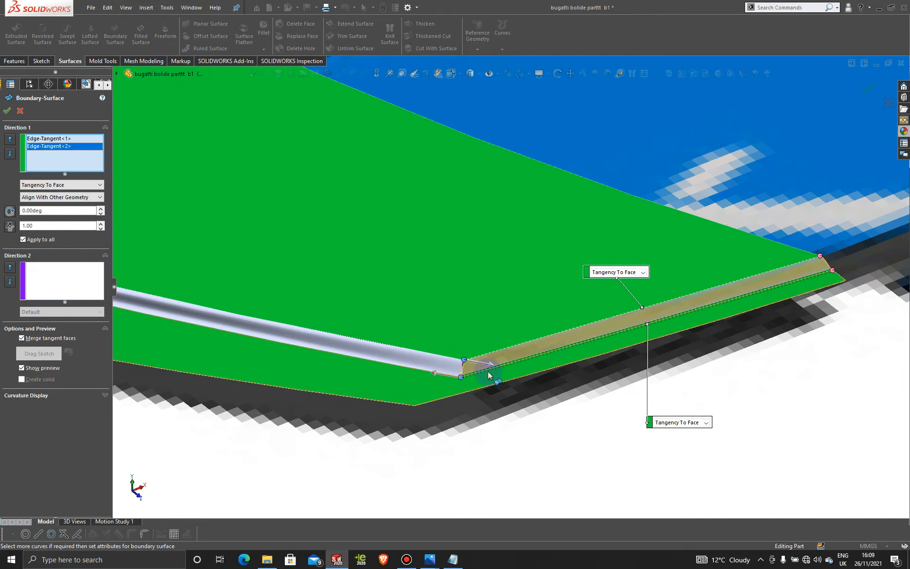
pyautogui.scroll(-6, 490, 374)
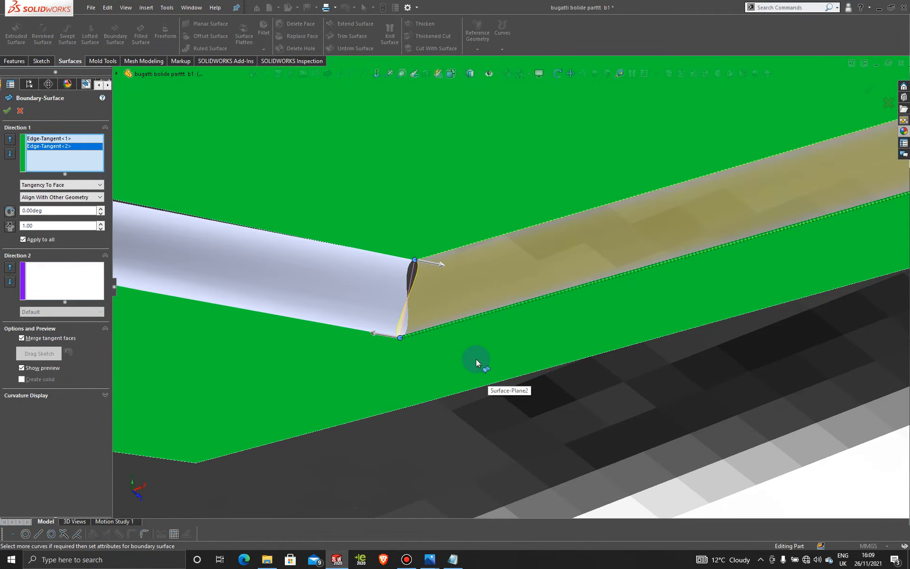
pyautogui.moveTo(467, 329)
pyautogui.mouseDown(button='middle')
pyautogui.moveTo(546, 318)
pyautogui.moveTo(528, 360)
pyautogui.moveTo(482, 398)
pyautogui.moveTo(435, 398)
pyautogui.moveTo(459, 405)
pyautogui.moveTo(533, 362)
pyautogui.moveTo(532, 311)
pyautogui.moveTo(513, 318)
pyautogui.moveTo(524, 332)
pyautogui.moveTo(469, 350)
pyautogui.moveTo(508, 371)
pyautogui.moveTo(487, 368)
pyautogui.mouseUp(button='middle')
pyautogui.scroll(6, 487, 368)
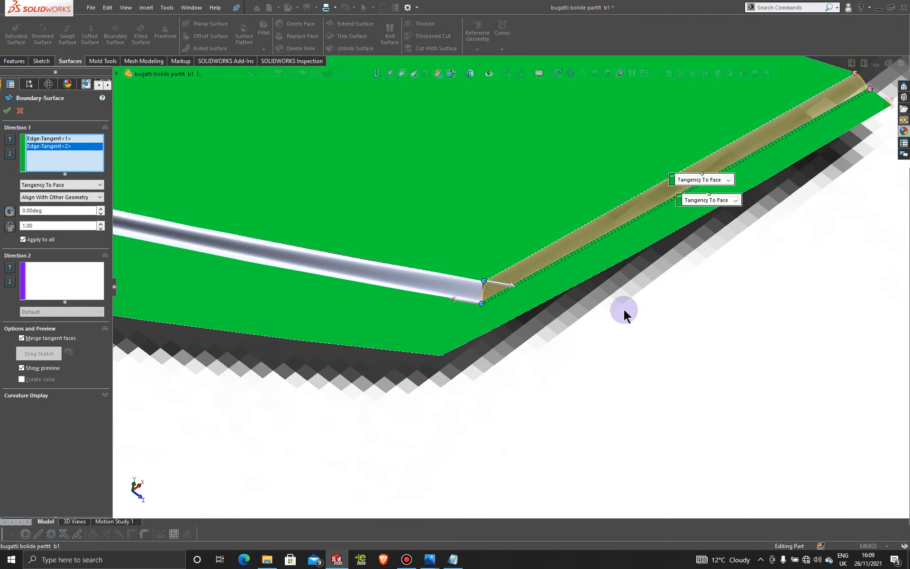
pyautogui.click(20, 112)
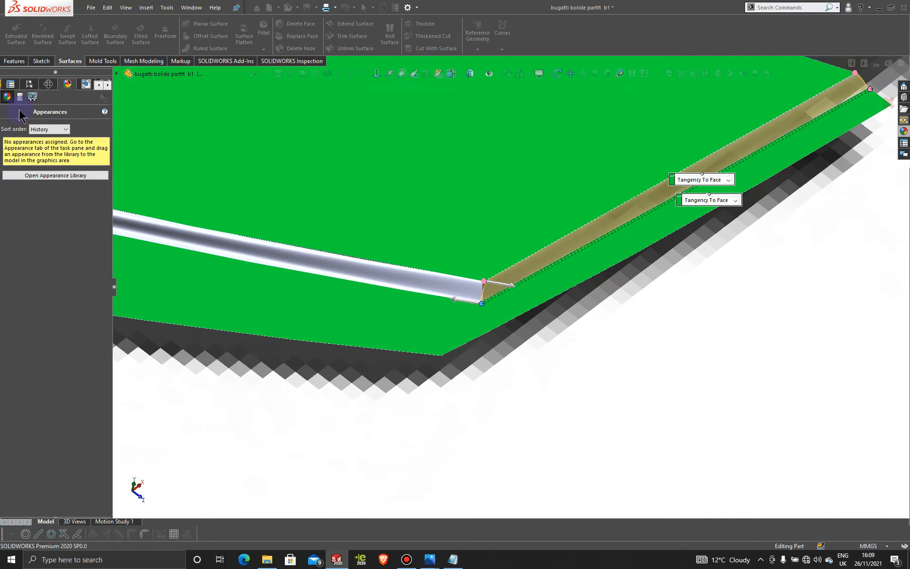
# Step: Delete the tangent boundary surface between the planar strip and the splitter's long front edge
pyautogui.rightClick(453, 292)
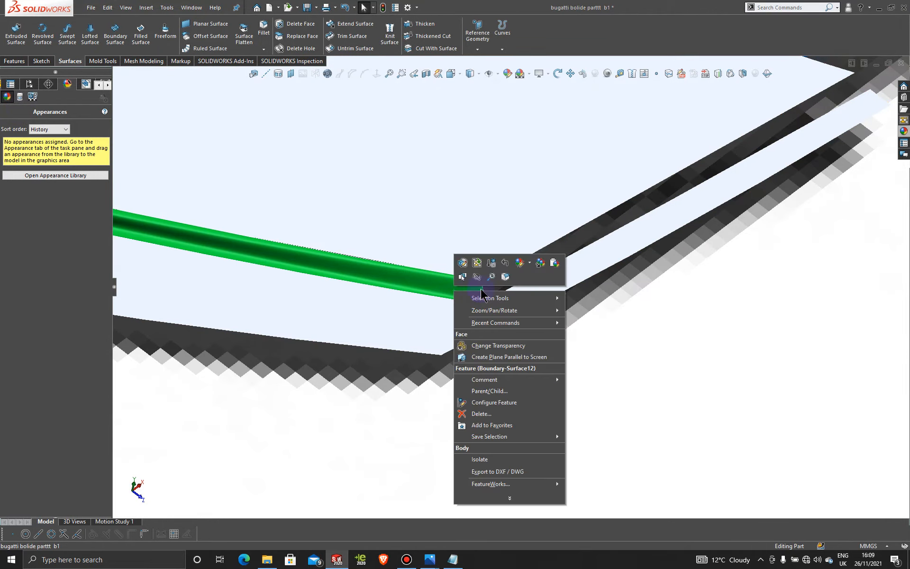
pyautogui.click(484, 414)
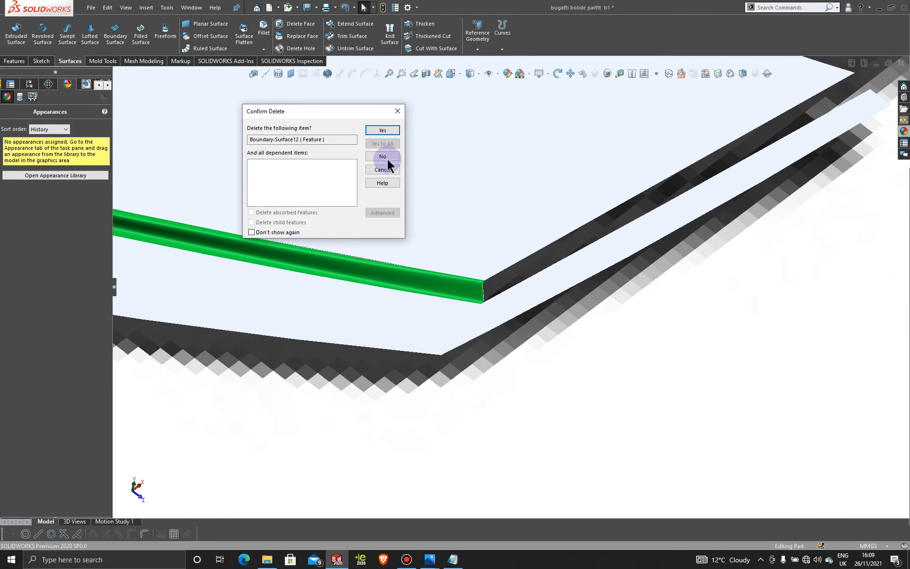
pyautogui.click(382, 130)
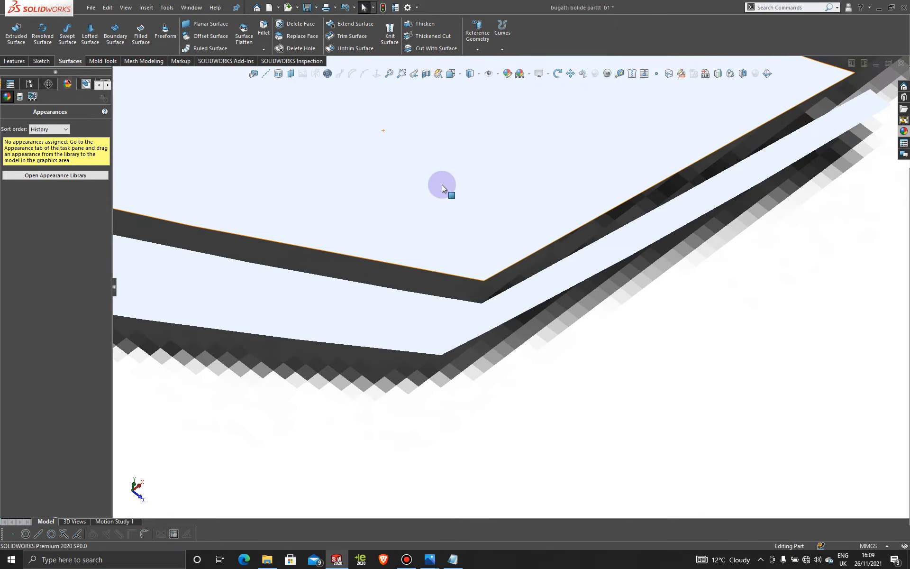
# Step: Start a boundary surface between the splitter's long front edge and the planar strip's long inner edge, and flip its connectors
pyautogui.scroll(-3, 440, 186)
pyautogui.scroll(3, 436, 189)
pyautogui.scroll(-2, 327, 221)
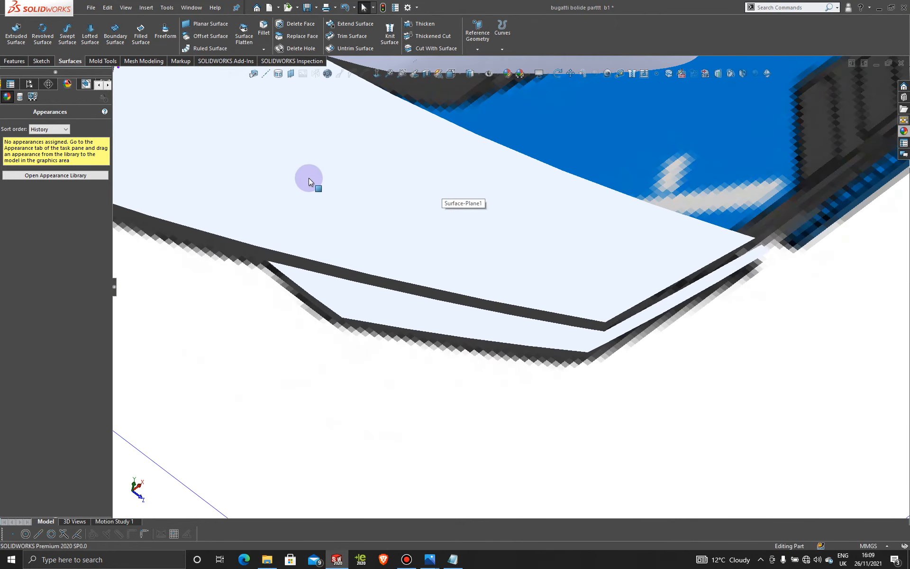
pyautogui.click(360, 271)
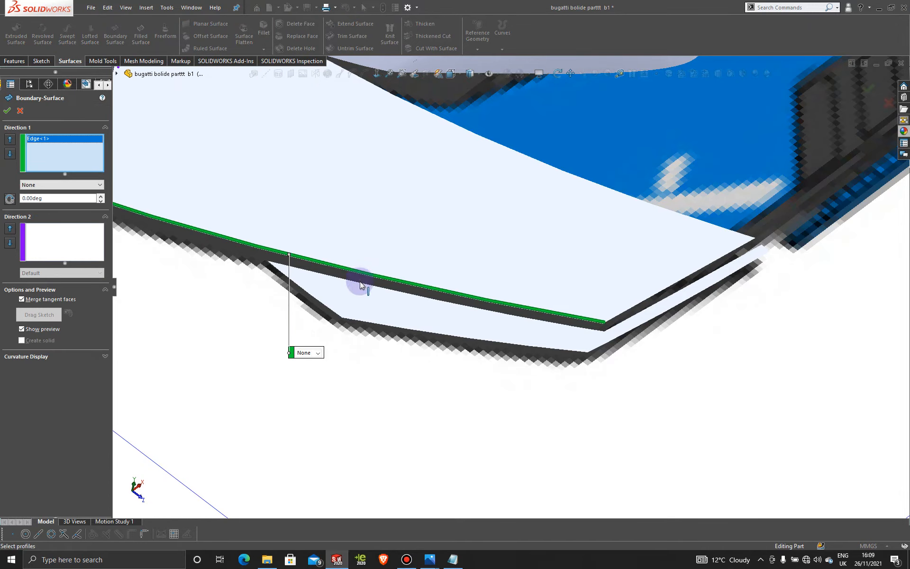
pyautogui.click(360, 282)
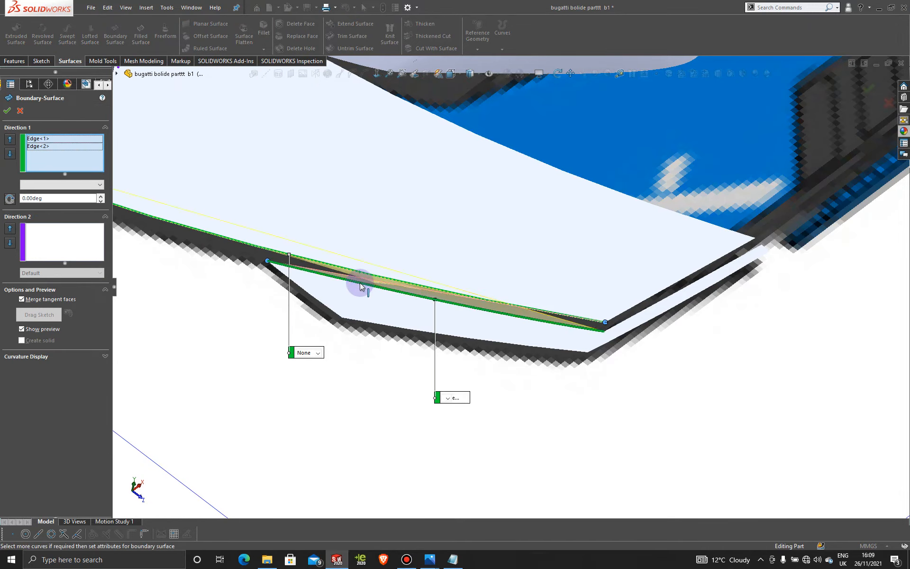
pyautogui.rightClick(605, 337)
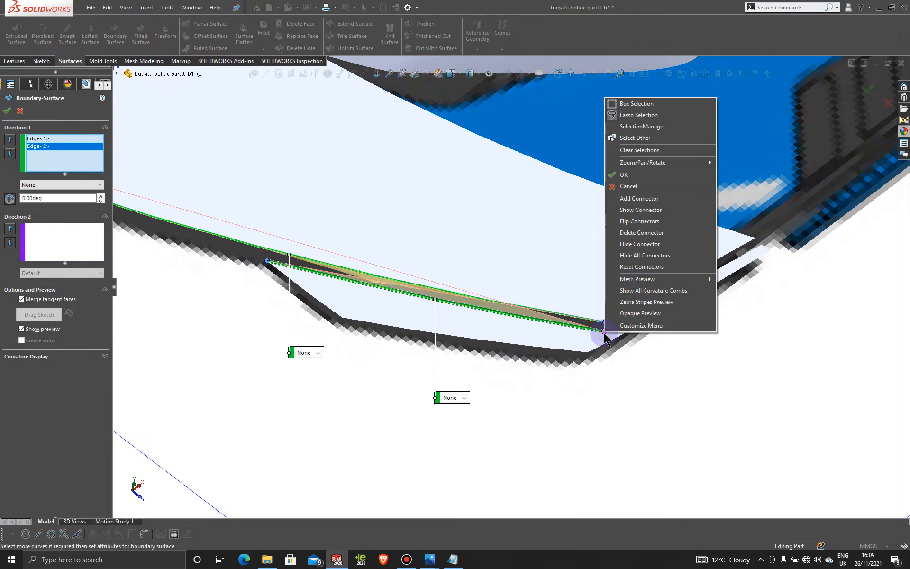
pyautogui.click(641, 223)
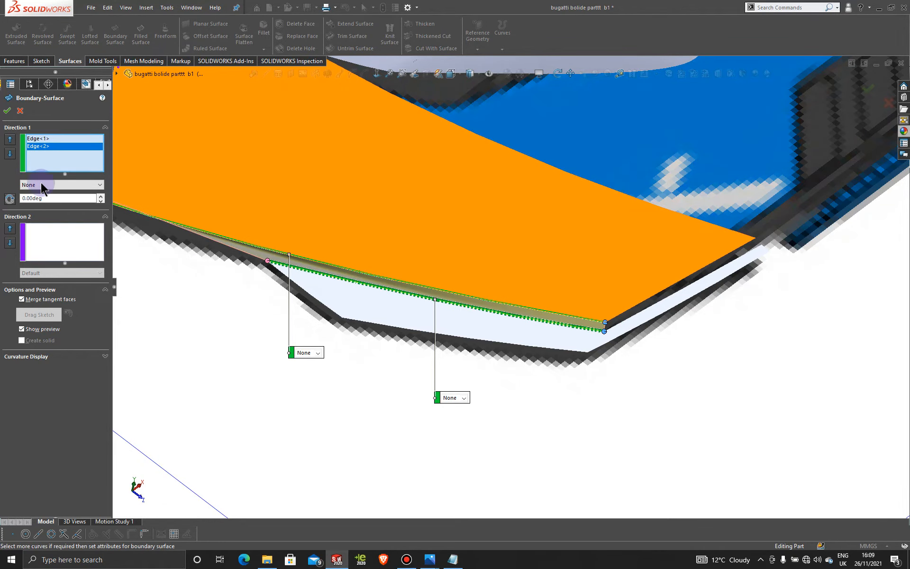
# Step: Slide the splitter edge's far connector to just beyond the planar strip's inner tip and create the boundary surface with both edges at None
pyautogui.scroll(3, 171, 233)
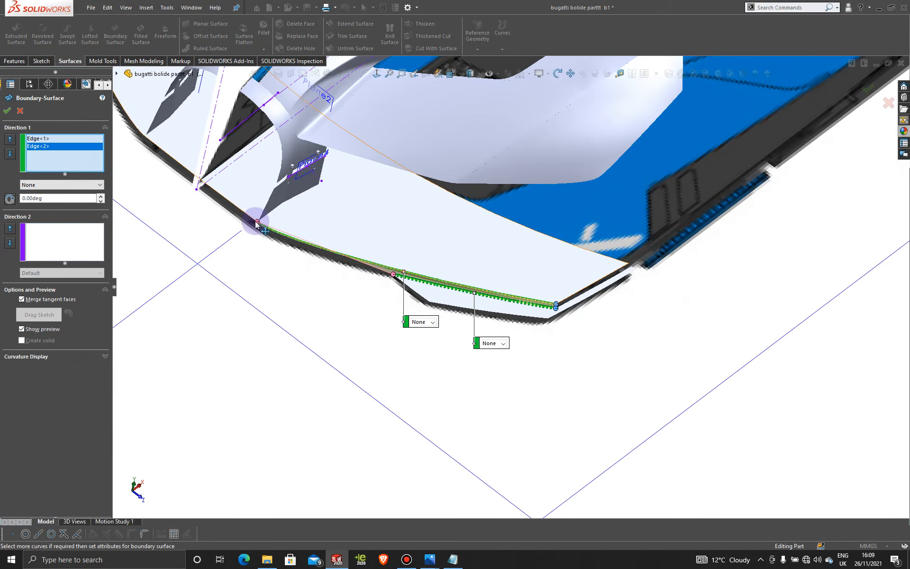
pyautogui.scroll(-3, 402, 279)
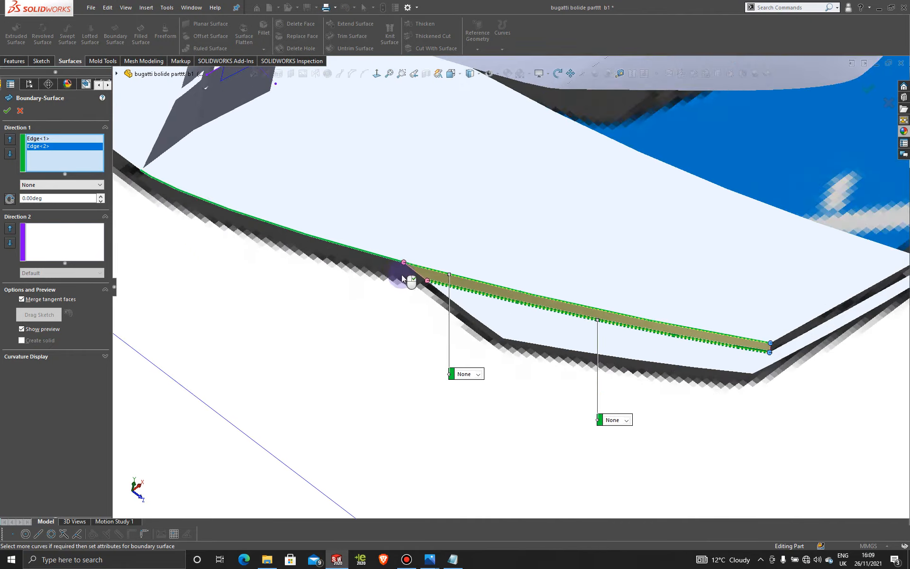
pyautogui.scroll(-3, 402, 279)
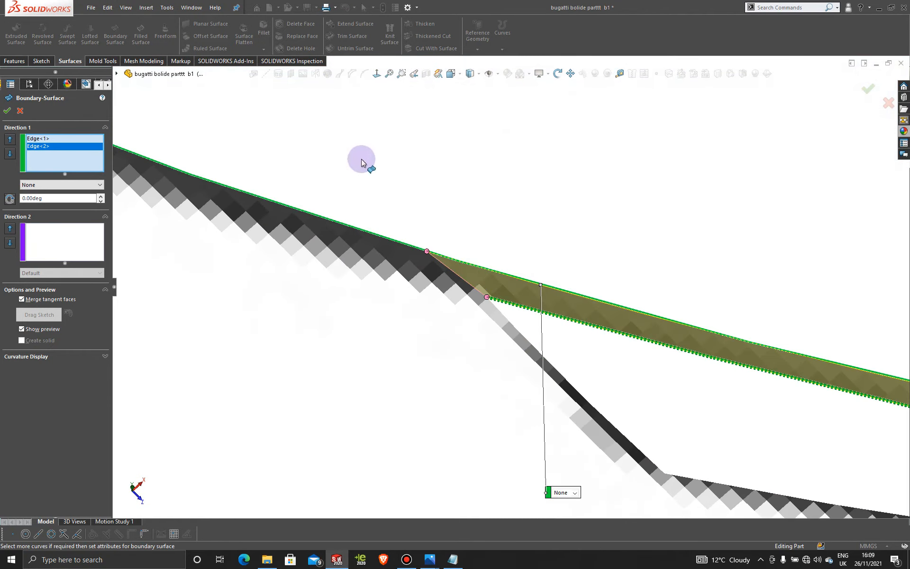
pyautogui.scroll(5, 534, 329)
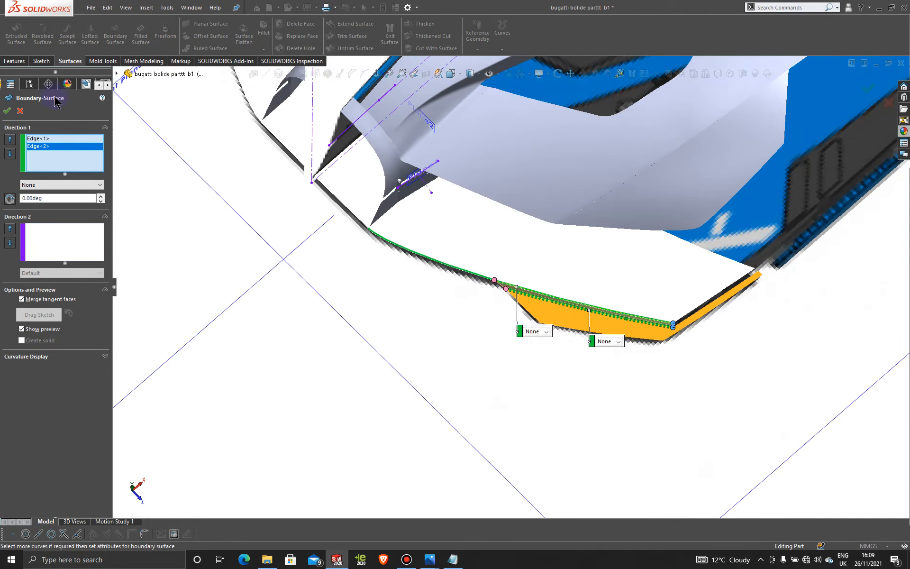
pyautogui.click(7, 111)
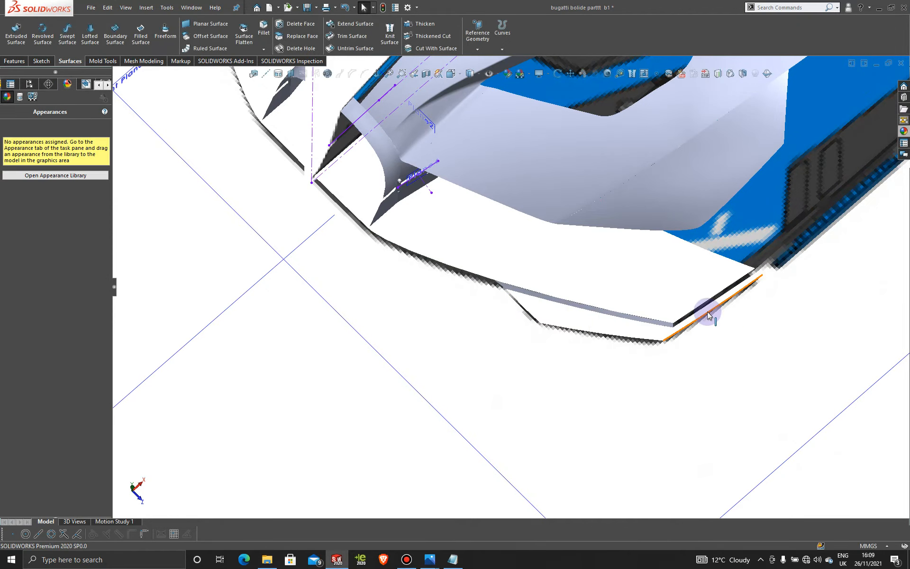
# Step: Create a boundary surface between the splitter's outer side edge and the planar strip's facing side edge, with both edges at None
pyautogui.scroll(-5, 709, 314)
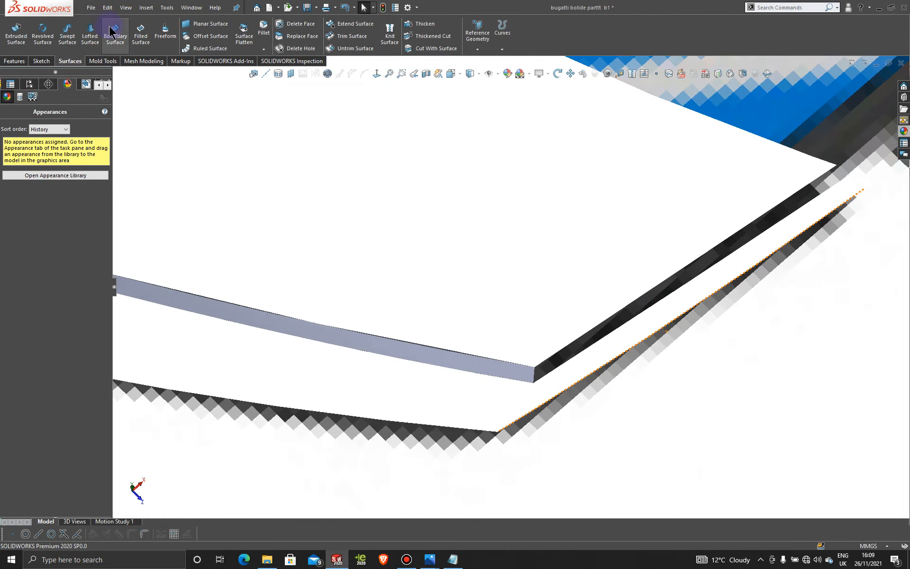
pyautogui.click(109, 33)
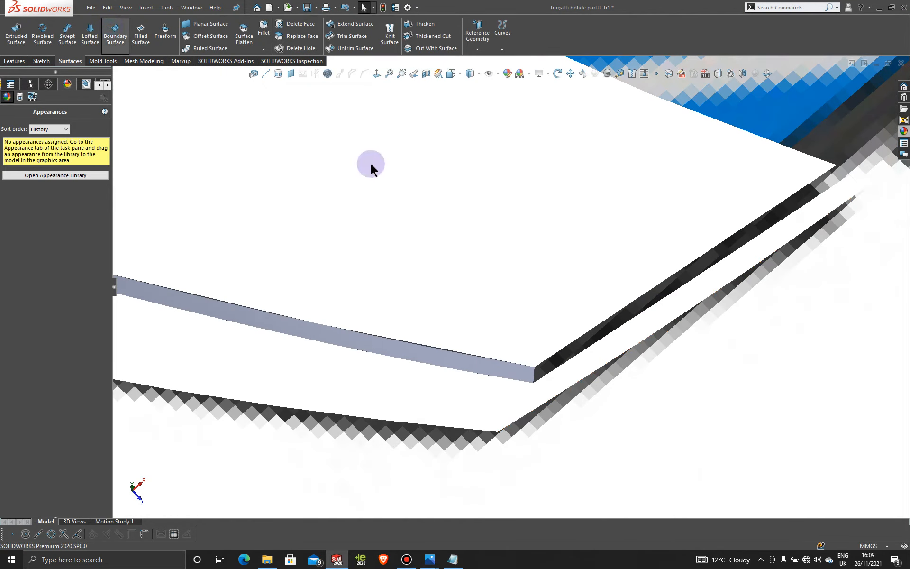
pyautogui.click(612, 321)
pyautogui.click(617, 326)
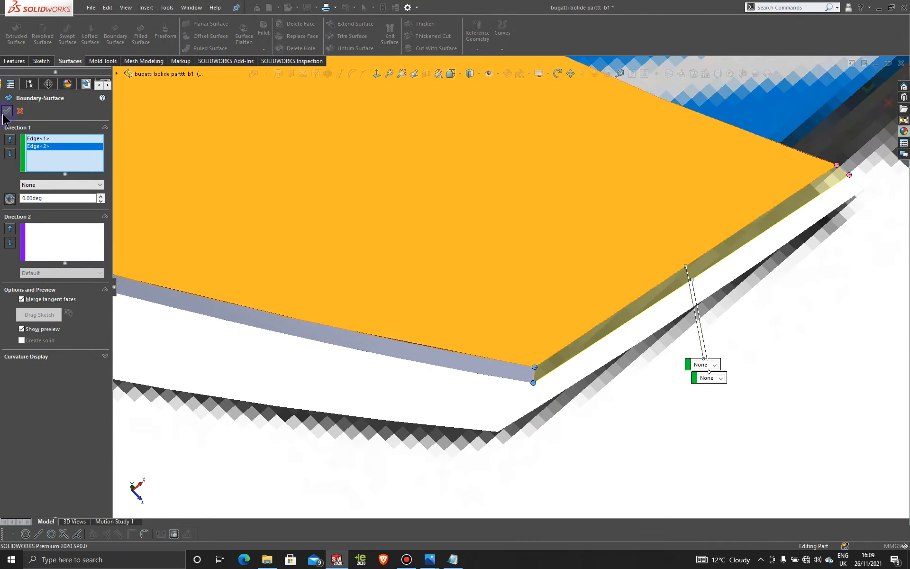
pyautogui.click(7, 111)
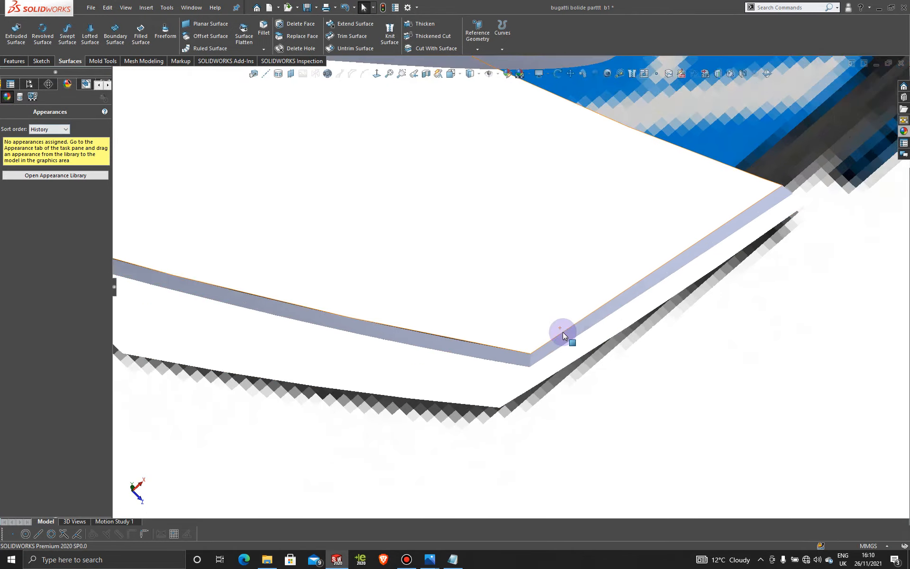
# Step: Start a body mirror about the Front Plane
pyautogui.scroll(5, 562, 332)
pyautogui.moveTo(433, 337); pyautogui.dragTo(450, 280, button='middle')
pyautogui.scroll(4, 563, 294)
pyautogui.moveTo(522, 303); pyautogui.dragTo(545, 299, button='middle')
pyautogui.click(15, 61)
pyautogui.click(345, 49)
pyautogui.click(480, 222)
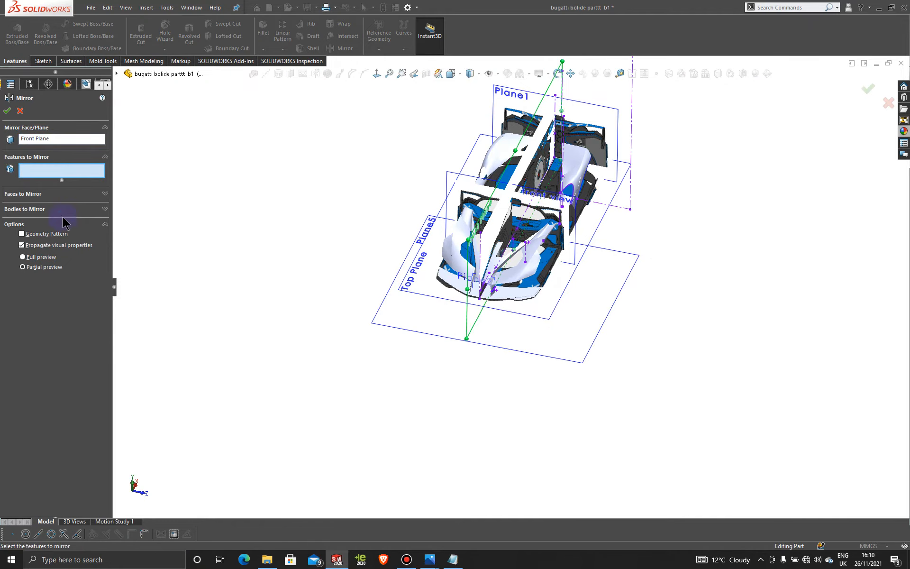
pyautogui.click(104, 208)
# Step: Mirror the splitter corner's planar strip and both of its boundary surfaces to the other side of the car
pyautogui.scroll(-8, 538, 331)
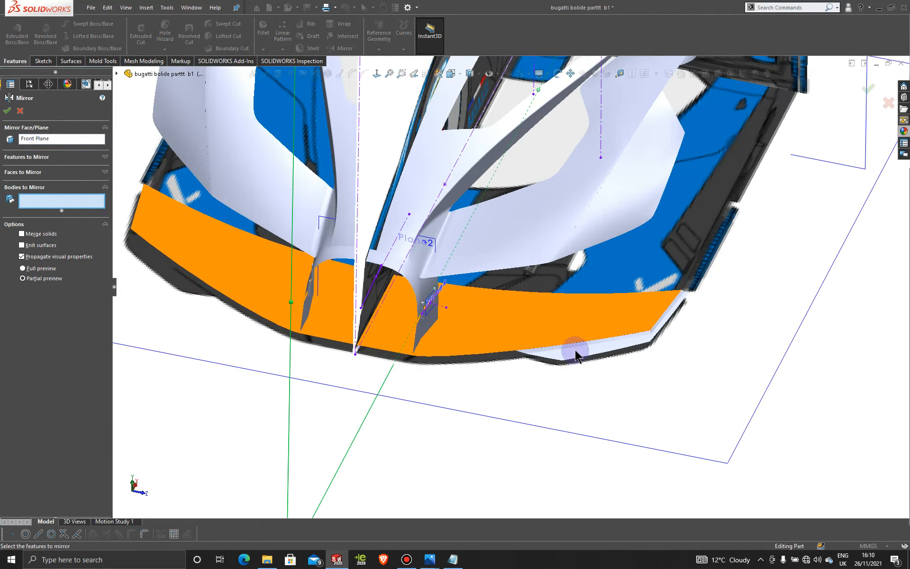
pyautogui.click(575, 351)
pyautogui.click(571, 350)
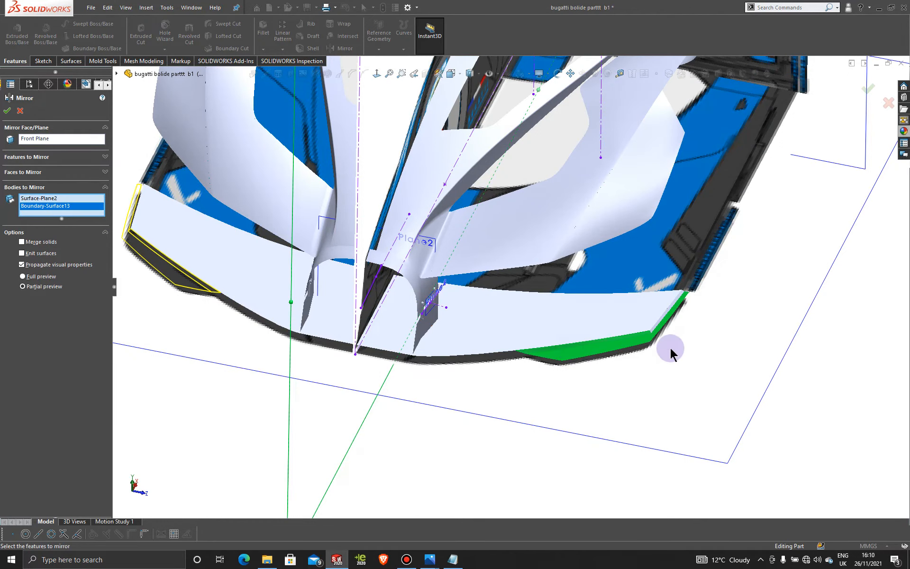
pyautogui.scroll(-3, 671, 342)
pyautogui.click(639, 315)
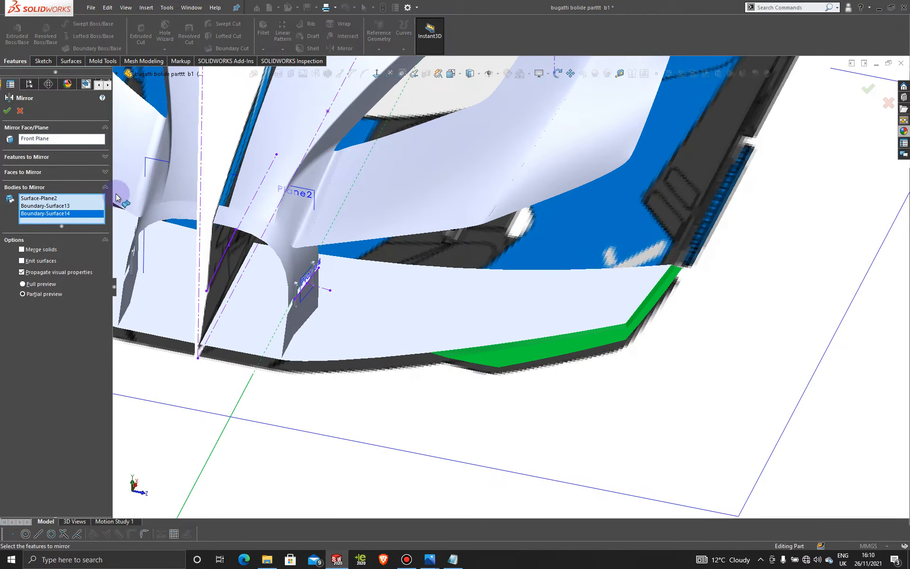
pyautogui.click(7, 113)
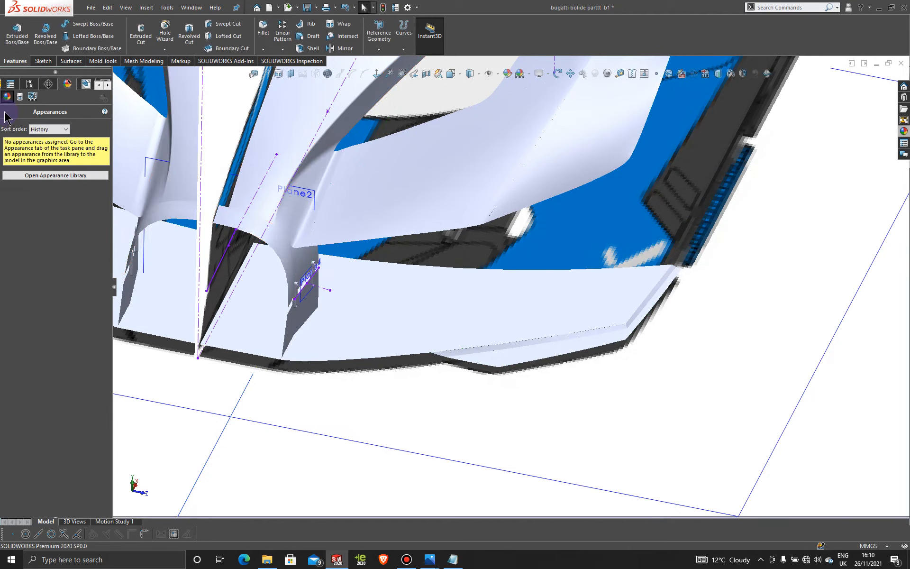
# Step: Knit the splitter corner's planar strip and its two boundary surfaces to the upper splitter surface, without creating a solid or merging entities
pyautogui.scroll(3, 558, 345)
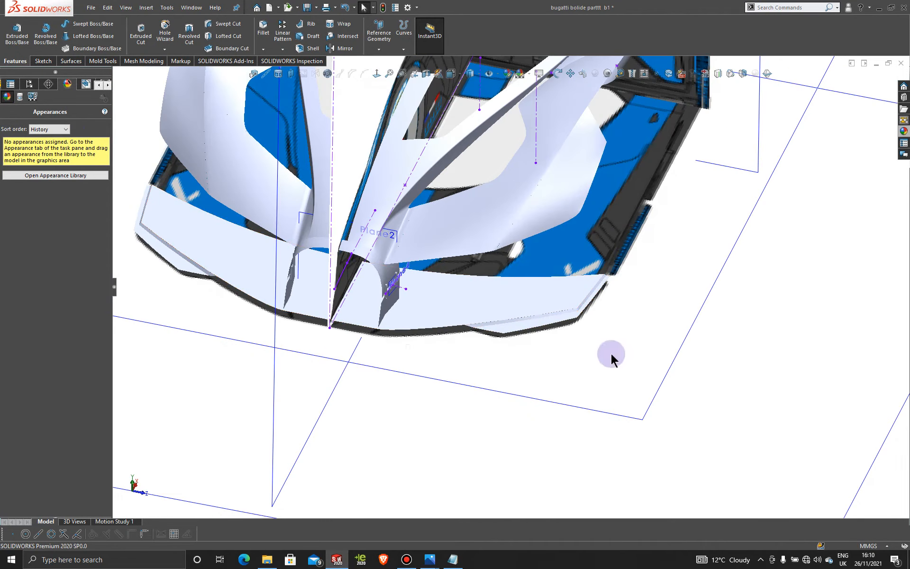
pyautogui.scroll(-4, 611, 358)
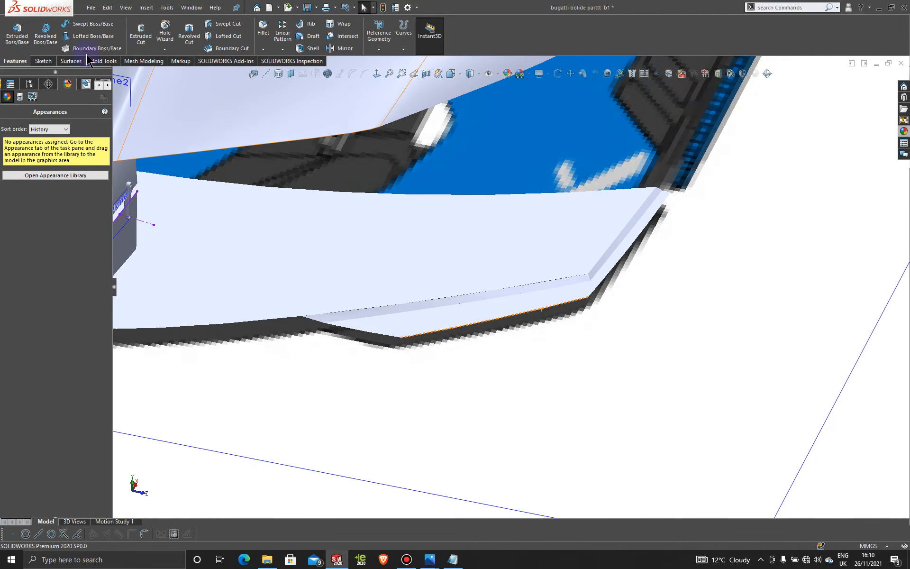
pyautogui.click(71, 60)
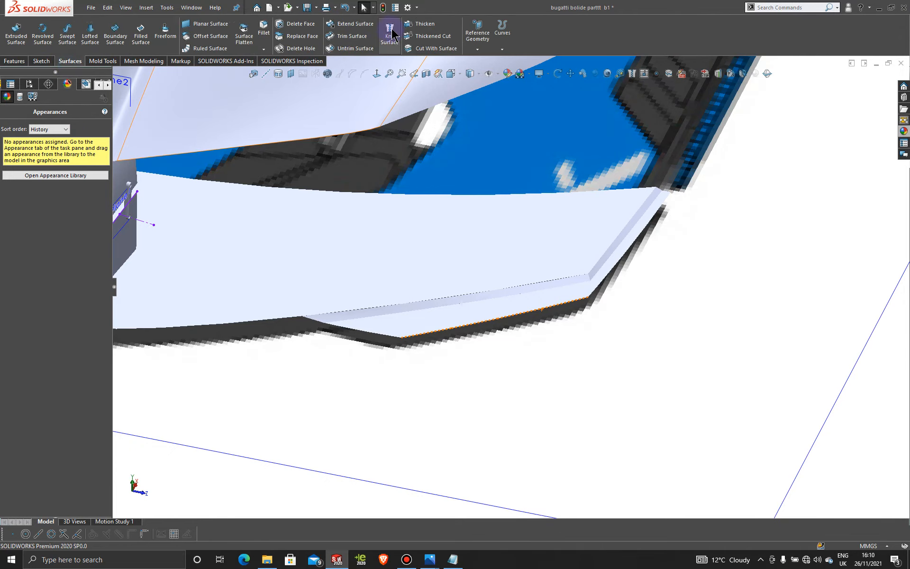
pyautogui.click(389, 34)
pyautogui.click(538, 298)
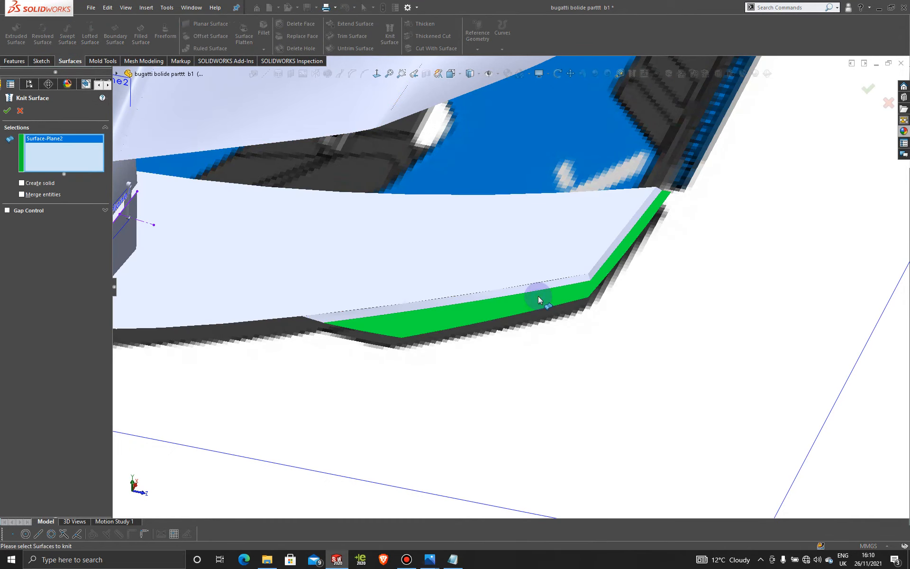
pyautogui.click(543, 296)
pyautogui.click(598, 273)
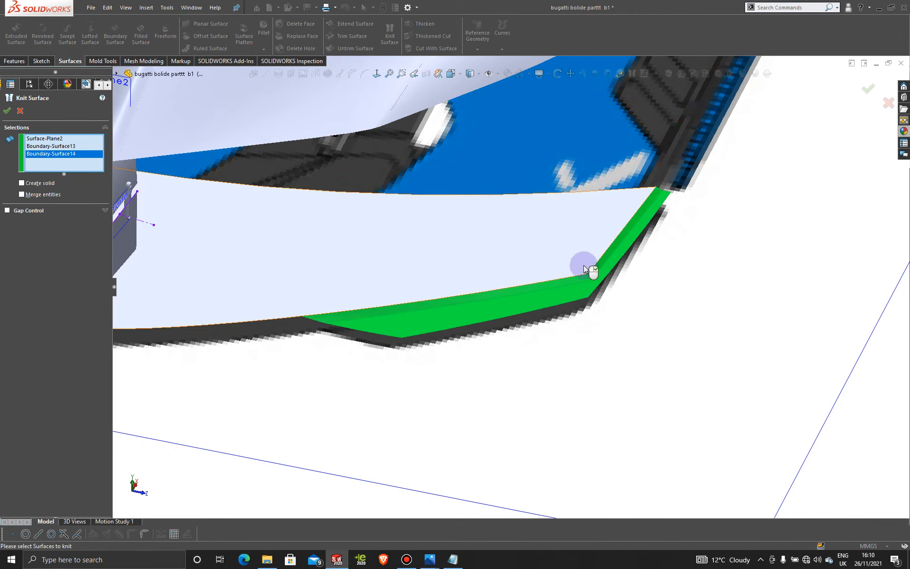
pyautogui.click(584, 265)
pyautogui.scroll(-10, 233, 213)
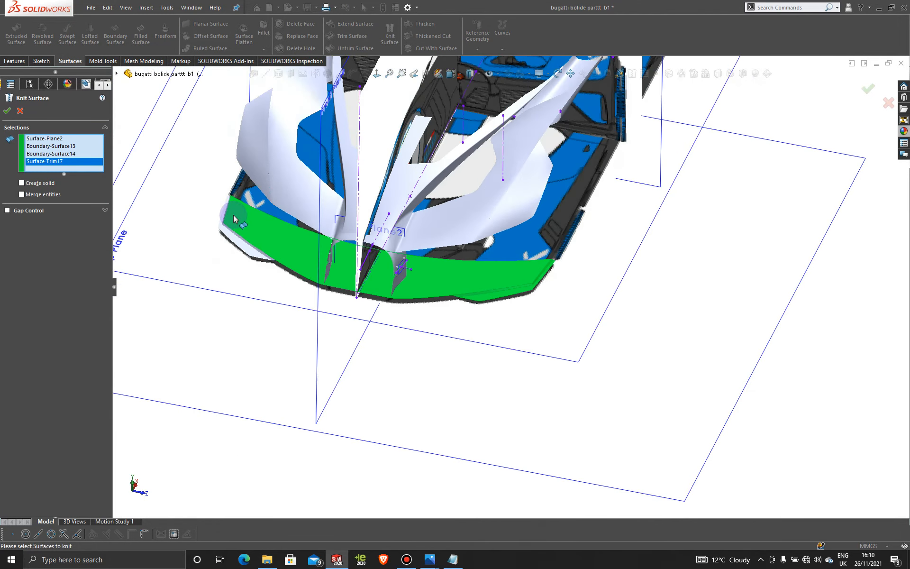
pyautogui.click(7, 111)
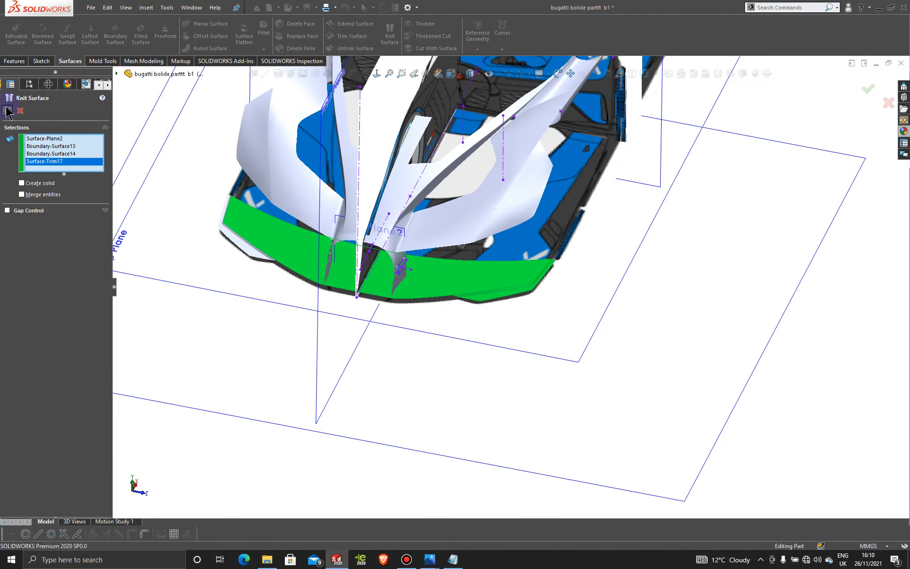
# Step: Knit the mirrored corner's planar strip and both mirrored boundary surfaces to the already knitted splitter surface
pyautogui.scroll(5, 245, 233)
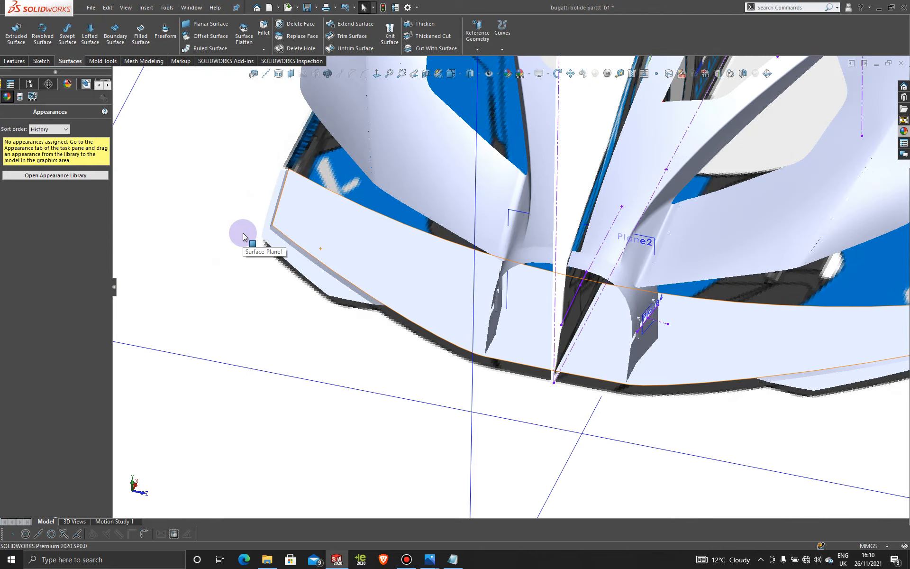
pyautogui.click(390, 34)
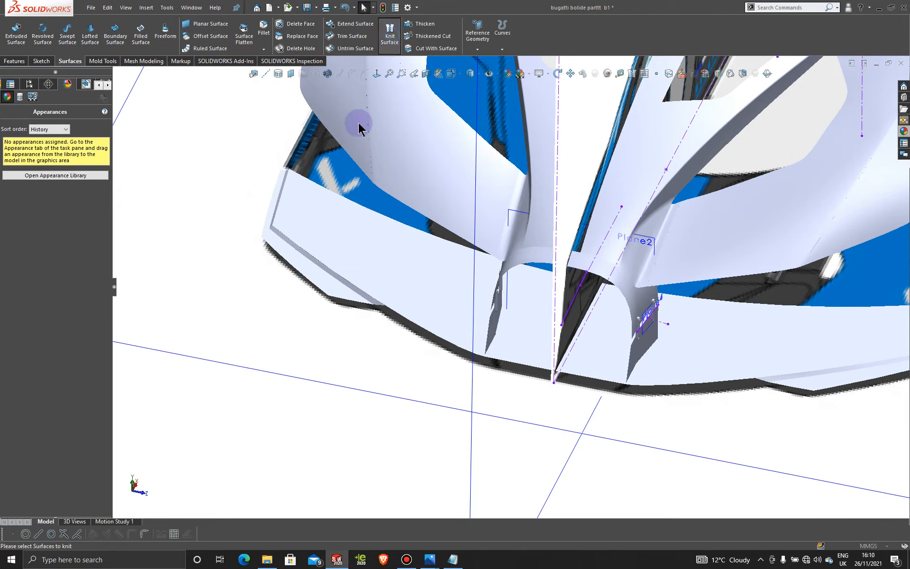
pyautogui.click(323, 268)
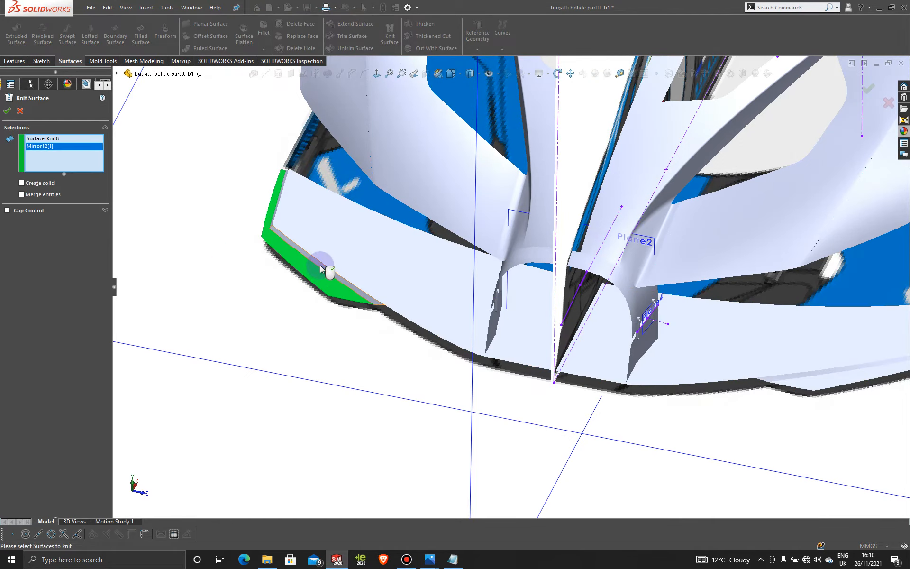
pyautogui.click(321, 269)
pyautogui.moveTo(285, 214); pyautogui.dragTo(294, 233, button='middle')
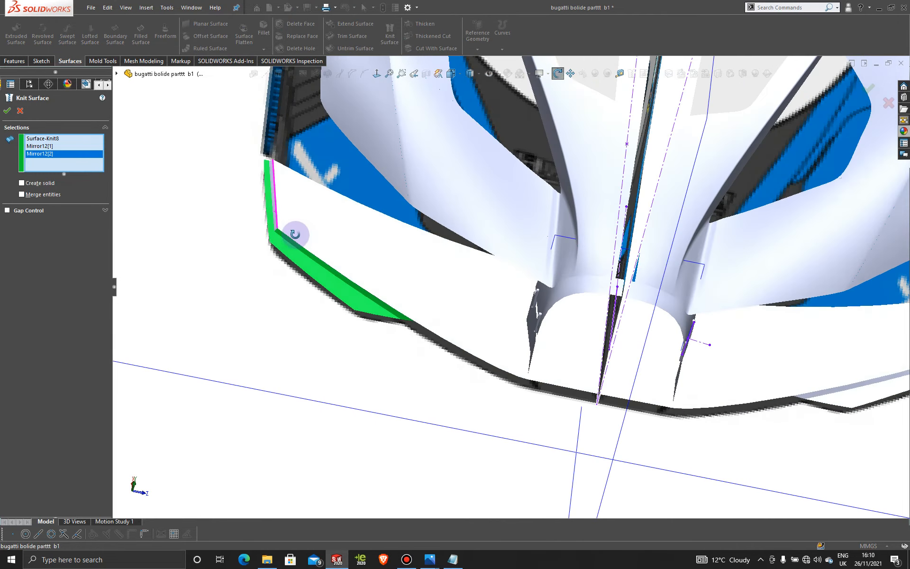
pyautogui.click(274, 208)
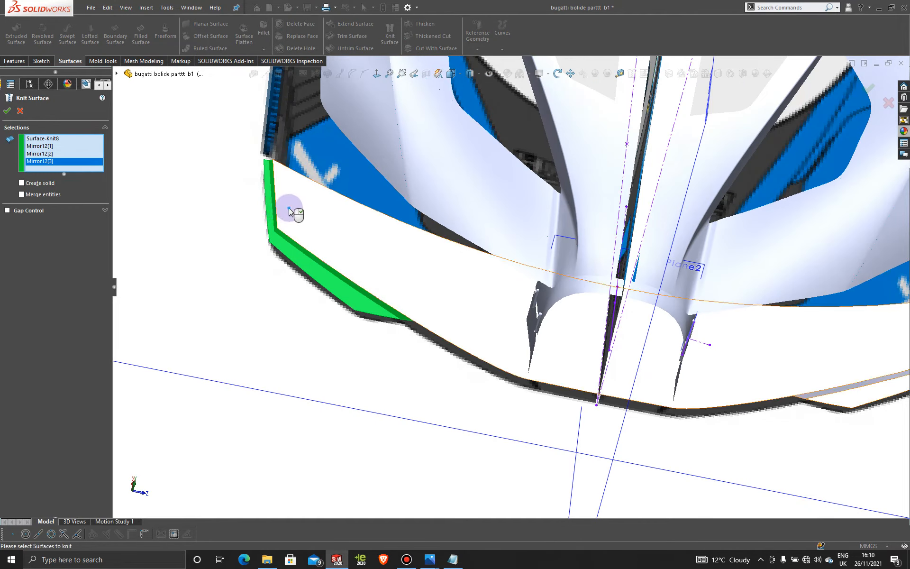
pyautogui.click(7, 110)
# Step: Examine the knitted front splitter and both of its outer corners from several angles
pyautogui.moveTo(138, 144); pyautogui.dragTo(491, 316, button='middle')
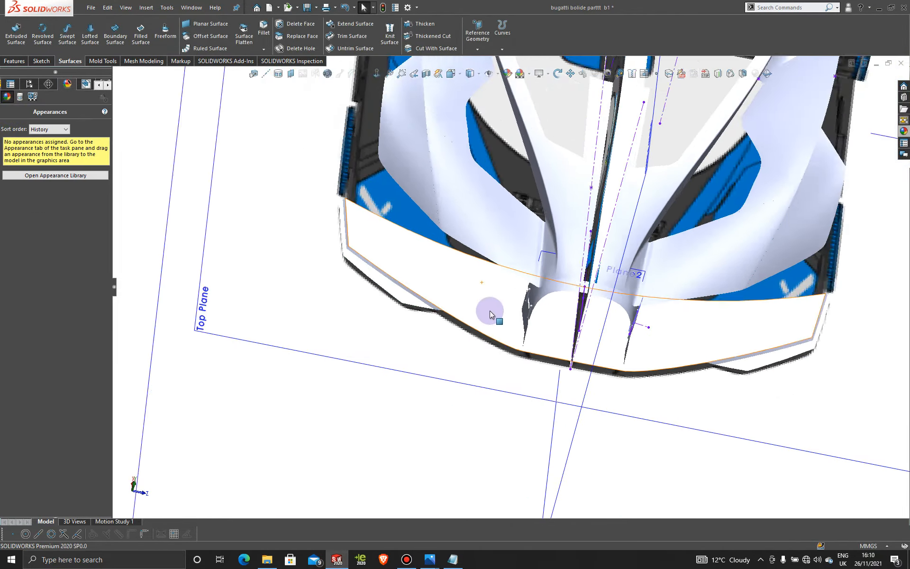
pyautogui.scroll(4, 527, 308)
pyautogui.moveTo(569, 309); pyautogui.dragTo(541, 285, button='middle')
pyautogui.scroll(-5, 677, 303)
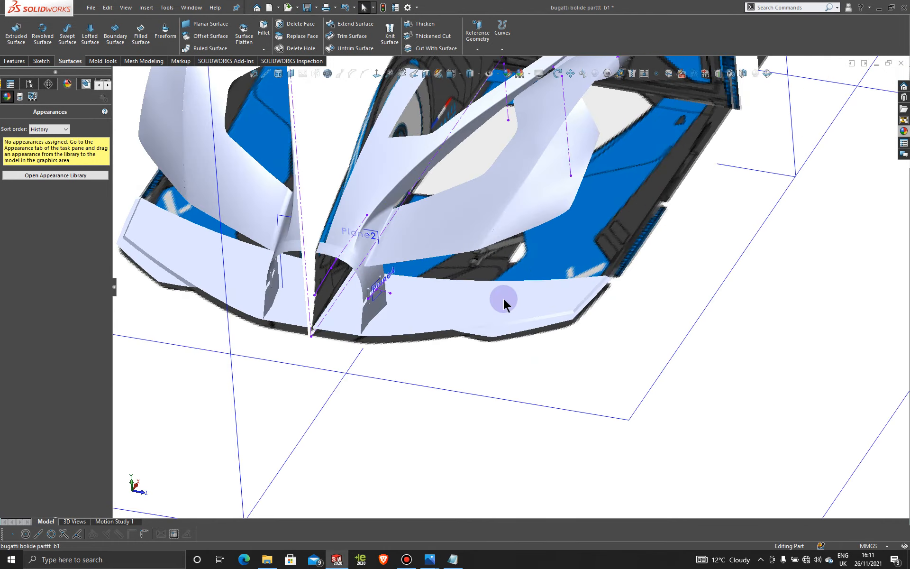
pyautogui.scroll(-3, 504, 298)
pyautogui.scroll(3, 376, 344)
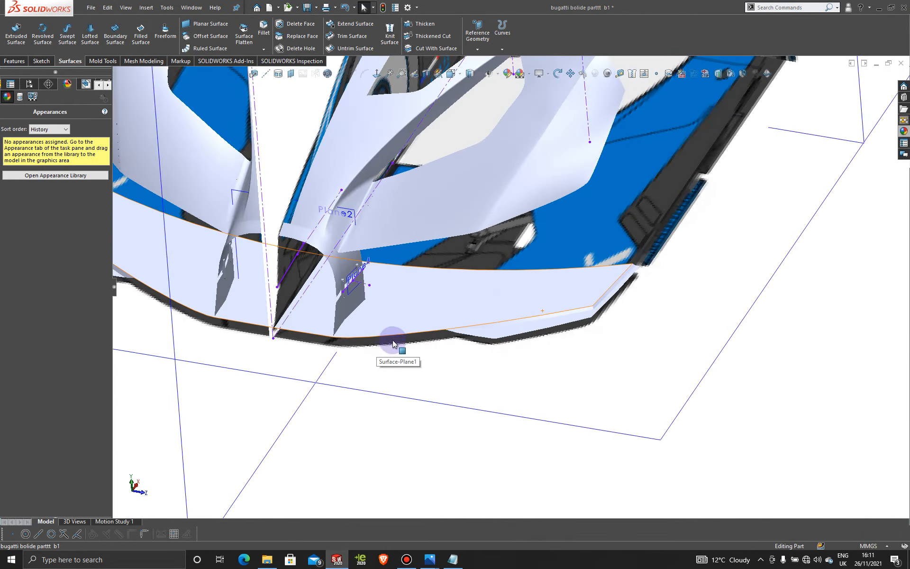
pyautogui.moveTo(393, 340); pyautogui.dragTo(382, 296, button='middle')
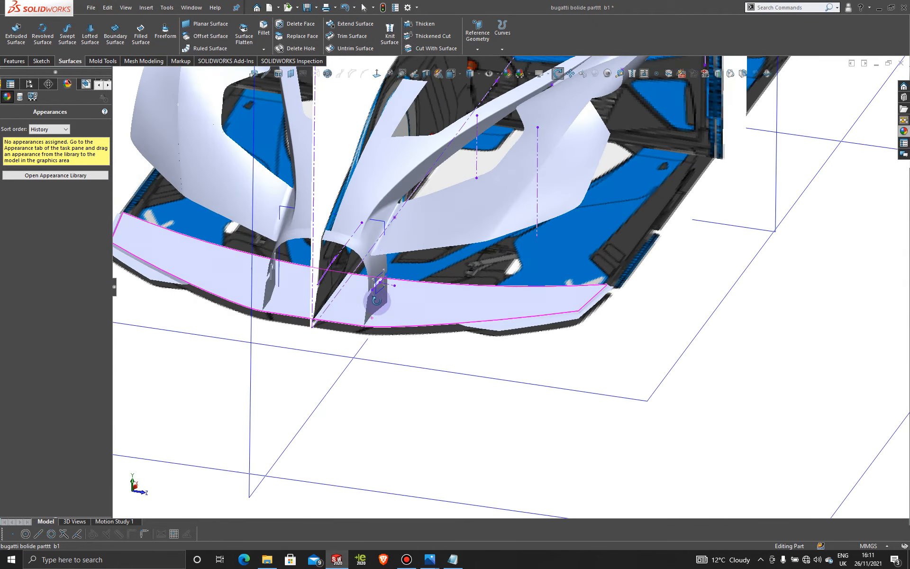
# Step: Start a symmetric fillet on the upper splitter's long front edge at the original corner and set its radius to 1 mm
pyautogui.scroll(-6, 676, 346)
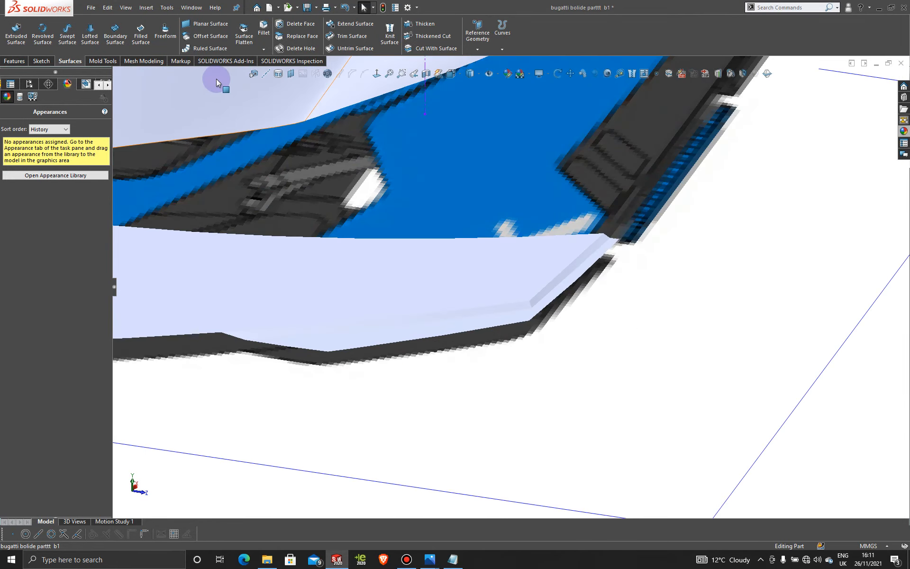
pyautogui.click(269, 33)
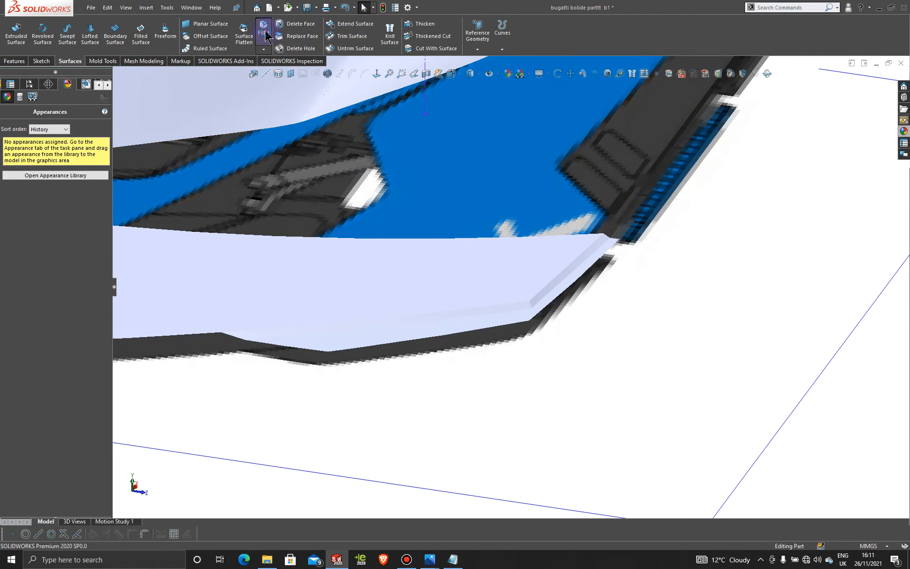
pyautogui.click(340, 296)
pyautogui.moveTo(334, 296); pyautogui.dragTo(384, 299, button='middle')
pyautogui.click(425, 314)
pyautogui.doubleClick(62, 303)
pyautogui.write('1')
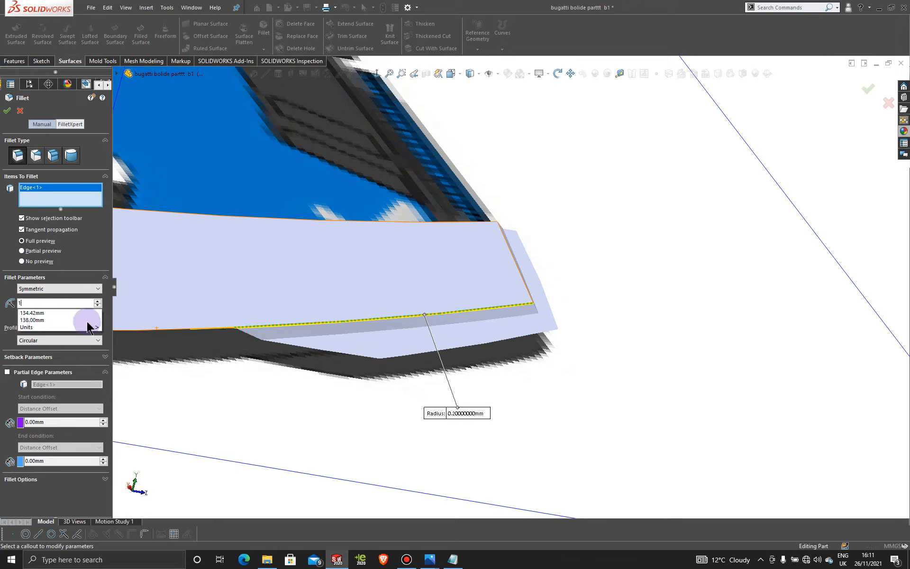
pyautogui.press('Return')
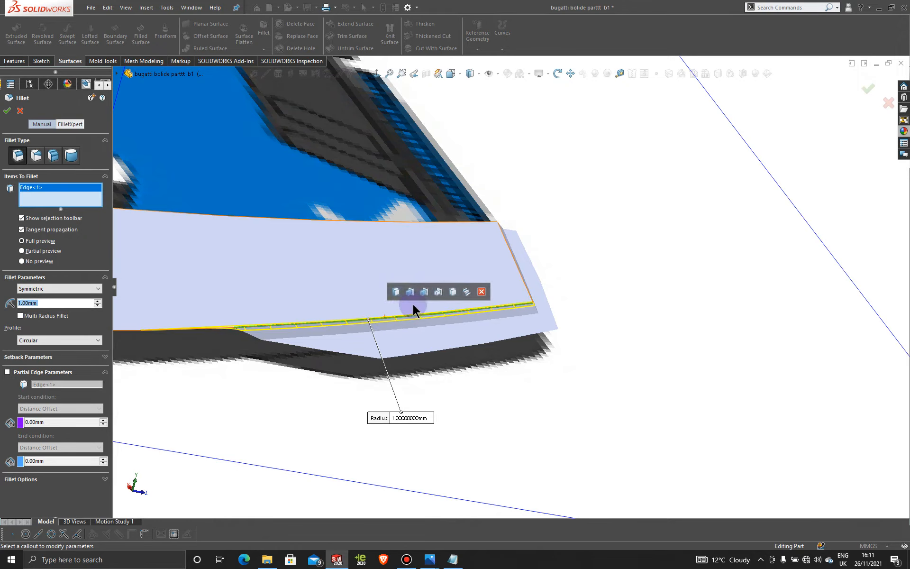
# Step: Add the other three long edges of the corner's stepped band to the 1 mm fillet and create it
pyautogui.moveTo(562, 258); pyautogui.dragTo(605, 254, button='middle')
pyautogui.scroll(-2, 563, 266)
pyautogui.click(524, 292)
pyautogui.click(529, 304)
pyautogui.click(497, 320)
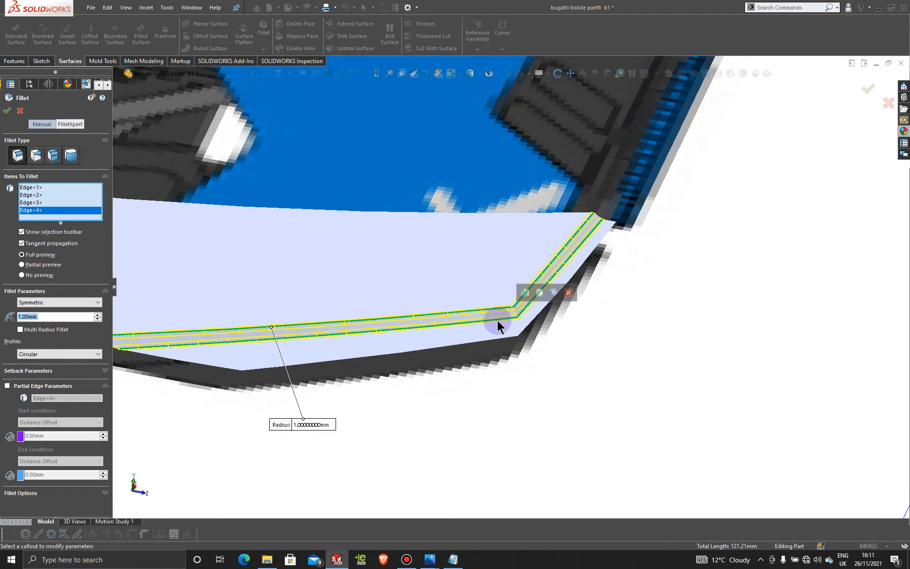
pyautogui.scroll(2, 446, 328)
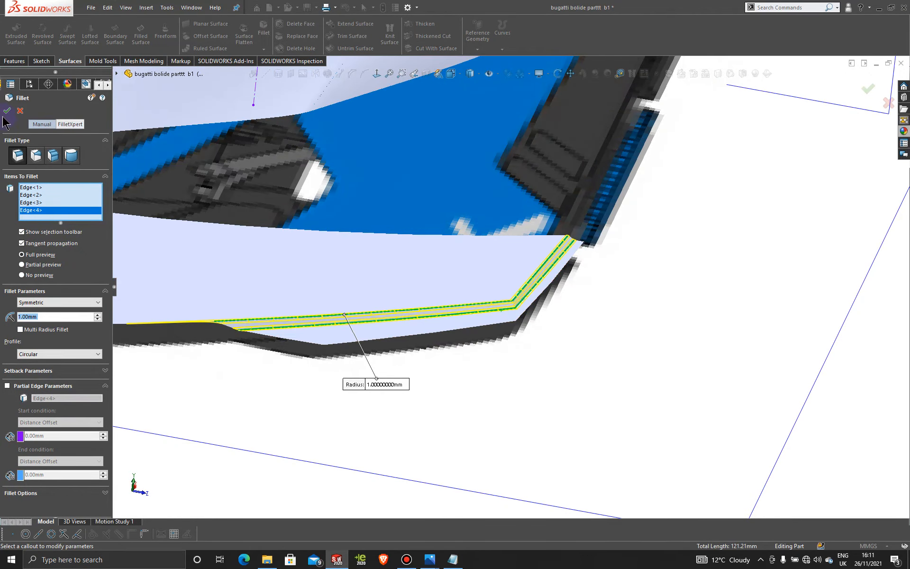
pyautogui.click(7, 110)
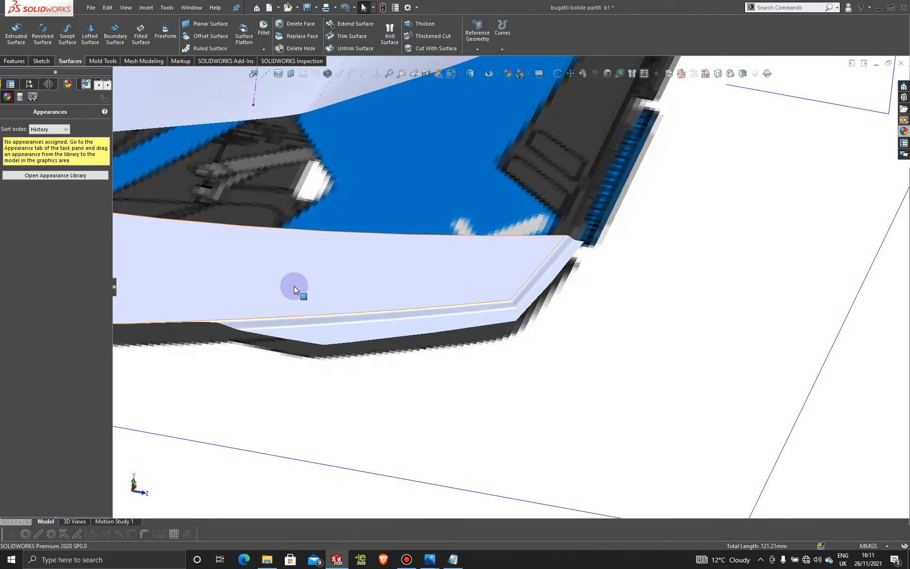
# Step: Fillet the four matching long edges of the mirrored corner's stepped band with a 1 mm radius
pyautogui.scroll(3, 294, 286)
pyautogui.moveTo(321, 325); pyautogui.dragTo(323, 289, button='middle')
pyautogui.scroll(-5, 160, 252)
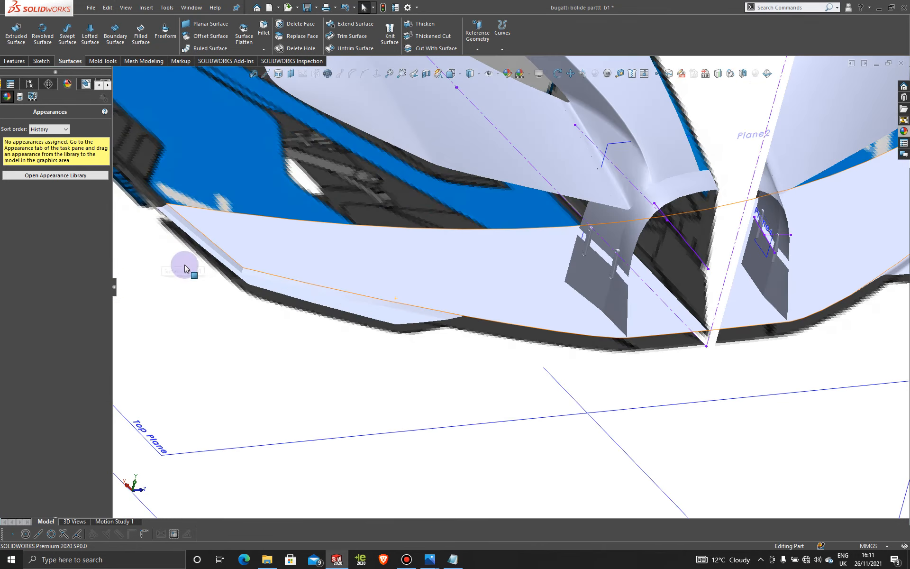
pyautogui.scroll(-4, 184, 268)
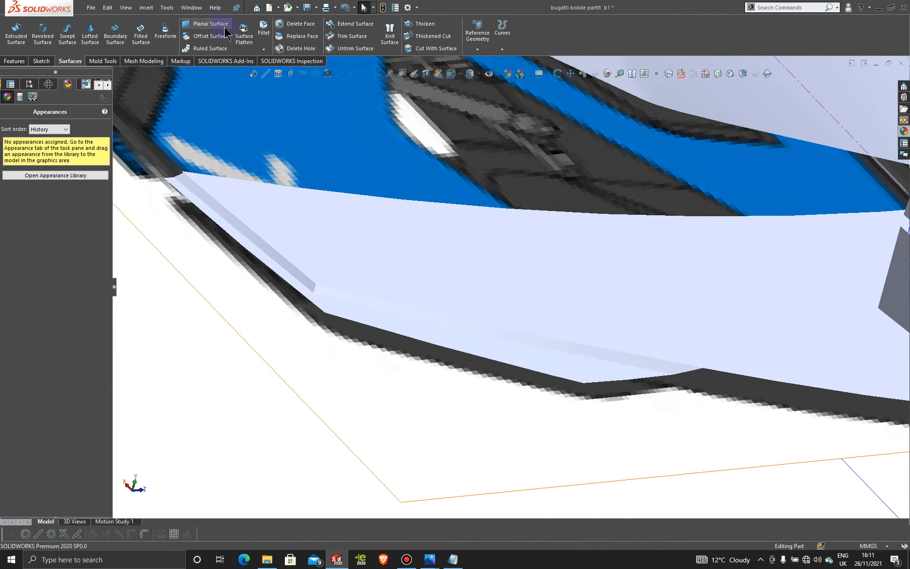
pyautogui.click(262, 27)
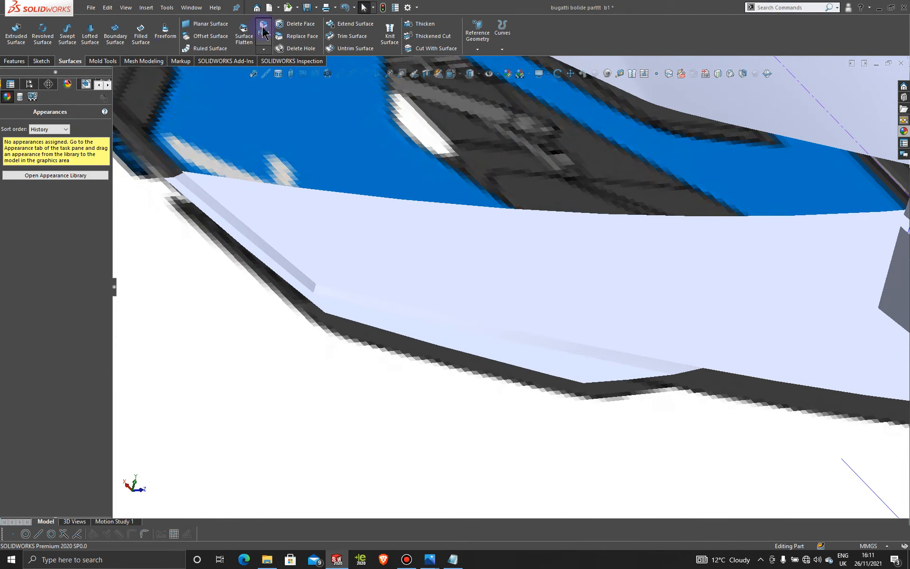
pyautogui.click(434, 314)
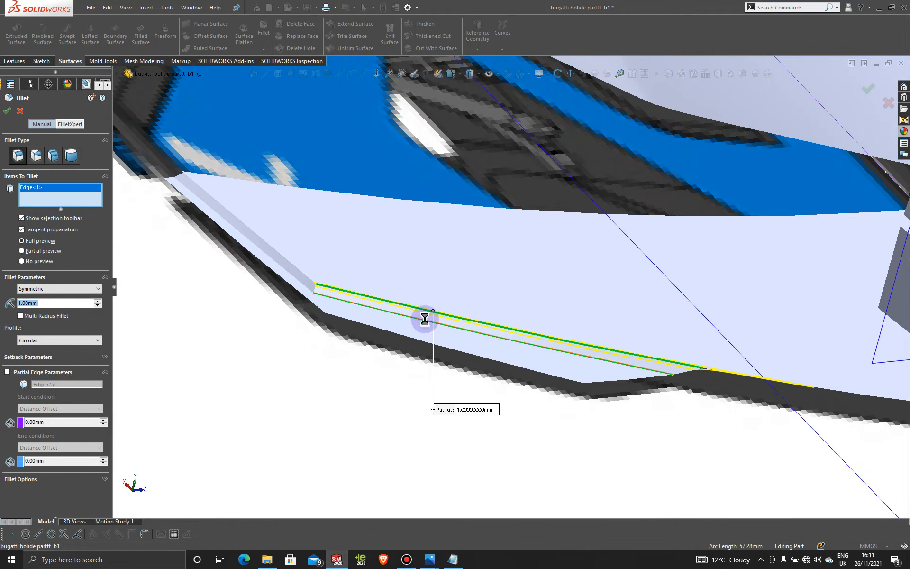
pyautogui.click(421, 318)
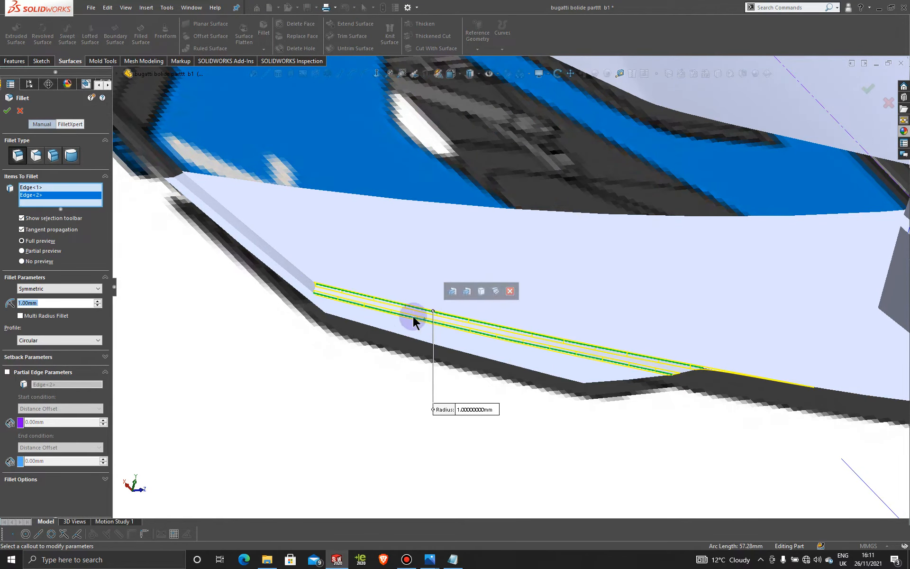
pyautogui.click(304, 276)
pyautogui.click(297, 279)
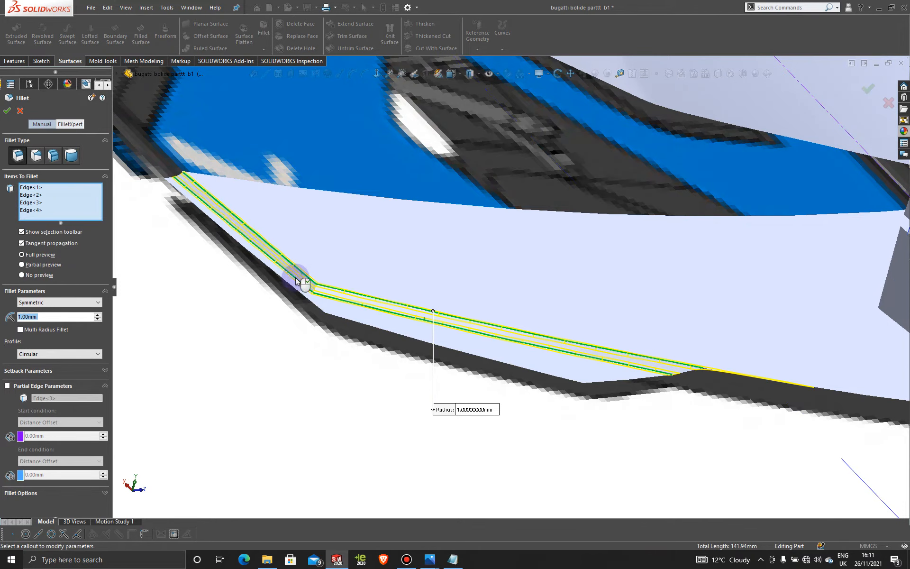
pyautogui.click(7, 112)
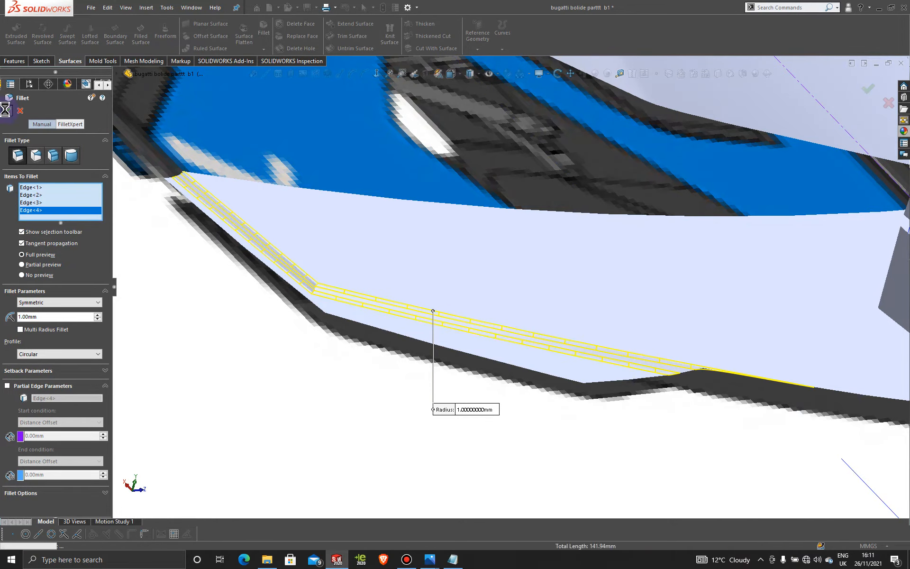
# Step: Save the part with both splitter corners filleted
pyautogui.moveTo(469, 341); pyautogui.dragTo(492, 351, button='middle')
pyautogui.scroll(10, 491, 351)
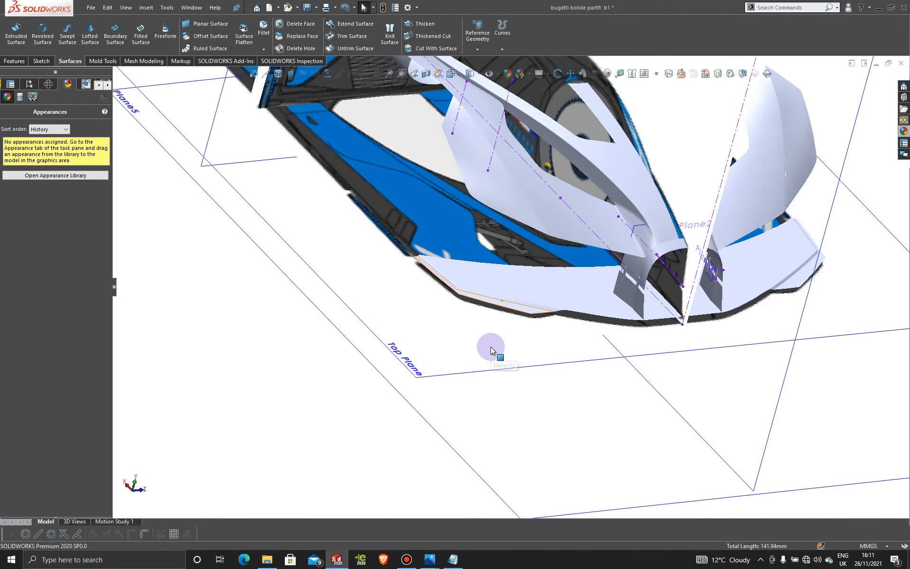
pyautogui.moveTo(610, 339); pyautogui.dragTo(503, 372, button='middle')
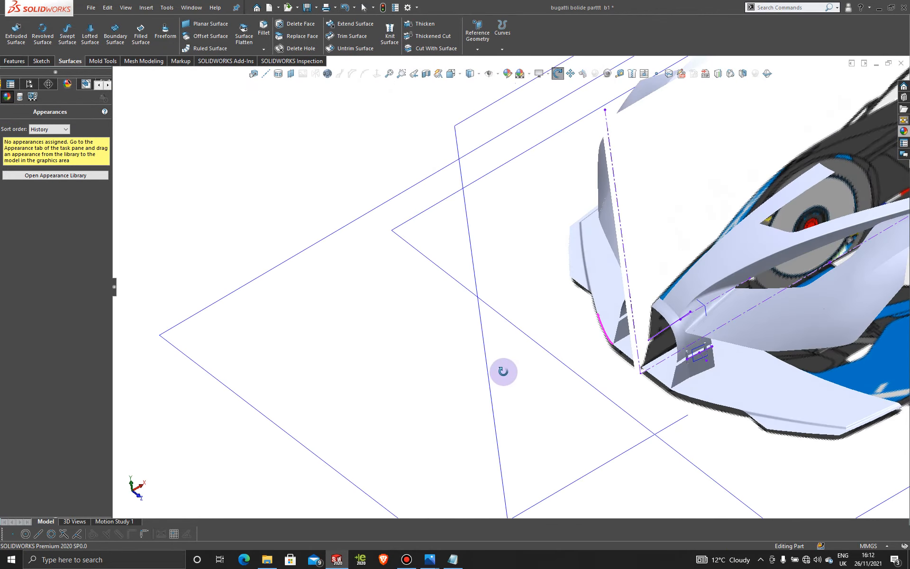
pyautogui.scroll(5, 732, 385)
pyautogui.scroll(-3, 635, 351)
pyautogui.scroll(-3, 592, 294)
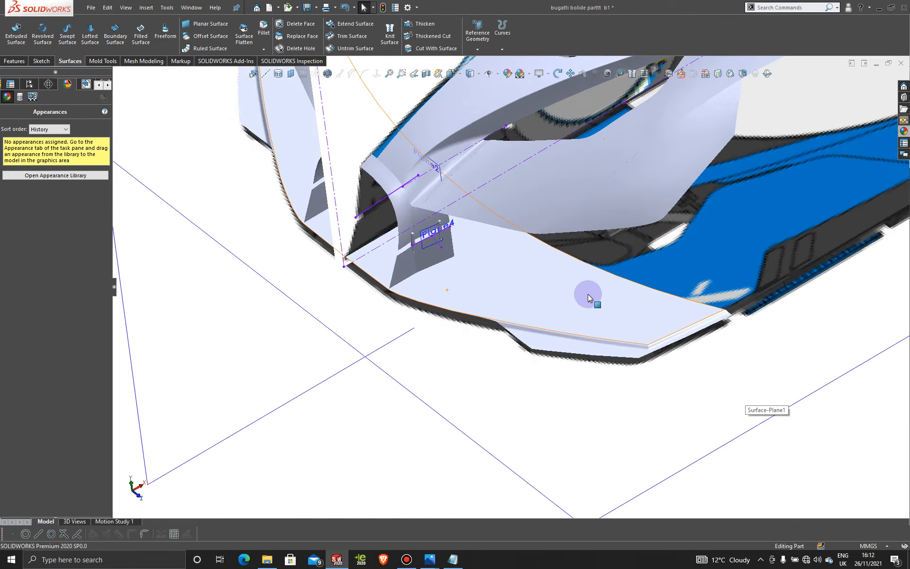
pyautogui.scroll(2, 591, 295)
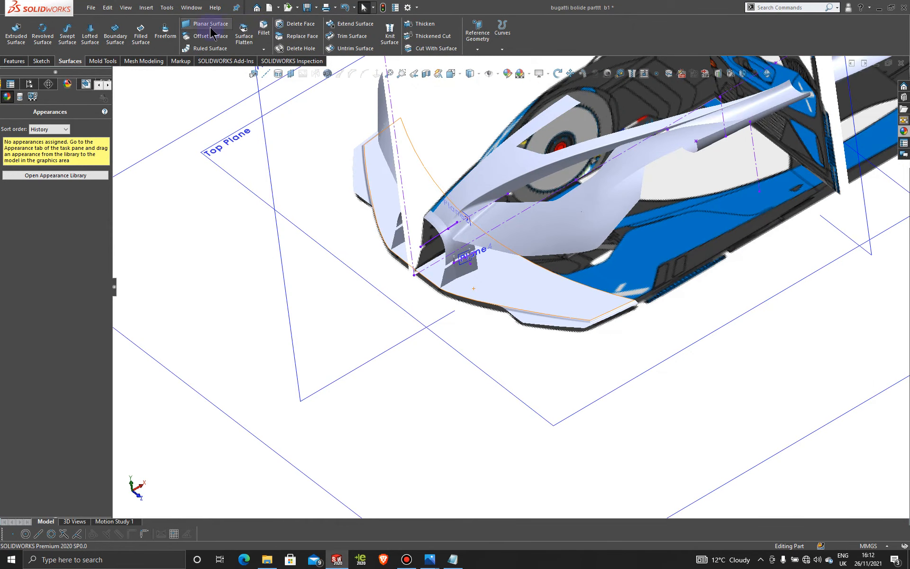
pyautogui.click(304, 8)
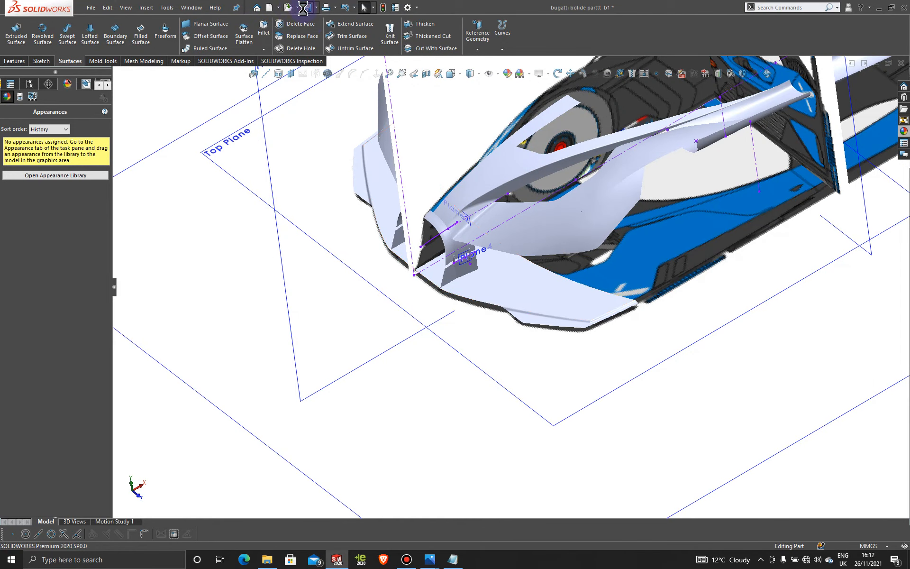
# Step: Check the side-view reference photo jhghjbj.PNG, and examine the nose and front wheel area square to the Front Plane
pyautogui.scroll(4, 559, 308)
pyautogui.moveTo(559, 308); pyautogui.dragTo(519, 275, button='middle')
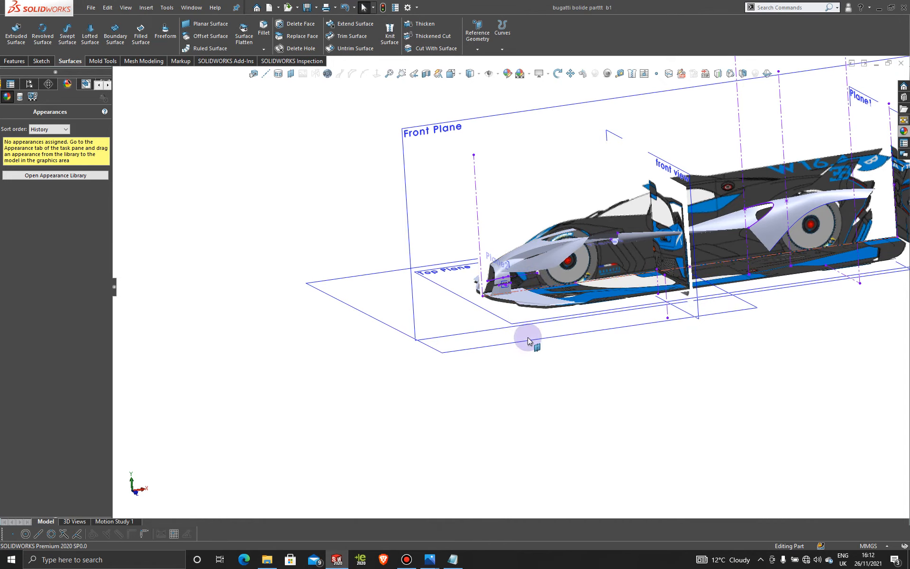
pyautogui.moveTo(437, 565)
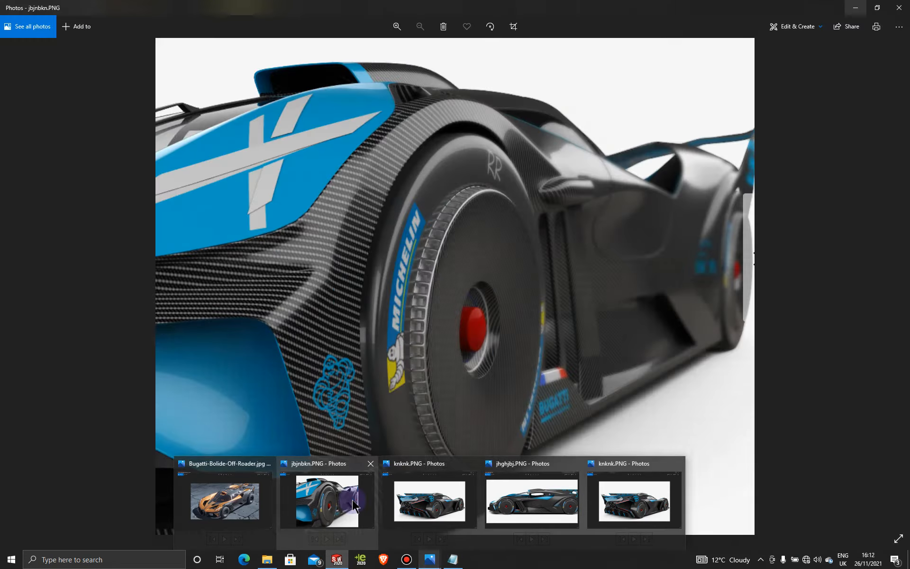
pyautogui.click(532, 501)
pyautogui.click(849, 7)
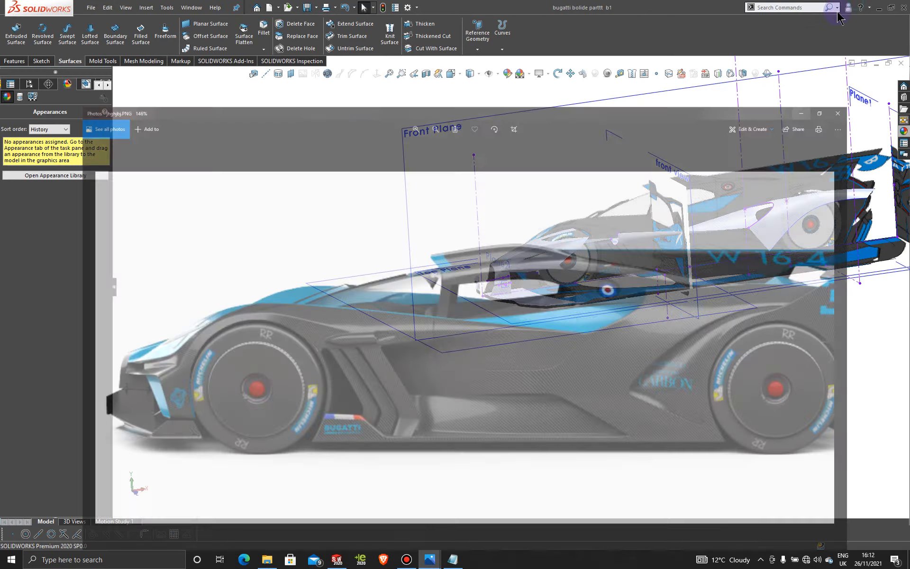
pyautogui.click(417, 134)
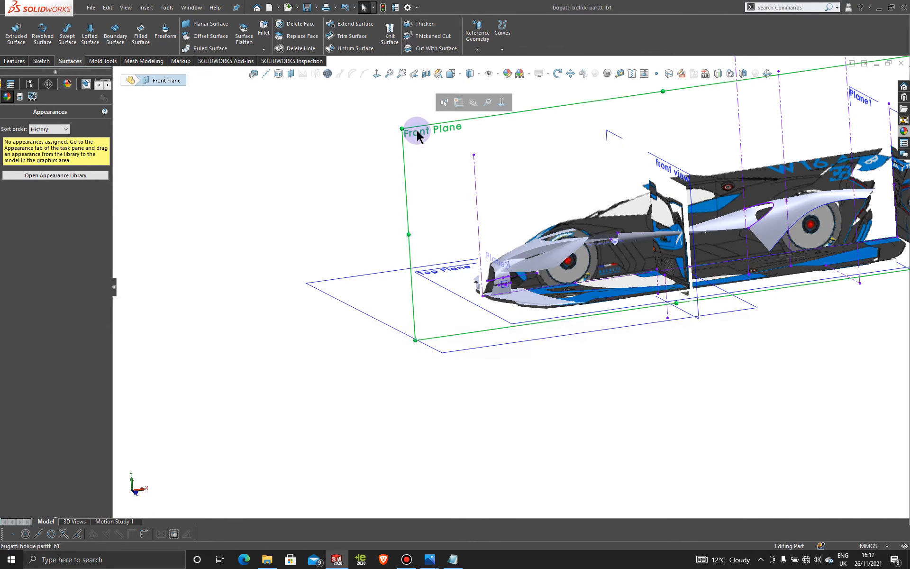
pyautogui.click(376, 73)
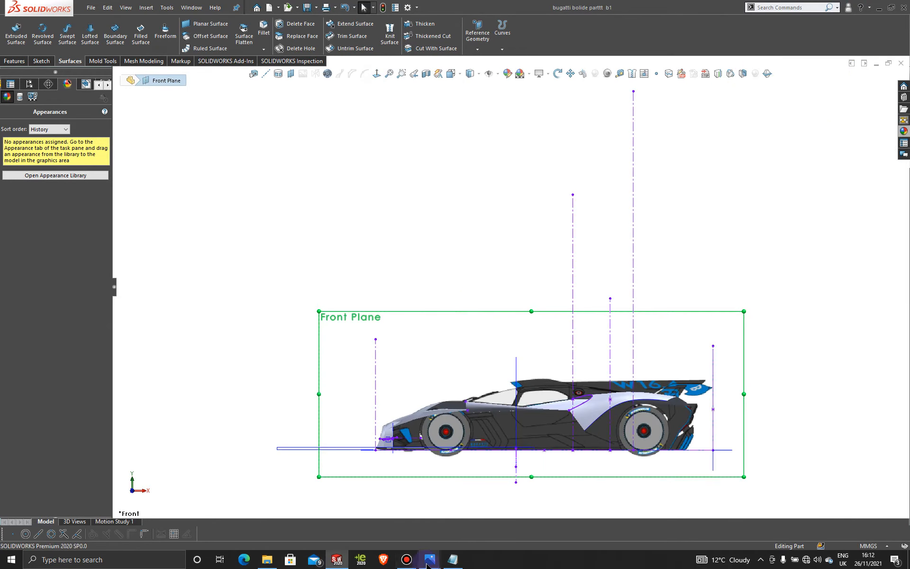
pyautogui.click(407, 559)
pyautogui.click(407, 563)
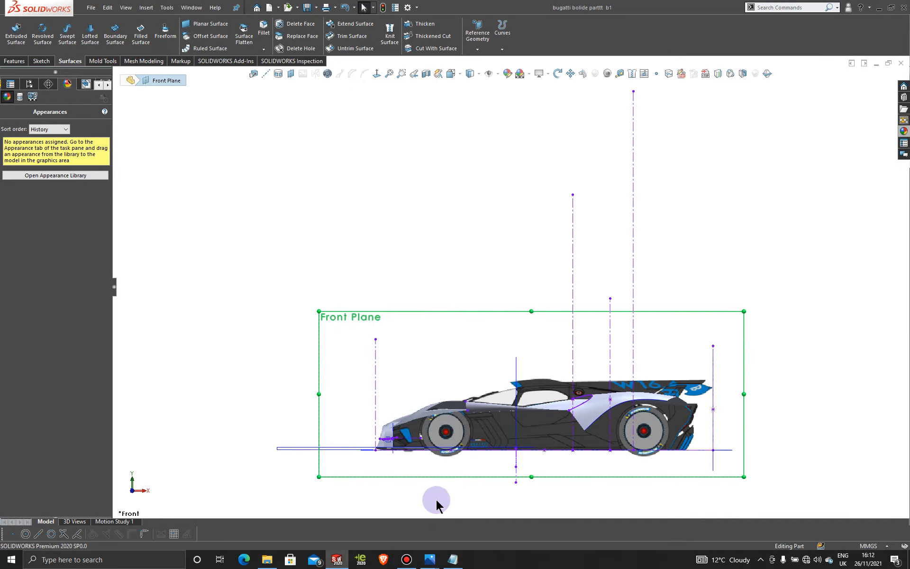
pyautogui.scroll(-7, 354, 430)
pyautogui.scroll(-5, 503, 418)
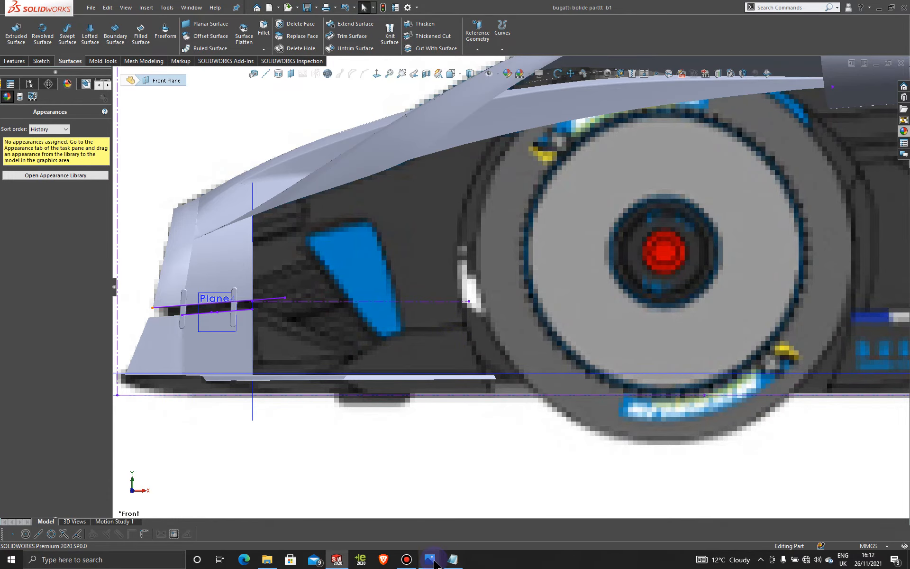
# Step: Compare the bodywork between the splitter and front wheel in the enlarged side photo jhghjbj.PNG with the model's side view
pyautogui.moveTo(434, 561)
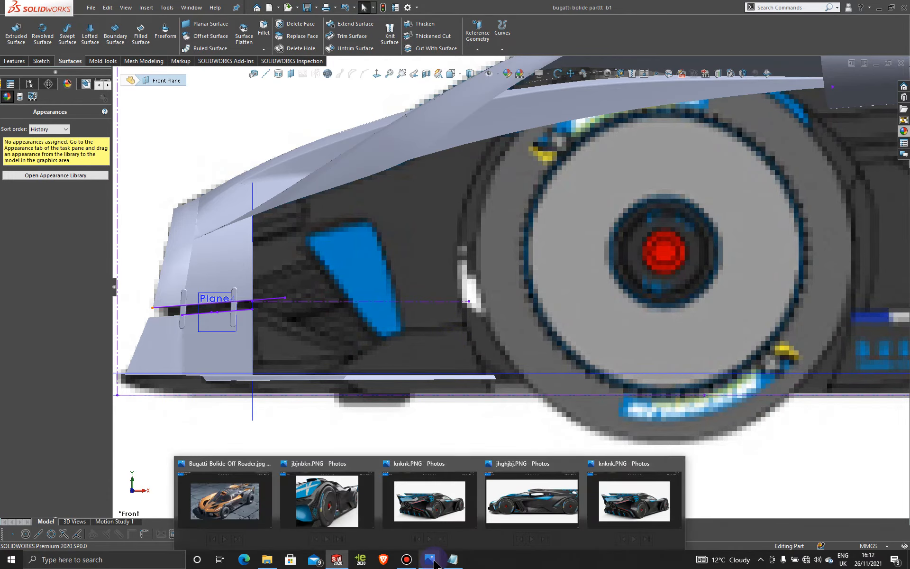
pyautogui.click(517, 508)
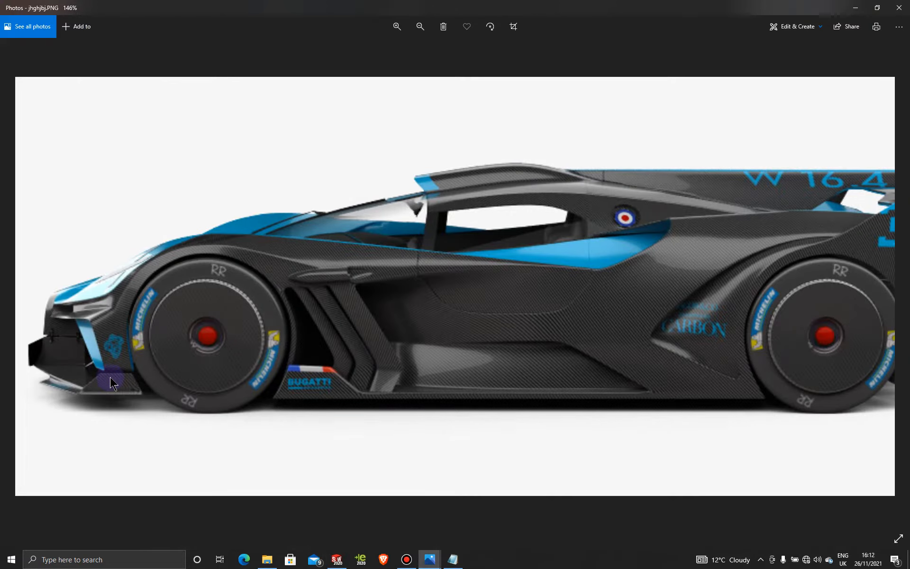
pyautogui.scroll(-3, 110, 377)
pyautogui.scroll(4, 107, 373)
pyautogui.scroll(5, 89, 332)
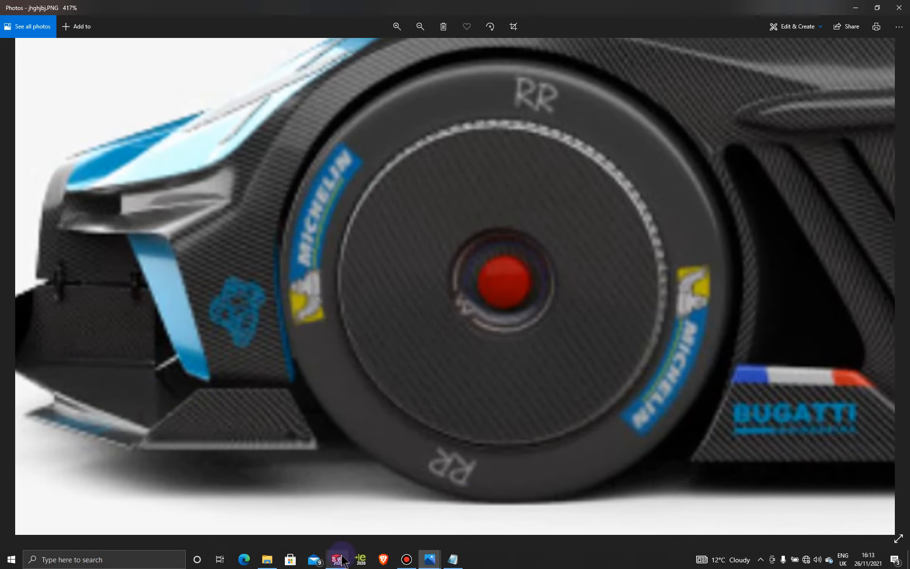
pyautogui.moveTo(337, 559)
pyautogui.click(350, 516)
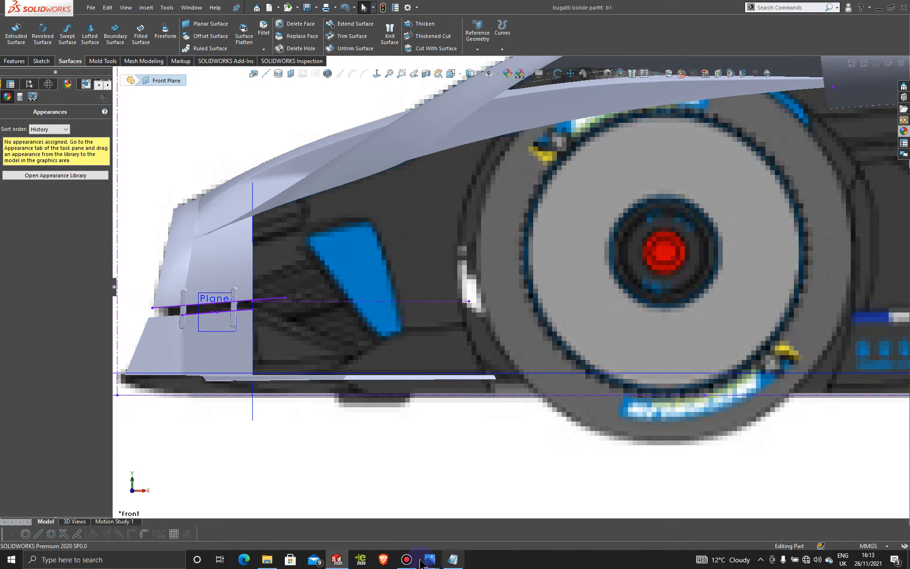
pyautogui.moveTo(429, 560)
pyautogui.moveTo(556, 496)
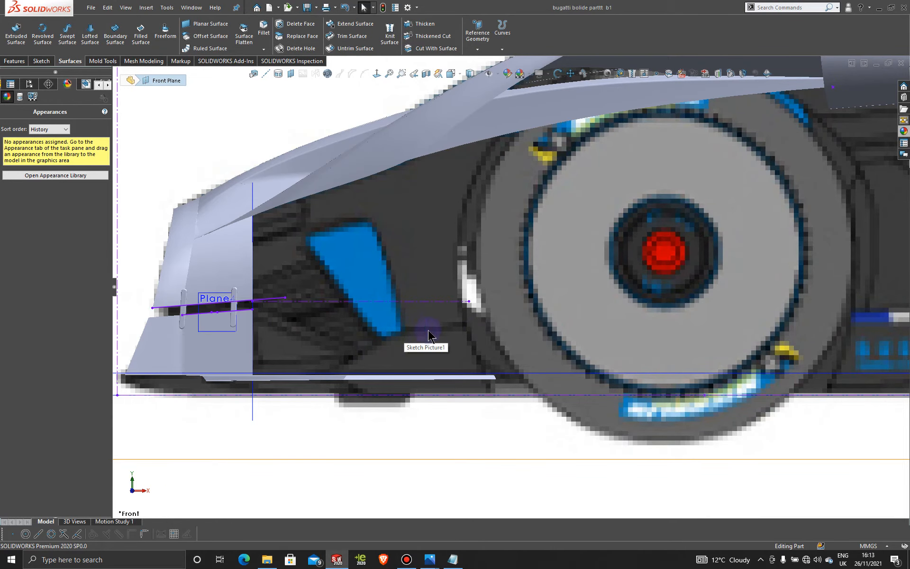
pyautogui.scroll(3, 463, 306)
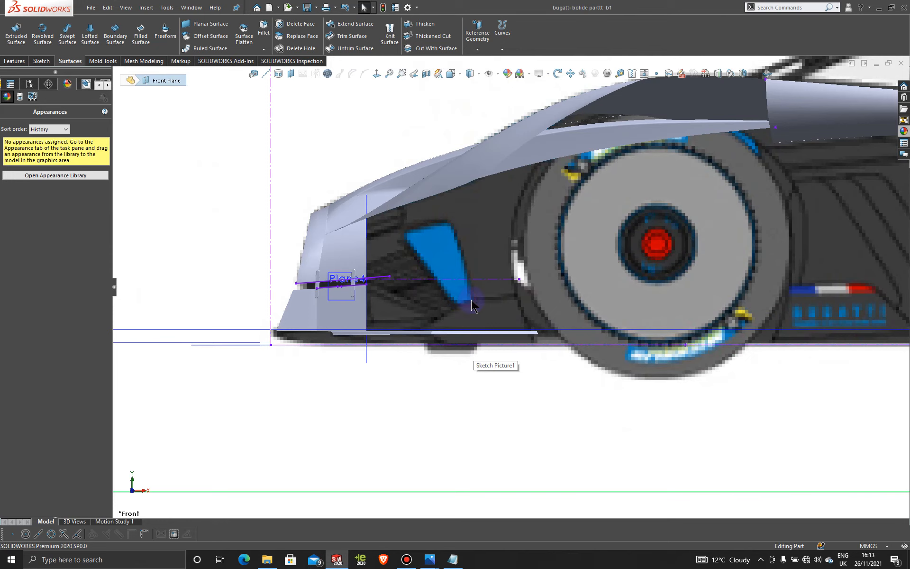
pyautogui.scroll(5, 473, 408)
pyautogui.moveTo(349, 248); pyautogui.dragTo(290, 189, button='middle')
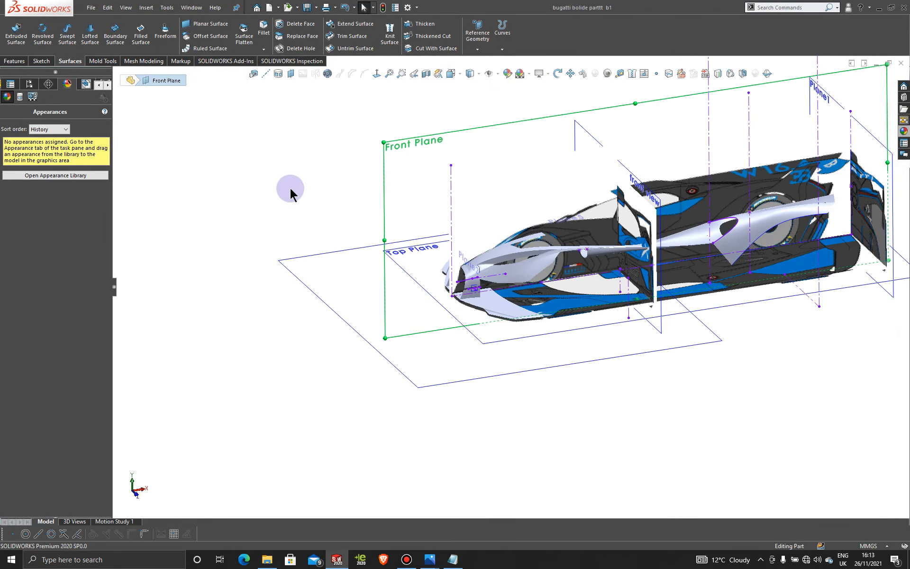
# Step: Start a sketch on the Front Plane and place a point just ahead of the front wheel, at about X -202.96, Y 14.48 mm
pyautogui.click(287, 189)
pyautogui.click(386, 143)
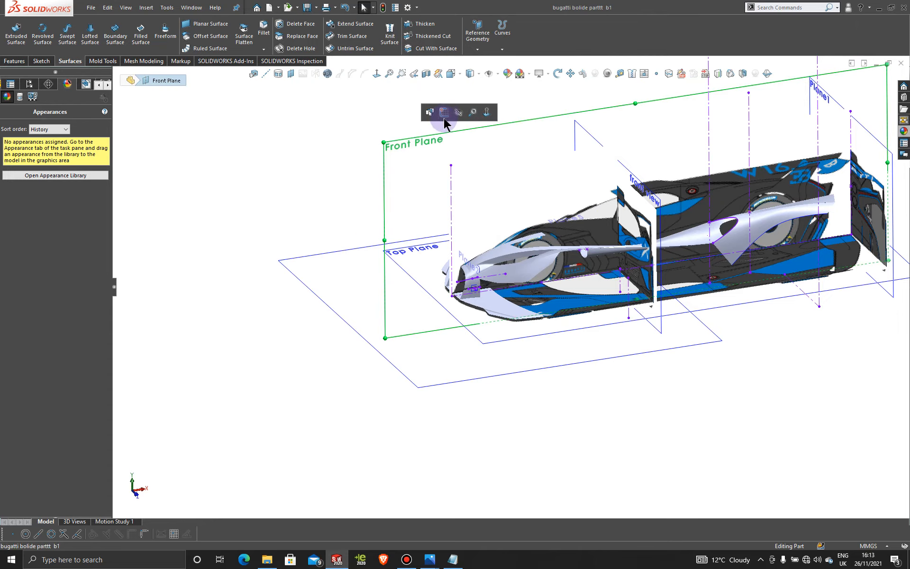
pyautogui.click(444, 117)
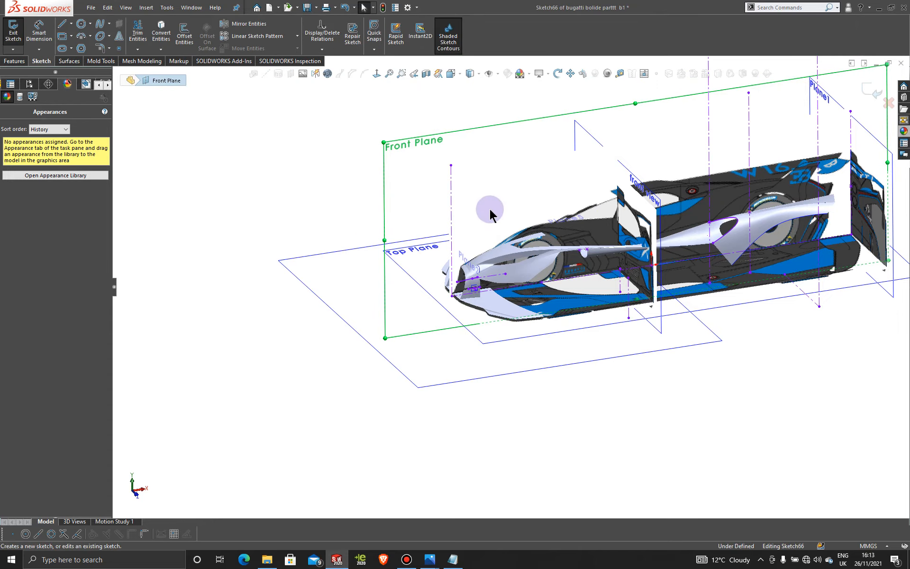
pyautogui.click(377, 74)
pyautogui.scroll(-10, 470, 392)
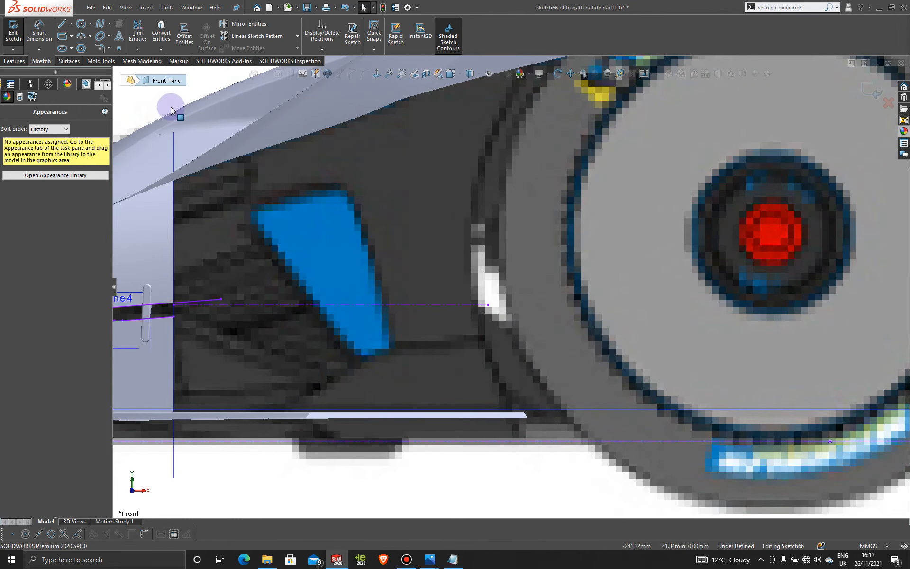
pyautogui.click(119, 48)
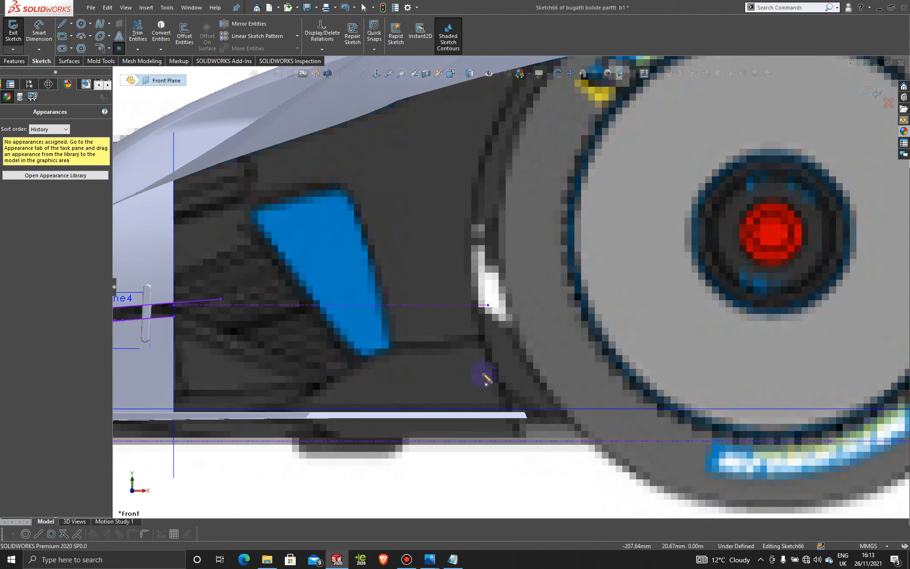
pyautogui.click(482, 341)
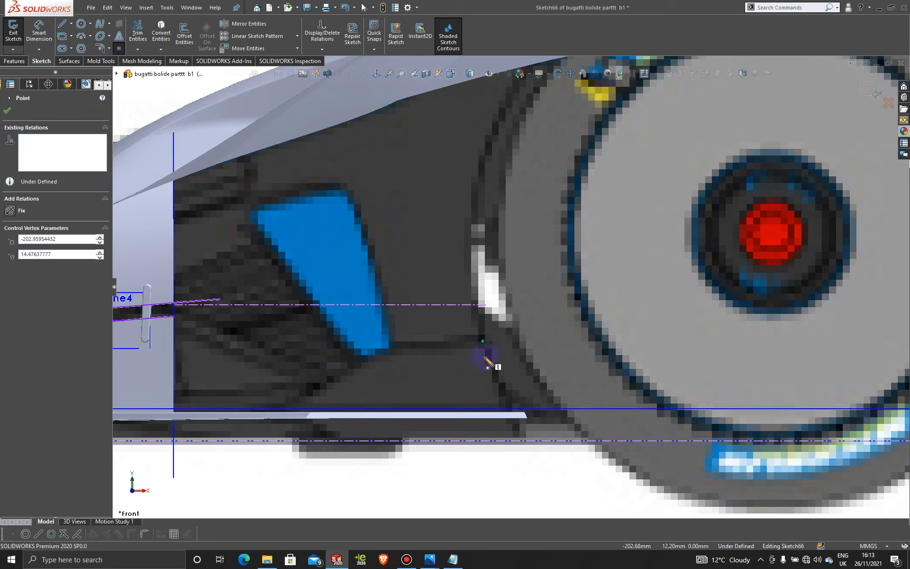
# Step: Place a second point at the blue panel's lower rear corner, at about X -215.63, Y 13.79 mm, and exit the sketch
pyautogui.click(413, 347)
pyautogui.press('Escape')
pyautogui.moveTo(412, 346); pyautogui.dragTo(395, 346)
pyautogui.scroll(6, 440, 397)
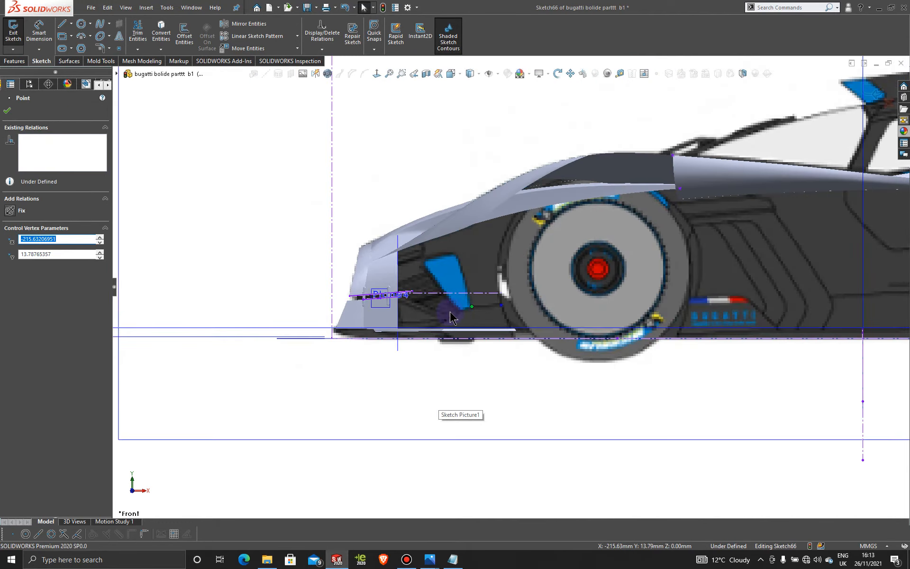
pyautogui.moveTo(451, 315); pyautogui.dragTo(498, 362, button='middle')
pyautogui.moveTo(488, 340); pyautogui.dragTo(494, 339, button='middle')
pyautogui.scroll(1, 494, 339)
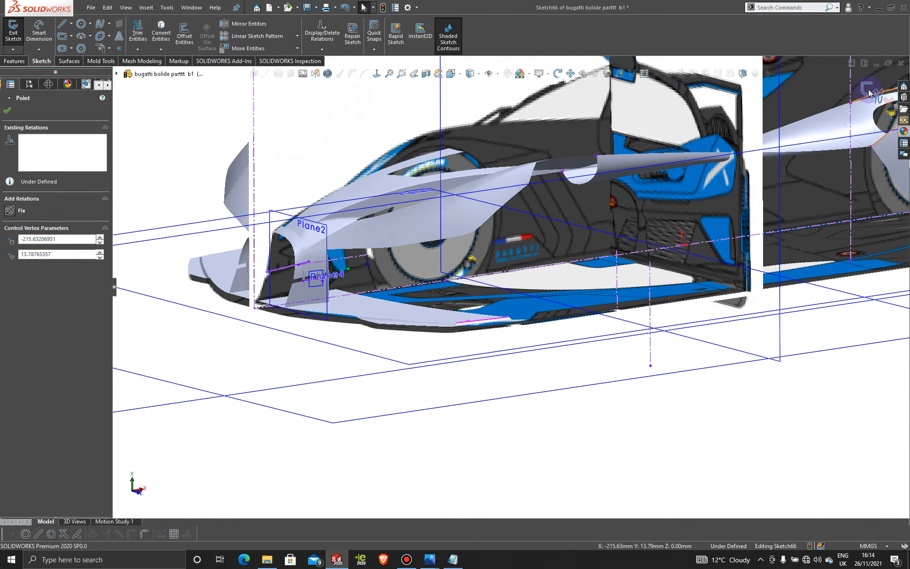
pyautogui.click(67, 84)
pyautogui.doubleClick(594, 436)
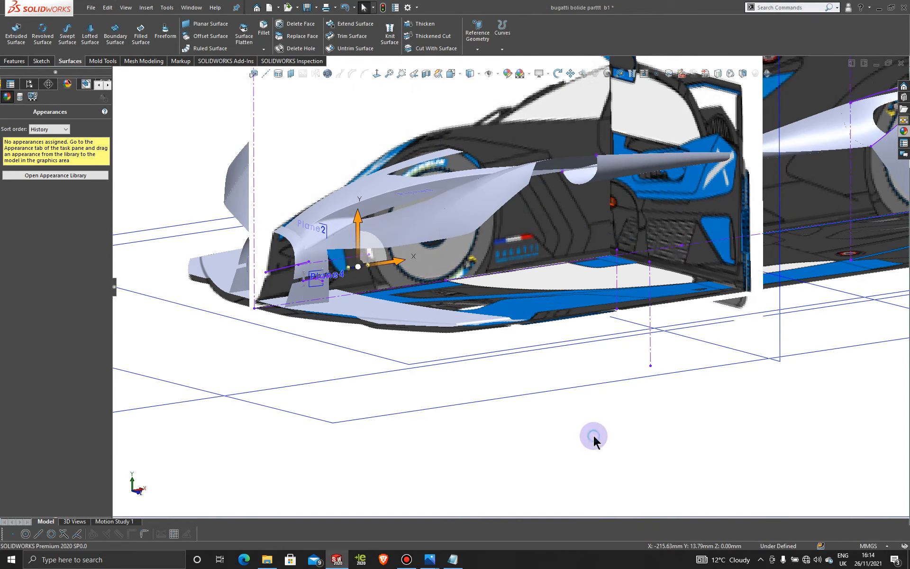
pyautogui.click(593, 436)
# Step: In a new 3D sketch, draw a centerline in the ZX plane from the point nearest the front wheel outward along Z past the splitter
pyautogui.scroll(-3, 364, 256)
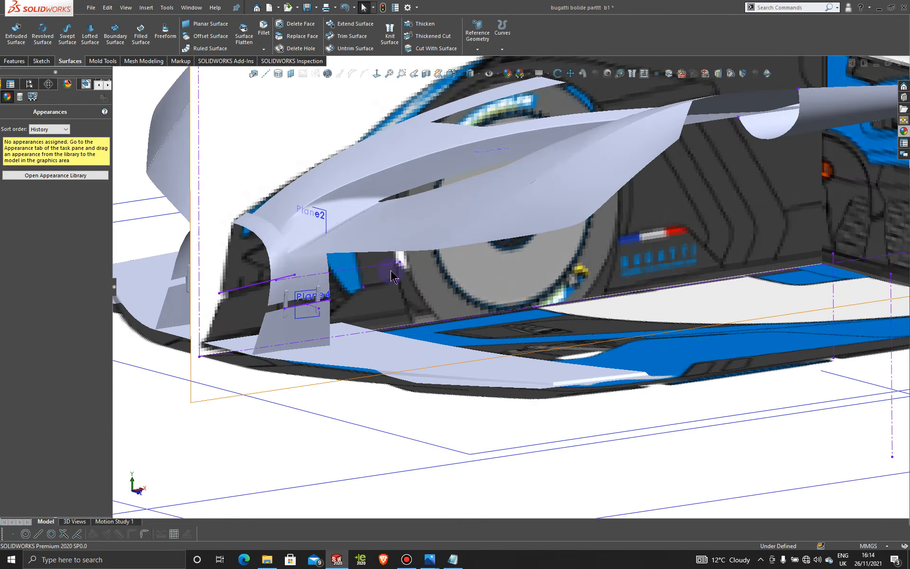
pyautogui.moveTo(377, 299); pyautogui.dragTo(387, 300, button='middle')
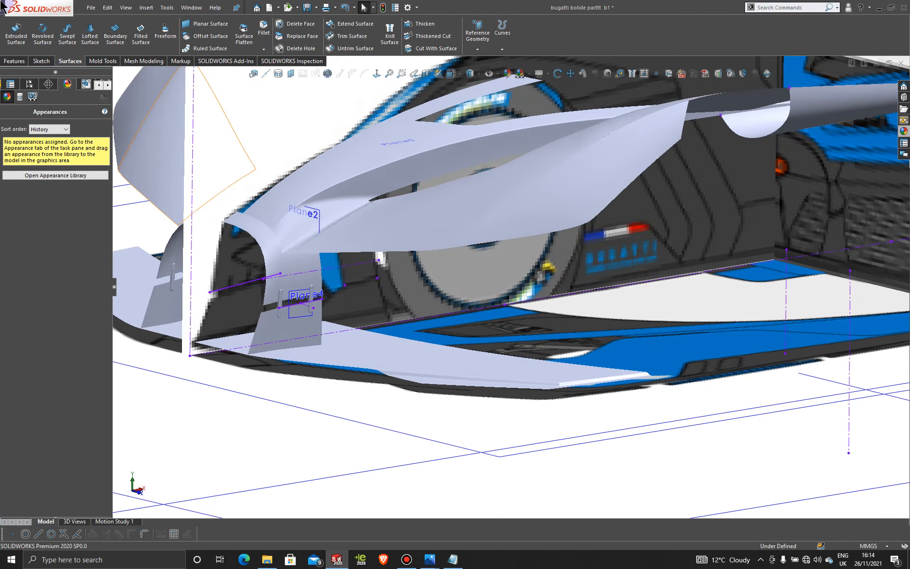
pyautogui.click(42, 62)
pyautogui.click(13, 49)
pyautogui.click(22, 72)
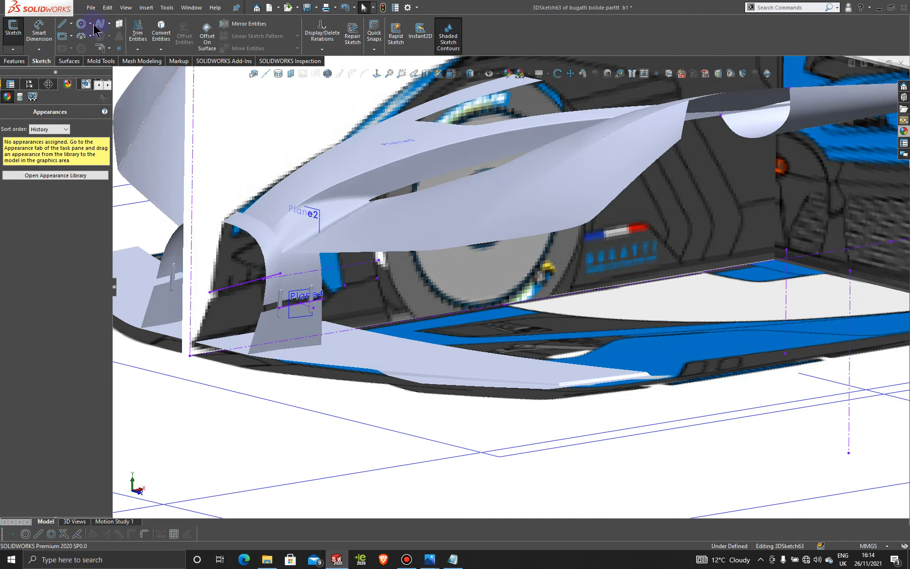
pyautogui.click(71, 24)
pyautogui.click(81, 46)
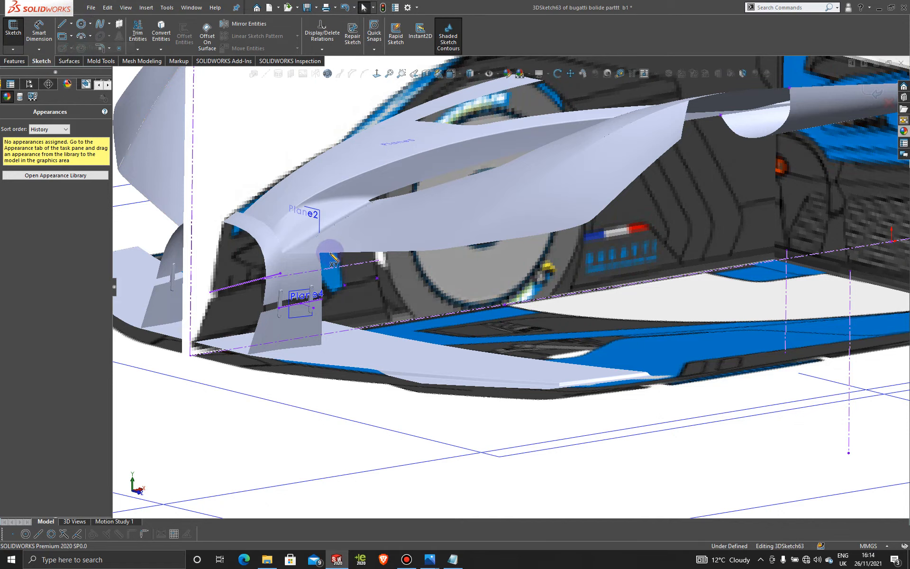
pyautogui.click(377, 281)
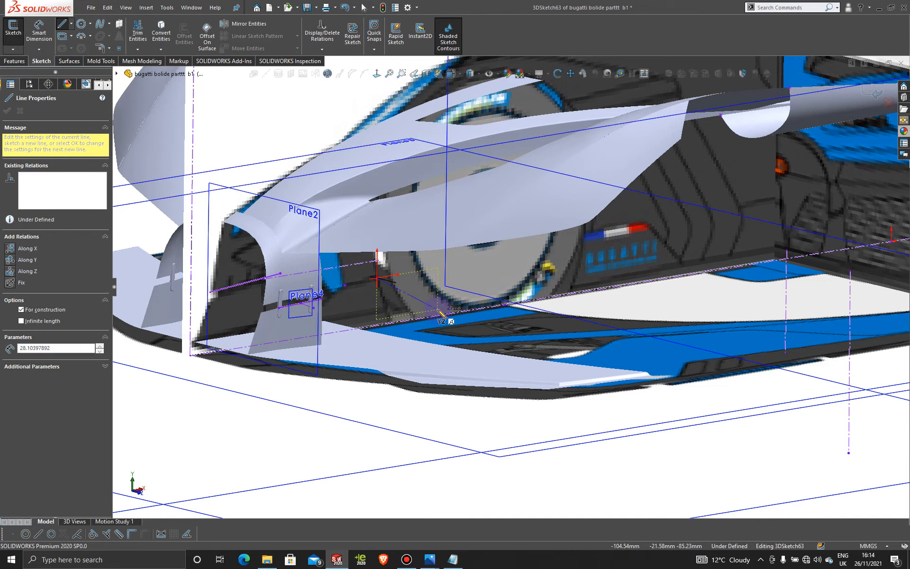
pyautogui.press('Tab')
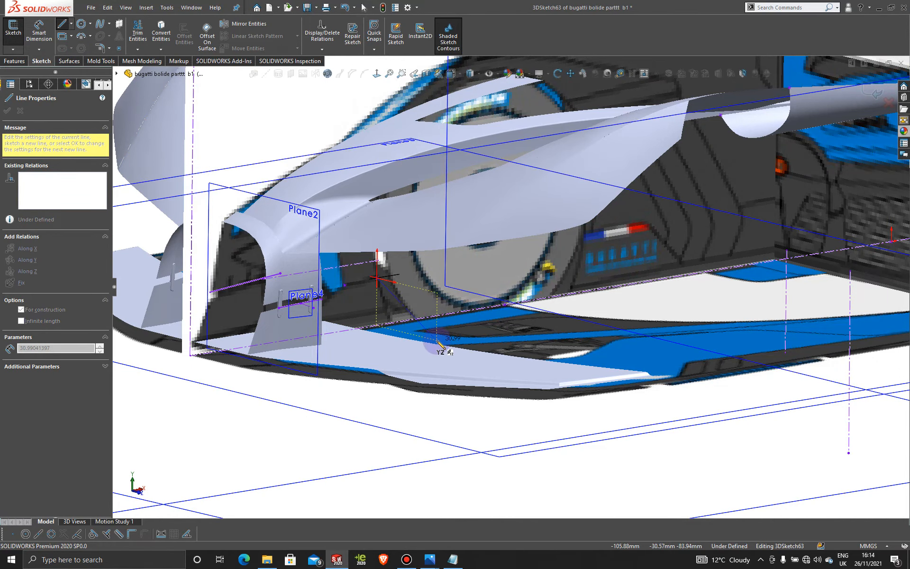
pyautogui.press('Tab')
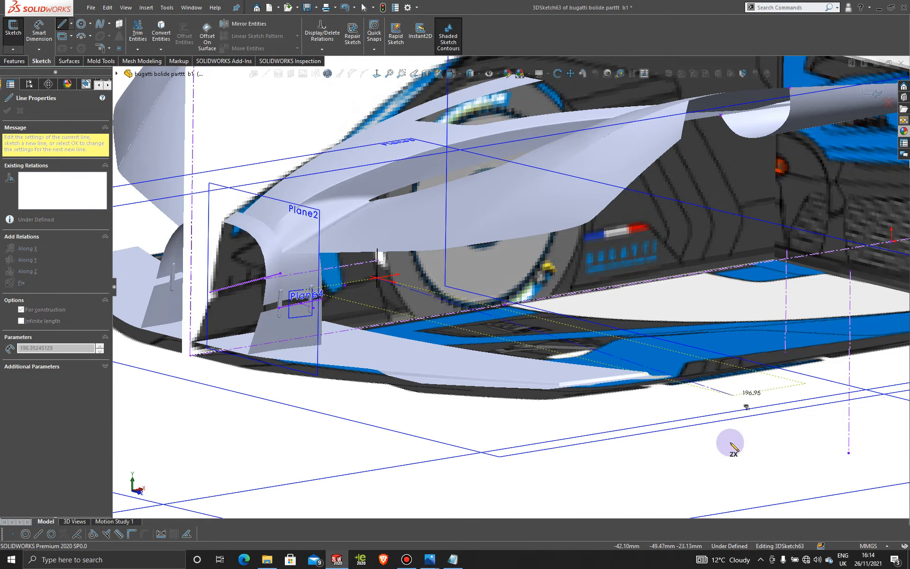
pyautogui.scroll(2, 725, 438)
pyautogui.moveTo(578, 367); pyautogui.dragTo(575, 394, button='middle')
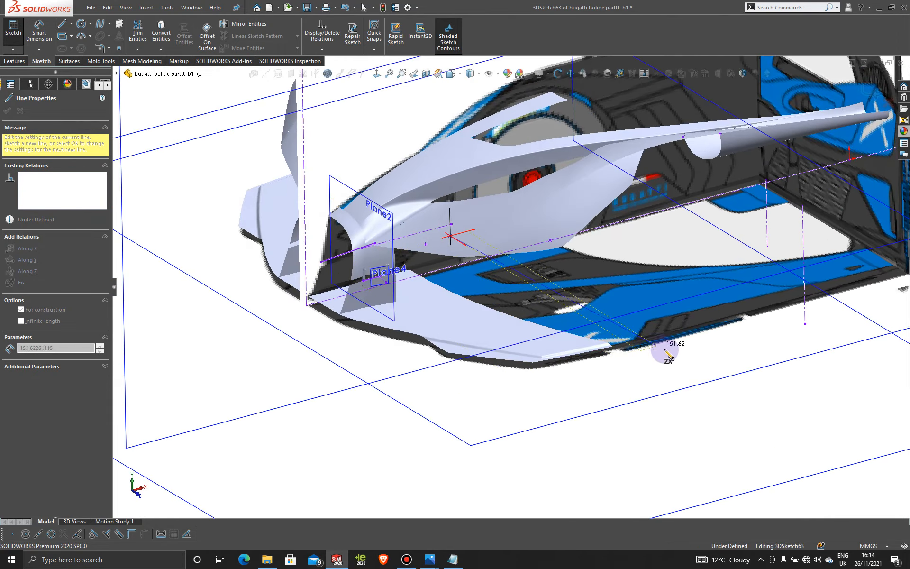
pyautogui.click(675, 373)
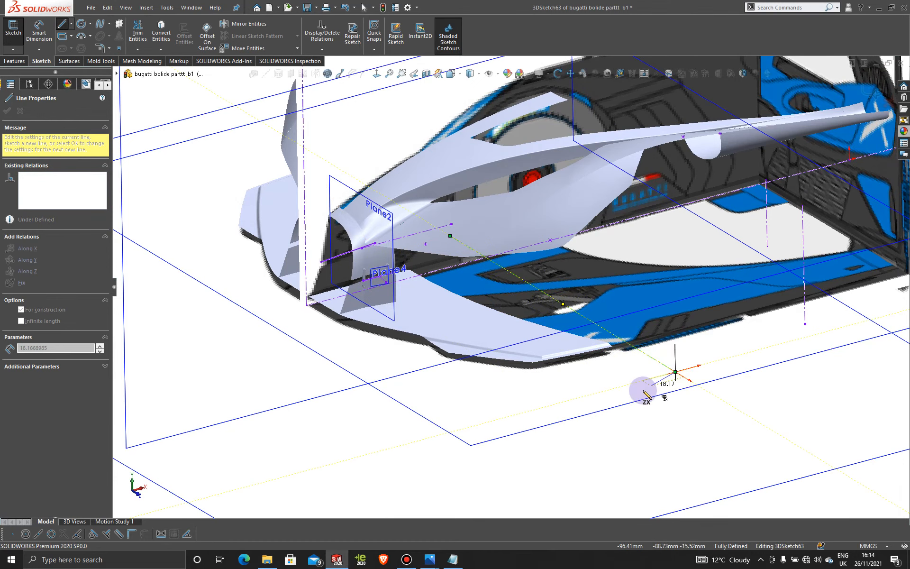
pyautogui.press('Escape')
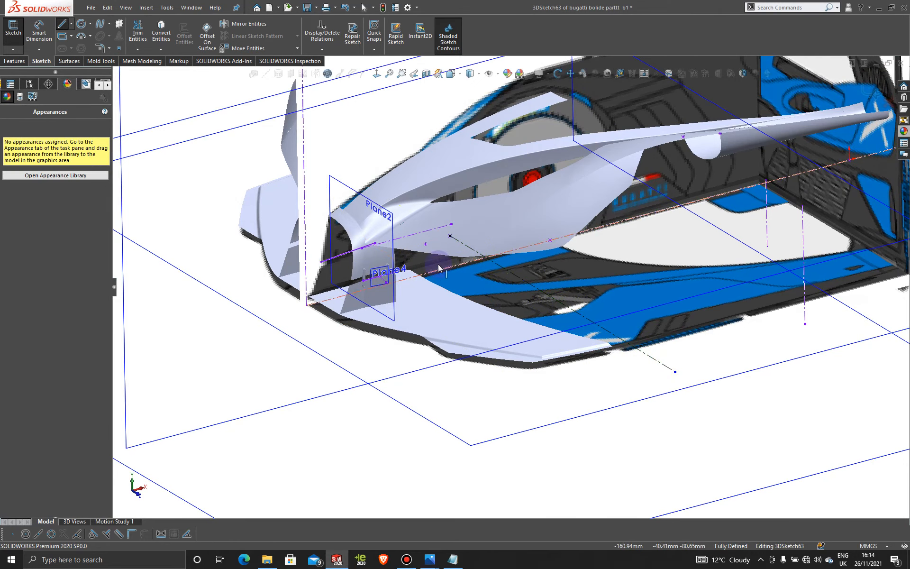
# Step: Draw a second centerline in the ZX plane from the other reference point outward along Z past the splitter, about 176 mm long
pyautogui.click(72, 25)
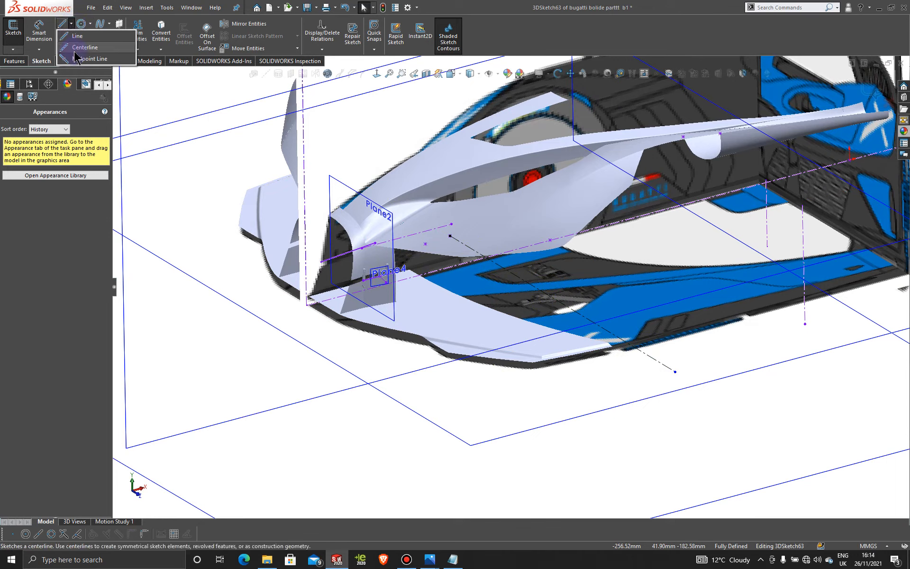
pyautogui.click(75, 48)
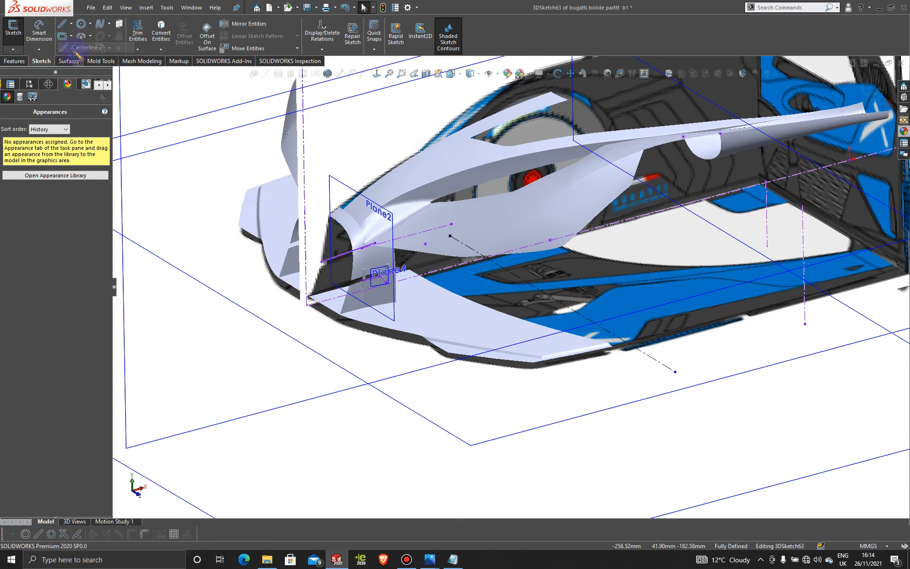
pyautogui.click(426, 245)
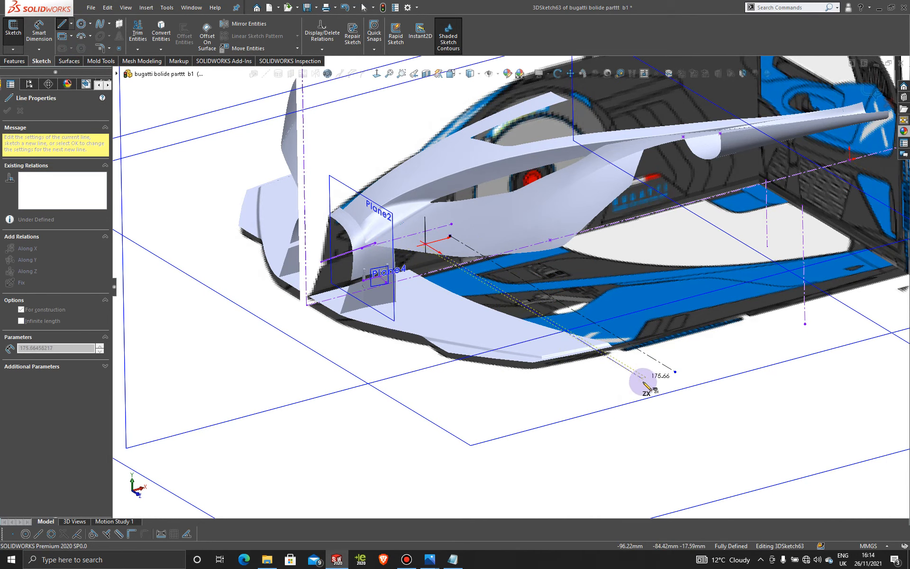
pyautogui.click(649, 379)
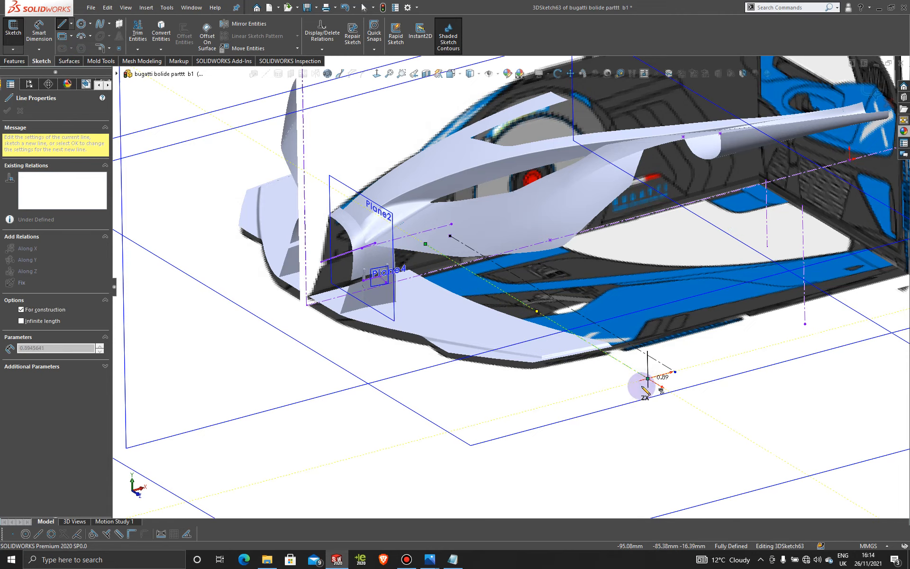
pyautogui.press('Escape')
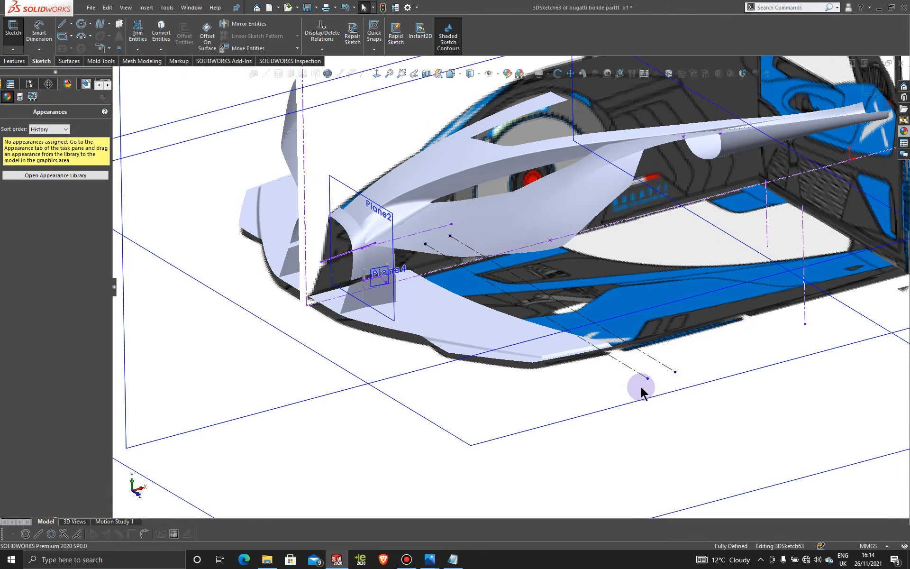
# Step: Examine the small carbon panel between the splitter and the front wheel in the side photo jhghjbj.PNG
pyautogui.moveTo(566, 368)
pyautogui.mouseDown(button='middle')
pyautogui.moveTo(543, 408)
pyautogui.moveTo(563, 491)
pyautogui.moveTo(559, 517)
pyautogui.moveTo(522, 372)
pyautogui.moveTo(567, 360)
pyautogui.moveTo(574, 503)
pyautogui.moveTo(593, 517)
pyautogui.moveTo(605, 482)
pyautogui.moveTo(562, 447)
pyautogui.moveTo(584, 456)
pyautogui.moveTo(577, 482)
pyautogui.moveTo(577, 350)
pyautogui.moveTo(527, 430)
pyautogui.mouseUp(button='middle')
pyautogui.moveTo(438, 566)
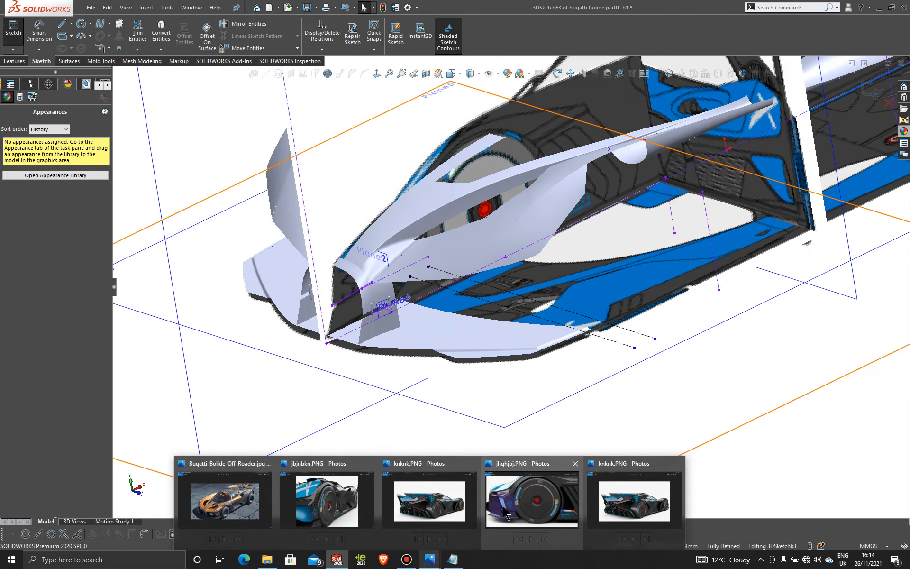
pyautogui.moveTo(503, 506)
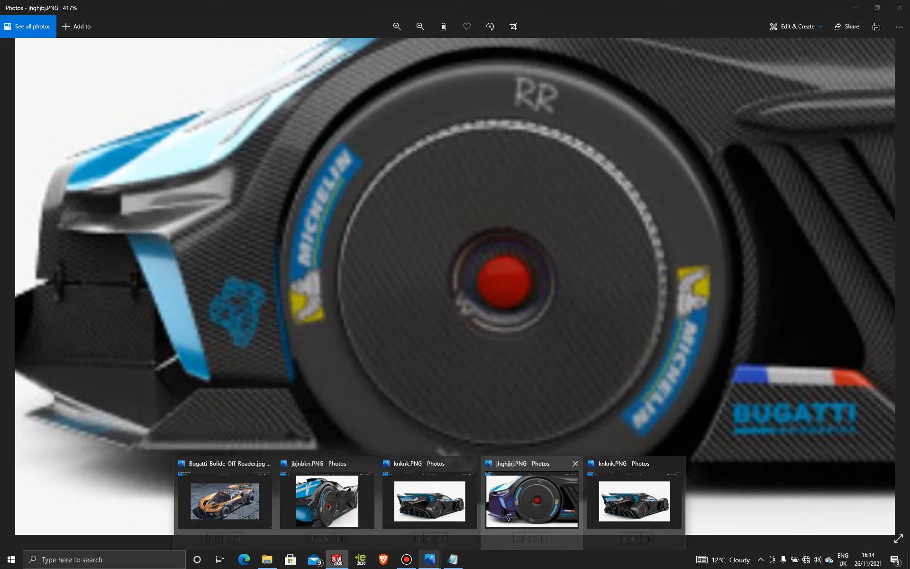
pyautogui.click(502, 506)
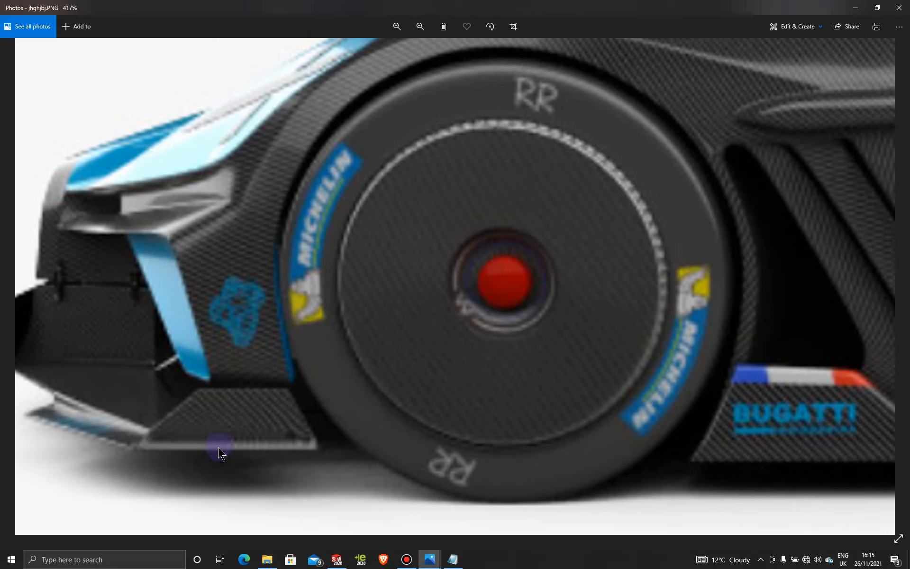
pyautogui.click(861, 5)
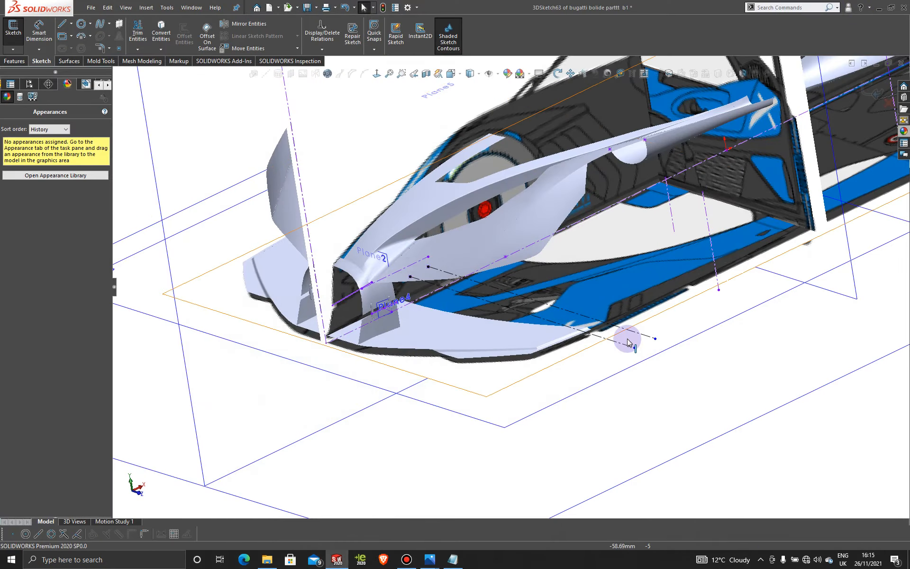
# Step: Examine from the top view where the two centerlines cross the outer rear end of the splitter
pyautogui.moveTo(592, 366)
pyautogui.mouseDown(button='middle')
pyautogui.moveTo(567, 368)
pyautogui.moveTo(579, 469)
pyautogui.moveTo(627, 374)
pyautogui.moveTo(589, 378)
pyautogui.mouseUp(button='middle')
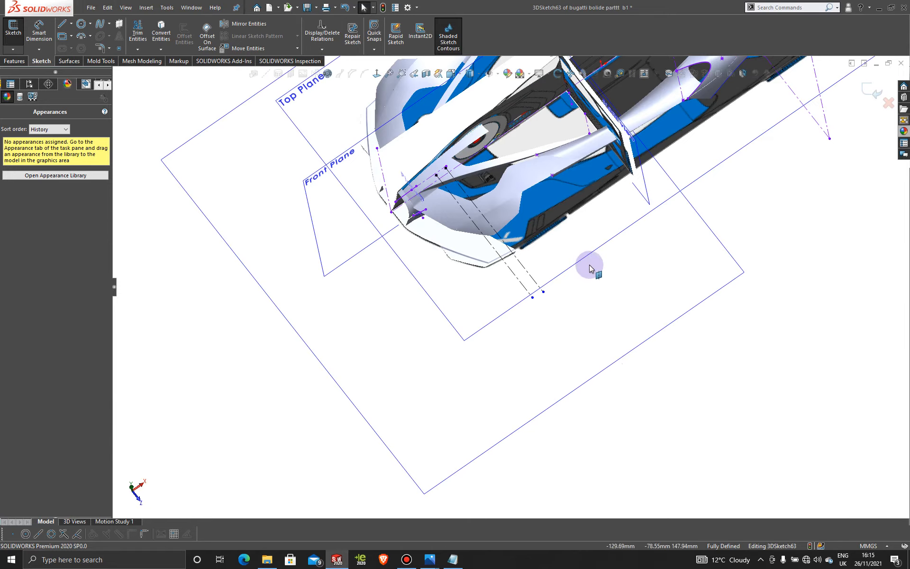
pyautogui.moveTo(589, 264); pyautogui.dragTo(456, 283, button='middle')
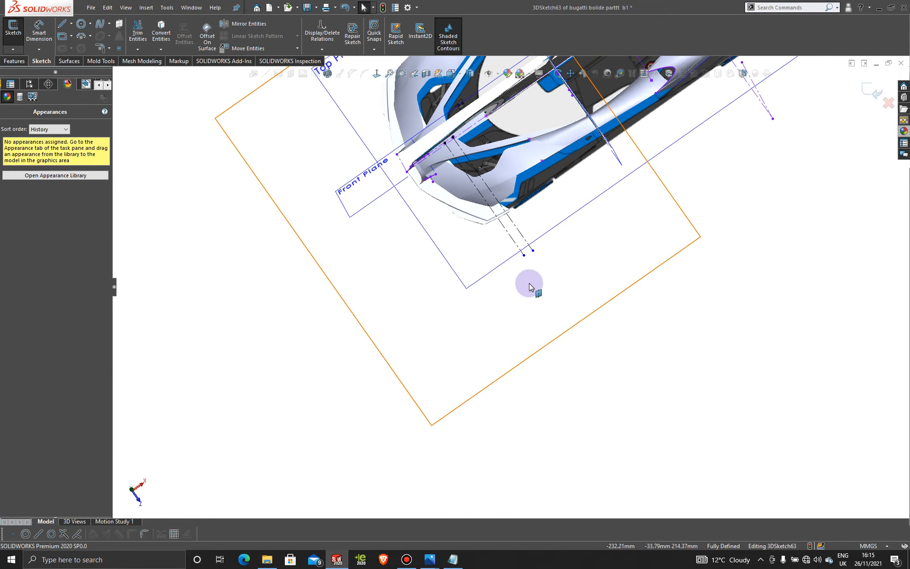
pyautogui.click(486, 274)
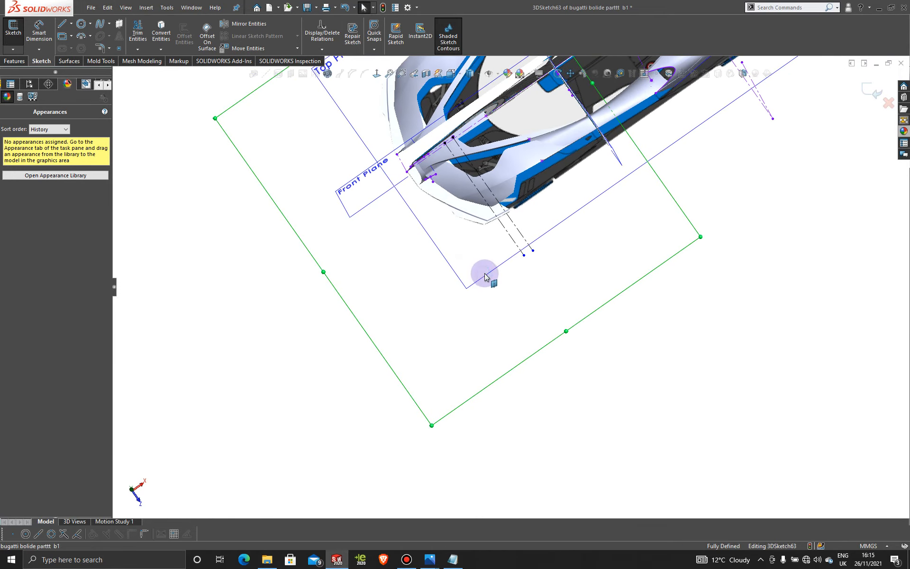
pyautogui.click(377, 75)
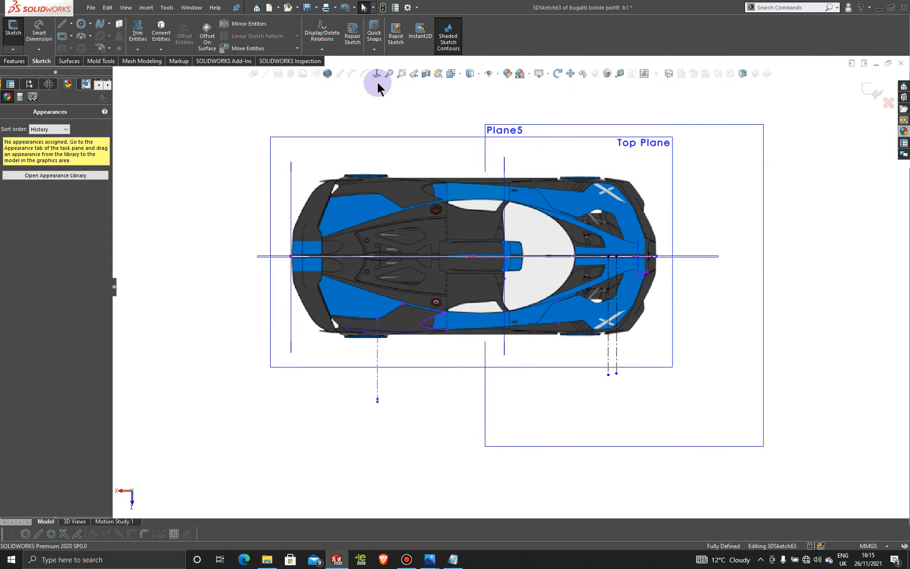
pyautogui.click(375, 78)
pyautogui.moveTo(451, 223); pyautogui.dragTo(468, 148, button='middle')
pyautogui.press('space')
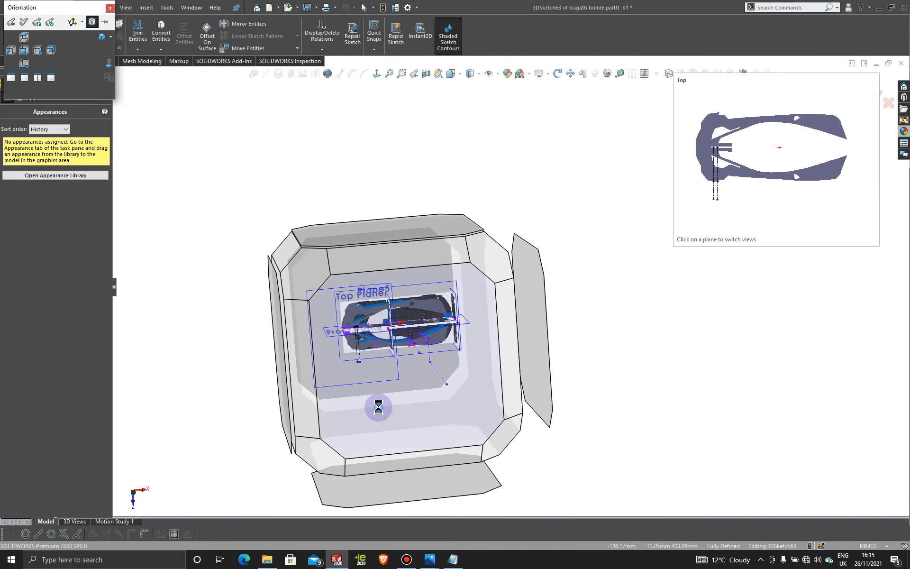
pyautogui.press('Escape')
pyautogui.scroll(-7, 428, 313)
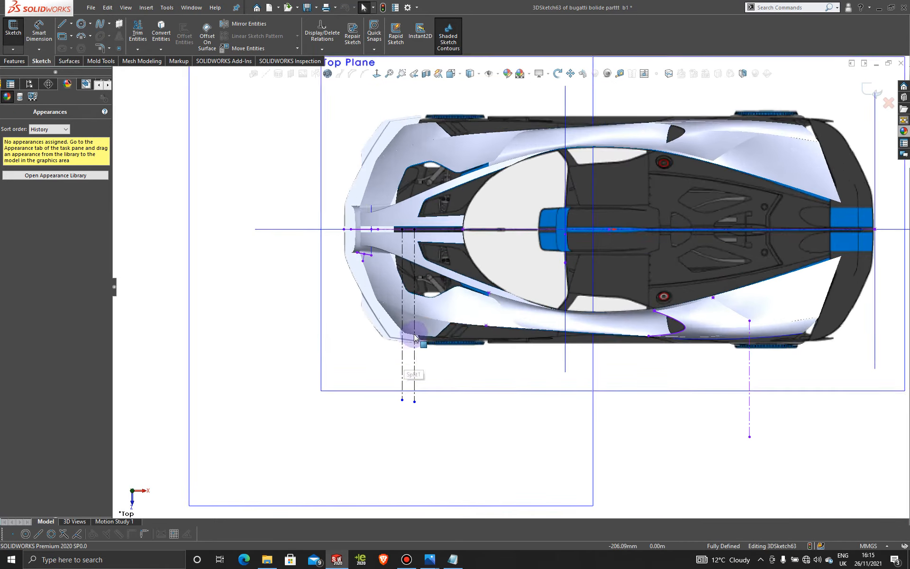
pyautogui.scroll(-3, 429, 342)
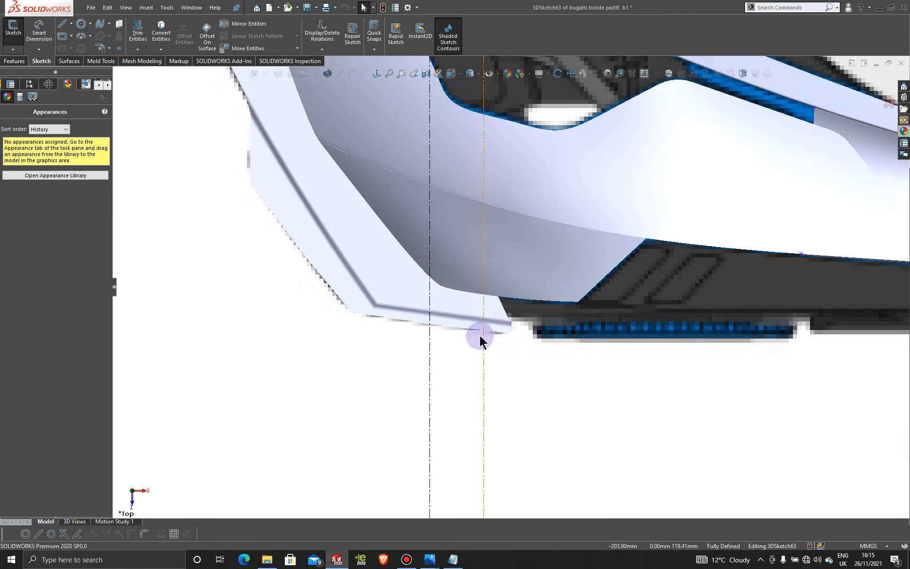
pyautogui.scroll(-2, 479, 337)
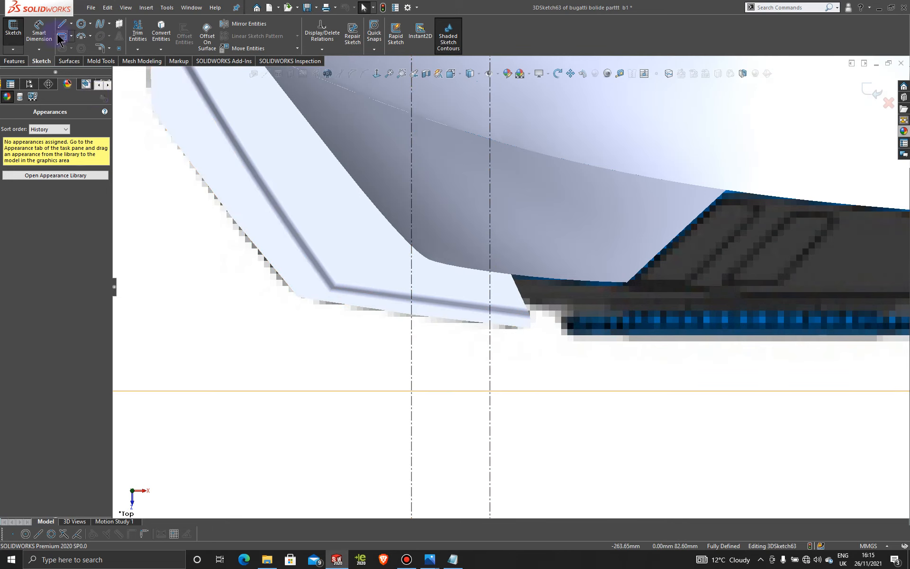
# Step: Exit the sketch and, in a new 3D sketch, draw a two-point spline joining both centerlines over the splitter's outer end, at about Z 116 mm
pyautogui.click(877, 88)
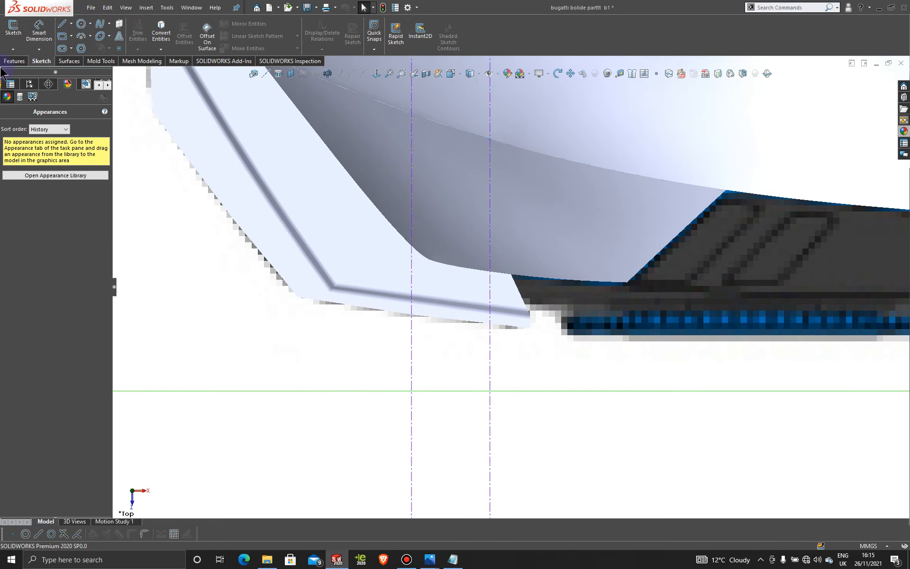
pyautogui.click(13, 49)
pyautogui.click(31, 71)
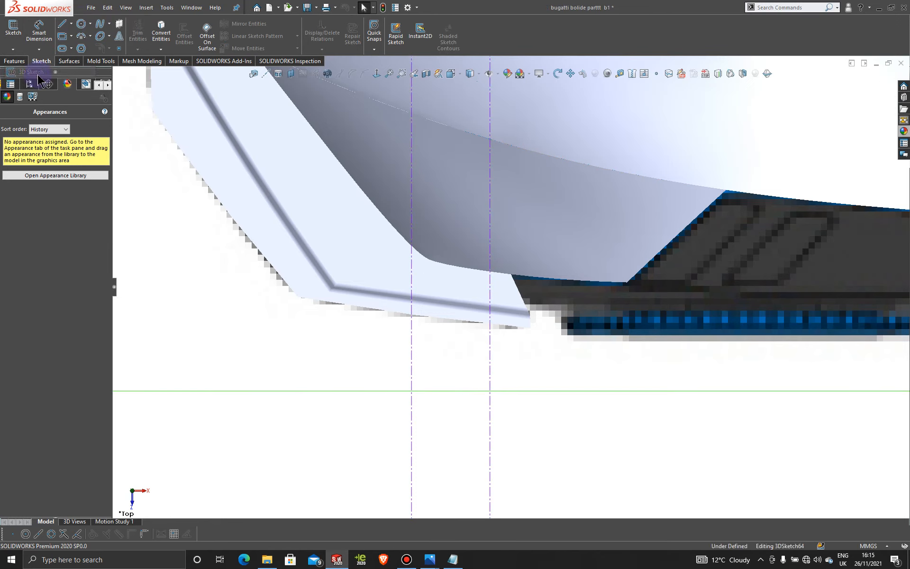
pyautogui.click(102, 27)
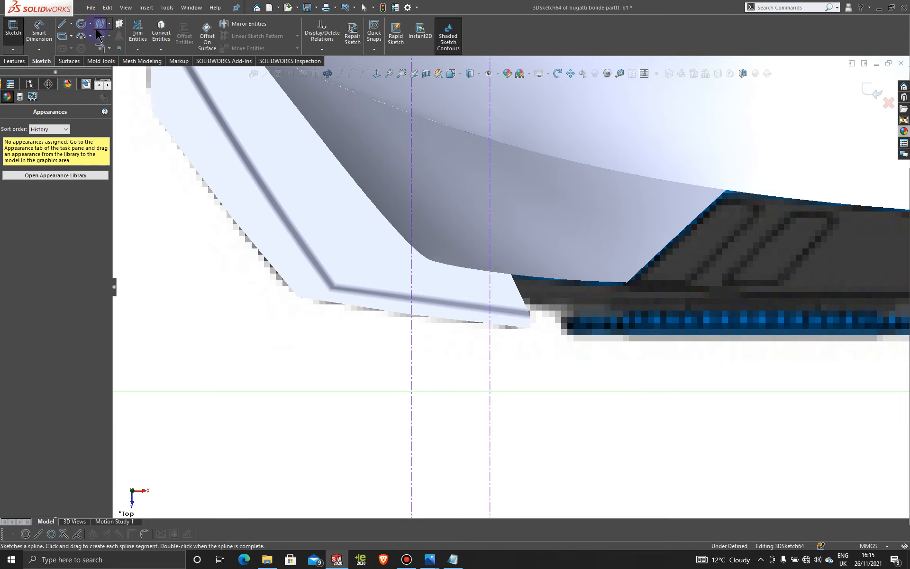
pyautogui.click(411, 304)
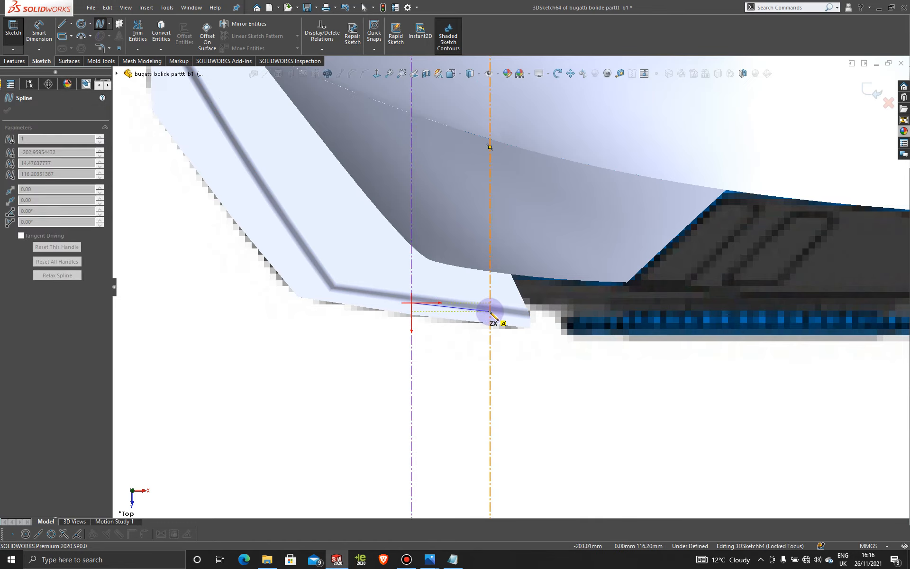
pyautogui.click(490, 312)
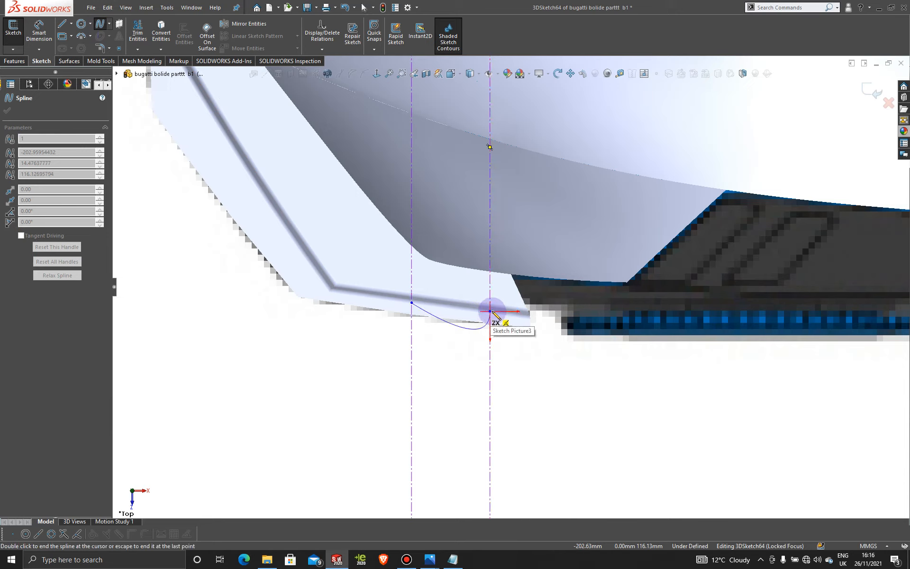
pyautogui.press('Escape')
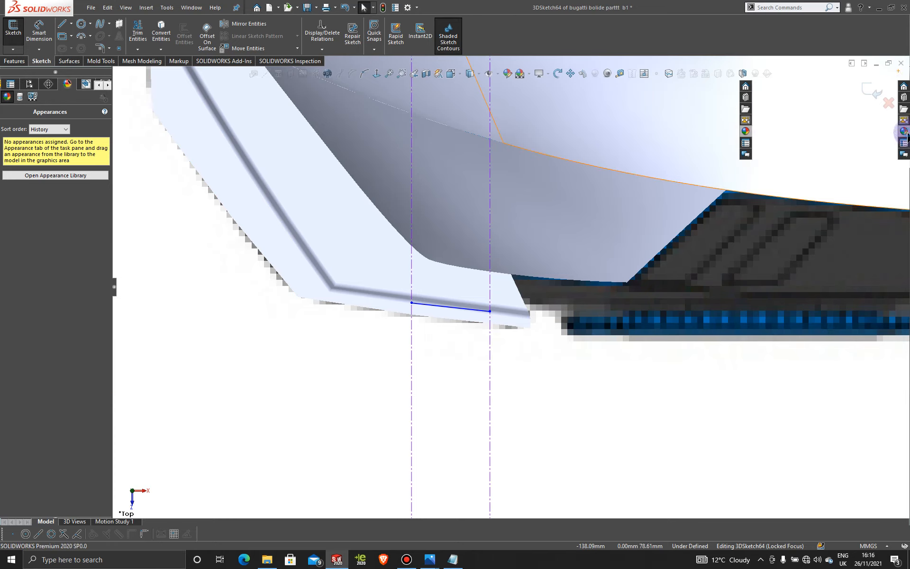
# Step: Apply the blue glass appearance to the splitter body
pyautogui.click(904, 143)
pyautogui.moveTo(863, 237); pyautogui.dragTo(356, 262)
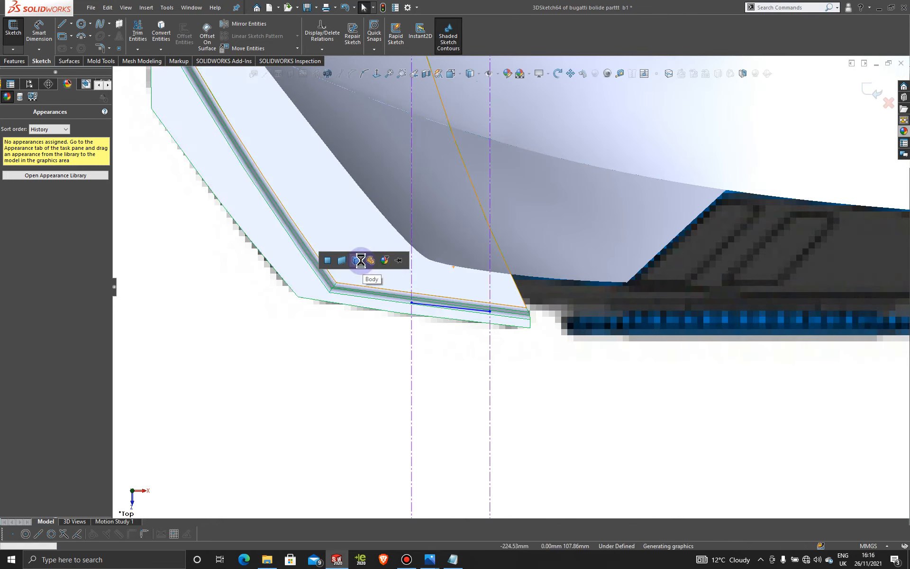
pyautogui.click(361, 262)
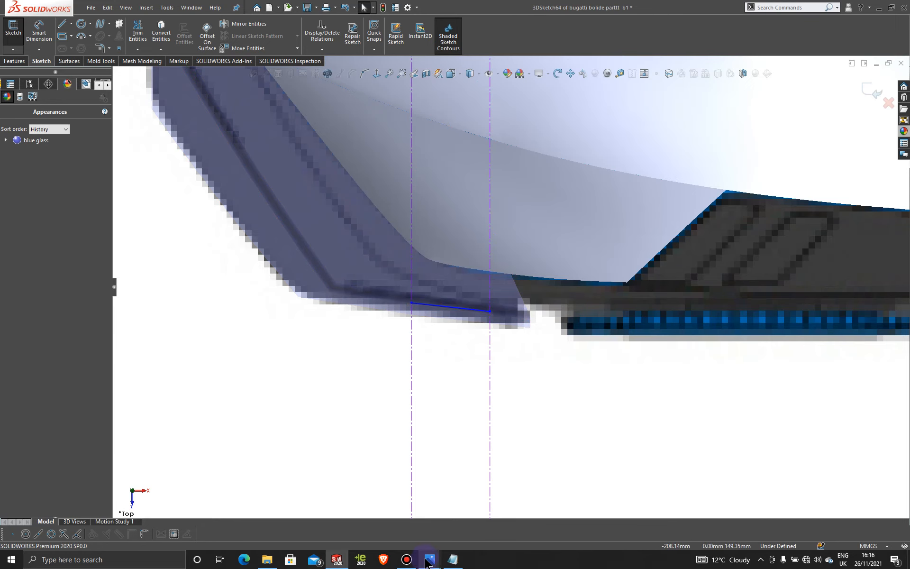
# Step: Check the shape of the panel ahead of the front wheel against the side photo jhghjbj.PNG again
pyautogui.moveTo(426, 562)
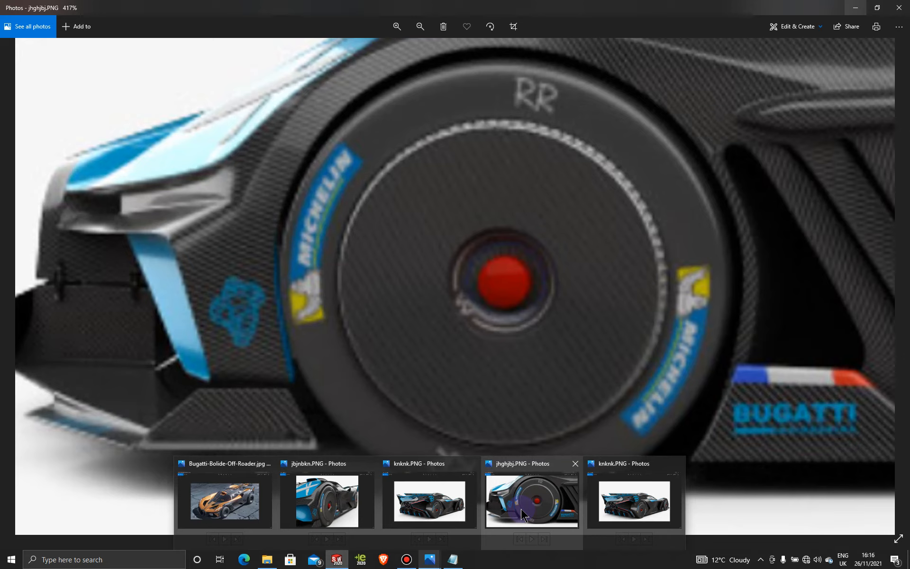
pyautogui.click(521, 514)
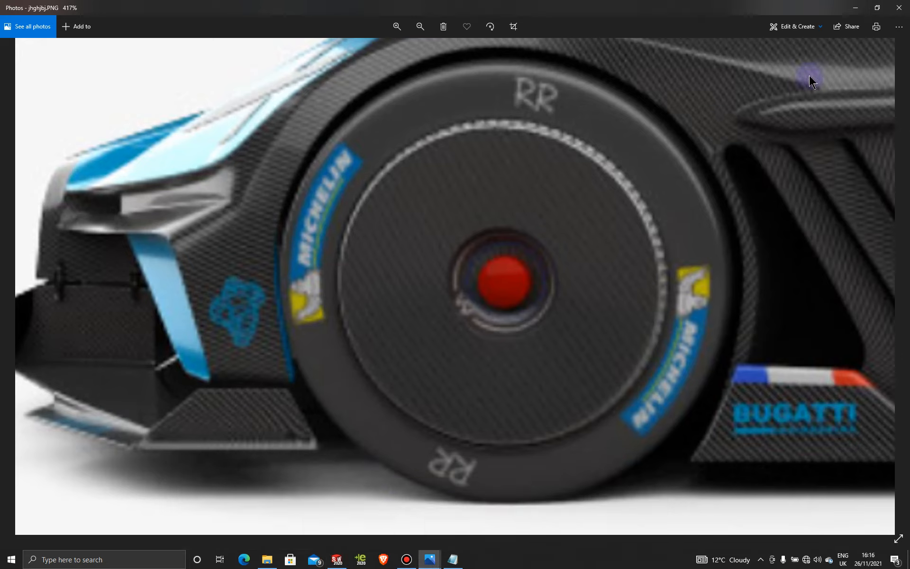
pyautogui.click(857, 14)
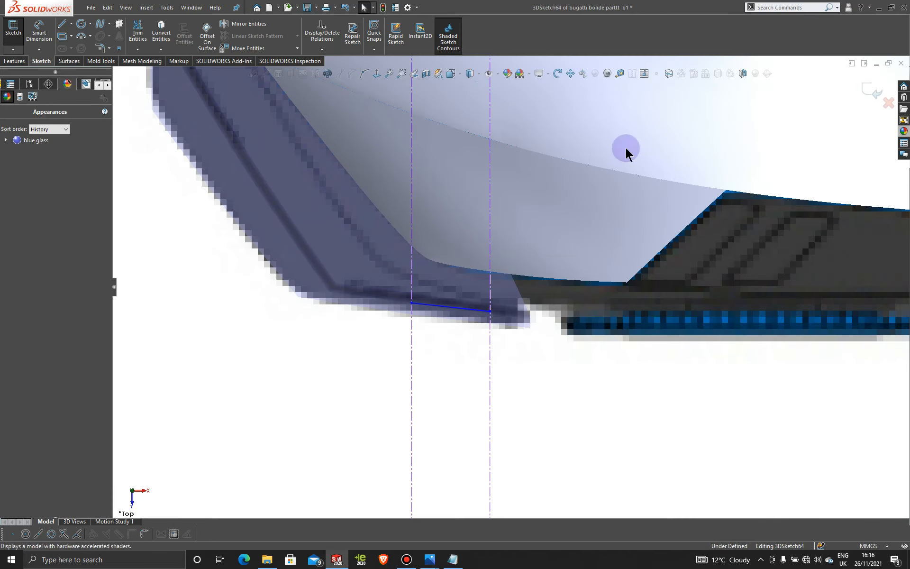
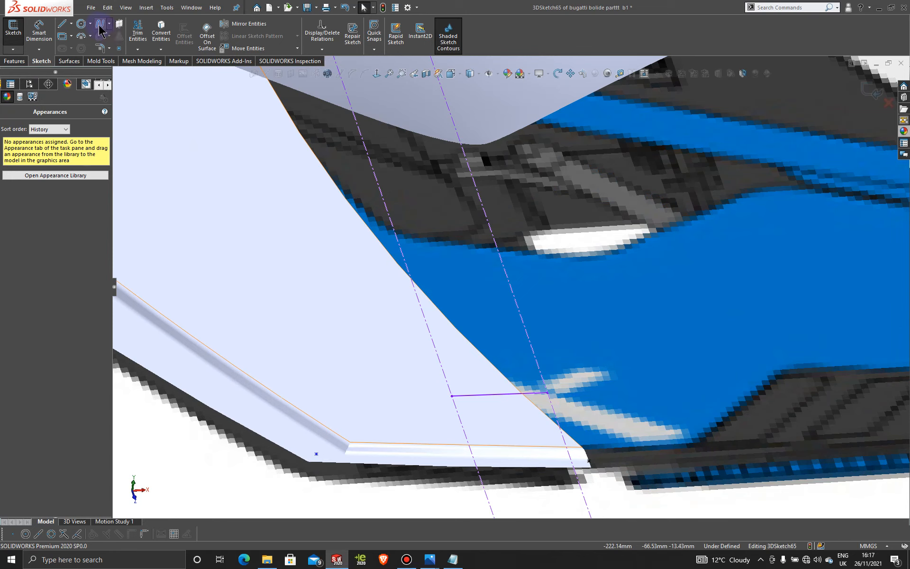
# Step: Draw a two-point spline from the short connecting line's front end down to the sketch point at the splitter's outer front corner
pyautogui.click(100, 30)
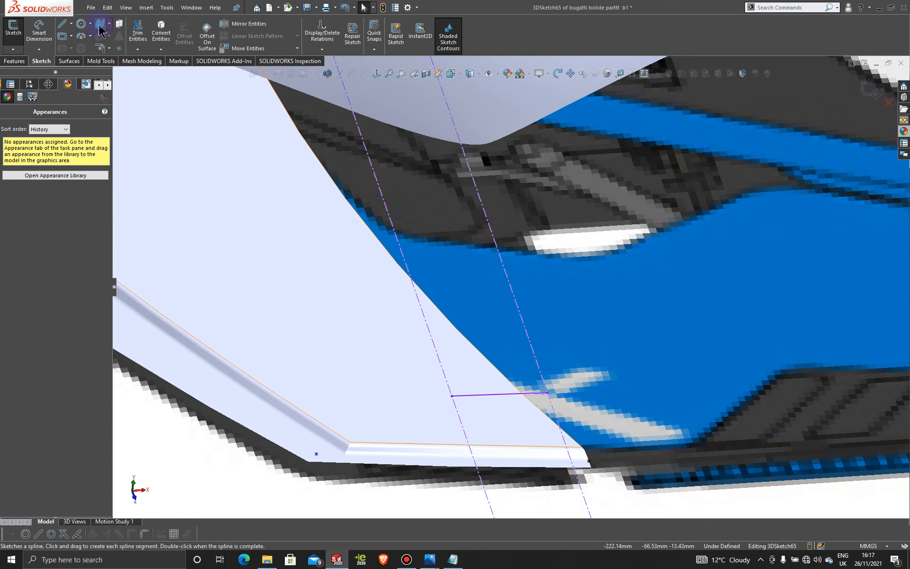
pyautogui.click(451, 396)
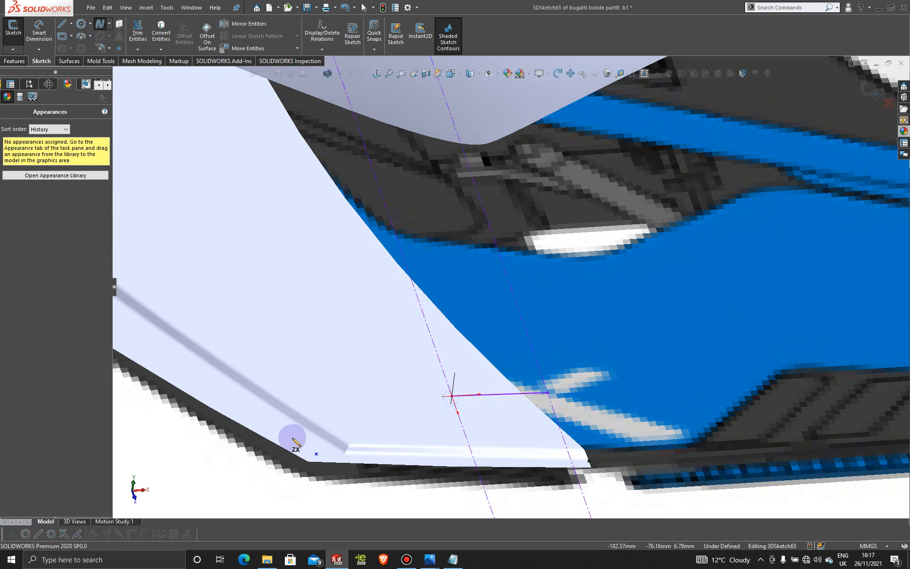
pyautogui.click(316, 453)
pyautogui.press('Escape')
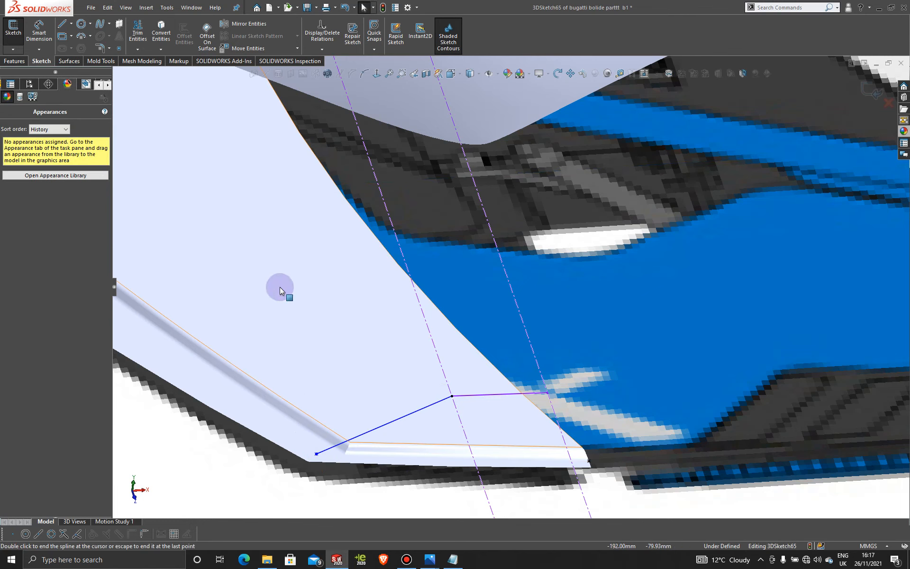
# Step: Draw a two-point spline from the short connecting line's rear end down to the splitter's outer rear corner
pyautogui.click(104, 28)
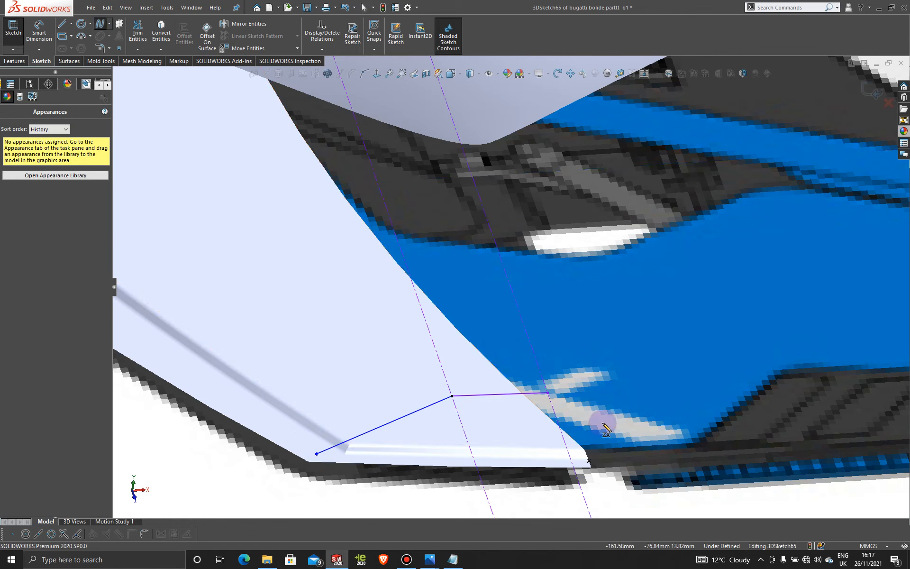
pyautogui.click(548, 392)
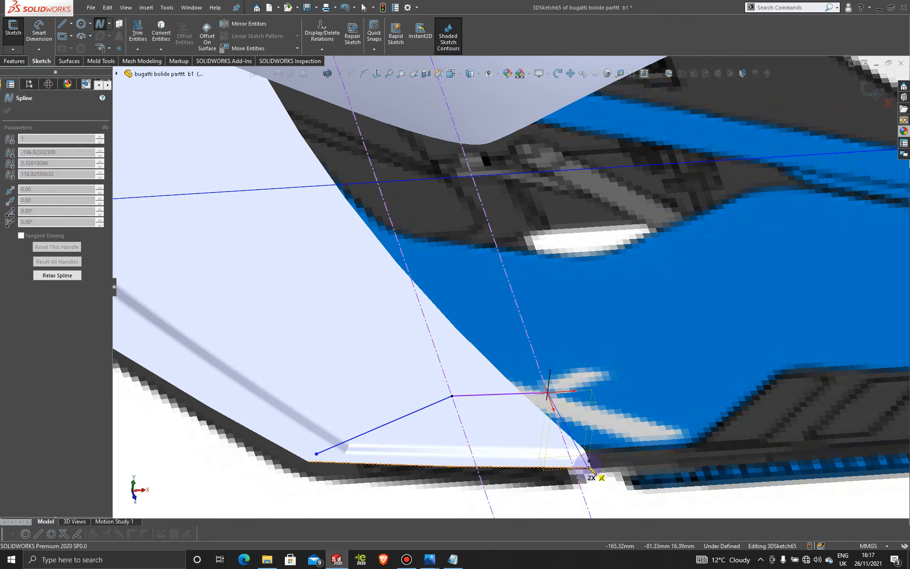
pyautogui.click(589, 461)
pyautogui.press('Escape')
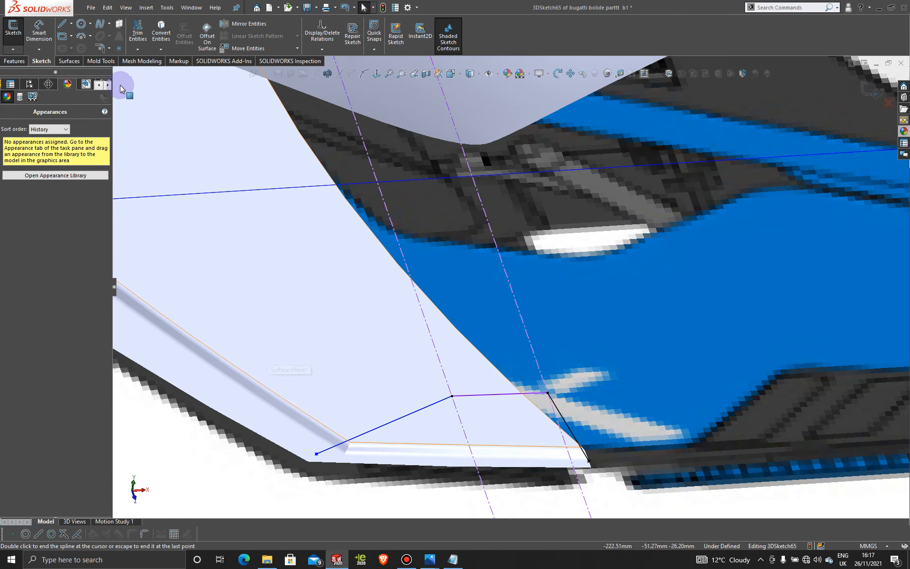
# Step: Close the small panel's 3D outline with a two-point spline between its lower front and rear corners, and exit the sketch
pyautogui.click(100, 24)
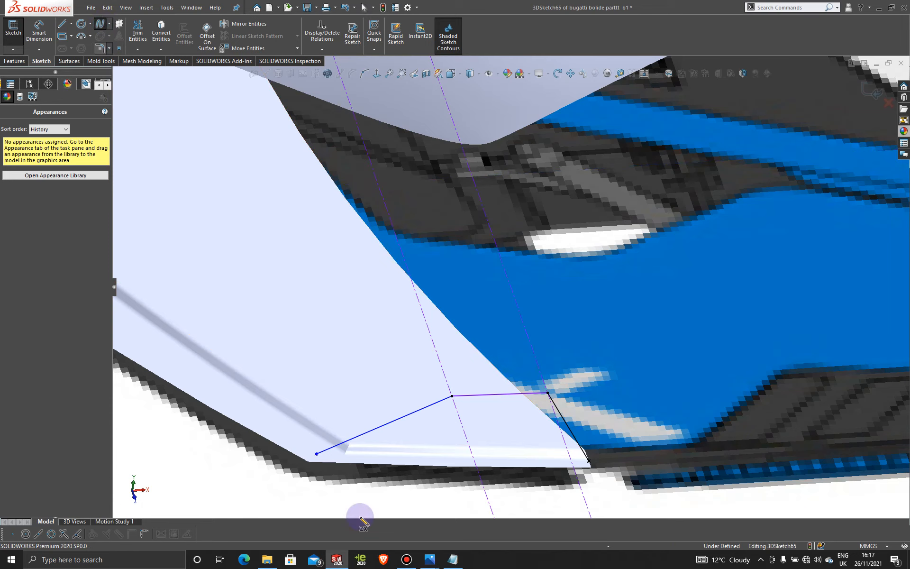
pyautogui.click(316, 453)
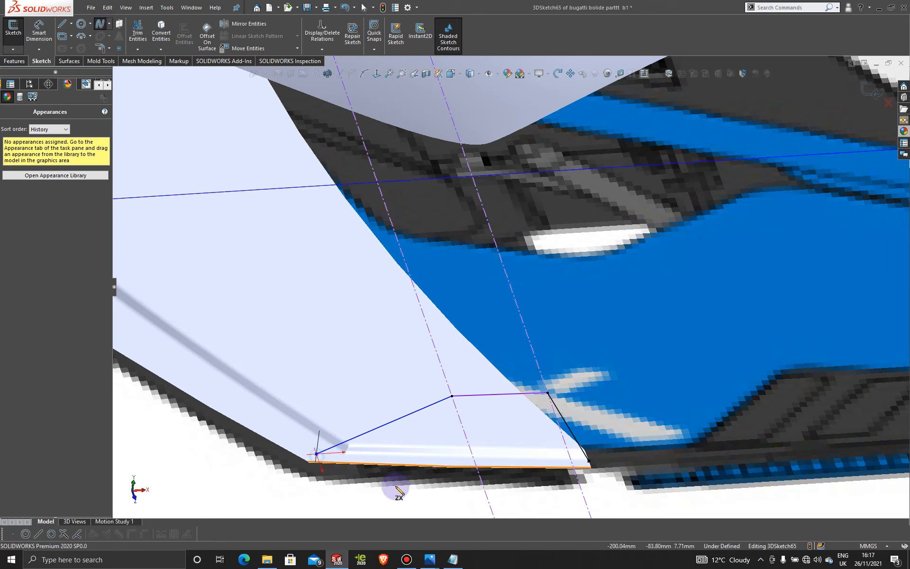
pyautogui.doubleClick(589, 462)
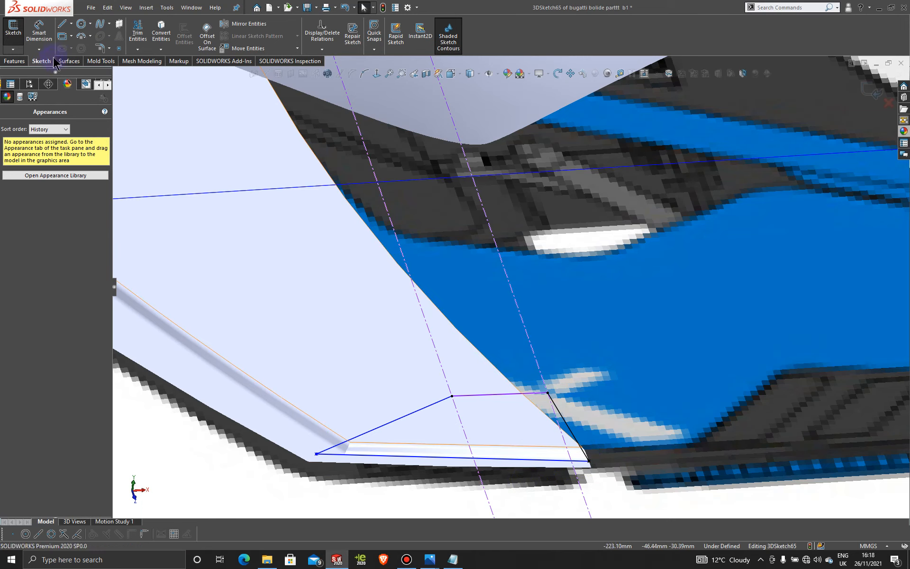
pyautogui.click(69, 61)
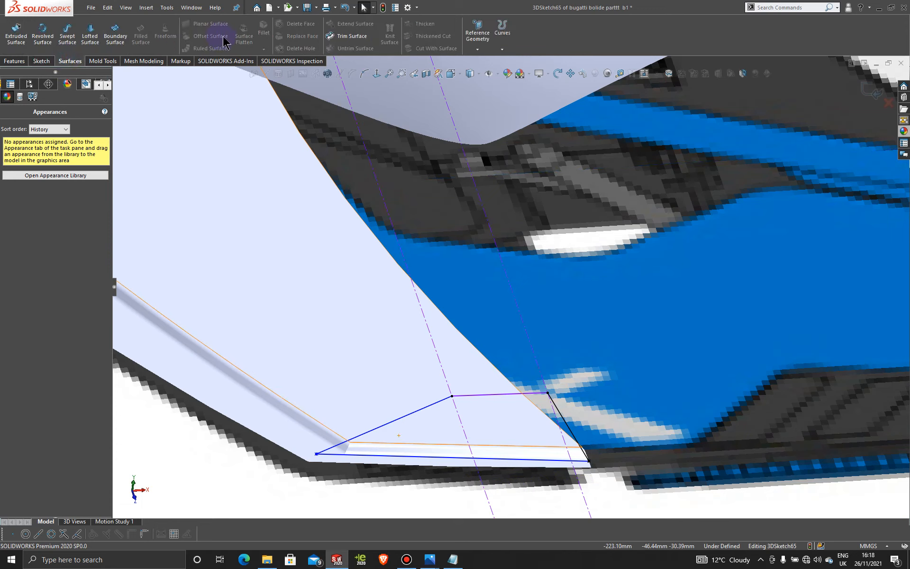
pyautogui.click(866, 89)
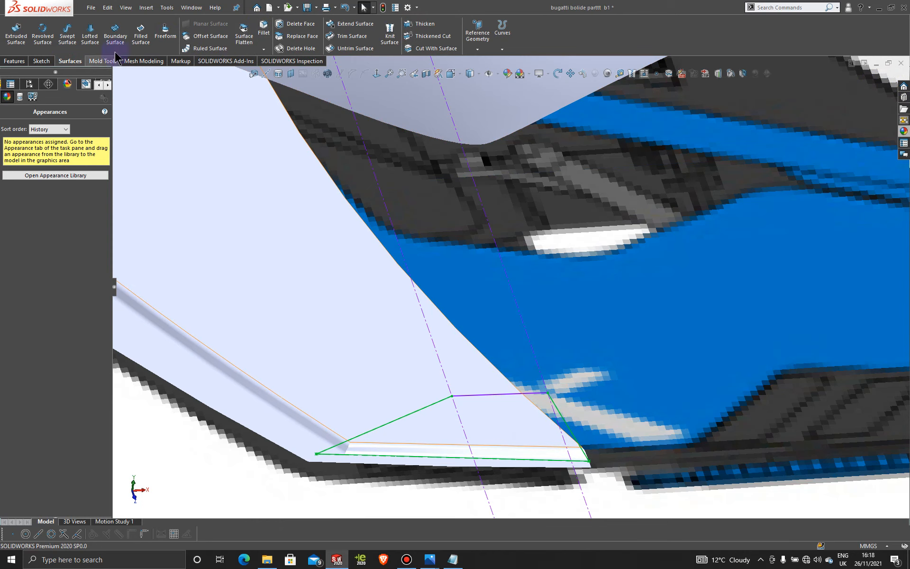
# Step: Create a Filled Surface bounded by 3DSketch65 and 3DSketch64 to form the small panel at the splitter's outer end
pyautogui.click(141, 34)
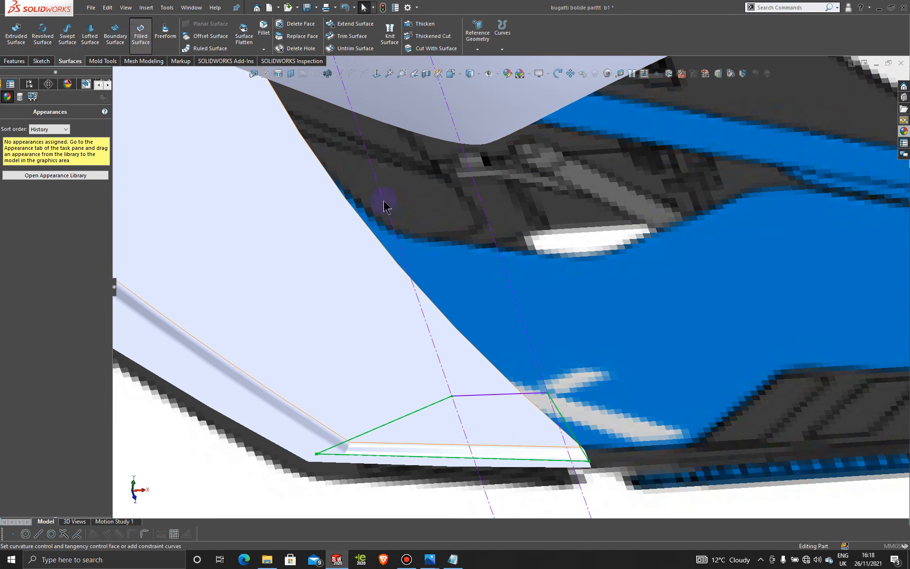
pyautogui.click(500, 394)
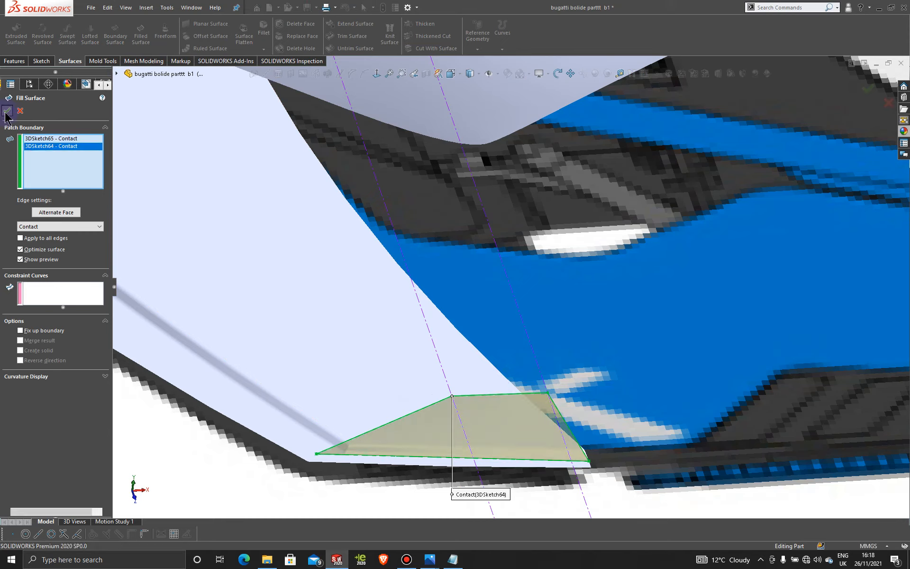
pyautogui.moveTo(355, 421); pyautogui.dragTo(422, 412, button='middle')
pyautogui.scroll(-2, 457, 333)
pyautogui.scroll(3, 488, 379)
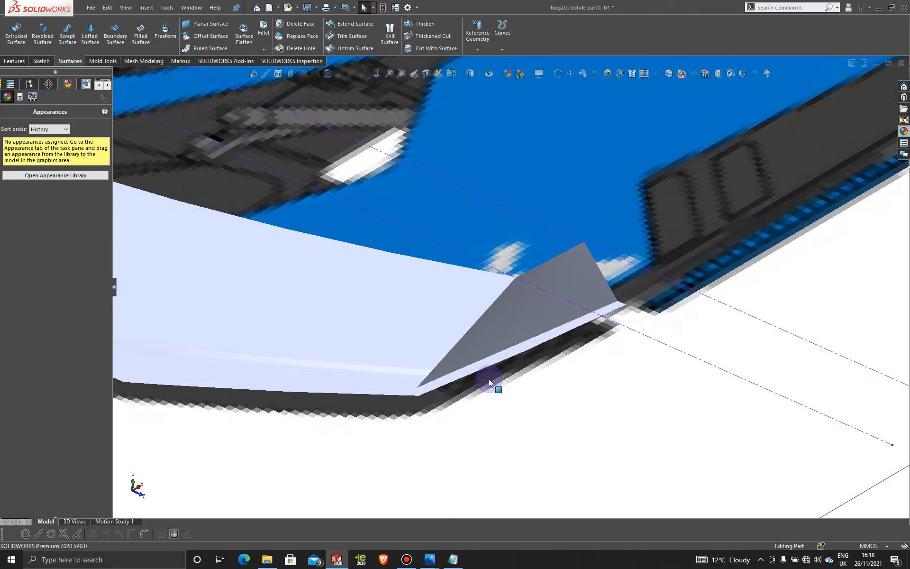
# Step: Try a 1 mm symmetric face fillet between the small filled panel and the splitter's narrow outer edge face
pyautogui.scroll(-5, 510, 324)
pyautogui.scroll(-2, 508, 323)
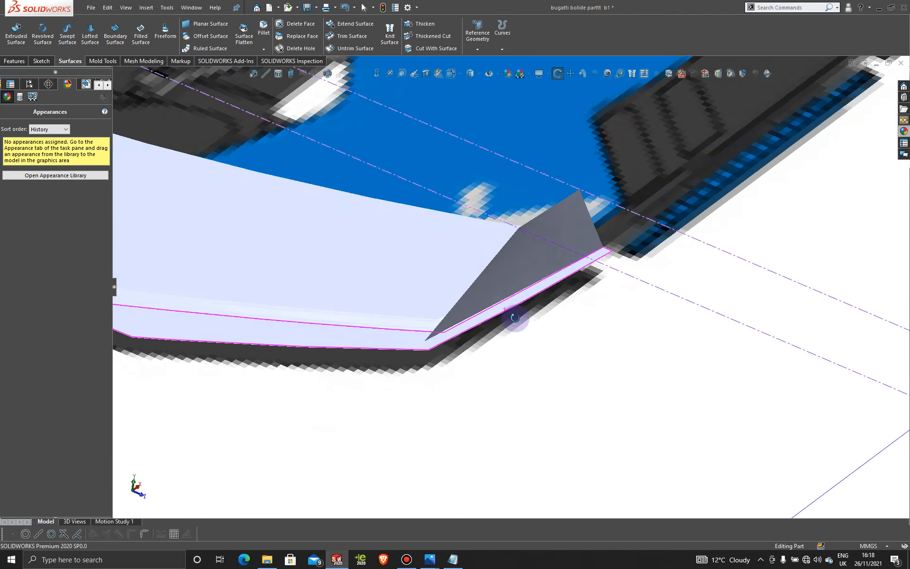
pyautogui.scroll(-2, 495, 311)
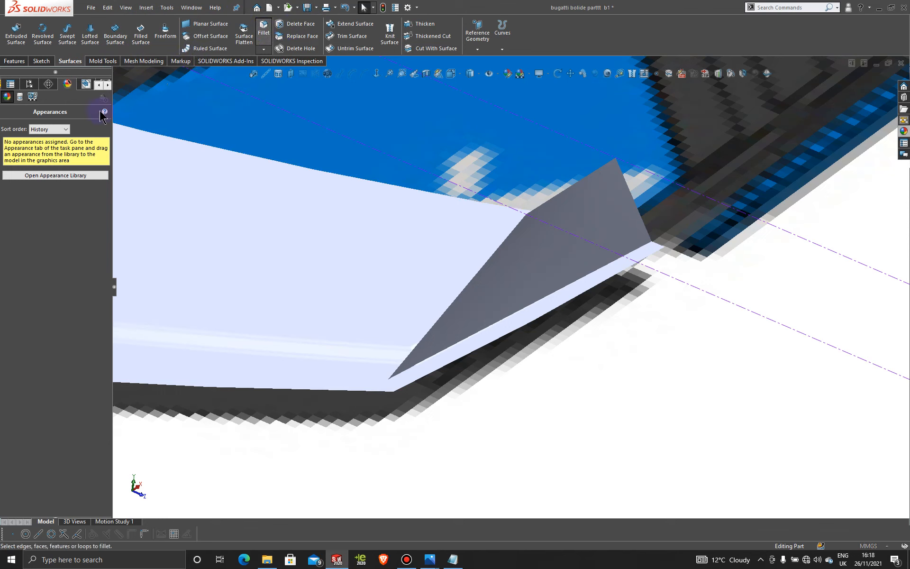
pyautogui.click(54, 155)
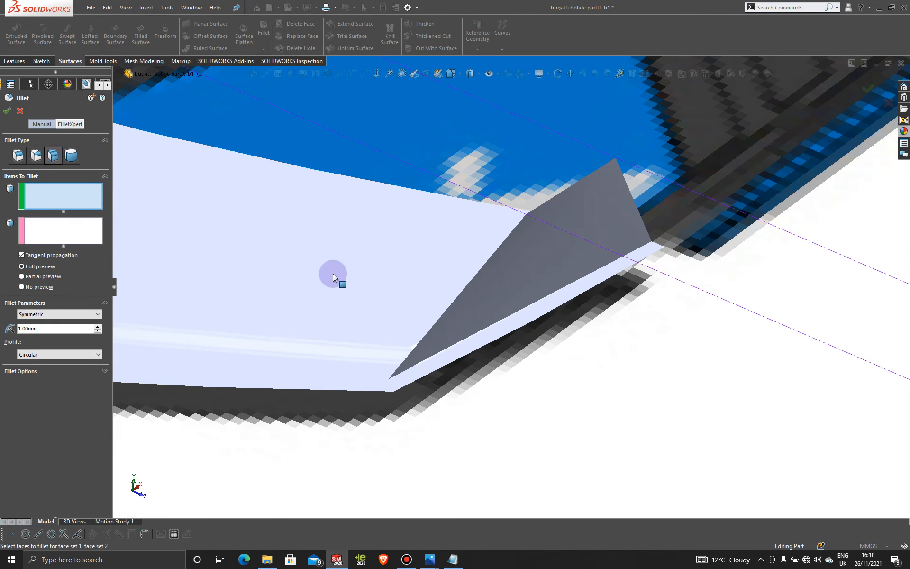
pyautogui.click(504, 300)
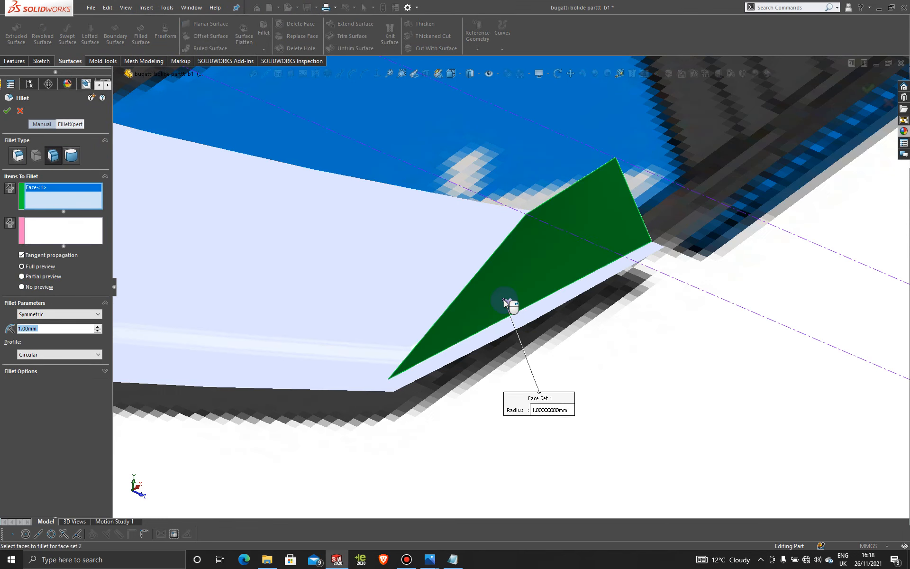
pyautogui.click(82, 232)
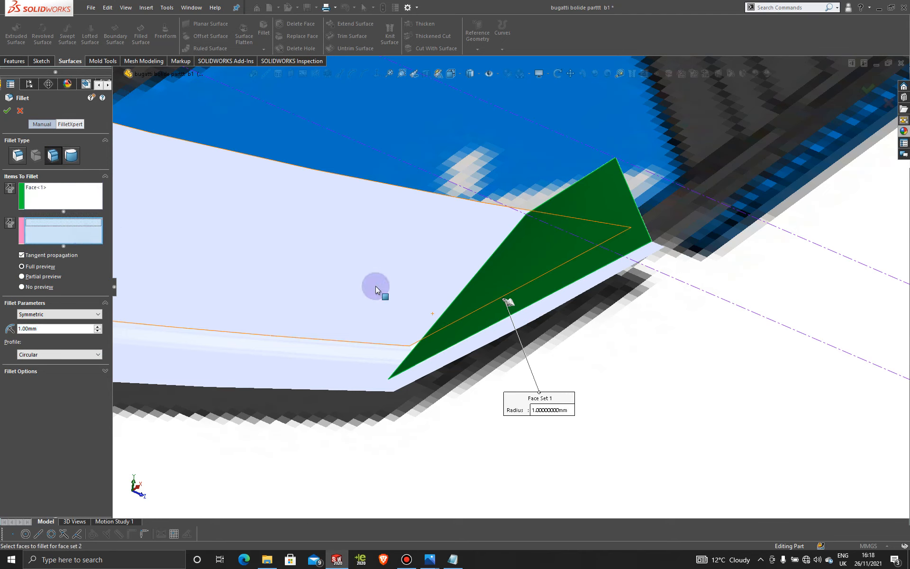
pyautogui.click(533, 314)
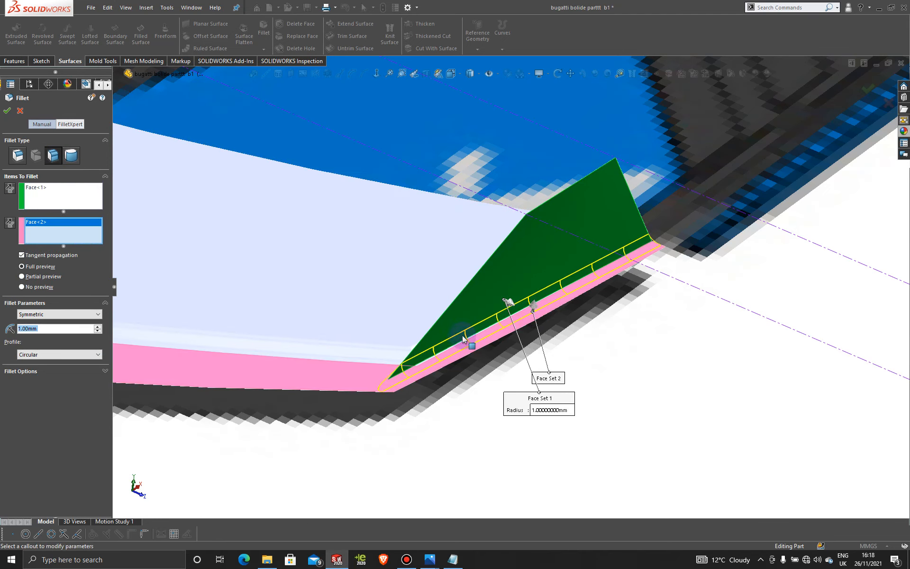
pyautogui.click(8, 111)
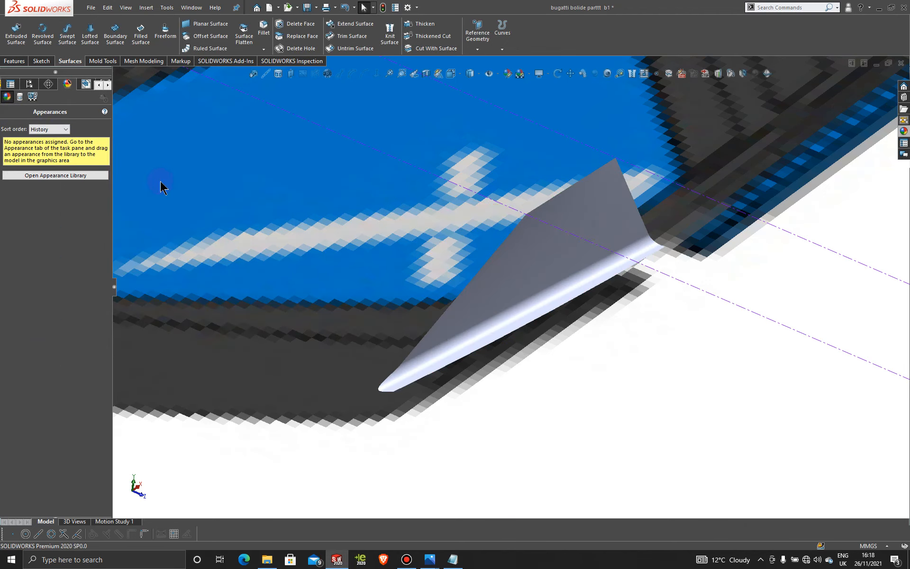
# Step: Expand the small panel's filled surface in the feature tree and remove the face fillet joining it to the splitter
pyautogui.scroll(6, 502, 424)
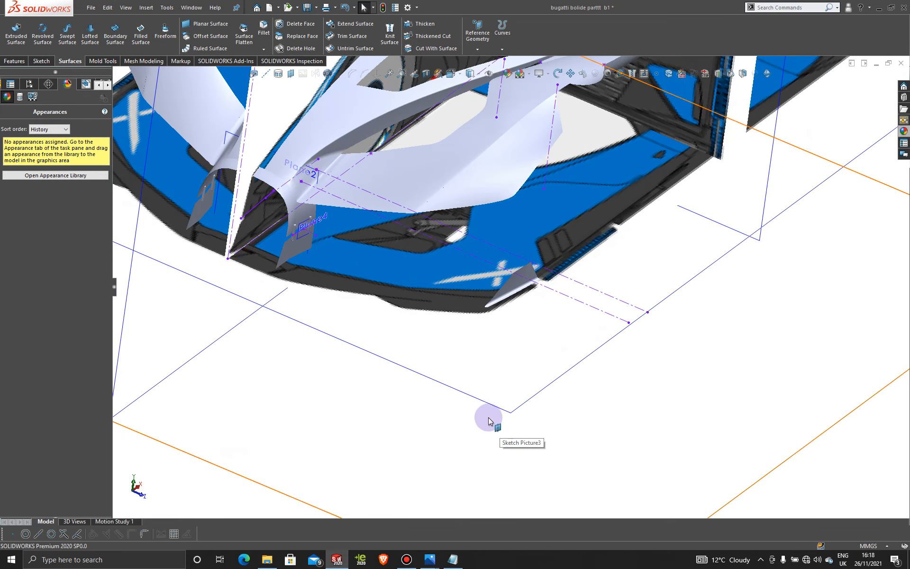
pyautogui.click(99, 85)
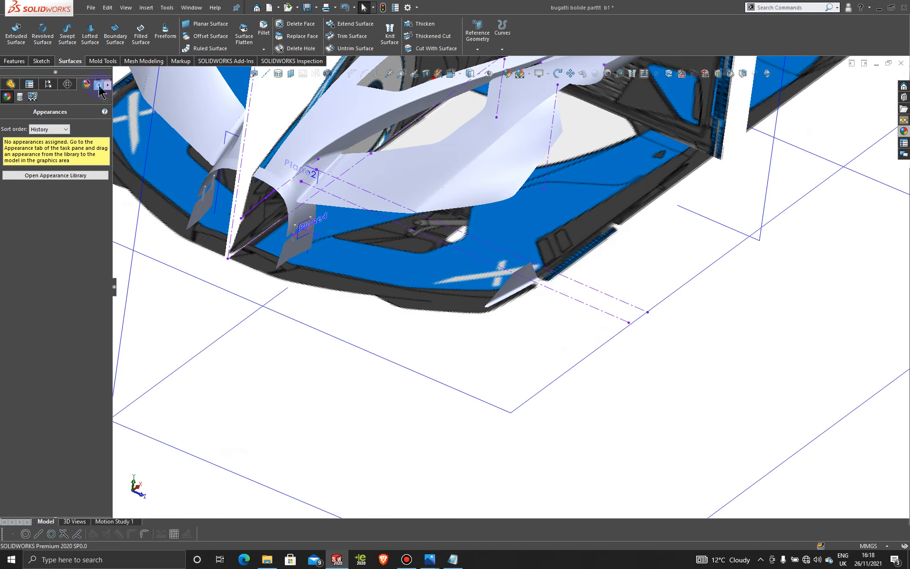
pyautogui.click(14, 86)
pyautogui.scroll(-4, 118, 398)
pyautogui.scroll(-16, 90, 423)
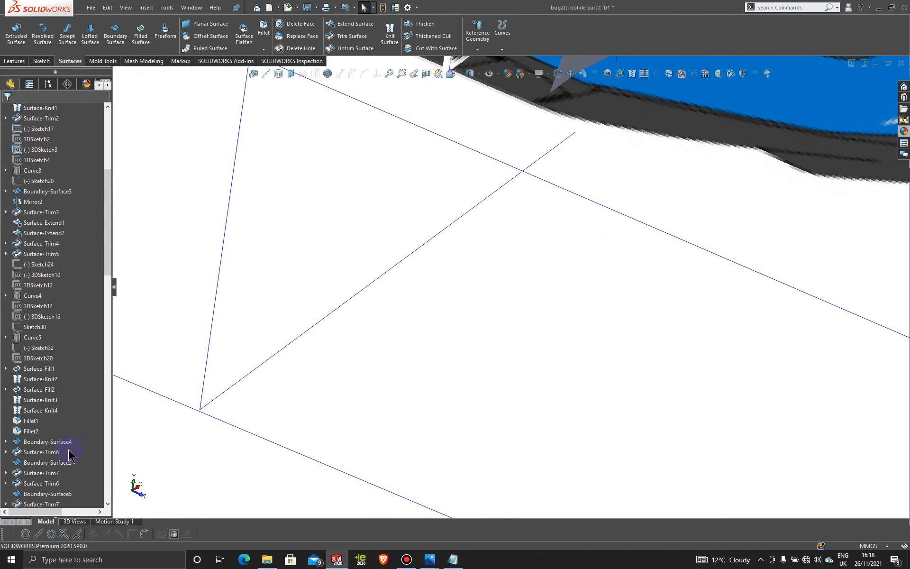
pyautogui.scroll(-15, 69, 455)
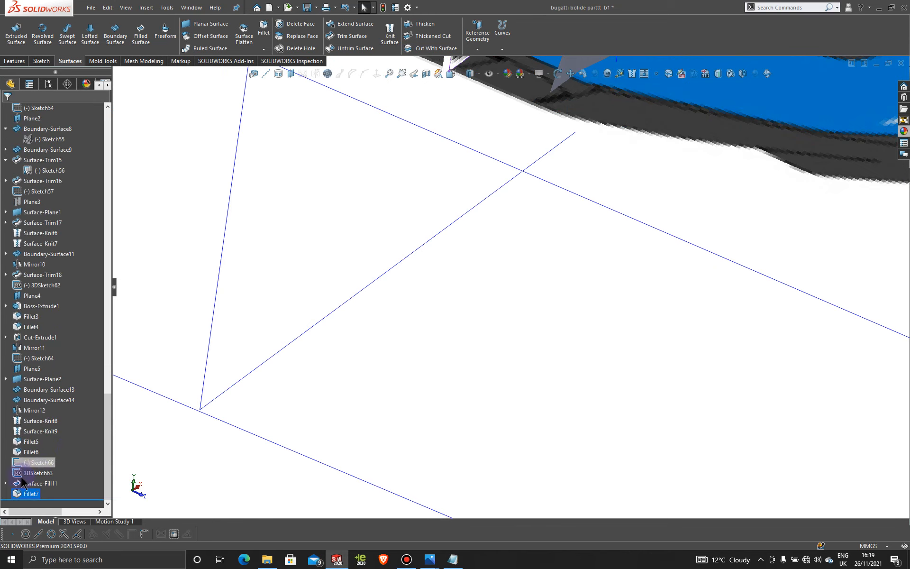
pyautogui.click(5, 484)
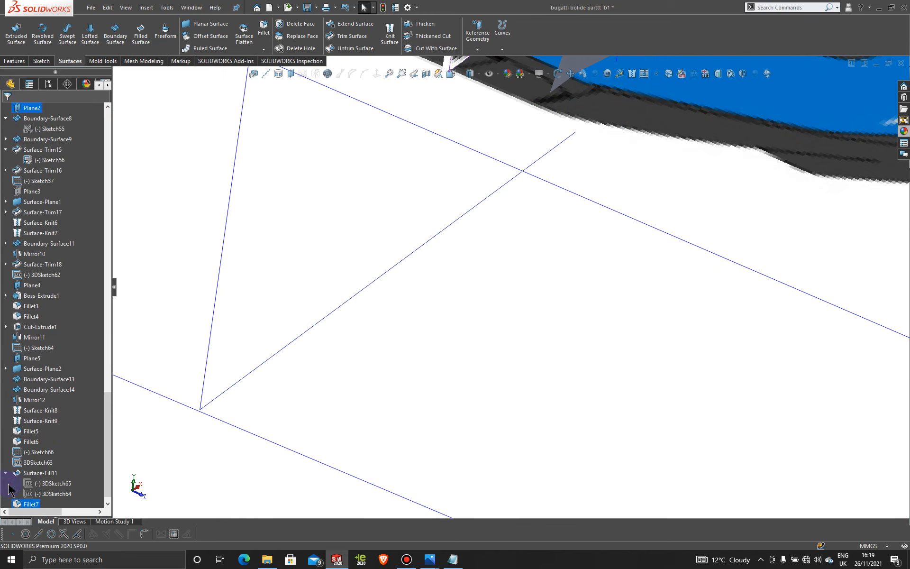
pyautogui.scroll(6, 293, 386)
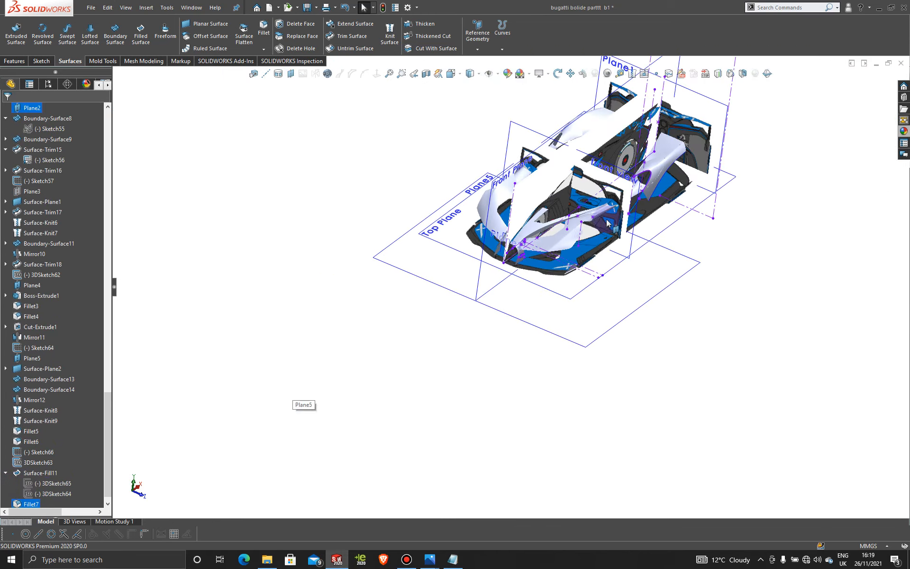
pyautogui.scroll(-5, 505, 291)
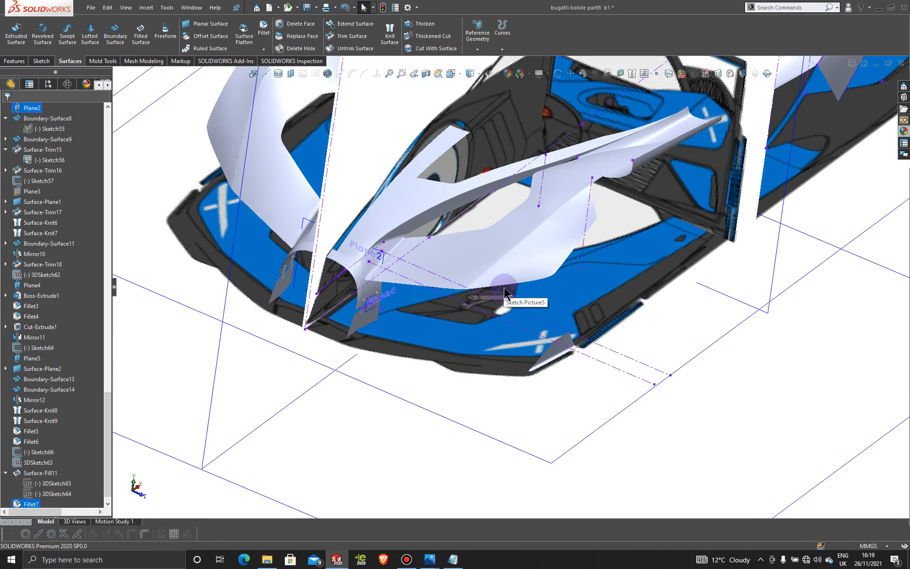
pyautogui.scroll(-8, 503, 288)
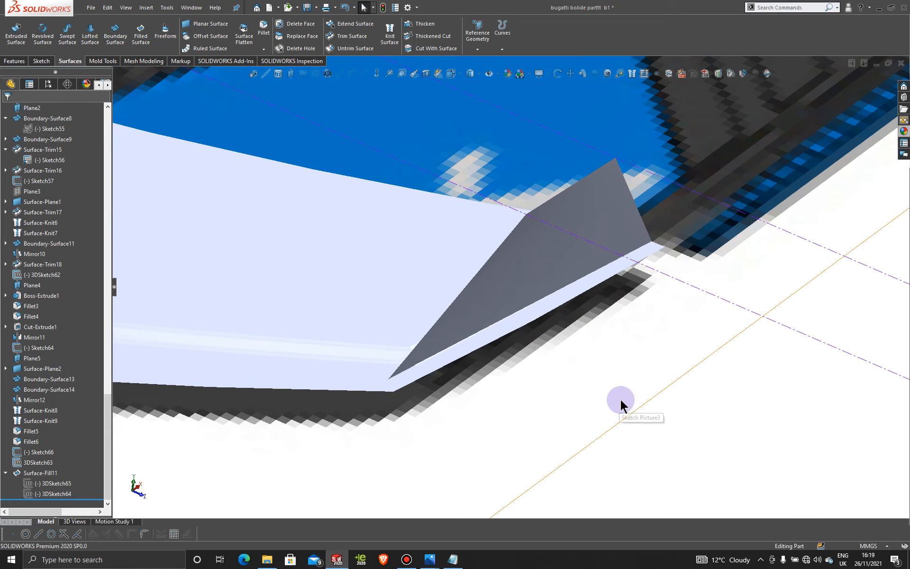
# Step: Mirror the small filled panel body about the Front Plane to the opposite end of the splitter
pyautogui.scroll(3, 594, 419)
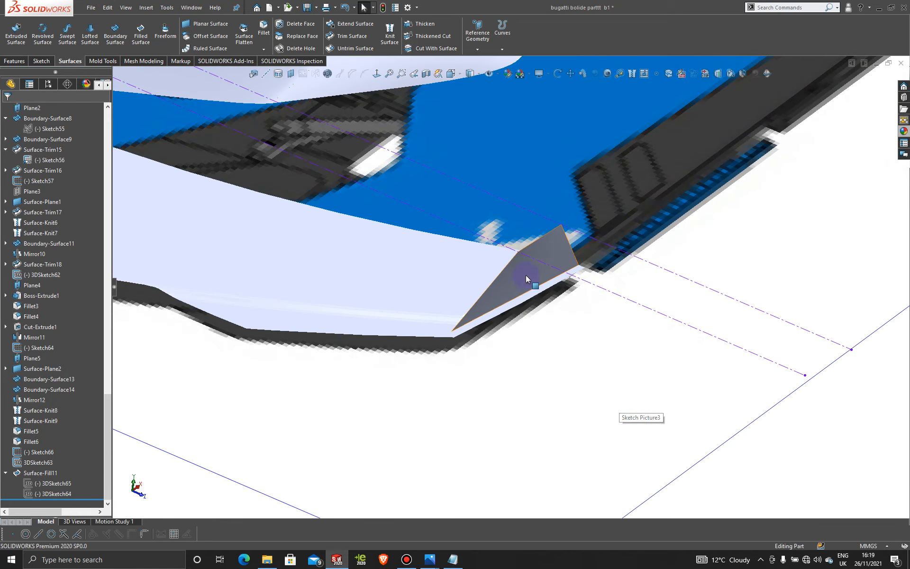
pyautogui.scroll(-2, 514, 302)
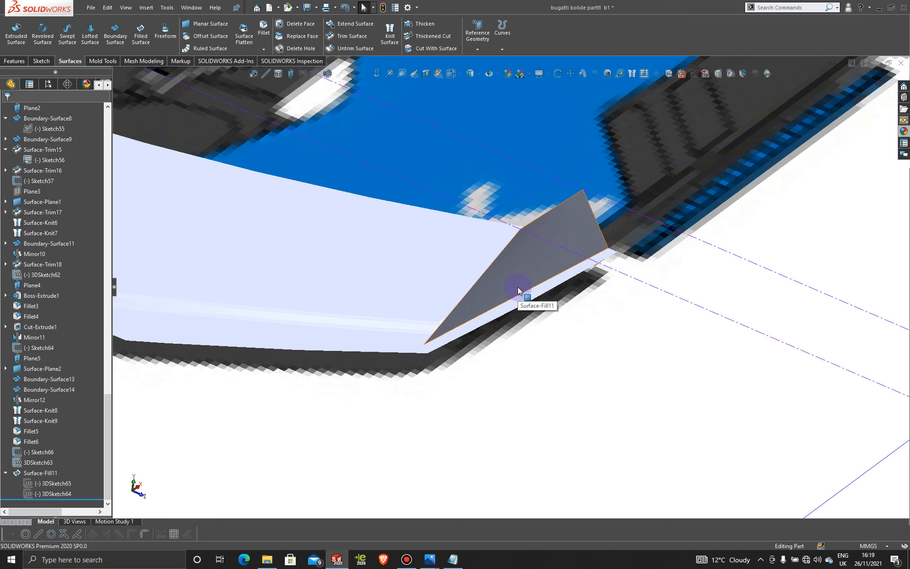
pyautogui.scroll(5, 504, 356)
pyautogui.scroll(4, 505, 355)
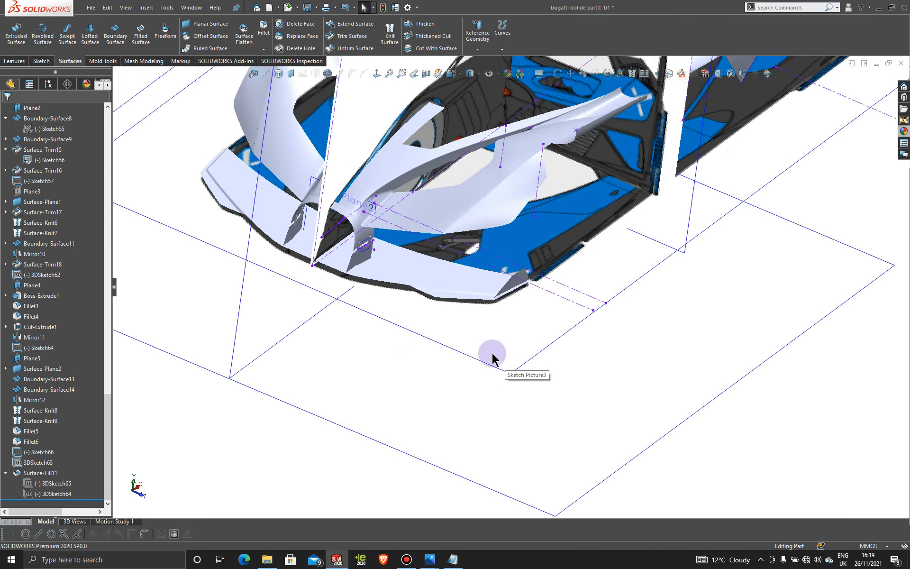
pyautogui.moveTo(492, 356); pyautogui.dragTo(454, 319, button='middle')
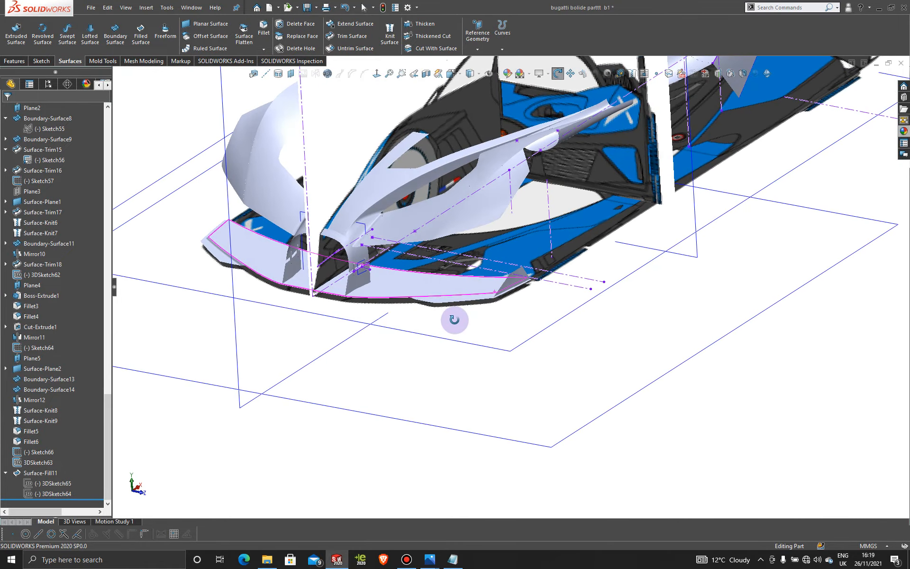
pyautogui.scroll(-1, 339, 258)
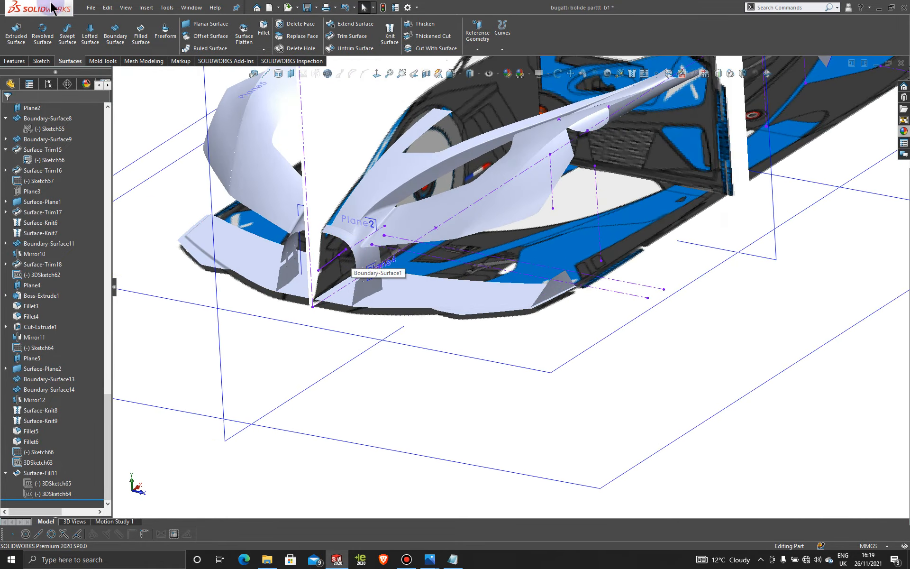
pyautogui.click(15, 61)
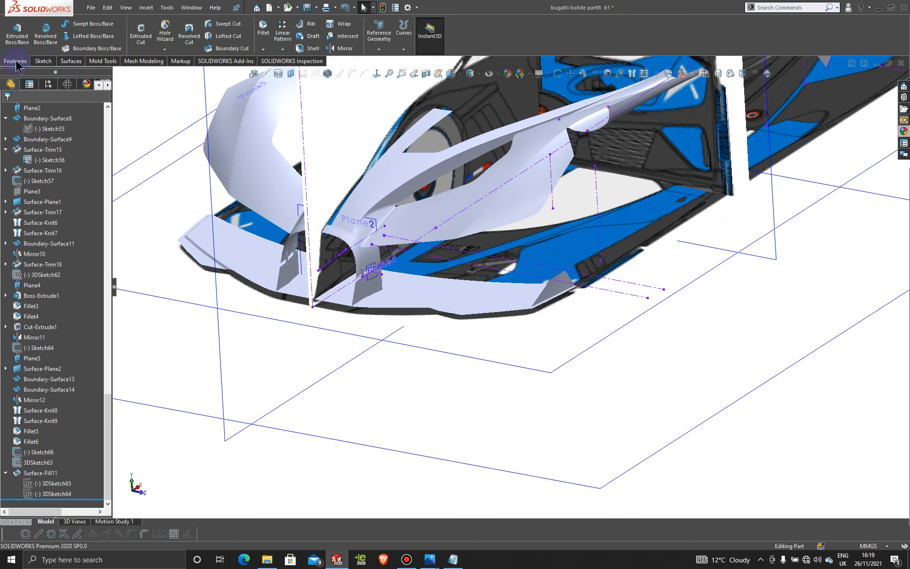
pyautogui.click(351, 52)
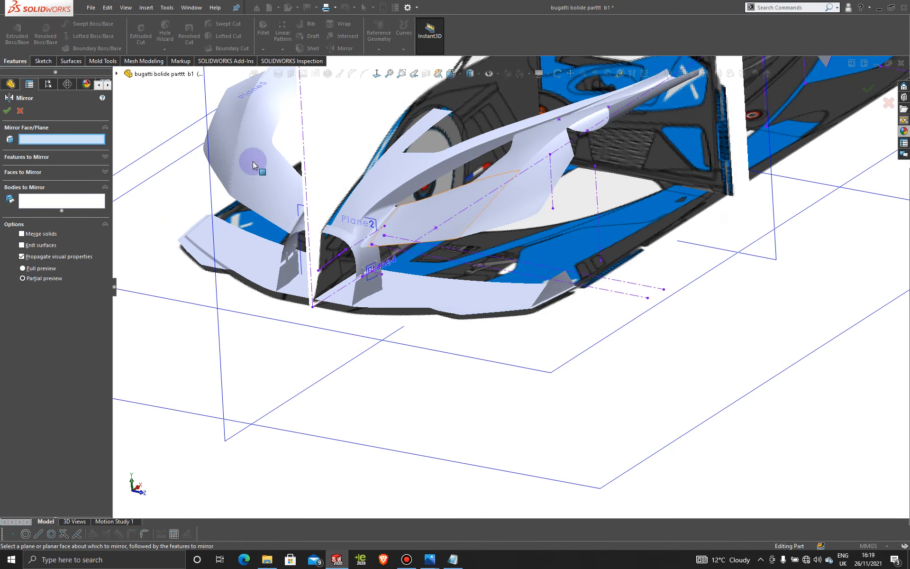
pyautogui.click(225, 373)
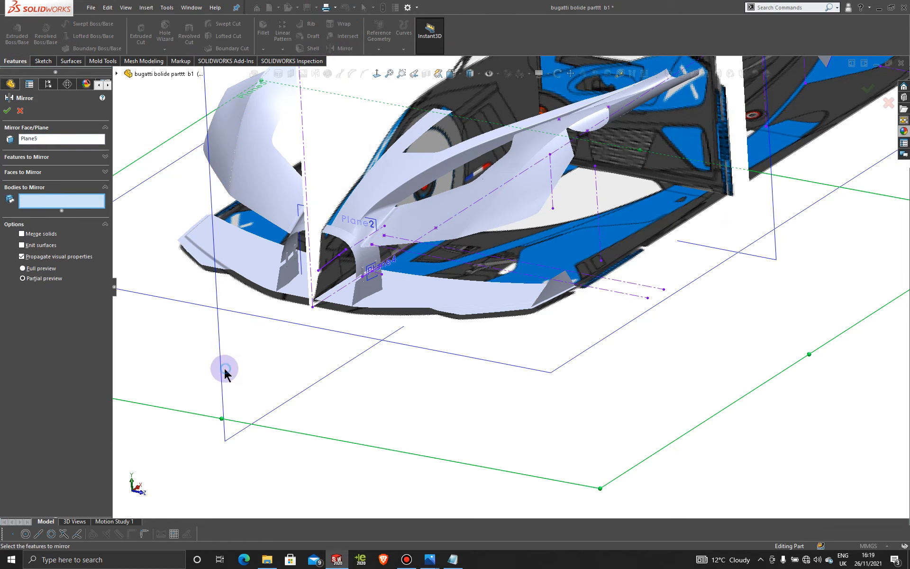
pyautogui.rightClick(100, 139)
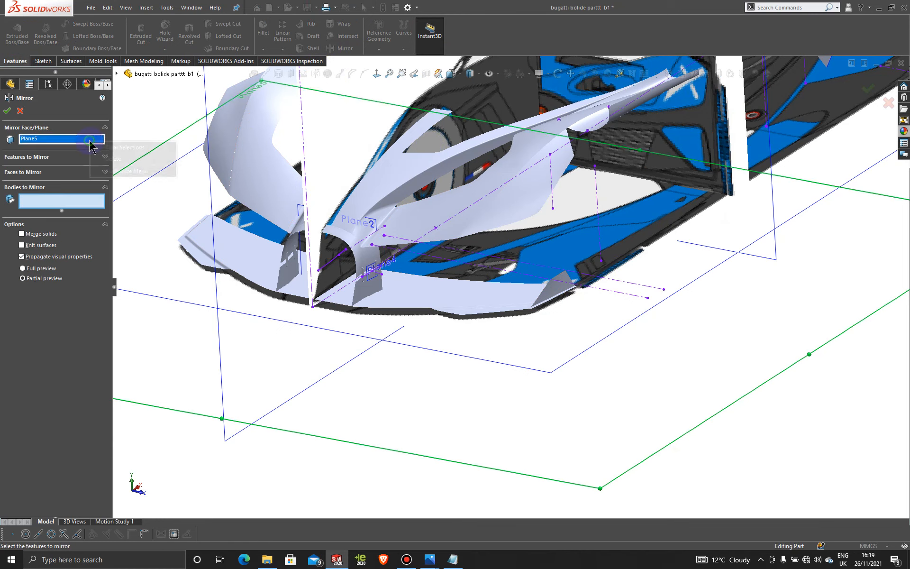
pyautogui.click(124, 147)
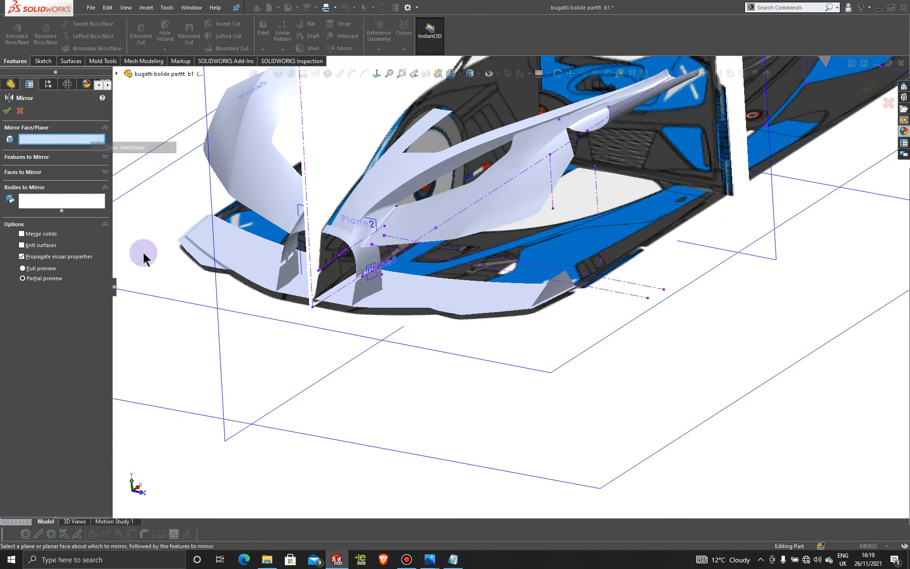
pyautogui.click(220, 340)
pyautogui.click(550, 289)
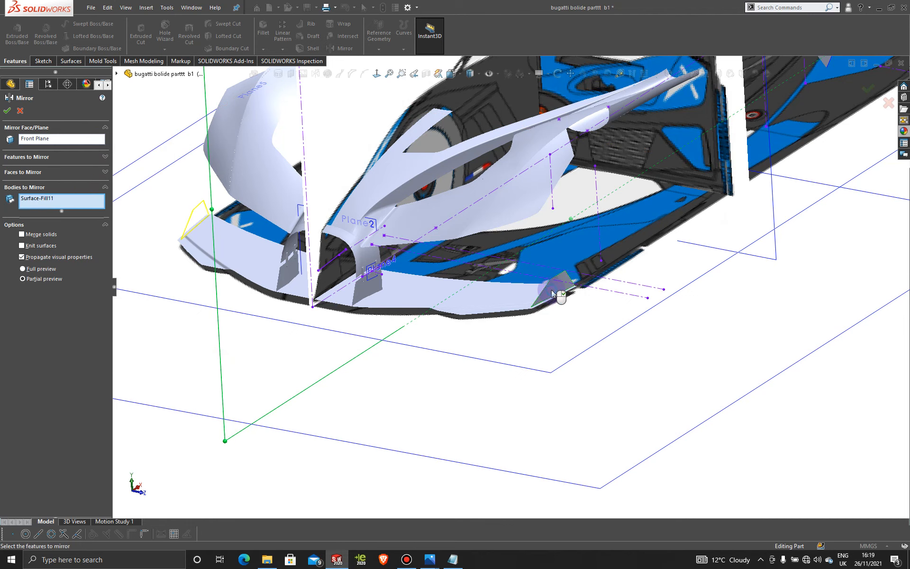
pyautogui.click(7, 110)
pyautogui.moveTo(604, 291); pyautogui.dragTo(534, 327, button='middle')
pyautogui.scroll(3, 548, 149)
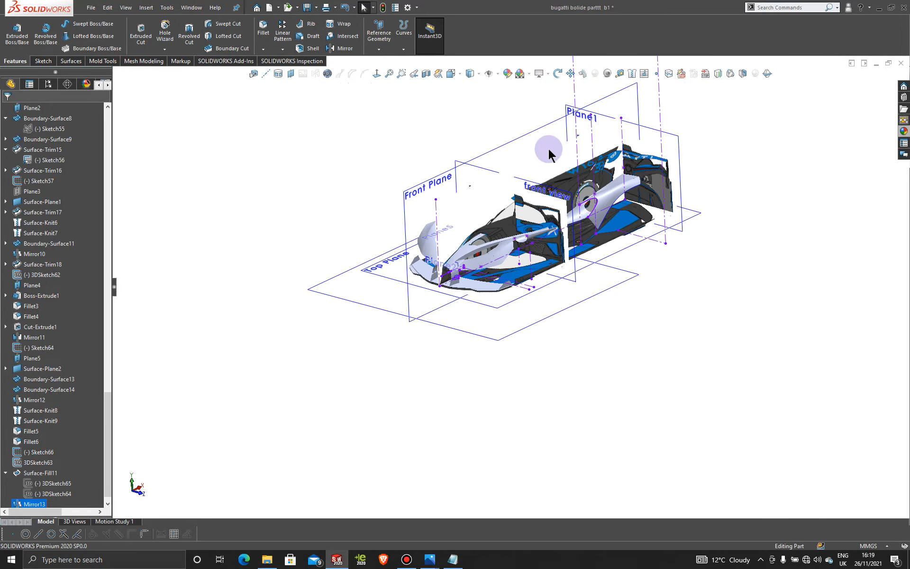
pyautogui.scroll(-4, 513, 191)
pyautogui.moveTo(628, 258); pyautogui.dragTo(589, 321, button='middle')
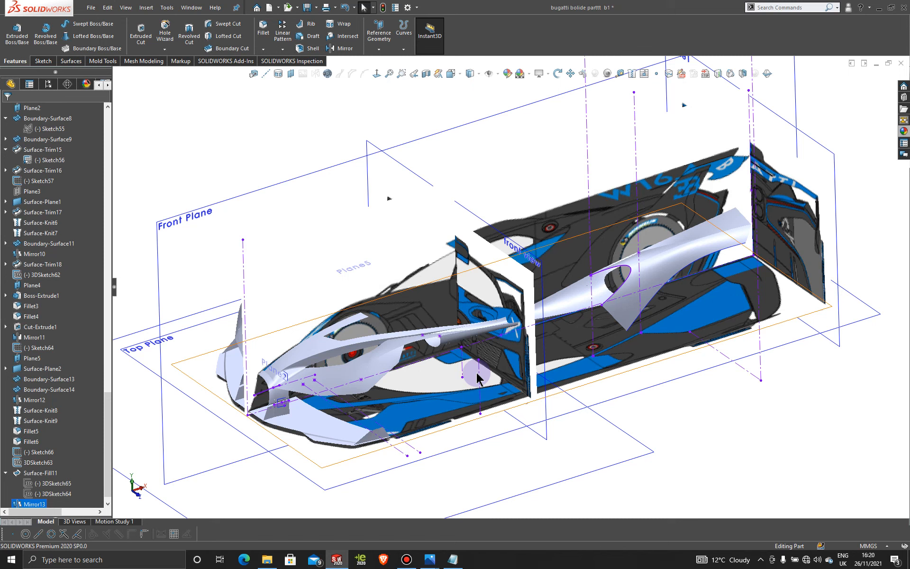
pyautogui.click(406, 559)
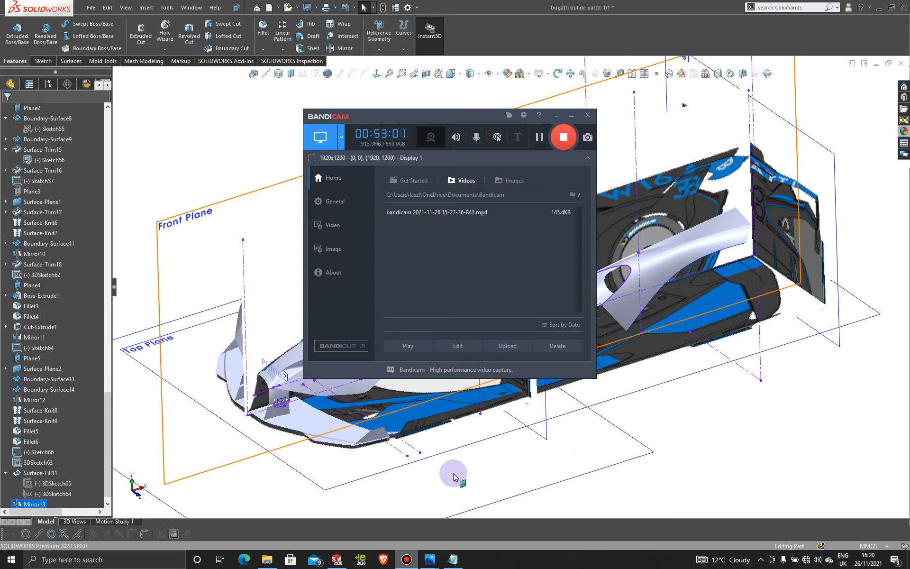